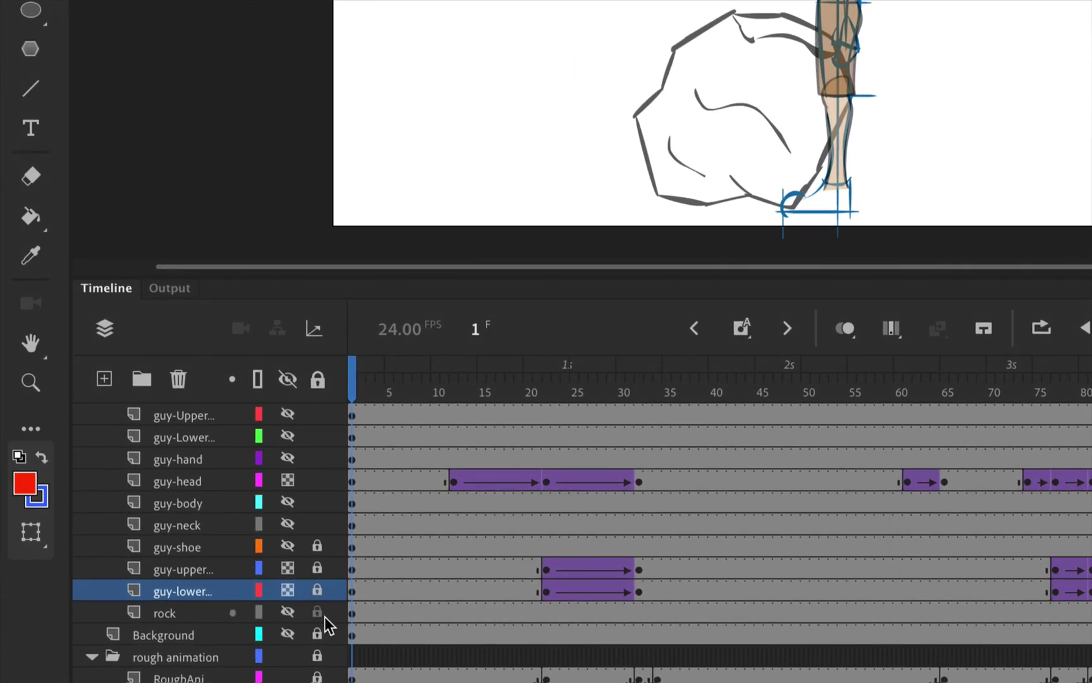
# Step: Hide the leg and head layers and show the upper and lower arm layers in the cleanup folder
pyautogui.click(287, 592)
pyautogui.click(287, 568)
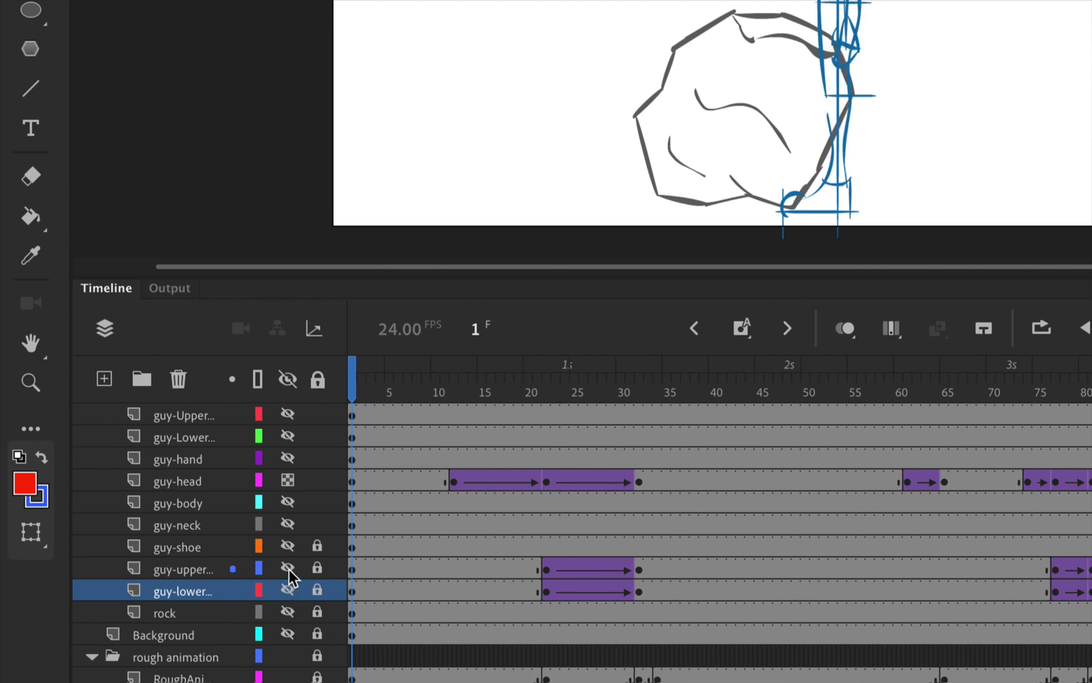
pyautogui.click(288, 481)
pyautogui.scroll(1, 199, 483)
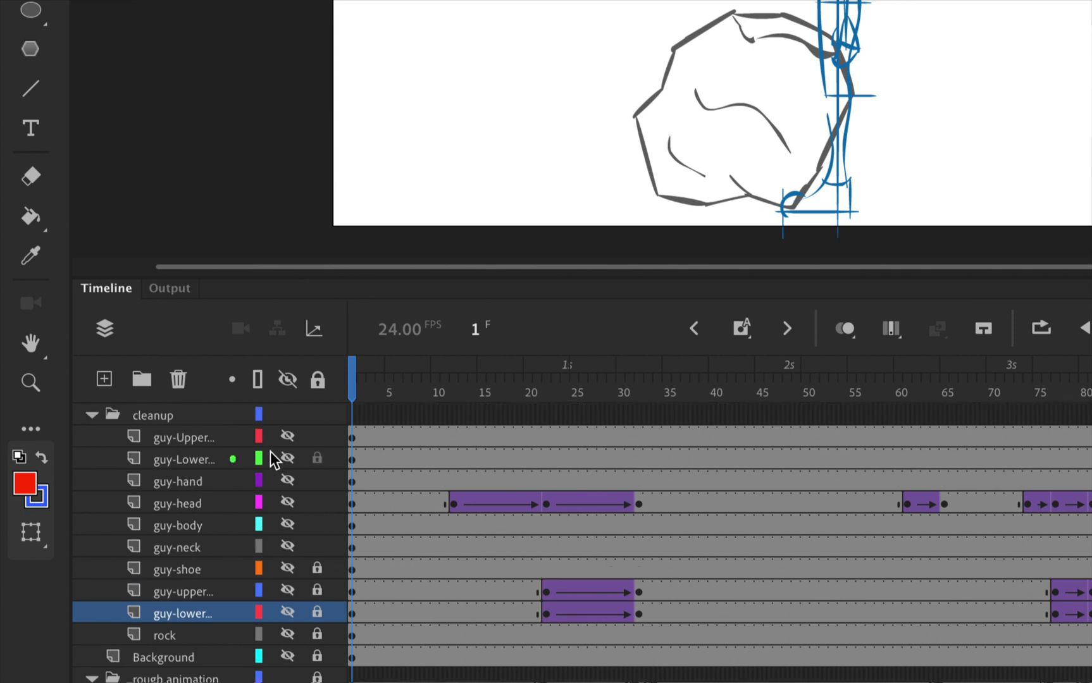
pyautogui.click(287, 436)
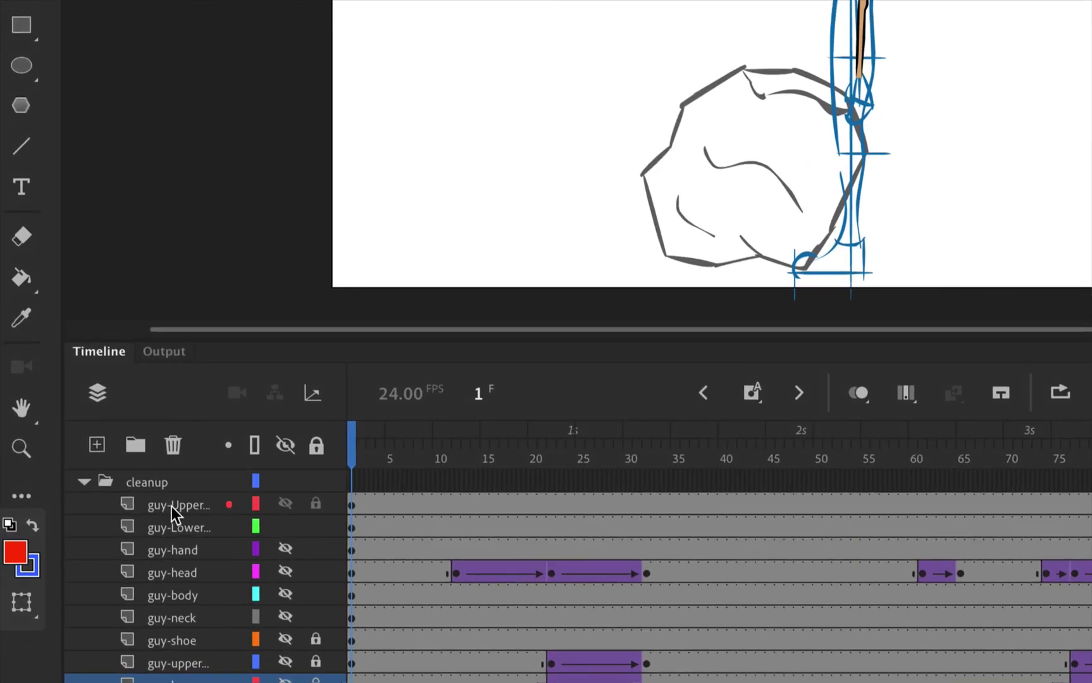
# Step: Set the visibility of the guy-Upper-Arm and guy-Lower-Arm layers to 50% opacity
pyautogui.rightClick(103, 522)
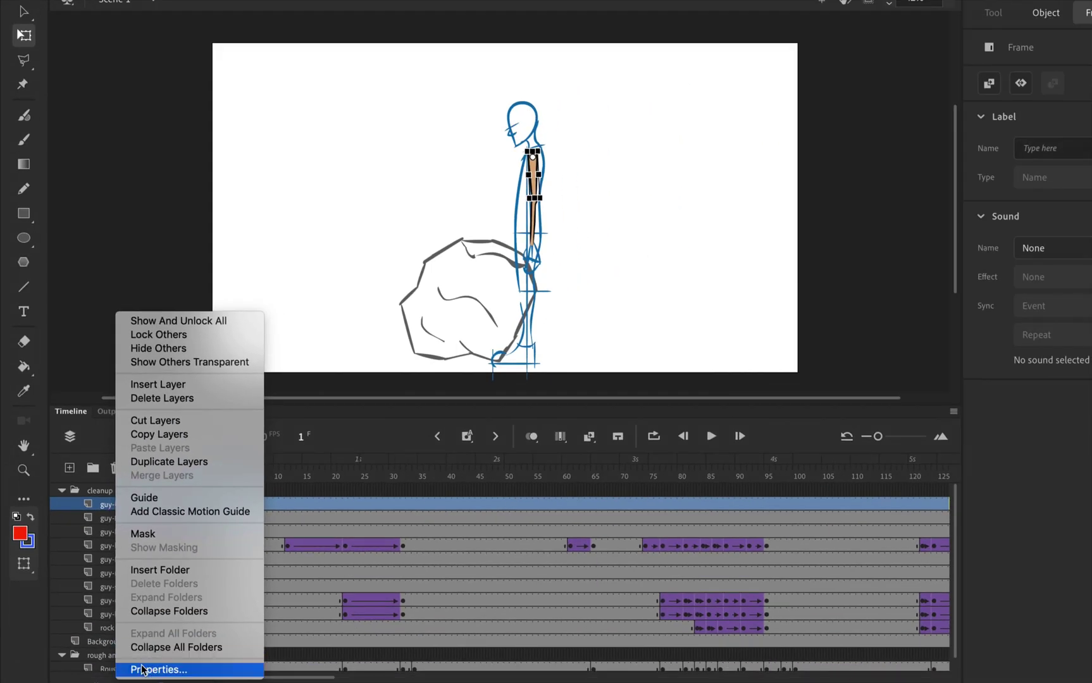
pyautogui.click(144, 669)
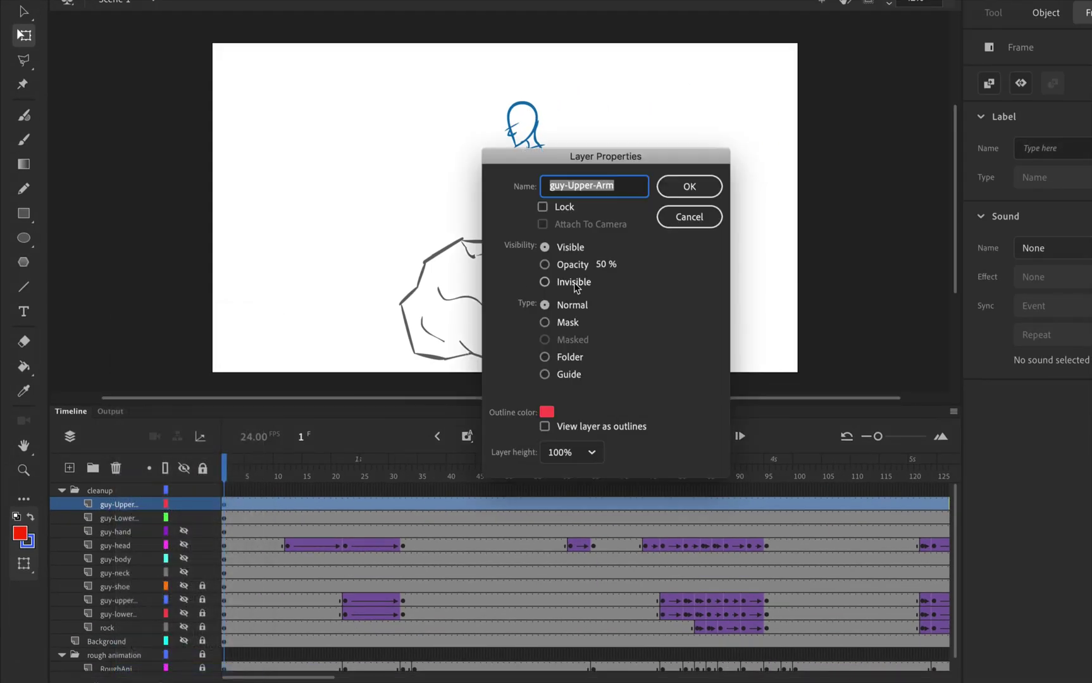
pyautogui.click(573, 266)
pyautogui.click(688, 188)
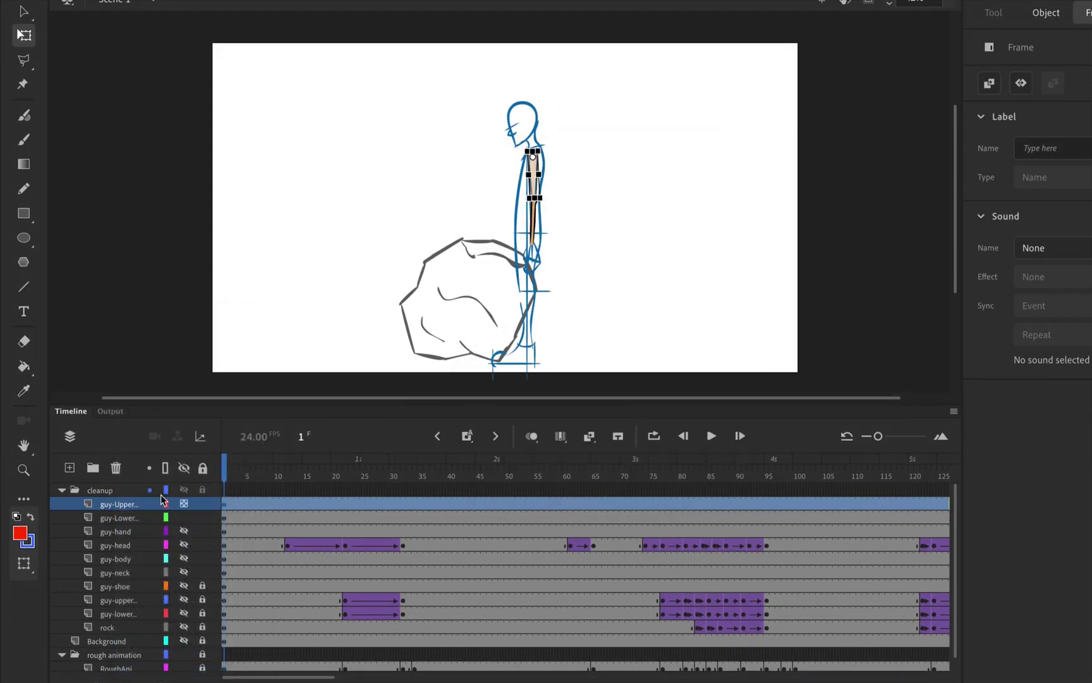
pyautogui.rightClick(119, 519)
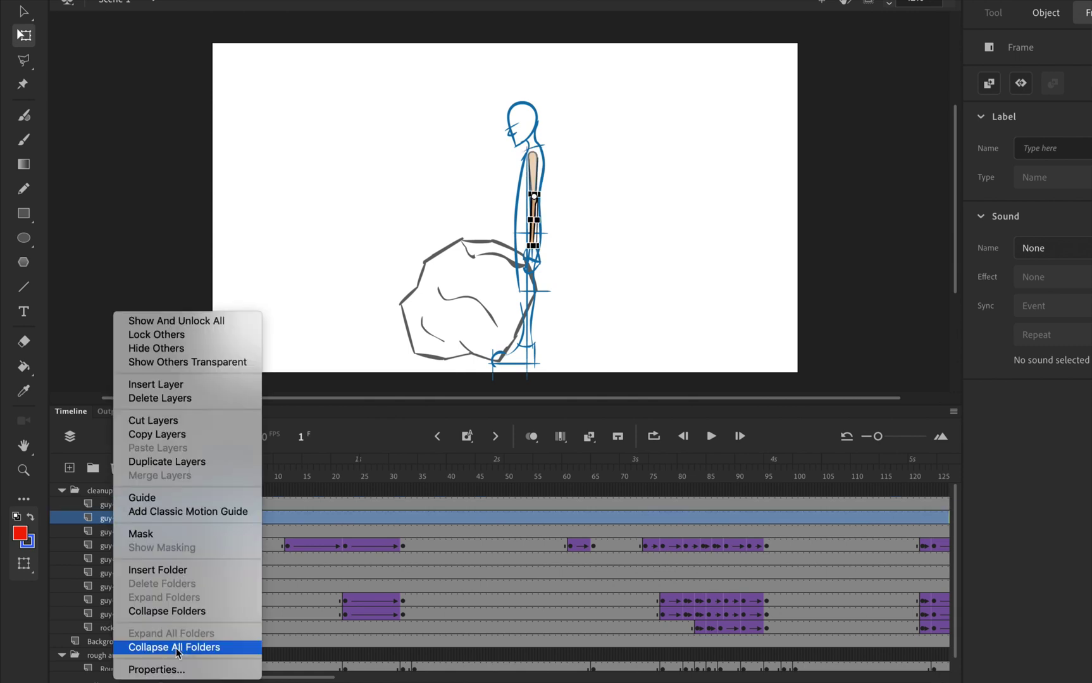
pyautogui.click(174, 670)
pyautogui.click(578, 266)
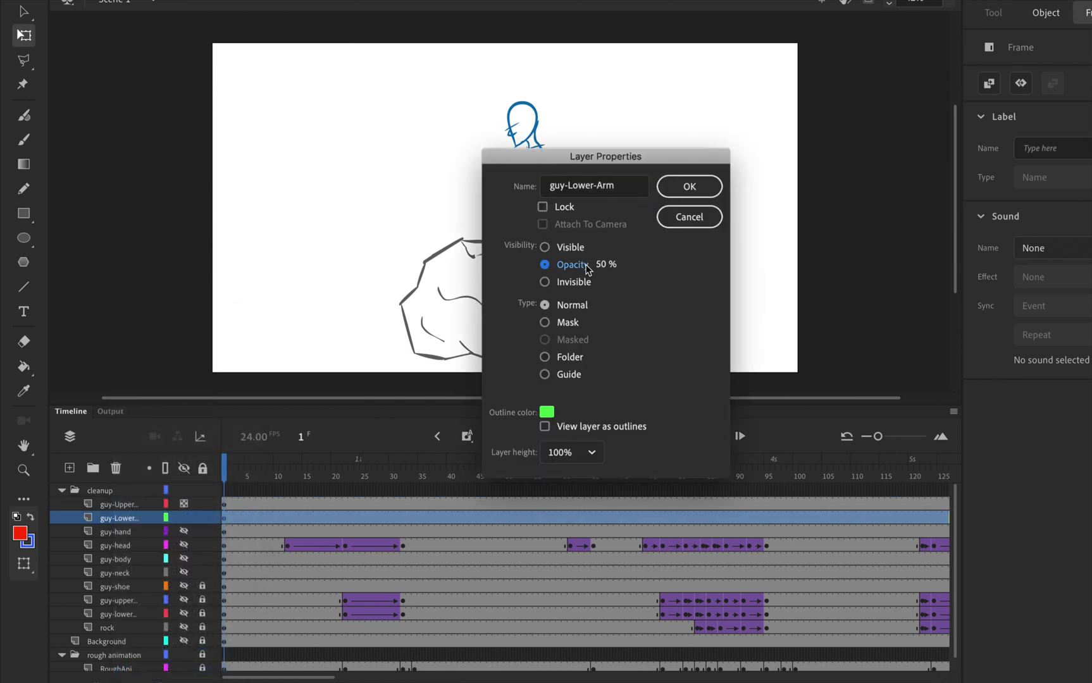
pyautogui.click(688, 186)
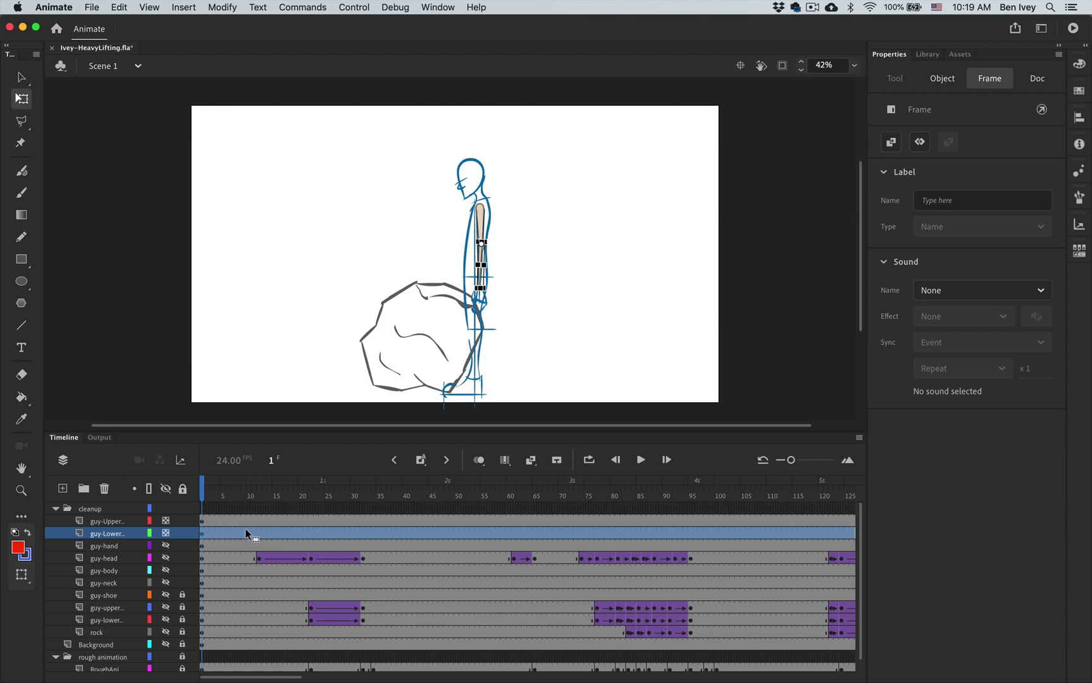
# Step: At frame 22, move and rotate the lower arm to line up with the forearm in the red rough drawing
pyautogui.press('super+equal')
pyautogui.press('super+equal')
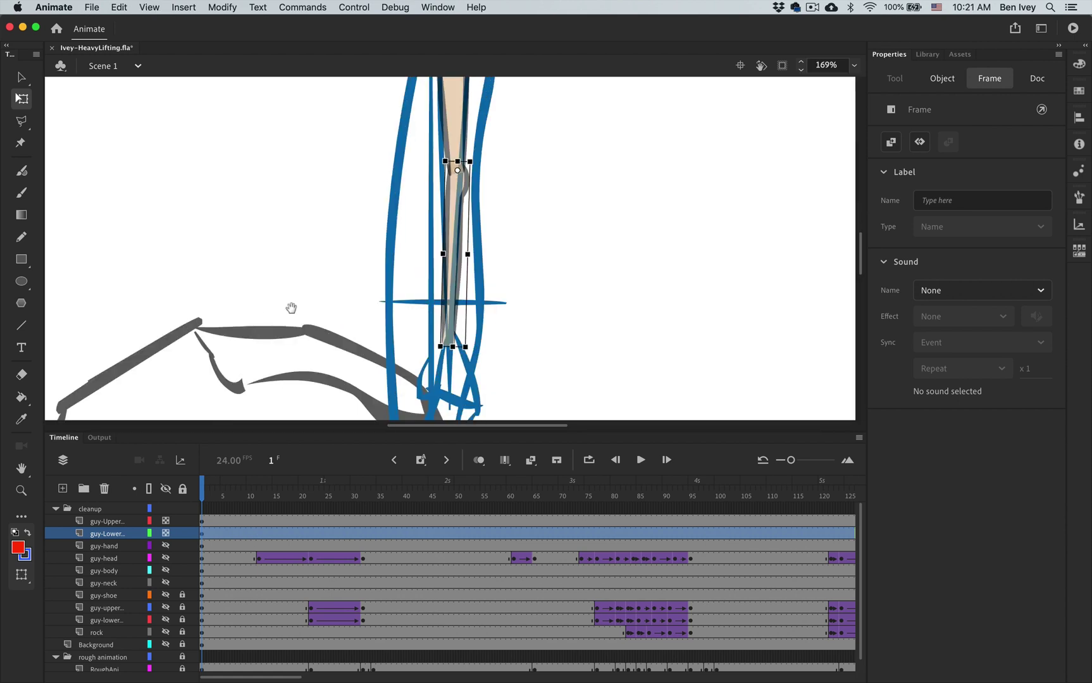
pyautogui.moveTo(291, 308); pyautogui.dragTo(360, 360)
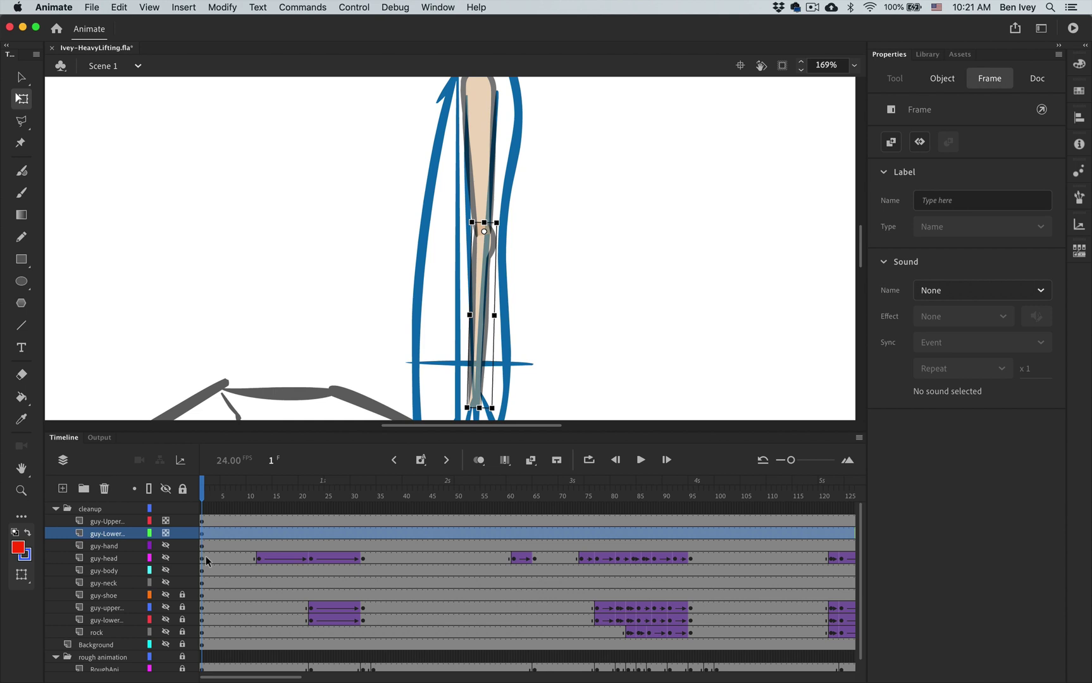
pyautogui.press('.')
pyautogui.press('.')
pyautogui.press('.')
pyautogui.press('.')
pyautogui.press('.')
pyautogui.press('.')
pyautogui.press('.')
pyautogui.press('.')
pyautogui.press('.')
pyautogui.press('.')
pyautogui.press('.')
pyautogui.press('.')
pyautogui.press('.')
pyautogui.press('.')
pyautogui.press('.')
pyautogui.press('.')
pyautogui.press('.')
pyautogui.press('.')
pyautogui.press('.')
pyautogui.press('.')
pyautogui.press('.')
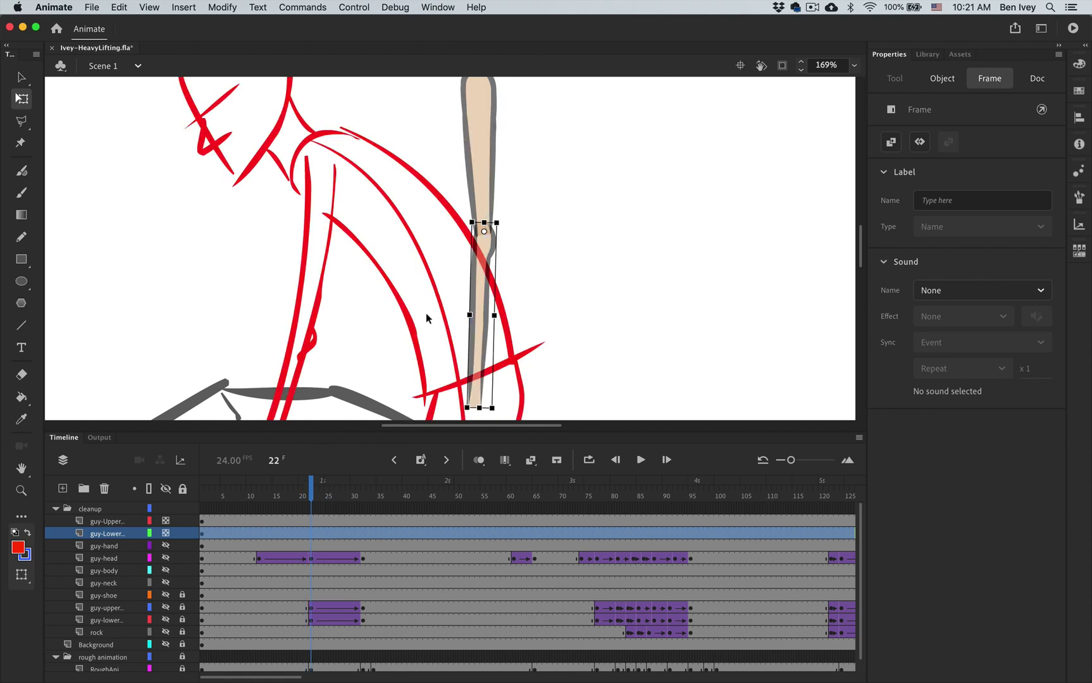
pyautogui.moveTo(479, 272)
pyautogui.mouseDown()
pyautogui.moveTo(464, 293)
pyautogui.moveTo(331, 309)
pyautogui.moveTo(292, 338)
pyautogui.moveTo(291, 355)
pyautogui.mouseUp()
pyautogui.scroll(-4, 336, 300)
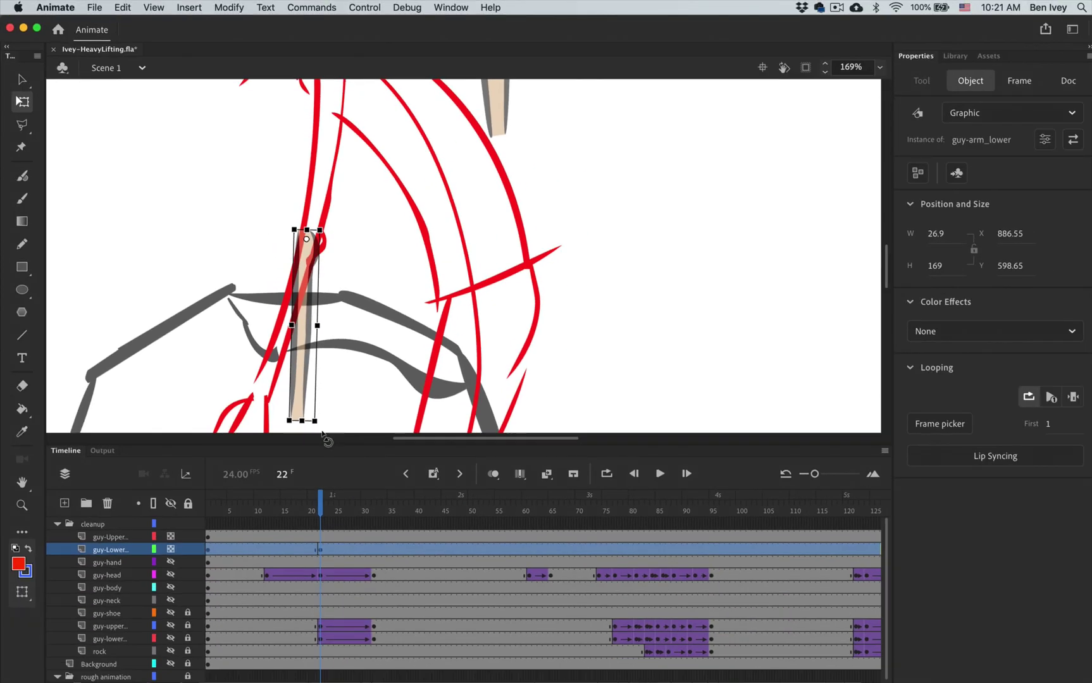
pyautogui.moveTo(285, 571); pyautogui.dragTo(229, 586)
pyautogui.moveTo(260, 412)
pyautogui.mouseDown()
pyautogui.moveTo(291, 419)
pyautogui.moveTo(271, 418)
pyautogui.mouseUp()
pyautogui.press('Right')
pyautogui.press('Right')
pyautogui.press('Right')
pyautogui.press('Right')
pyautogui.press('Right')
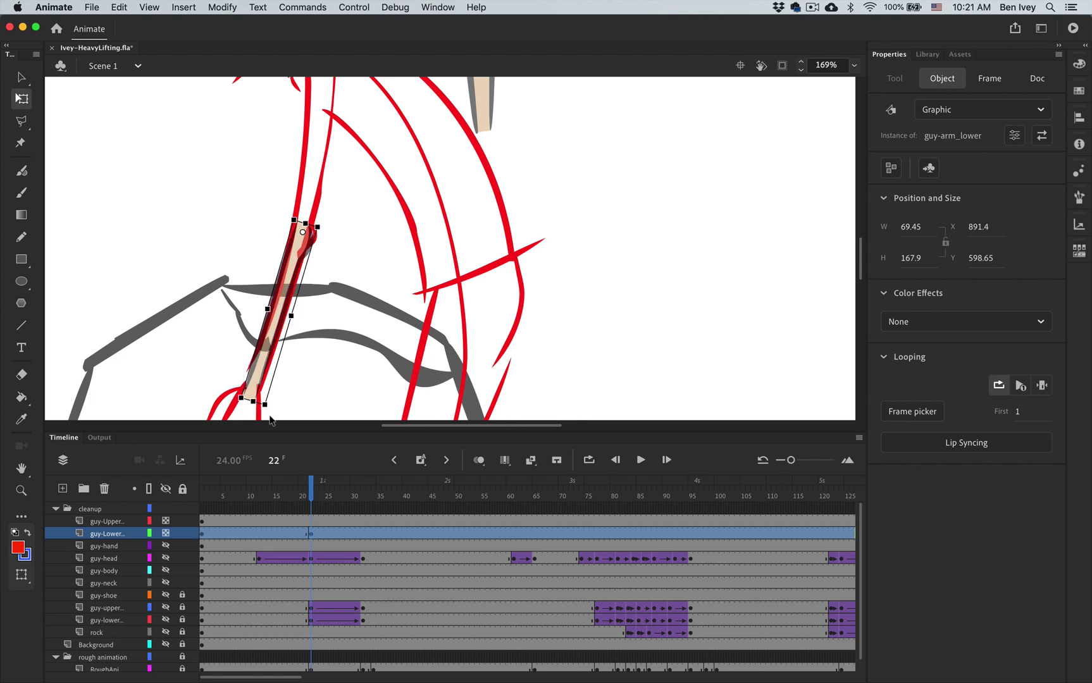
# Step: At frame 22, move and rotate the upper arm to fit the red rough sketch and meet the lower arm at the elbow
pyautogui.moveTo(481, 102); pyautogui.dragTo(318, 155)
pyautogui.scroll(3, 324, 184)
pyautogui.moveTo(349, 295); pyautogui.dragTo(328, 304)
pyautogui.press('Down')
pyautogui.press('Down')
pyautogui.press('Down')
pyautogui.press('Down')
pyautogui.press('Down')
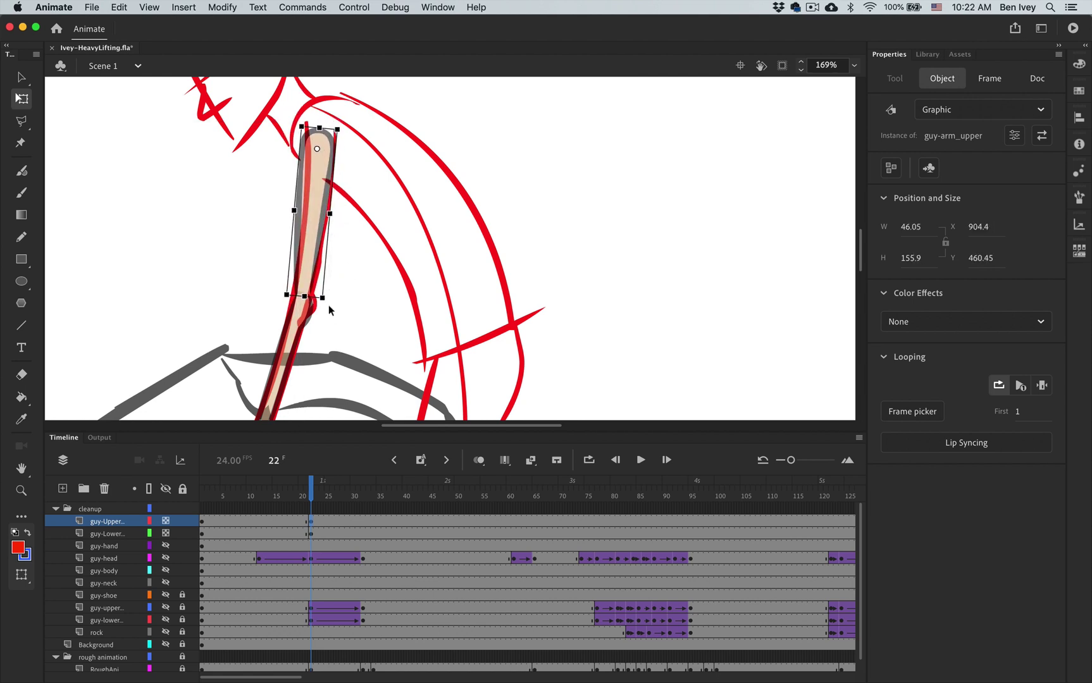
# Step: At frame 32, move and rotate the lower arm to match the forearm in the blue rough drawing
pyautogui.press('.')
pyautogui.press('.')
pyautogui.press('.')
pyautogui.press('.')
pyautogui.press('.')
pyautogui.press('.')
pyautogui.press('.')
pyautogui.press('.')
pyautogui.press('.')
pyautogui.press('.')
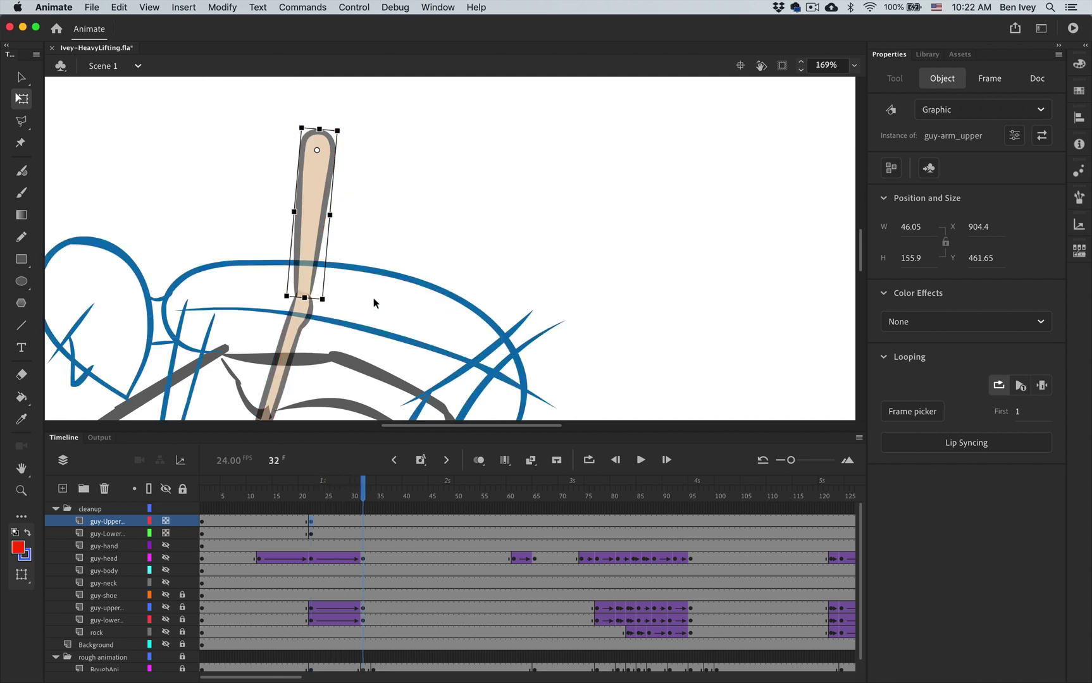
pyautogui.hscroll(-10, 373, 300)
pyautogui.scroll(-5, 373, 300)
pyautogui.moveTo(602, 253); pyautogui.dragTo(445, 411)
pyautogui.scroll(-4, 472, 277)
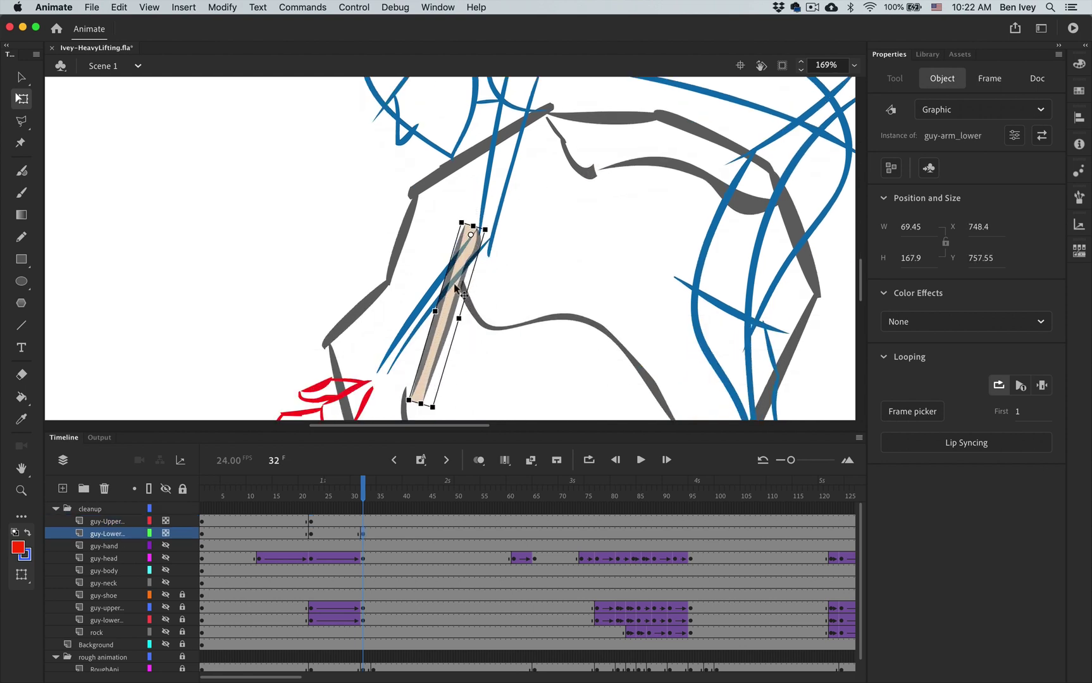
pyautogui.moveTo(455, 287); pyautogui.dragTo(442, 295)
pyautogui.moveTo(434, 422); pyautogui.dragTo(387, 413)
pyautogui.moveTo(433, 274); pyautogui.dragTo(462, 273)
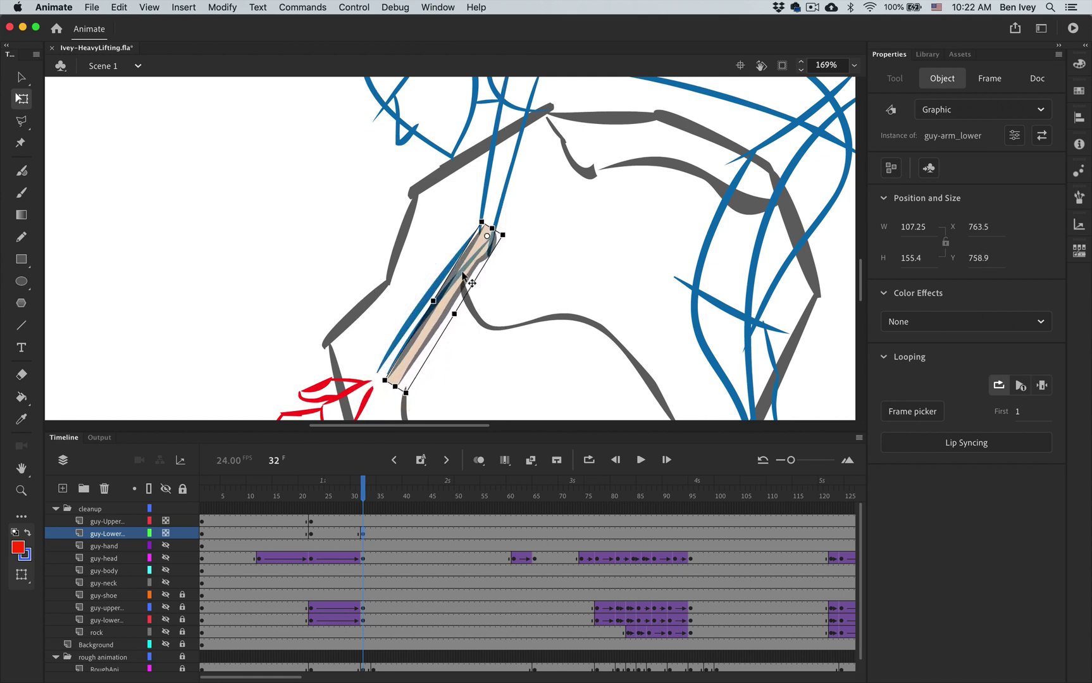
pyautogui.moveTo(410, 403); pyautogui.dragTo(396, 400)
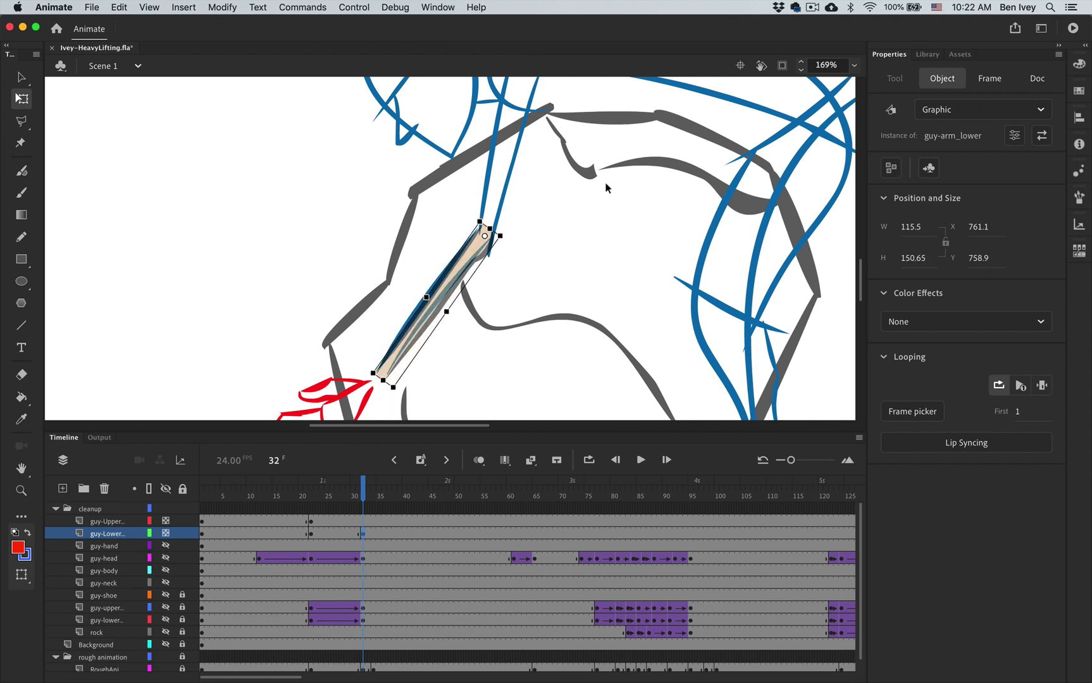
# Step: At frame 32, place and rotate the upper arm between the blue rough shoulder and the lower arm's elbow
pyautogui.scroll(5, 605, 182)
pyautogui.hscroll(5, 604, 182)
pyautogui.moveTo(472, 151); pyautogui.dragTo(337, 301)
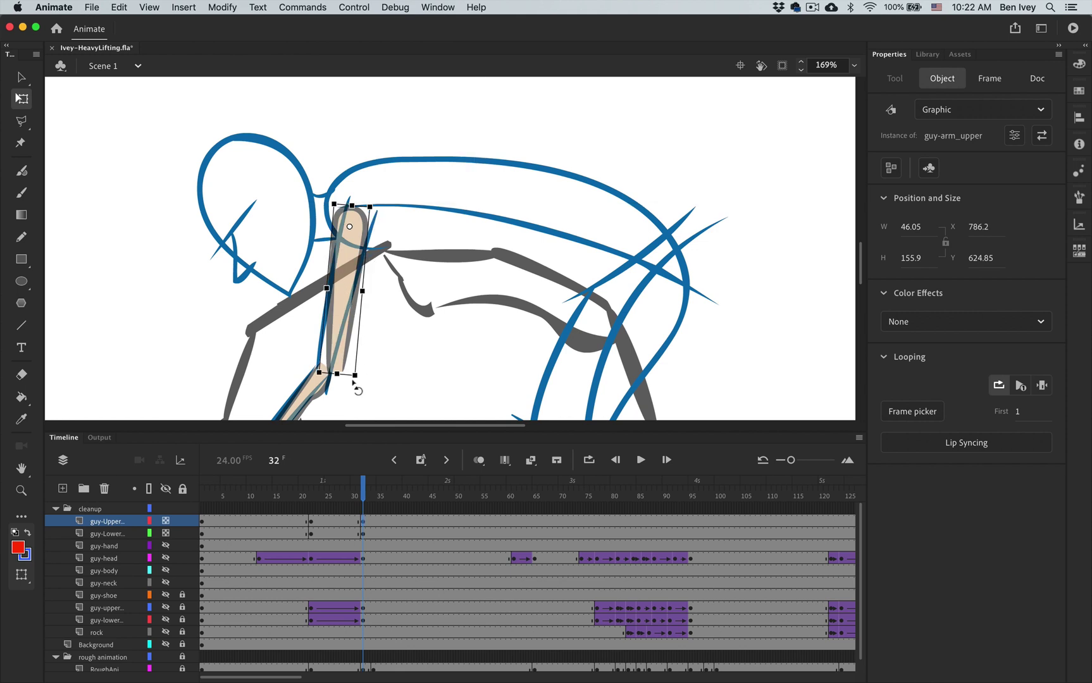
pyautogui.moveTo(356, 384); pyautogui.dragTo(352, 389)
pyautogui.scroll(-3, 386, 371)
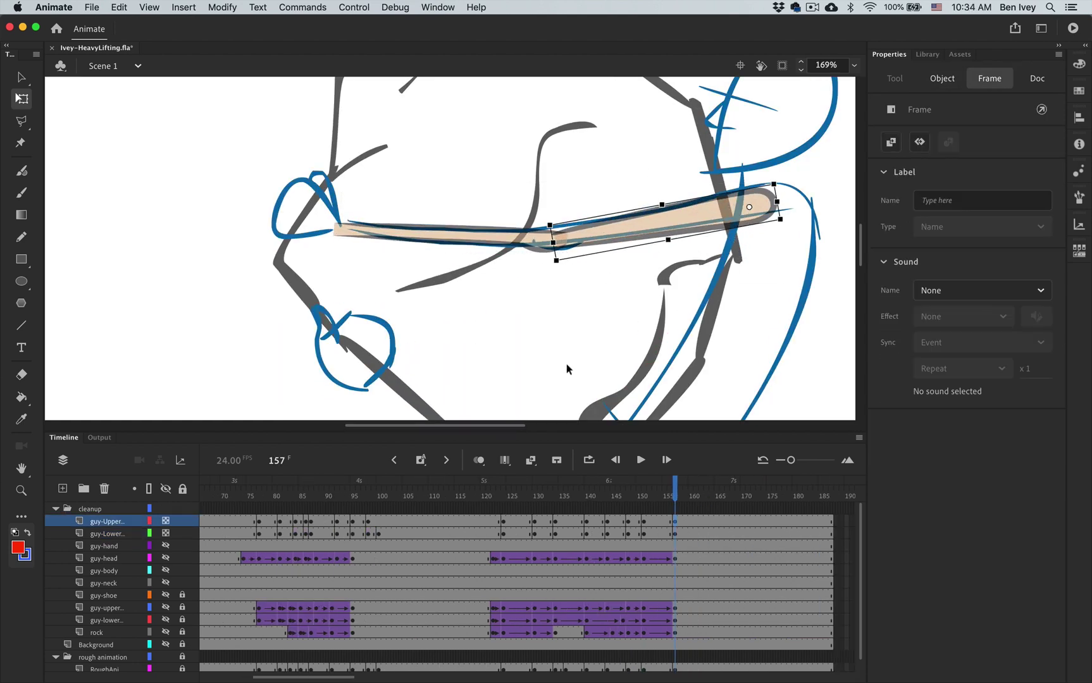
# Step: Add keyframes at frame 12 on the guy-Upper-Arm and guy-Lower-Arm layers, keeping the standing pose from frame 1
pyautogui.hscroll(-10, 438, 536)
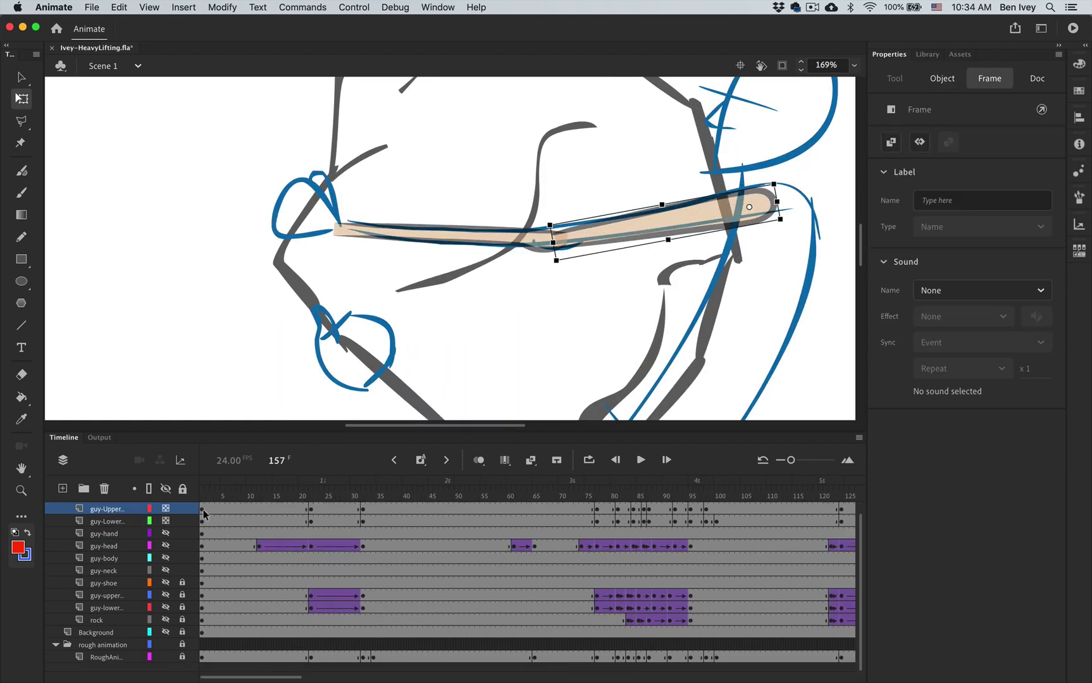
pyautogui.click(203, 523)
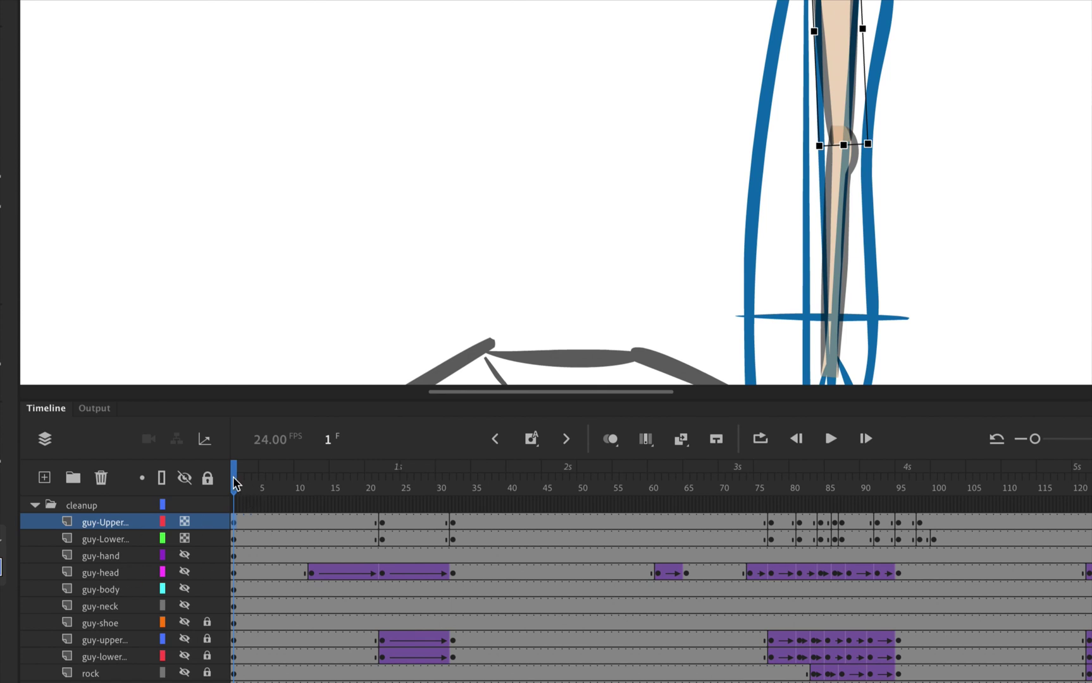
pyautogui.moveTo(235, 482); pyautogui.dragTo(315, 496)
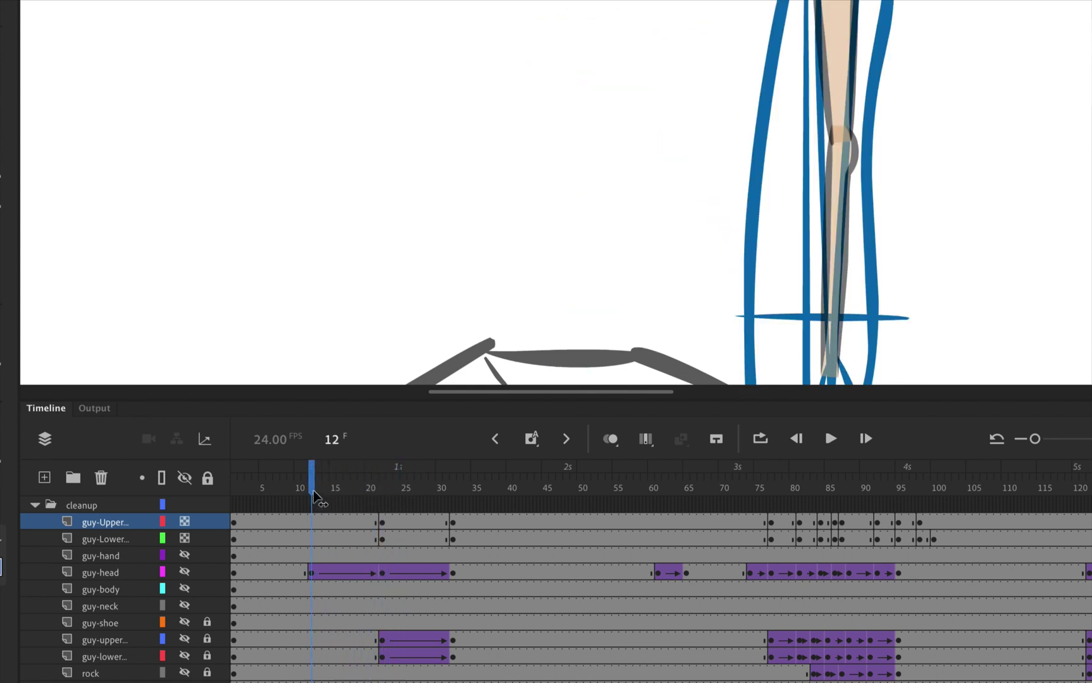
pyautogui.click(313, 523)
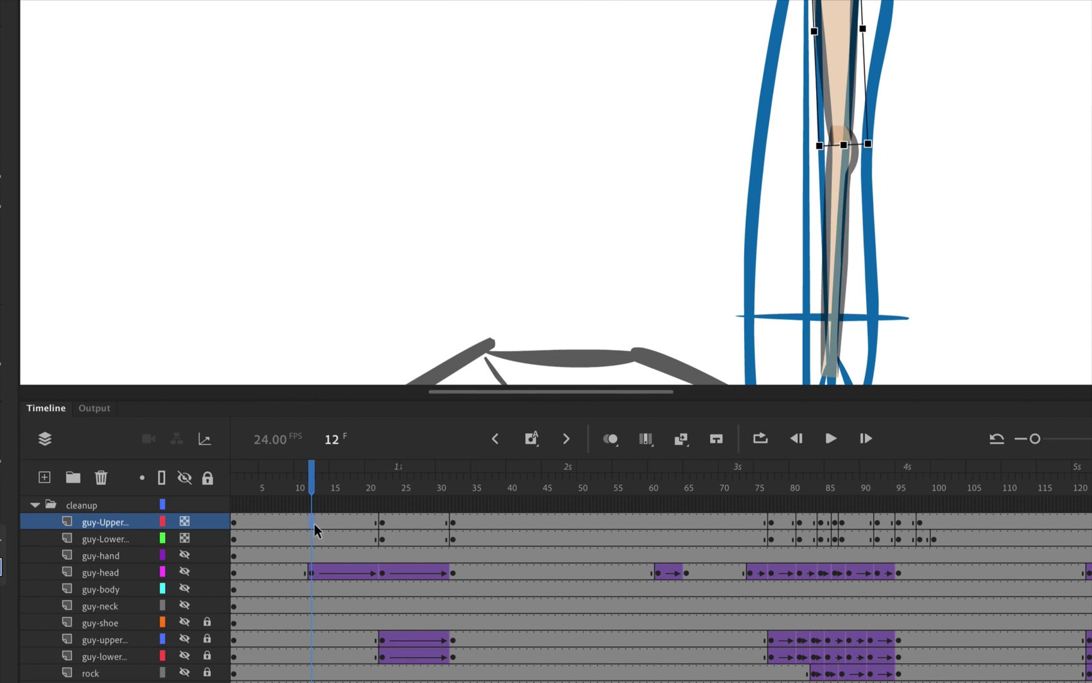
pyautogui.click(313, 539)
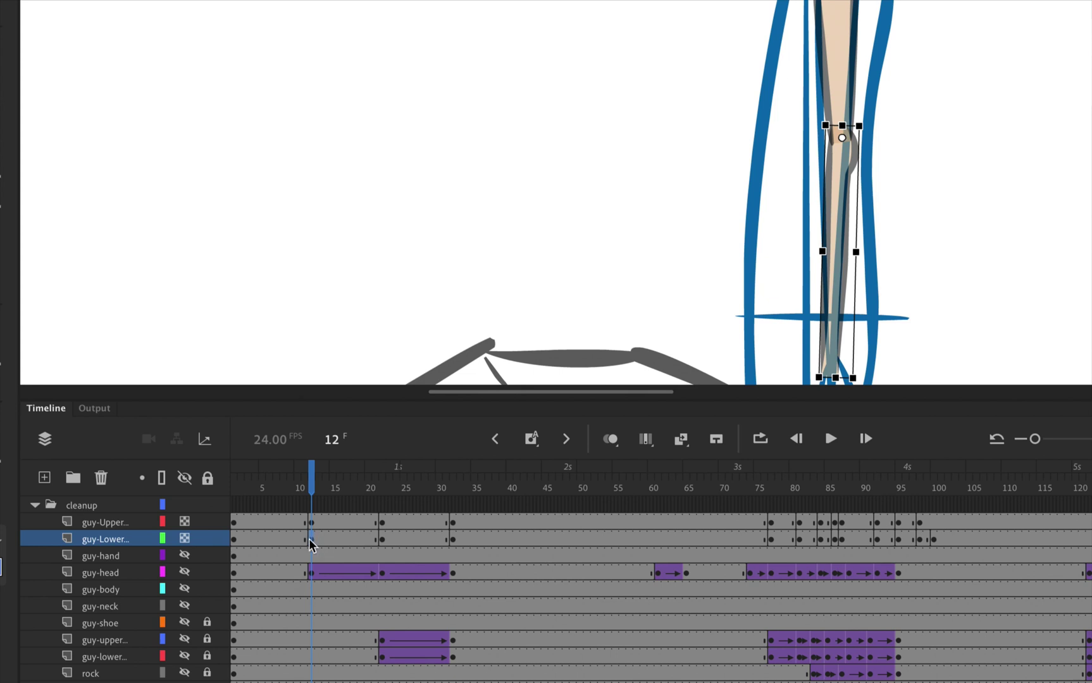
# Step: Create classic tweens from frame 12 on both arm layers and scrub to frame 20 to check the motion
pyautogui.rightClick(309, 538)
pyautogui.click(416, 256)
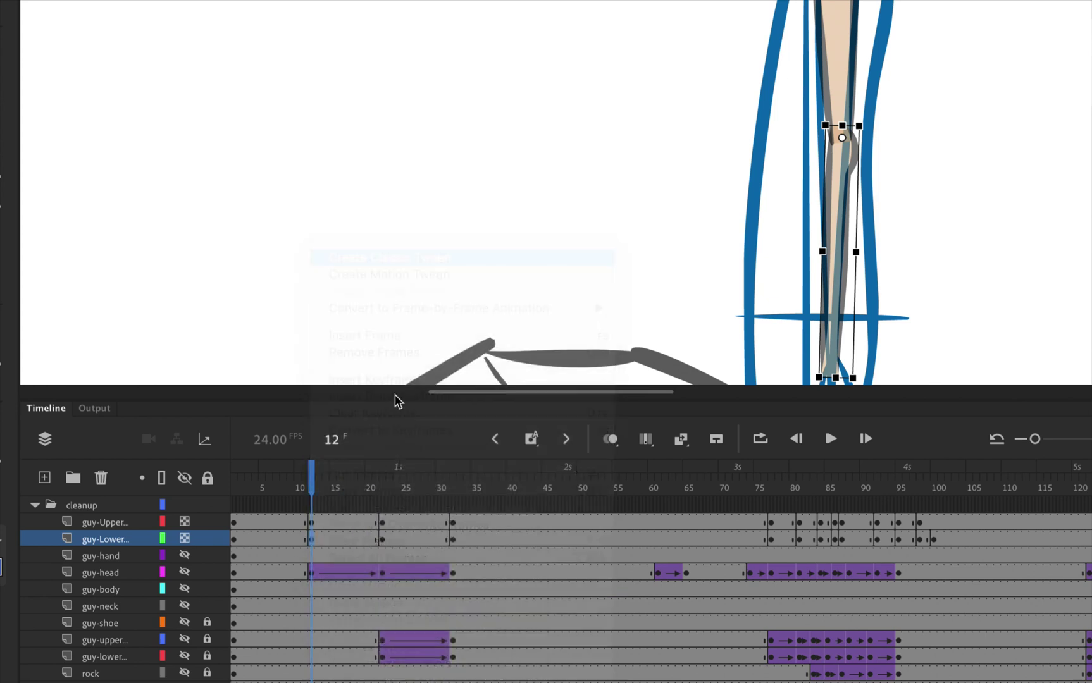
pyautogui.rightClick(313, 526)
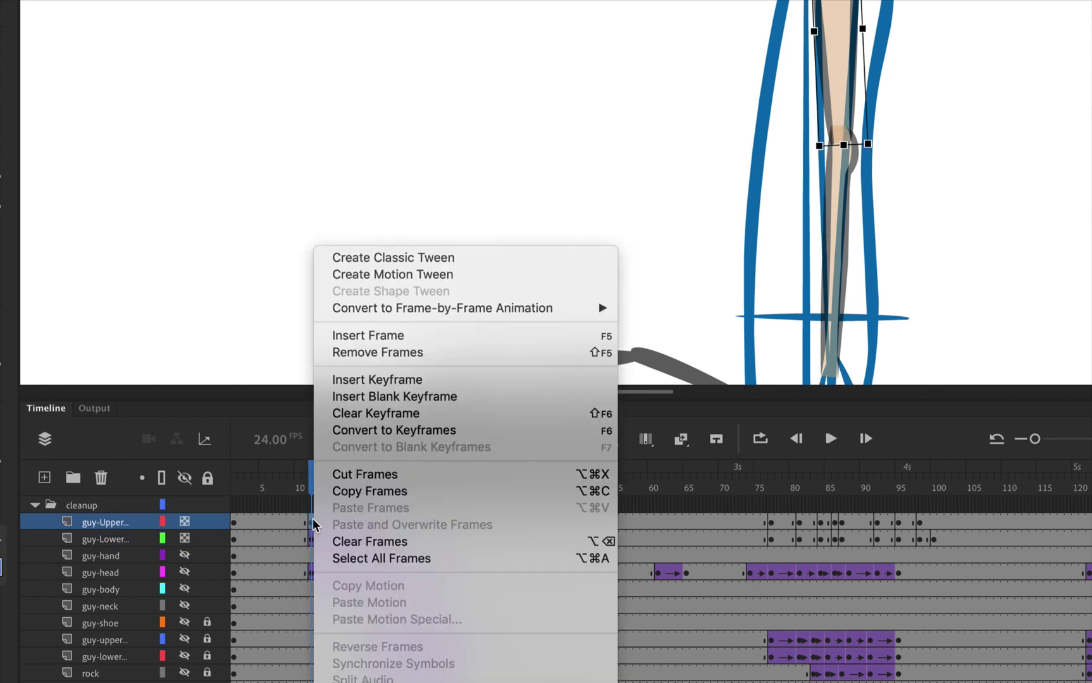
pyautogui.click(383, 255)
pyautogui.moveTo(311, 484); pyautogui.dragTo(371, 487)
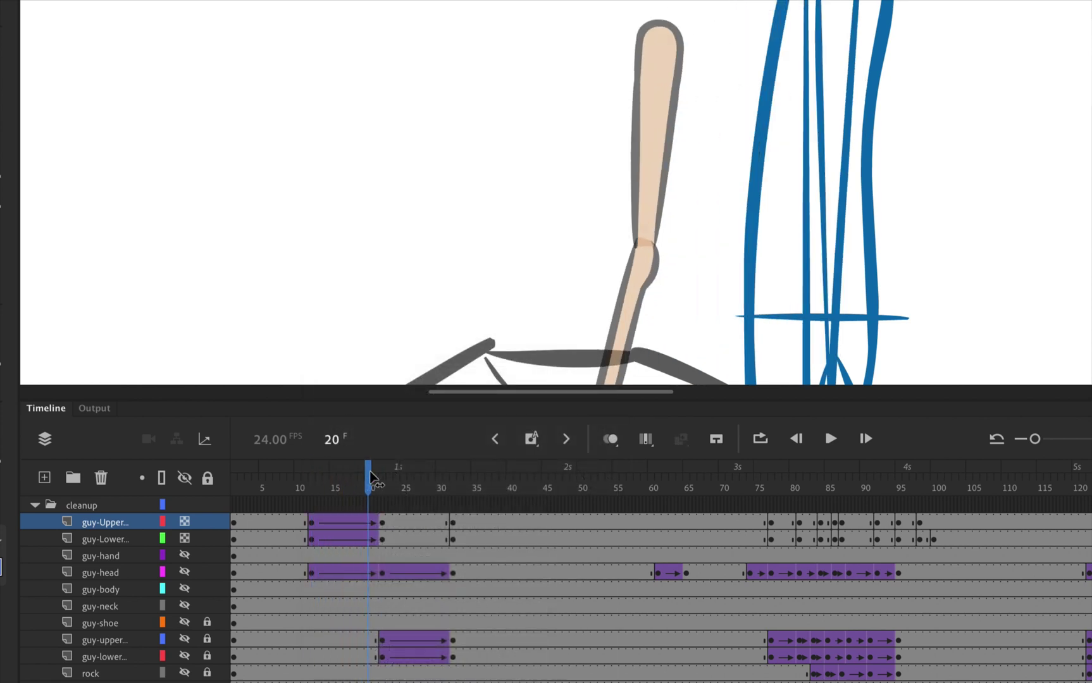
# Step: Create classic tweens from frame 22 on both arm layers and scrub through to frame 32
pyautogui.click(392, 526)
pyautogui.click(384, 529)
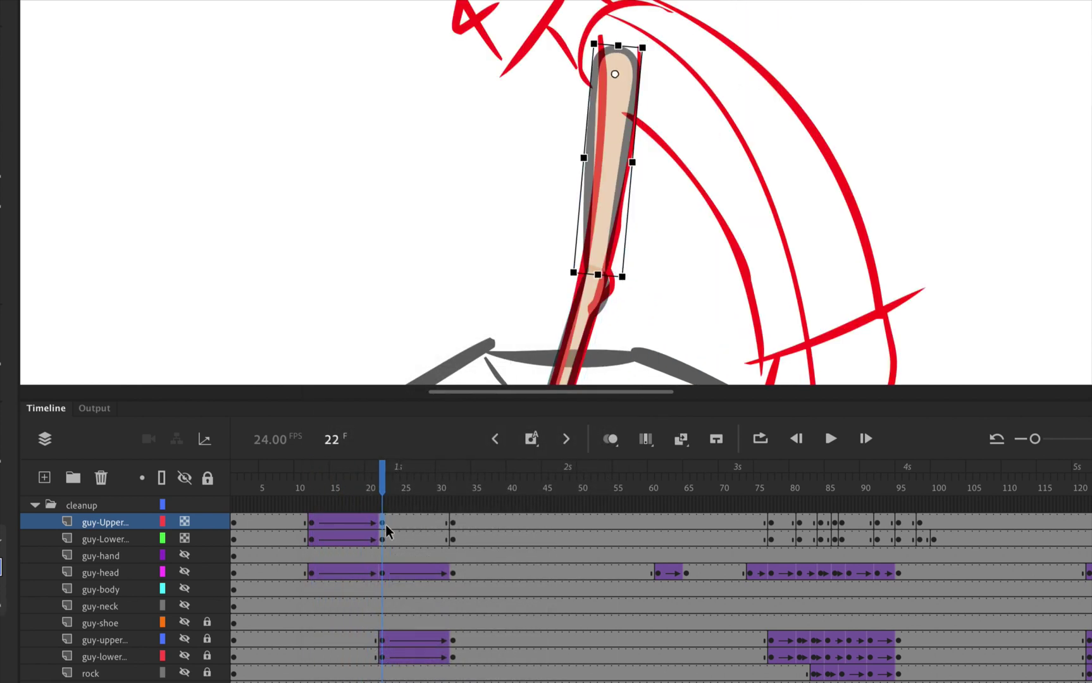
pyautogui.rightClick(387, 524)
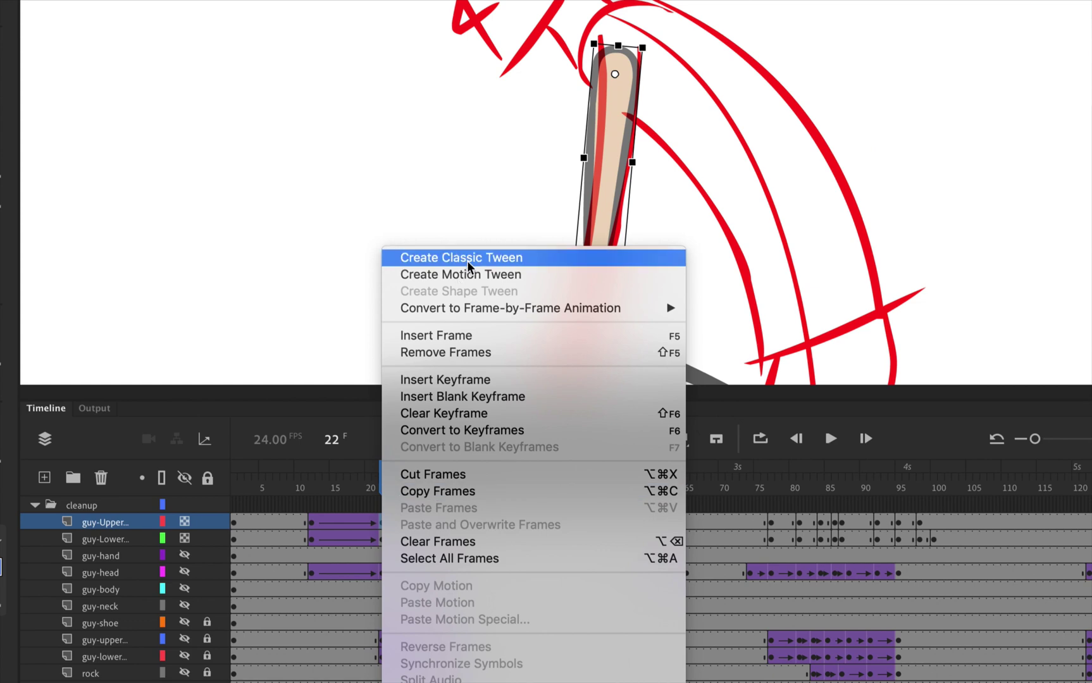
pyautogui.click(396, 254)
pyautogui.click(384, 538)
pyautogui.rightClick(384, 538)
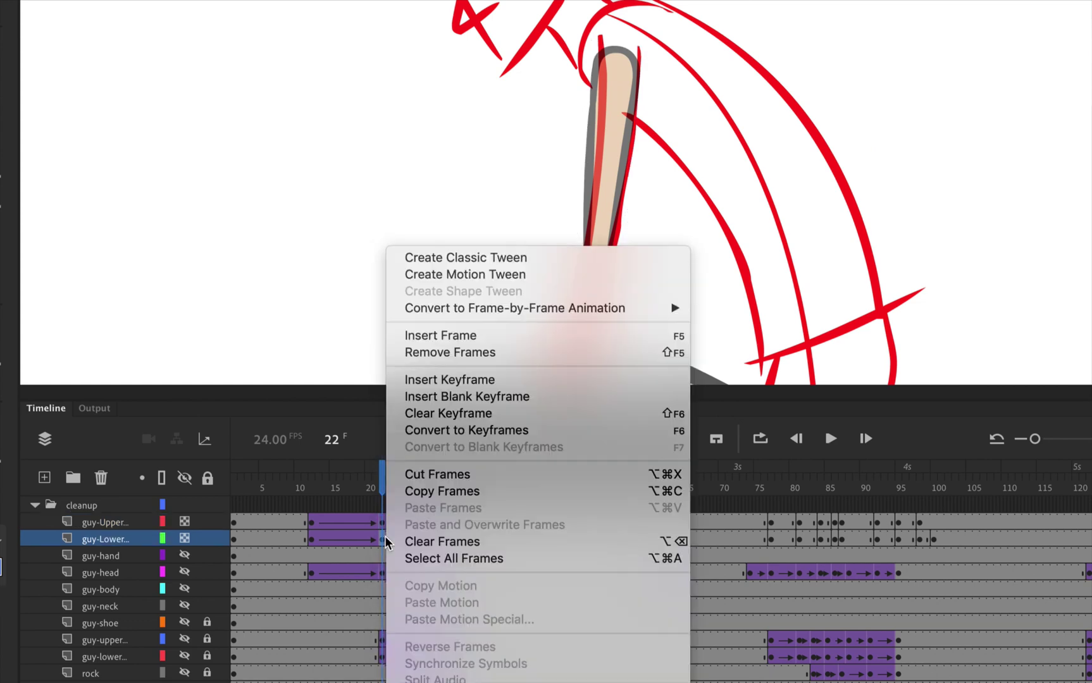
pyautogui.click(414, 257)
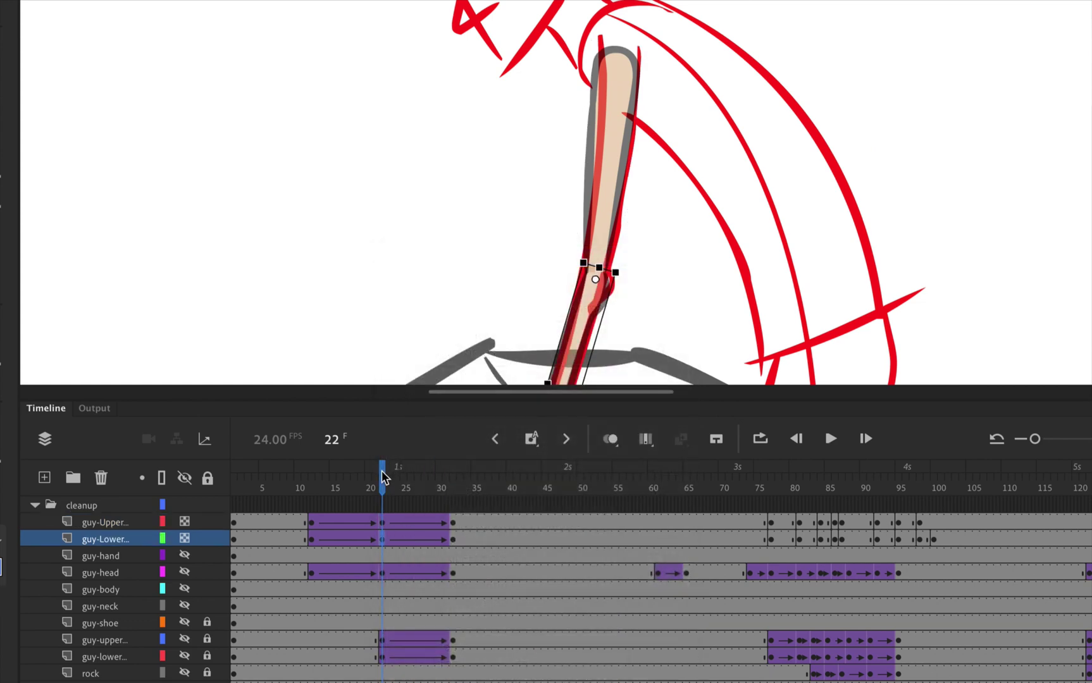
pyautogui.moveTo(383, 475); pyautogui.dragTo(455, 478)
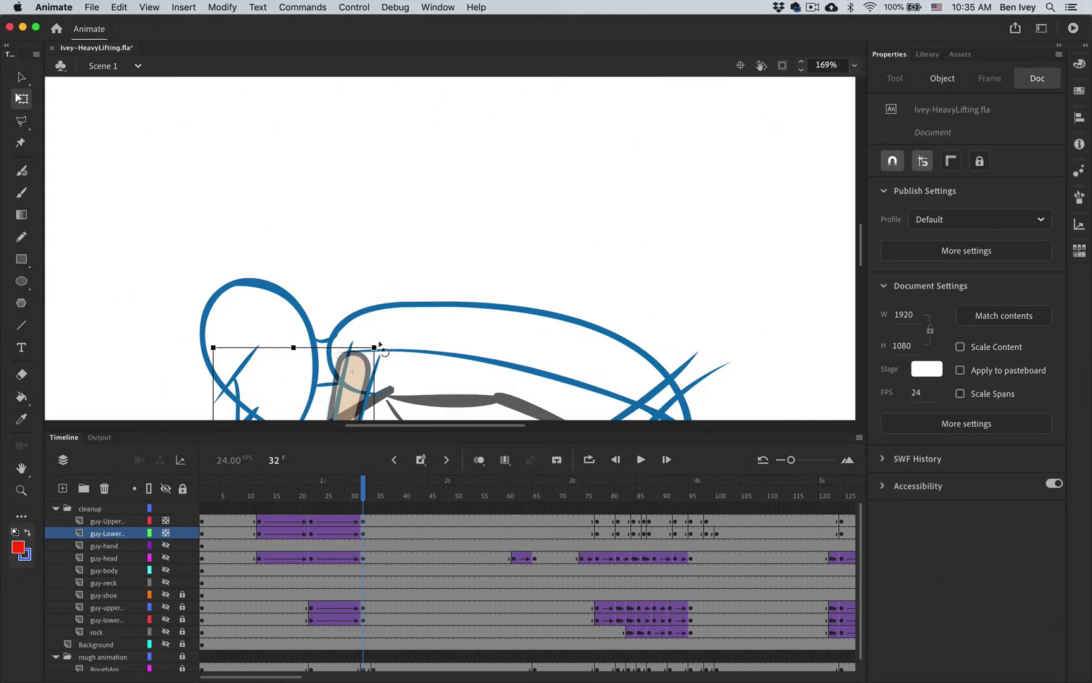
# Step: Add keyframes at frame 74 on the guy-Upper-Arm and guy-Lower-Arm layers to hold the arm pose from frame 32
pyautogui.press('super+minus')
pyautogui.moveTo(390, 323)
pyautogui.mouseDown()
pyautogui.moveTo(466, 245)
pyautogui.moveTo(473, 201)
pyautogui.mouseUp()
pyautogui.moveTo(364, 499)
pyautogui.mouseDown()
pyautogui.moveTo(654, 503)
pyautogui.moveTo(588, 510)
pyautogui.mouseUp()
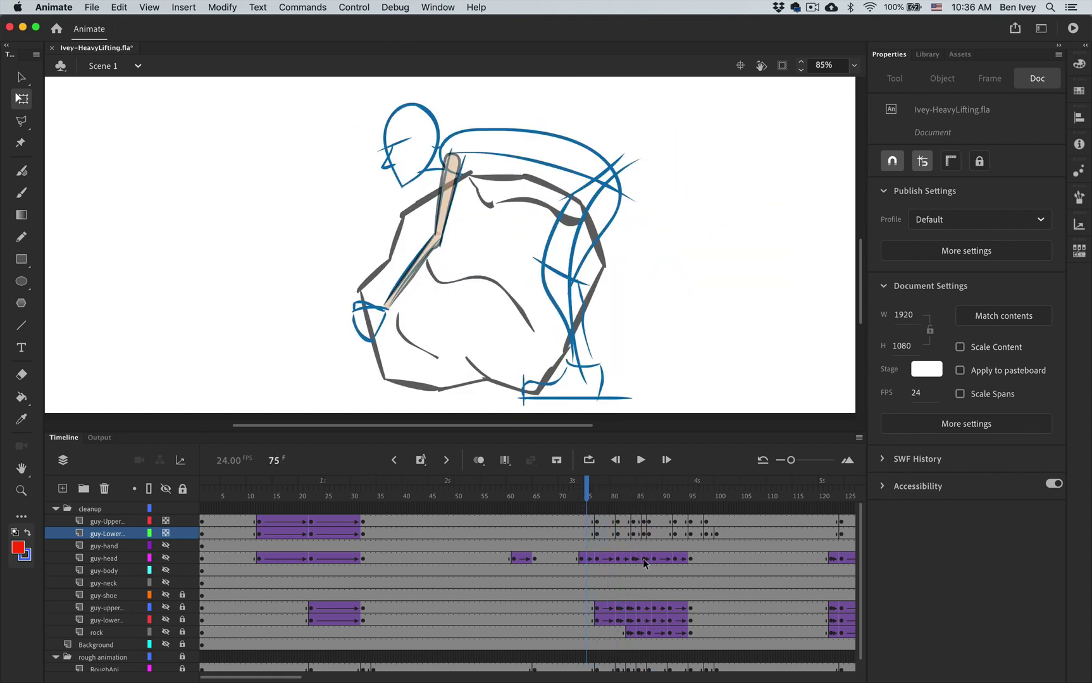
pyautogui.hscroll(5, 642, 559)
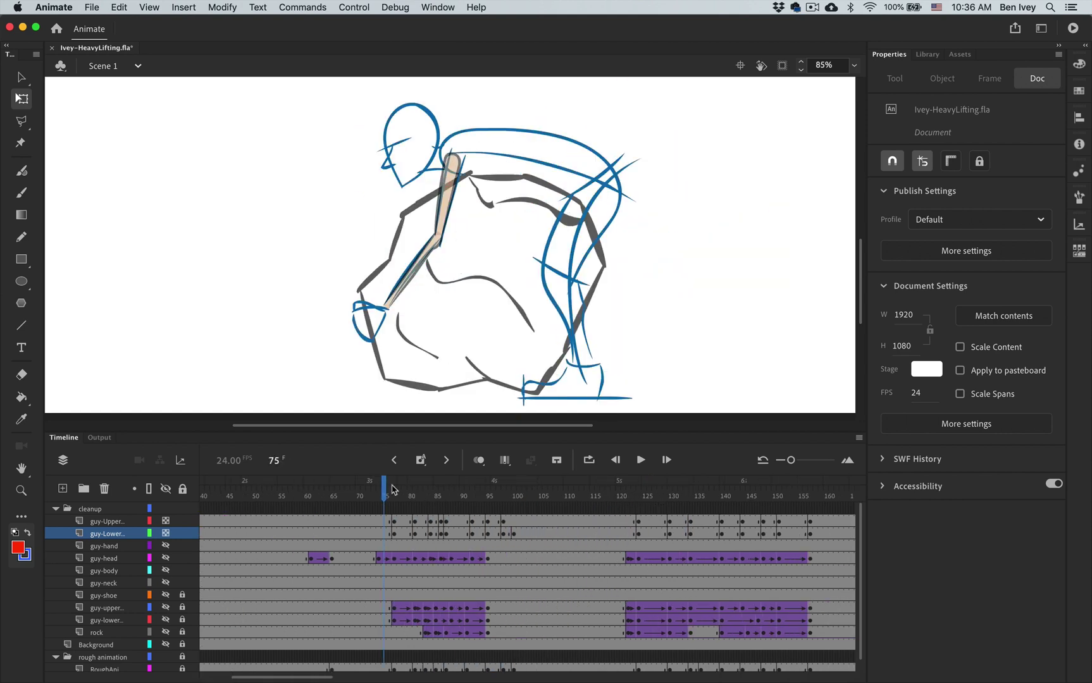
pyautogui.moveTo(384, 496)
pyautogui.mouseDown()
pyautogui.moveTo(432, 496)
pyautogui.moveTo(382, 497)
pyautogui.mouseUp()
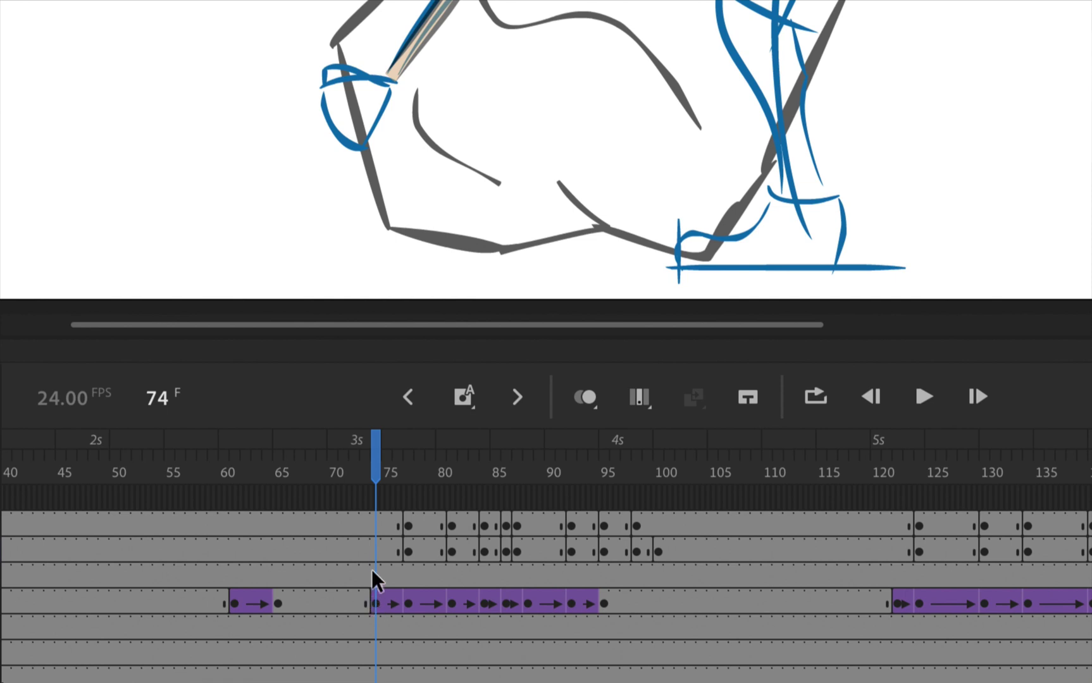
pyautogui.click(377, 524)
pyautogui.click(377, 551)
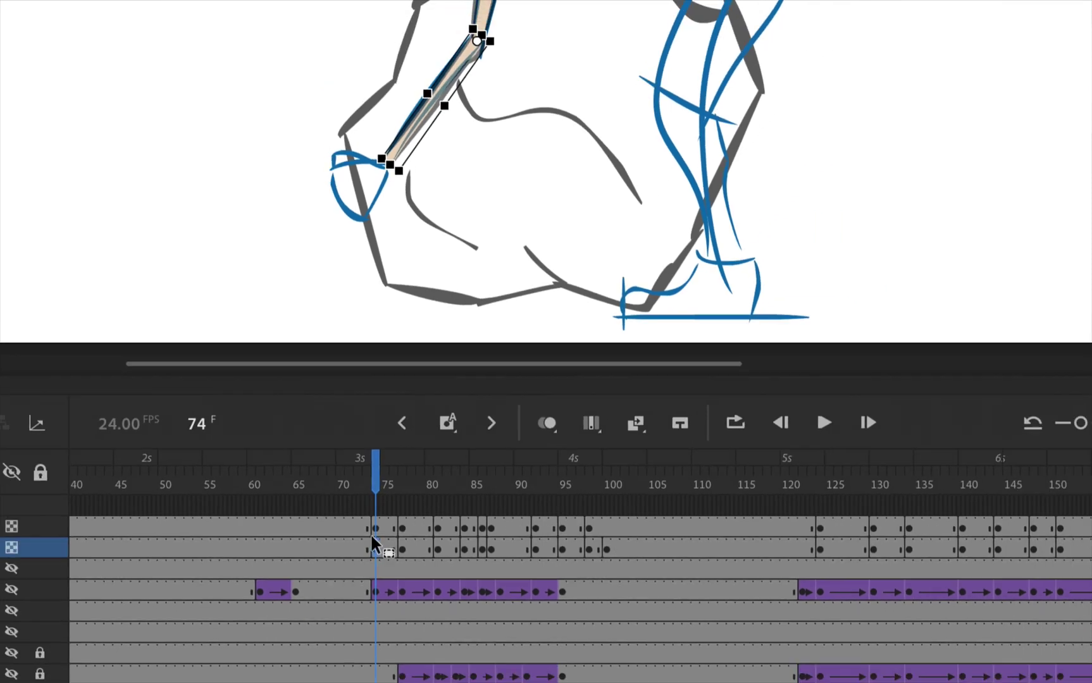
# Step: Create classic tweens from the frame 74 keyframes on both arm layers
pyautogui.moveTo(387, 476)
pyautogui.mouseDown()
pyautogui.moveTo(463, 492)
pyautogui.moveTo(421, 493)
pyautogui.moveTo(435, 494)
pyautogui.mouseUp()
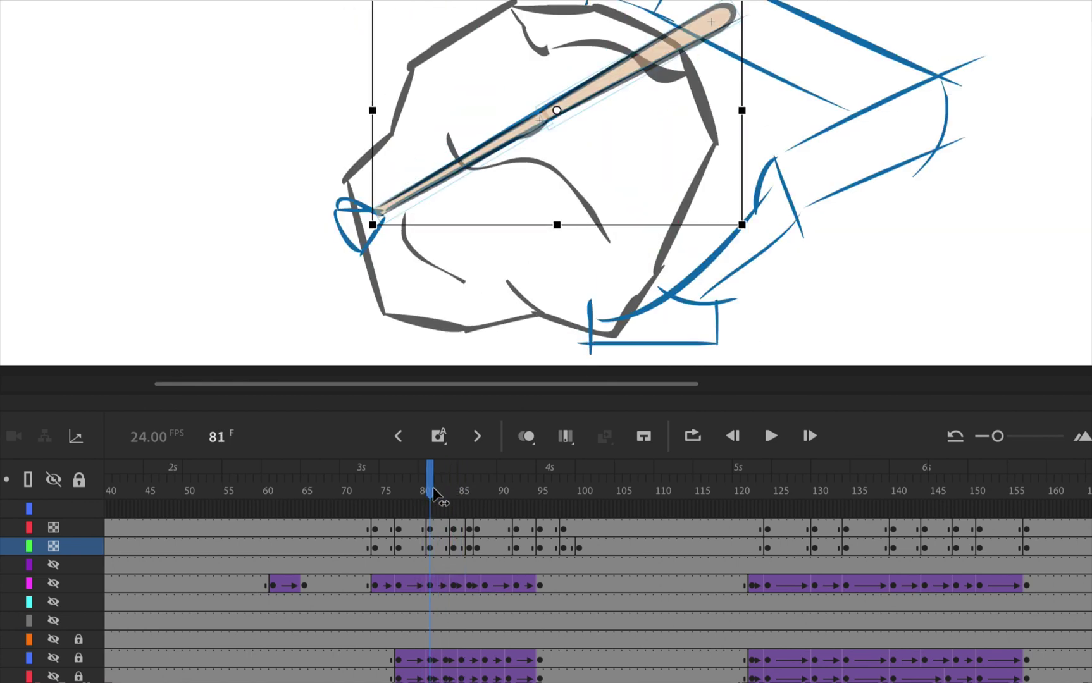
pyautogui.click(374, 529)
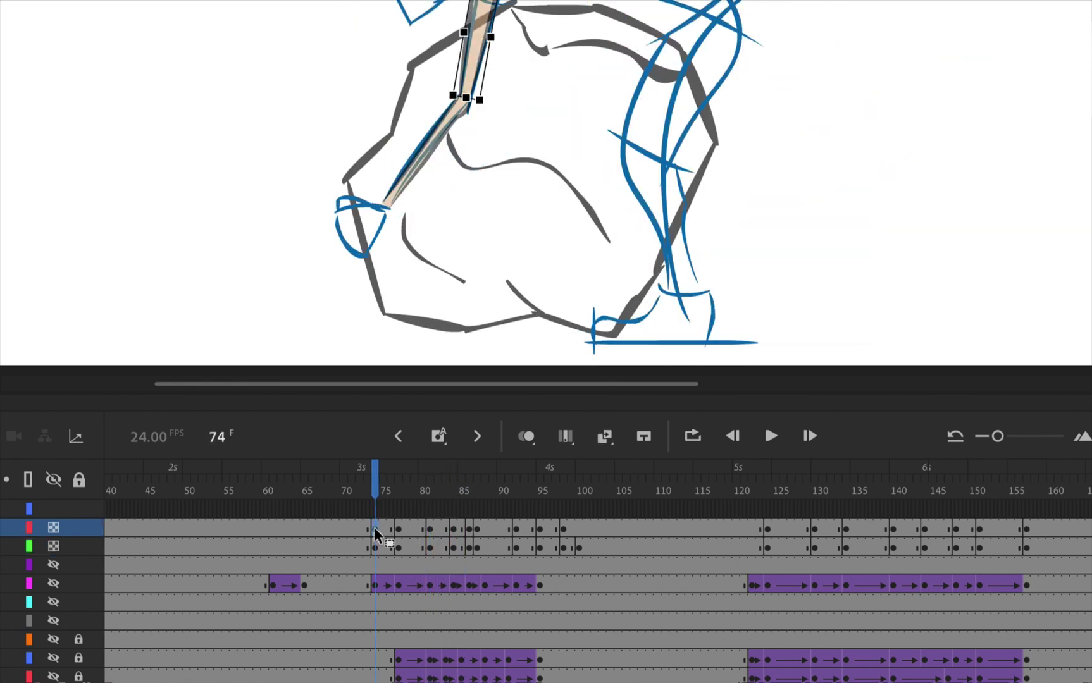
pyautogui.rightClick(377, 536)
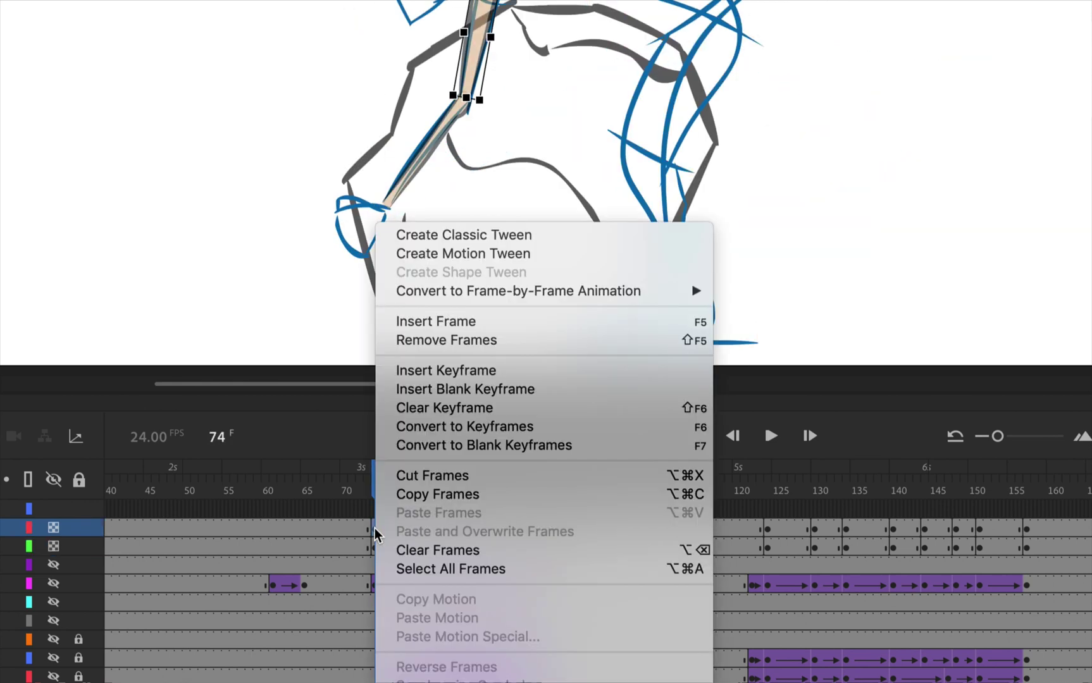
pyautogui.click(503, 235)
pyautogui.rightClick(375, 548)
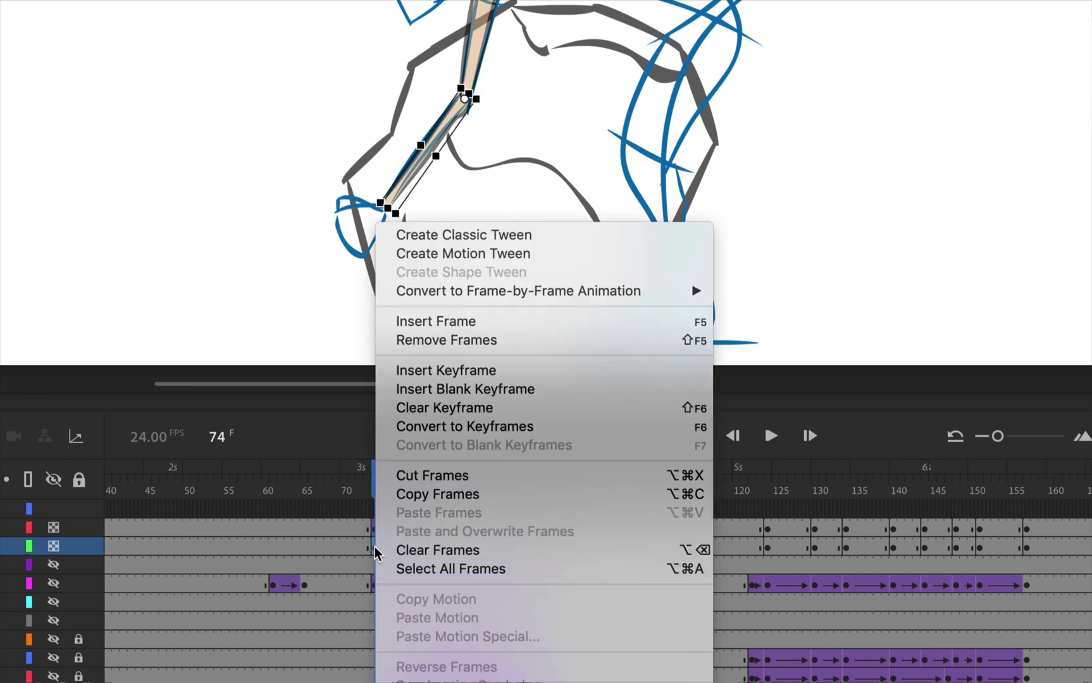
pyautogui.click(392, 235)
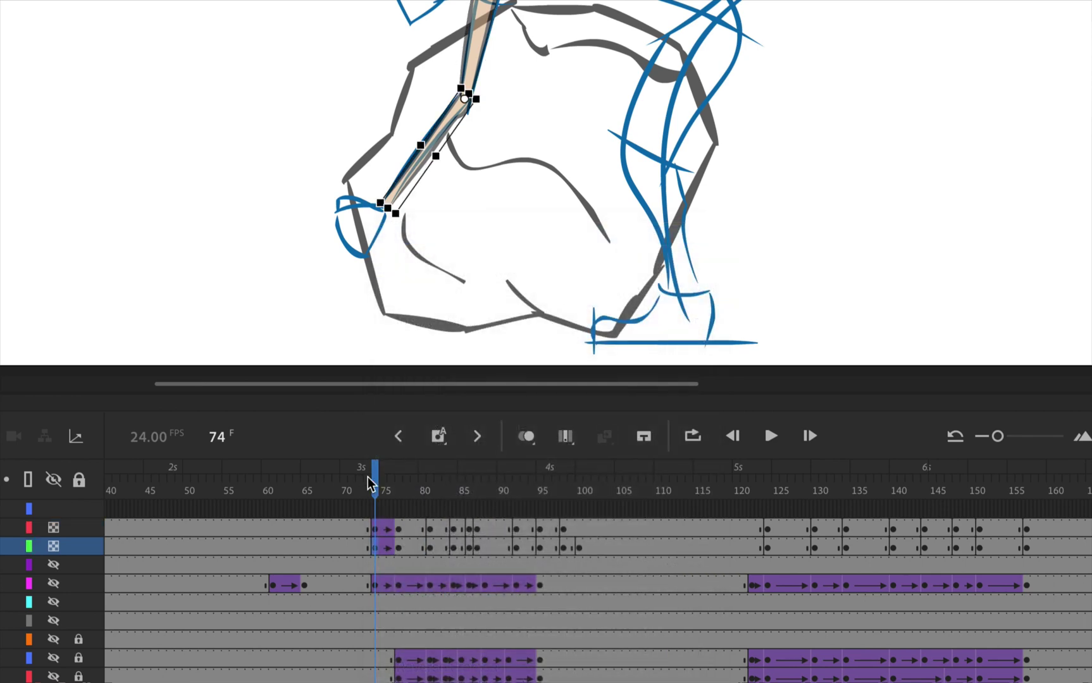
# Step: Create classic tweens from the frame 77 keyframes on both the upper-arm and lower-arm layers
pyautogui.moveTo(374, 486); pyautogui.dragTo(396, 486)
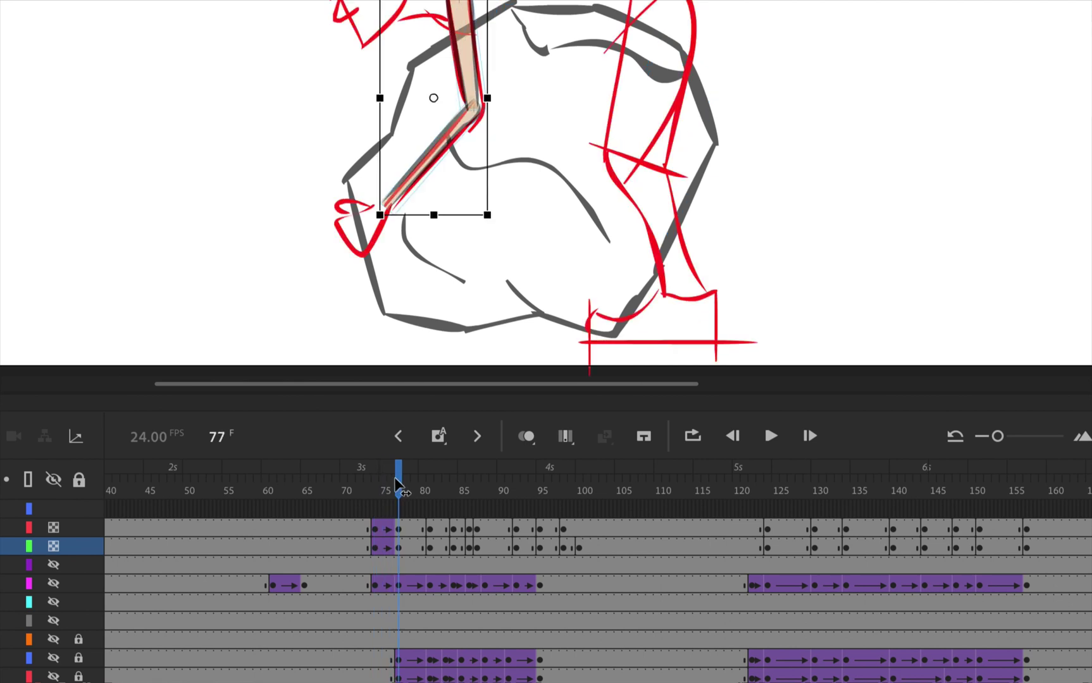
pyautogui.rightClick(400, 529)
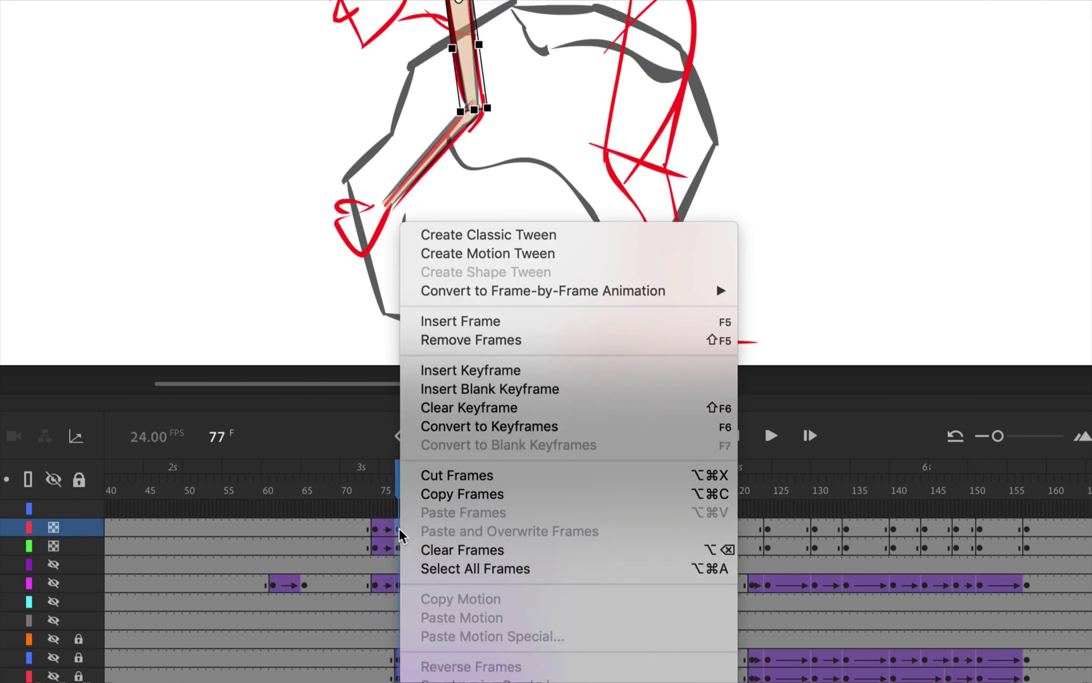
pyautogui.click(517, 236)
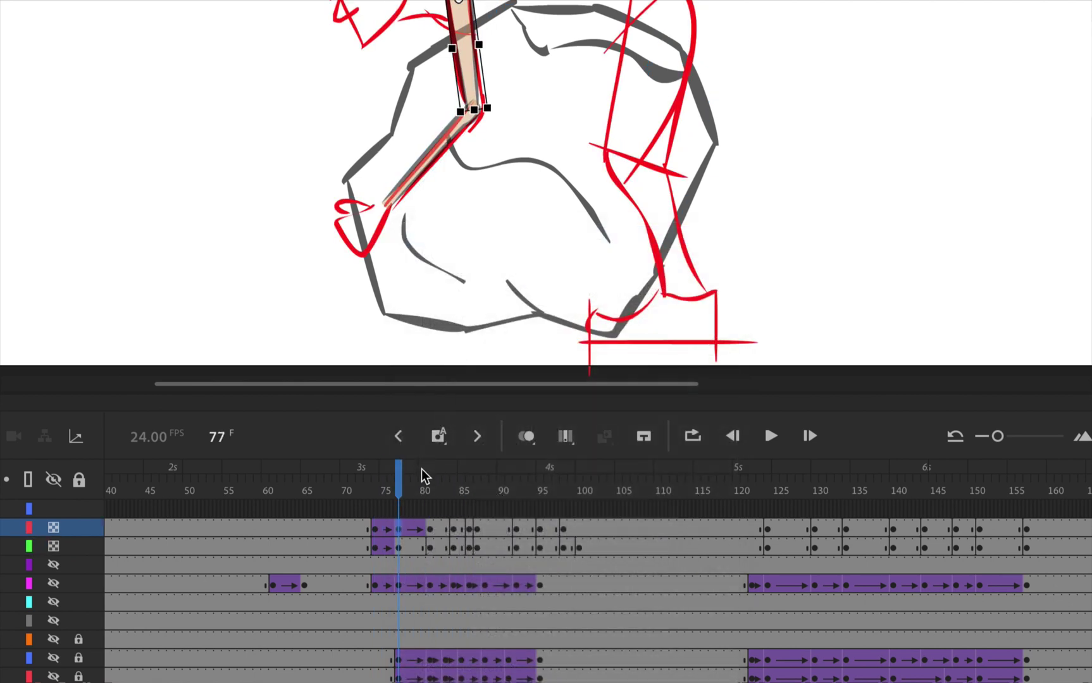
pyautogui.click(403, 549)
pyautogui.rightClick(398, 550)
pyautogui.click(481, 235)
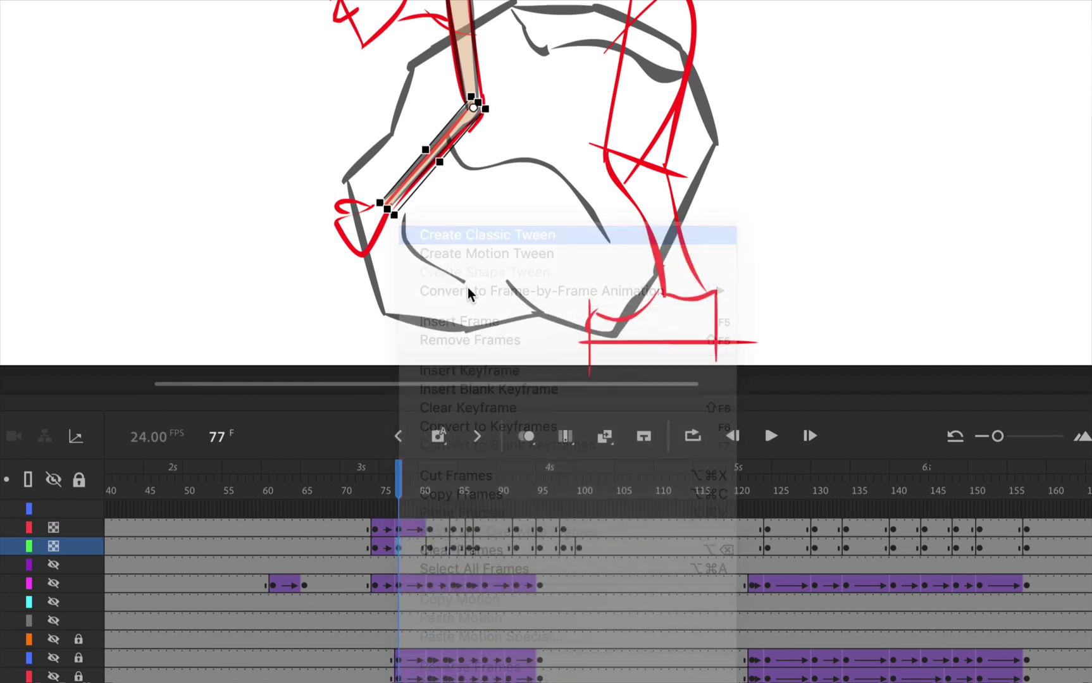
# Step: Scrub between frames 77 and 78 to examine how the upper and lower arm line up at the elbow
pyautogui.click(398, 479)
pyautogui.moveTo(398, 480)
pyautogui.mouseDown()
pyautogui.moveTo(429, 481)
pyautogui.moveTo(398, 481)
pyautogui.mouseUp()
pyautogui.scroll(3, 596, 148)
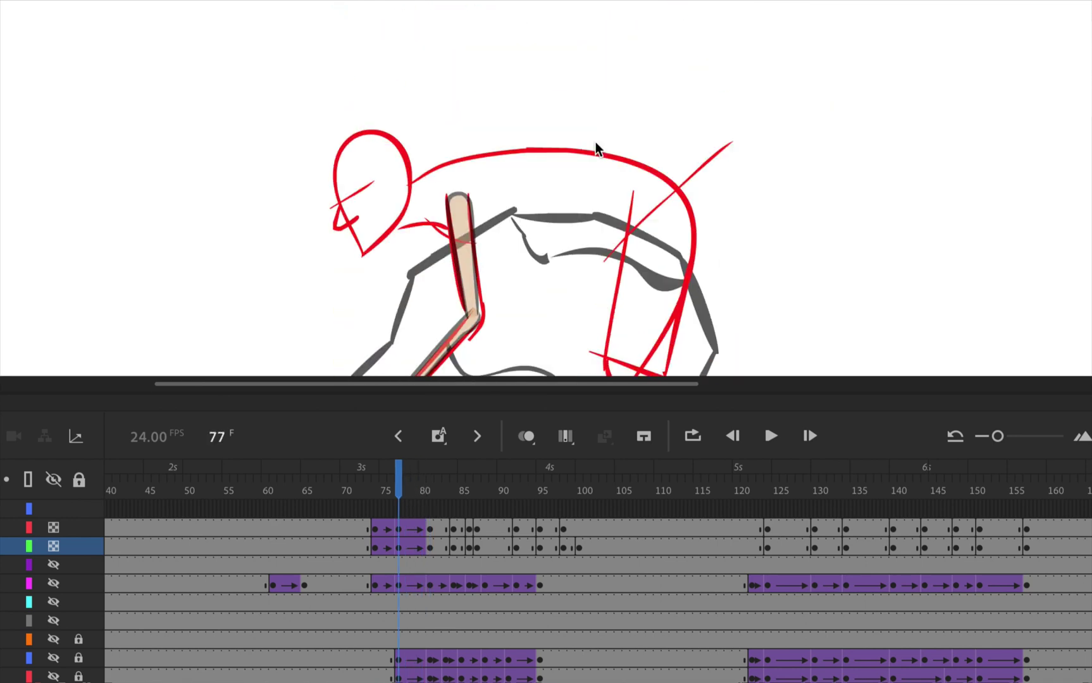
pyautogui.scroll(-6, 596, 148)
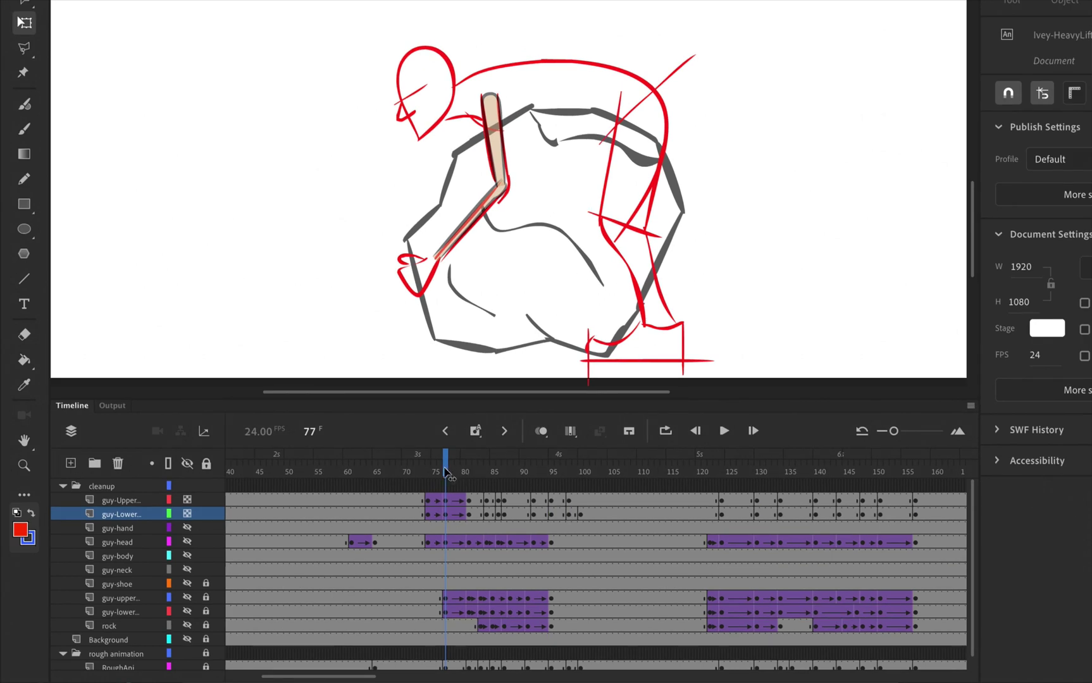
pyautogui.moveTo(445, 471)
pyautogui.mouseDown()
pyautogui.moveTo(473, 477)
pyautogui.moveTo(448, 482)
pyautogui.mouseUp()
pyautogui.moveTo(446, 470)
pyautogui.mouseDown()
pyautogui.moveTo(468, 473)
pyautogui.moveTo(452, 472)
pyautogui.mouseUp()
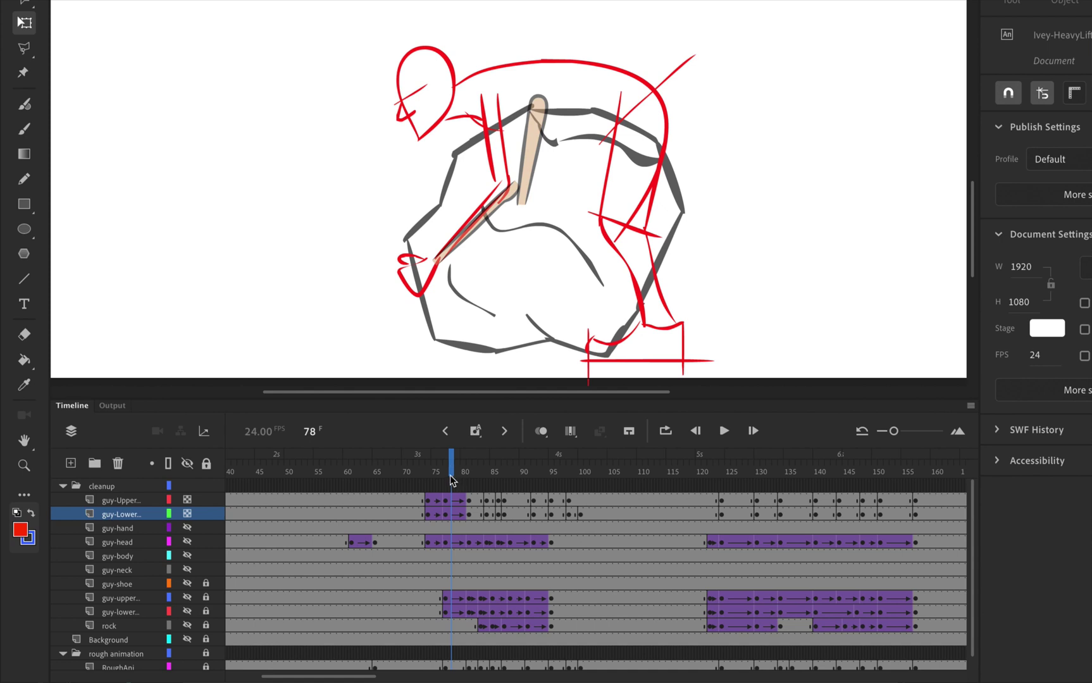
pyautogui.moveTo(452, 476)
pyautogui.mouseDown()
pyautogui.moveTo(471, 479)
pyautogui.moveTo(446, 486)
pyautogui.moveTo(472, 489)
pyautogui.moveTo(447, 475)
pyautogui.mouseUp()
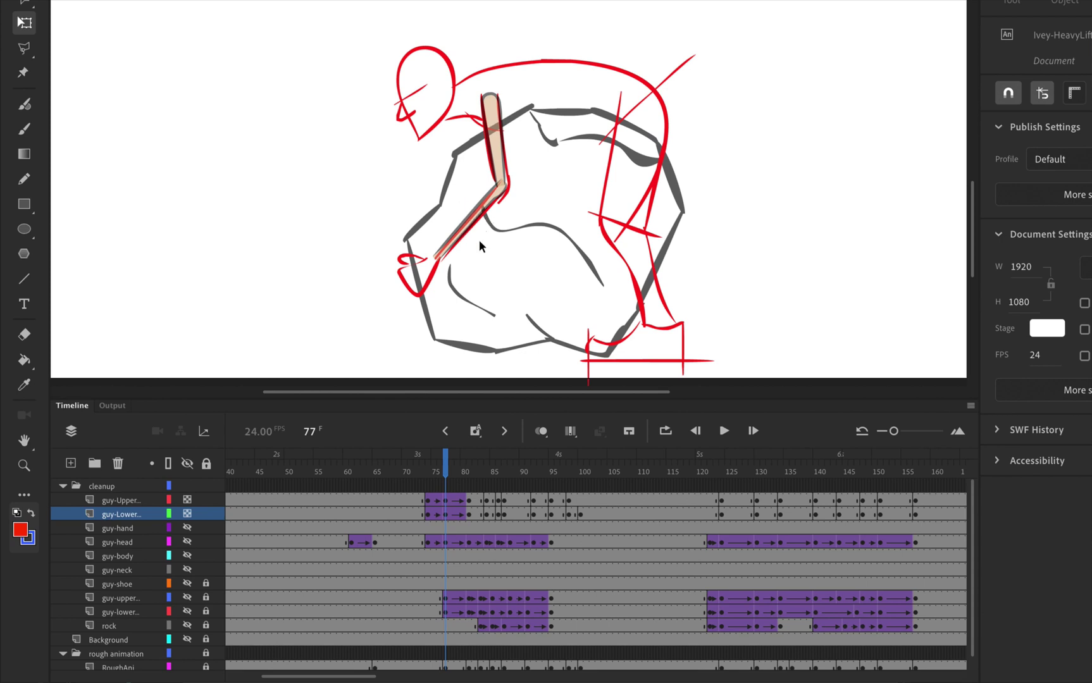
# Step: Add an upper-arm keyframe at frame 78, then rotate and shorten the arm to meet the lower arm's elbow
pyautogui.click(452, 502)
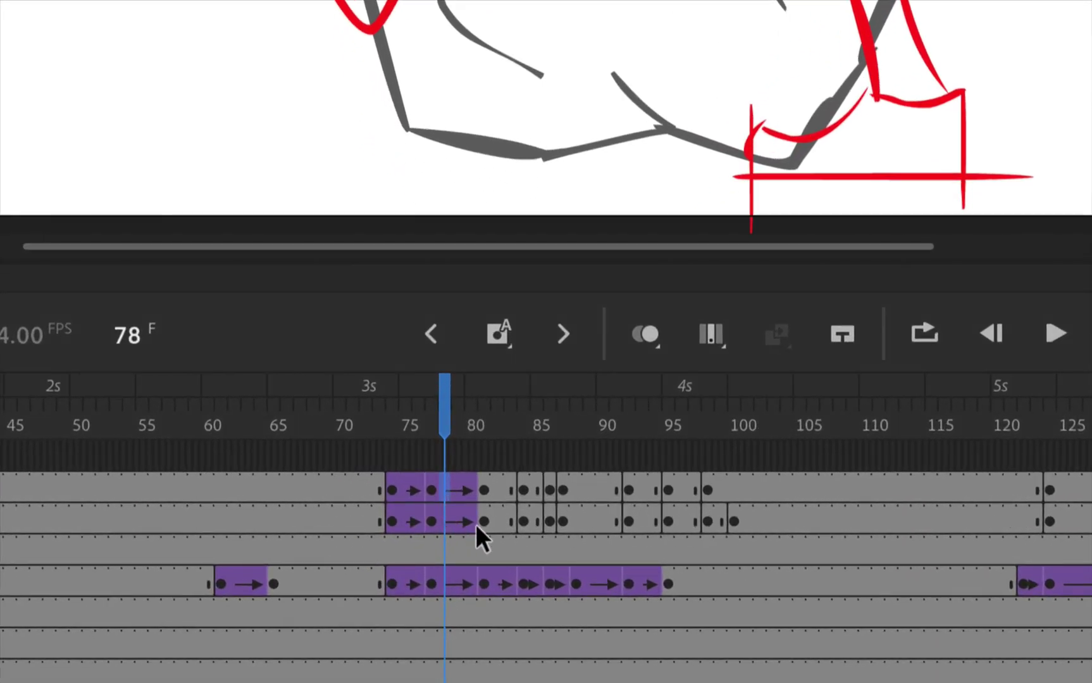
pyautogui.press('F6')
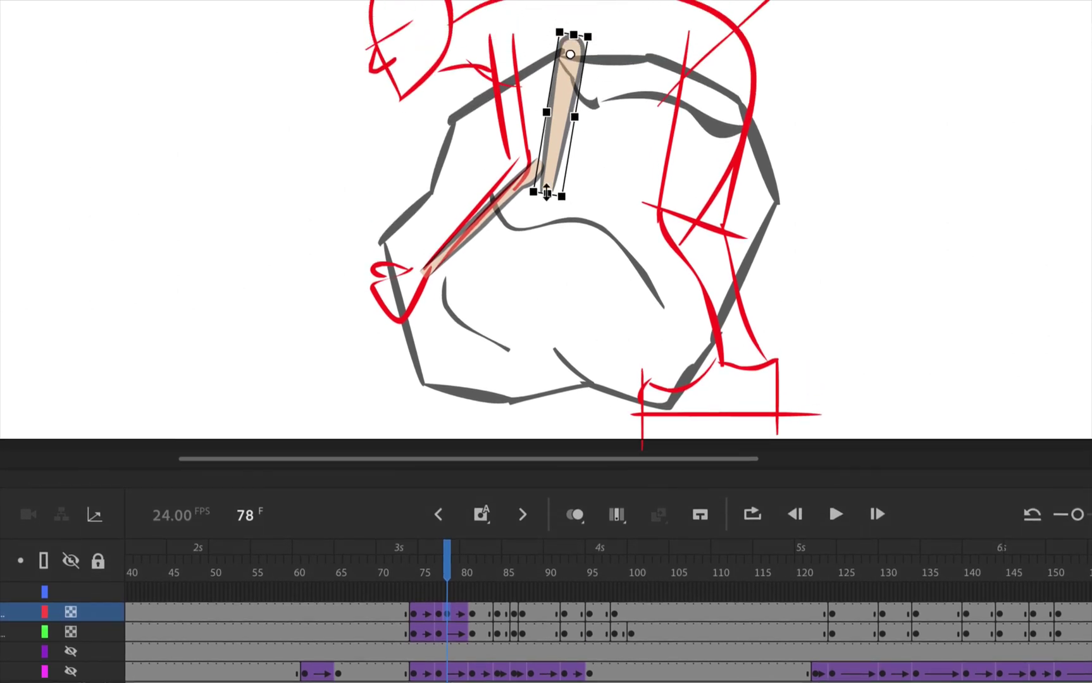
pyautogui.rightClick(547, 206)
pyautogui.click(566, 164)
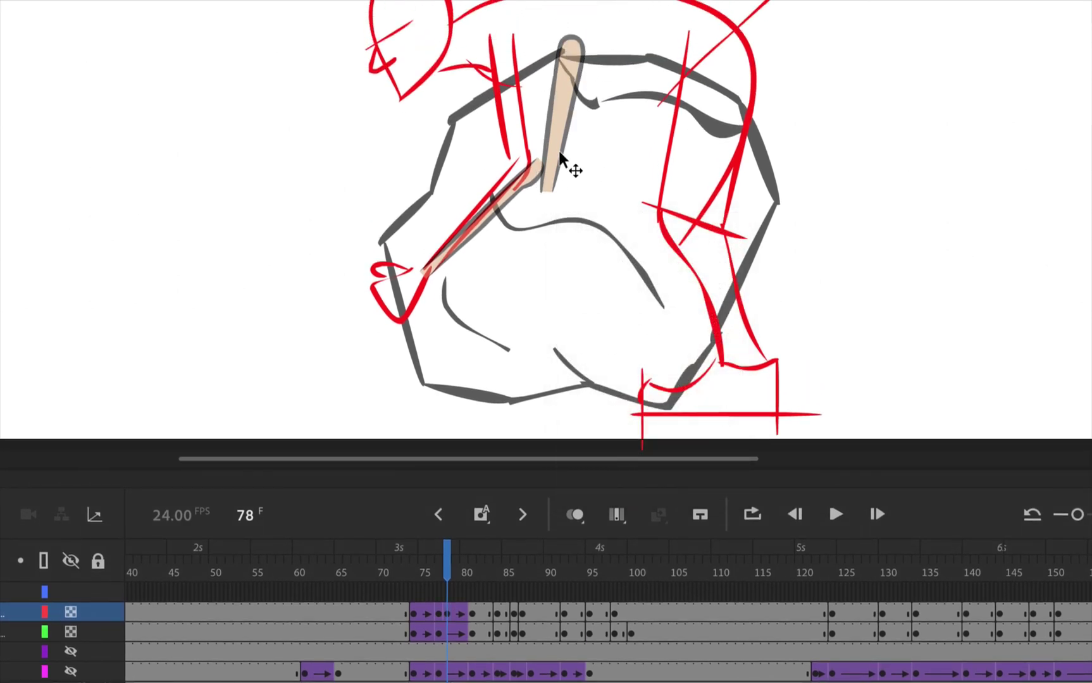
pyautogui.moveTo(570, 214); pyautogui.dragTo(553, 227)
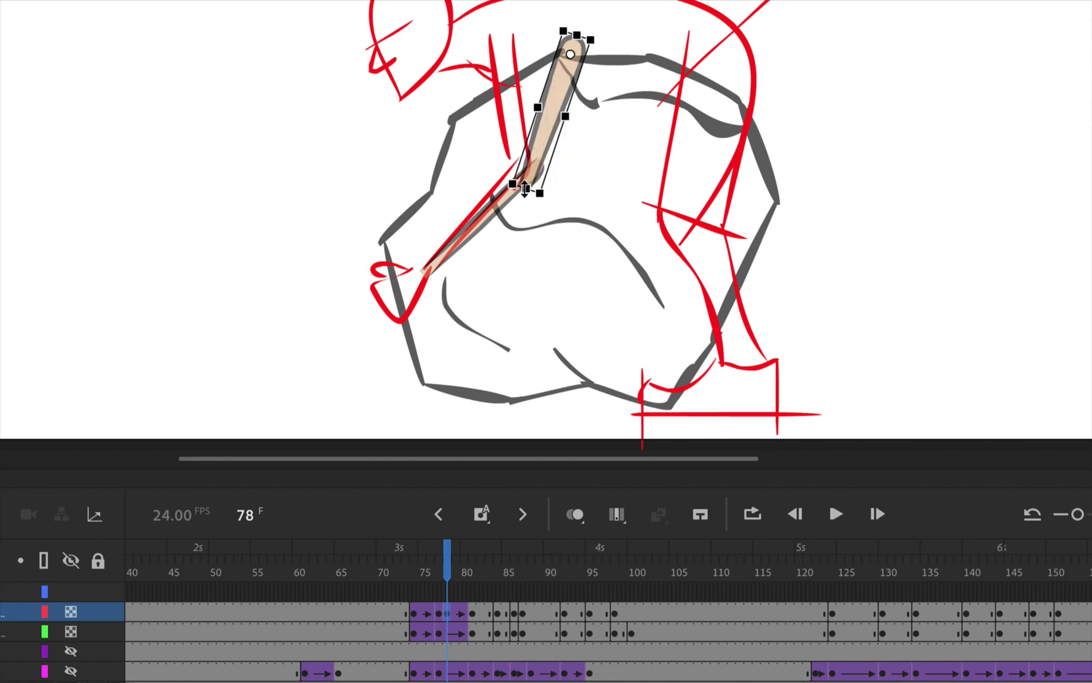
pyautogui.moveTo(525, 188); pyautogui.dragTo(529, 179)
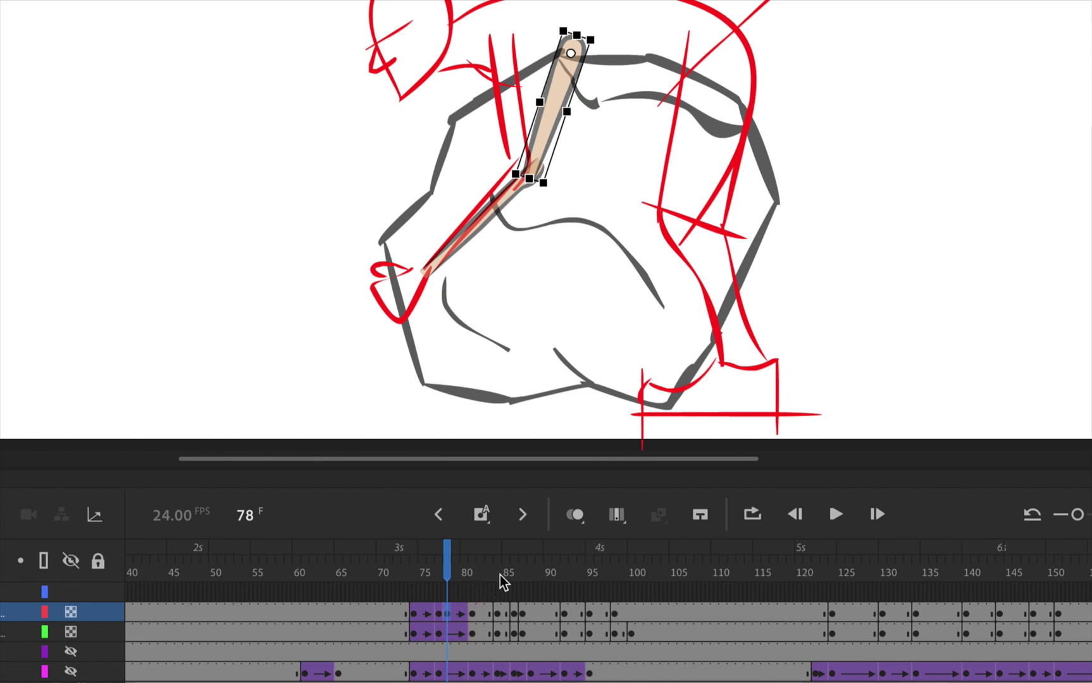
# Step: Add an upper-arm keyframe at frame 79 and rotate and slightly shorten the arm so its end meets the elbow
pyautogui.press('.')
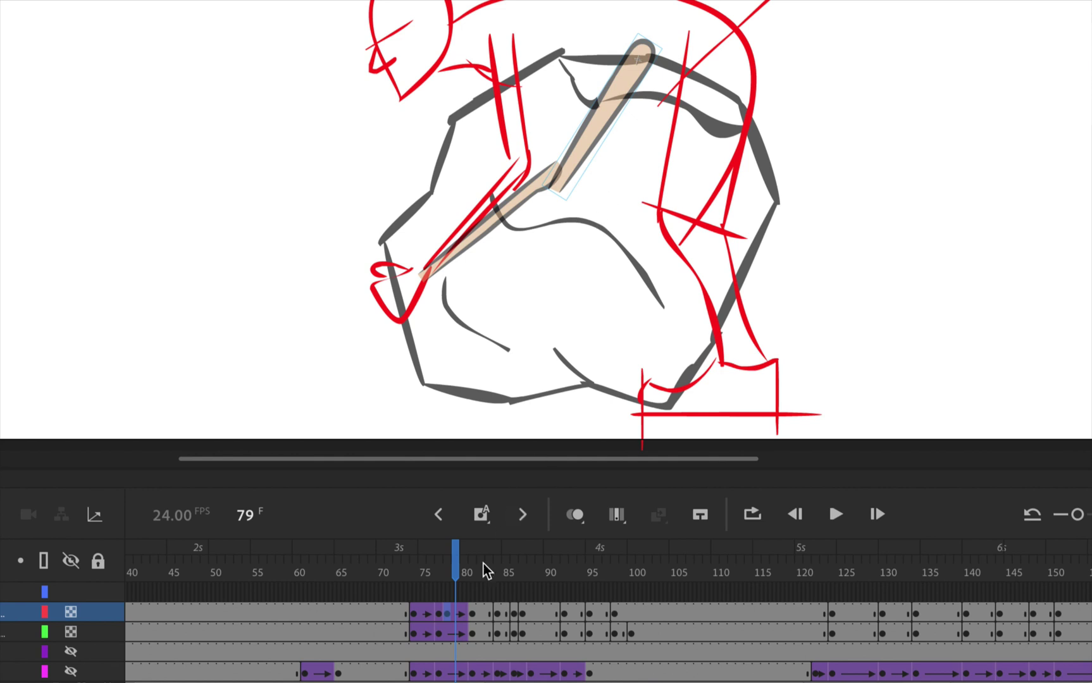
pyautogui.click(456, 622)
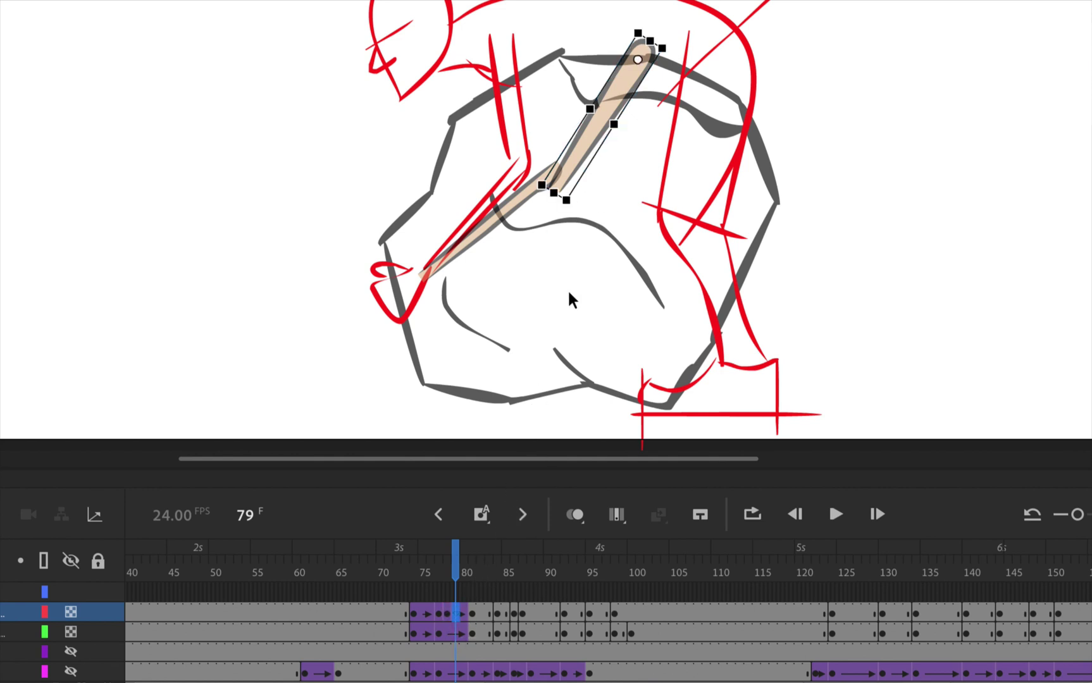
pyautogui.moveTo(572, 215); pyautogui.dragTo(550, 180)
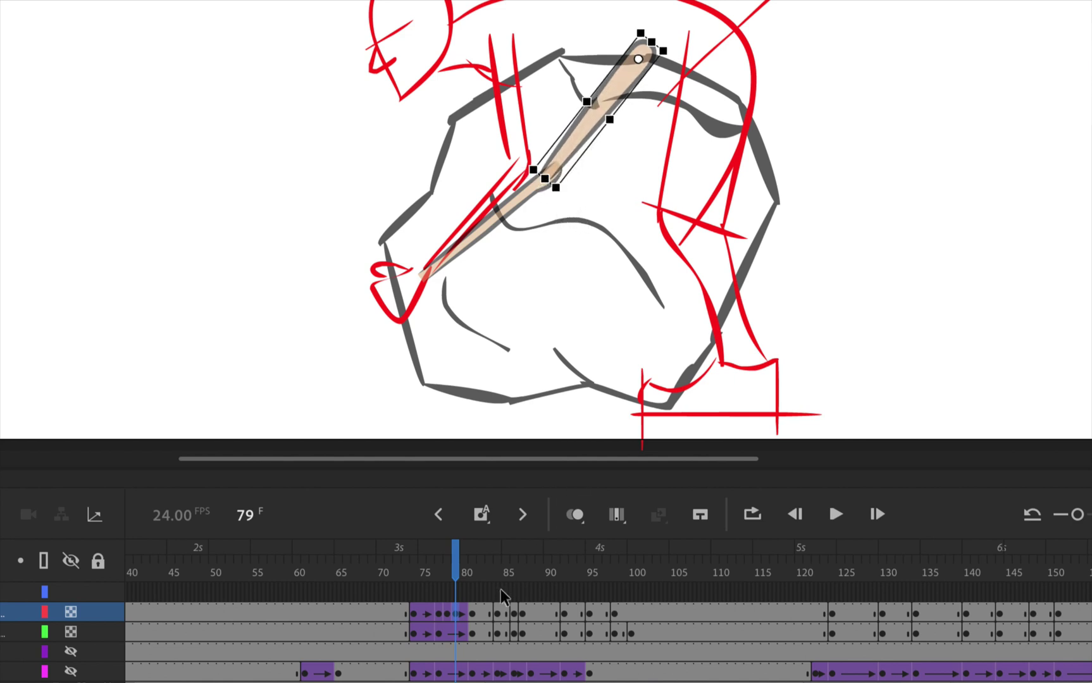
# Step: Add an upper-arm keyframe at frame 80, rotate the arm slightly onto the elbow, and scrub back to check frame 79
pyautogui.press('.')
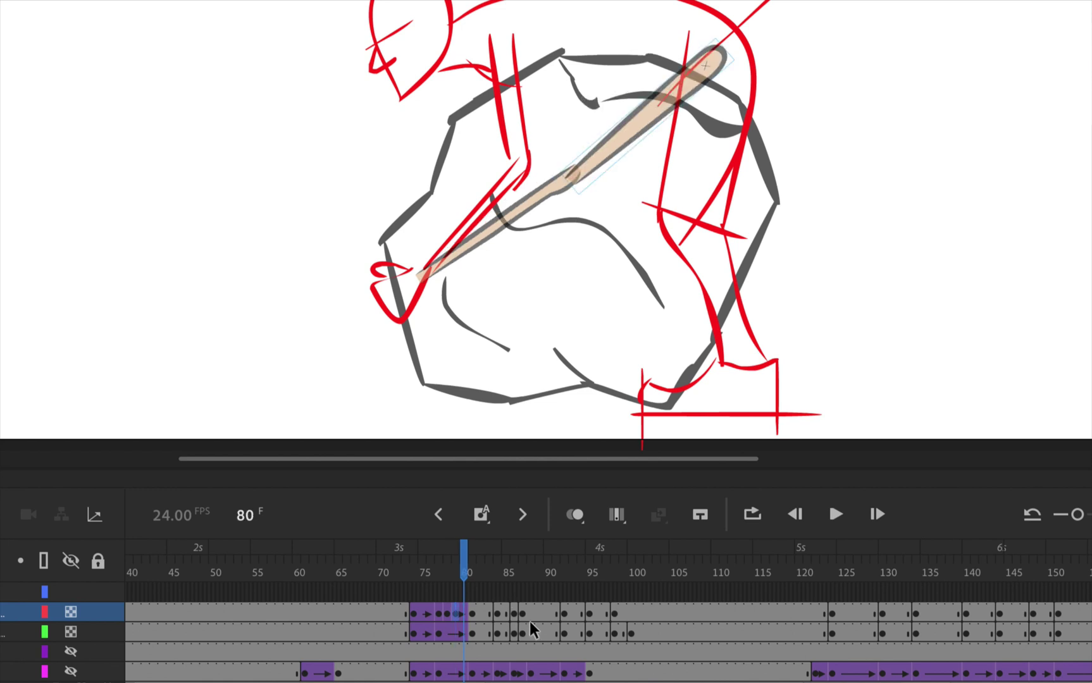
pyautogui.press('.')
pyautogui.press(',')
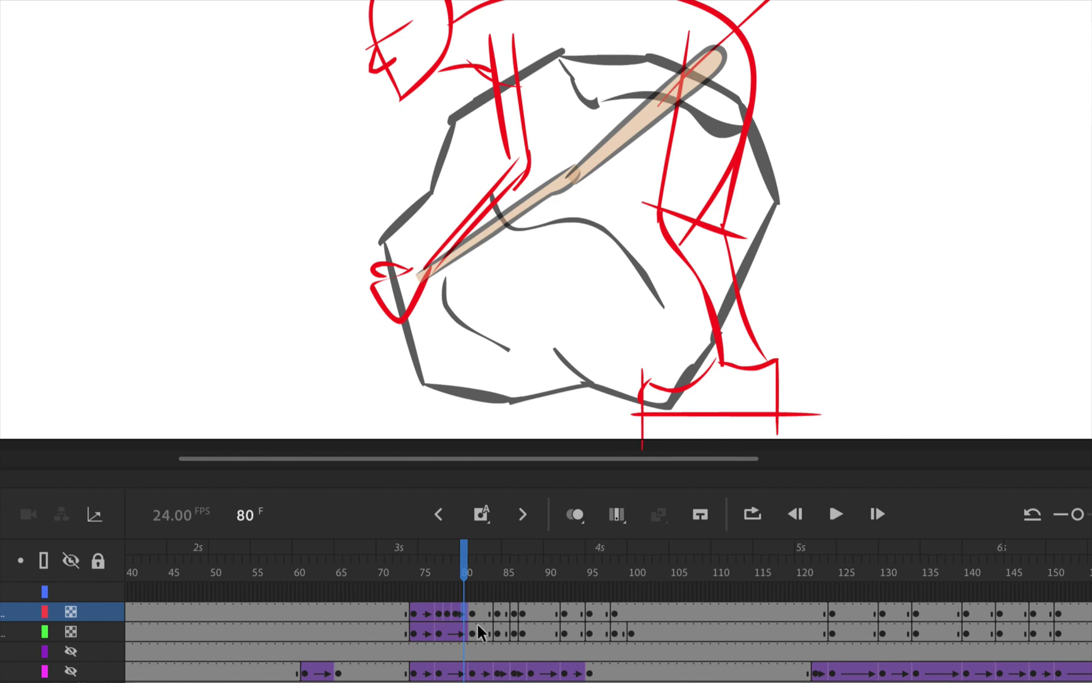
pyautogui.hotkey('ctrl', 'z')
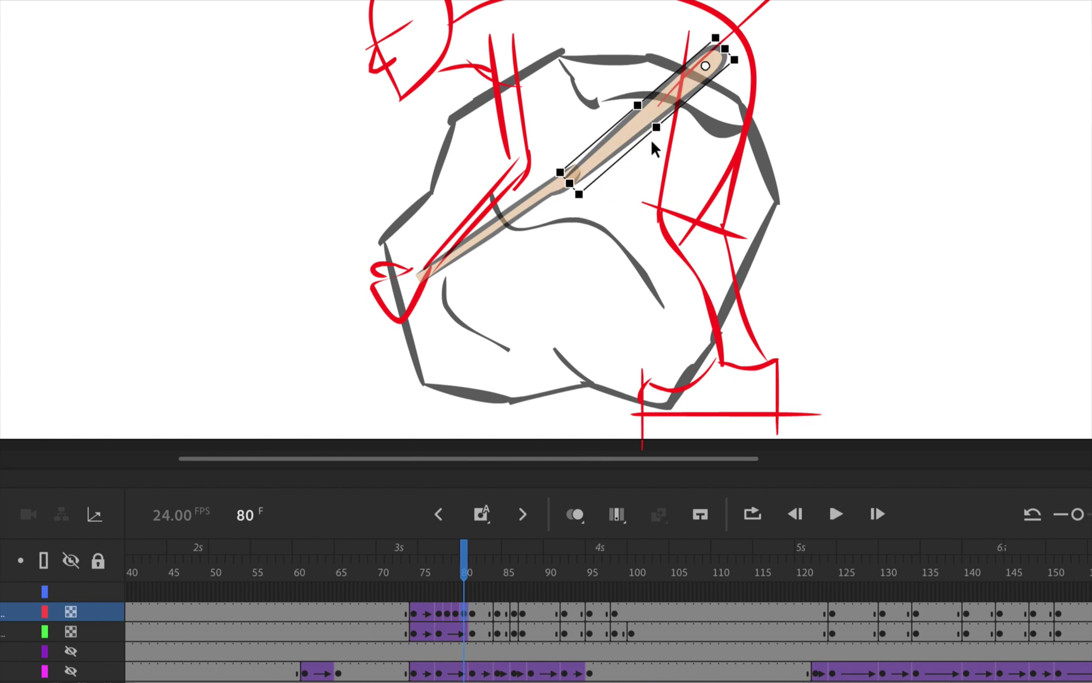
pyautogui.hotkey('ctrl', '=')
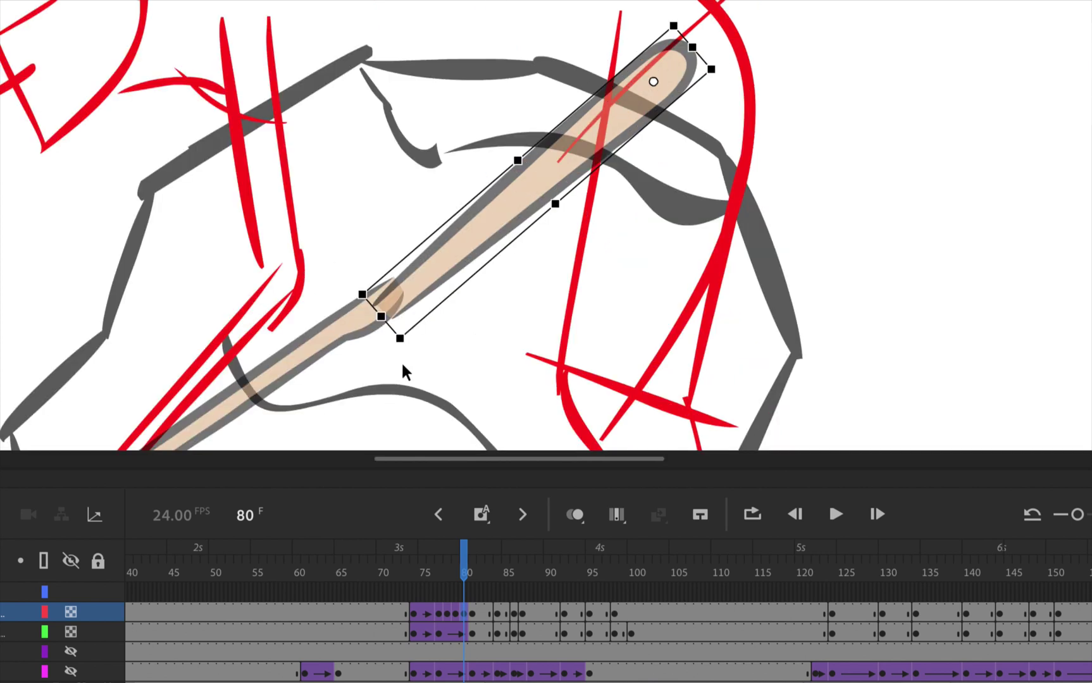
pyautogui.moveTo(399, 371); pyautogui.dragTo(390, 366)
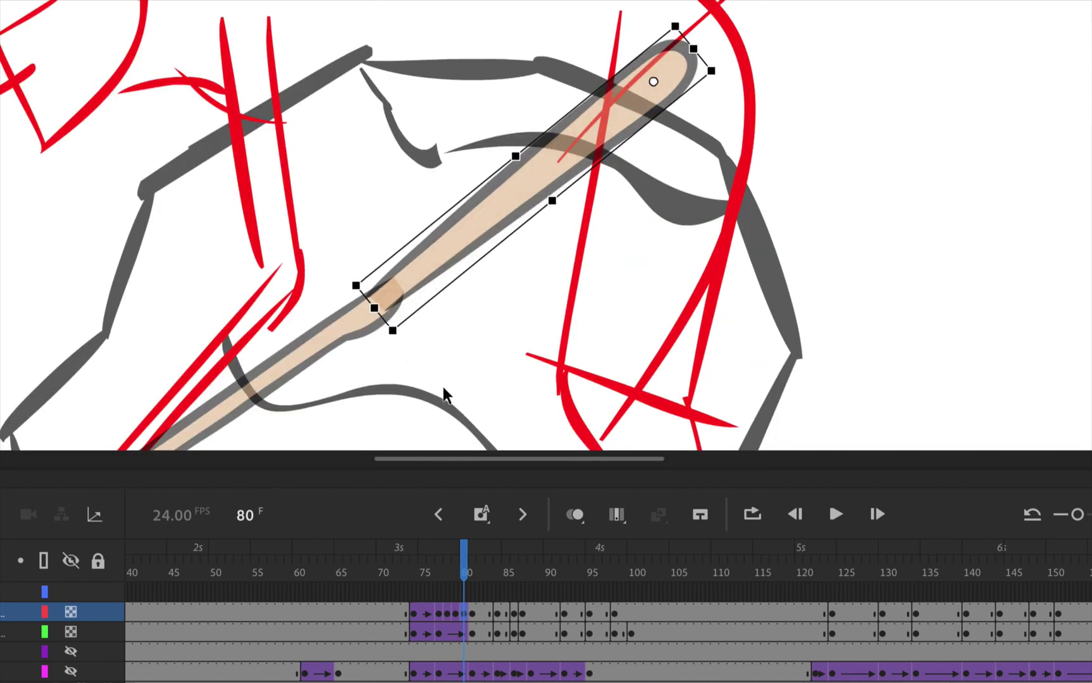
pyautogui.moveTo(465, 563)
pyautogui.mouseDown()
pyautogui.moveTo(434, 573)
pyautogui.moveTo(459, 573)
pyautogui.mouseUp()
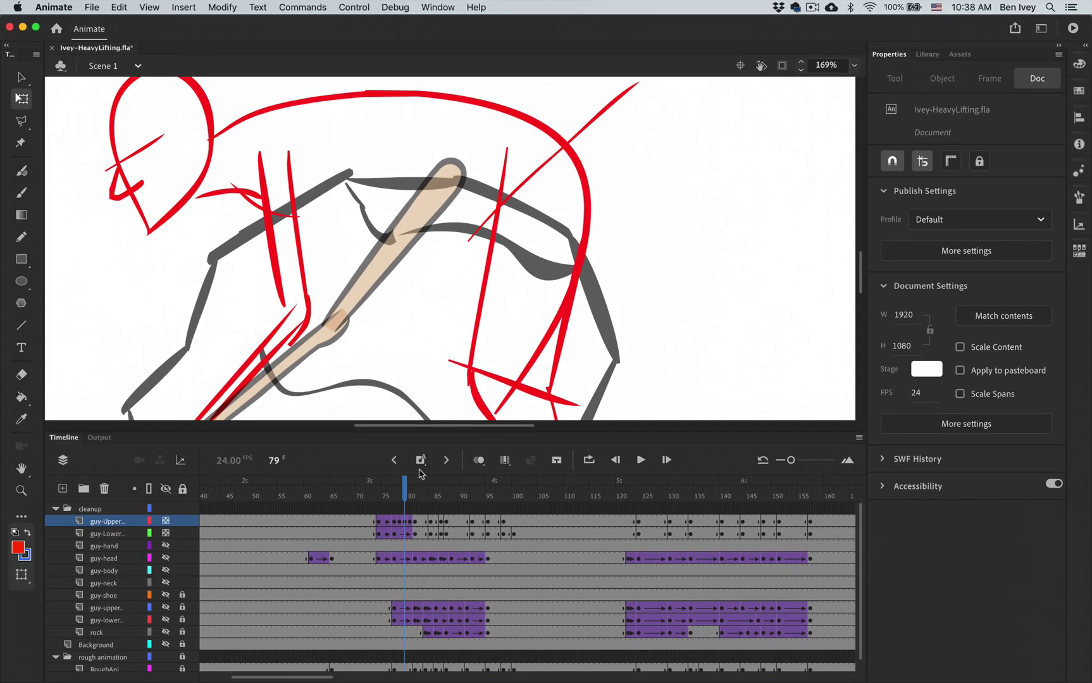
# Step: Create classic tweens from frame 81 on both arm layers and scrub to frame 84 to check the motion
pyautogui.moveTo(409, 490)
pyautogui.mouseDown()
pyautogui.moveTo(393, 491)
pyautogui.moveTo(433, 495)
pyautogui.moveTo(418, 498)
pyautogui.mouseUp()
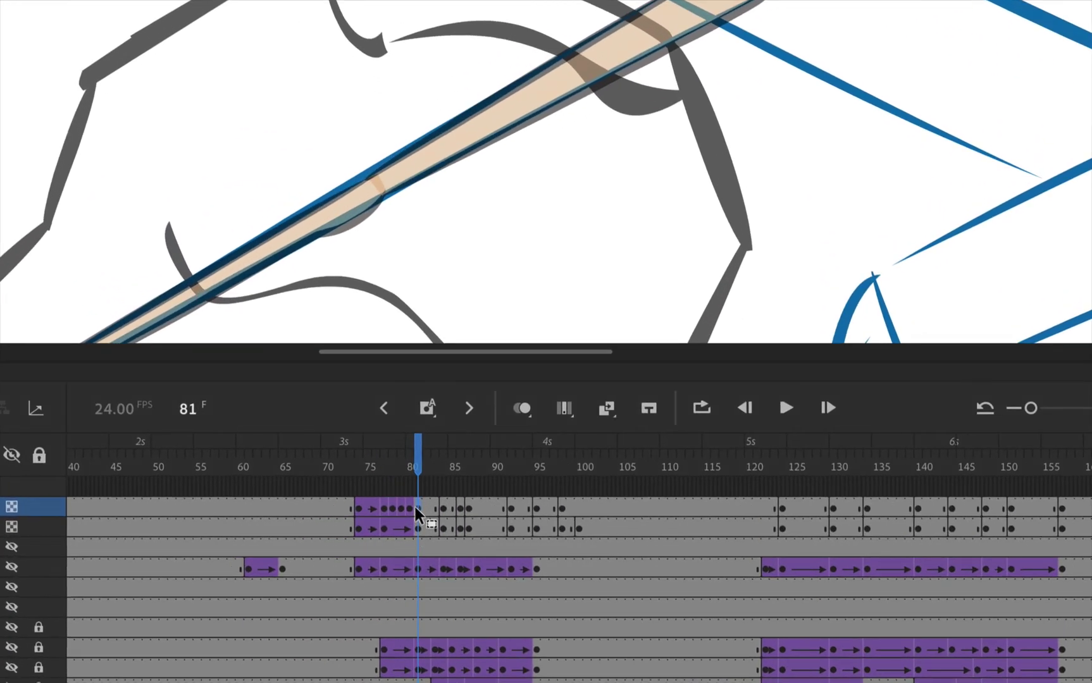
pyautogui.rightClick(414, 522)
pyautogui.click(523, 190)
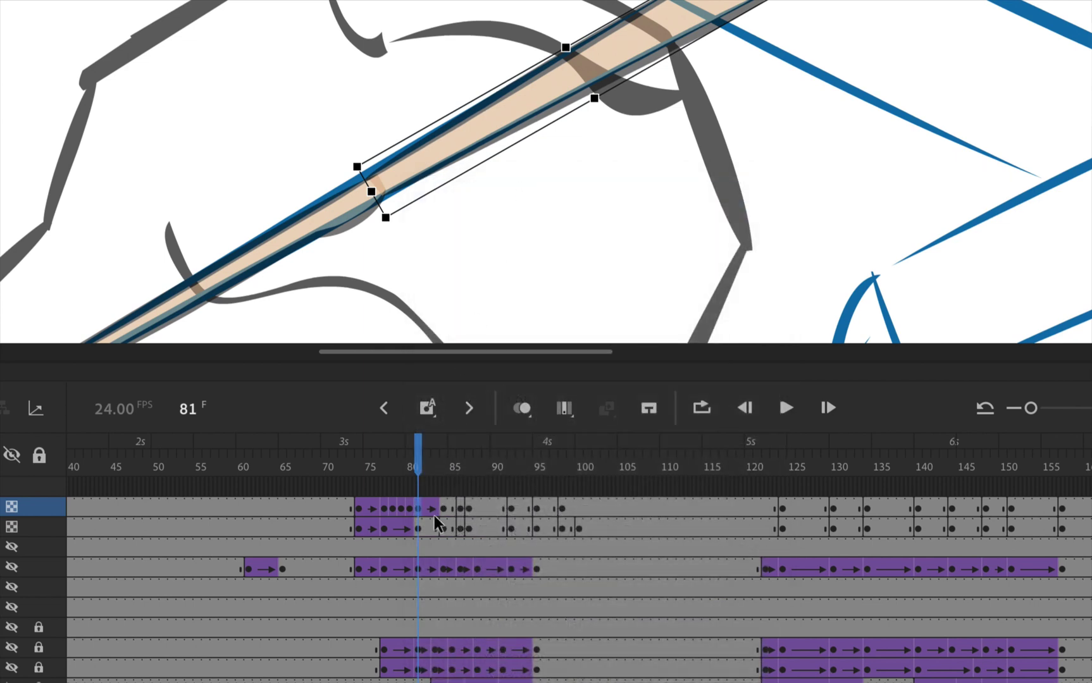
pyautogui.click(417, 533)
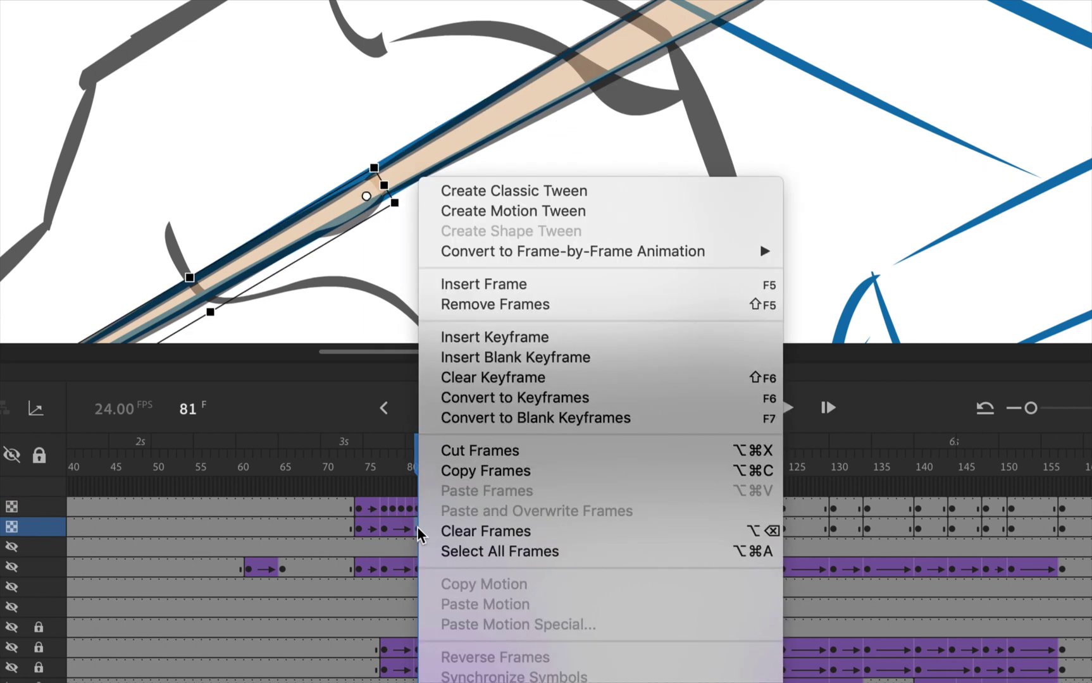
pyautogui.rightClick(419, 532)
pyautogui.click(514, 191)
pyautogui.moveTo(421, 459)
pyautogui.mouseDown()
pyautogui.moveTo(436, 458)
pyautogui.moveTo(432, 491)
pyautogui.mouseUp()
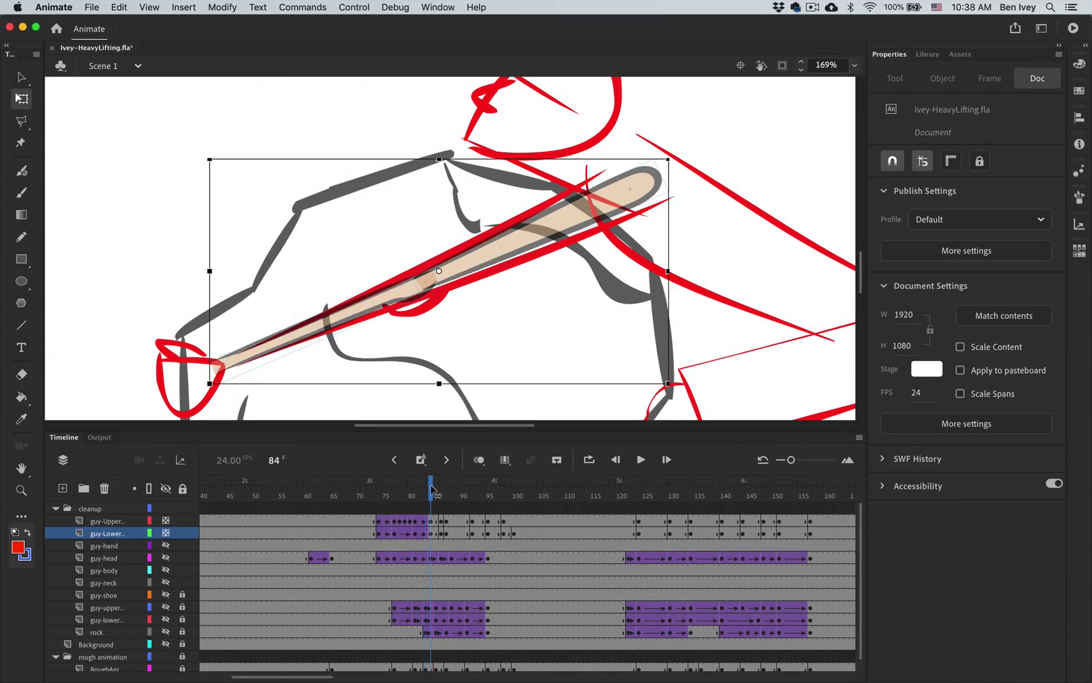
# Step: Create classic tweens on both arm layers across the keyframes from frame 84 to 87, and scrub to frame 94 to check them
pyautogui.click(433, 523)
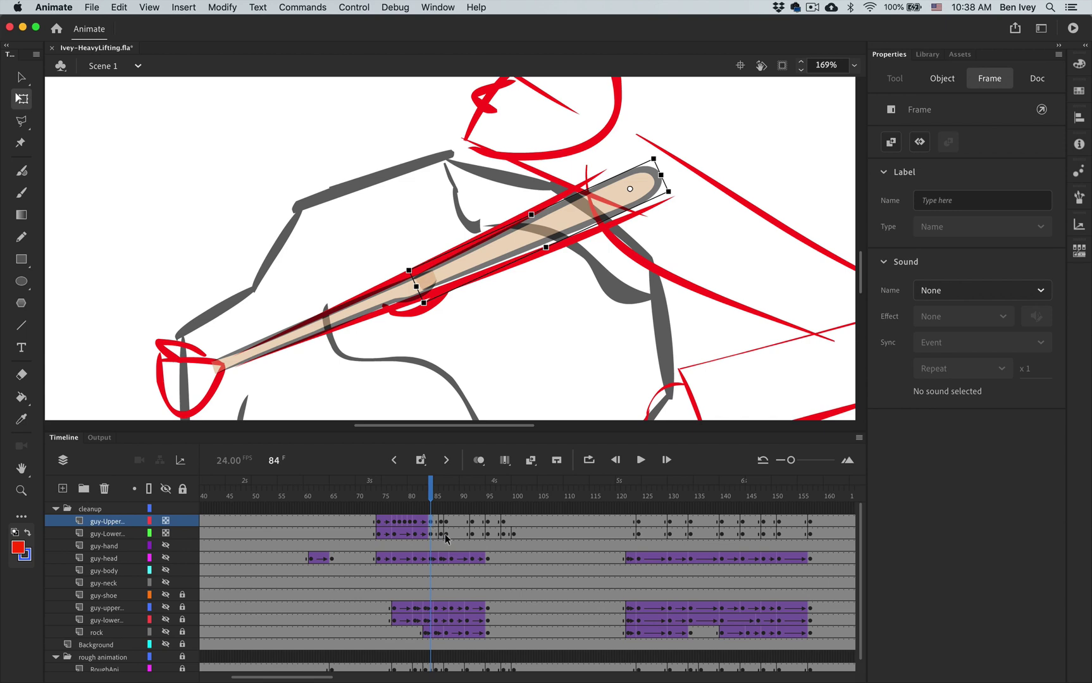
pyautogui.click(447, 535)
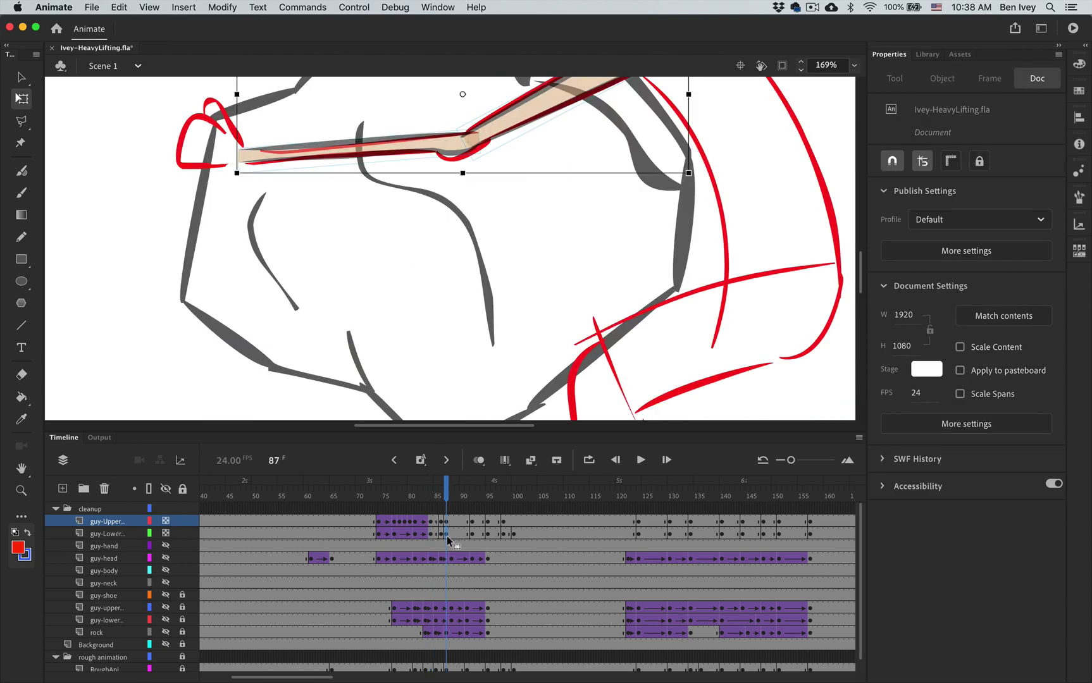
pyautogui.click(436, 523)
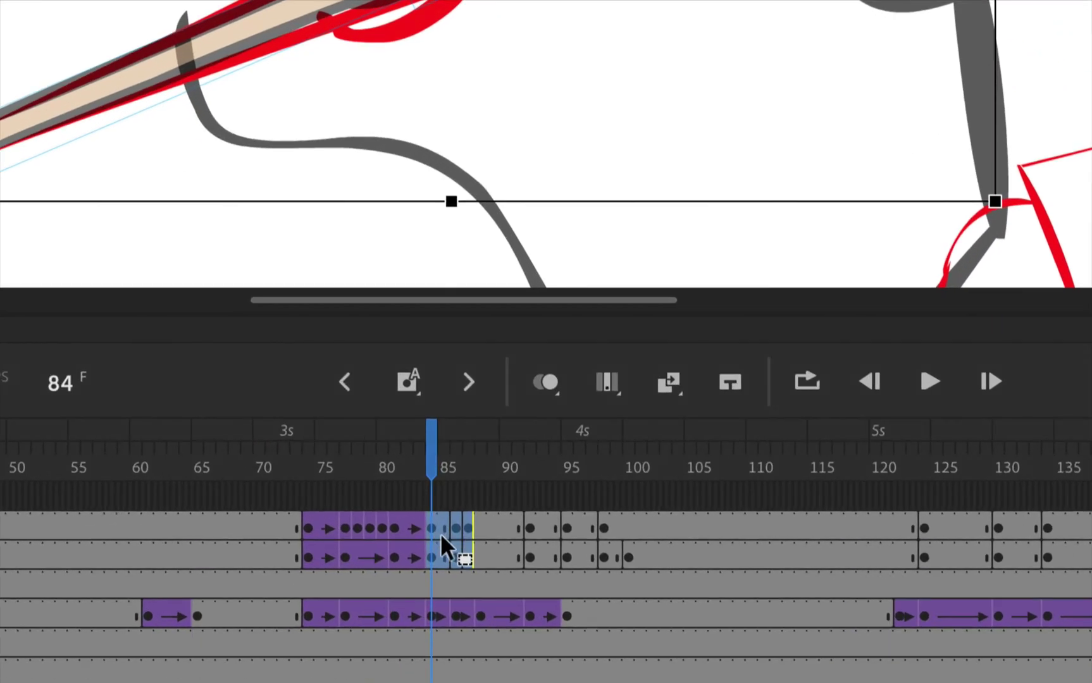
pyautogui.rightClick(435, 524)
pyautogui.click(538, 75)
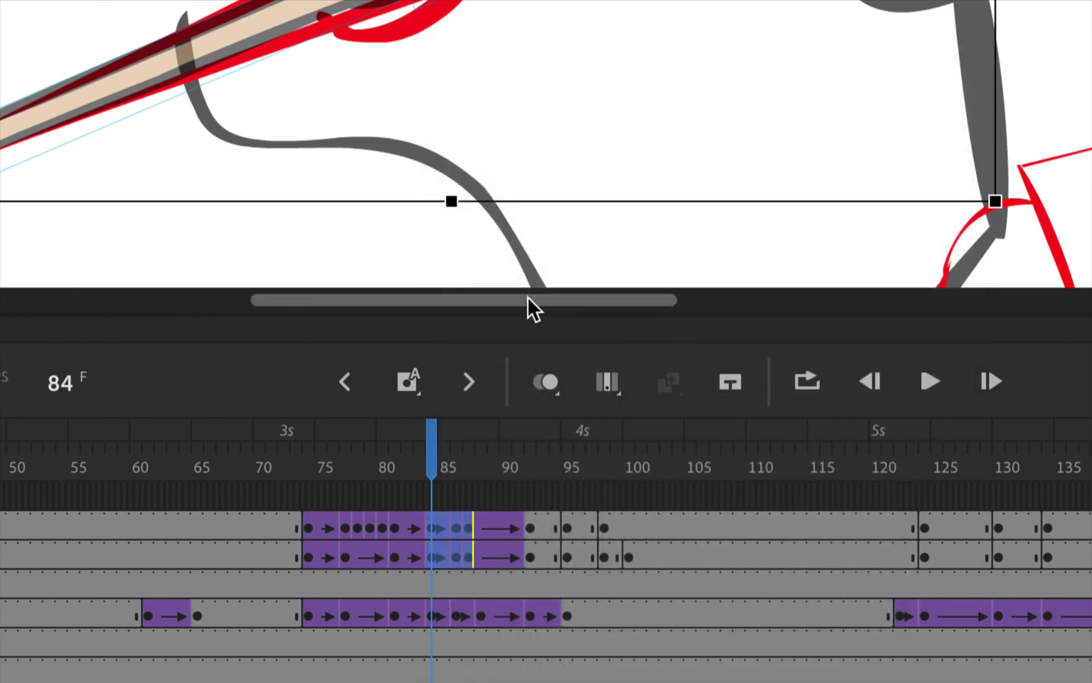
pyautogui.moveTo(476, 432); pyautogui.dragTo(488, 429)
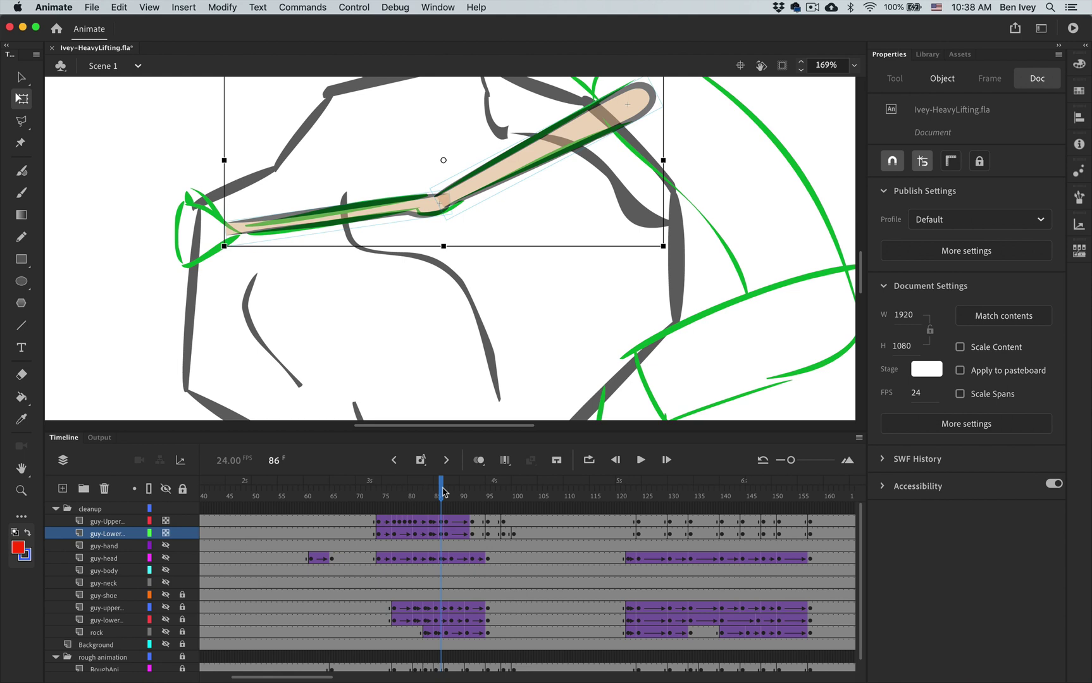
pyautogui.moveTo(443, 492)
pyautogui.mouseDown()
pyautogui.moveTo(510, 491)
pyautogui.moveTo(485, 490)
pyautogui.mouseUp()
pyautogui.scroll(5, 477, 338)
pyautogui.hscroll(5, 477, 339)
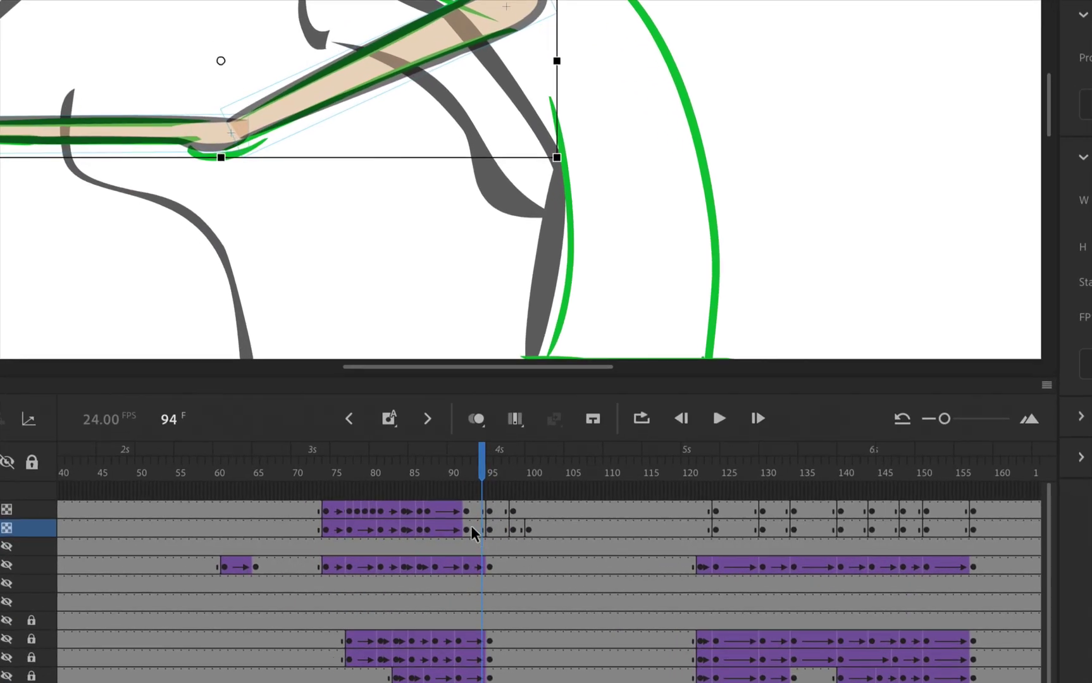
# Step: Create classic tweens on both arm layers from the keyframes at frames 92 through 95, and scrub to frame 99 to check them
pyautogui.click(469, 516)
pyautogui.keyDown('shift'); pyautogui.click(511, 534); pyautogui.keyUp('shift')
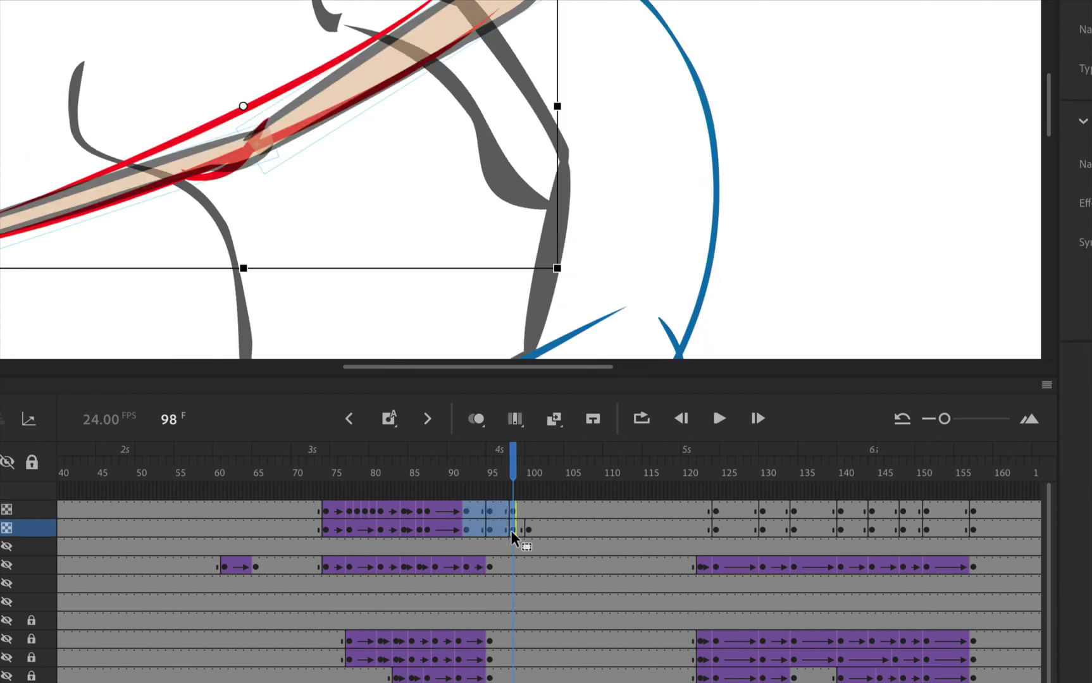
pyautogui.click(493, 530)
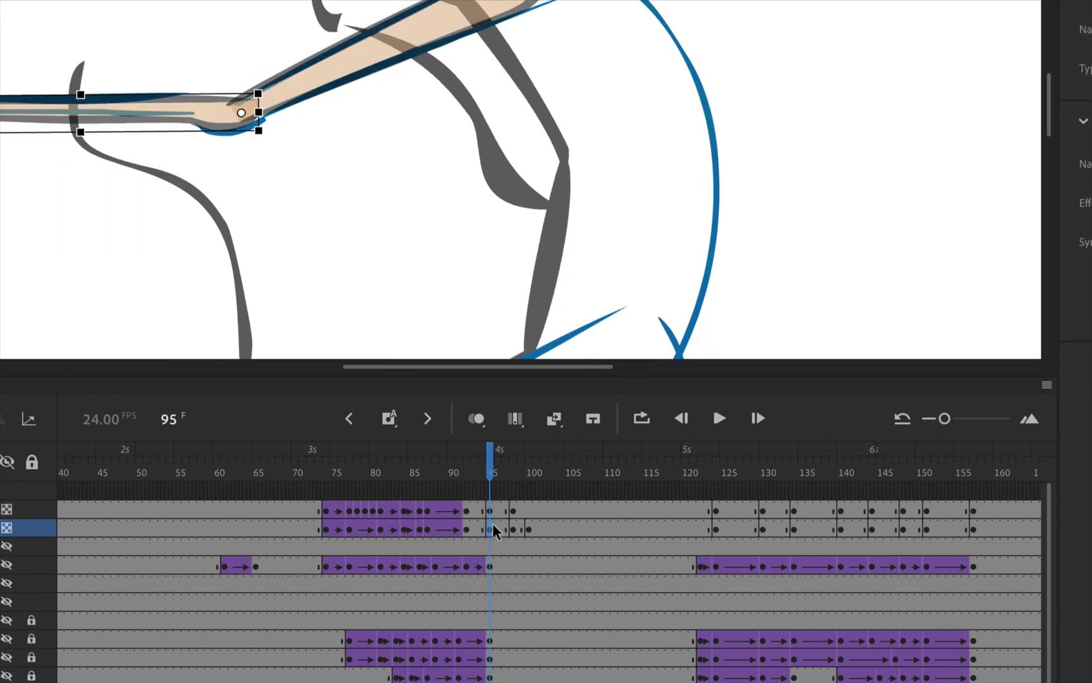
pyautogui.moveTo(469, 529); pyautogui.dragTo(498, 513)
pyautogui.rightClick(472, 522)
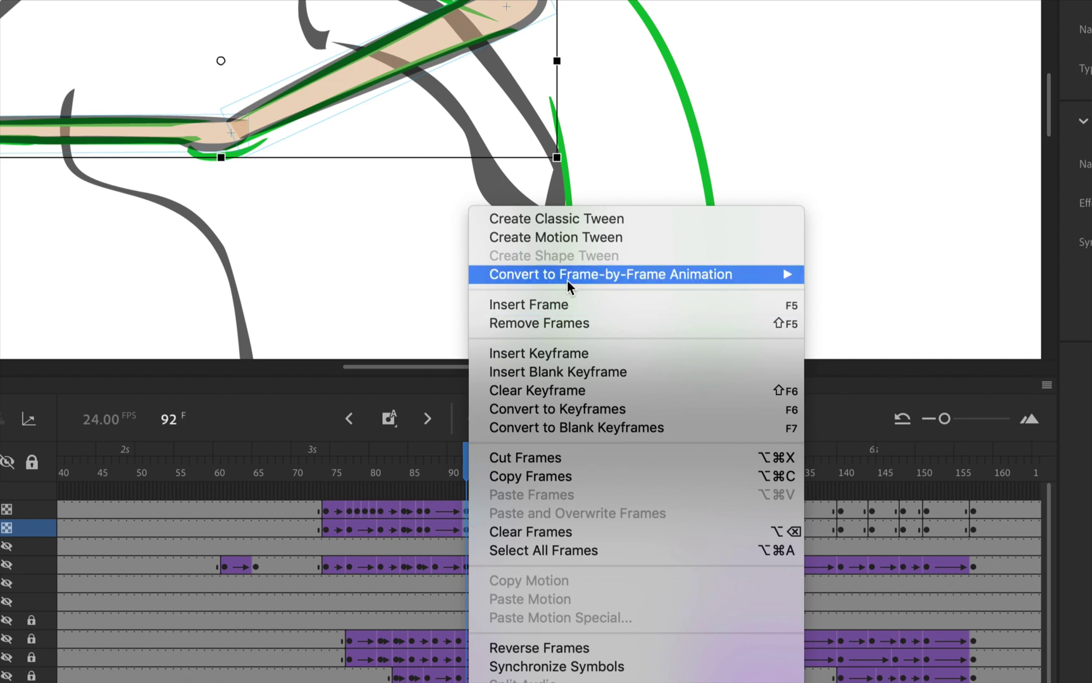
pyautogui.click(600, 219)
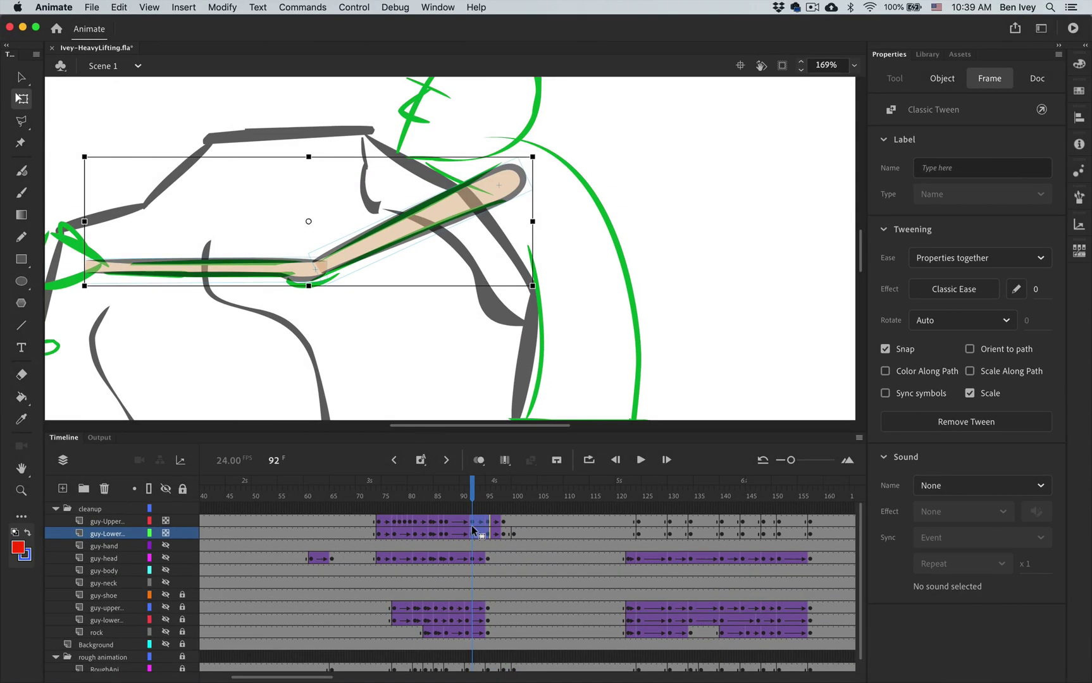
pyautogui.moveTo(473, 491); pyautogui.dragTo(504, 497)
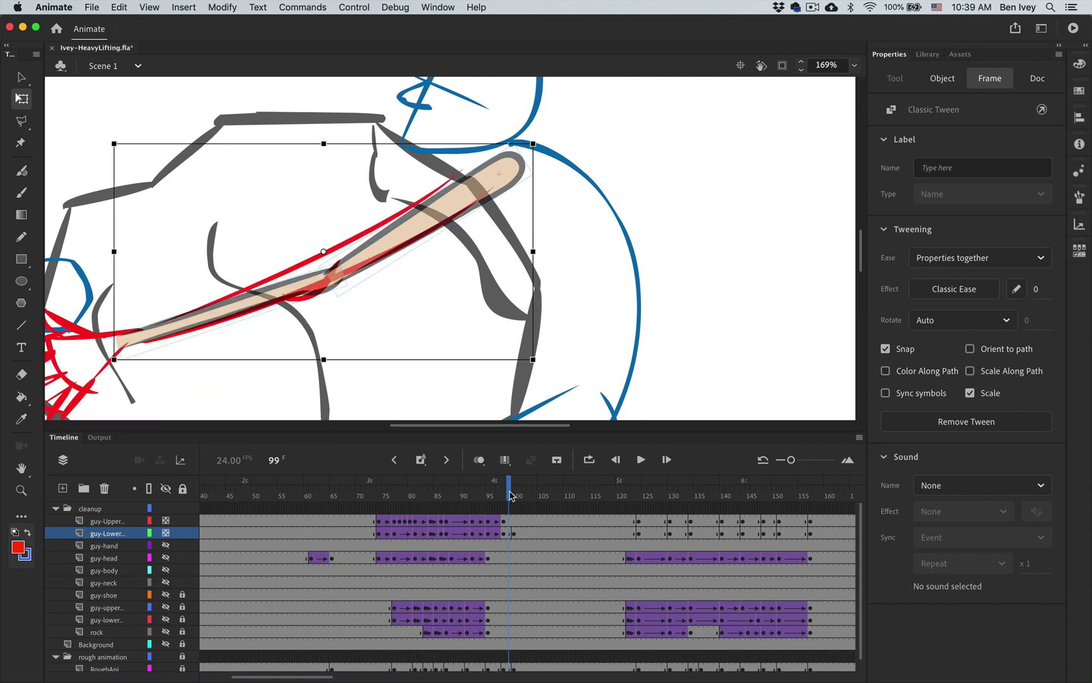
# Step: Create a classic tween on the lower-arm layer from frame 98, and scrub to frame 109 to check the motion
pyautogui.click(507, 543)
pyautogui.click(505, 535)
pyautogui.rightClick(505, 535)
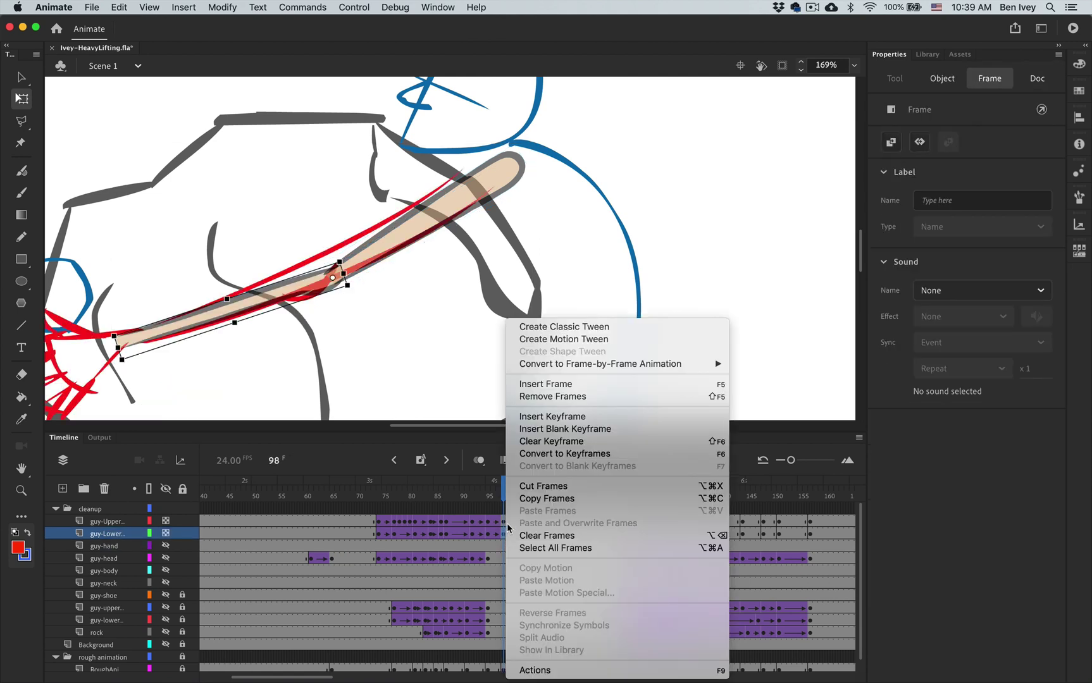
pyautogui.click(557, 327)
pyautogui.moveTo(505, 492); pyautogui.dragTo(561, 495)
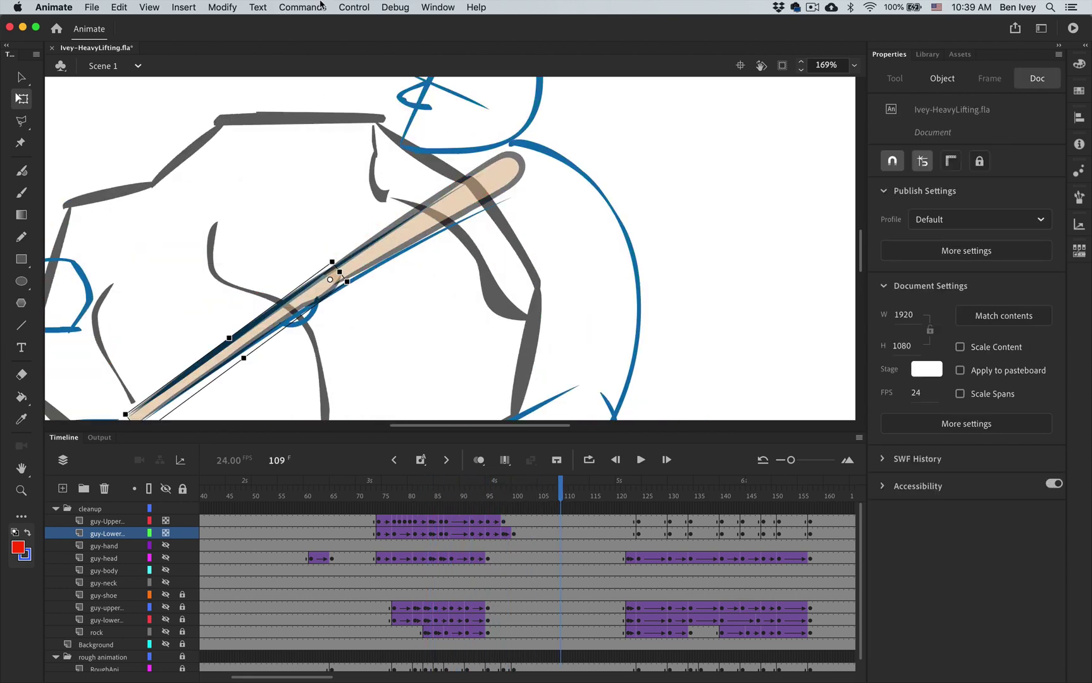
# Step: Test the movie to review the arm animation against the full gym scene, and close the preview
pyautogui.click(352, 7)
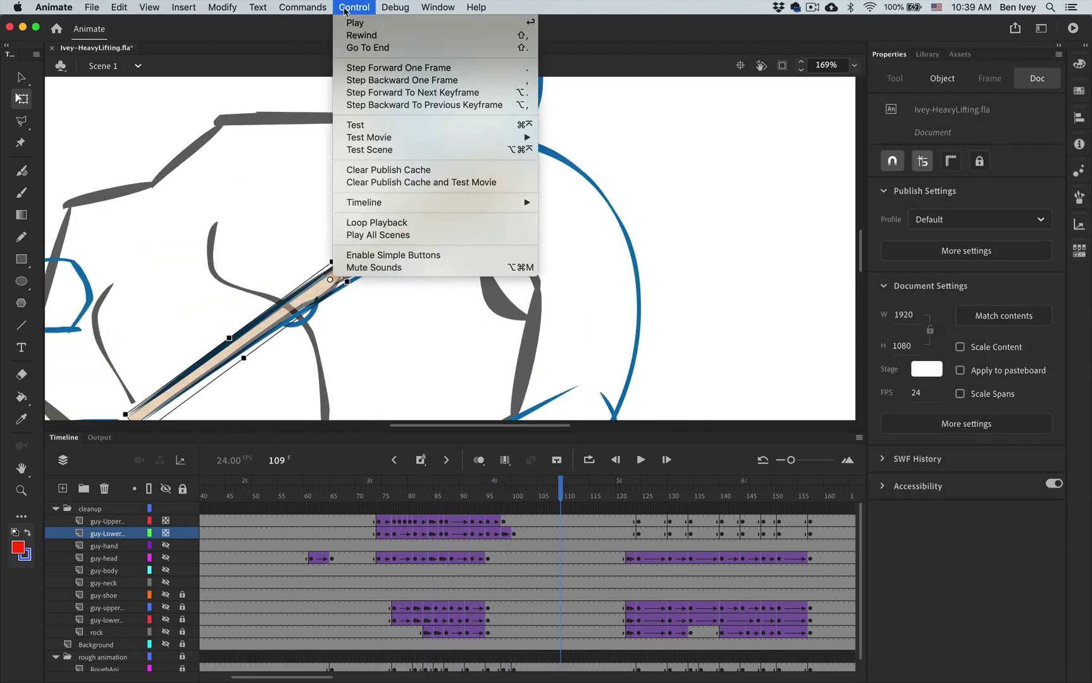
pyautogui.click(367, 127)
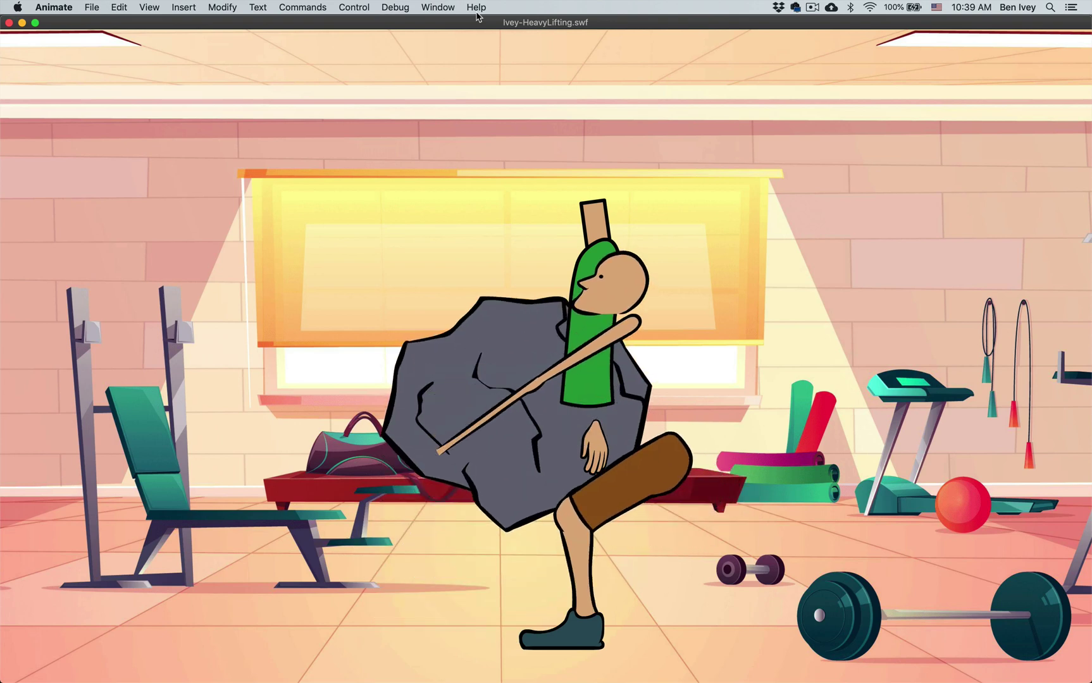
pyautogui.click(9, 23)
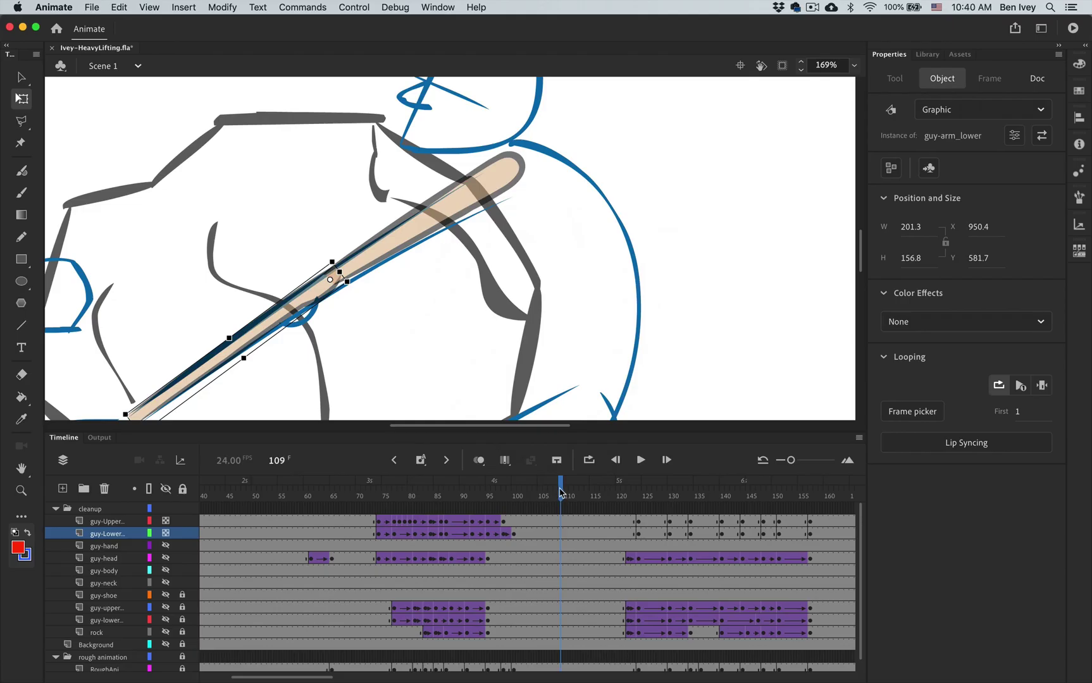
# Step: Scrub to the second group of arm keyframes and create a classic tween on the lower-arm layer from frame 122
pyautogui.moveTo(560, 493)
pyautogui.mouseDown()
pyautogui.moveTo(518, 494)
pyautogui.moveTo(694, 501)
pyautogui.moveTo(655, 503)
pyautogui.mouseUp()
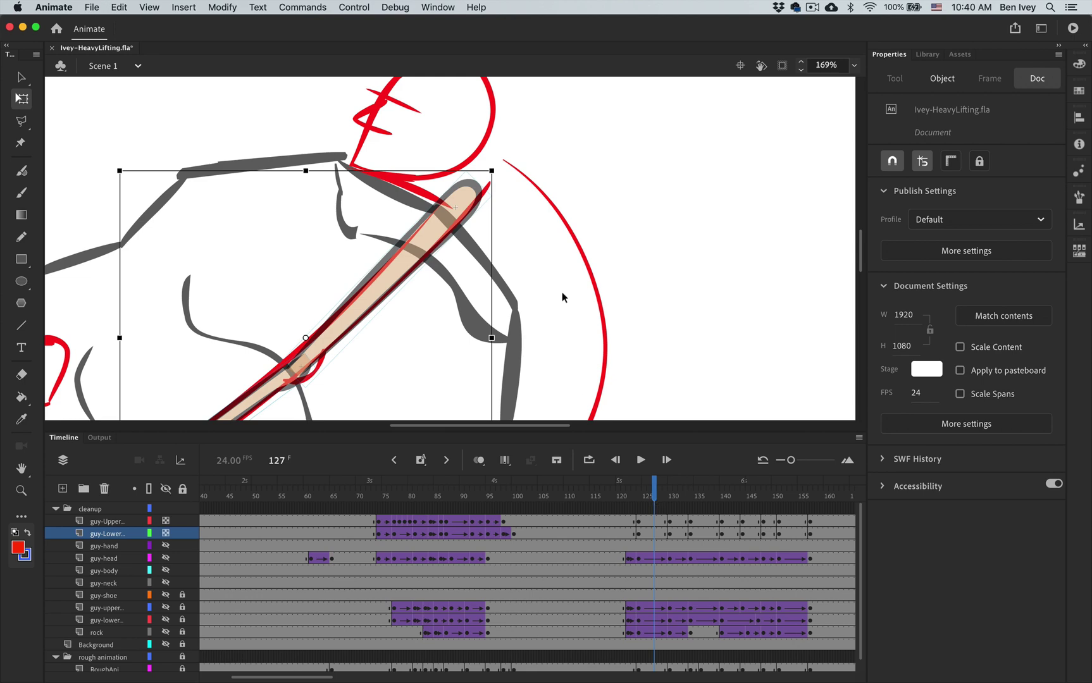
pyautogui.moveTo(563, 298); pyautogui.dragTo(654, 228)
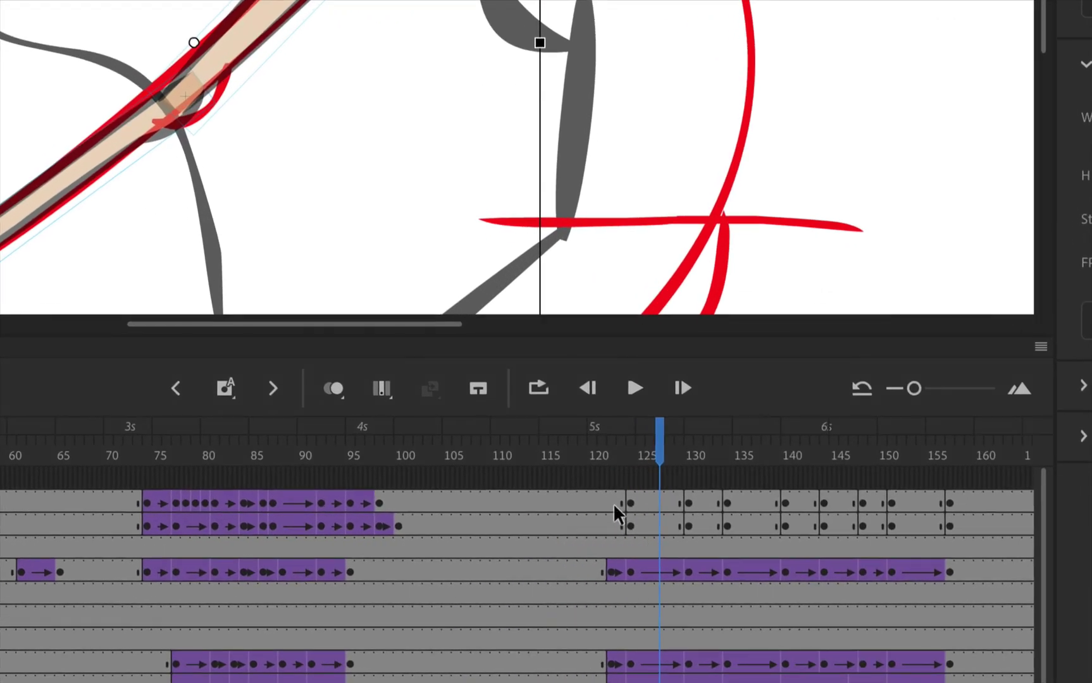
pyautogui.click(631, 521)
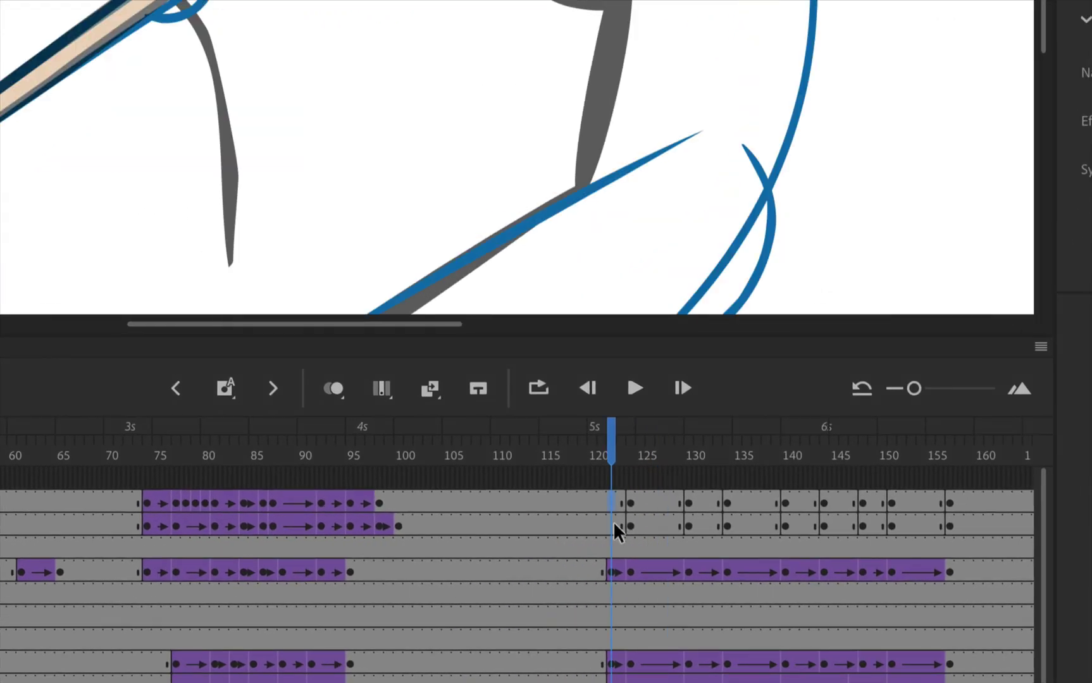
pyautogui.click(611, 524)
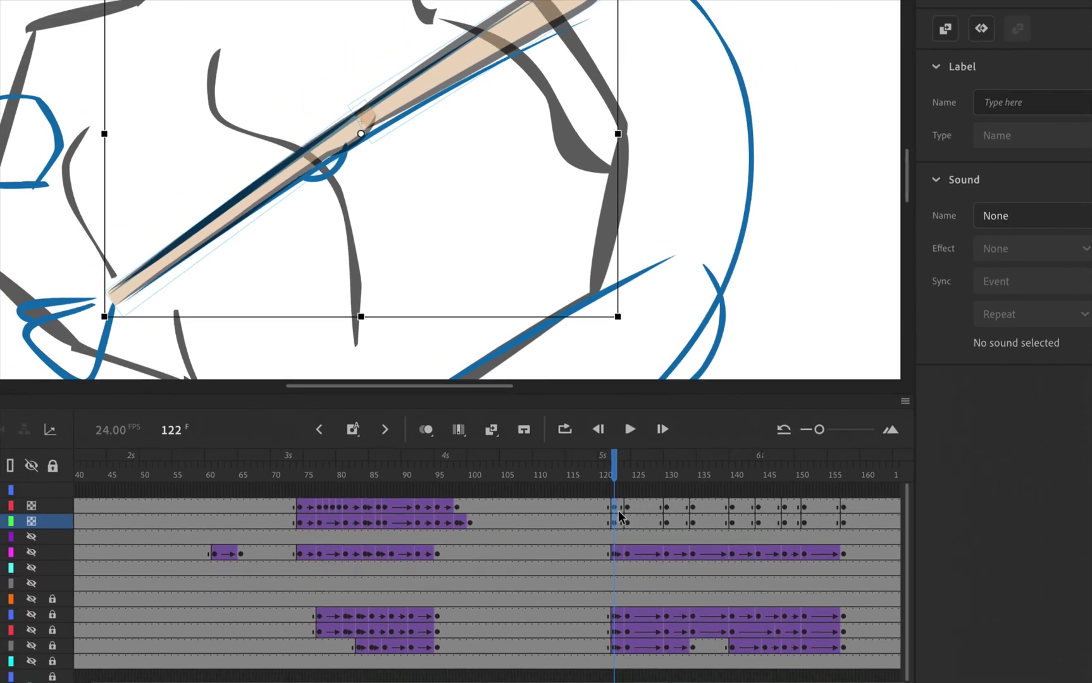
pyautogui.rightClick(619, 506)
pyautogui.click(619, 505)
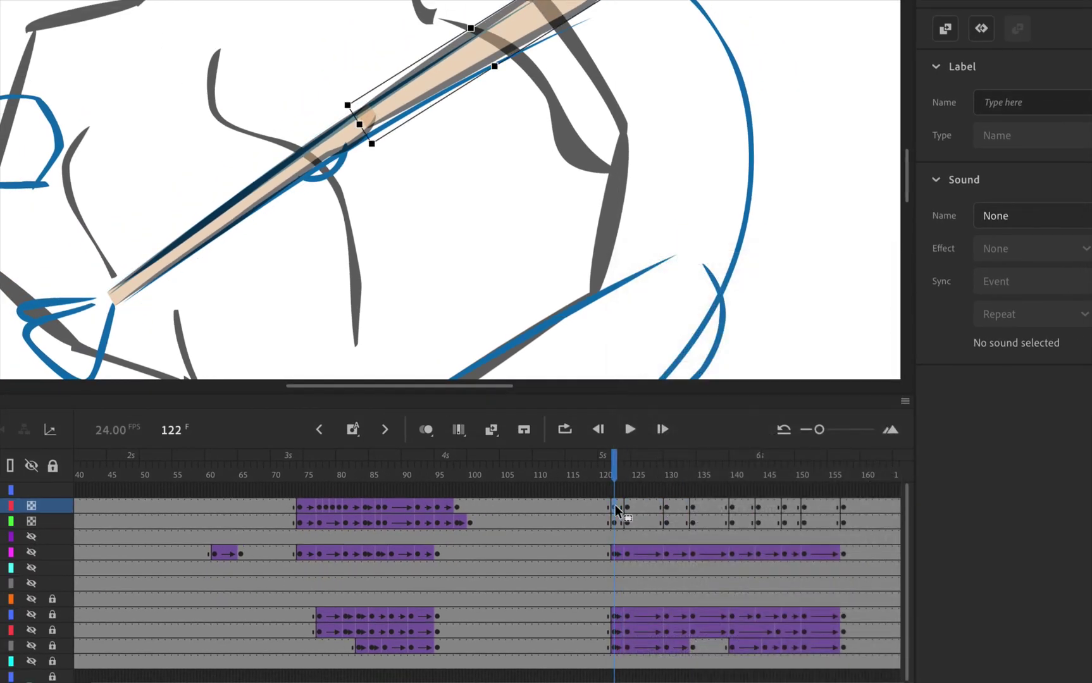
pyautogui.moveTo(615, 505); pyautogui.dragTo(613, 514)
pyautogui.click(615, 522)
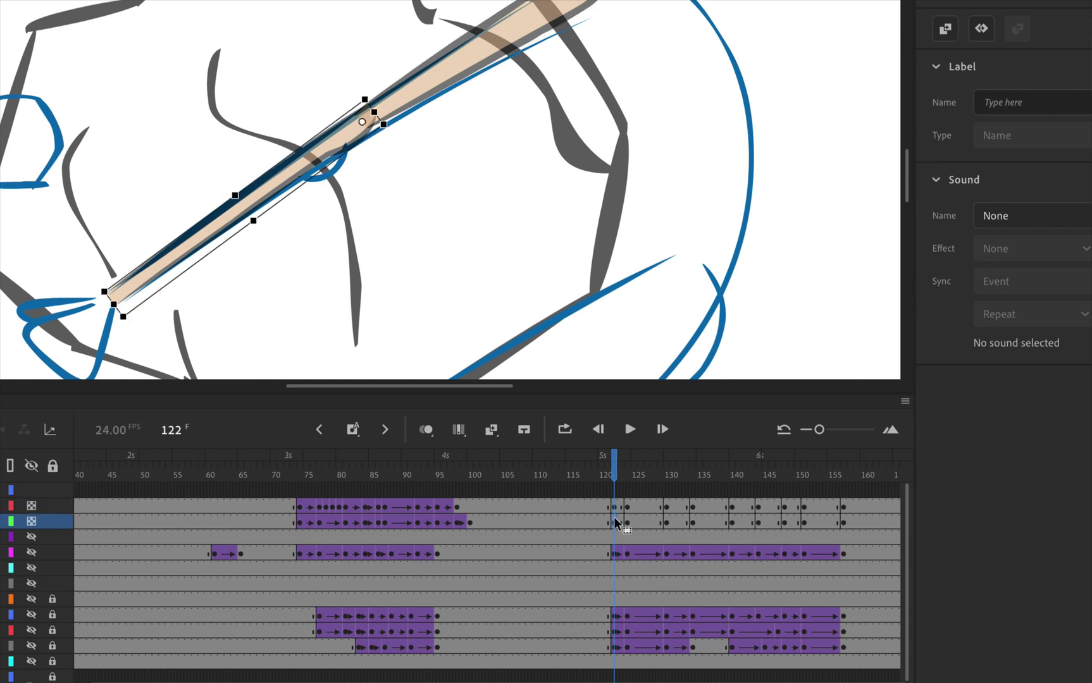
pyautogui.rightClick(616, 522)
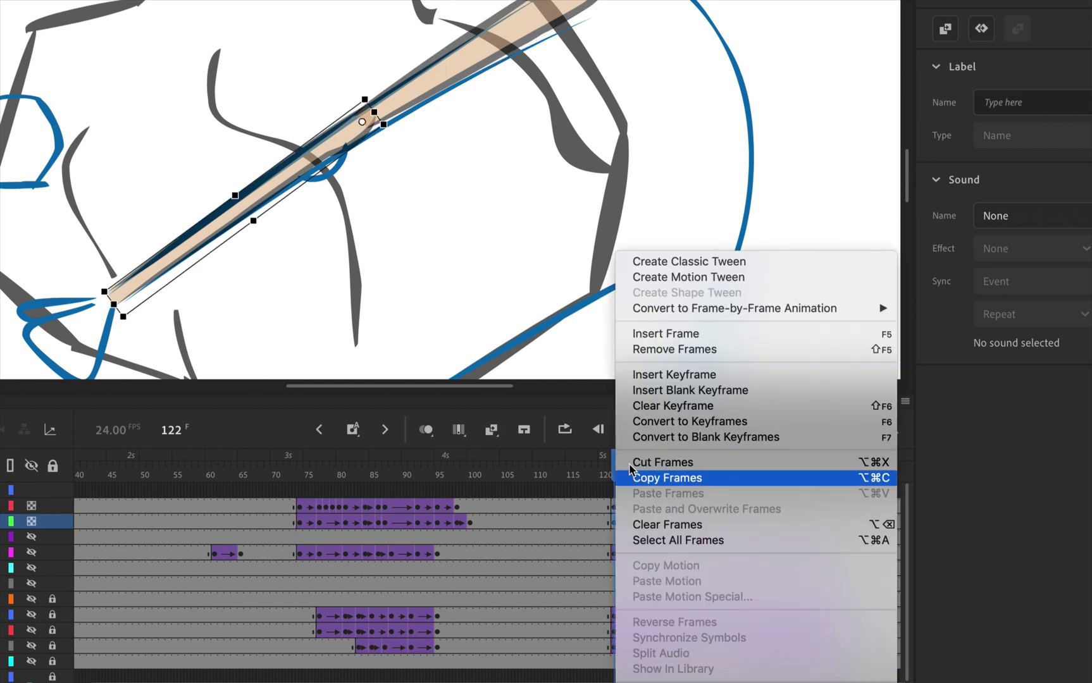
pyautogui.click(676, 259)
# Step: Create a classic tween on the upper-arm layer from the keyframe at frame 122
pyautogui.click(615, 506)
pyautogui.rightClick(615, 506)
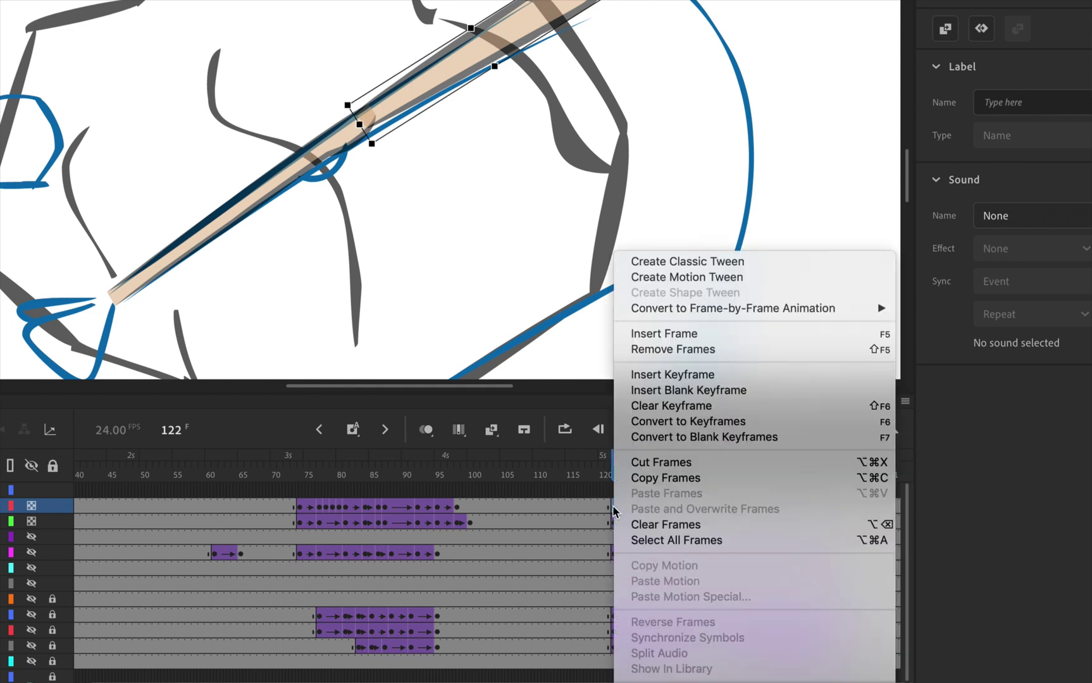
pyautogui.click(651, 263)
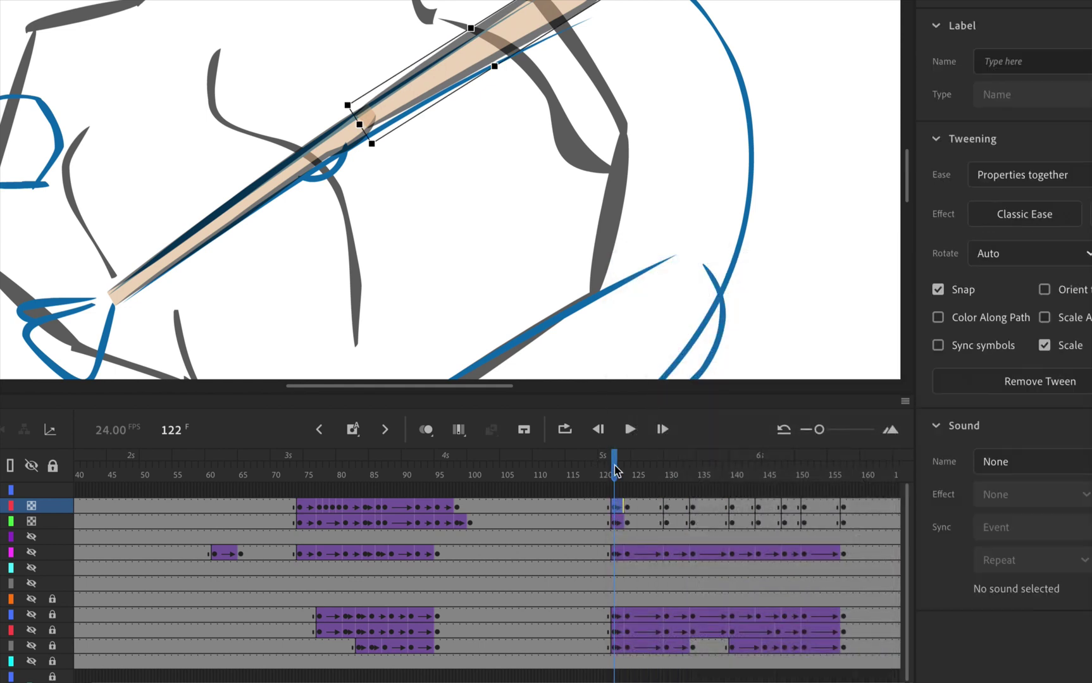
# Step: Move to frame 124 and create classic tweens from that keyframe on both the upper-arm and lower-arm layers
pyautogui.moveTo(615, 472); pyautogui.dragTo(626, 471)
pyautogui.click(625, 506)
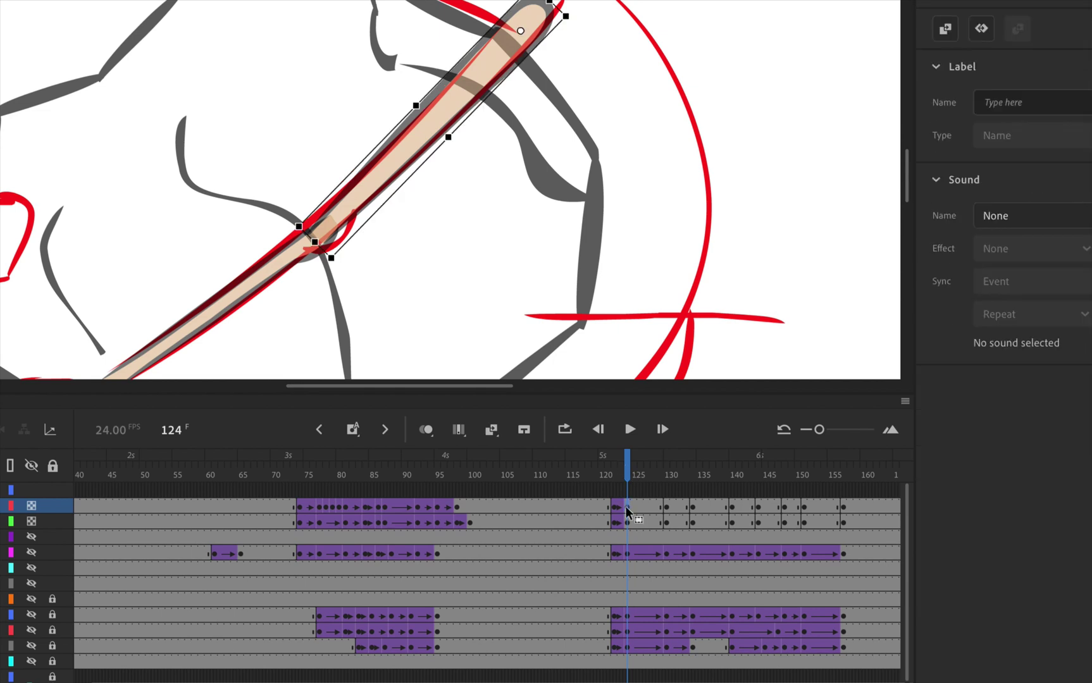
pyautogui.rightClick(626, 507)
pyautogui.click(704, 263)
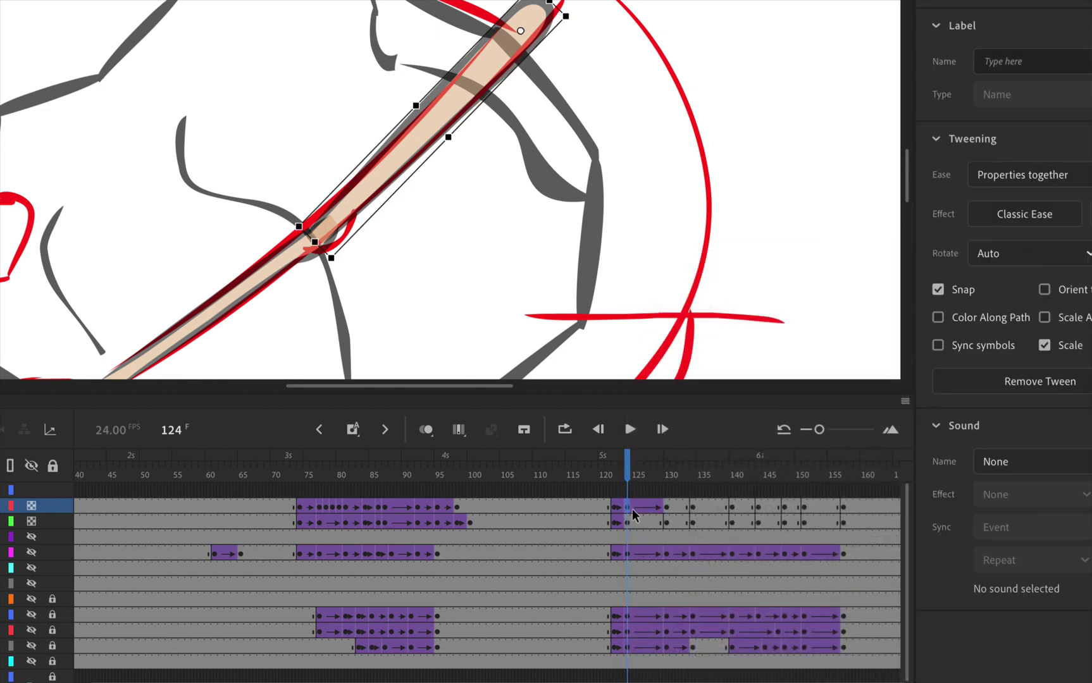
pyautogui.rightClick(627, 521)
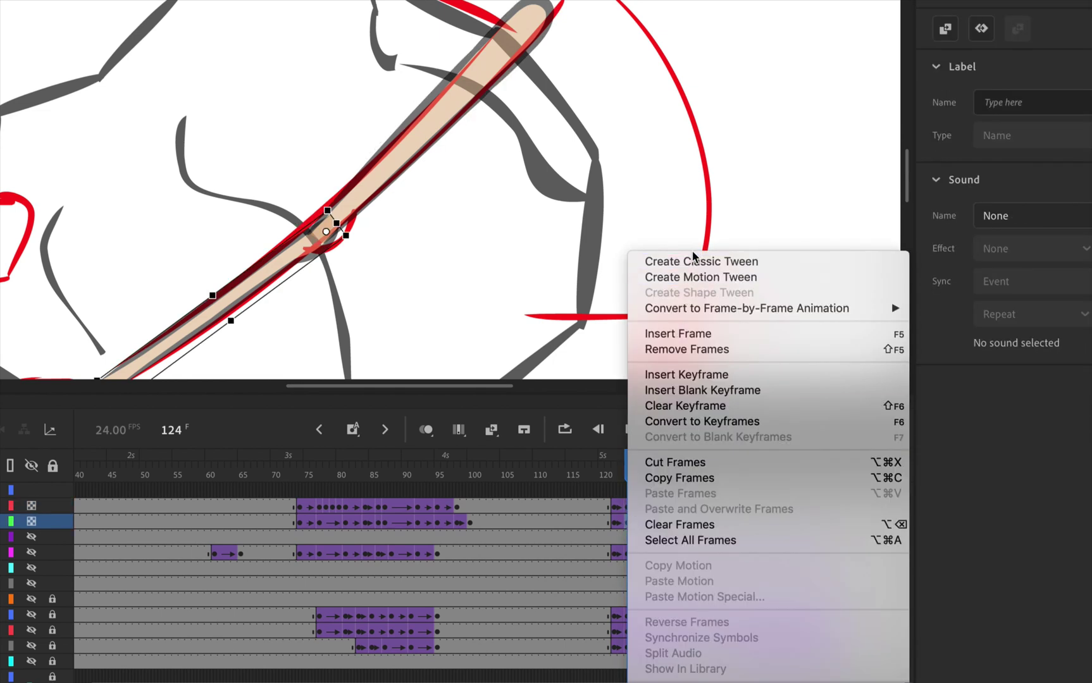
pyautogui.click(639, 261)
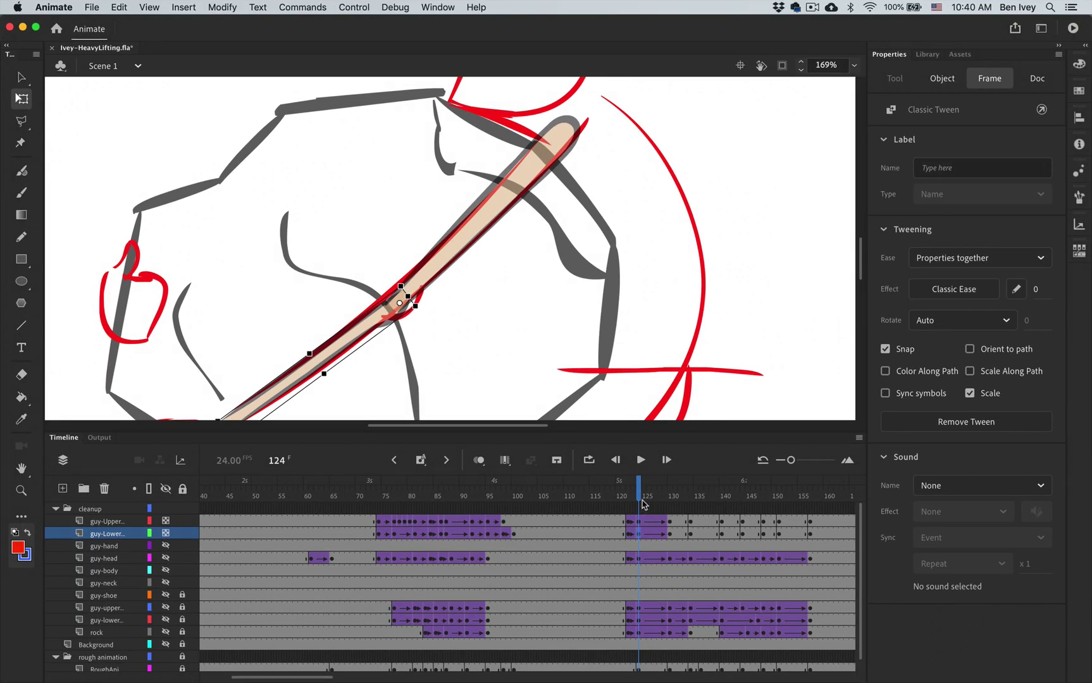
# Step: Scrub the arm tween between frames 124 and 128, add an upper-arm keyframe at frame 125, and shorten the upper arm from its elbow end
pyautogui.moveTo(642, 505)
pyautogui.mouseDown()
pyautogui.moveTo(660, 497)
pyautogui.moveTo(633, 496)
pyautogui.moveTo(660, 496)
pyautogui.mouseUp()
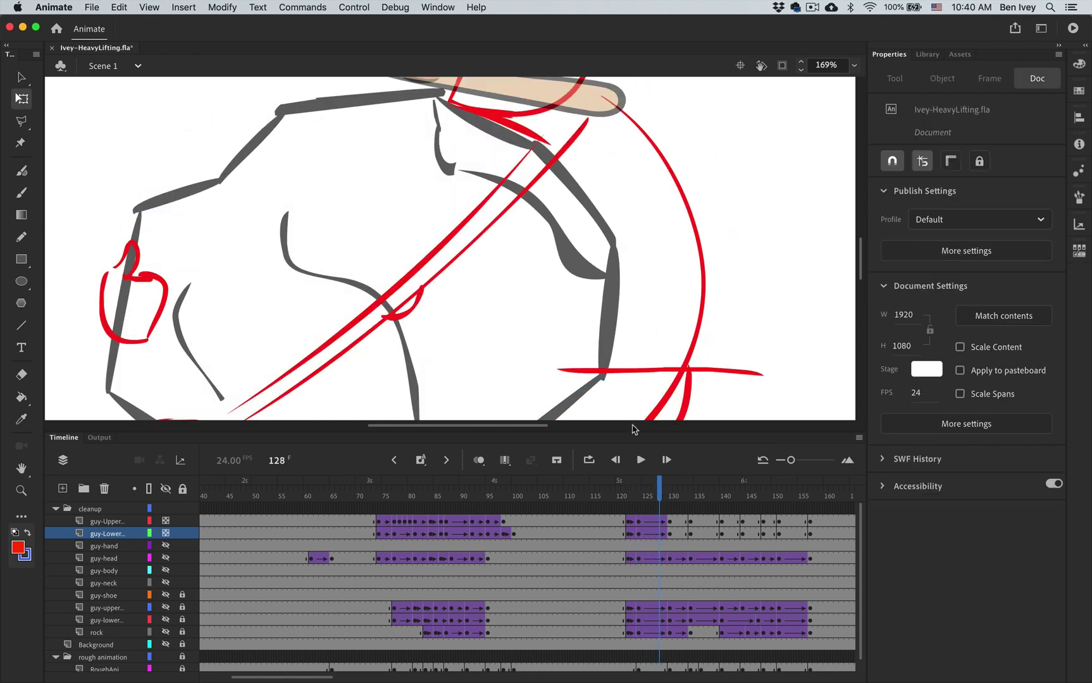
pyautogui.scroll(3, 628, 285)
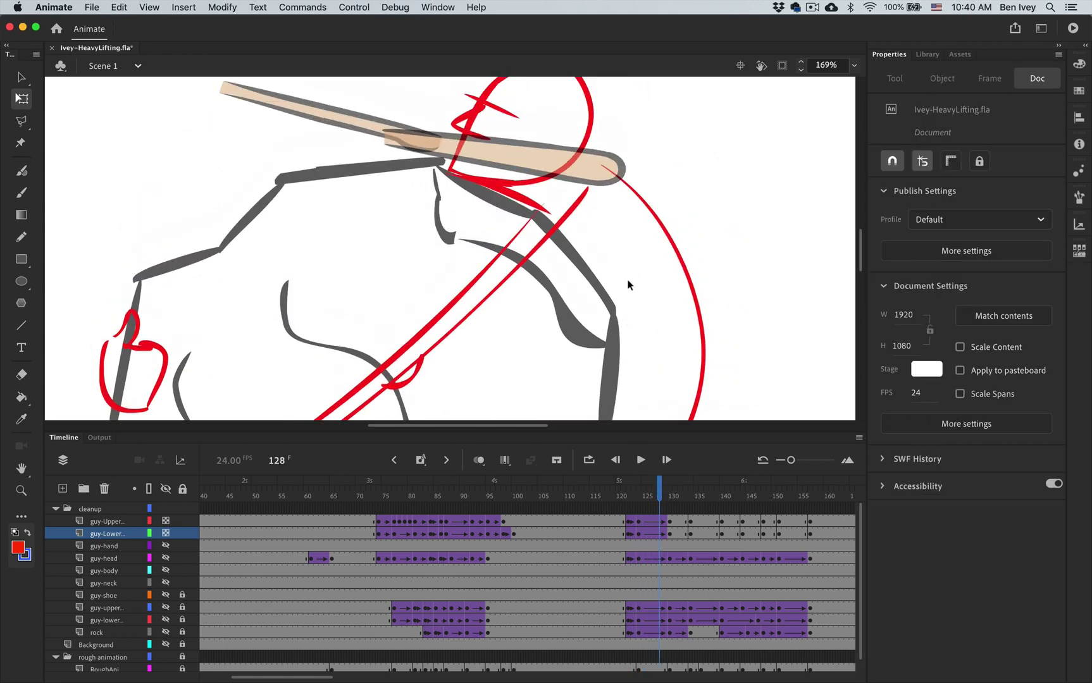
pyautogui.press('super+minus')
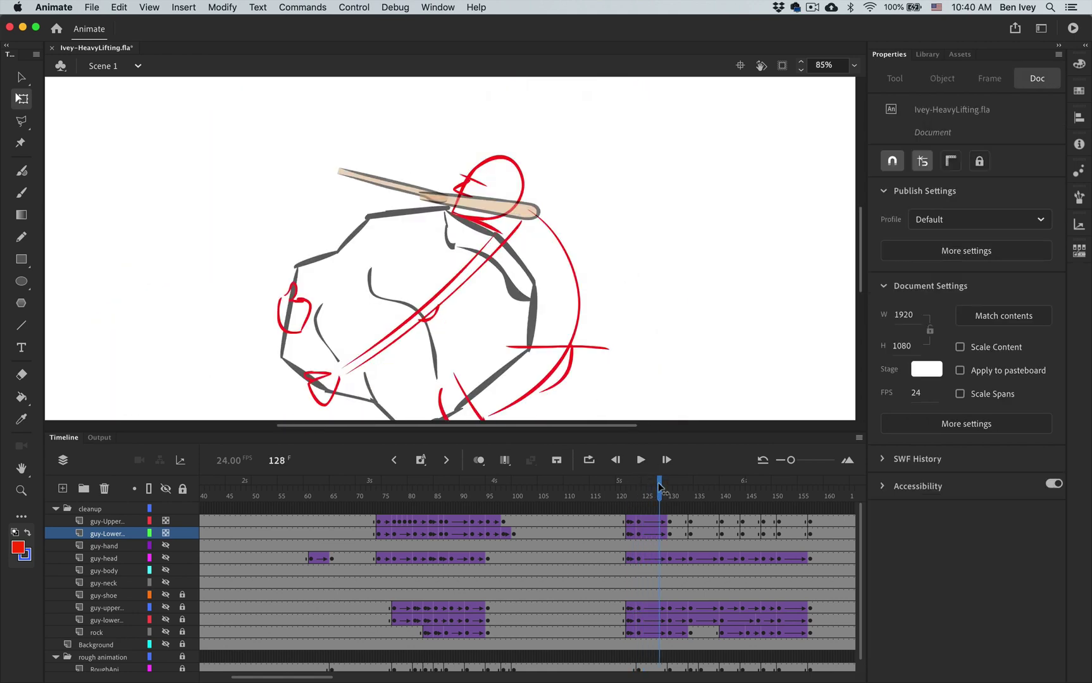
pyautogui.moveTo(659, 487); pyautogui.dragTo(638, 501)
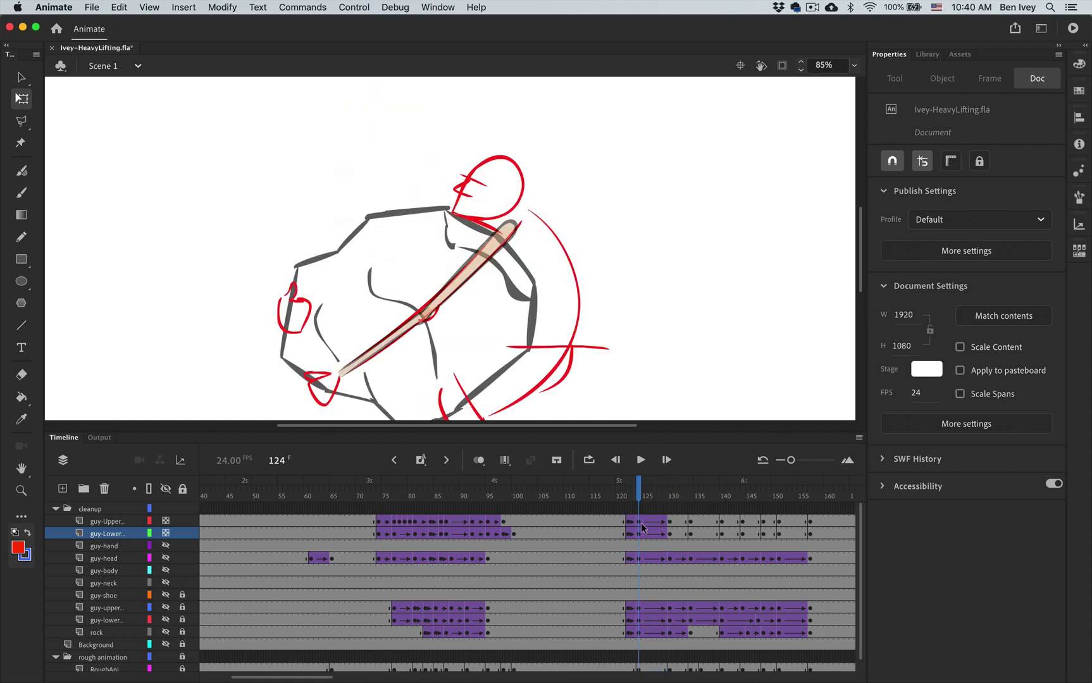
pyautogui.moveTo(642, 489)
pyautogui.mouseDown()
pyautogui.moveTo(671, 491)
pyautogui.moveTo(641, 499)
pyautogui.mouseUp()
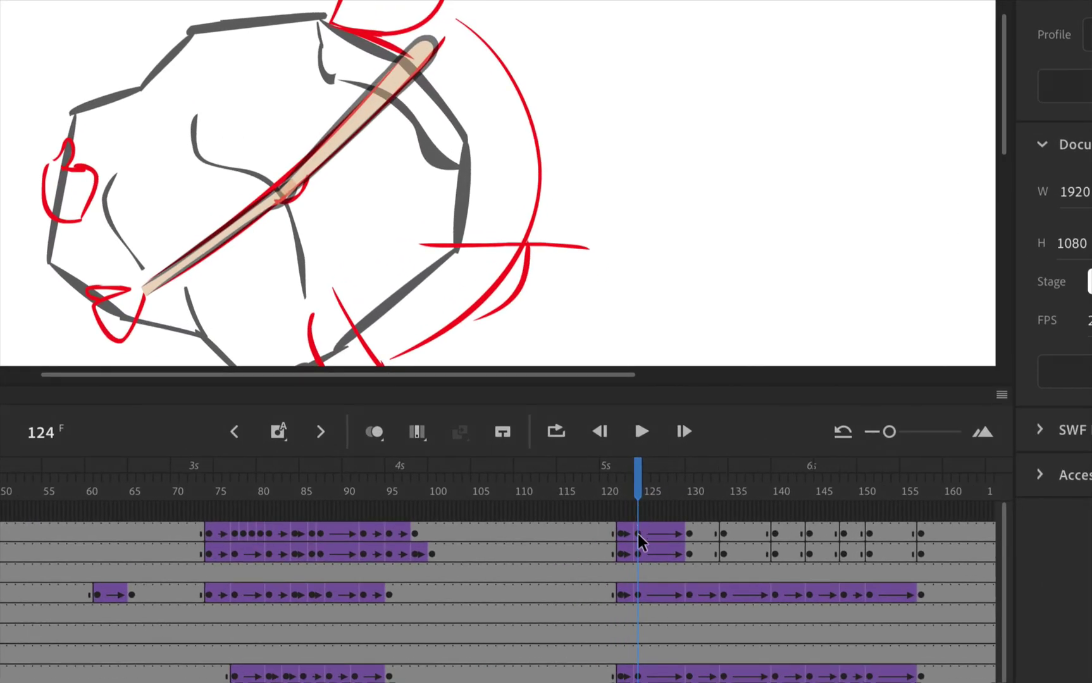
pyautogui.click(639, 521)
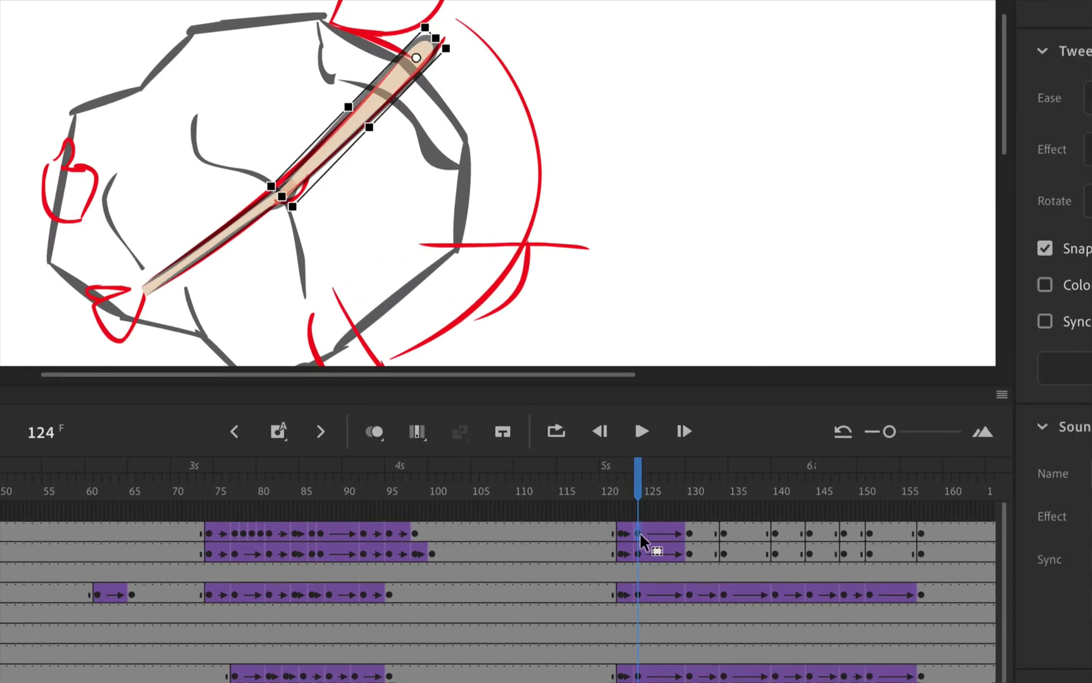
pyautogui.click(643, 522)
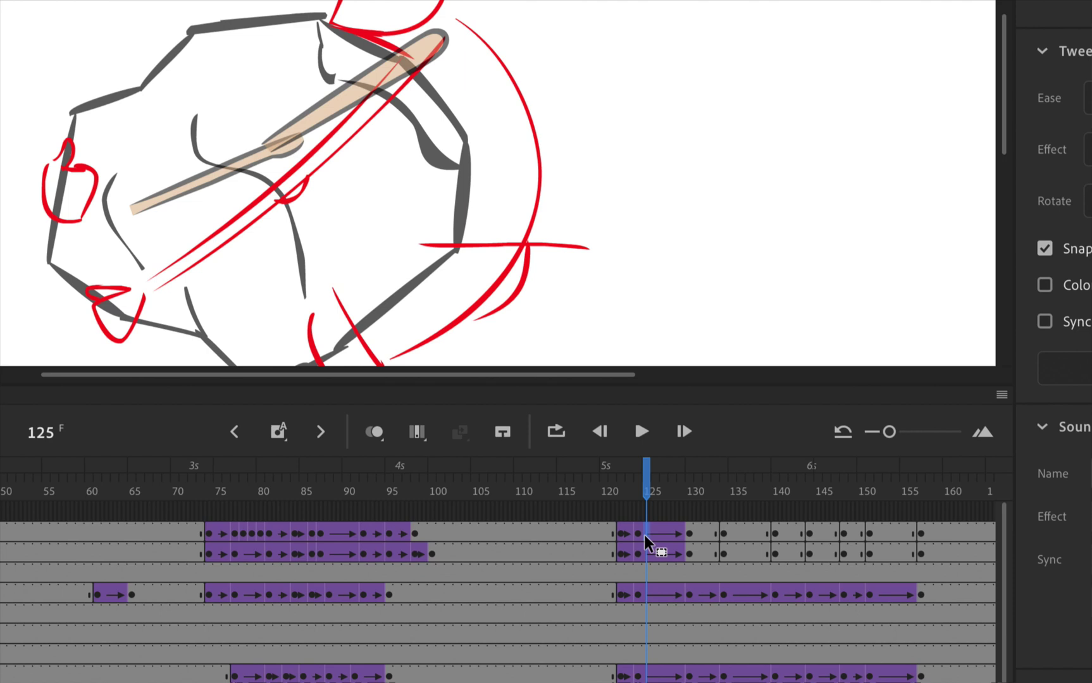
pyautogui.click(647, 543)
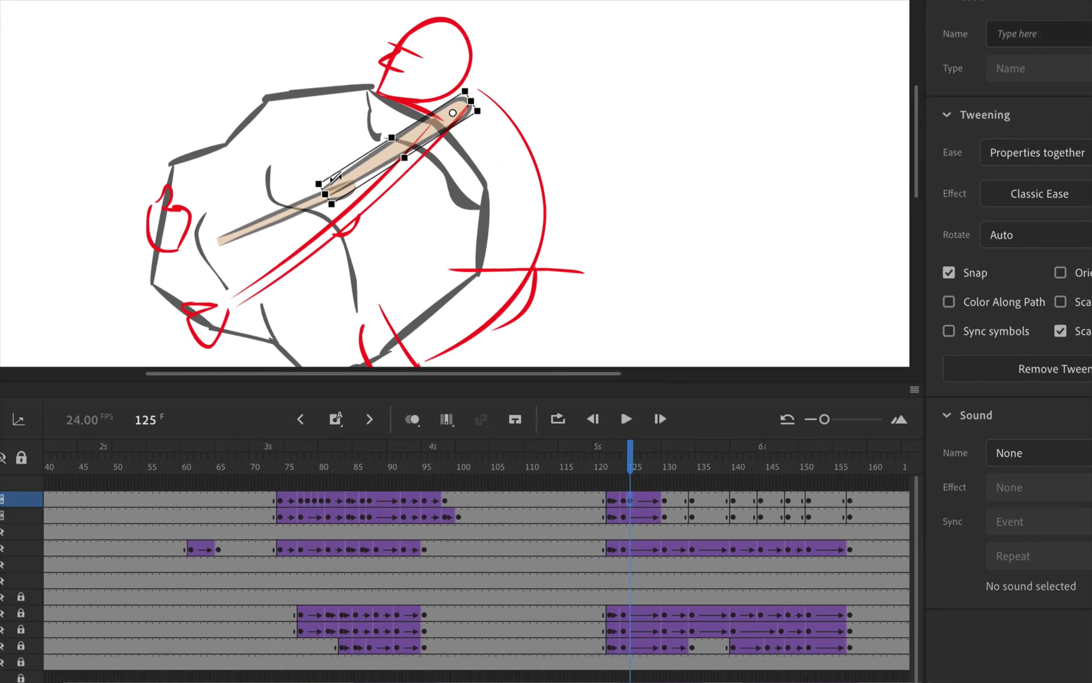
pyautogui.moveTo(324, 195); pyautogui.dragTo(341, 186)
# Step: Add a lower-arm keyframe at frame 125, shorten the lower arm slightly, and nudge it up and left to join the upper arm
pyautogui.click(630, 519)
pyautogui.click(630, 520)
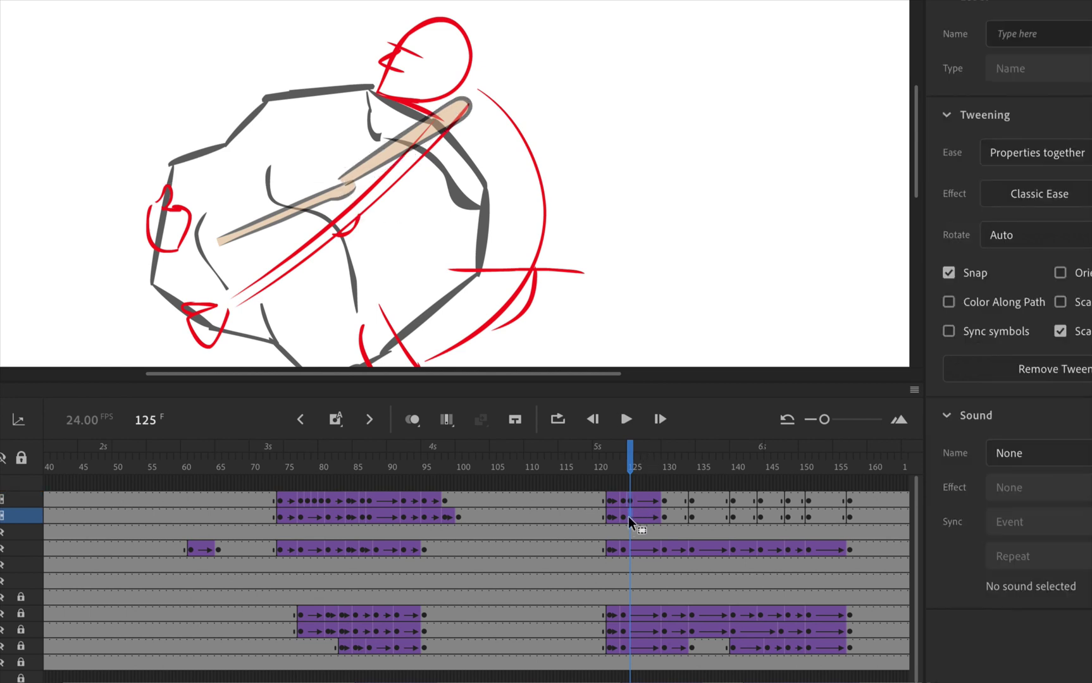
pyautogui.click(629, 517)
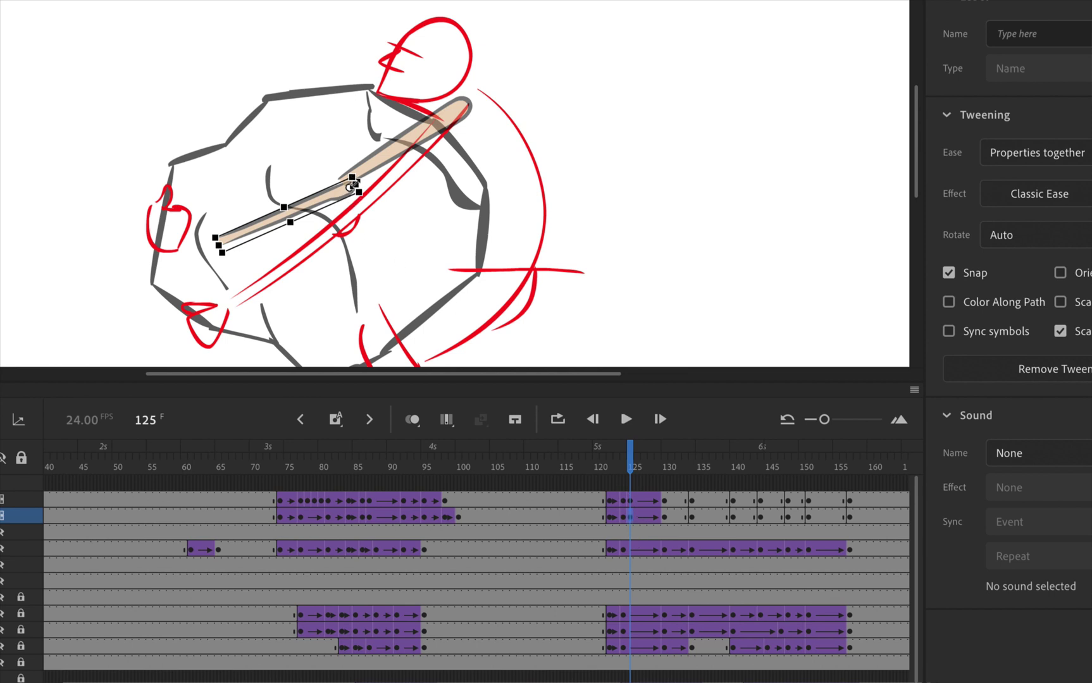
pyautogui.click(350, 186)
pyautogui.moveTo(354, 188); pyautogui.dragTo(345, 189)
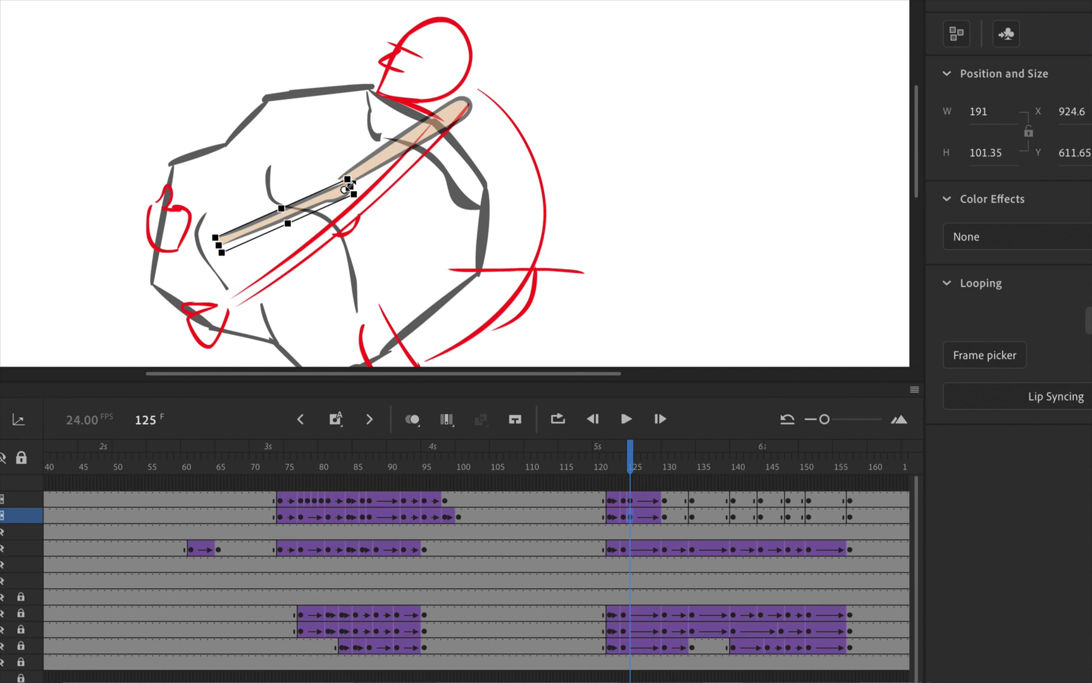
pyautogui.press('Up')
pyautogui.press('Up')
pyautogui.press('Up')
pyautogui.press('Up')
pyautogui.press('Up')
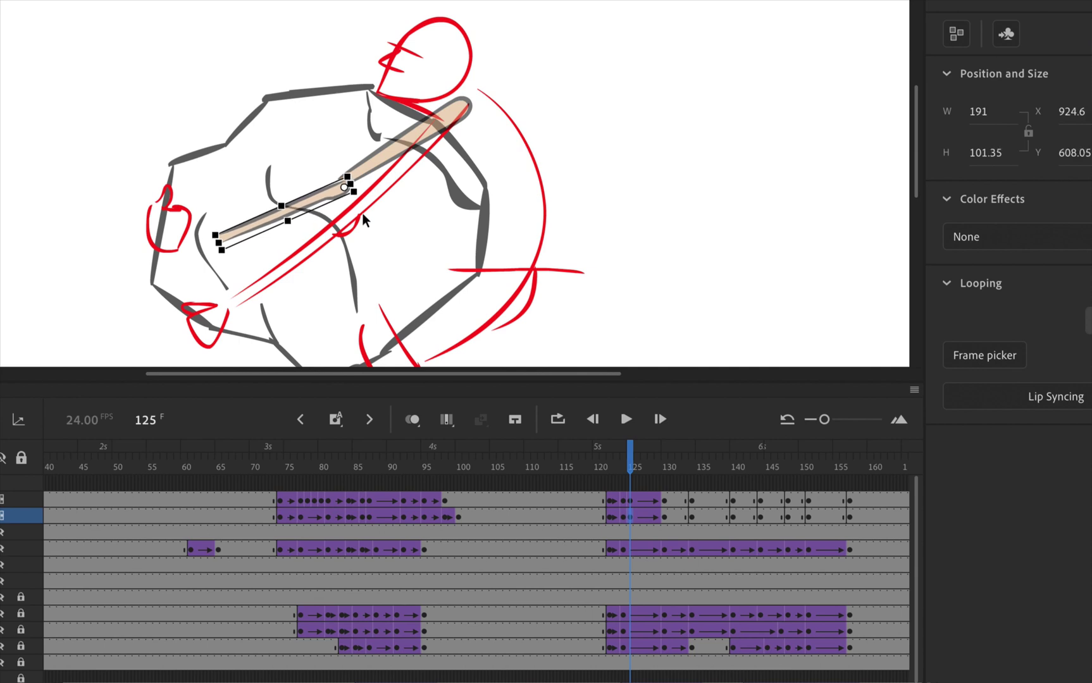
pyautogui.press('Left')
pyautogui.press('Up')
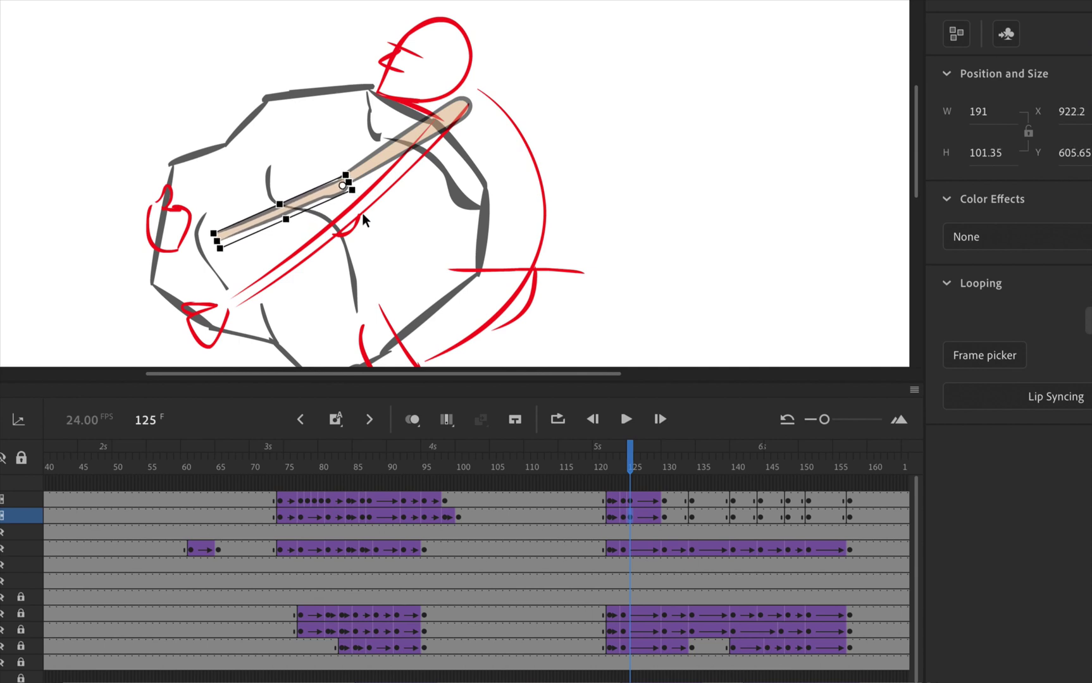
pyautogui.press('Up')
# Step: Add an upper-arm keyframe at frame 126 and shorten the upper arm from its elbow end
pyautogui.press('.')
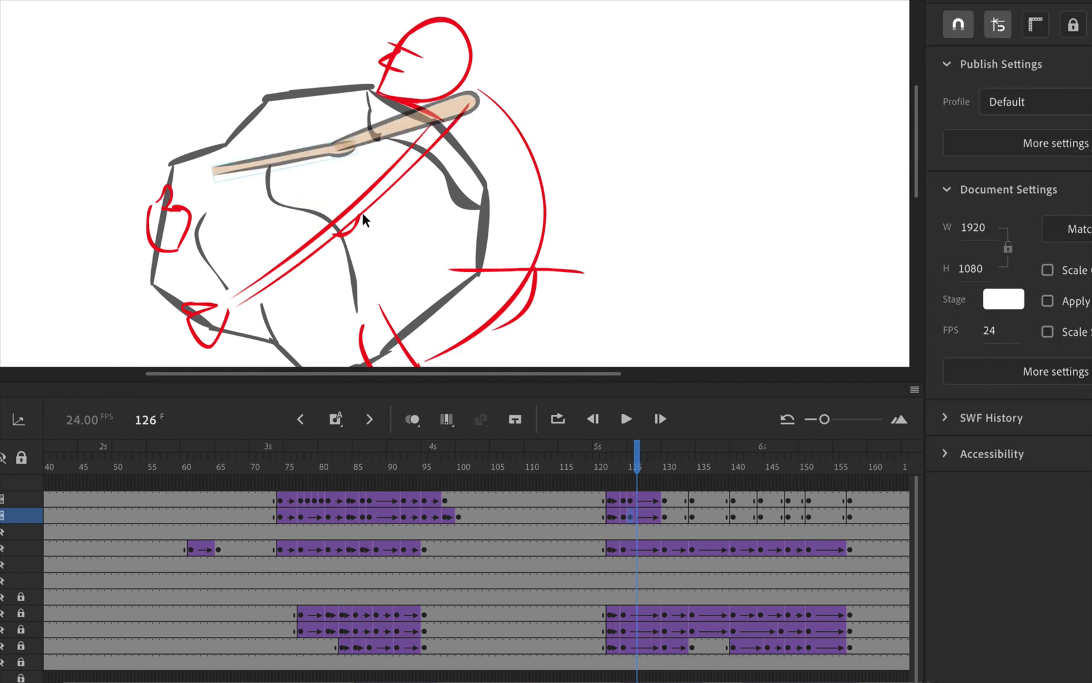
pyautogui.click(637, 518)
pyautogui.click(636, 502)
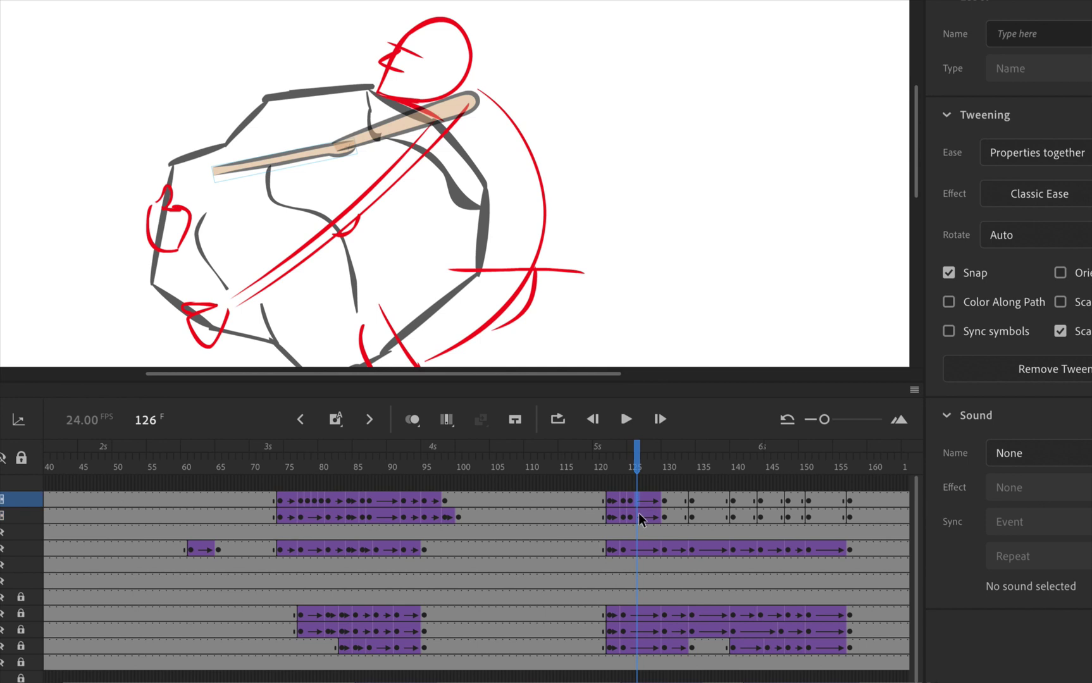
pyautogui.click(637, 502)
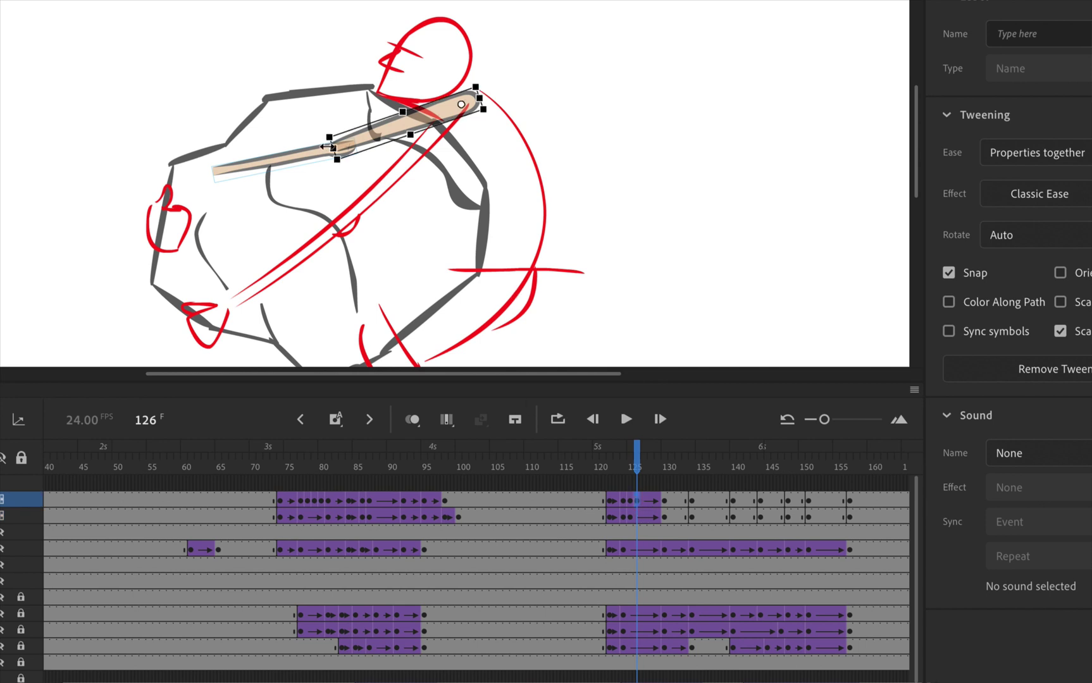
pyautogui.moveTo(333, 148); pyautogui.dragTo(341, 145)
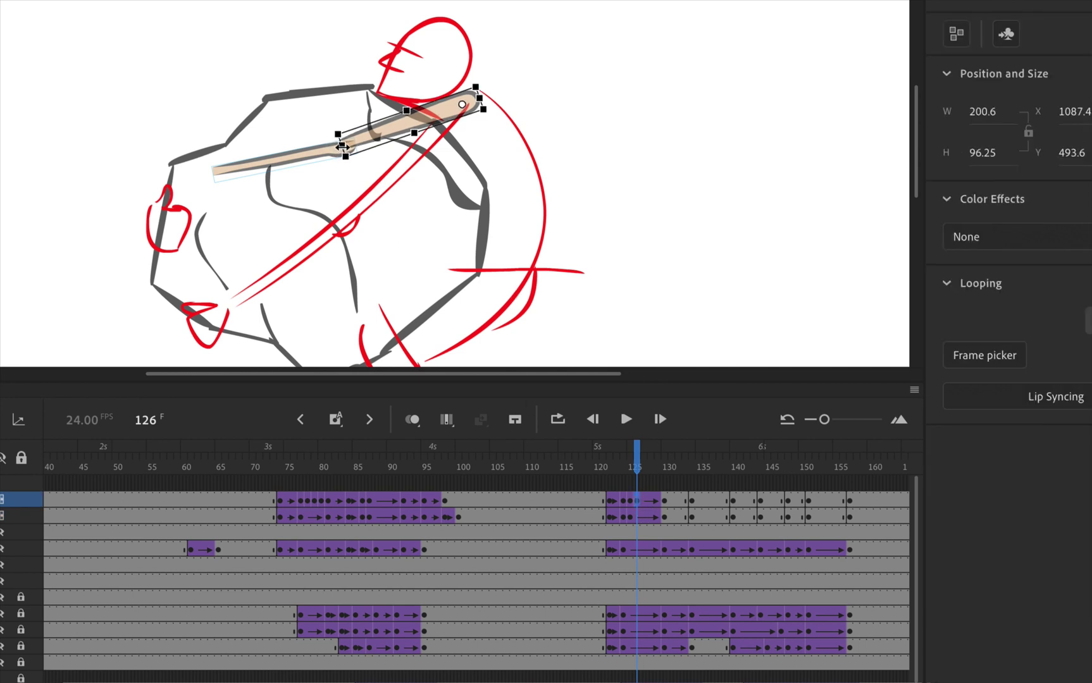
# Step: Add a lower-arm keyframe at frame 126 and nudge the lower arm left and up to align the elbow joint
pyautogui.click(640, 519)
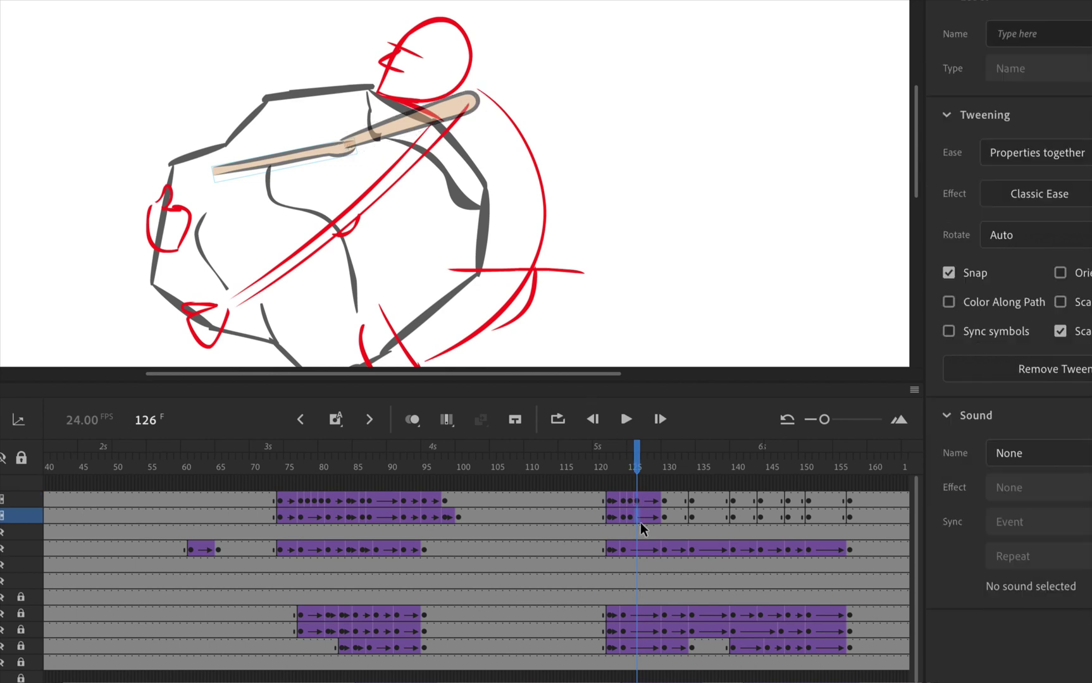
pyautogui.press('q')
pyautogui.press('Left')
pyautogui.press('Left')
pyautogui.press('Left')
pyautogui.press('Left')
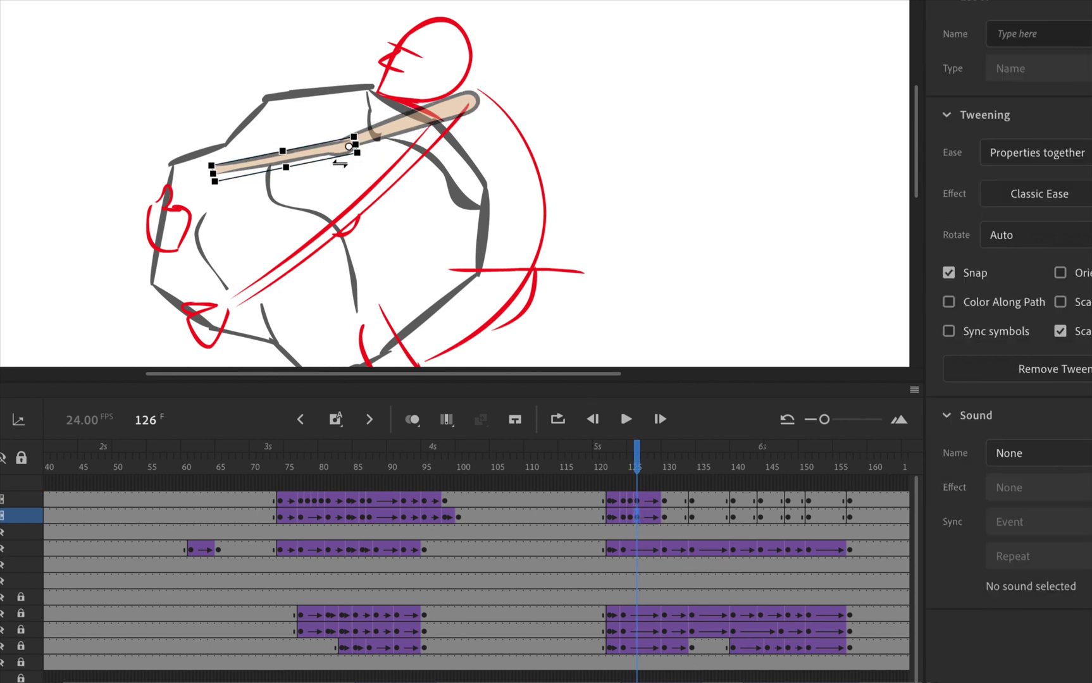
pyautogui.press('Up')
pyautogui.press('Up')
pyautogui.press('Up')
pyautogui.press('Up')
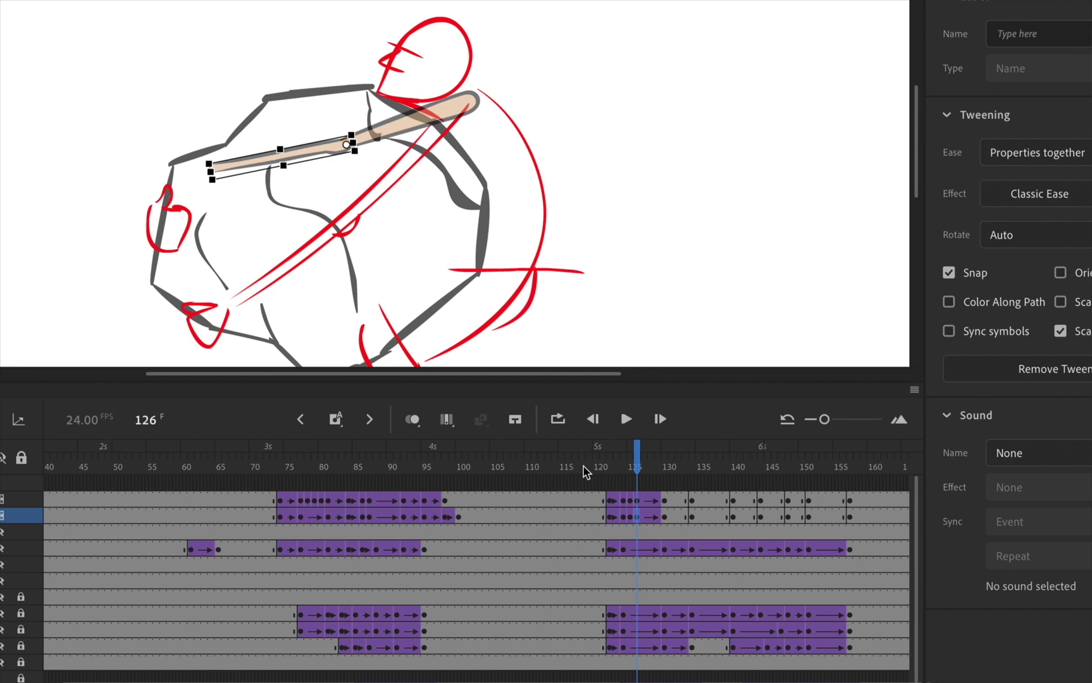
# Step: Add an upper-arm keyframe at frame 127 and shorten the upper arm slightly at the elbow
pyautogui.click(643, 501)
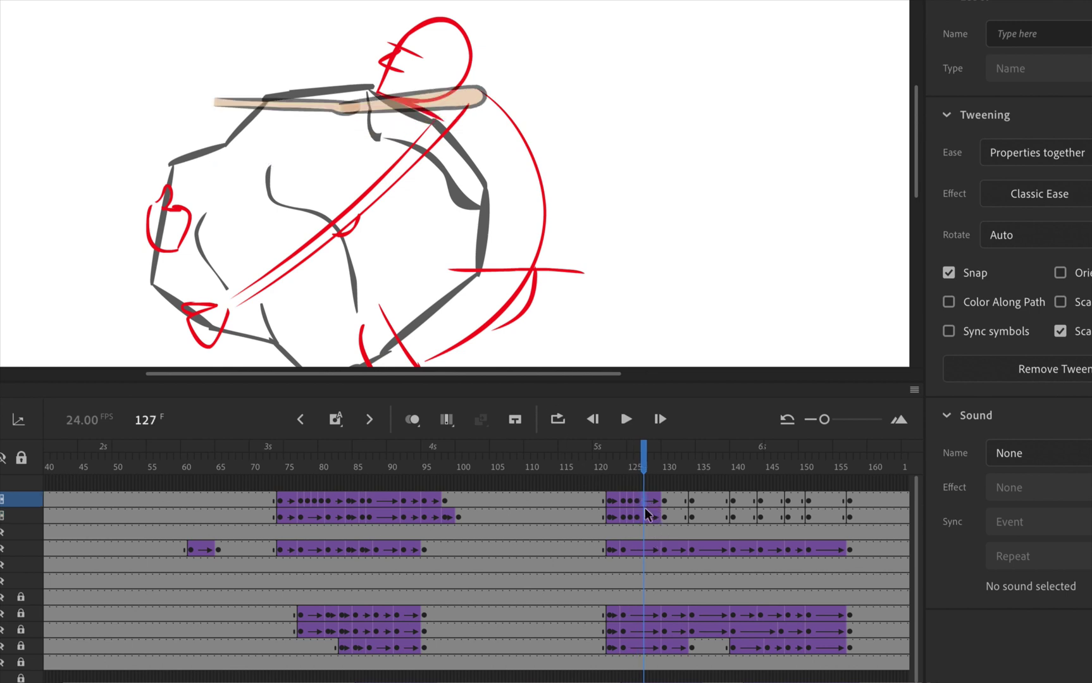
pyautogui.click(663, 561)
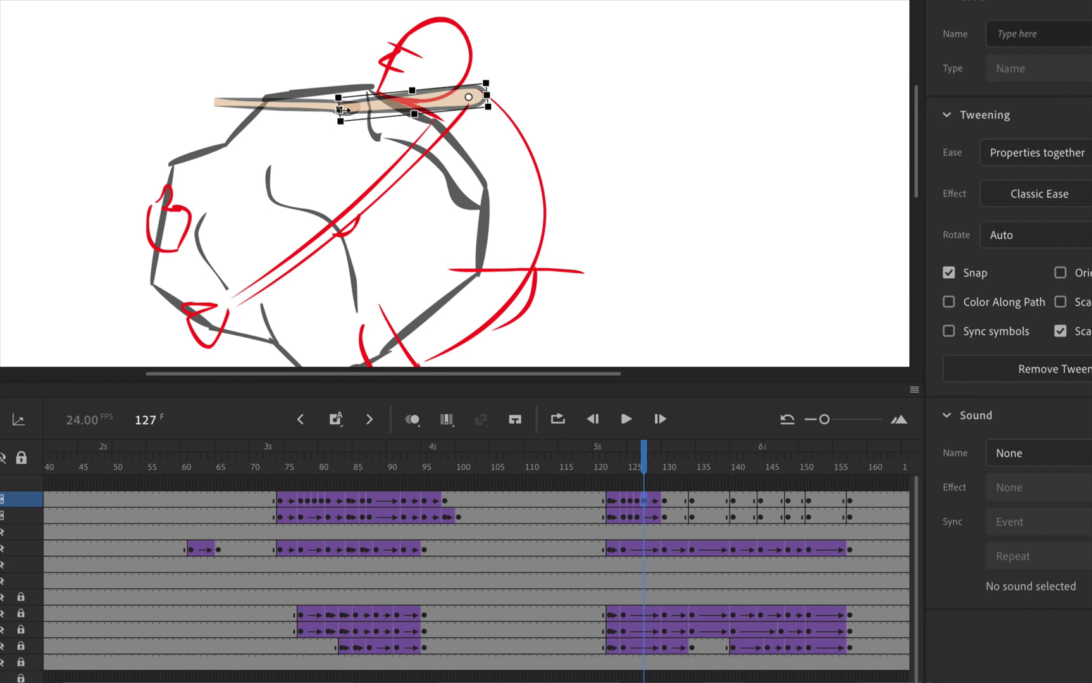
pyautogui.moveTo(342, 110); pyautogui.dragTo(347, 108)
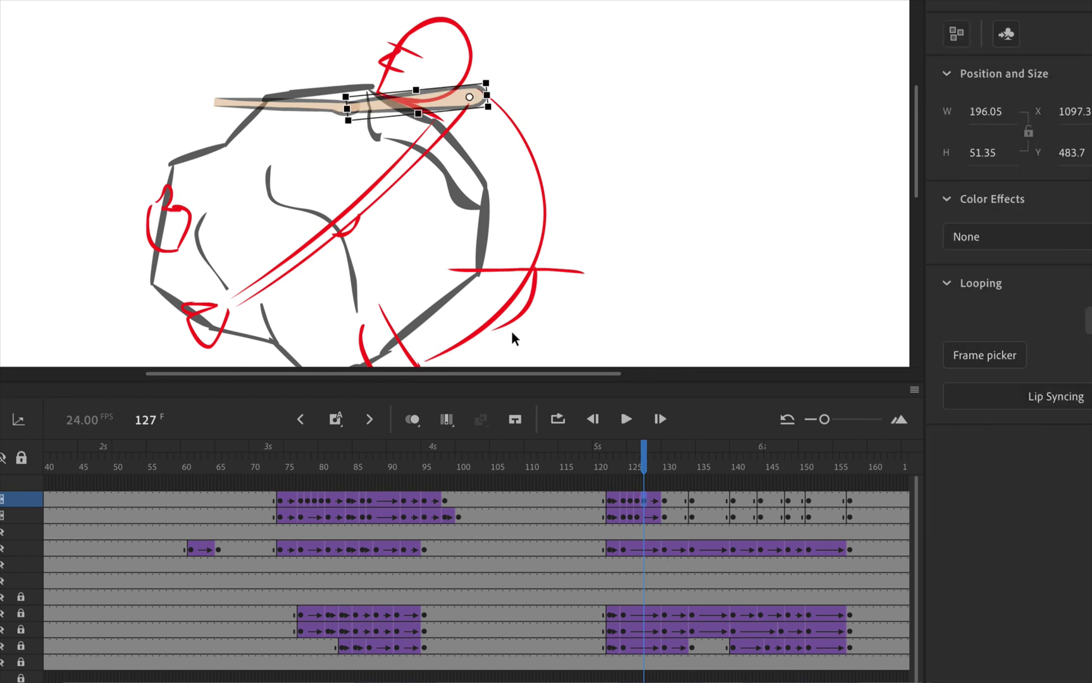
# Step: Add an upper-arm keyframe at frame 128 and pull its elbow end in slightly toward the shoulder
pyautogui.click(651, 503)
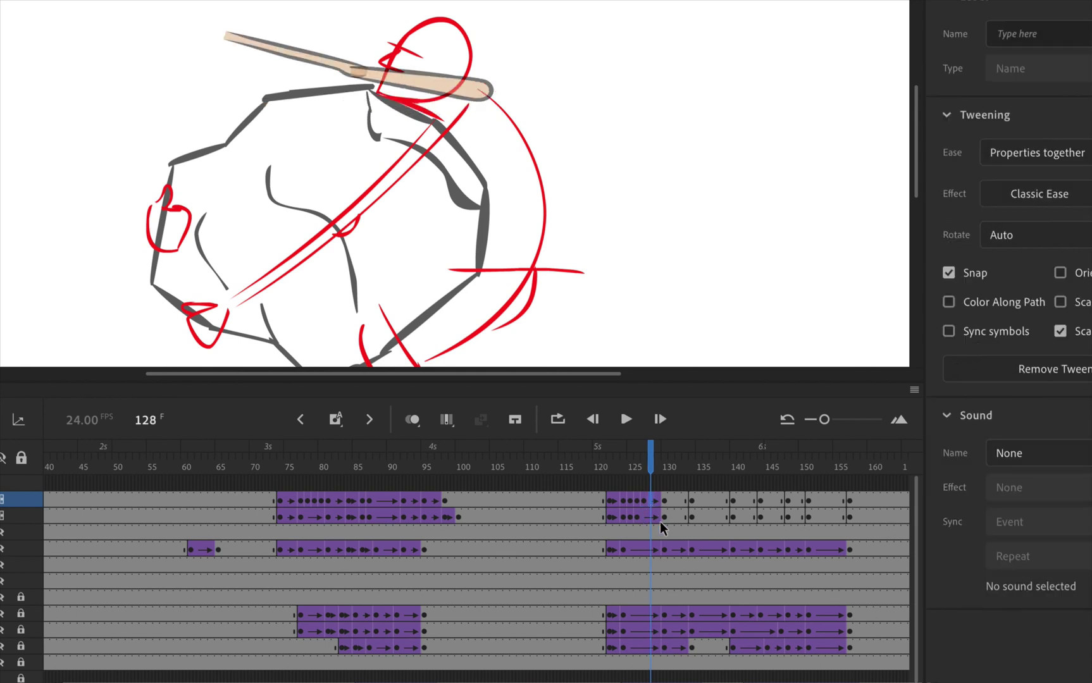
pyautogui.click(417, 95)
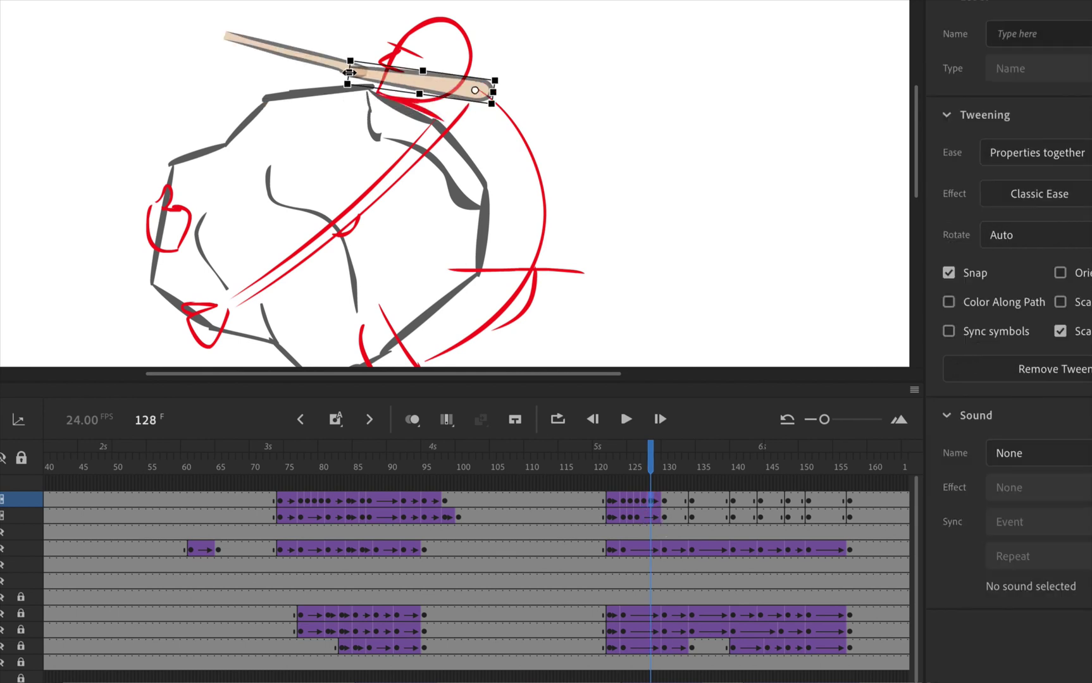
pyautogui.moveTo(349, 72); pyautogui.dragTo(353, 73)
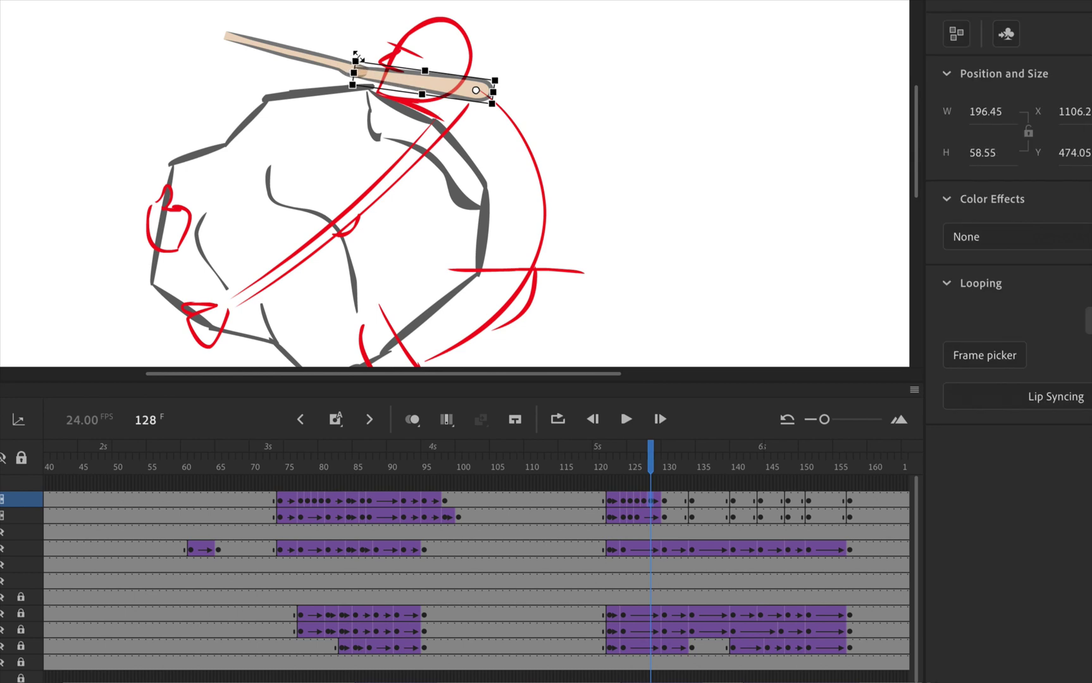
# Step: Add an upper-arm keyframe at frame 129 and rotate the upper arm slightly so its elbow end lines up with the lower arm
pyautogui.press('.')
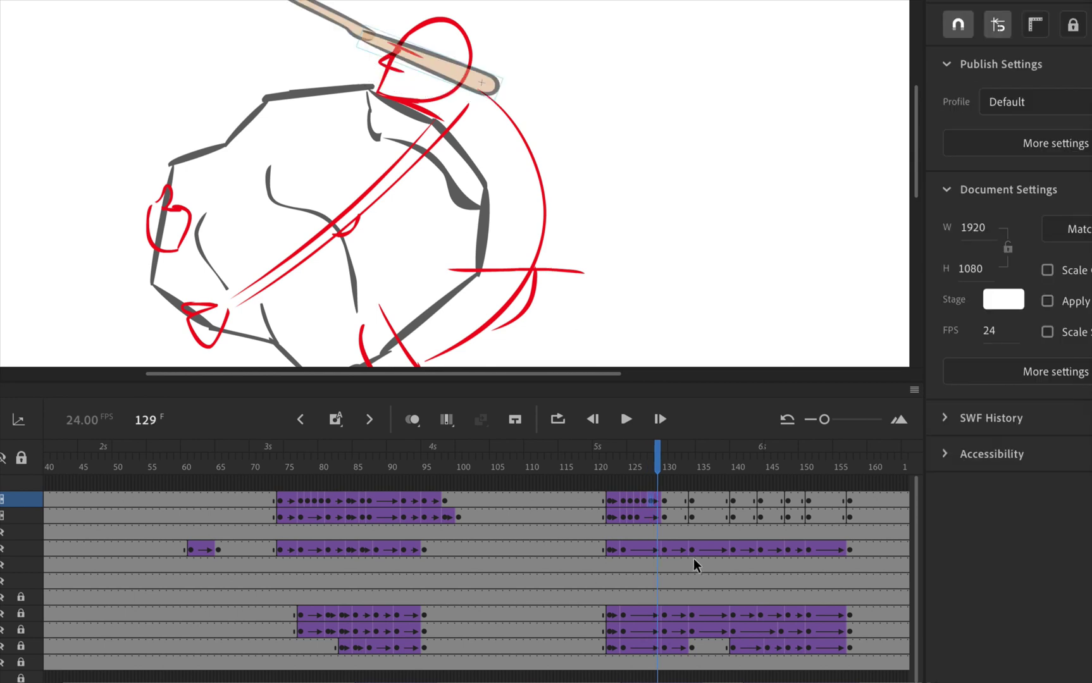
pyautogui.press('q')
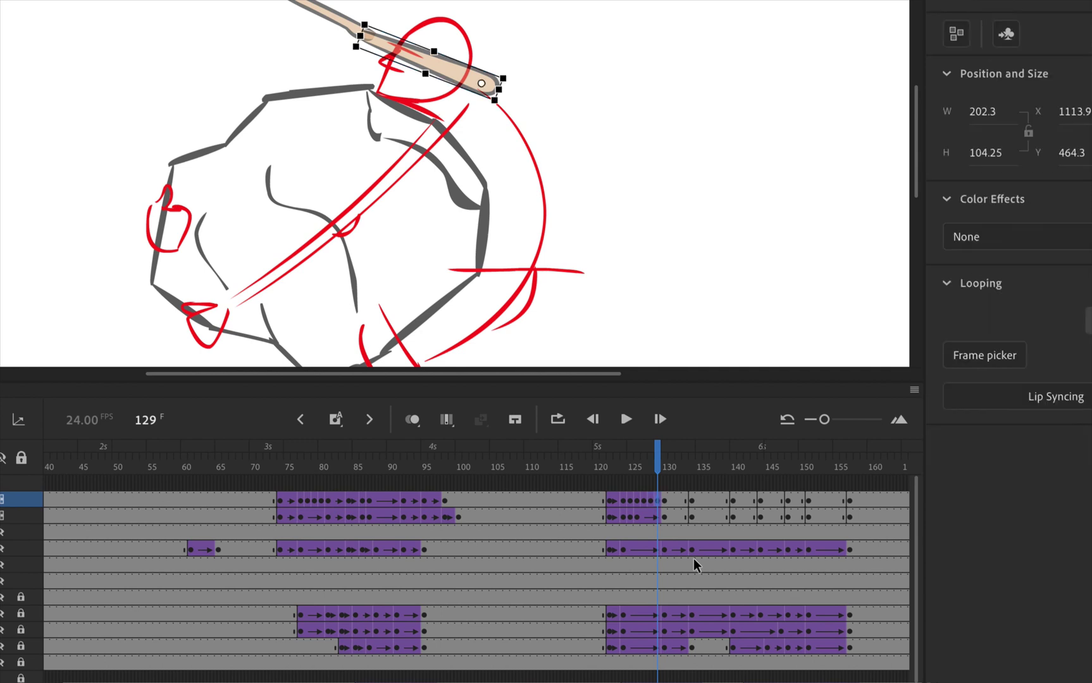
pyautogui.scroll(3, 500, 200)
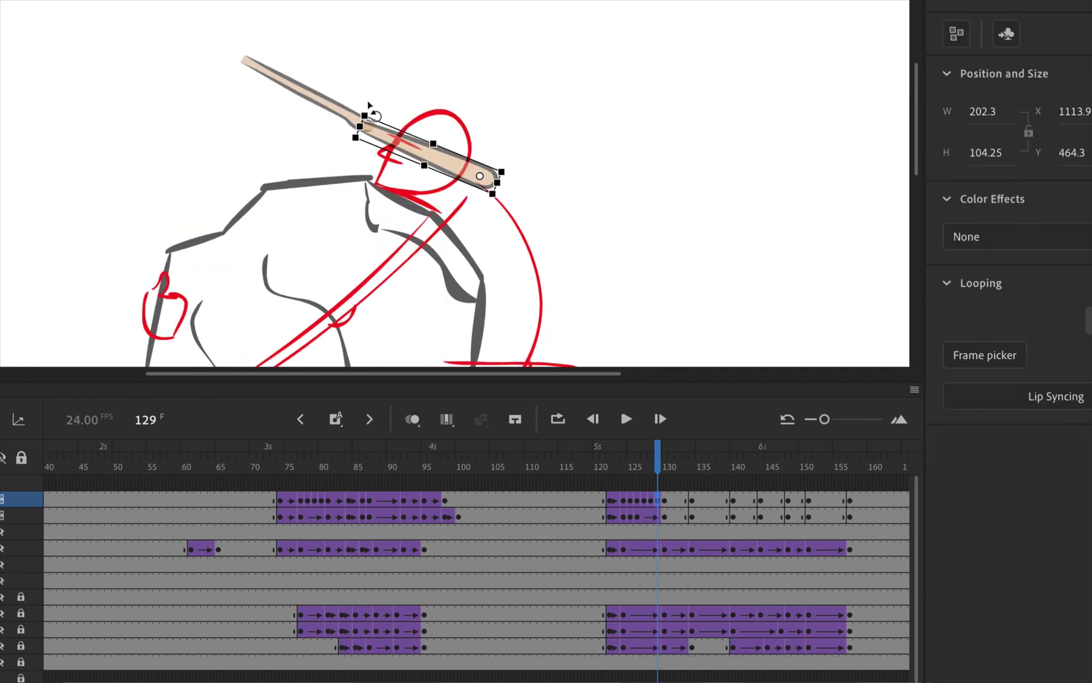
pyautogui.moveTo(372, 107); pyautogui.dragTo(374, 103)
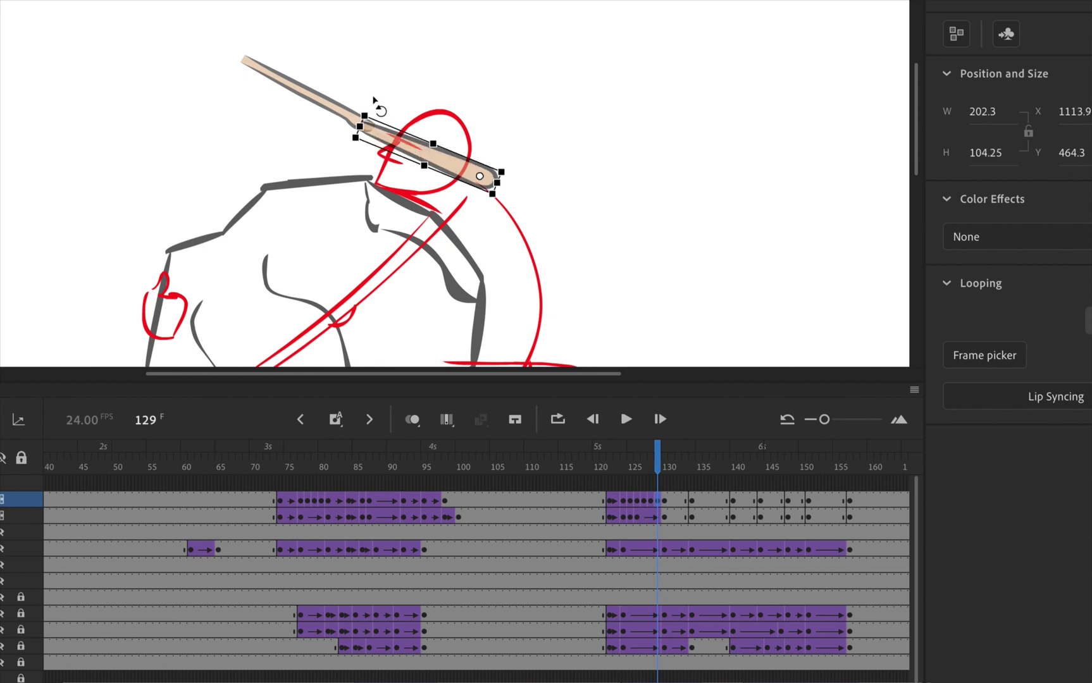
pyautogui.scroll(5, 373, 103)
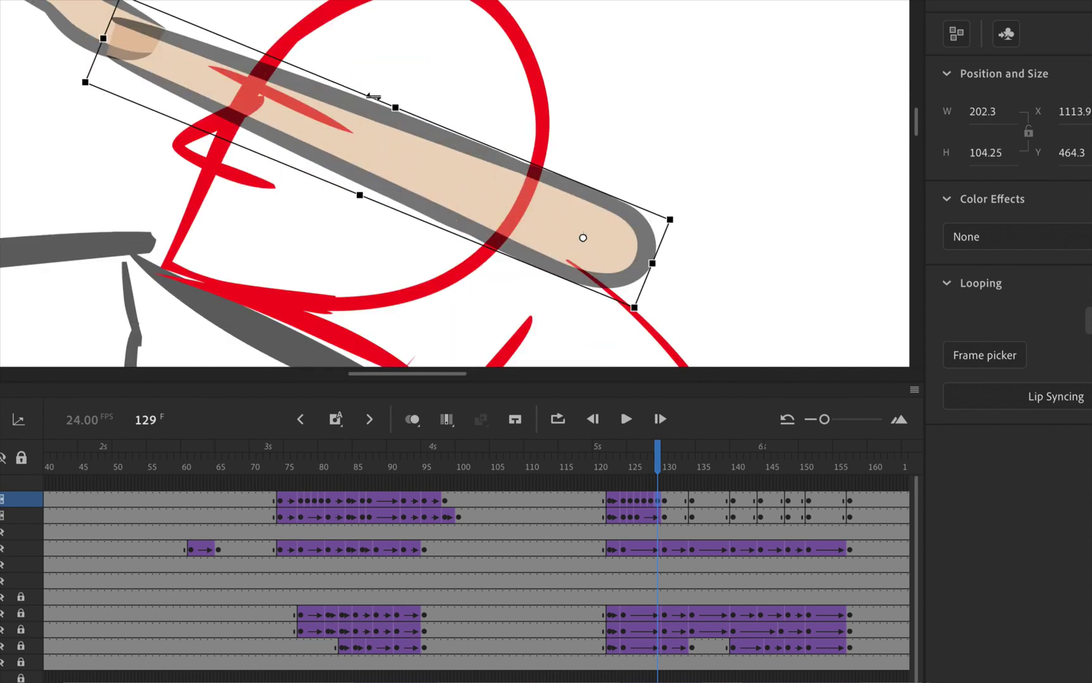
pyautogui.moveTo(341, 77); pyautogui.dragTo(351, 67)
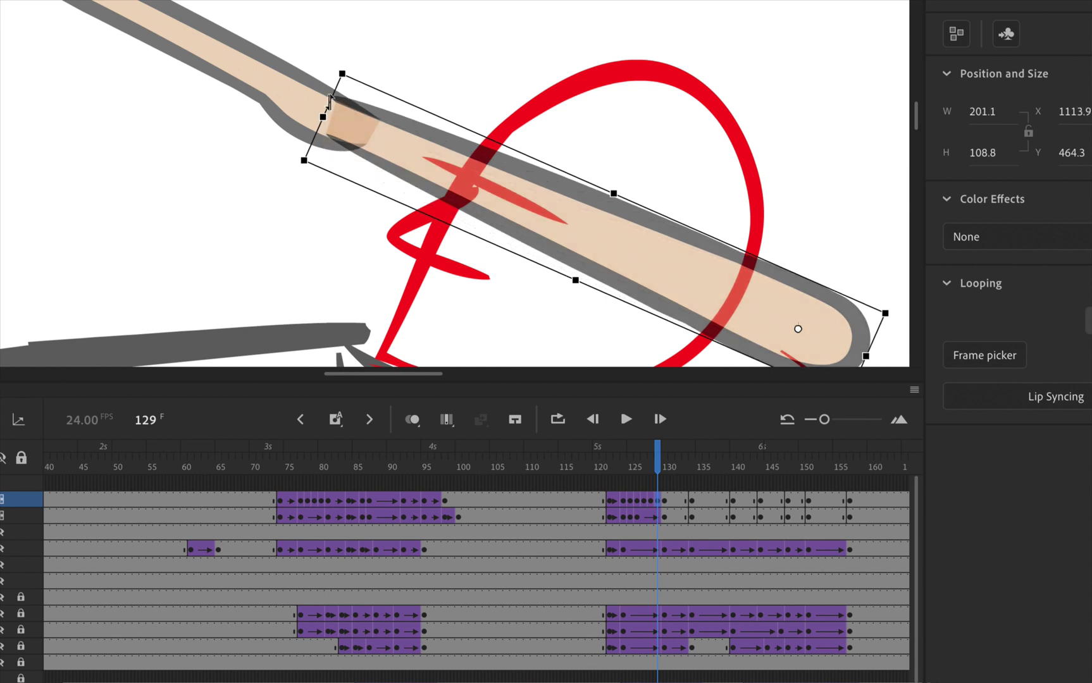
# Step: Go to frame 130 and examine the whole arm pose against the green rough sketch
pyautogui.click(663, 452)
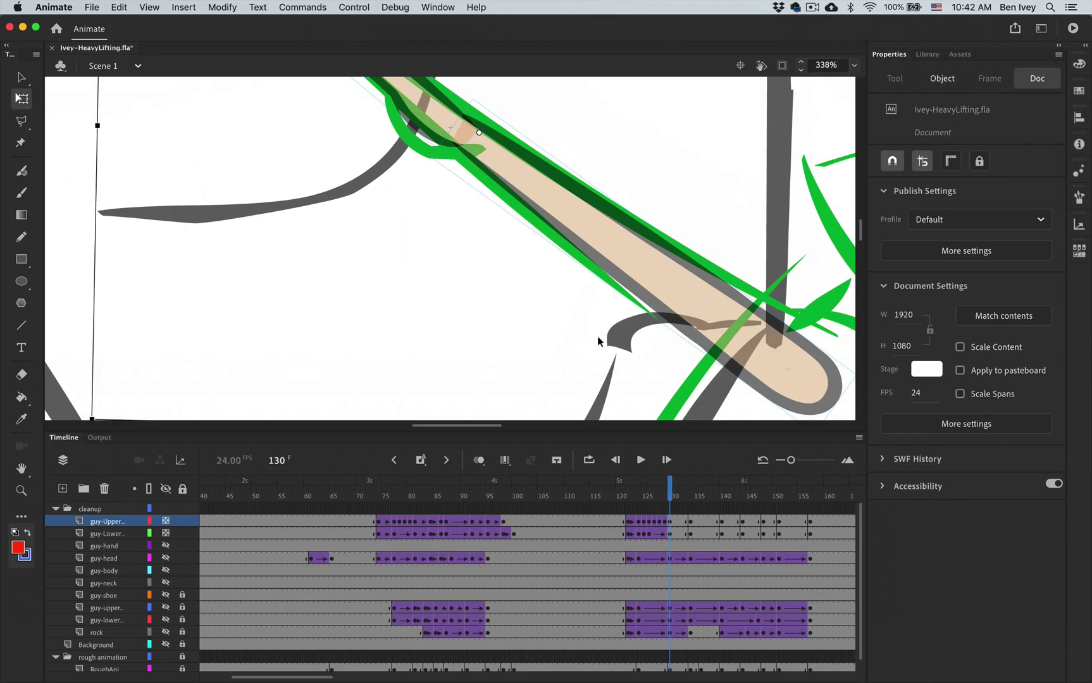
pyautogui.scroll(-5, 573, 264)
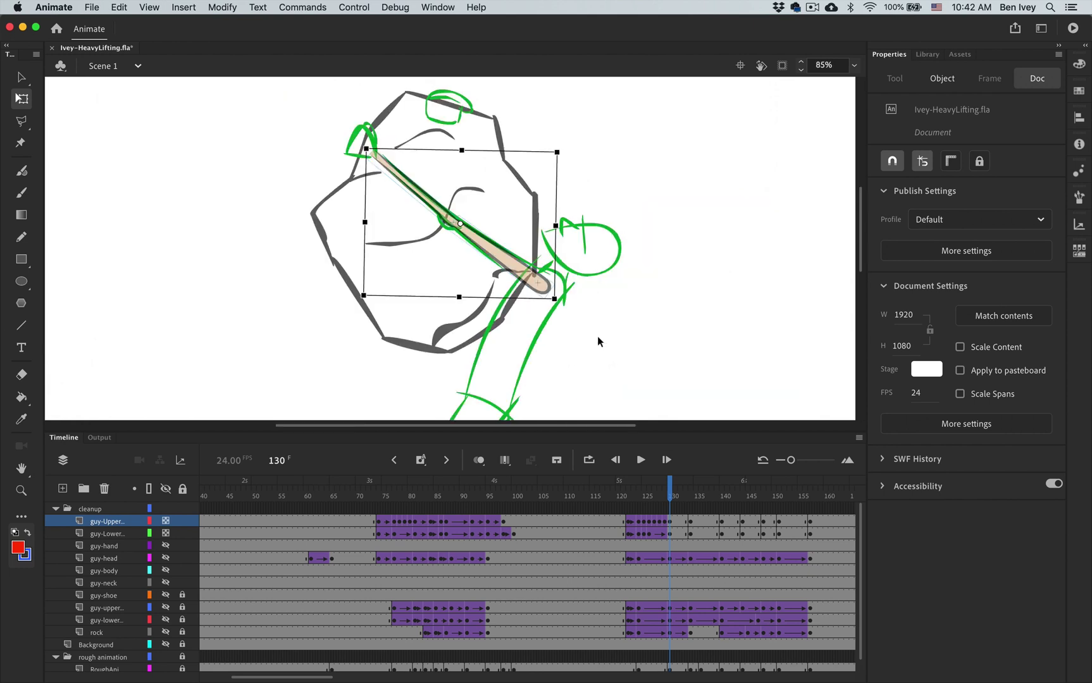
pyautogui.press('super+equal')
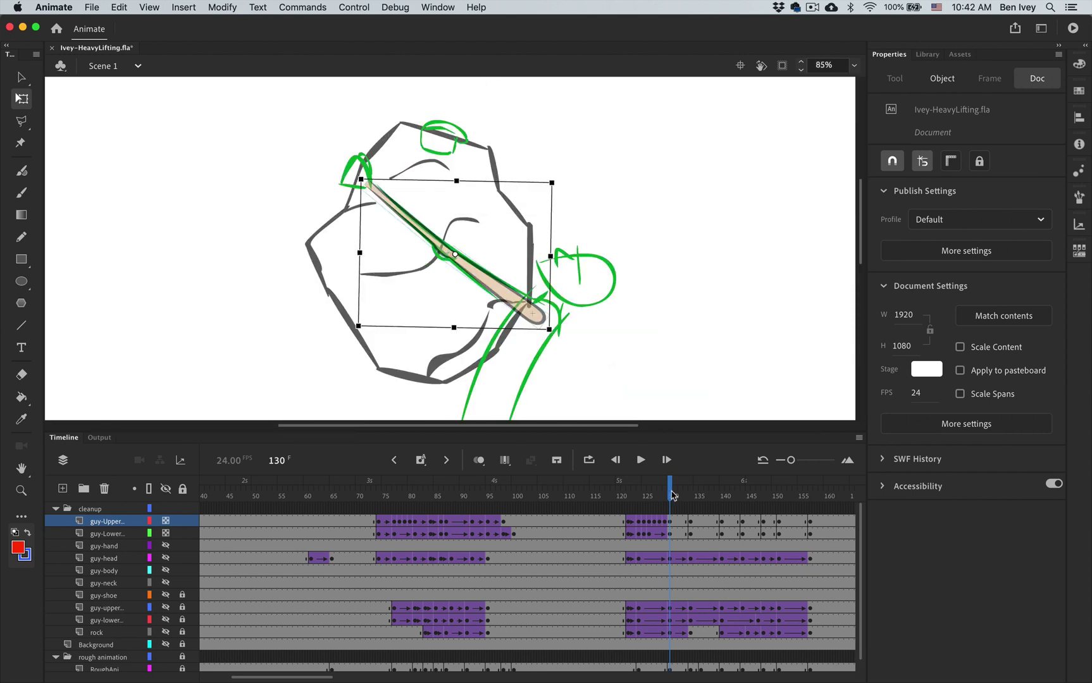
# Step: Create classic tweens on the upper-arm and lower-arm layers from frame 130 to their next keyframes
pyautogui.moveTo(672, 495)
pyautogui.mouseDown()
pyautogui.moveTo(638, 497)
pyautogui.moveTo(674, 504)
pyautogui.mouseUp()
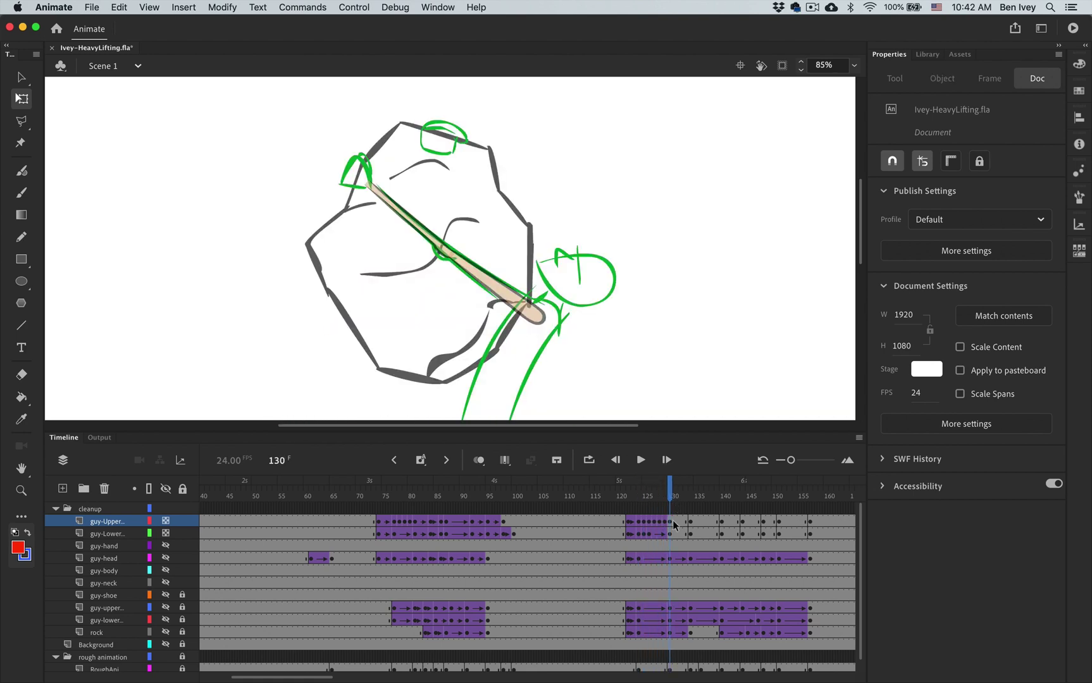
pyautogui.press('v')
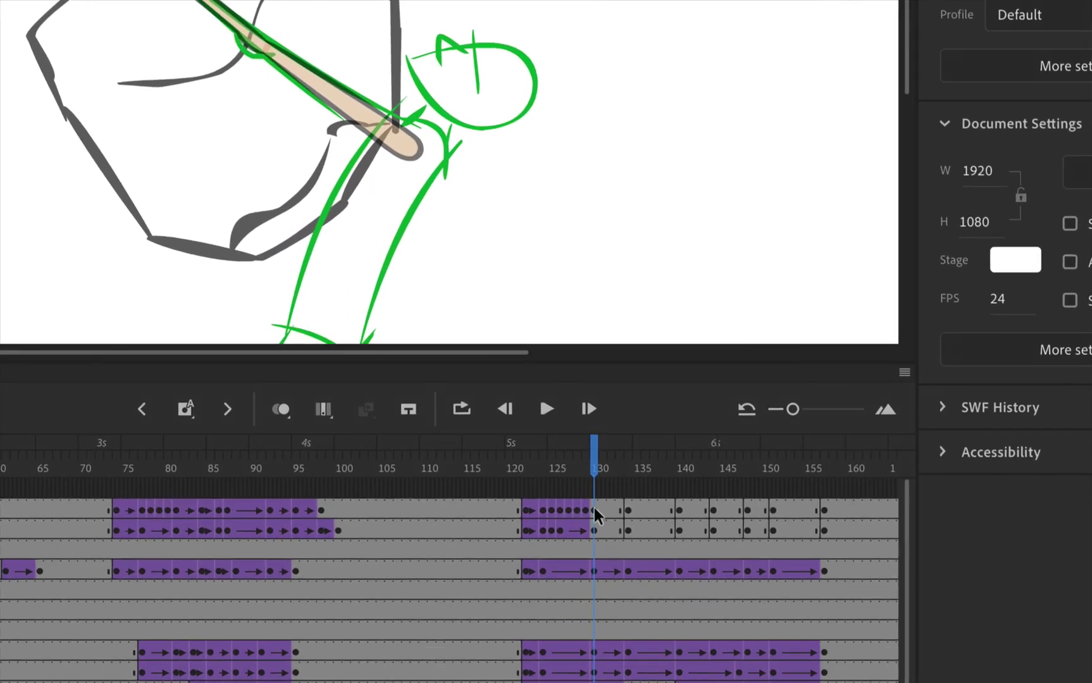
pyautogui.click(670, 525)
pyautogui.rightClick(595, 514)
pyautogui.click(624, 189)
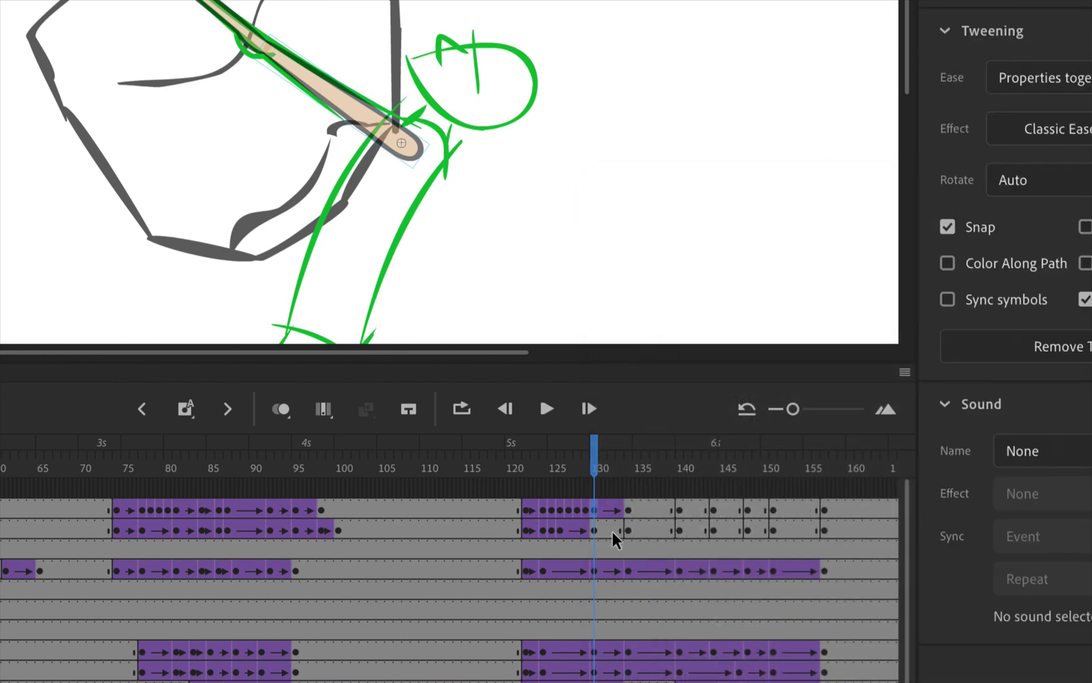
pyautogui.rightClick(594, 530)
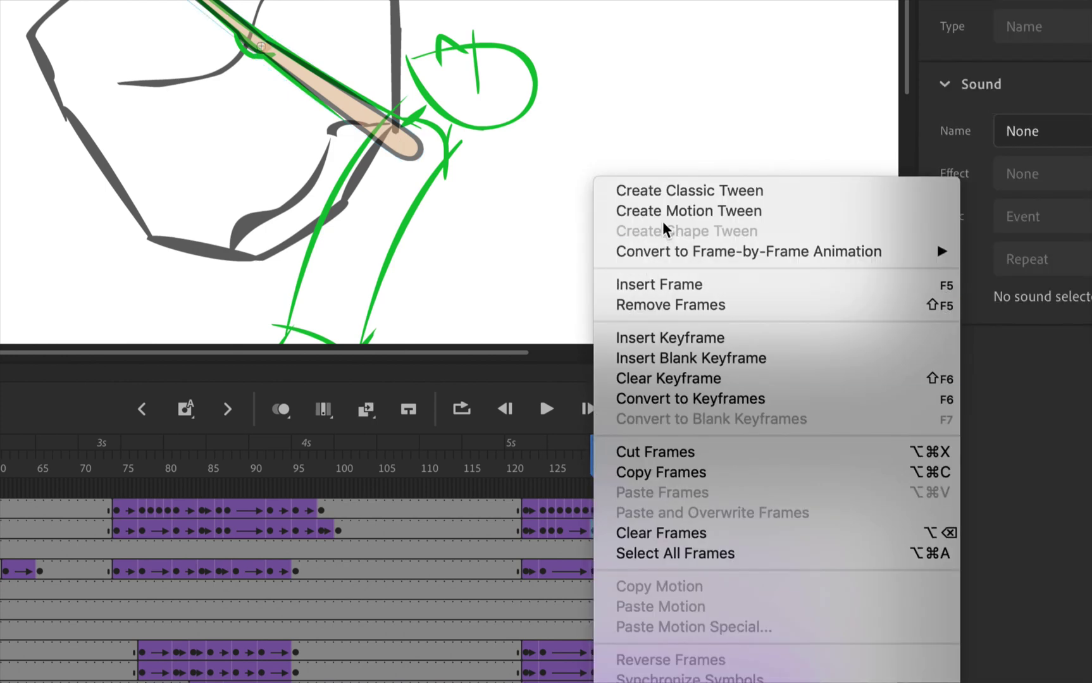
pyautogui.click(678, 189)
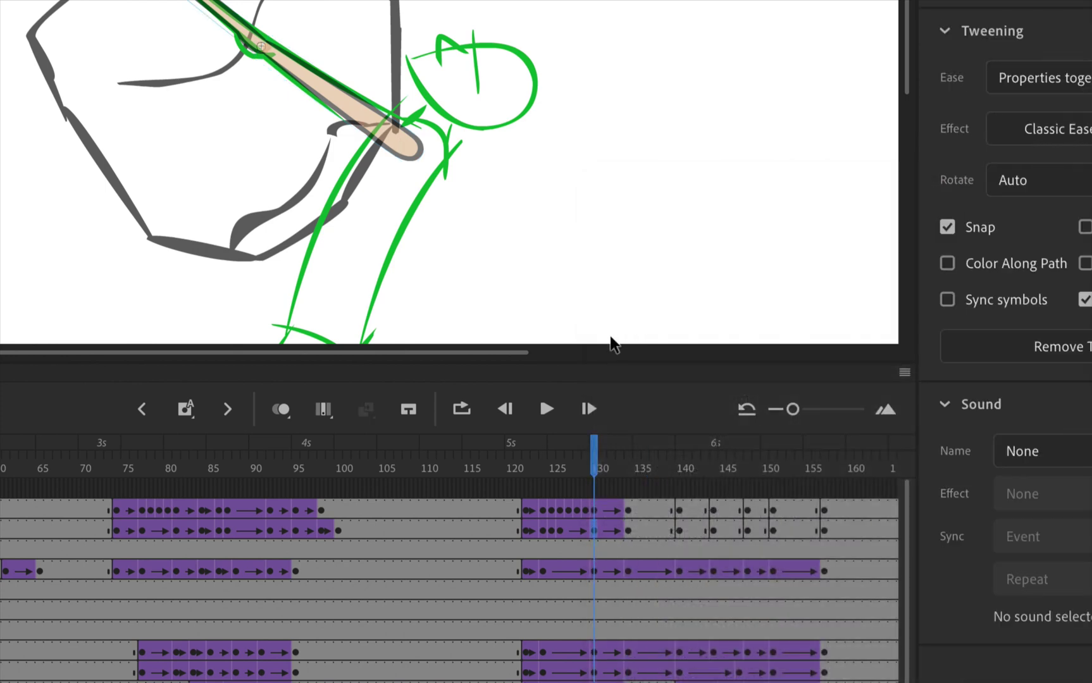
# Step: Add an upper-arm keyframe at frame 131 and rotate the upper arm slightly so its elbow end meets the lower arm
pyautogui.click(613, 461)
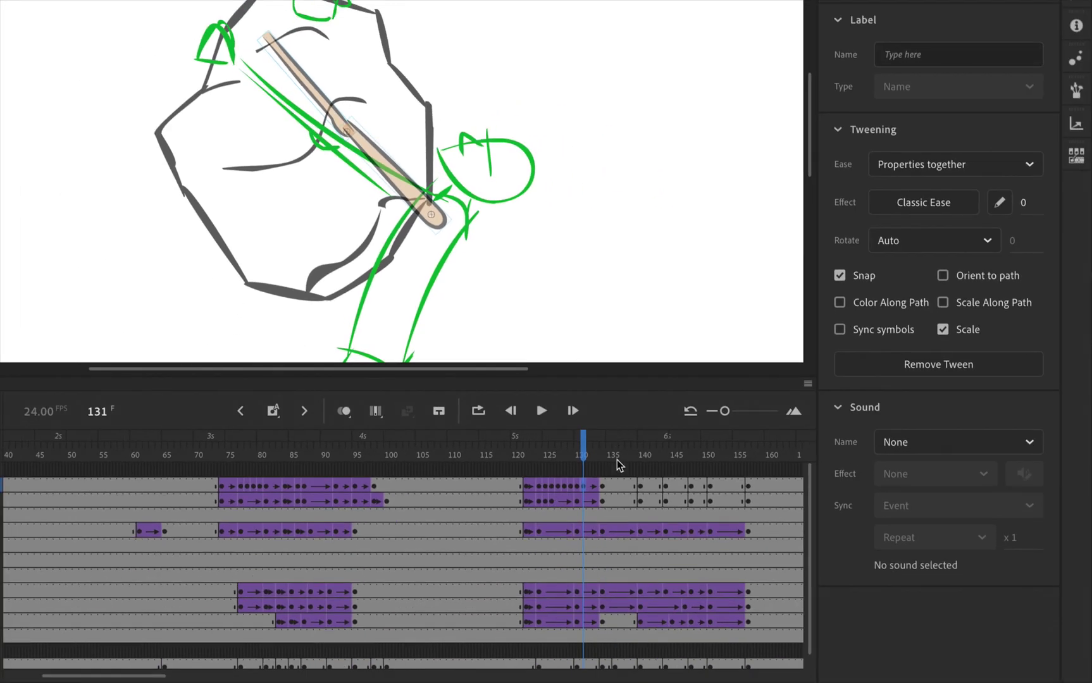
pyautogui.click(377, 159)
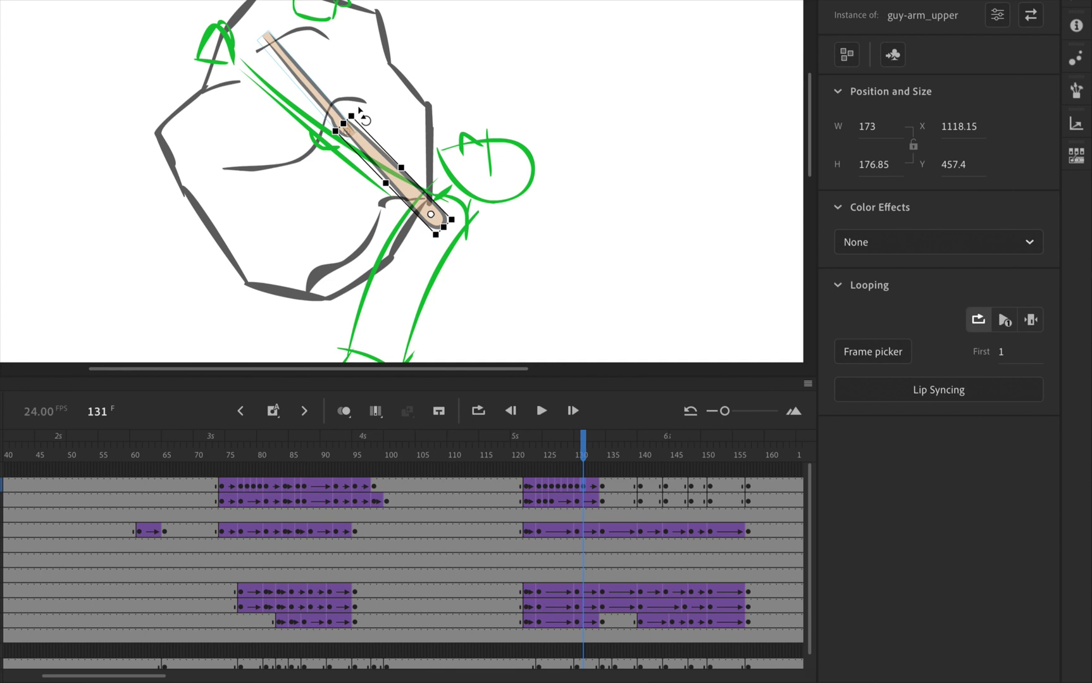
pyautogui.moveTo(358, 113); pyautogui.dragTo(495, 243)
pyautogui.scroll(4, 352, 115)
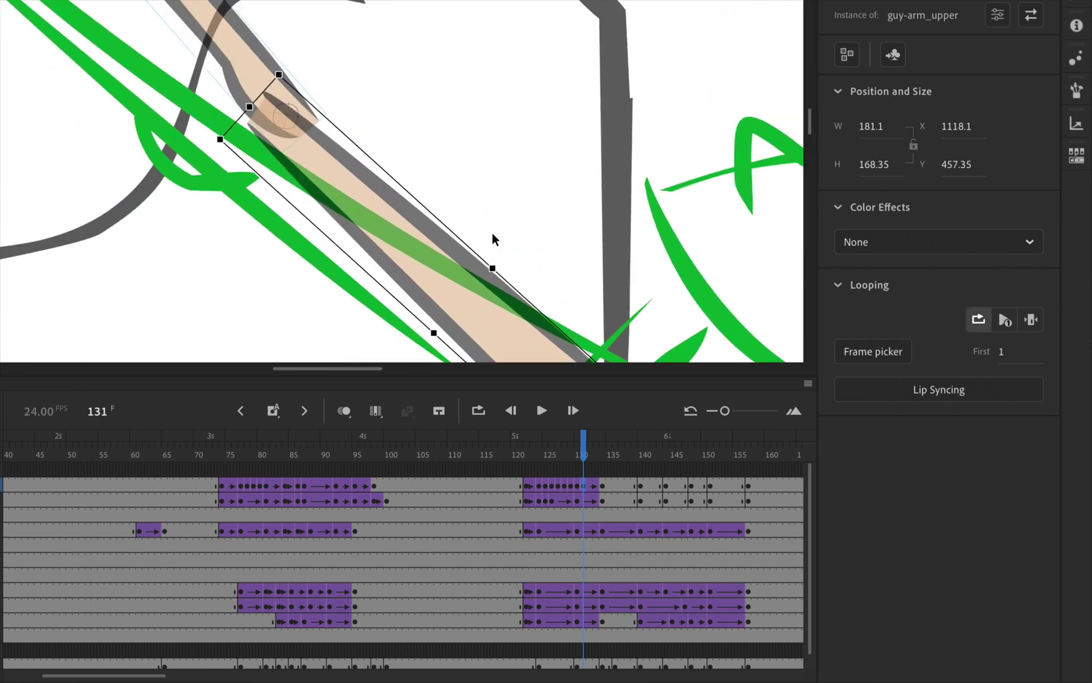
pyautogui.moveTo(283, 66); pyautogui.dragTo(301, 54)
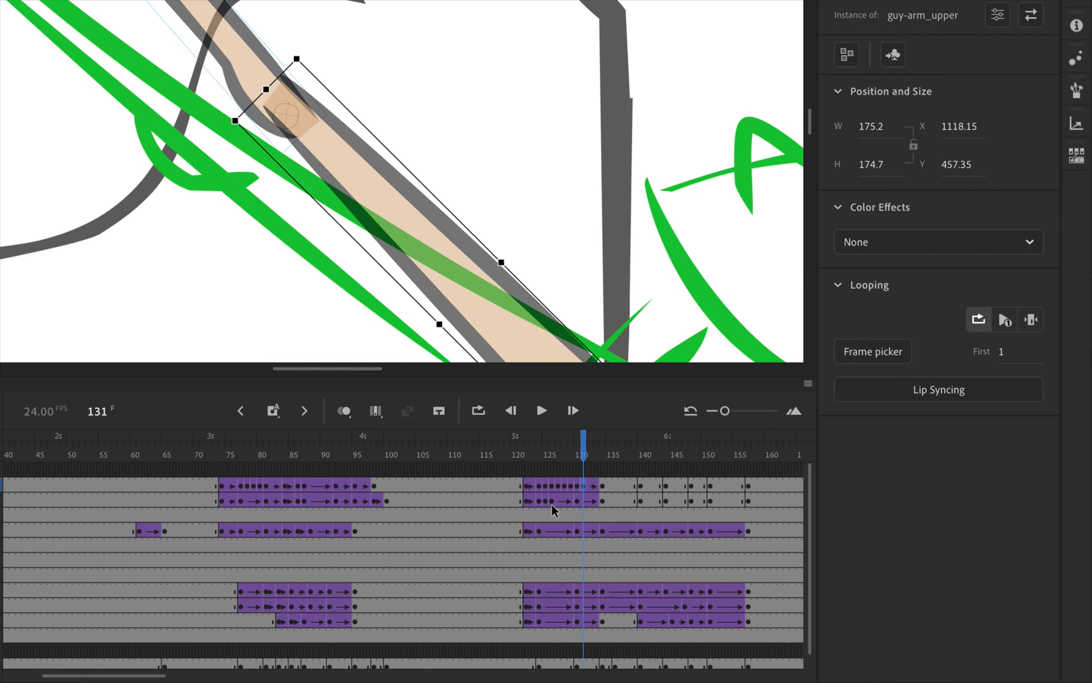
# Step: Add an upper-arm keyframe at frame 132, then rotate and shorten the upper arm slightly to fit the elbow
pyautogui.press('.')
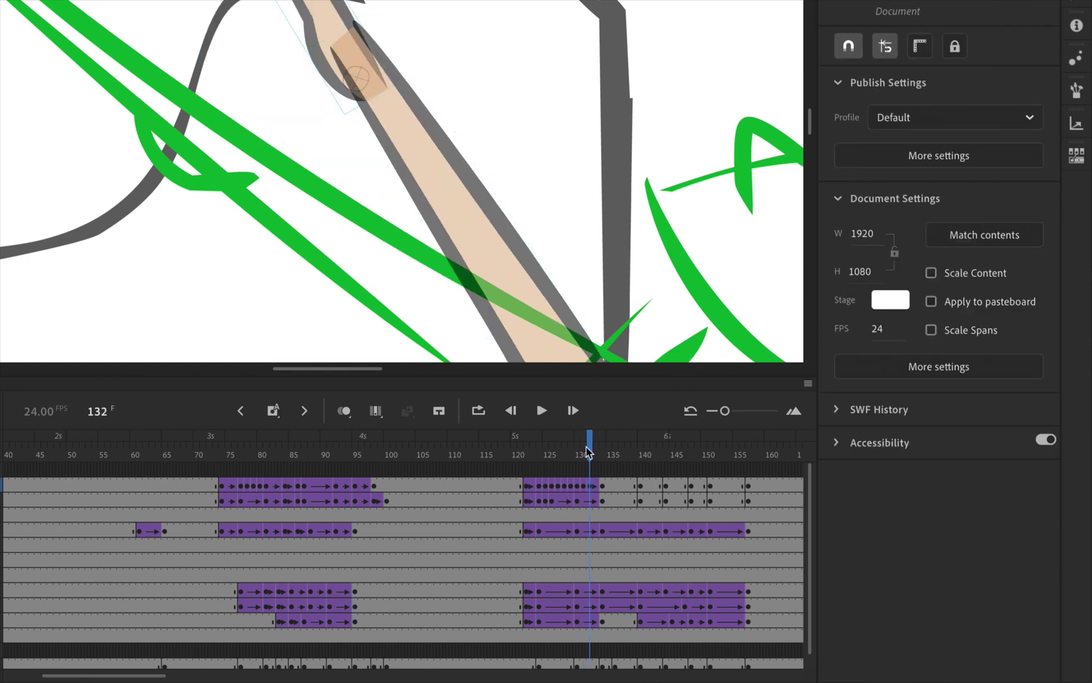
pyautogui.click(436, 136)
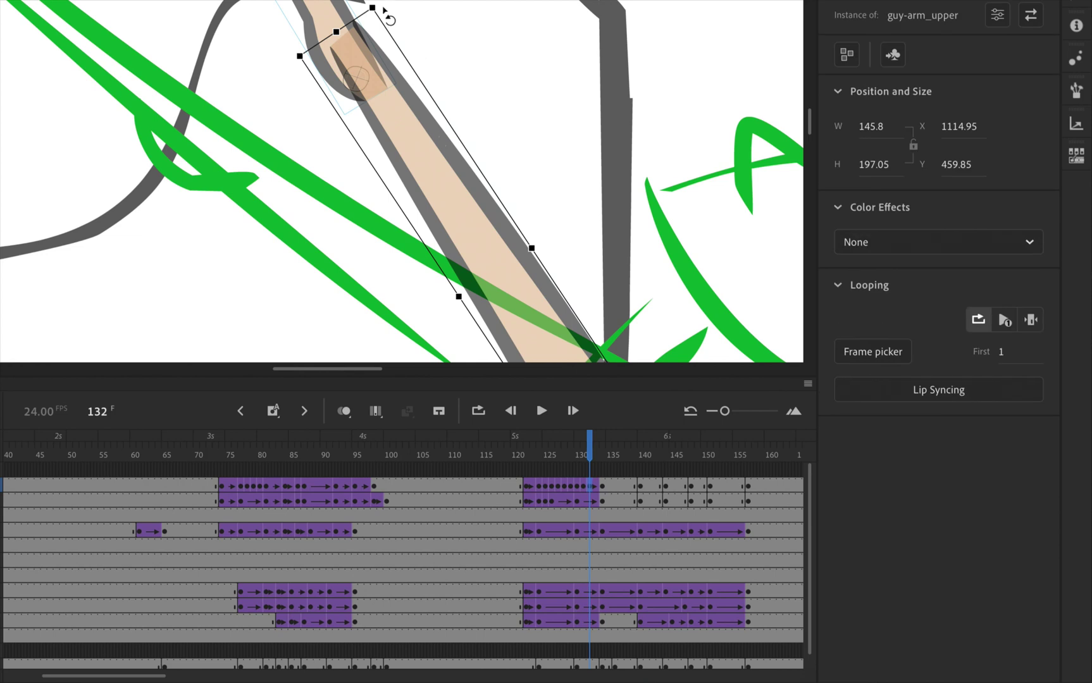
pyautogui.moveTo(384, 8); pyautogui.dragTo(376, 16)
pyautogui.moveTo(377, 19); pyautogui.dragTo(341, 57)
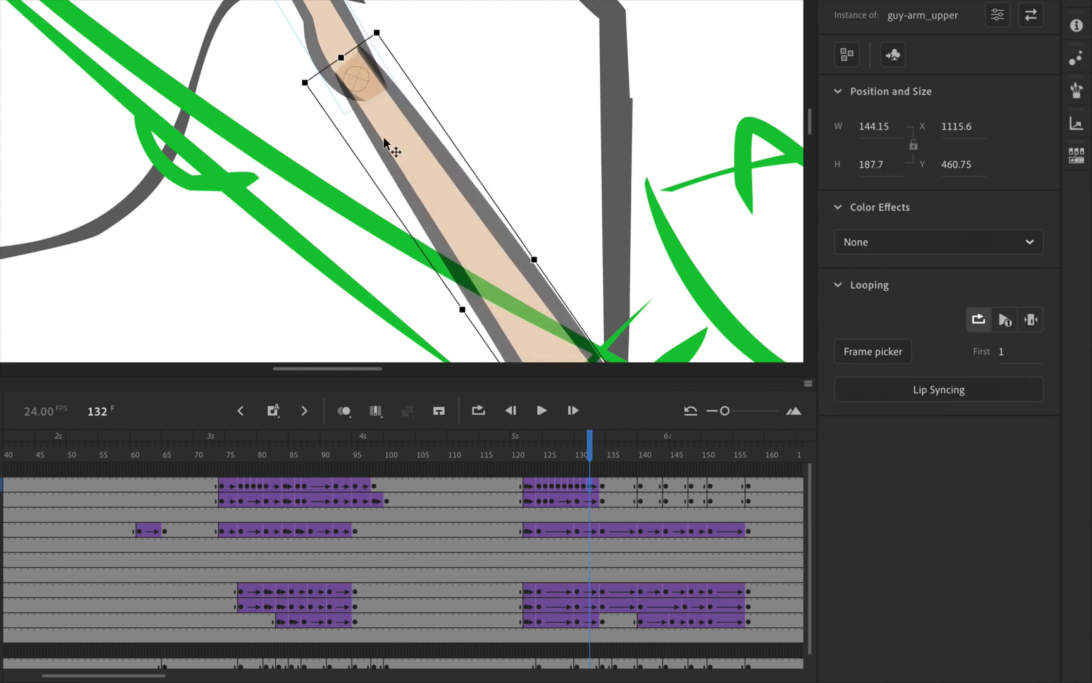
# Step: Go to frame 133 and examine how the upper and lower arm meet at the elbow
pyautogui.press('.')
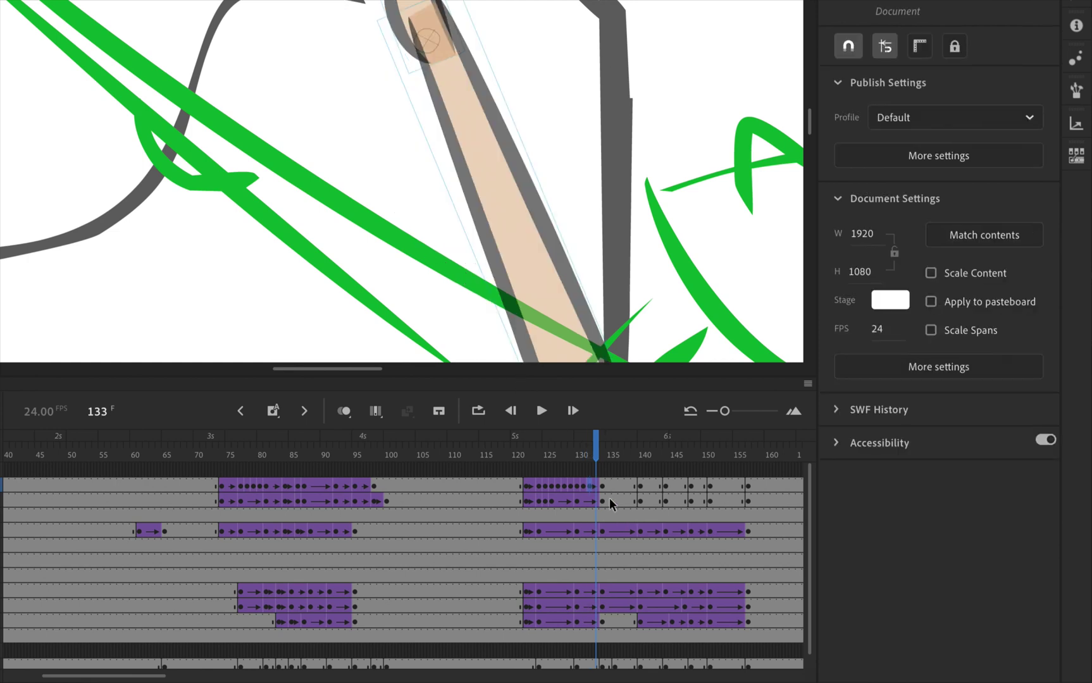
pyautogui.scroll(3, 551, 8)
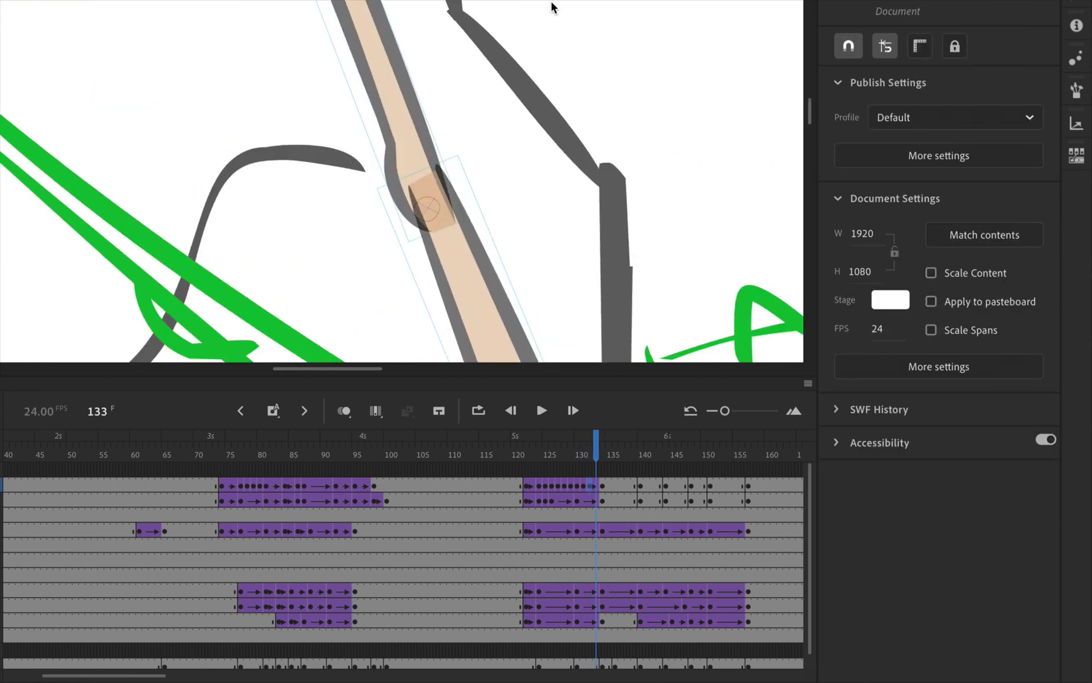
pyautogui.click(599, 445)
pyautogui.click(599, 445)
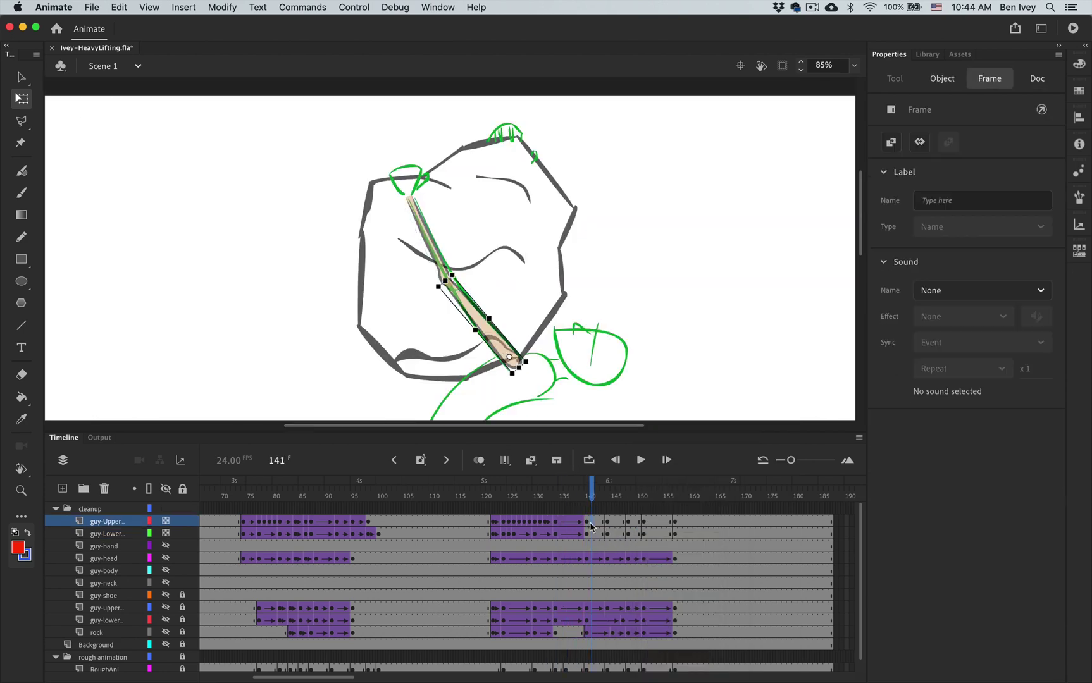
# Step: Create classic tweens on the upper-arm and lower-arm layers between their keyframes from frame 140 to 151
pyautogui.click(587, 494)
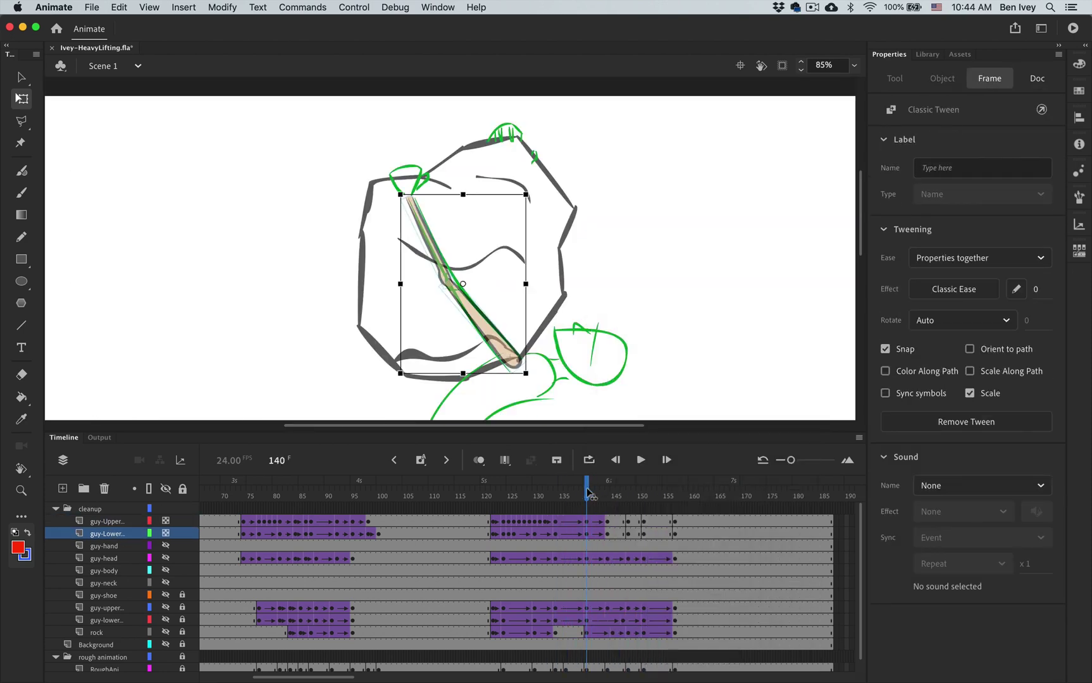
pyautogui.rightClick(612, 534)
pyautogui.click(654, 327)
pyautogui.click(609, 495)
pyautogui.rightClick(628, 522)
pyautogui.click(664, 327)
pyautogui.rightClick(628, 534)
pyautogui.click(665, 327)
# Step: Create classic tweens on both arm layers from frame 151 to the last arm keyframe
pyautogui.click(640, 493)
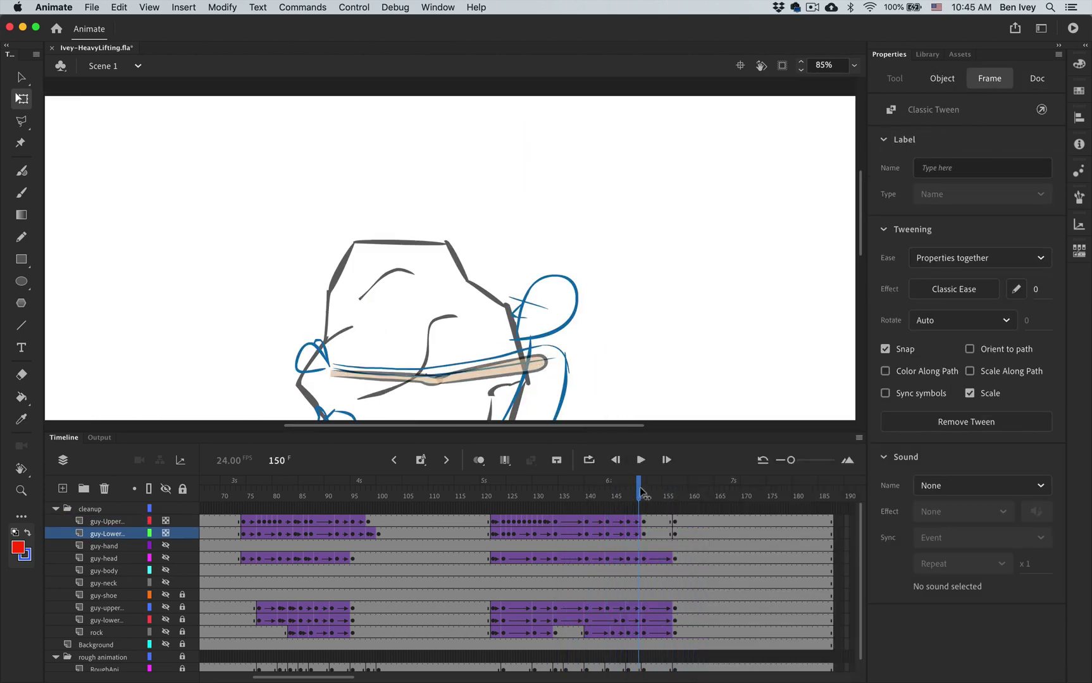
pyautogui.click(644, 494)
pyautogui.rightClick(646, 524)
pyautogui.click(683, 327)
pyautogui.rightClick(647, 534)
pyautogui.click(683, 327)
# Step: Save the animation file and lock the upper-arm and lower-arm layers
pyautogui.click(518, 493)
pyautogui.scroll(-1, 507, 566)
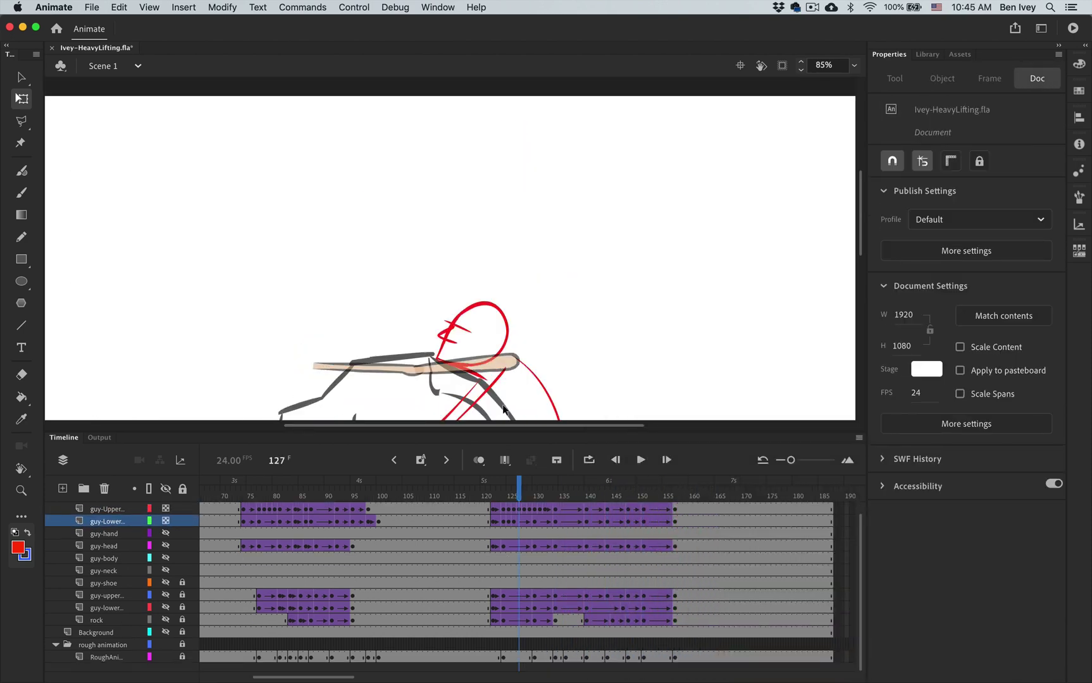
pyautogui.scroll(-5, 554, 316)
pyautogui.click(326, 7)
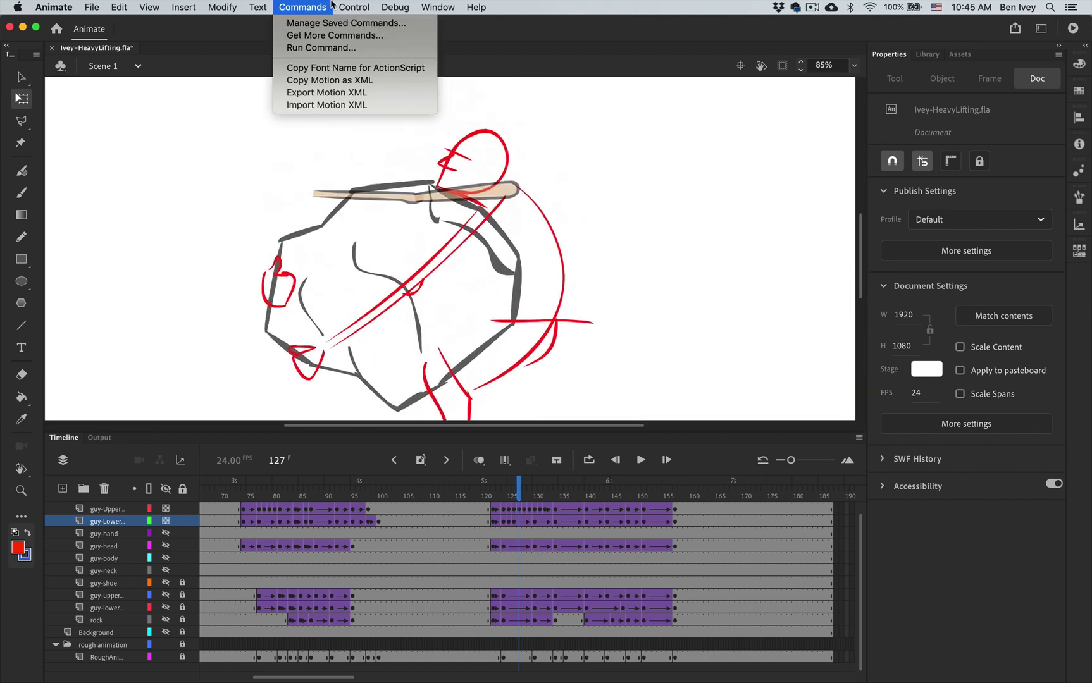
pyautogui.click(367, 123)
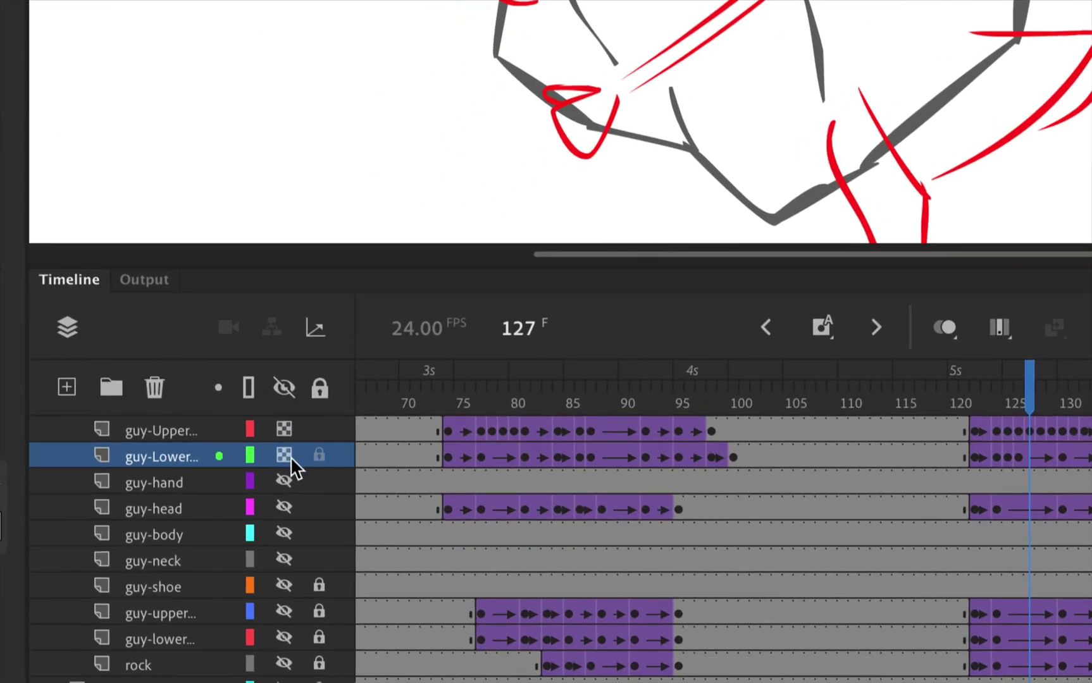
pyautogui.click(320, 431)
pyautogui.click(319, 453)
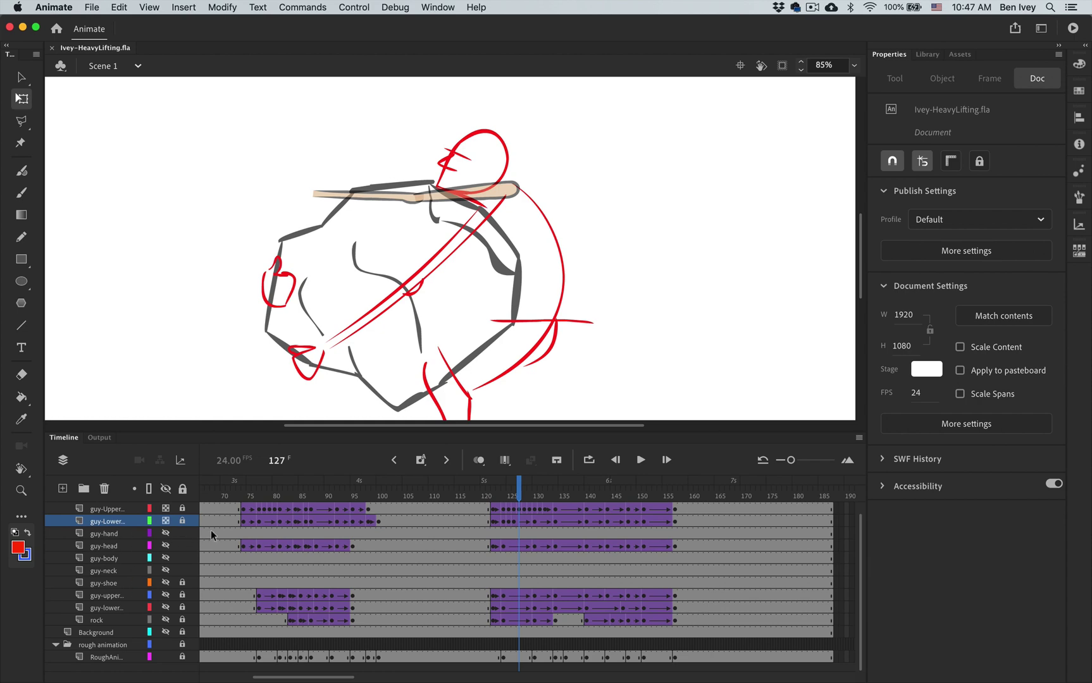
# Step: Return to frame 1, make the guy-hand layer visible, and scrub through the animation to frame 94
pyautogui.hscroll(-5, 279, 544)
pyautogui.click(203, 509)
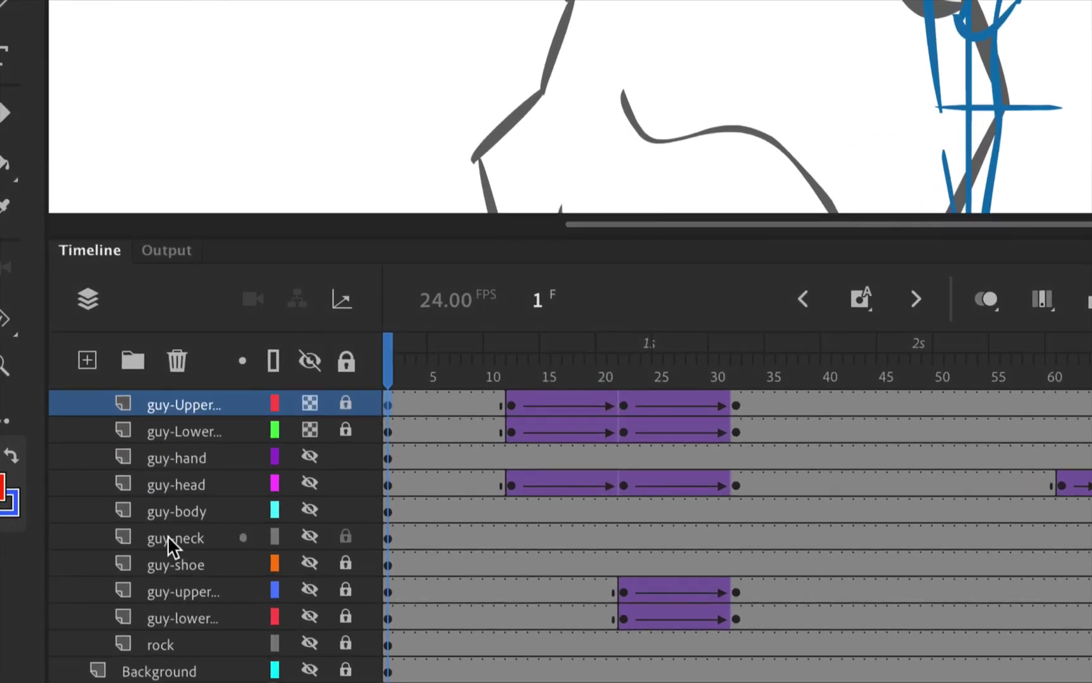
pyautogui.click(197, 460)
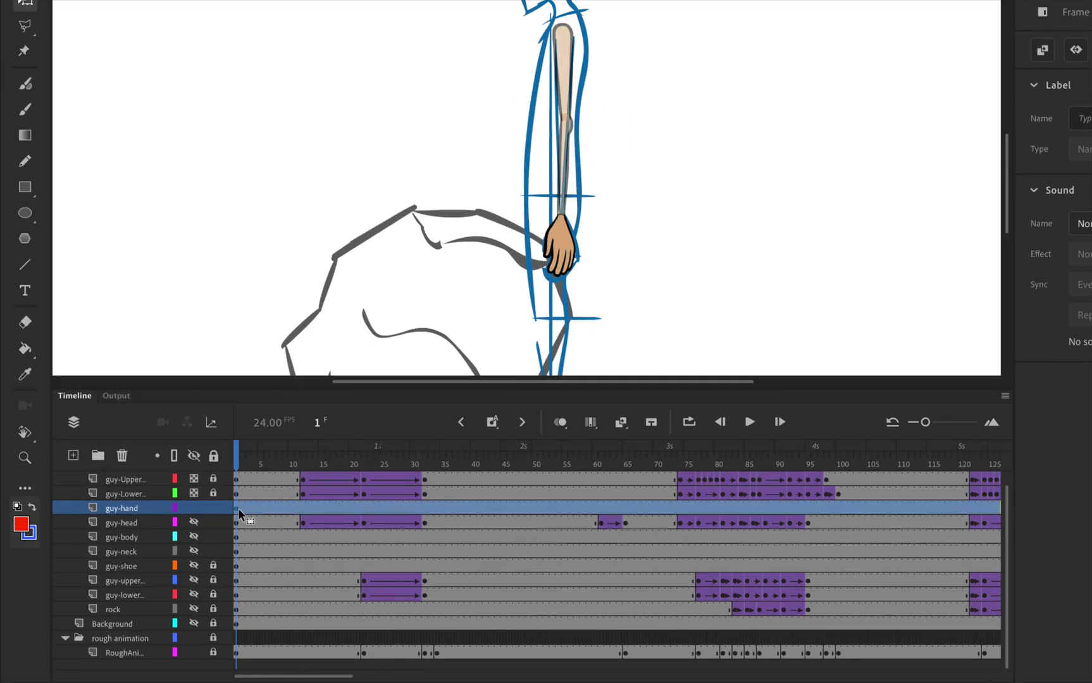
pyautogui.click(238, 509)
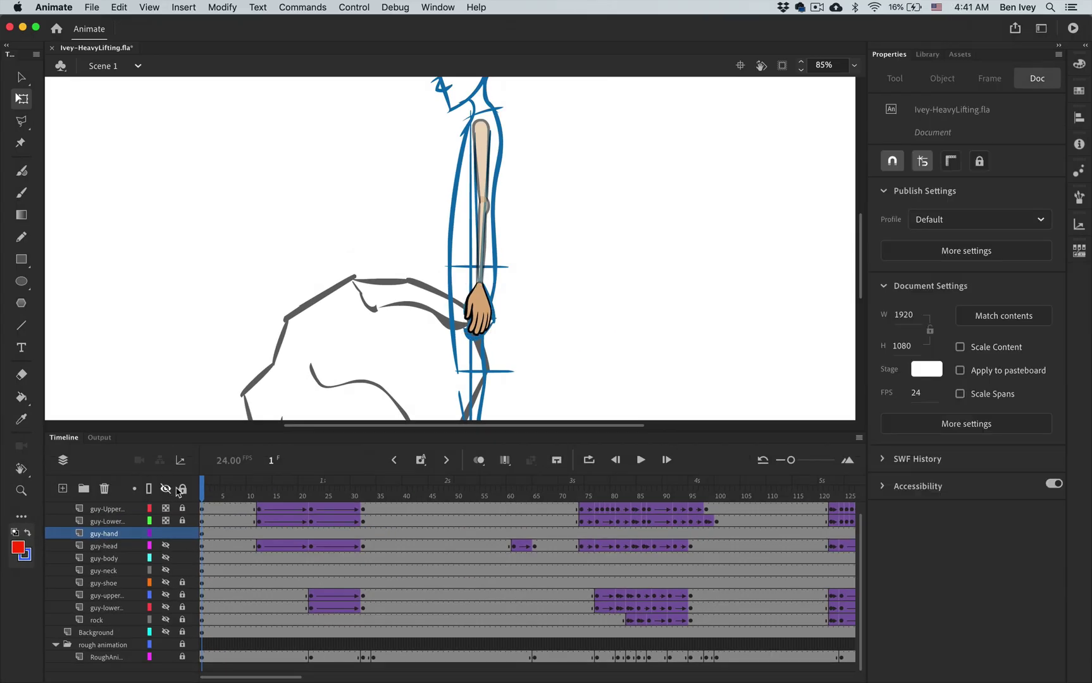
pyautogui.moveTo(201, 490)
pyautogui.mouseDown()
pyautogui.moveTo(658, 480)
pyautogui.moveTo(696, 466)
pyautogui.moveTo(687, 467)
pyautogui.mouseUp()
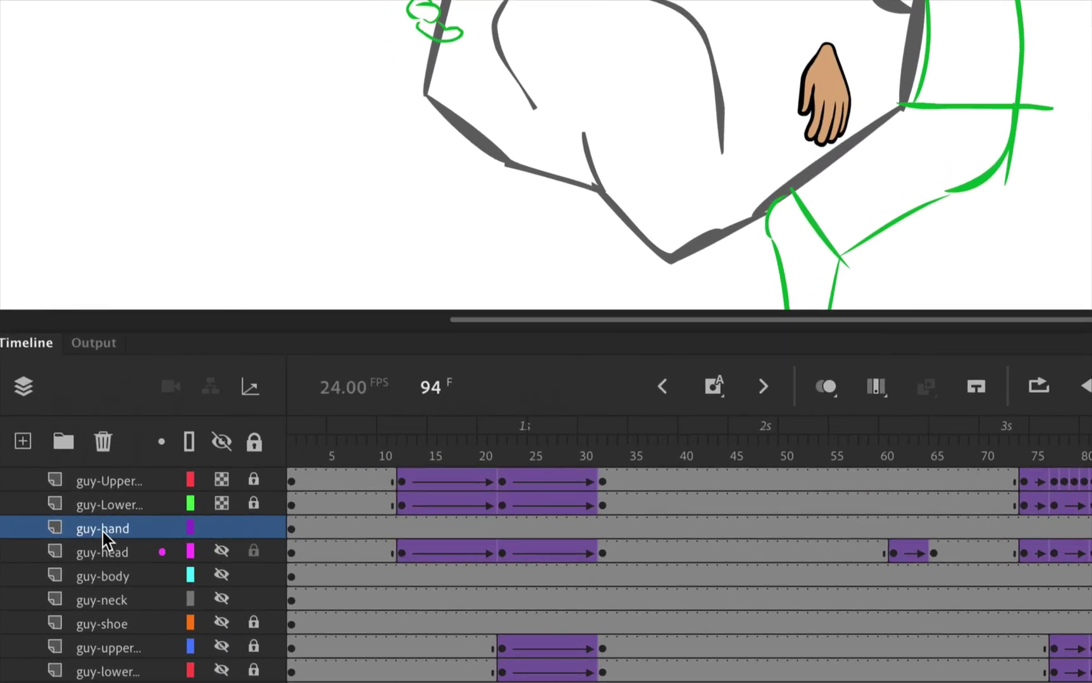
# Step: Hide the upper-arm and lower-arm layers and select the hand's first keyframe
pyautogui.click(226, 481)
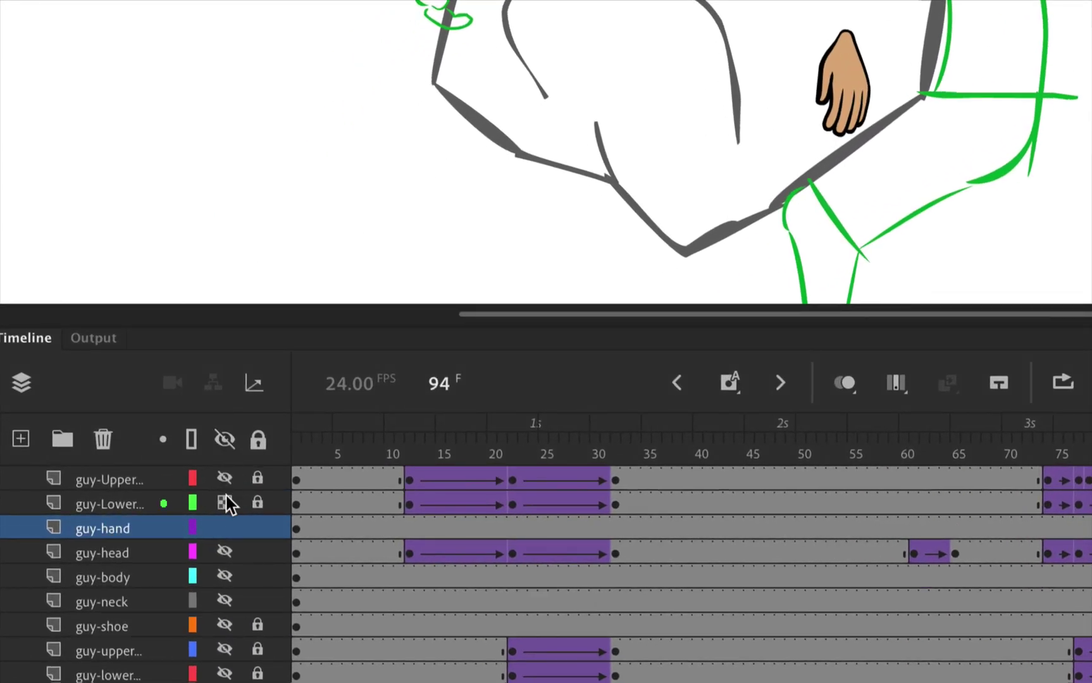
pyautogui.click(226, 504)
pyautogui.click(296, 529)
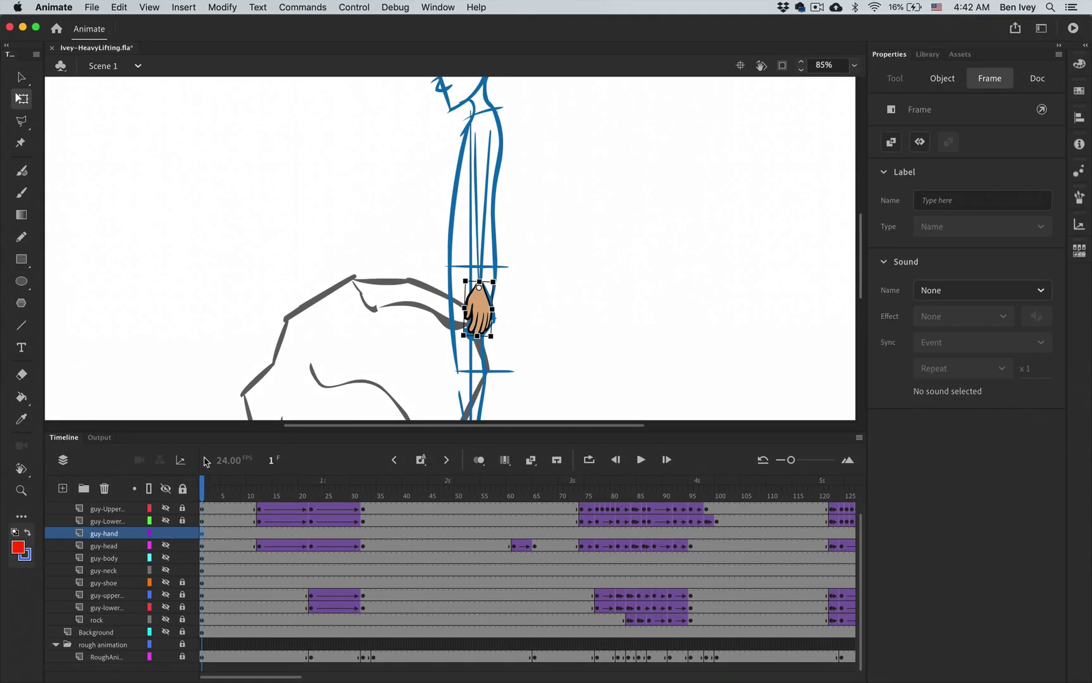
pyautogui.click(415, 439)
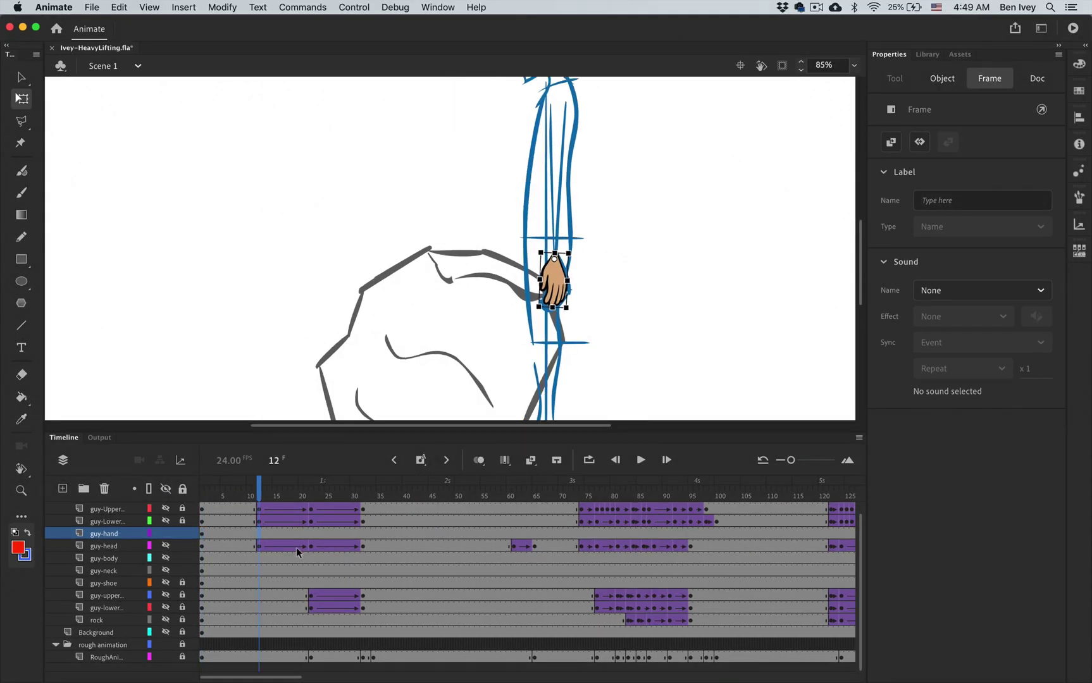
# Step: Add a guy-hand keyframe at frame 22, then move and rotate the hand onto the red sketched hand
pyautogui.click(311, 534)
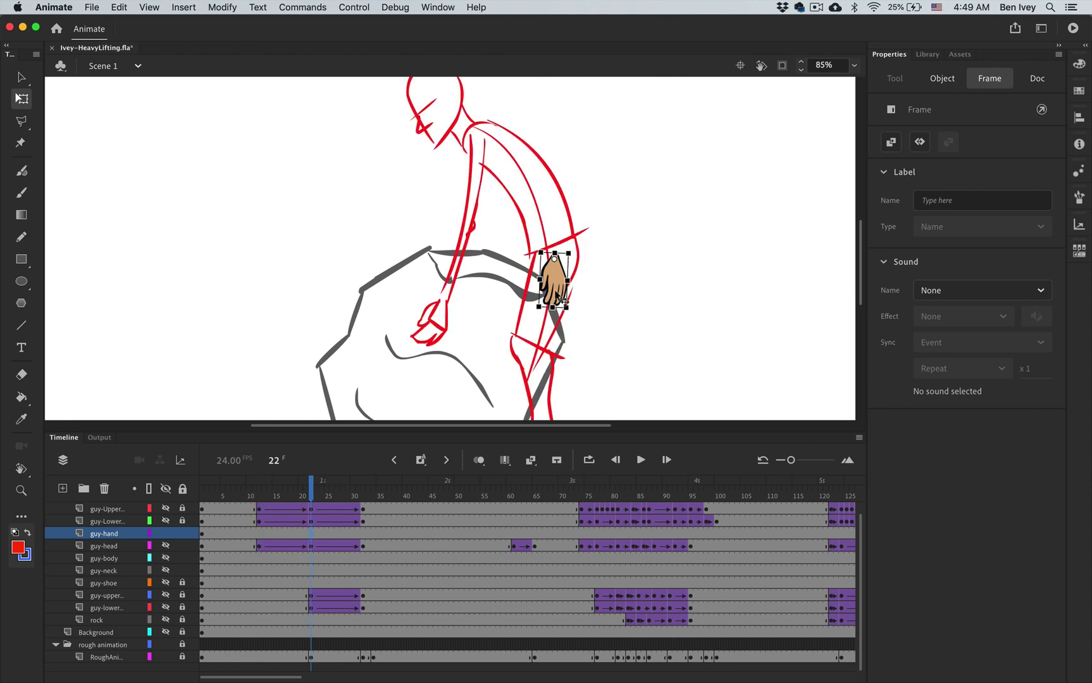
pyautogui.moveTo(562, 300); pyautogui.dragTo(418, 358)
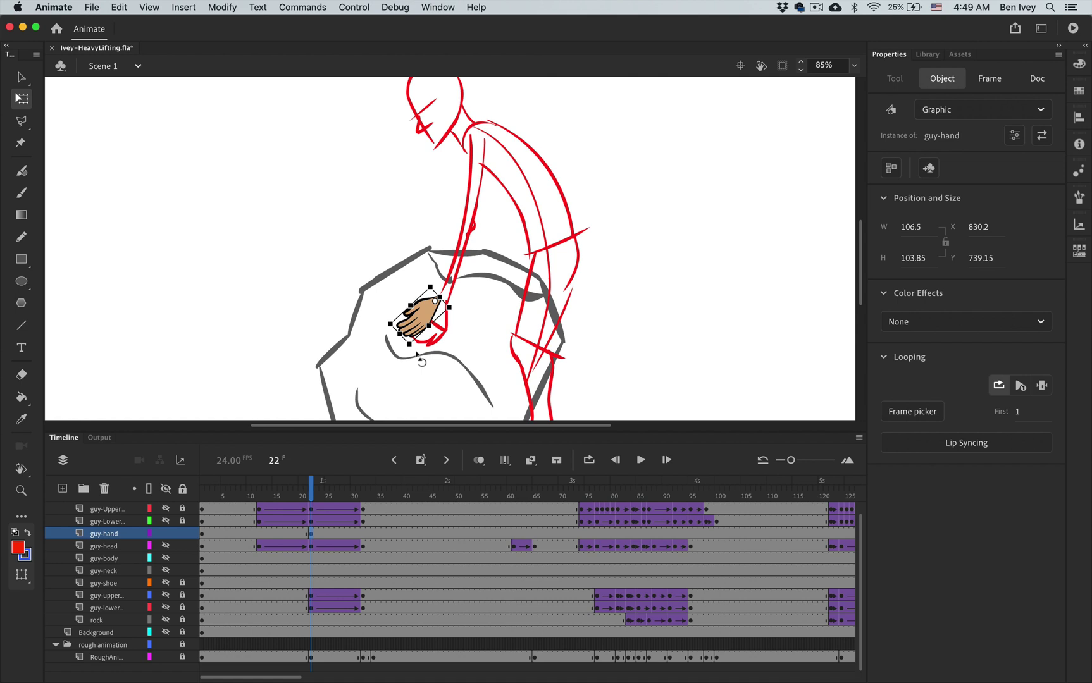
# Step: Nudge the hand at frame 22 about 15 px right and 6 px down to line up with the sketched wrist
pyautogui.press('Right')
pyautogui.press('Right')
pyautogui.press('Right')
pyautogui.press('Right')
pyautogui.press('Right')
pyautogui.press('Right')
pyautogui.press('Right')
pyautogui.press('Right')
pyautogui.press('Right')
pyautogui.press('Right')
pyautogui.press('Right')
pyautogui.press('Right')
pyautogui.press('Right')
pyautogui.press('Down')
pyautogui.press('Down')
pyautogui.press('Down')
pyautogui.press('Down')
pyautogui.press('Down')
pyautogui.press('Down')
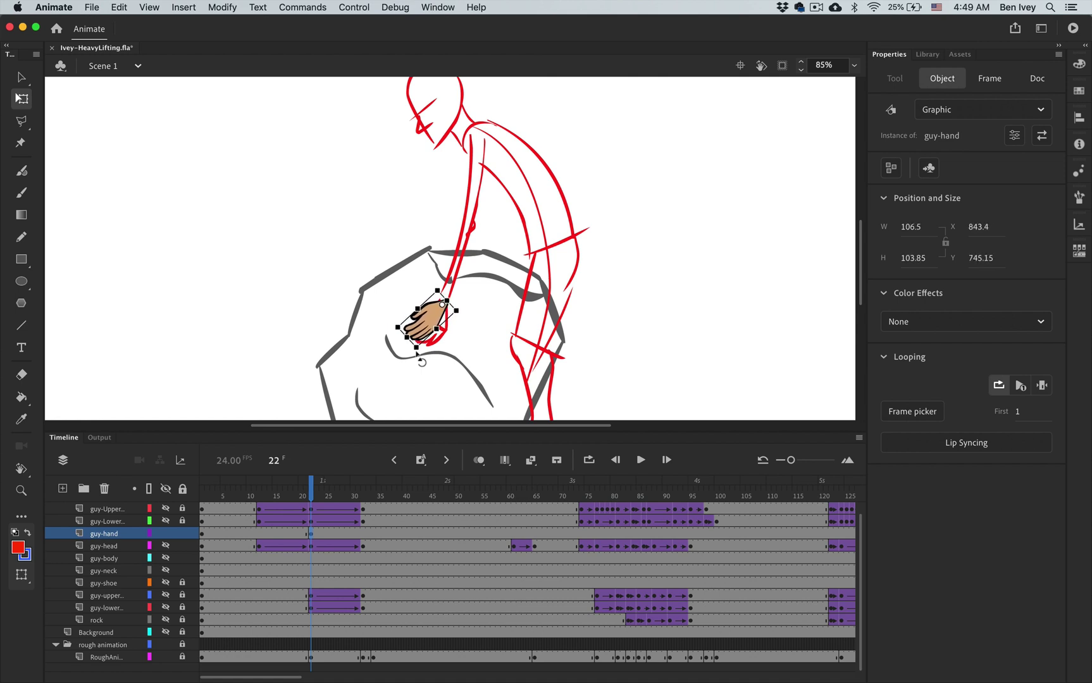
pyautogui.press('Right')
pyautogui.press('Right')
# Step: Add a guy-hand keyframe at frame 32 and move the hand onto the red sketched hand at the rock's edge
pyautogui.click(363, 536)
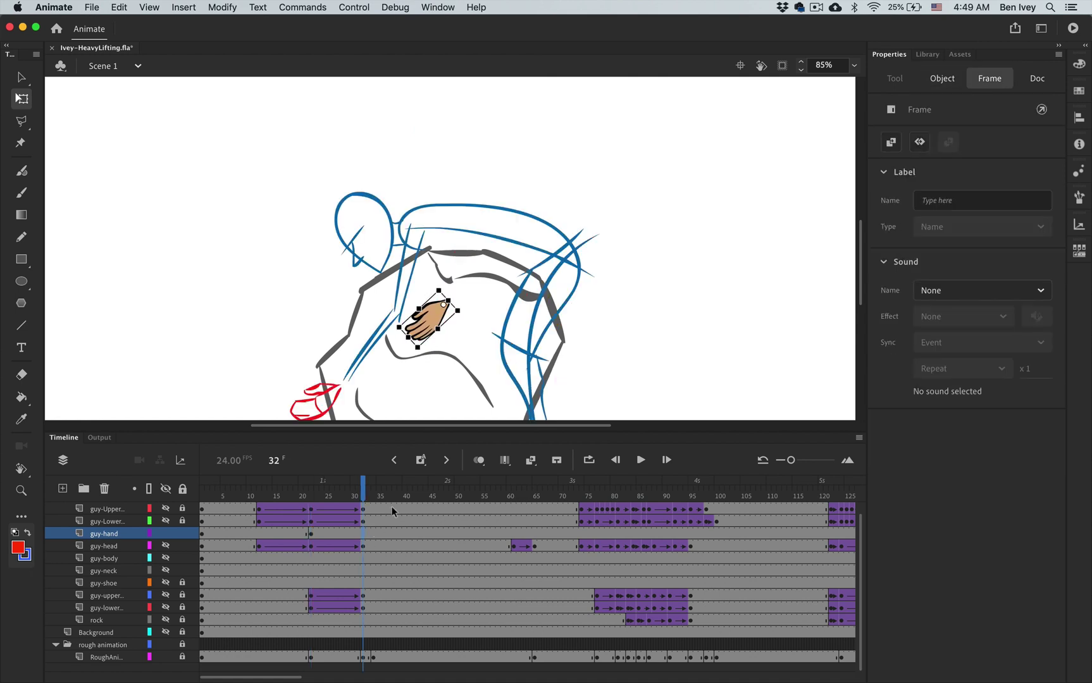
pyautogui.scroll(-3, 431, 389)
pyautogui.hscroll(-3, 431, 389)
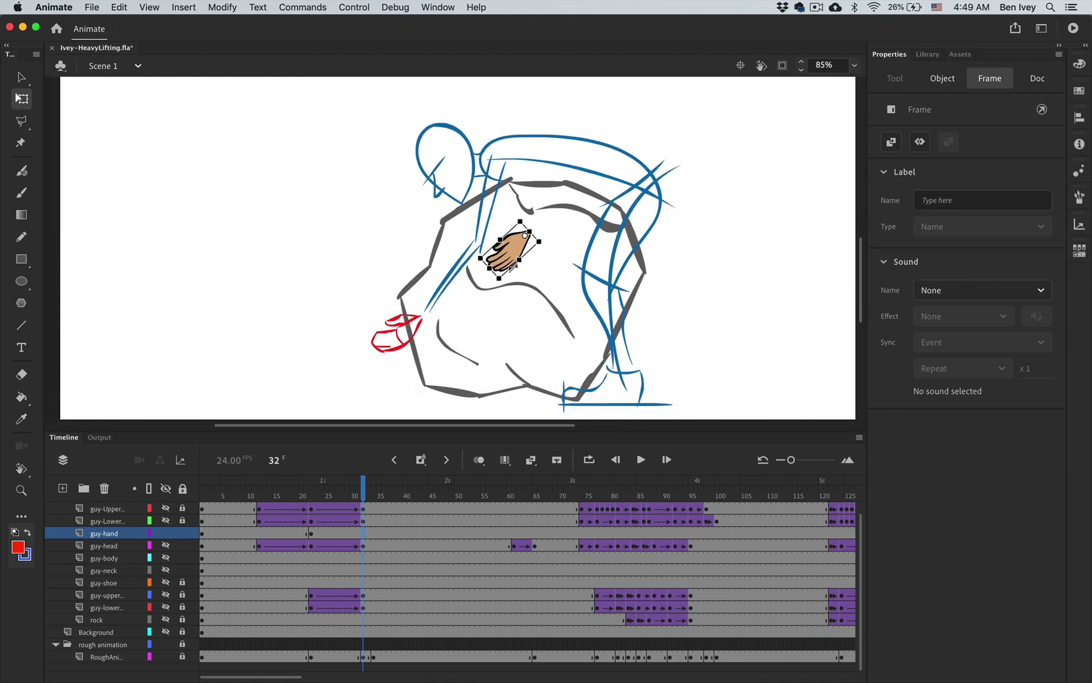
pyautogui.moveTo(517, 256); pyautogui.dragTo(413, 329)
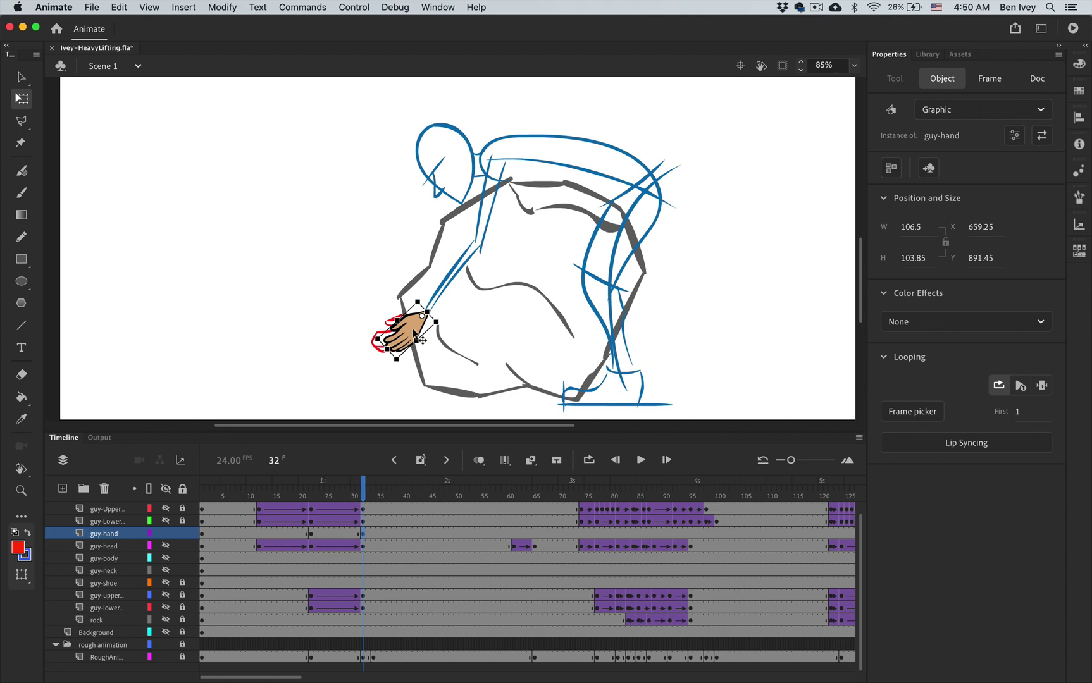
# Step: Insert a keyframe at frame 34 on the guy-hand layer and delete the open hand from it
pyautogui.press('.')
pyautogui.press('.')
pyautogui.press(',')
pyautogui.press('super+equal')
pyautogui.press('.')
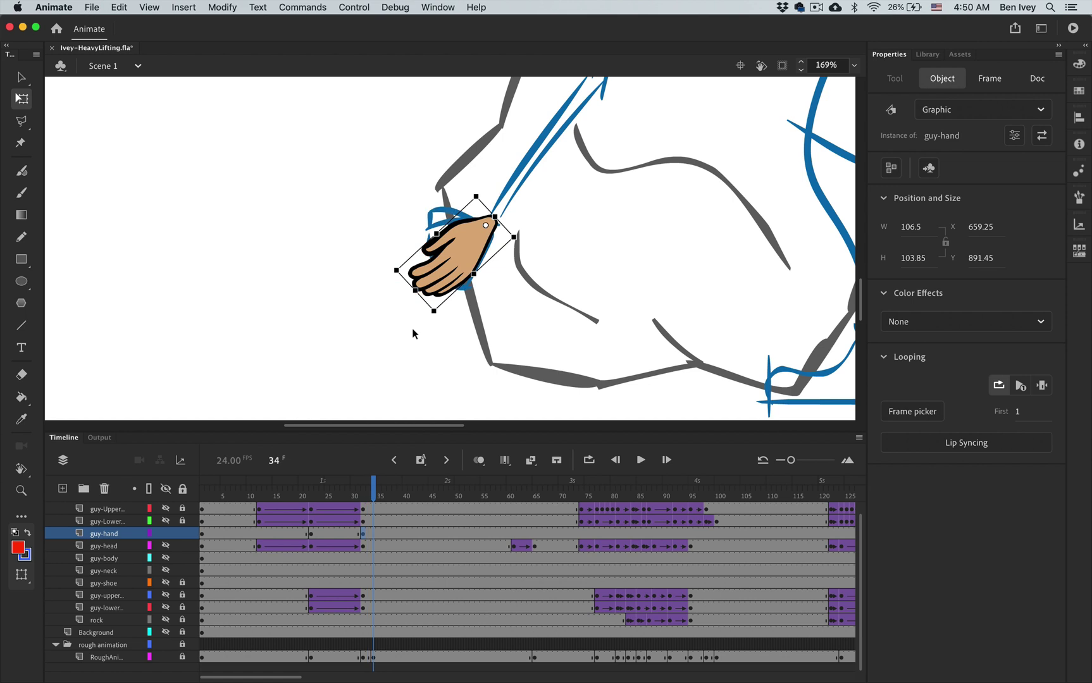
pyautogui.press(',')
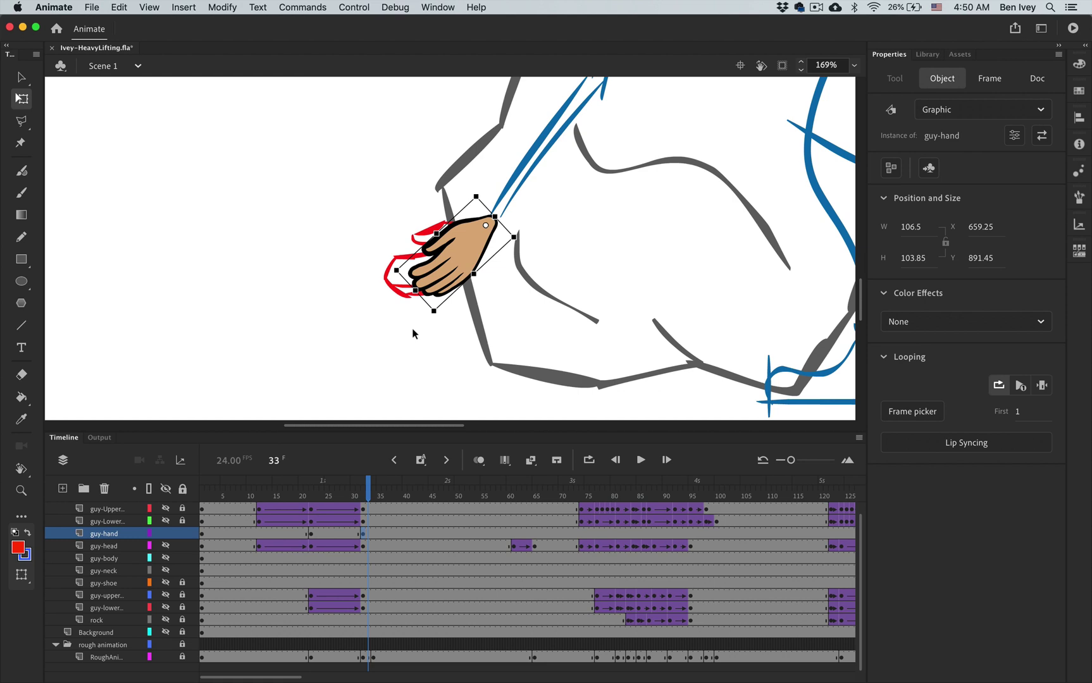
pyautogui.press('.')
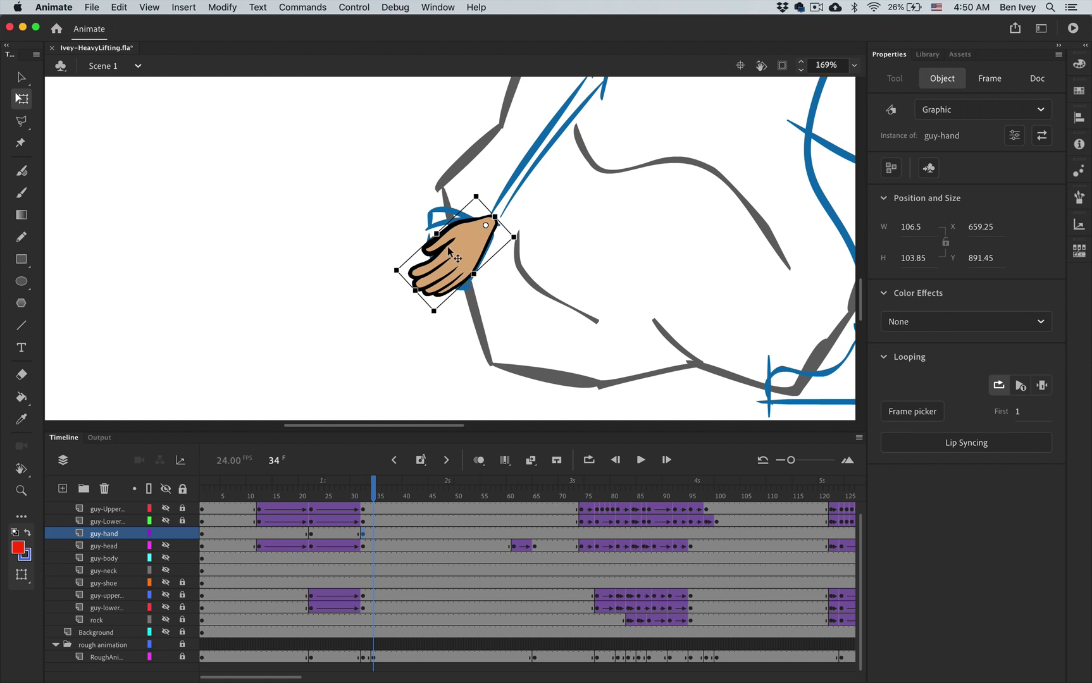
pyautogui.press('F7')
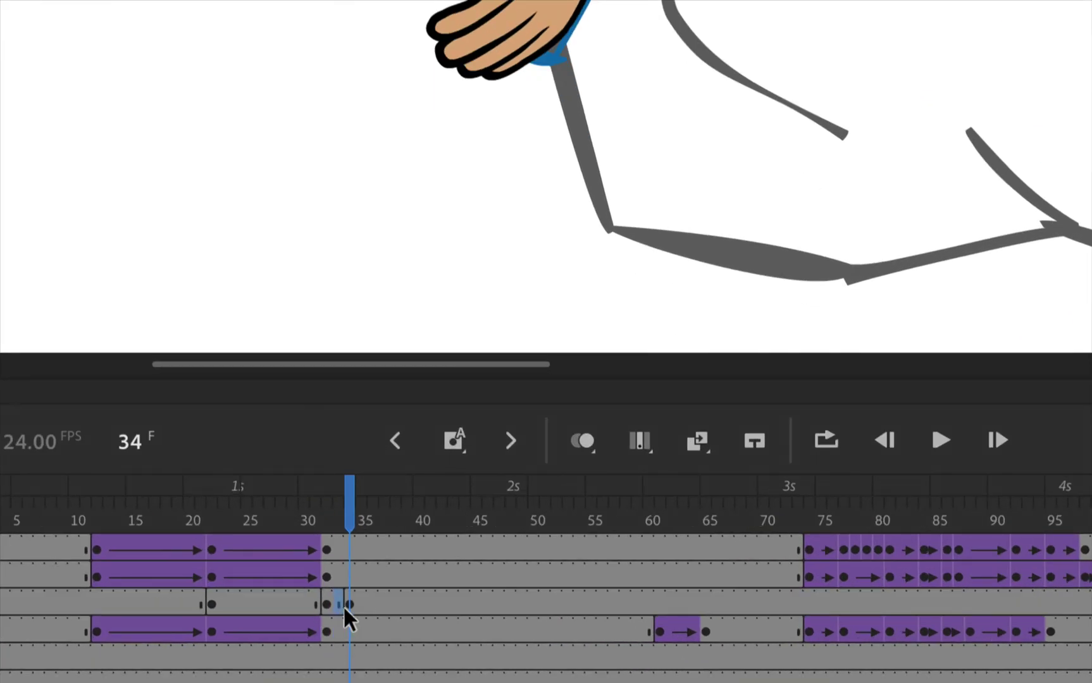
pyautogui.click(346, 603)
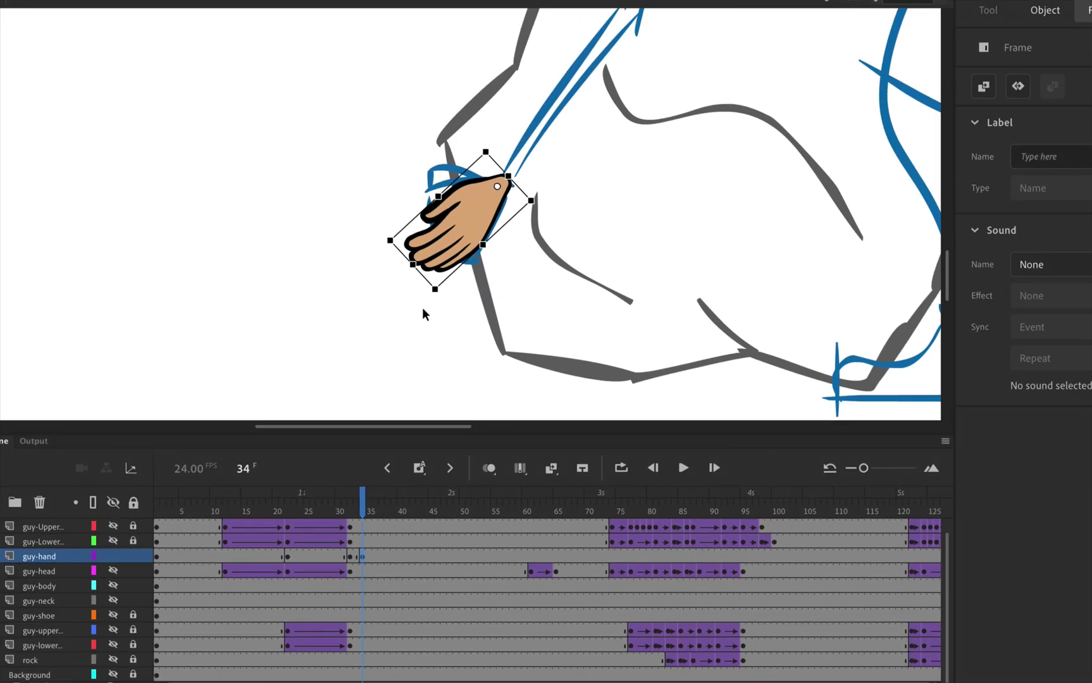
pyautogui.press('Delete')
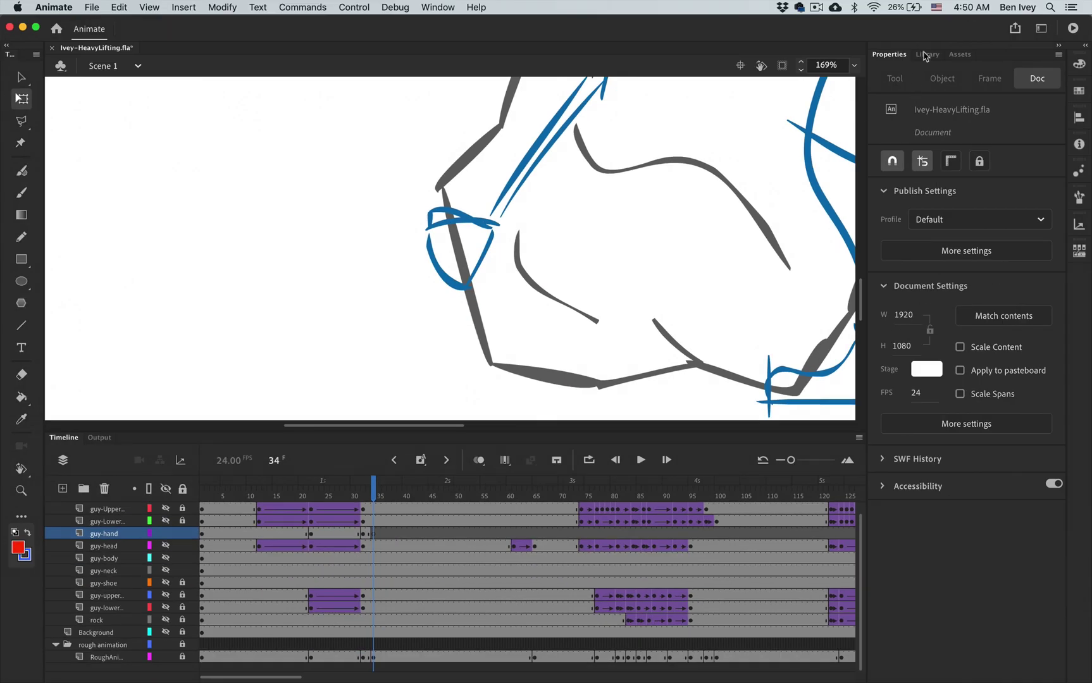
# Step: Duplicate the guy-hand symbol in the library as a graphic named guy-hand closed
pyautogui.click(927, 54)
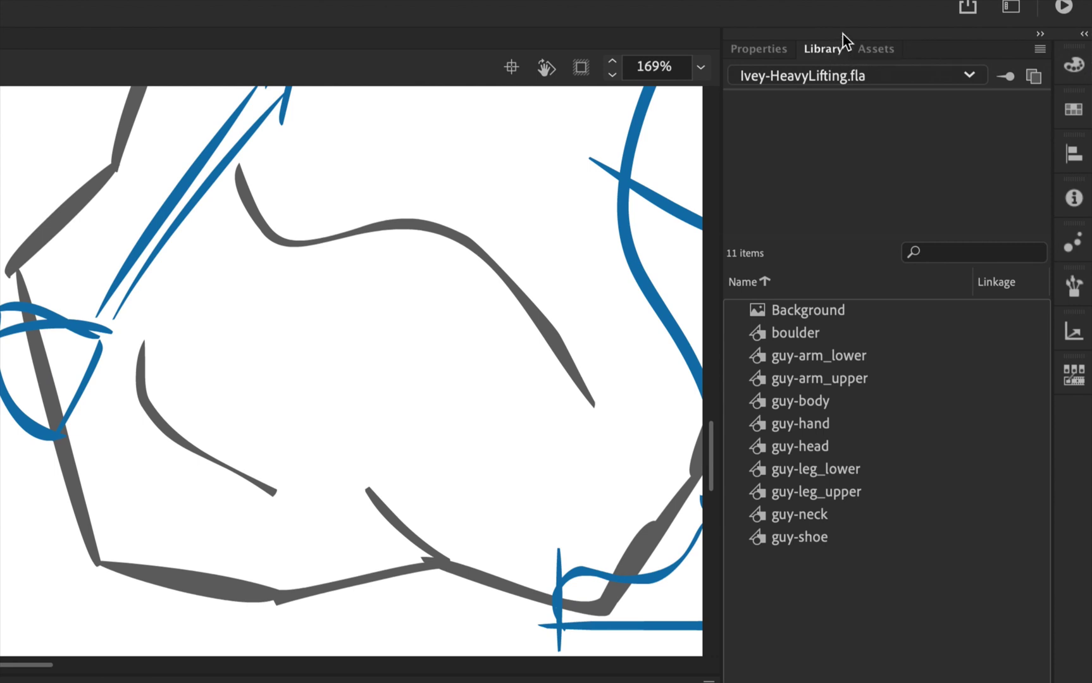
pyautogui.click(816, 431)
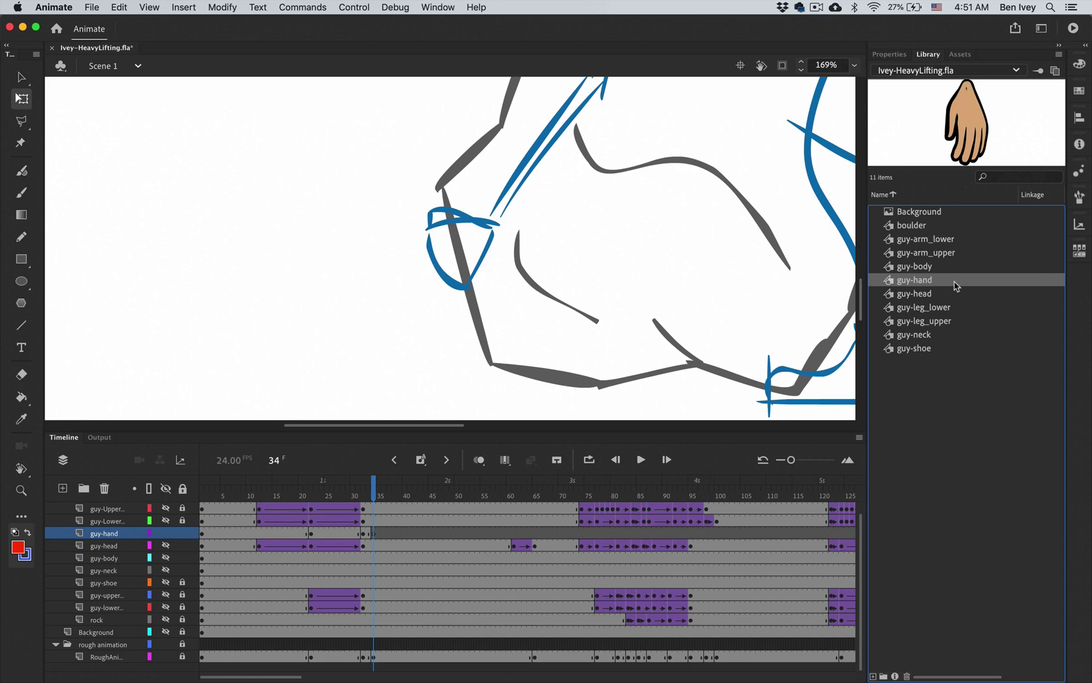
pyautogui.rightClick(952, 281)
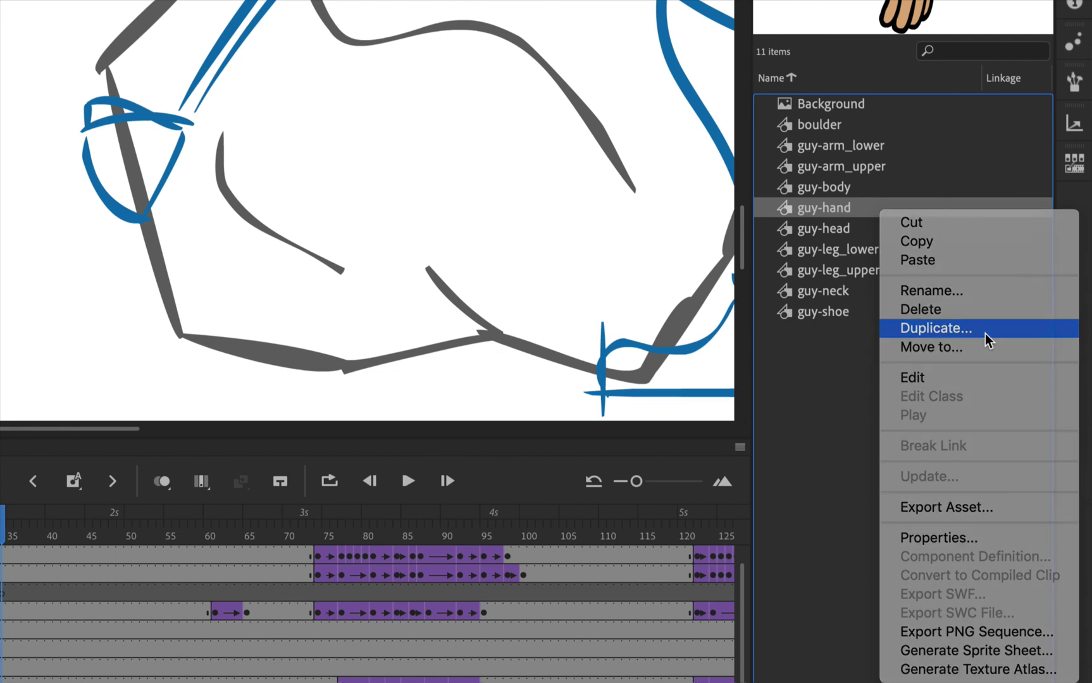
pyautogui.click(987, 328)
pyautogui.moveTo(242, 83); pyautogui.dragTo(653, 168)
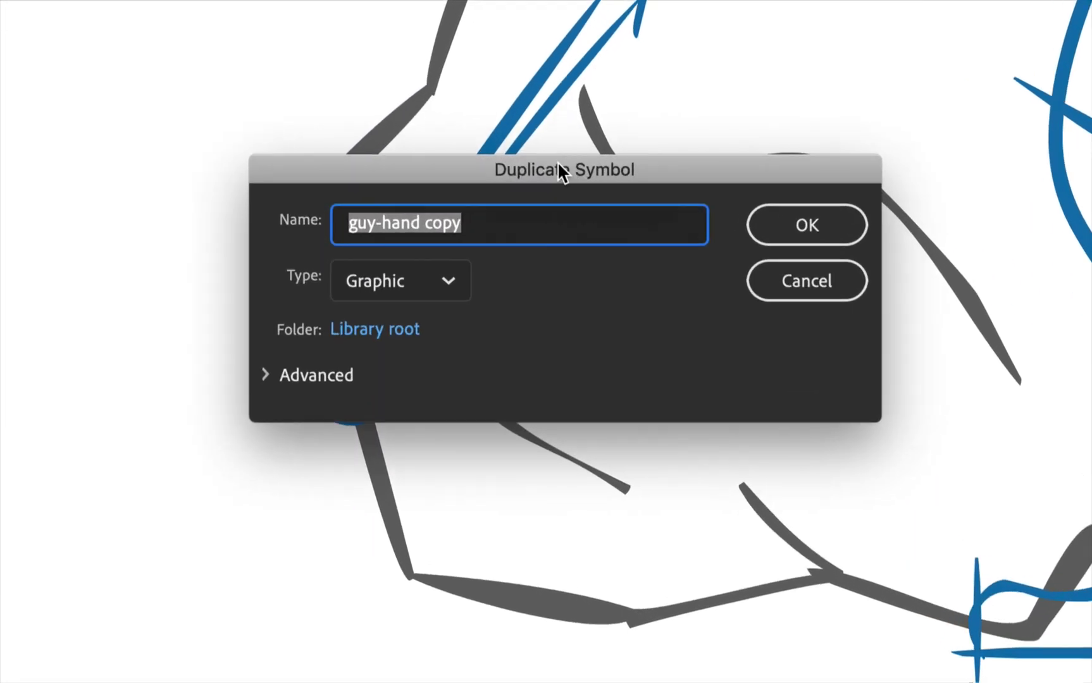
pyautogui.doubleClick(507, 191)
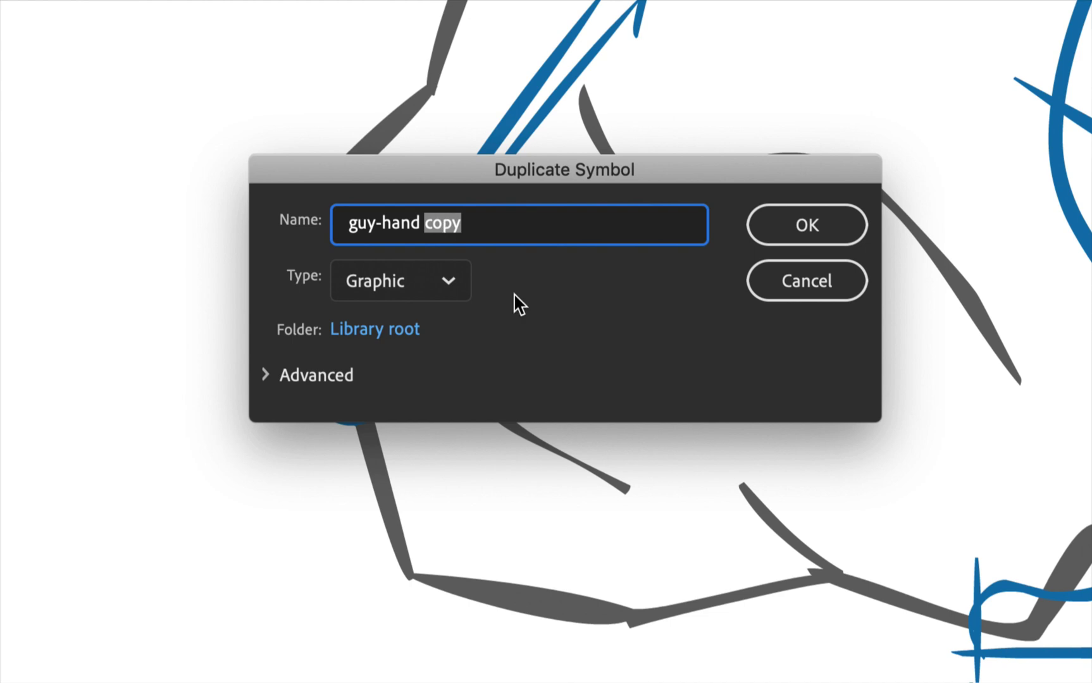
pyautogui.write('closed')
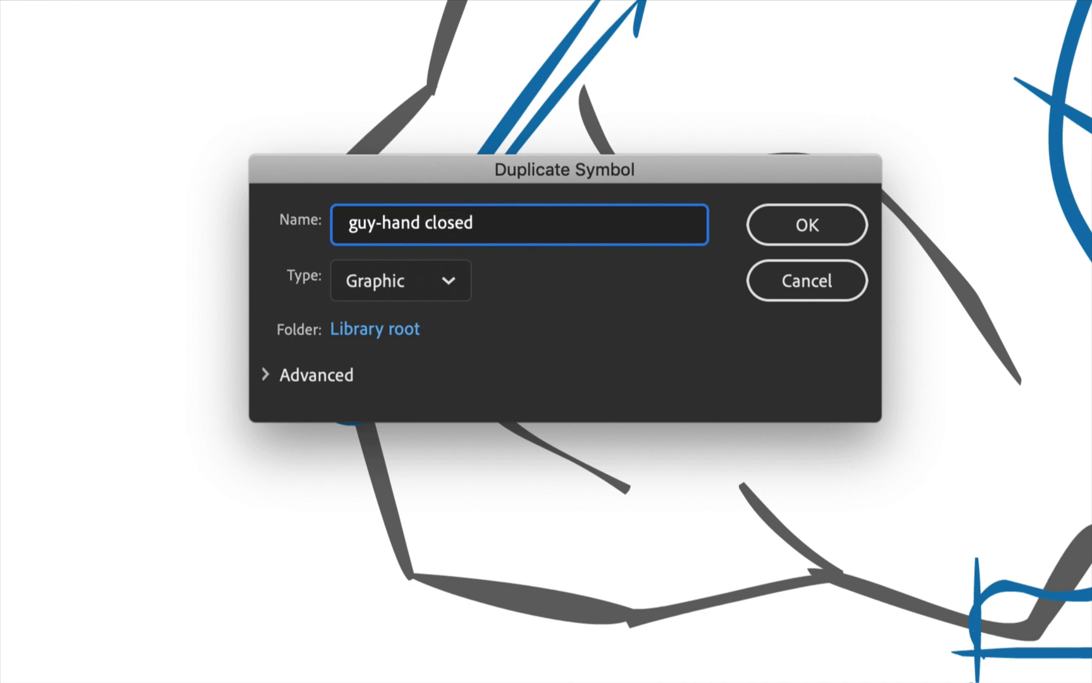
pyautogui.click(805, 226)
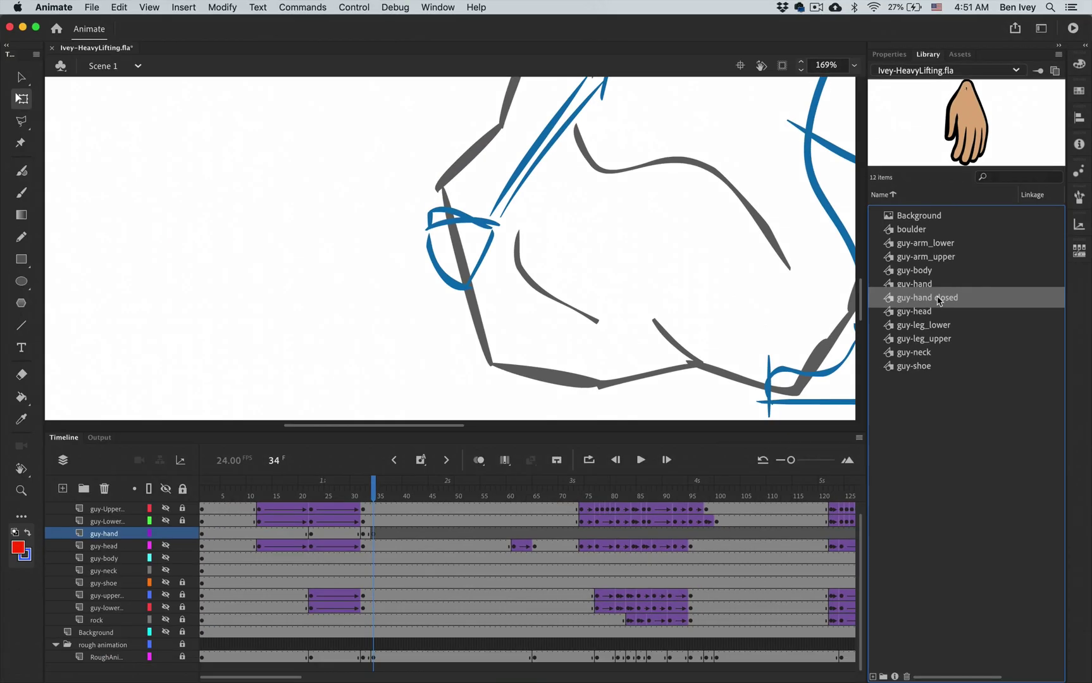
# Step: Place guy-hand closed on the stage at frame 34, set its pivot at the wrist, and rotate it over the blue sketched hand
pyautogui.moveTo(891, 322); pyautogui.dragTo(18, 226)
pyautogui.moveTo(496, 252); pyautogui.dragTo(487, 238)
pyautogui.moveTo(505, 287)
pyautogui.mouseDown()
pyautogui.moveTo(484, 287)
pyautogui.moveTo(504, 286)
pyautogui.mouseUp()
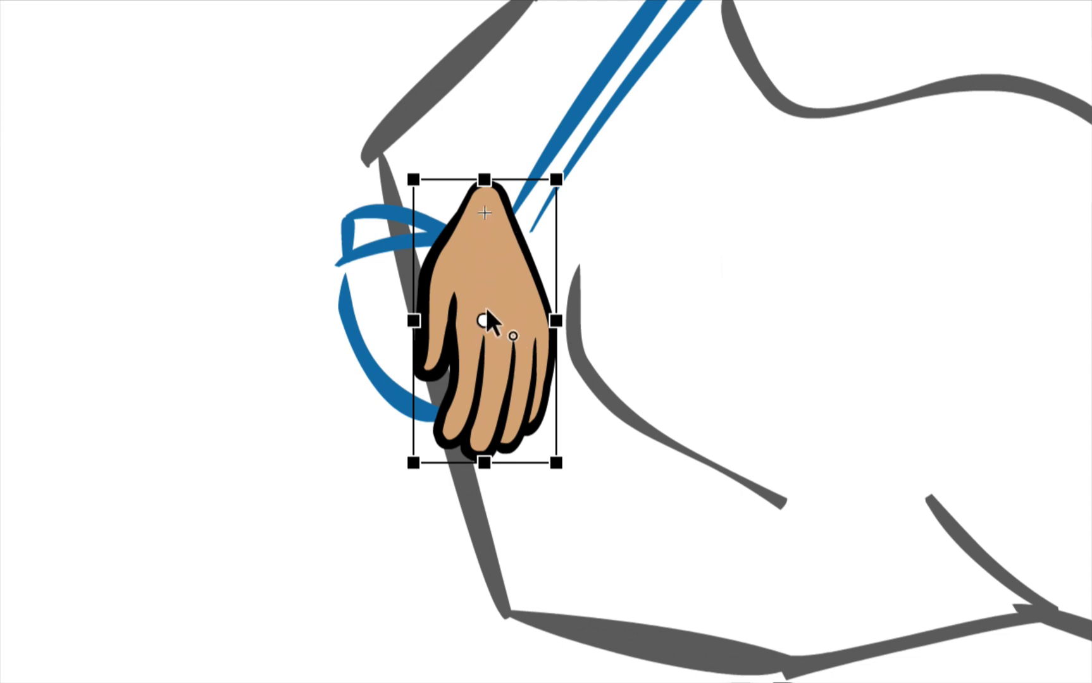
pyautogui.moveTo(483, 320)
pyautogui.mouseDown()
pyautogui.moveTo(487, 336)
pyautogui.moveTo(495, 322)
pyautogui.mouseUp()
pyautogui.moveTo(568, 467); pyautogui.dragTo(325, 358)
pyautogui.moveTo(409, 237); pyautogui.dragTo(415, 281)
pyautogui.moveTo(277, 431); pyautogui.dragTo(306, 457)
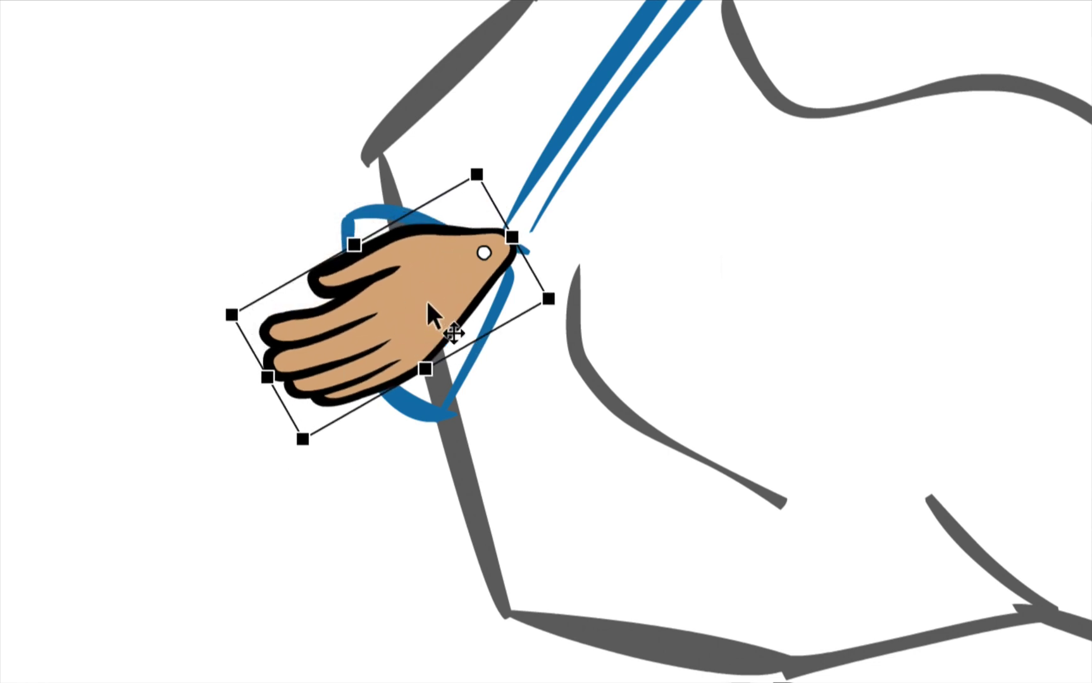
# Step: Open the drawing object inside the guy-hand closed symbol and delete all of the open-hand artwork
pyautogui.doubleClick(430, 316)
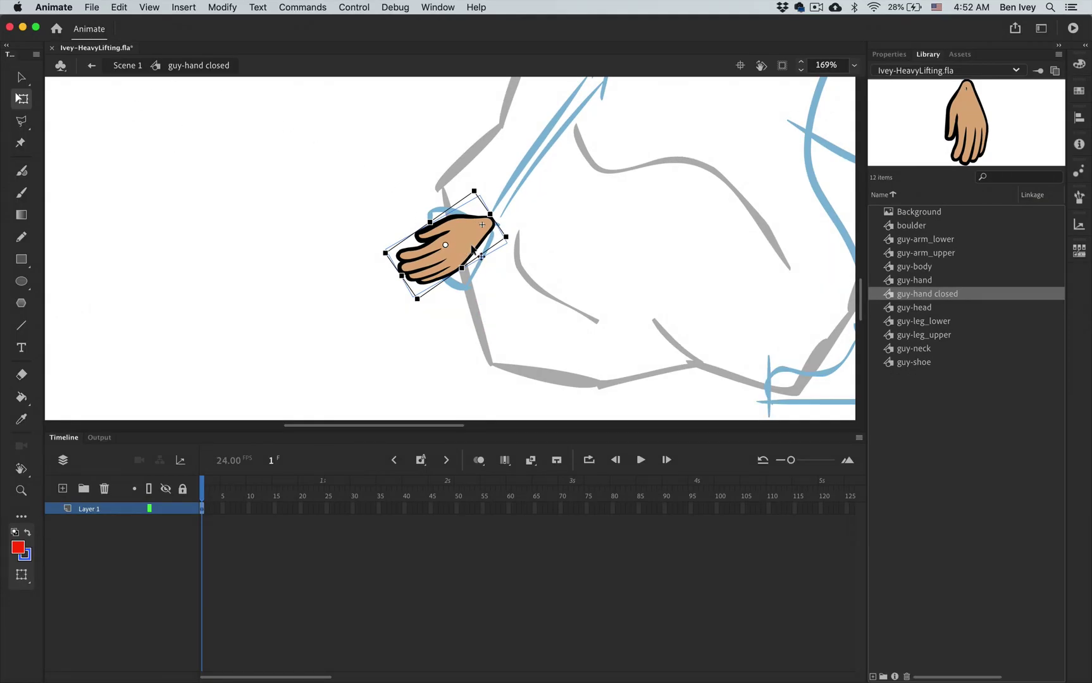
pyautogui.click(495, 300)
pyautogui.click(465, 250)
pyautogui.doubleClick(465, 250)
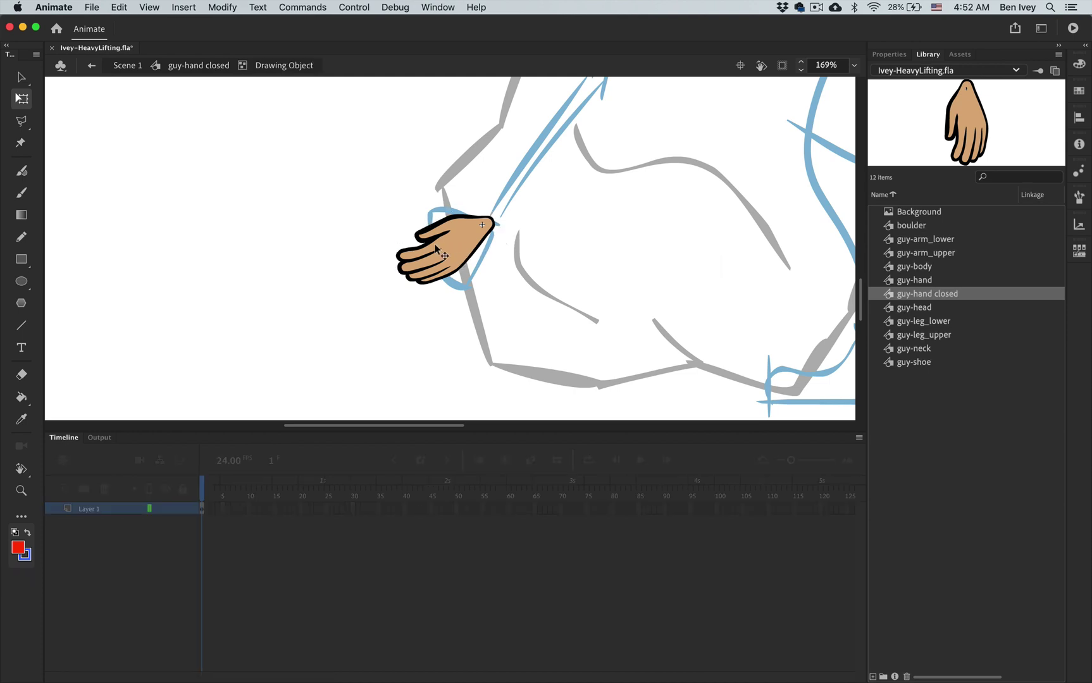
pyautogui.click(21, 77)
pyautogui.click(445, 251)
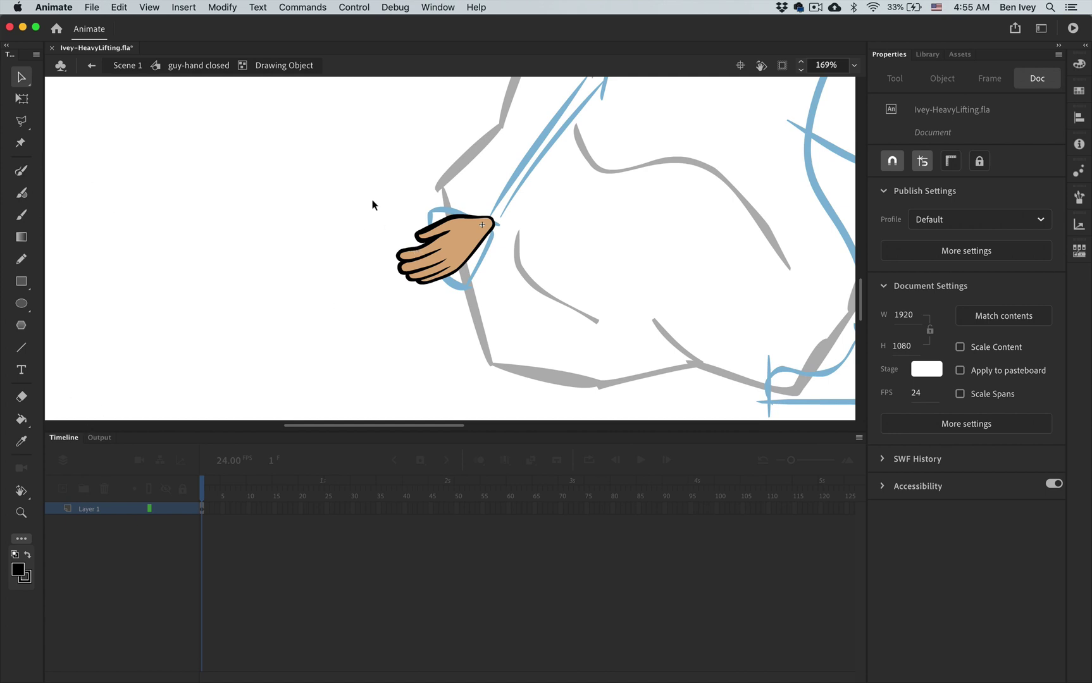
pyautogui.moveTo(377, 178)
pyautogui.mouseDown()
pyautogui.moveTo(468, 305)
pyautogui.moveTo(520, 334)
pyautogui.mouseUp()
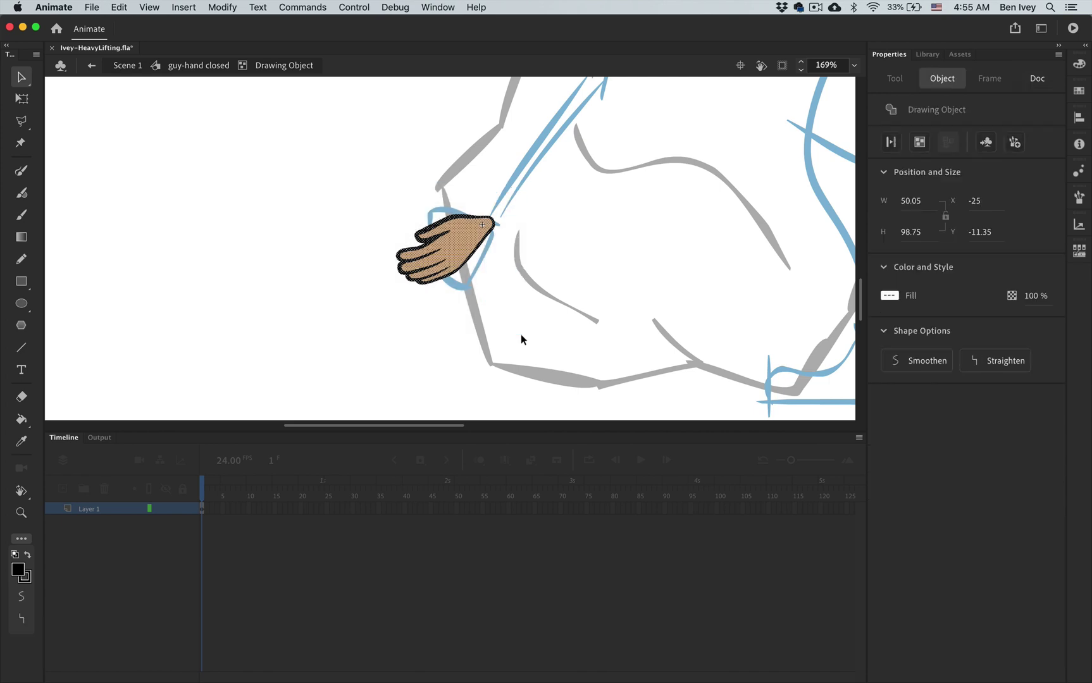
pyautogui.press('Delete')
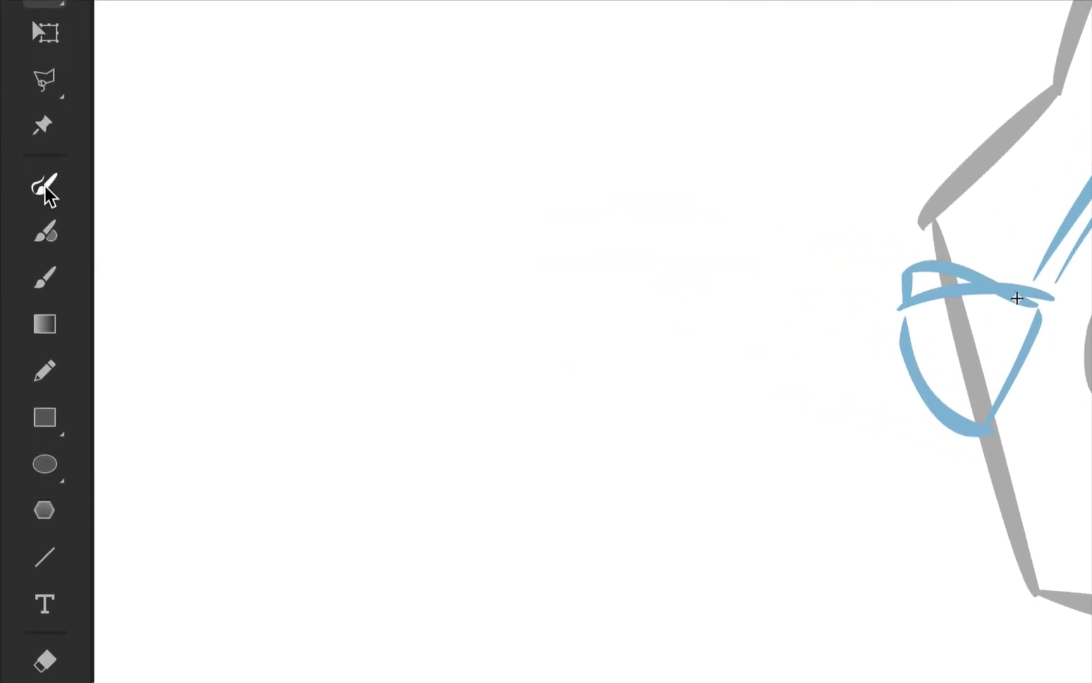
# Step: Set up the Paint Brush with a black stroke and a stroke size of 5, undoing the trial stroke
pyautogui.click(46, 188)
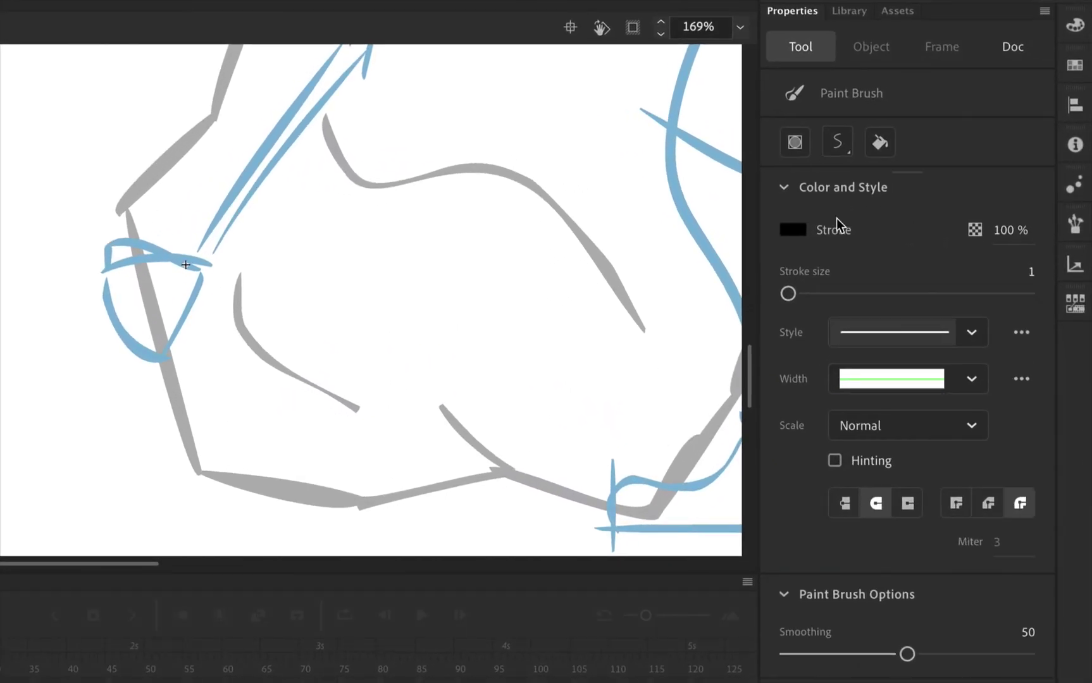
pyautogui.click(793, 229)
pyautogui.click(505, 286)
pyautogui.moveTo(789, 294); pyautogui.dragTo(801, 300)
pyautogui.moveTo(576, 201)
pyautogui.mouseDown()
pyautogui.moveTo(558, 247)
pyautogui.moveTo(560, 303)
pyautogui.mouseUp()
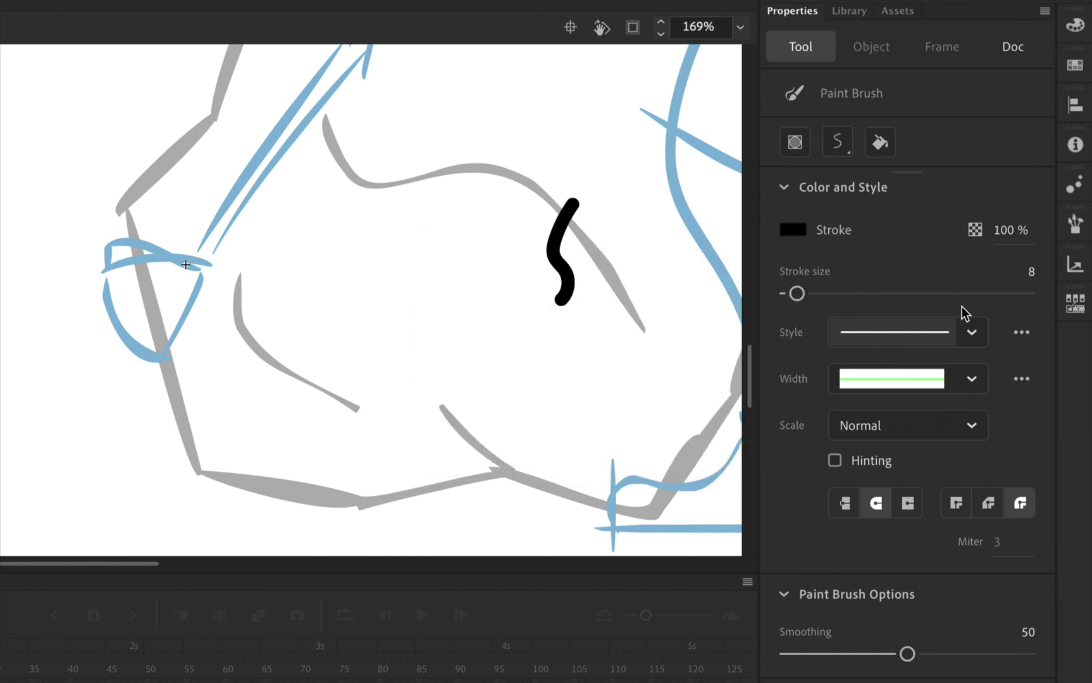
pyautogui.hotkey('ctrl', 'z')
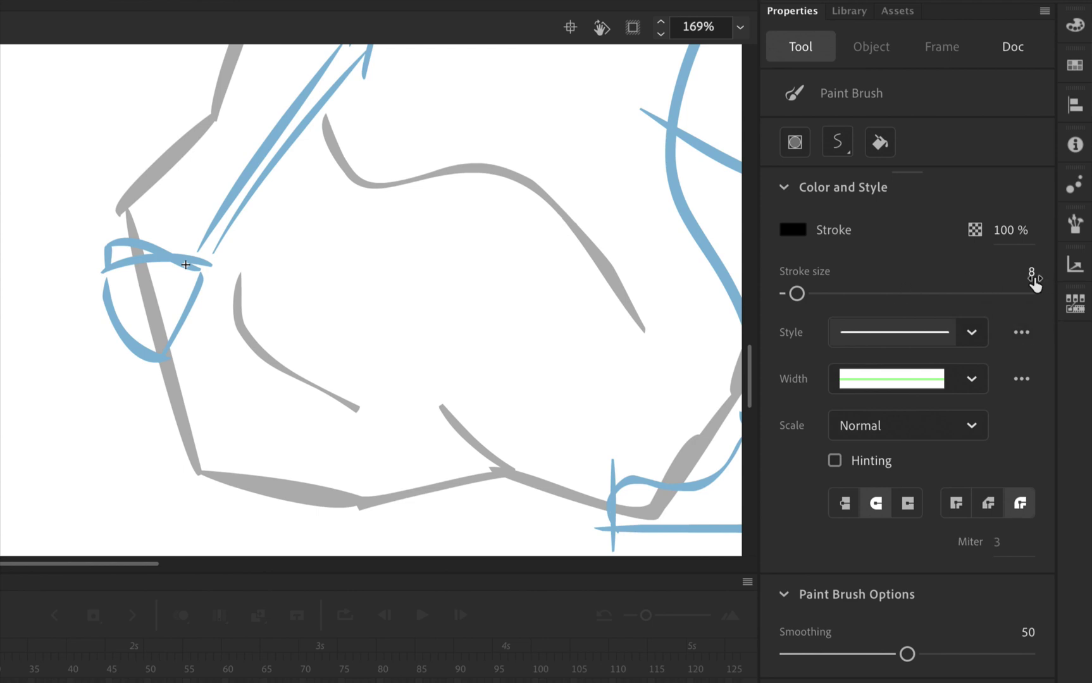
pyautogui.click(1033, 280)
pyautogui.write('6')
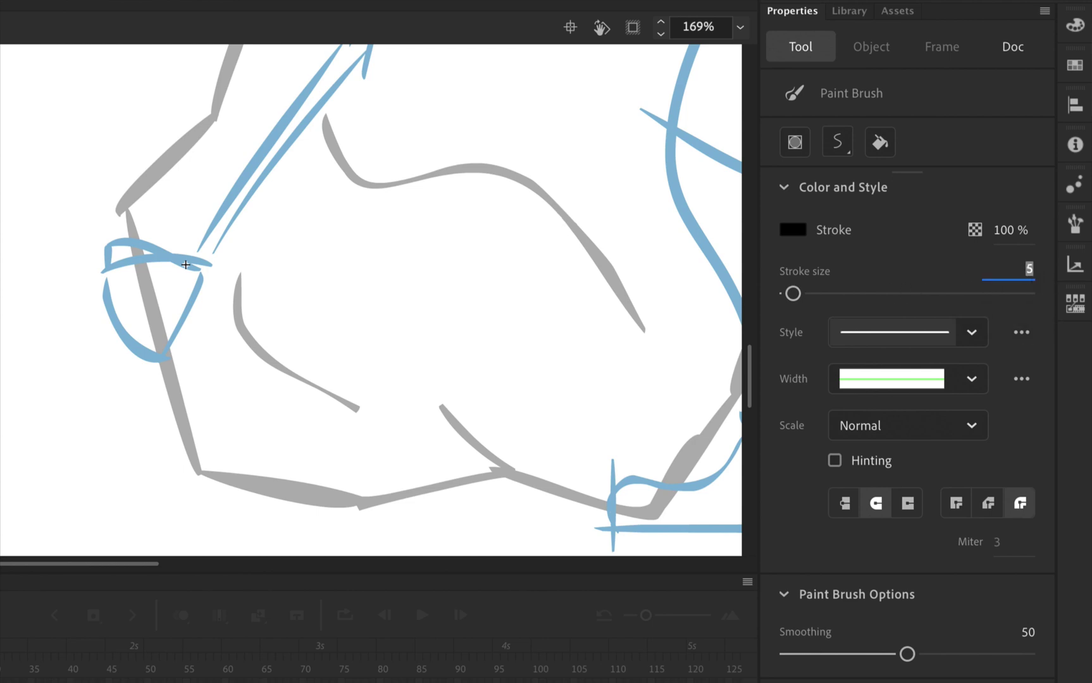
# Step: Give the brush the width profile that tapers at both ends, try it on the stage, and delete the test strokes
pyautogui.moveTo(661, 170); pyautogui.dragTo(636, 286)
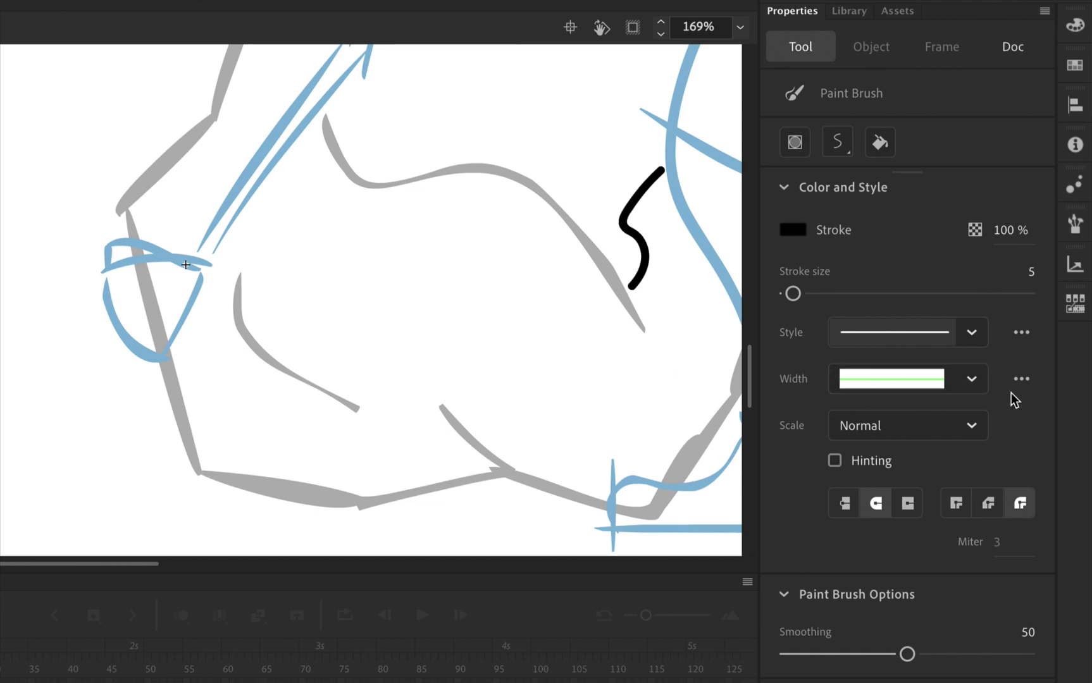
pyautogui.click(974, 381)
pyautogui.click(897, 433)
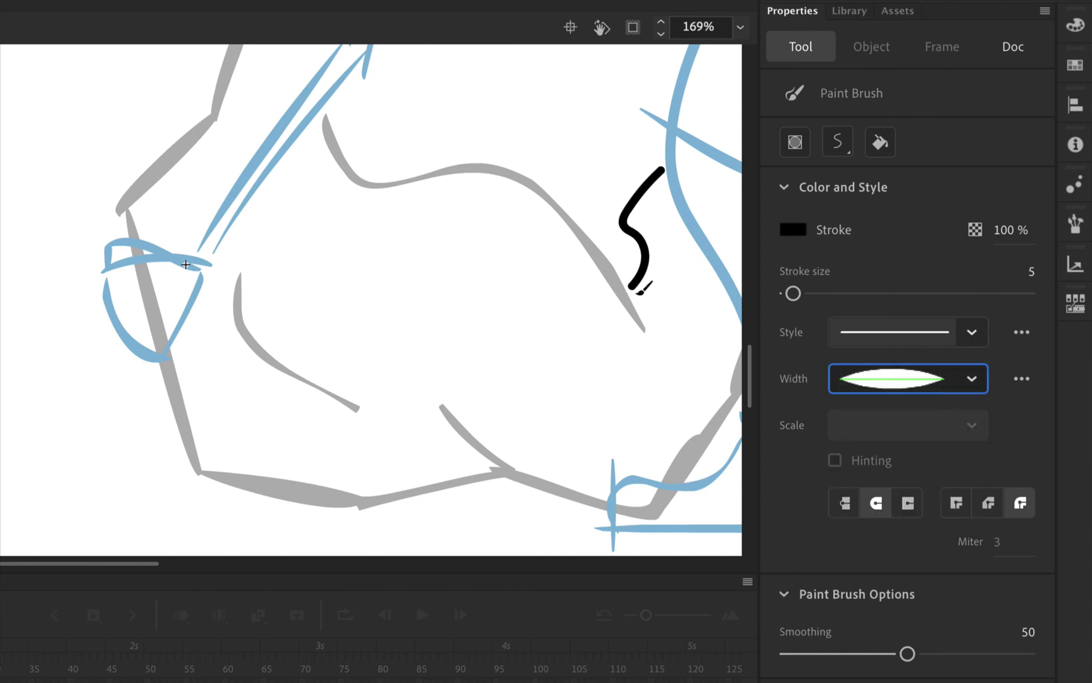
pyautogui.moveTo(556, 181); pyautogui.dragTo(556, 259)
pyautogui.moveTo(510, 150)
pyautogui.mouseDown()
pyautogui.moveTo(609, 280)
pyautogui.moveTo(706, 371)
pyautogui.mouseUp()
pyautogui.press('Delete')
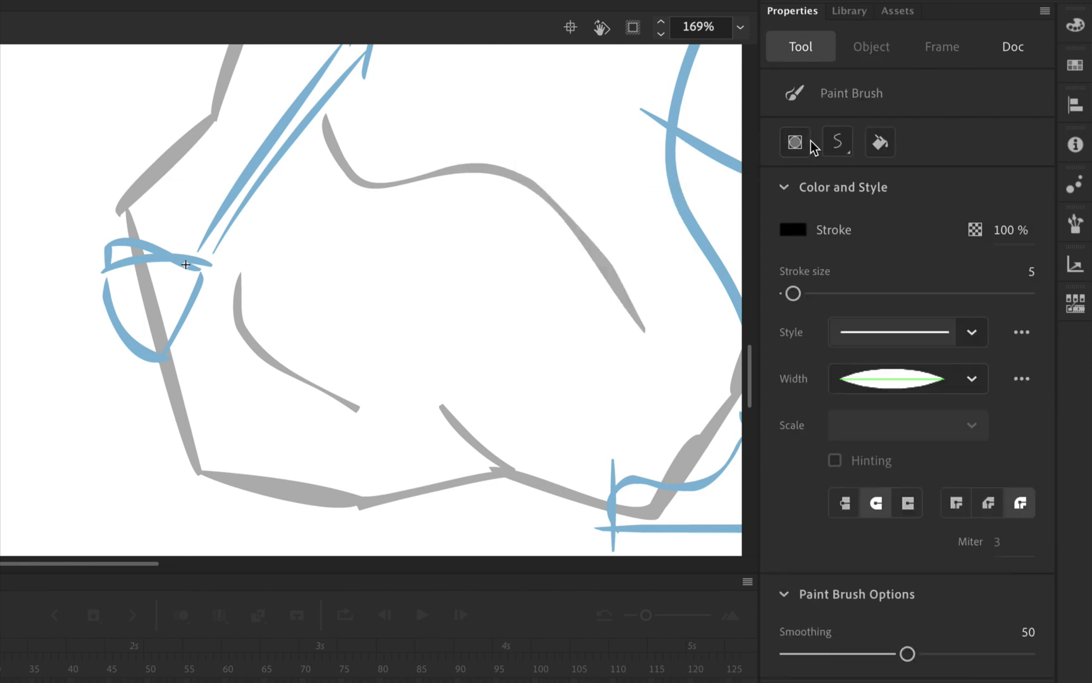
# Step: Paint the closed hand's black outline over the blue sketched hand, with a rounded fist and a thumb along its upper edge
pyautogui.click(792, 150)
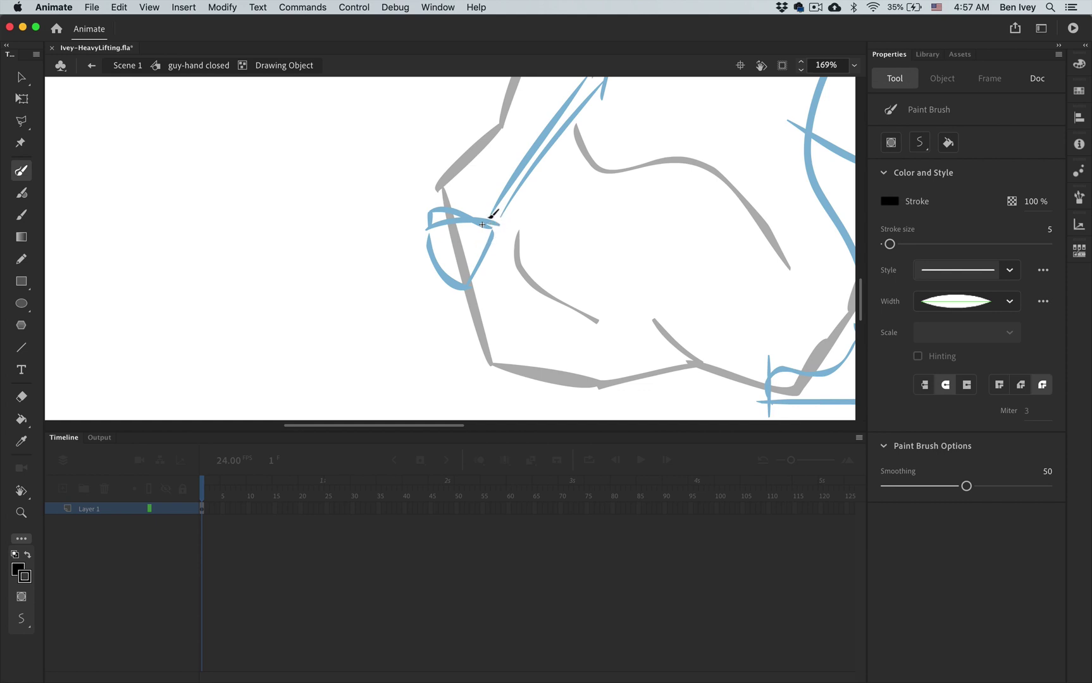
pyautogui.moveTo(491, 215)
pyautogui.mouseDown()
pyautogui.moveTo(434, 208)
pyautogui.moveTo(429, 223)
pyautogui.moveTo(443, 222)
pyautogui.moveTo(423, 234)
pyautogui.moveTo(442, 272)
pyautogui.moveTo(481, 274)
pyautogui.moveTo(486, 215)
pyautogui.mouseUp()
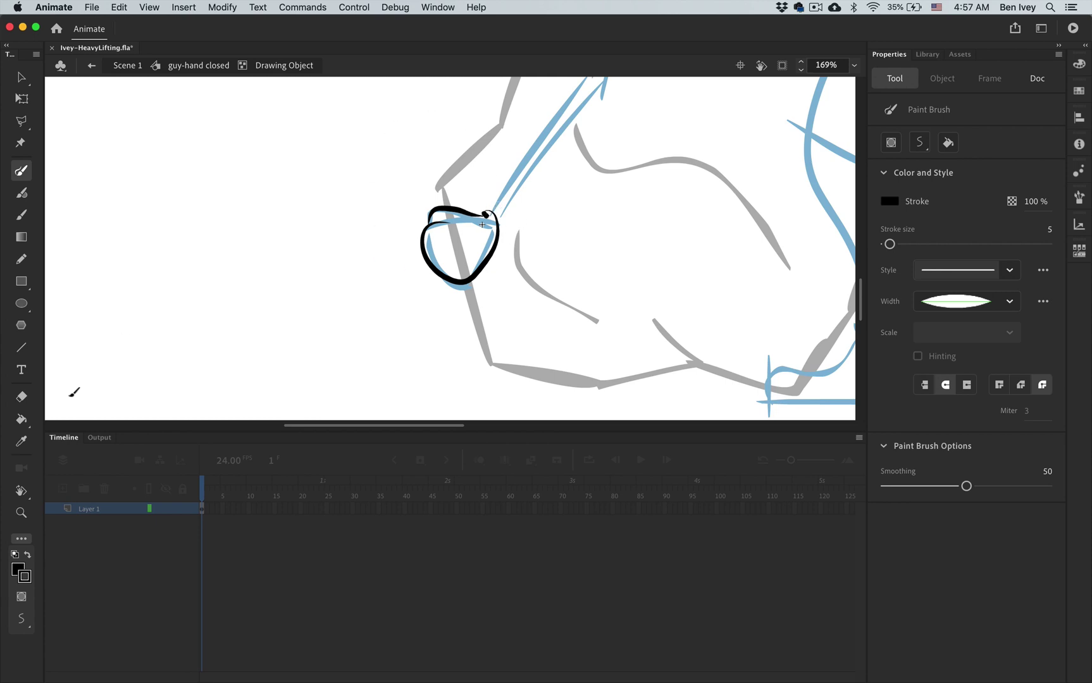
# Step: Switch to the Paint Bucket and choose pink from the default swatches as its fill color
pyautogui.click(21, 419)
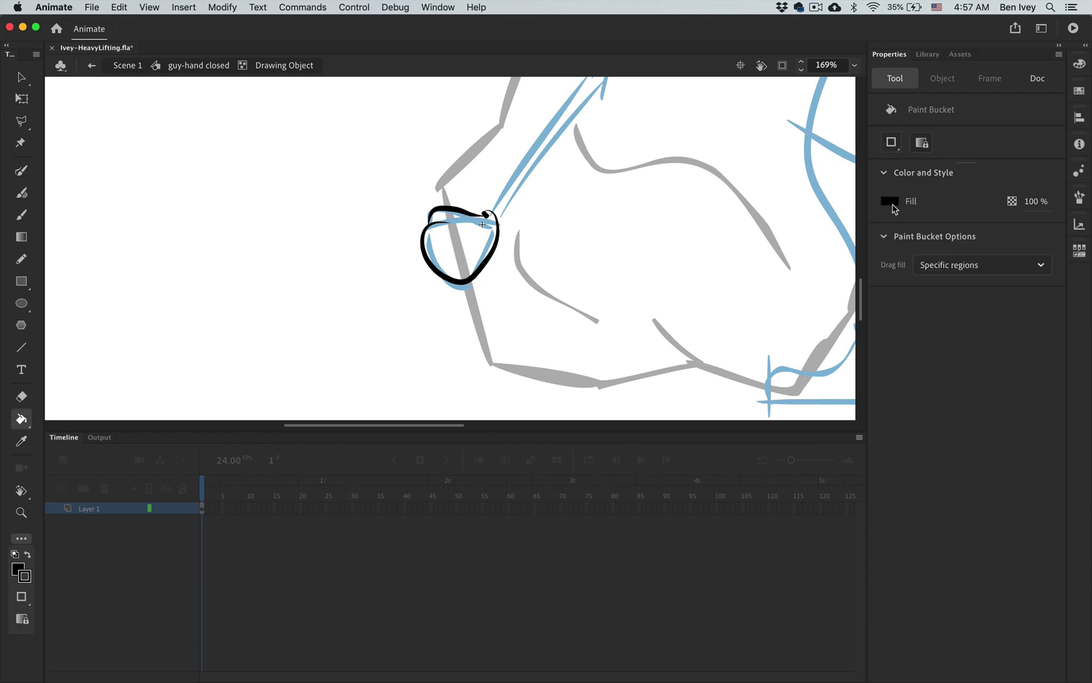
pyautogui.click(891, 202)
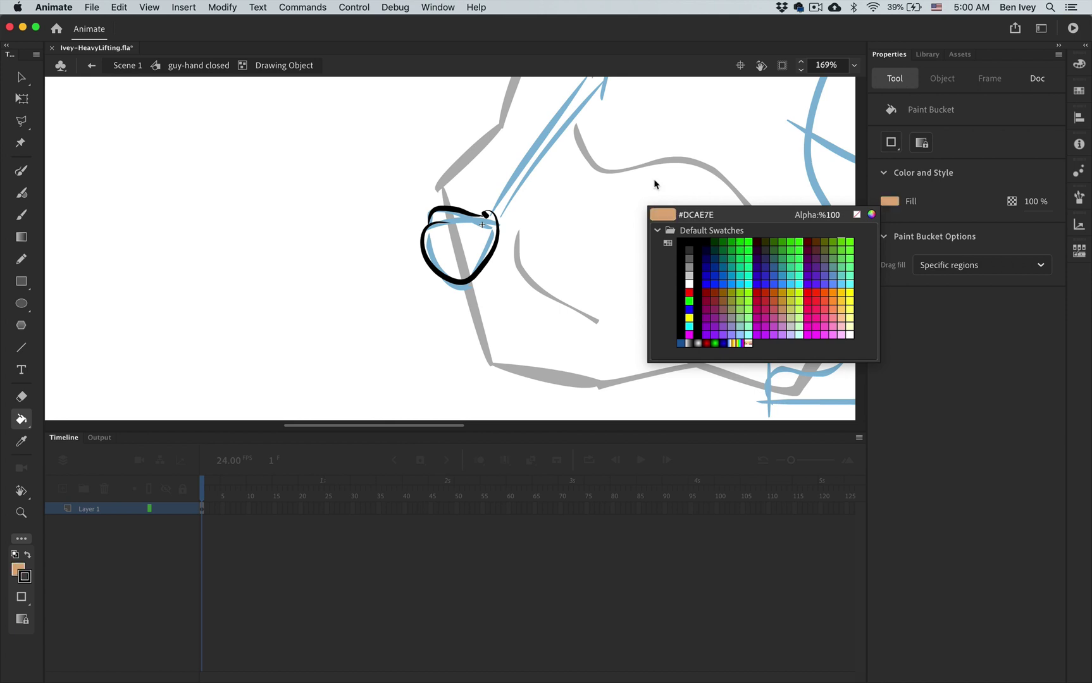
pyautogui.click(825, 310)
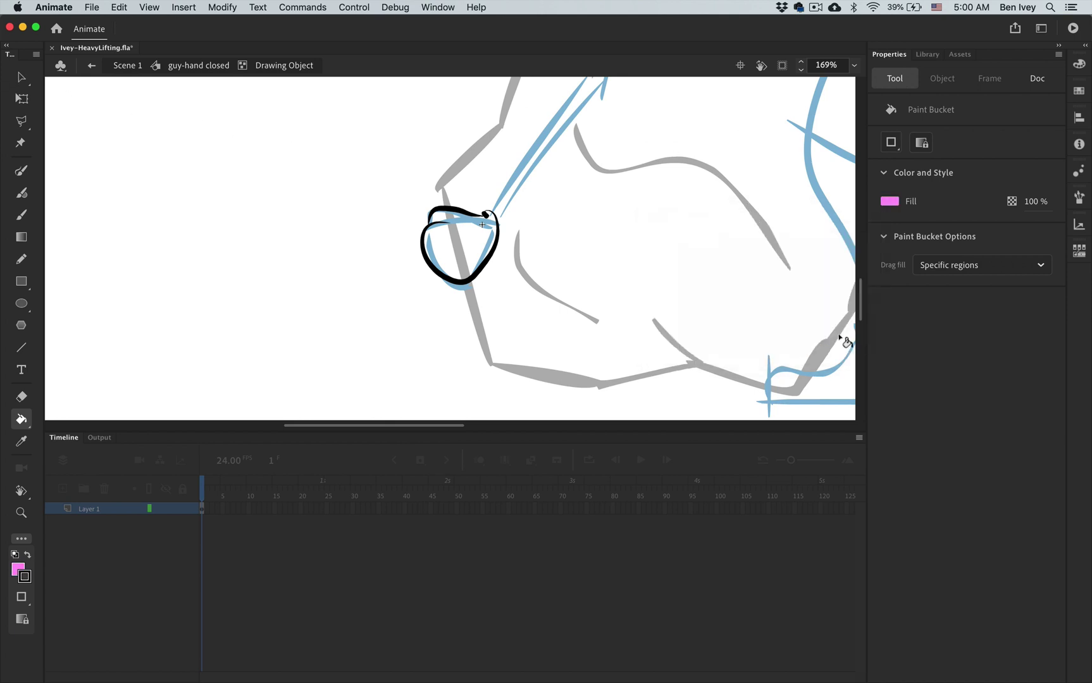
# Step: Place a guy-hand instance from the library on the empty stage area beside the closed-hand outline and deselect it
pyautogui.click(929, 55)
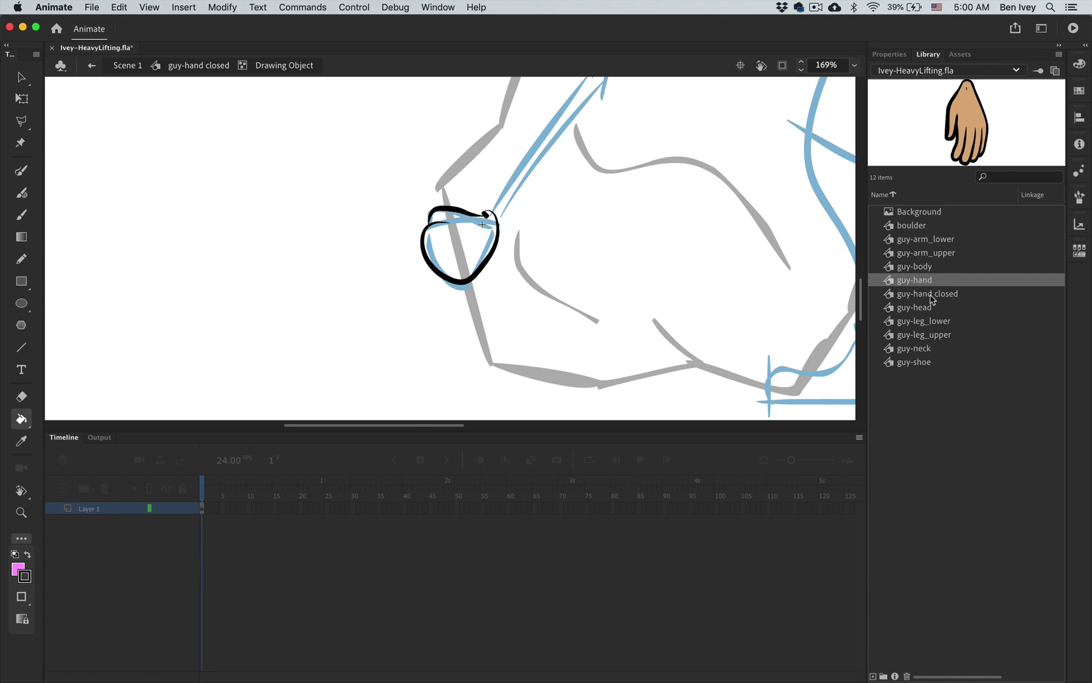
pyautogui.moveTo(919, 283)
pyautogui.mouseDown()
pyautogui.moveTo(656, 314)
pyautogui.moveTo(263, 219)
pyautogui.moveTo(272, 248)
pyautogui.mouseUp()
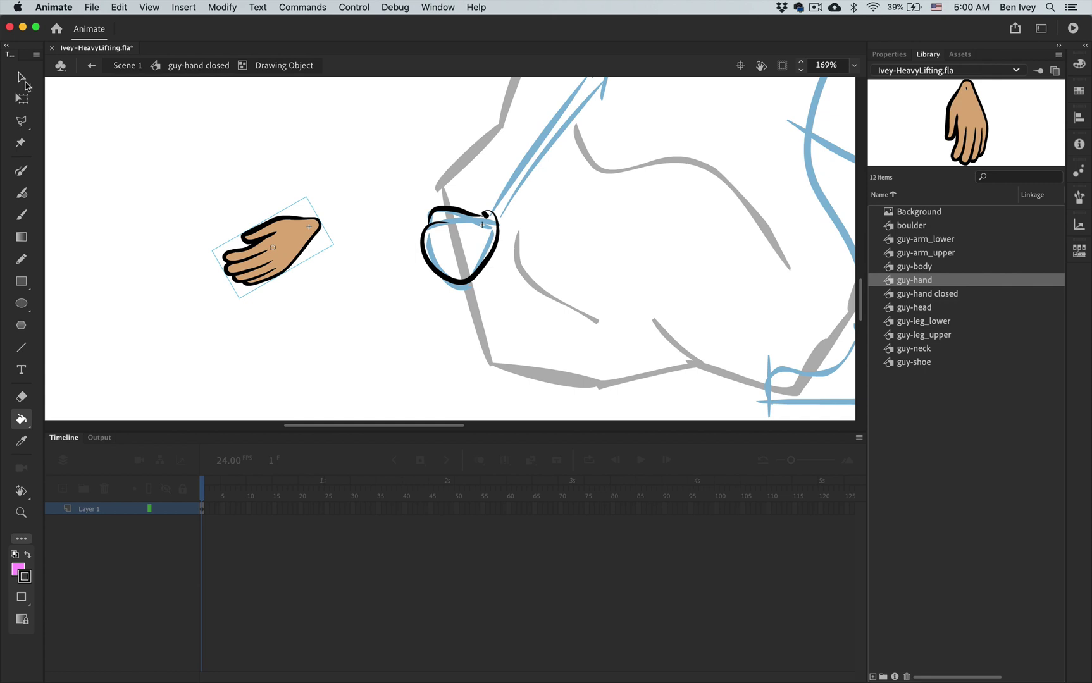
pyautogui.click(21, 76)
pyautogui.click(200, 166)
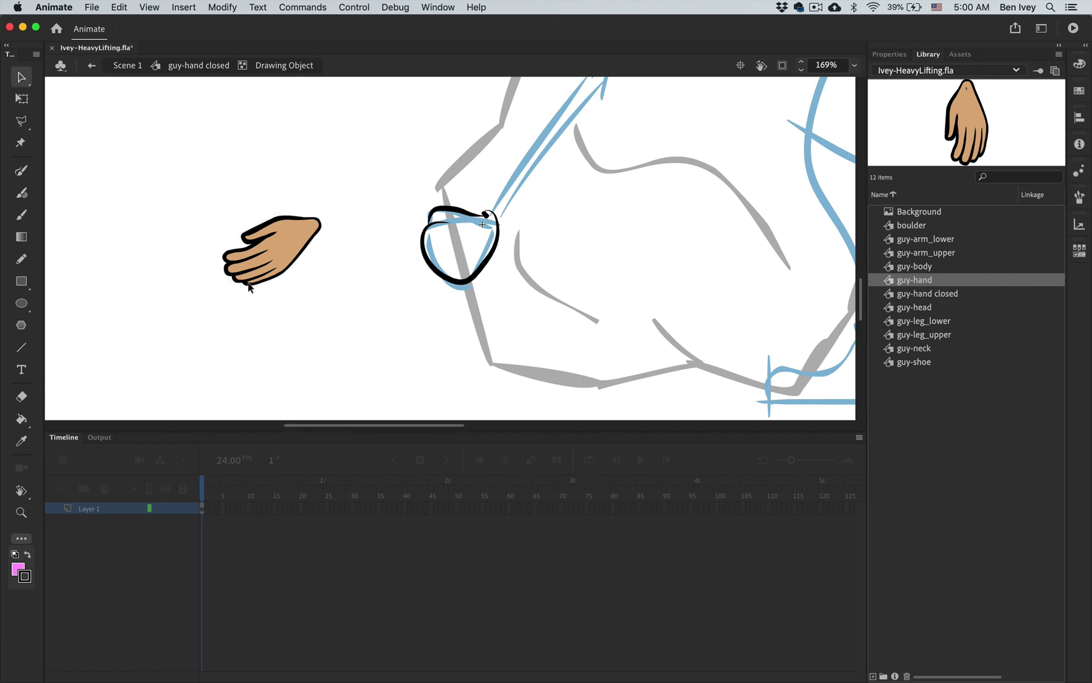
# Step: Set the Paint Bucket's fill color by sampling the tan skin of the reference guy-hand instance
pyautogui.click(22, 422)
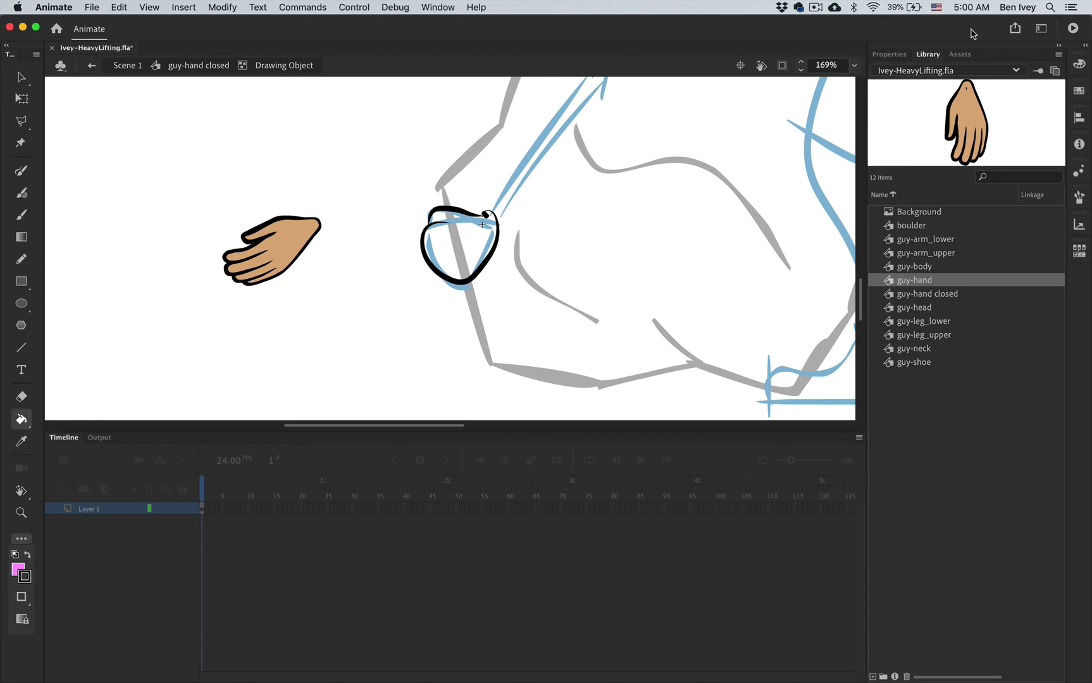
pyautogui.click(890, 55)
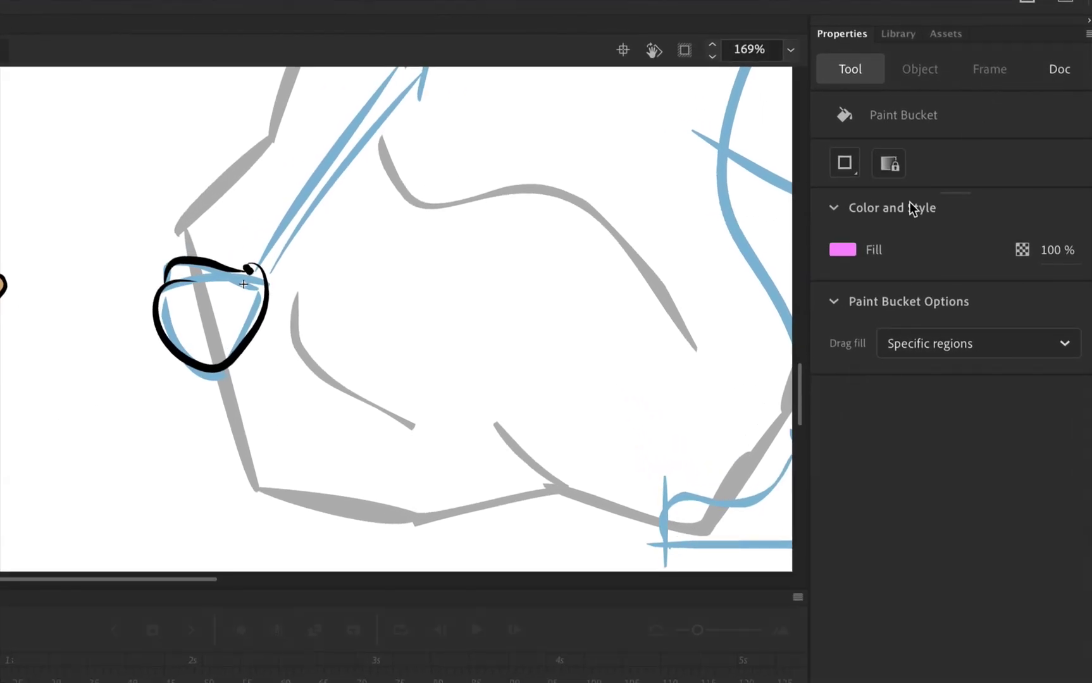
pyautogui.click(848, 250)
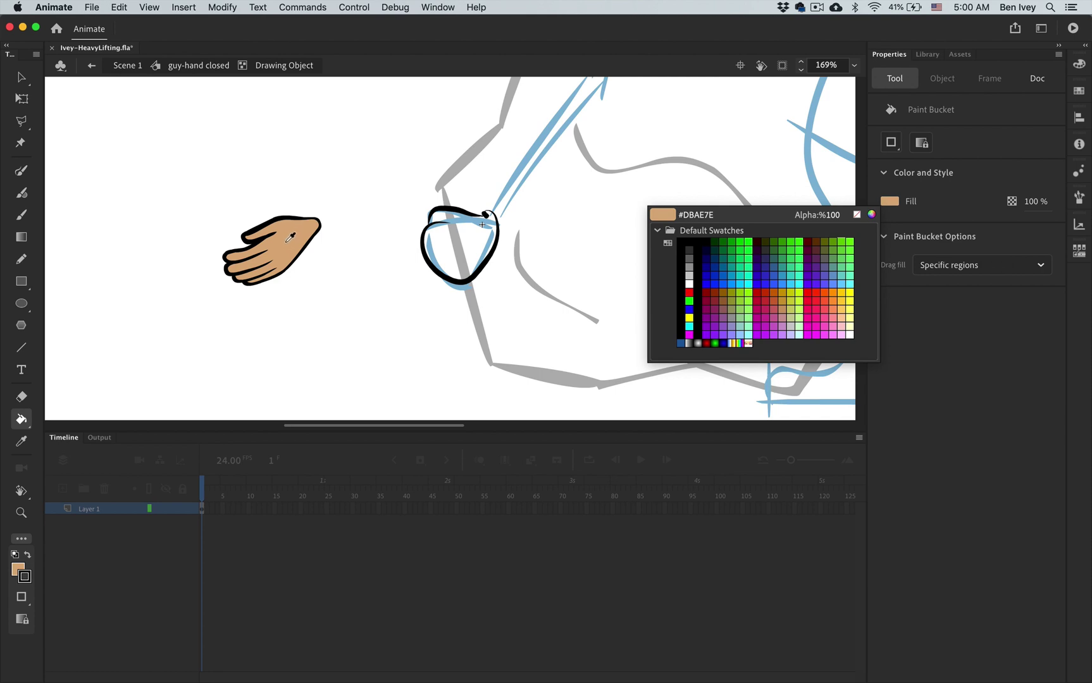
pyautogui.click(288, 239)
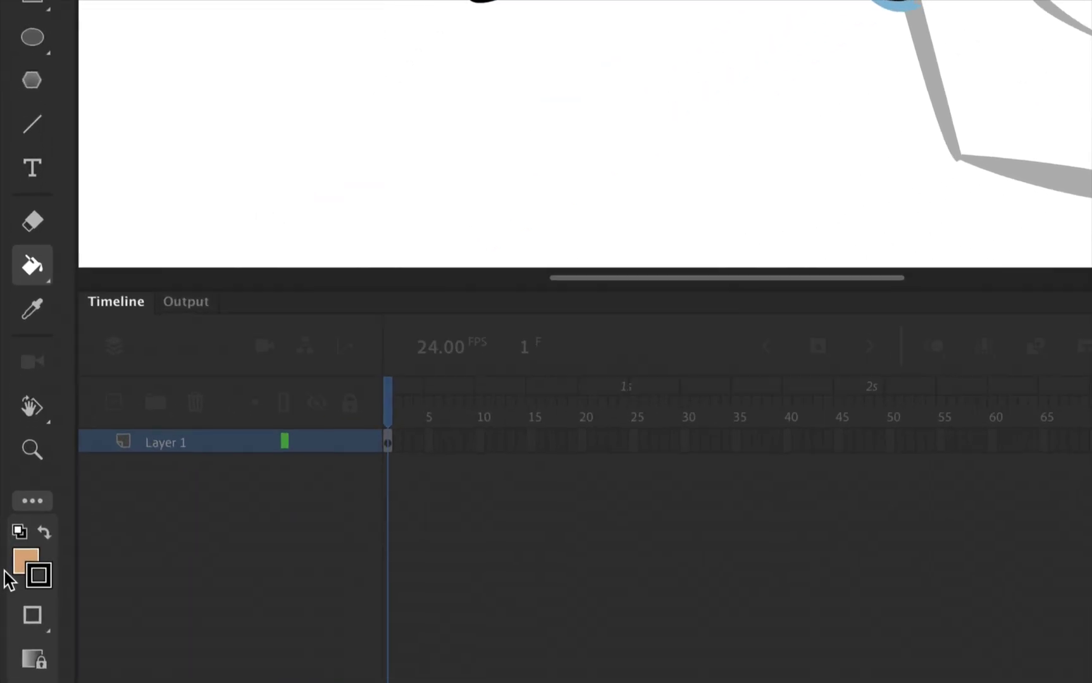
# Step: Turn on gap closing for the Paint Bucket and fill the closed hand's fist and thumb with the sampled skin color
pyautogui.click(47, 623)
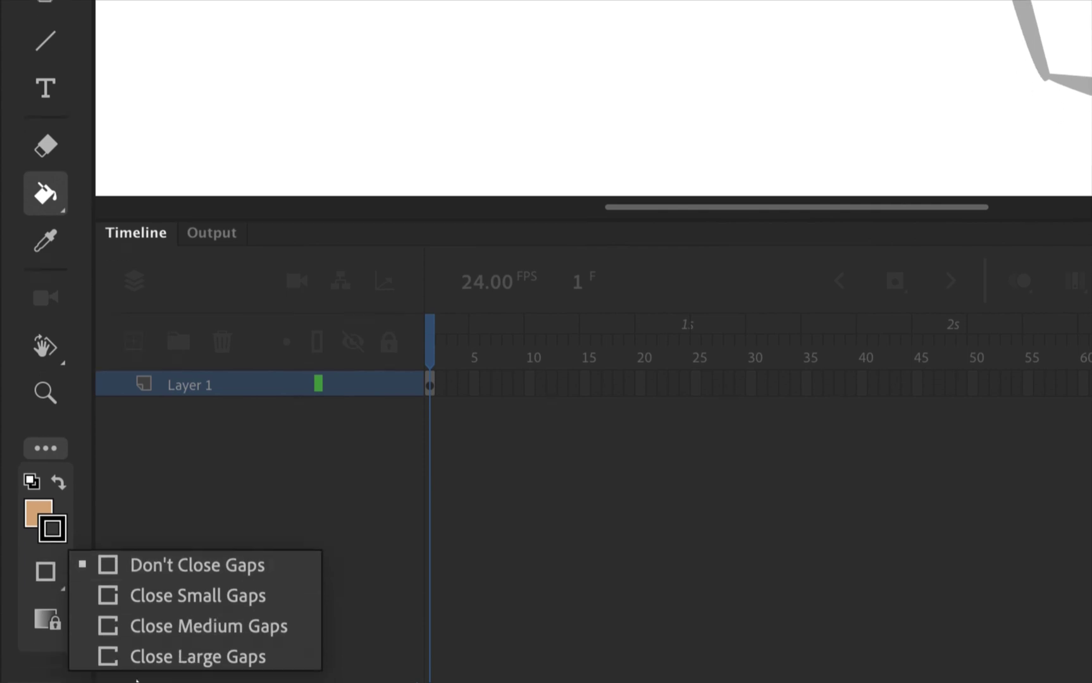
pyautogui.click(169, 639)
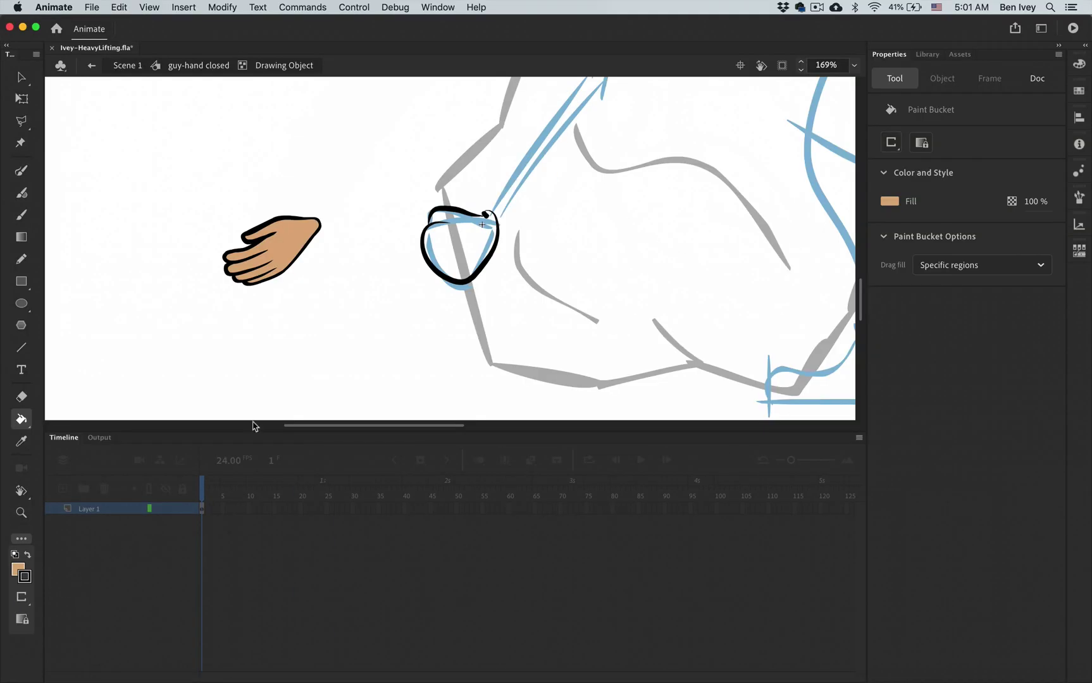
pyautogui.click(468, 248)
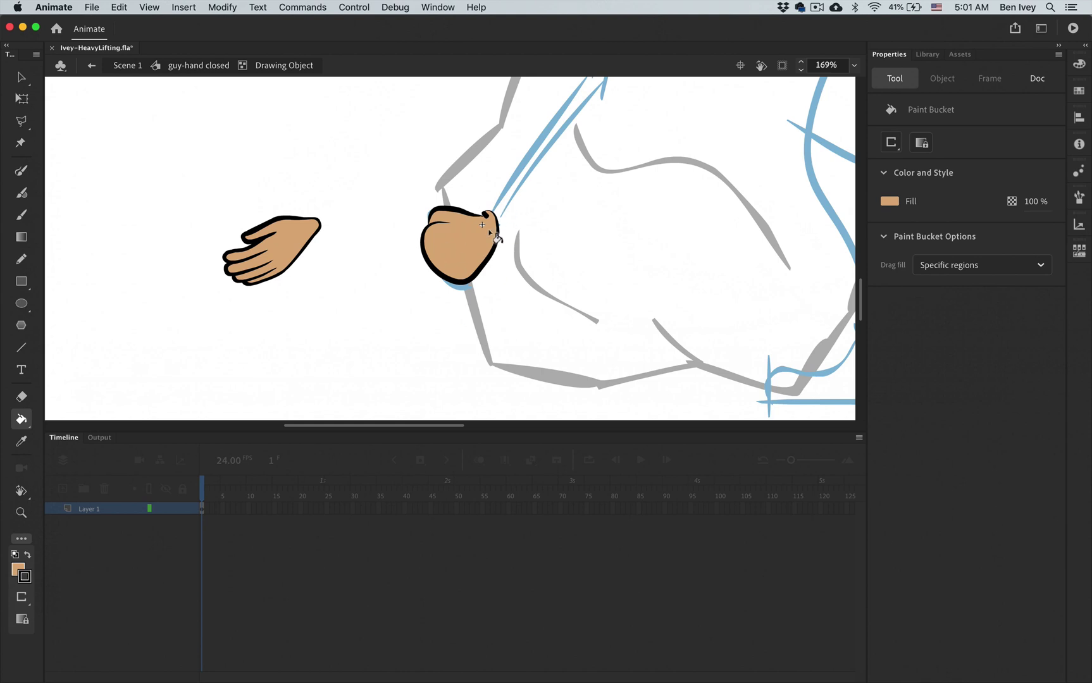
pyautogui.click(442, 217)
# Step: Delete the reference open hand from the symbol and return to Scene 1
pyautogui.click(21, 77)
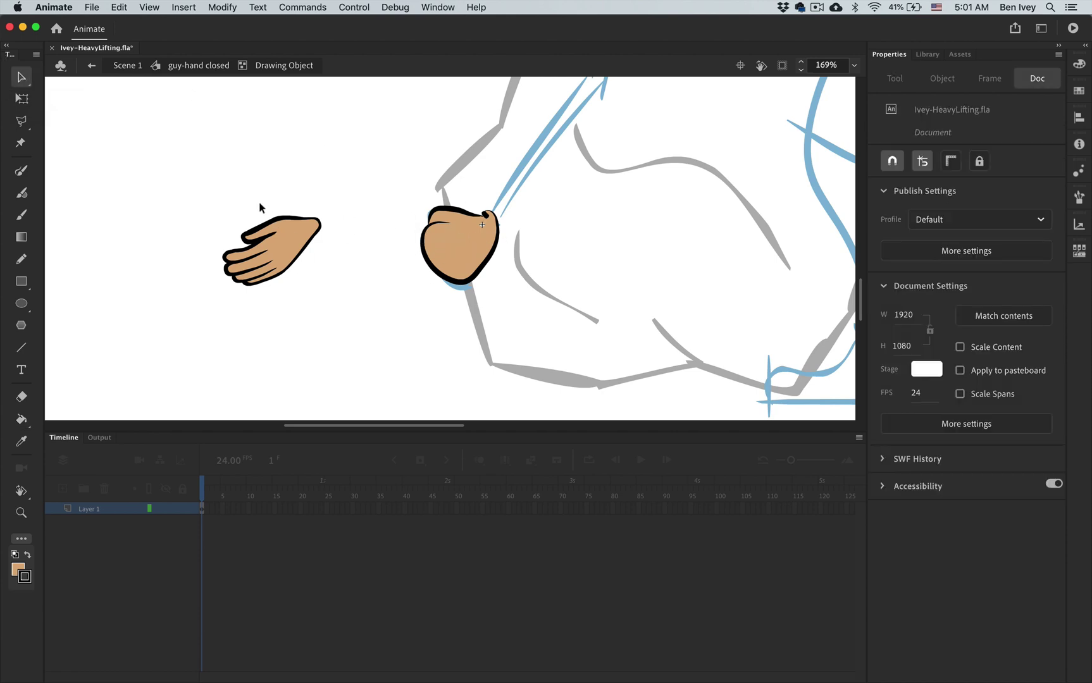
pyautogui.click(274, 240)
pyautogui.press('Delete')
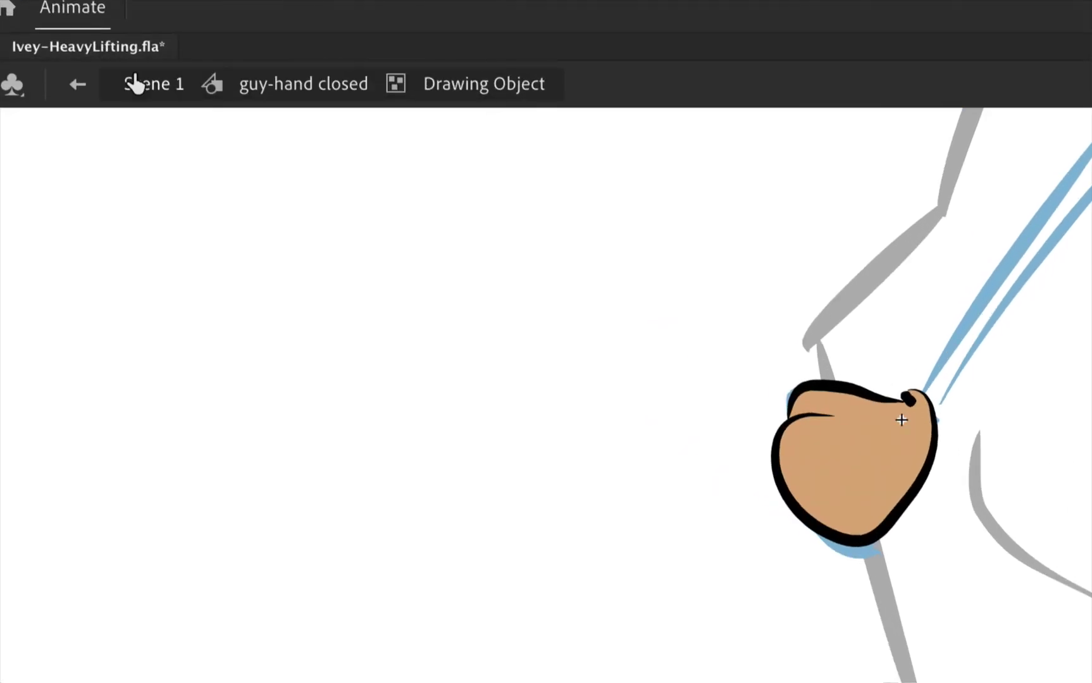
pyautogui.click(120, 65)
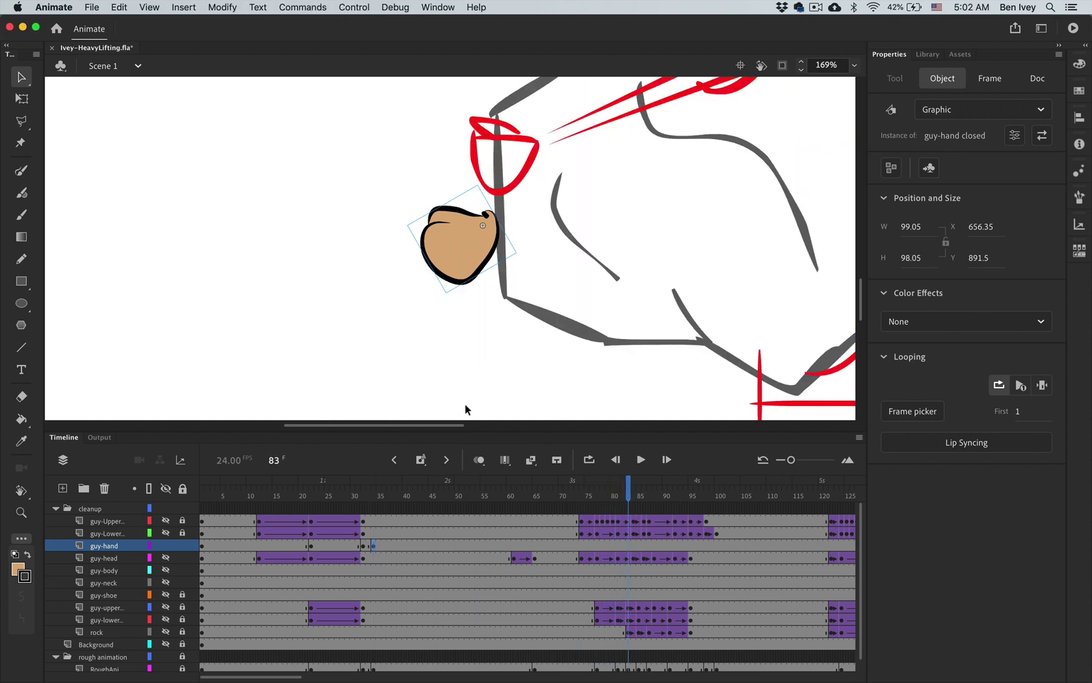
# Step: Keyframe the closed hand at frames 83, 85, 87 and 91, moving and rotating it to match the sketched fist
pyautogui.press('q')
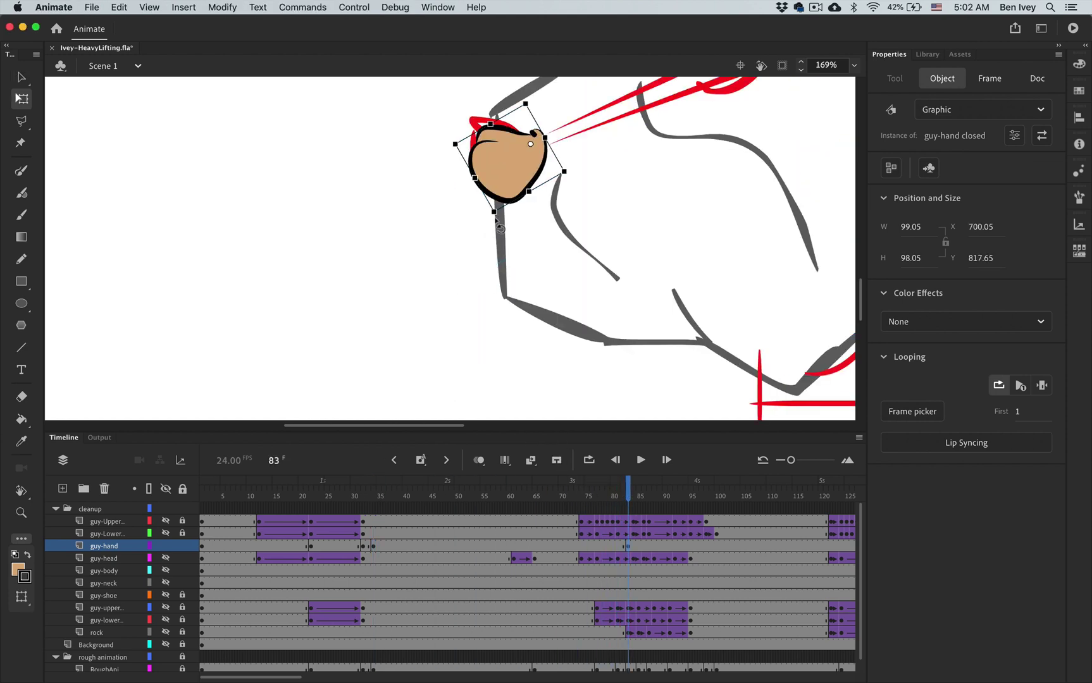
pyautogui.press('super+minus')
pyautogui.press('.')
pyautogui.press('.')
pyautogui.moveTo(247, 298); pyautogui.dragTo(259, 178)
pyautogui.press('.')
pyautogui.press('.')
pyautogui.press('.')
pyautogui.press('.')
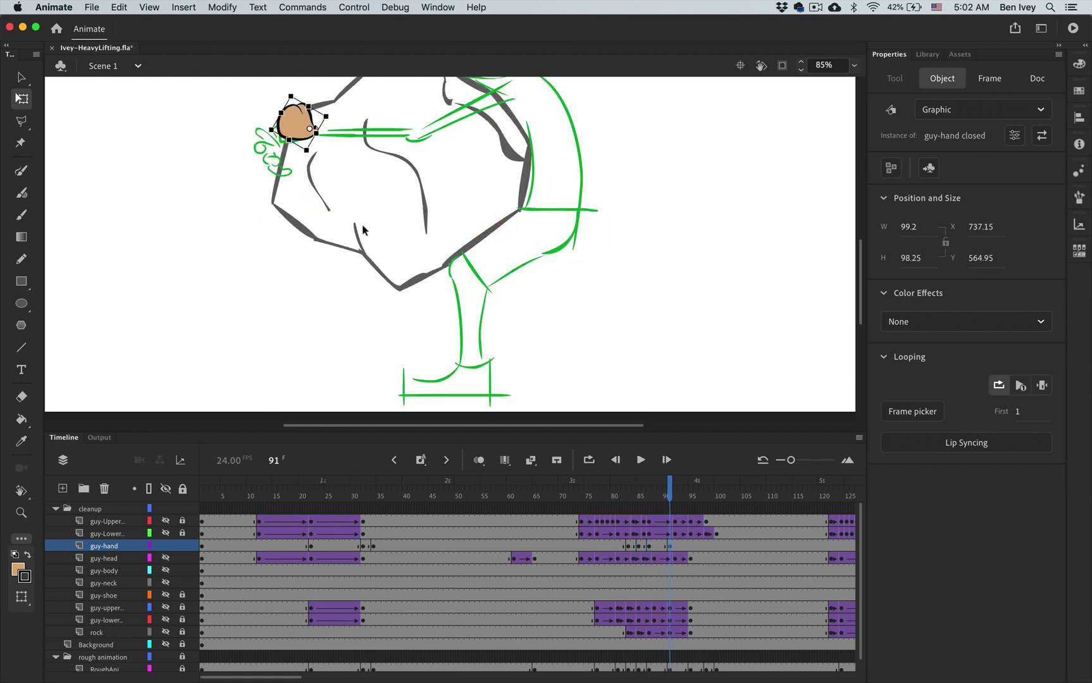
# Step: Keyframe the closed hand at frame 95, fitting it over the blue sketched fist, and check the rough animation up to frame 99
pyautogui.press('.')
pyautogui.press('.')
pyautogui.press('.')
pyautogui.press('.')
pyautogui.press('.')
pyautogui.press('.')
pyautogui.click(711, 546)
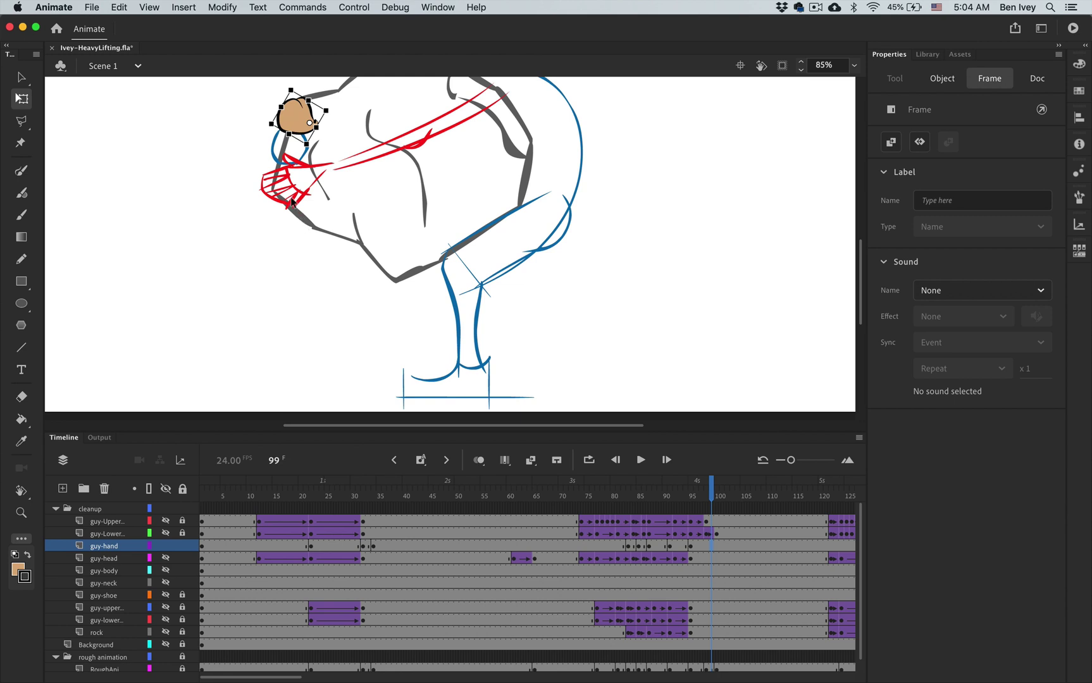
# Step: Add a keyframe at frame 97 on the guy-hand layer and delete the closed hand from it
pyautogui.press(',')
pyautogui.press(',')
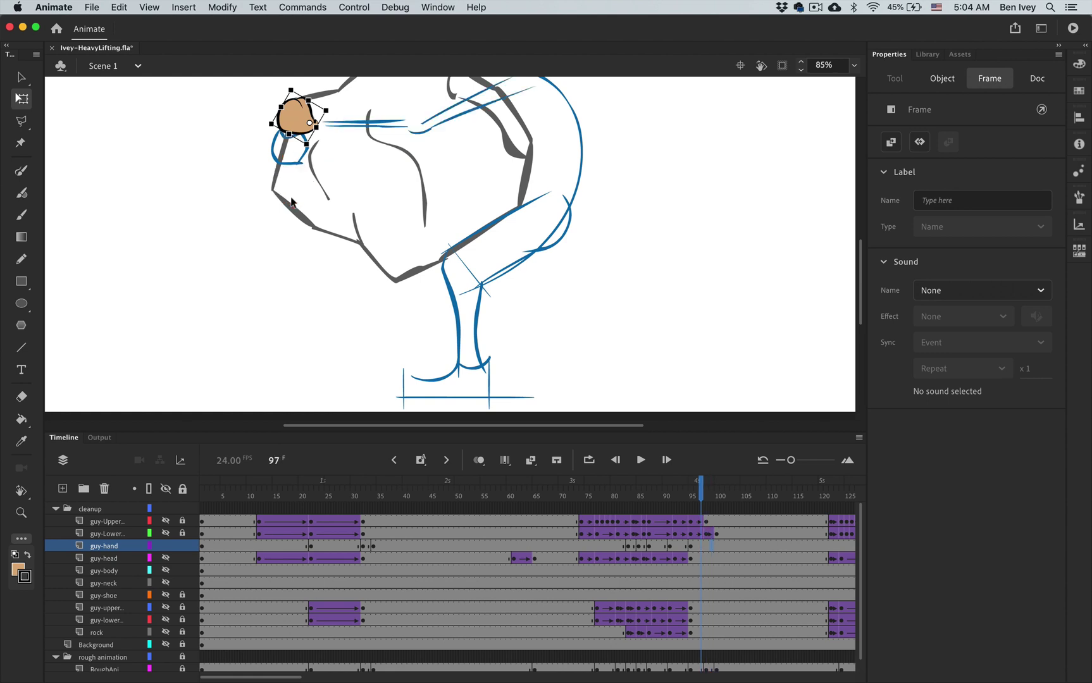
pyautogui.press('.')
pyautogui.scroll(3, 345, 137)
pyautogui.press('super+equal')
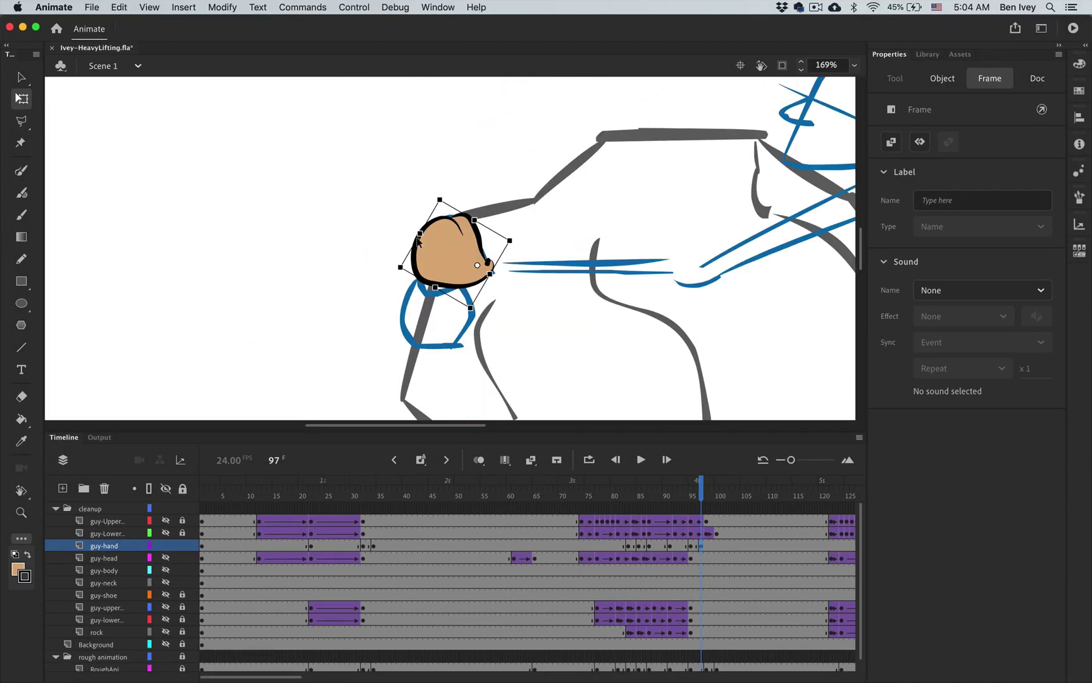
pyautogui.press('Delete')
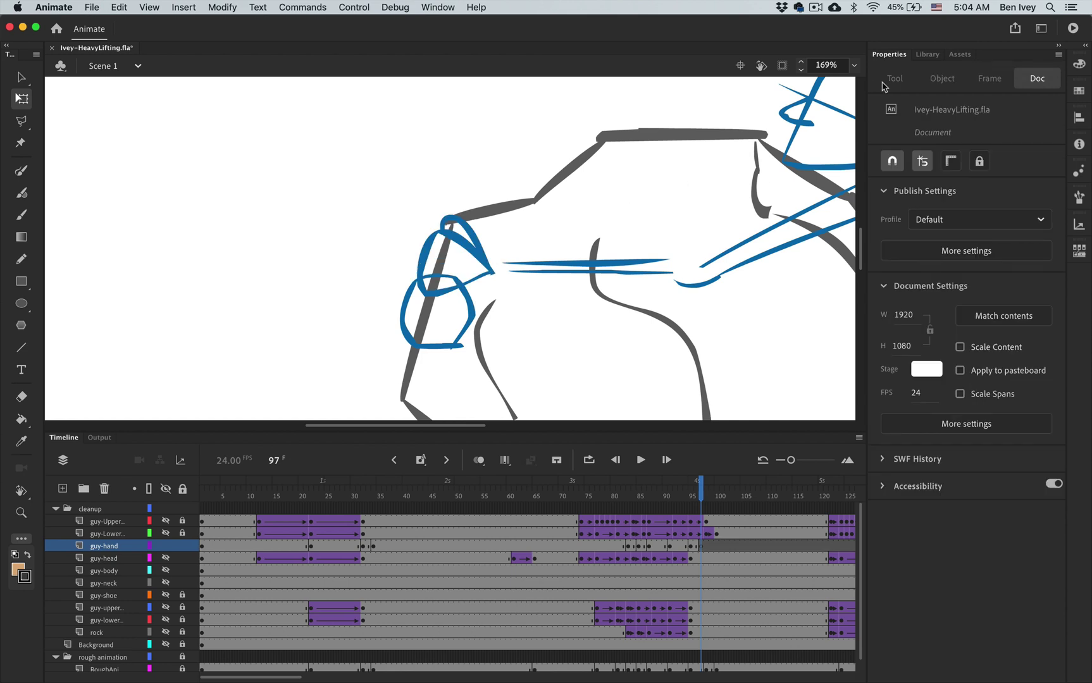
# Step: Place a guy-hand instance from the library at frame 97 and rotate it over the blue sketched hand with its wrist toward the arm
pyautogui.click(928, 55)
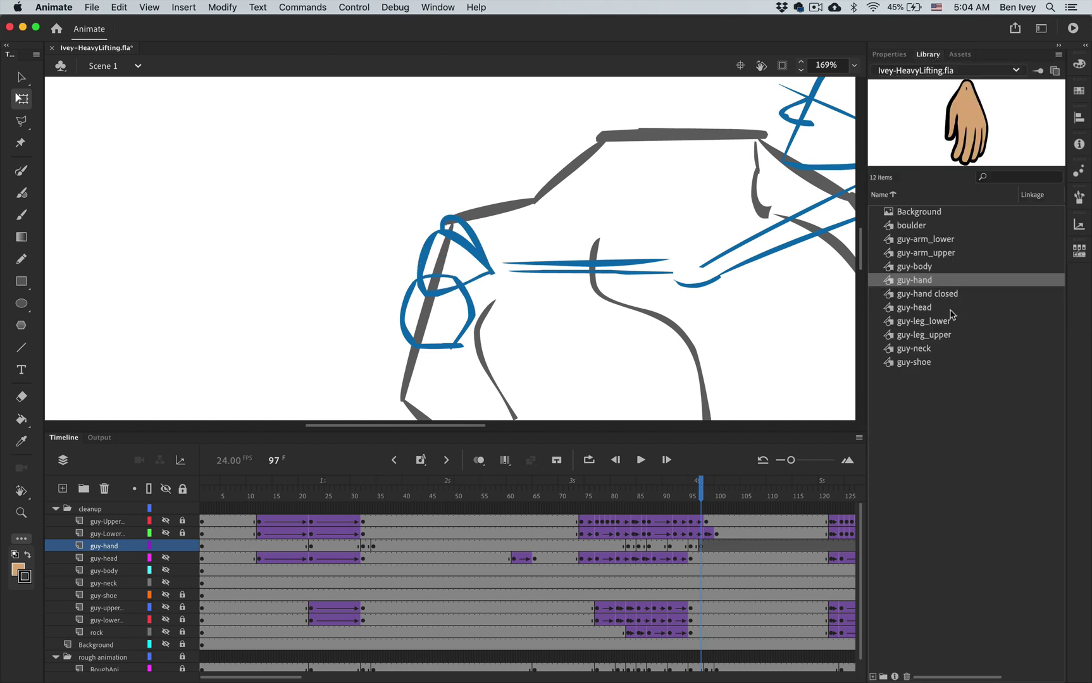
pyautogui.click(923, 297)
pyautogui.click(914, 280)
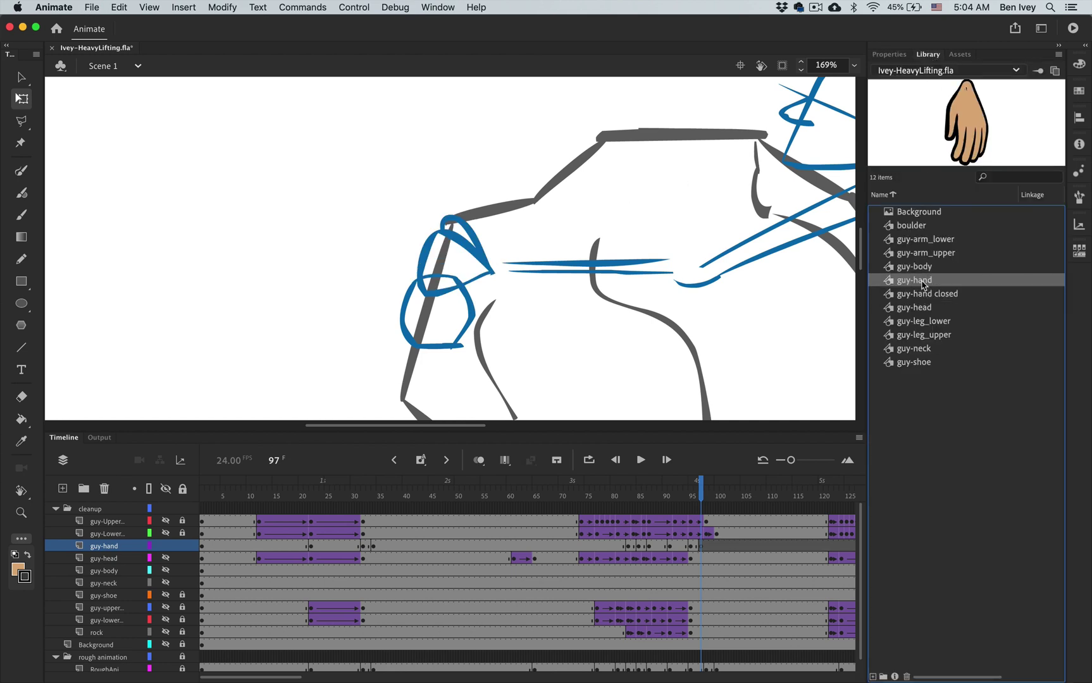
pyautogui.moveTo(914, 281); pyautogui.dragTo(487, 268)
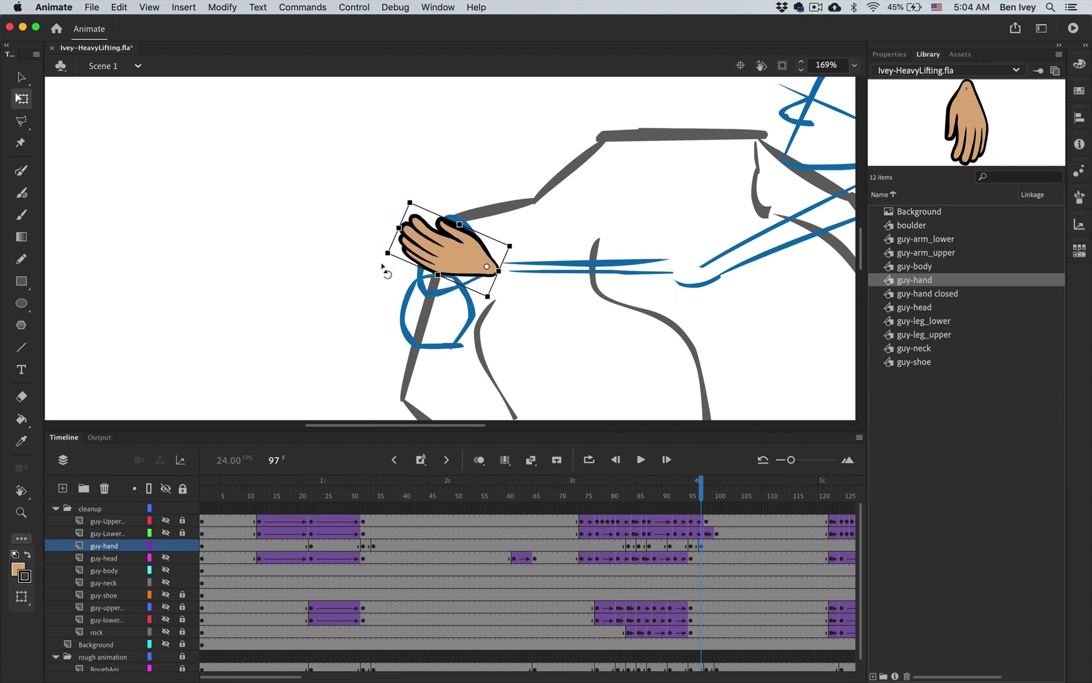
pyautogui.moveTo(436, 258)
pyautogui.mouseDown()
pyautogui.moveTo(416, 258)
pyautogui.moveTo(435, 256)
pyautogui.mouseUp()
# Step: Keyframe the open hand at frame 98, moving and rotating it onto the red sketched hand
pyautogui.press('.')
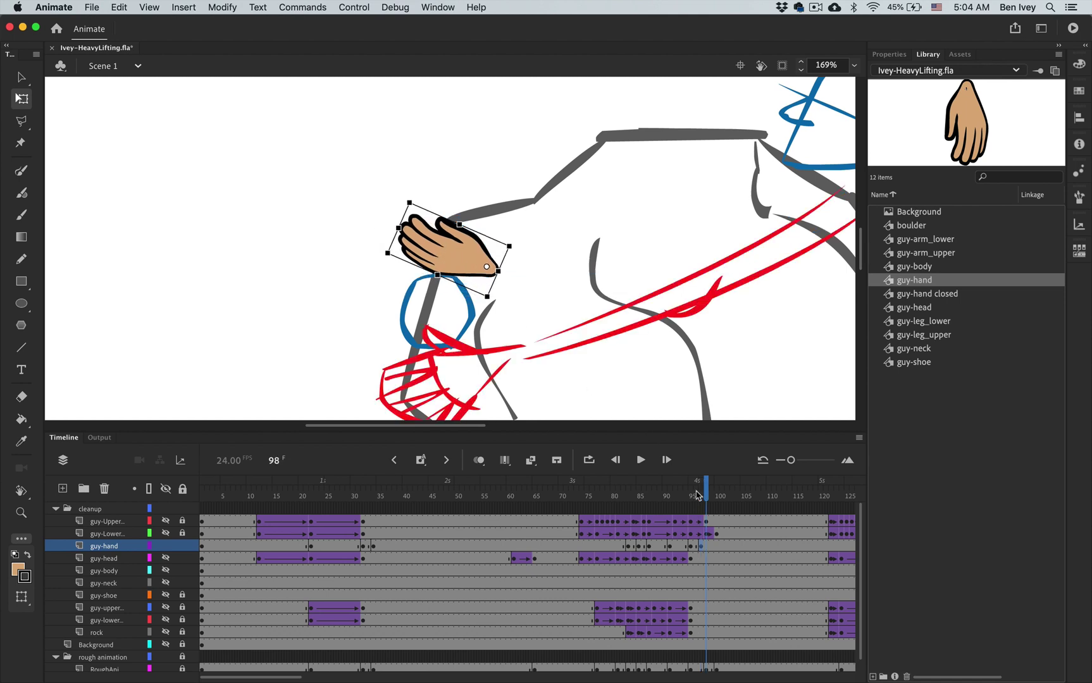
pyautogui.scroll(-3, 632, 316)
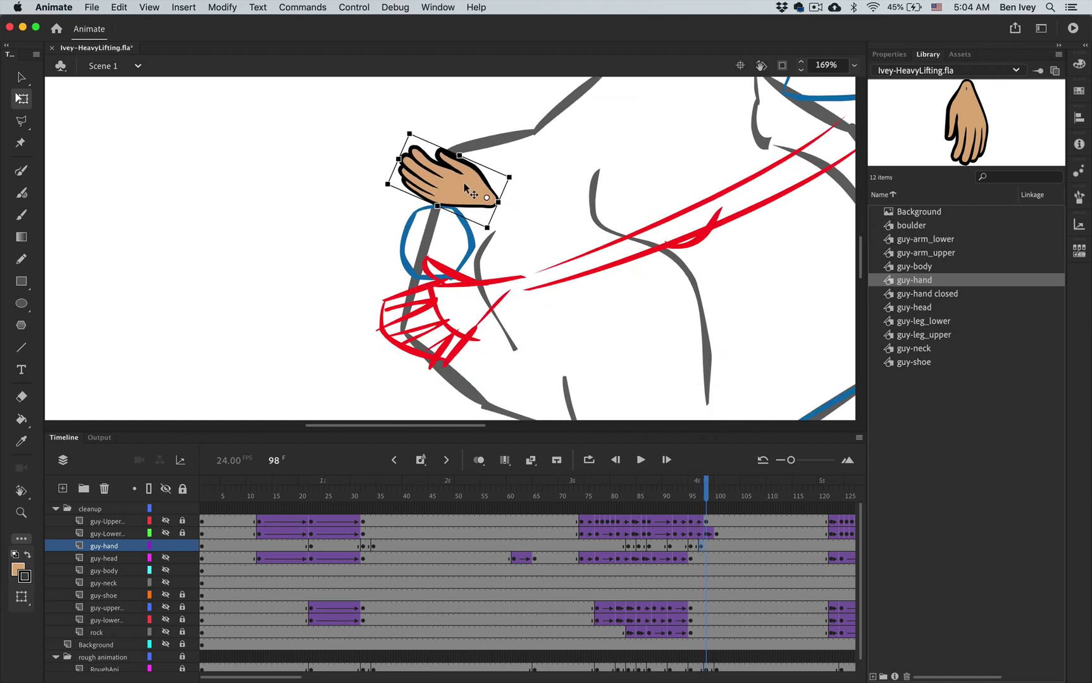
pyautogui.moveTo(465, 187)
pyautogui.mouseDown()
pyautogui.moveTo(467, 304)
pyautogui.moveTo(480, 282)
pyautogui.mouseUp()
pyautogui.moveTo(396, 290); pyautogui.dragTo(413, 373)
pyautogui.moveTo(471, 312); pyautogui.dragTo(466, 312)
# Step: Keyframe the open hand at frame 100, moving and rotating it onto the lower blue sketched hand at the arm's end
pyautogui.hscroll(10, 533, 352)
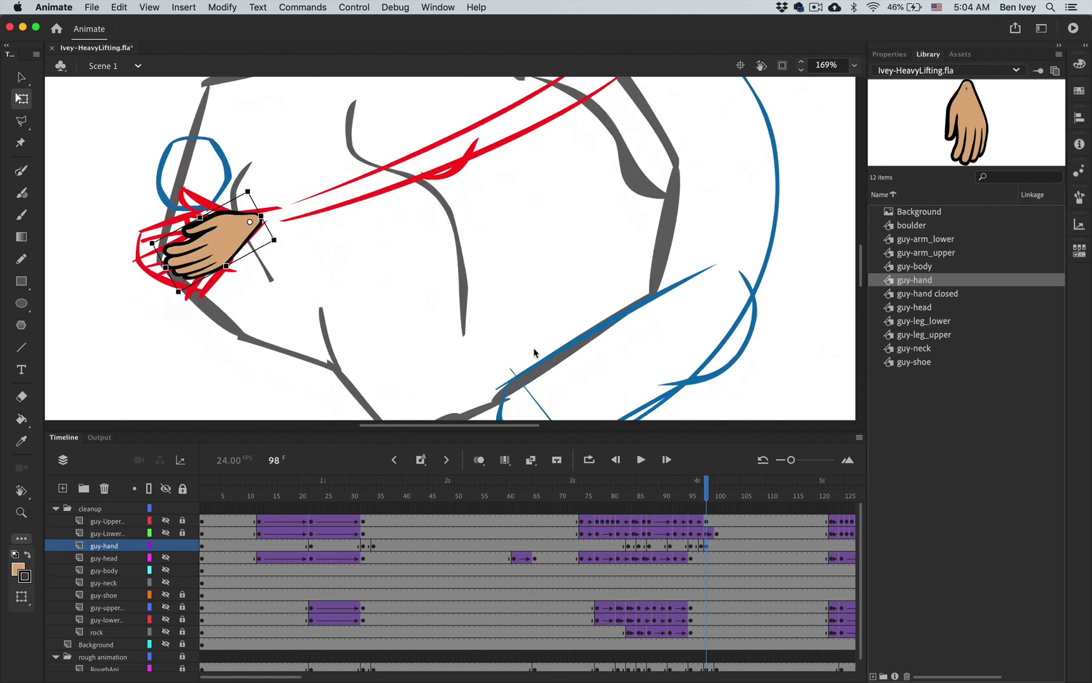
pyautogui.scroll(-5, 534, 353)
pyautogui.press('.')
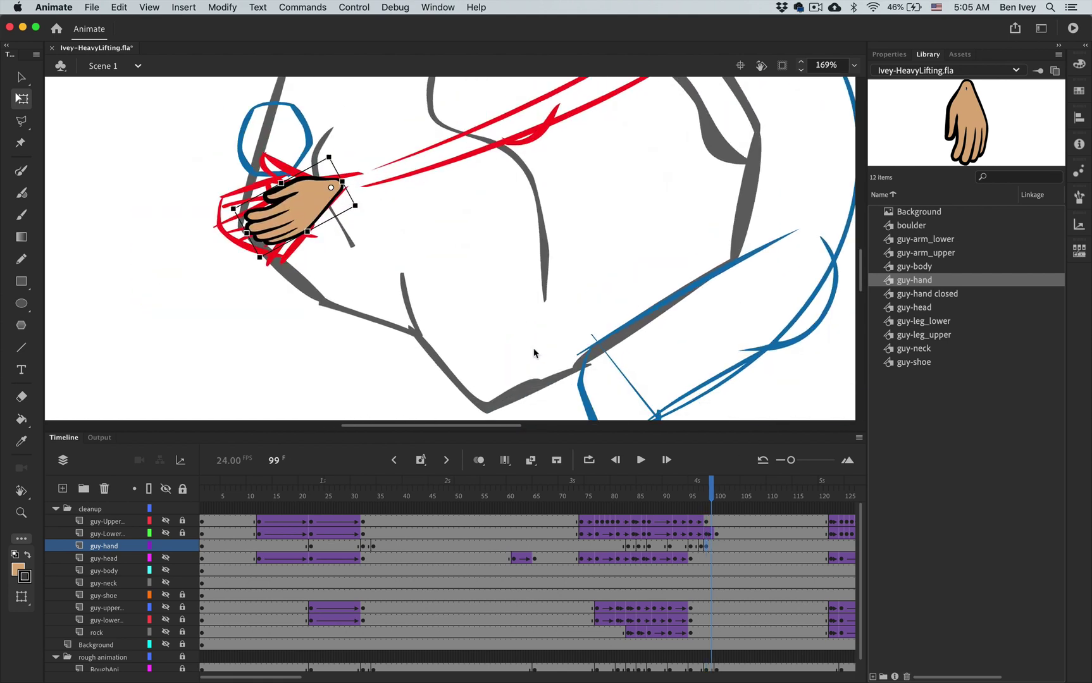
pyautogui.press('.')
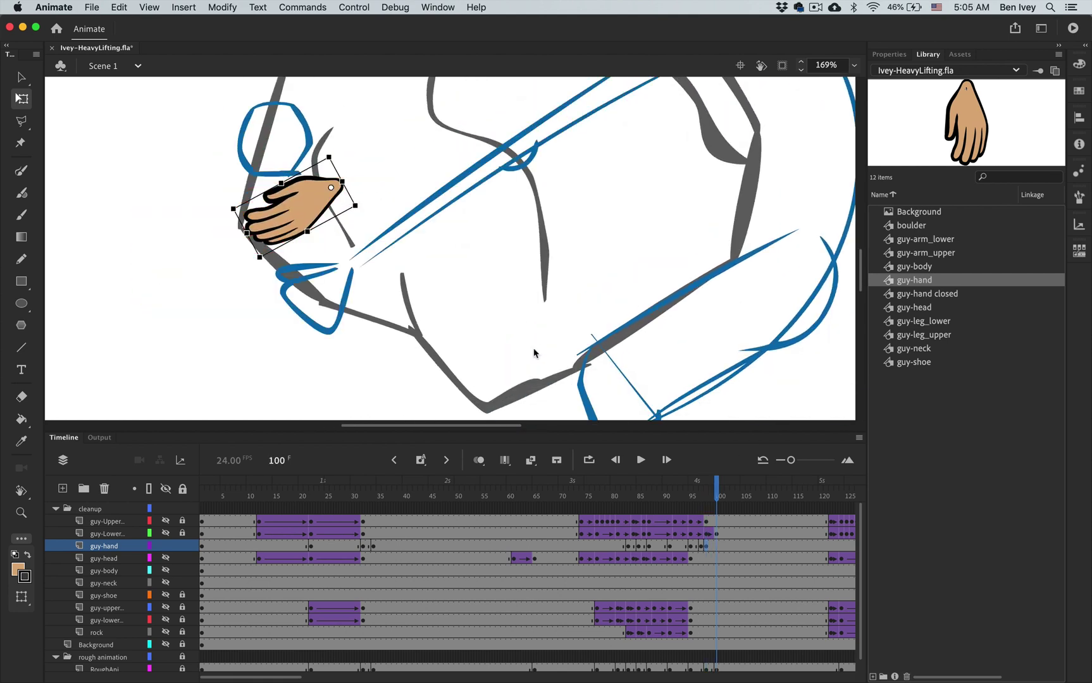
pyautogui.rightClick(291, 205)
pyautogui.click(321, 287)
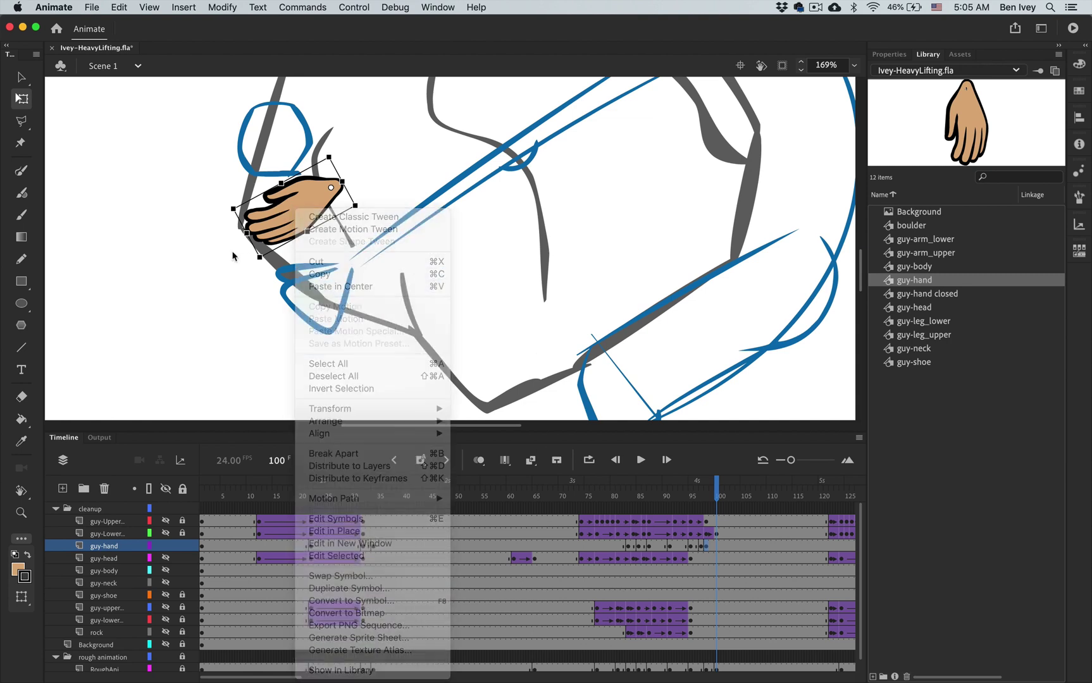
pyautogui.scroll(-2, 304, 253)
pyautogui.moveTo(304, 253); pyautogui.dragTo(309, 323)
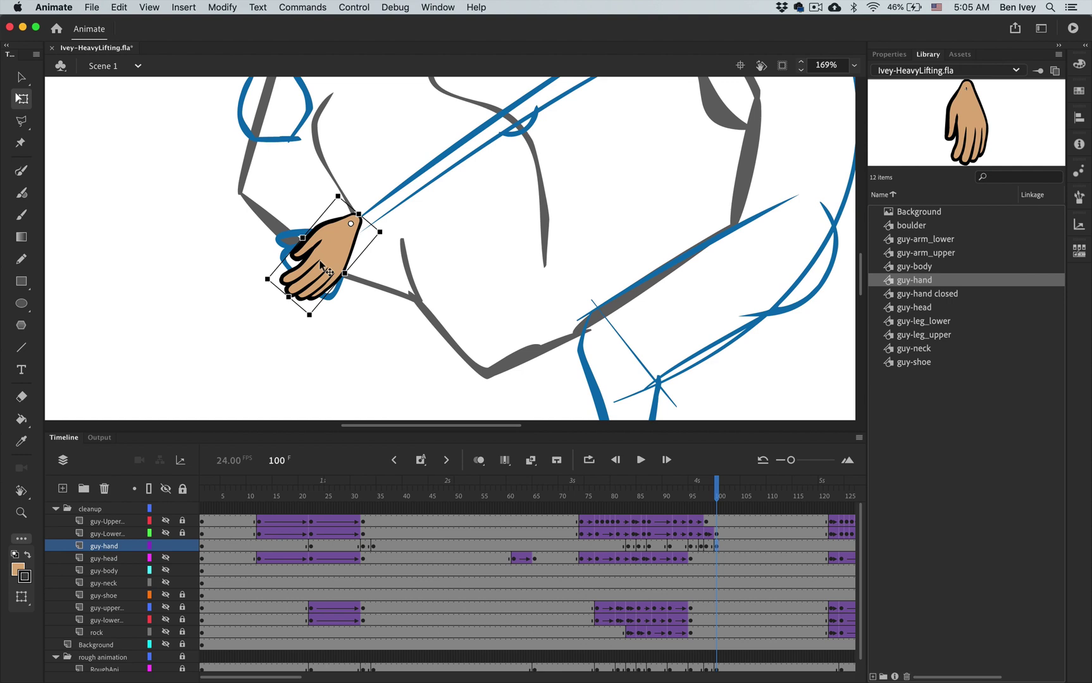
# Step: Replace the open hand at frame 101 with a guy-hand closed instance from the library, placed near the blue sketched hand
pyautogui.press('.')
pyautogui.press('Delete')
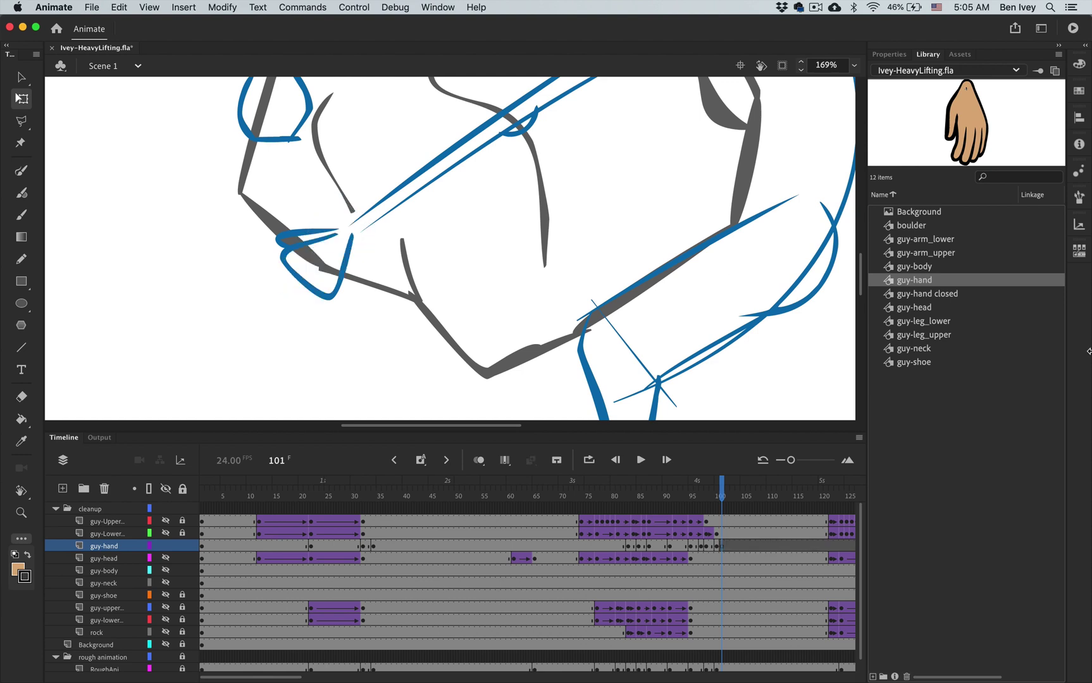
pyautogui.moveTo(944, 294); pyautogui.dragTo(359, 262)
pyautogui.moveTo(326, 309); pyautogui.dragTo(317, 243)
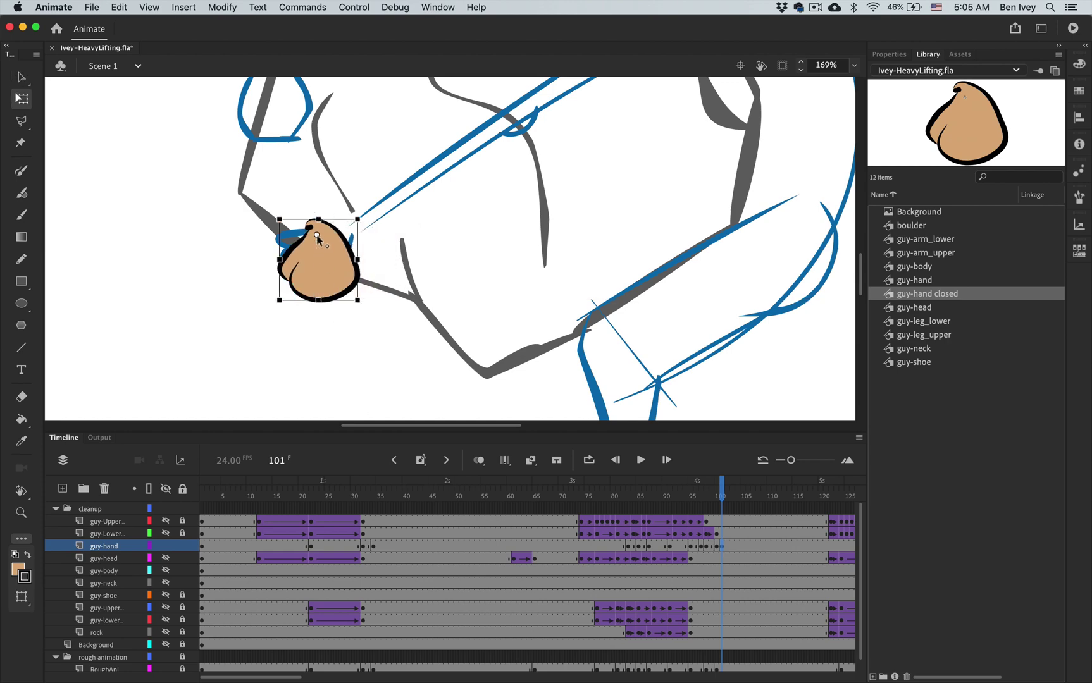
# Step: Put the closed hand's transformation point on its registration point near the wrist, and rotate and move the hand onto the blue sketch
pyautogui.doubleClick(317, 236)
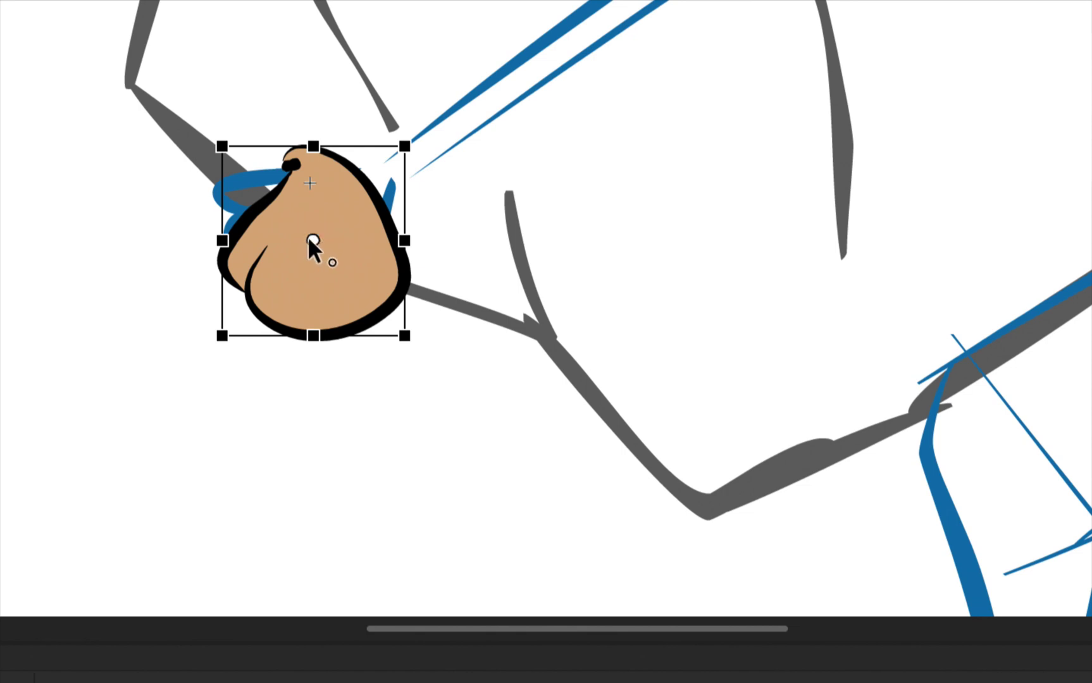
pyautogui.moveTo(309, 240); pyautogui.dragTo(309, 183)
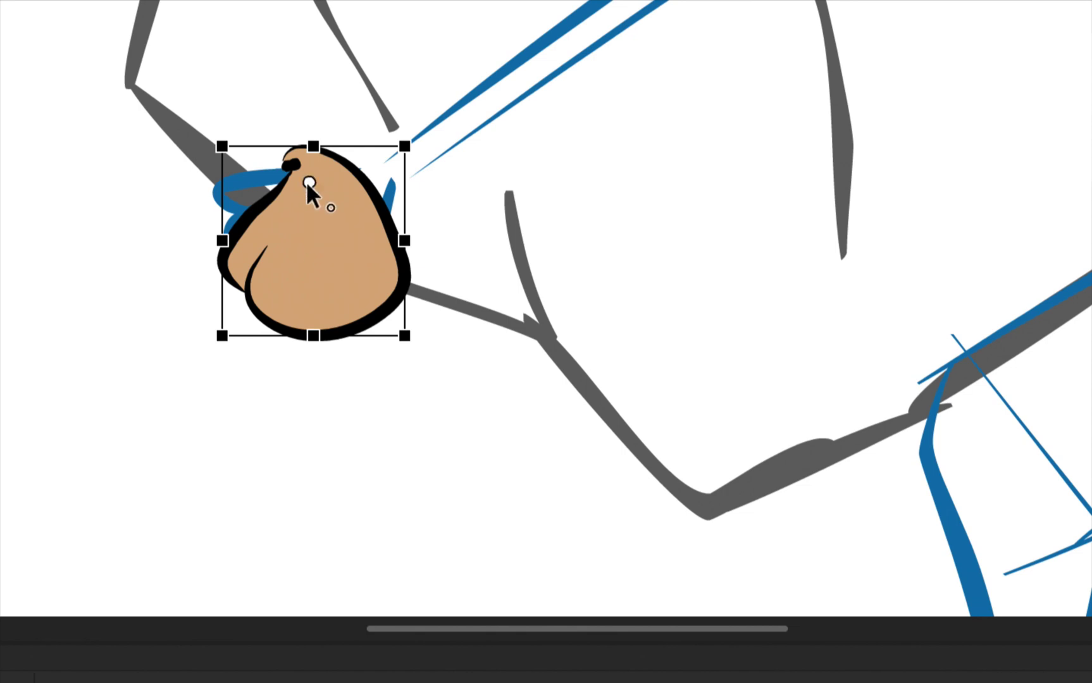
pyautogui.click(427, 359)
pyautogui.rightClick(428, 359)
pyautogui.click(348, 391)
pyautogui.click(345, 317)
pyautogui.moveTo(386, 362); pyautogui.dragTo(312, 253)
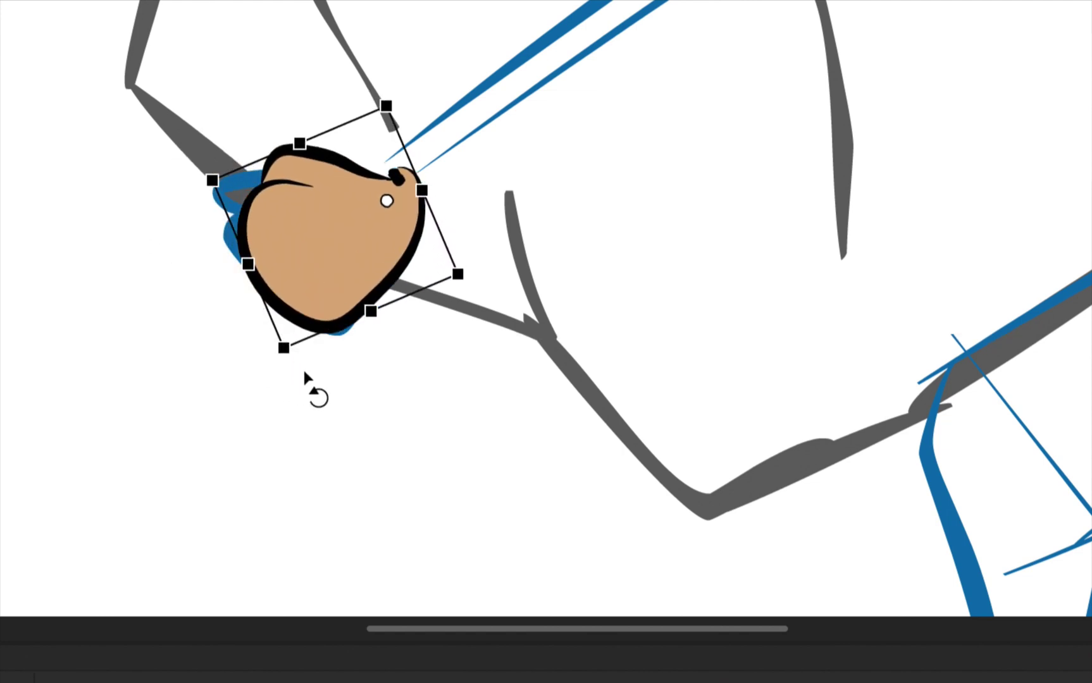
pyautogui.moveTo(305, 377); pyautogui.dragTo(337, 383)
pyautogui.moveTo(365, 297); pyautogui.dragTo(344, 280)
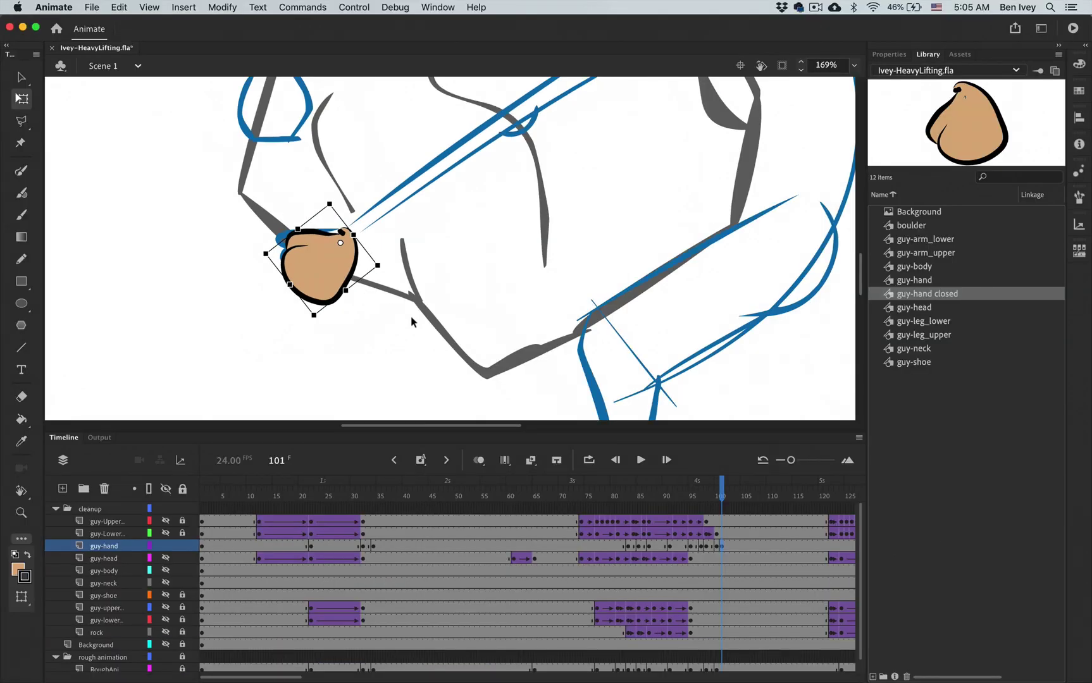
# Step: Keyframe the closed hand along the rough sketch at frames 124, 130 and 134, and delete it from a keyframe at frame 137
pyautogui.click(411, 321)
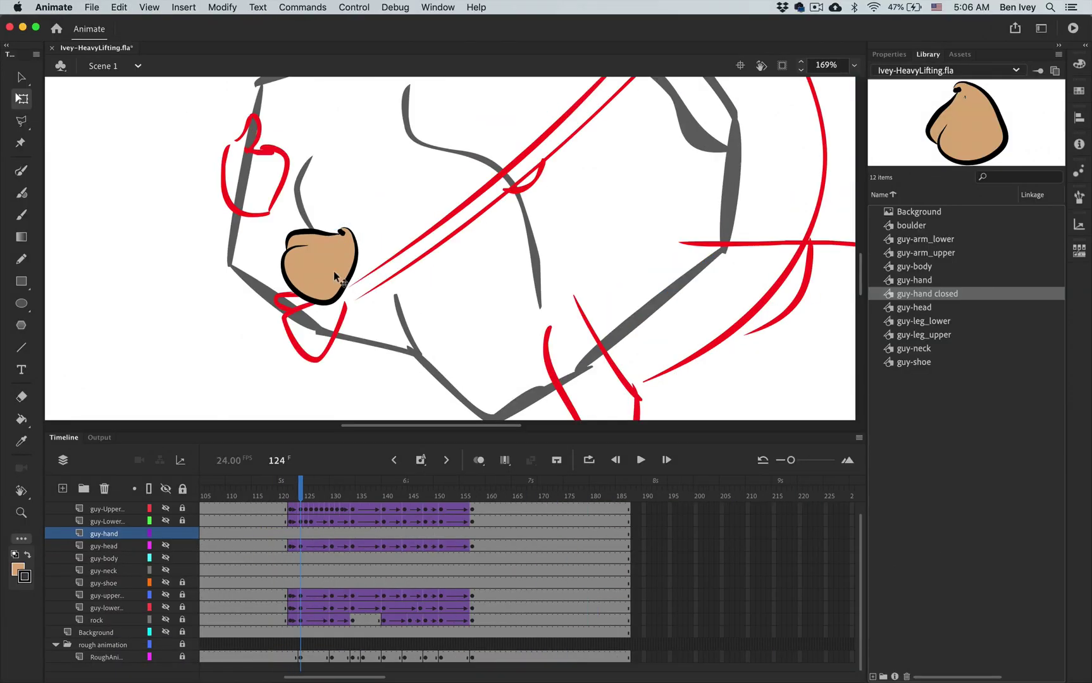
pyautogui.click(329, 326)
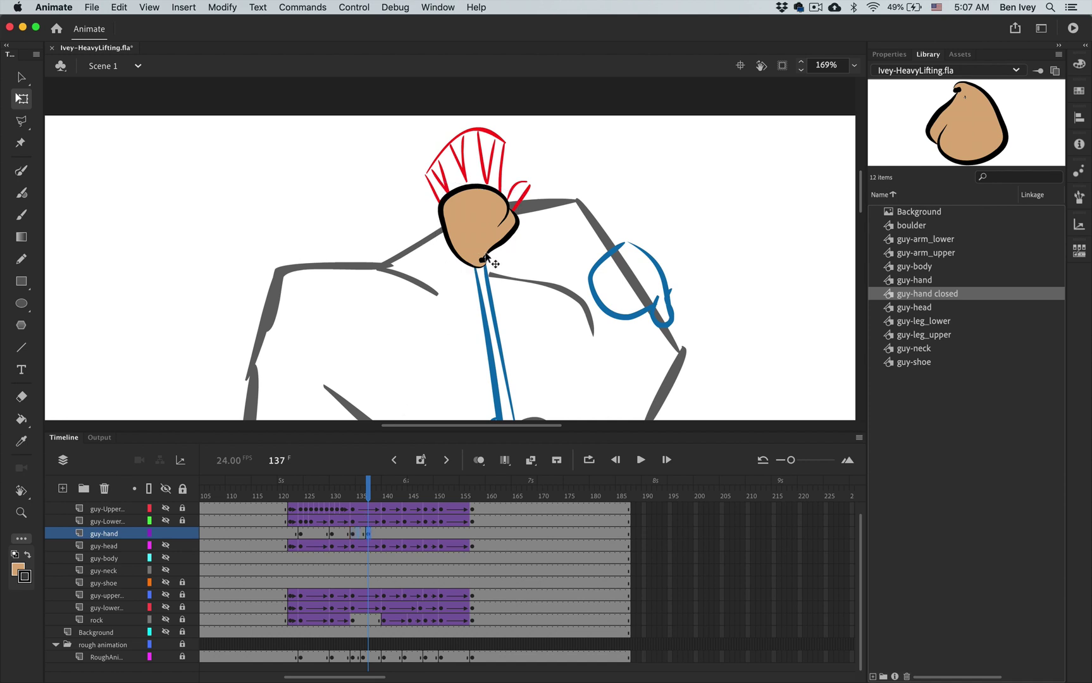
pyautogui.press('F6')
pyautogui.press('Delete')
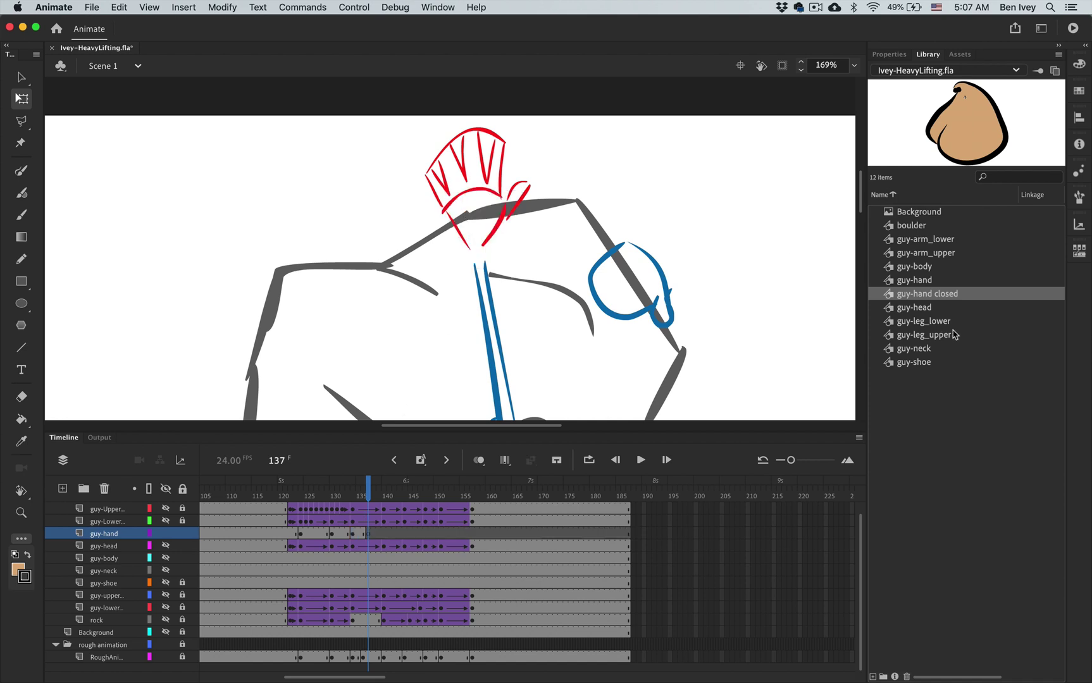
# Step: Place a guy-hand instance from the library at frame 137, move its transformation point to the wrist, and fit it upright onto the red sketched hand
pyautogui.click(941, 308)
pyautogui.click(916, 280)
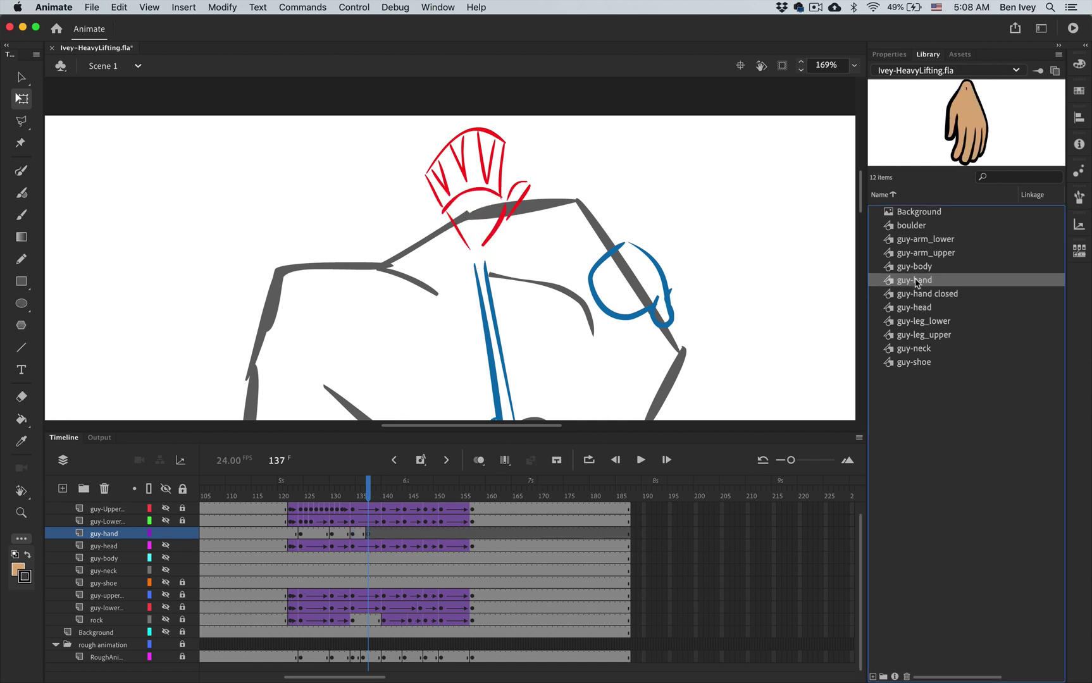
pyautogui.moveTo(920, 284); pyautogui.dragTo(480, 221)
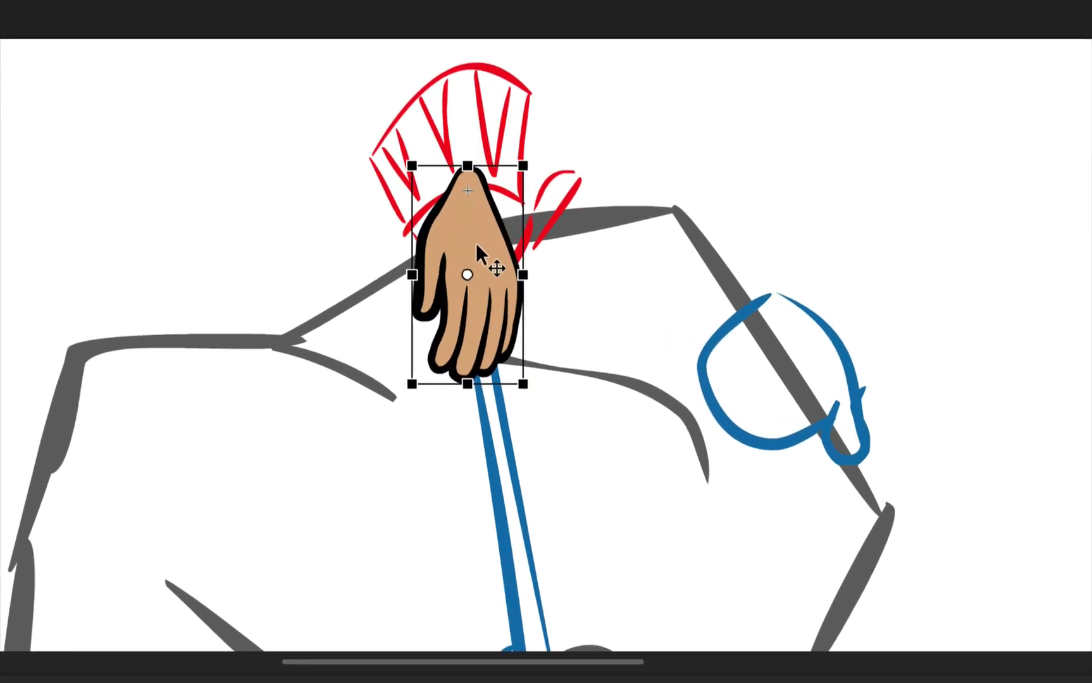
pyautogui.moveTo(467, 274); pyautogui.dragTo(443, 278)
pyautogui.moveTo(541, 409); pyautogui.dragTo(444, 205)
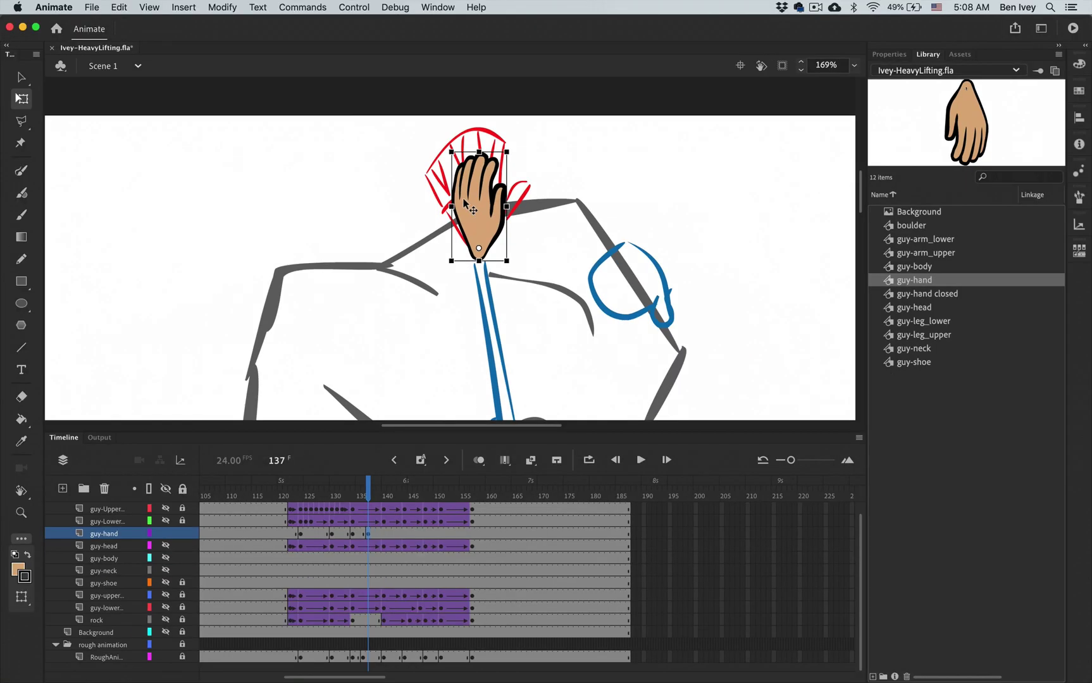
# Step: Keyframe the open hand at frame 140, moving and rotating it onto the green sketched hand at the end of the forearm
pyautogui.press('.')
pyautogui.press('.')
pyautogui.press('.')
pyautogui.press('.')
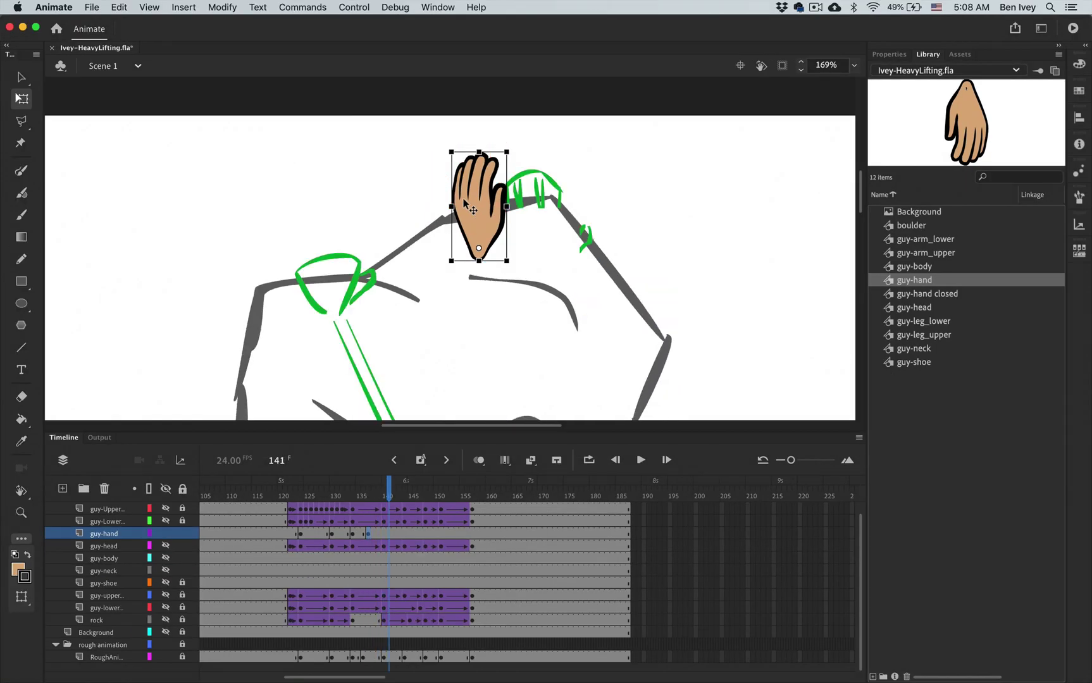
pyautogui.press(',')
pyautogui.moveTo(455, 245); pyautogui.dragTo(337, 293)
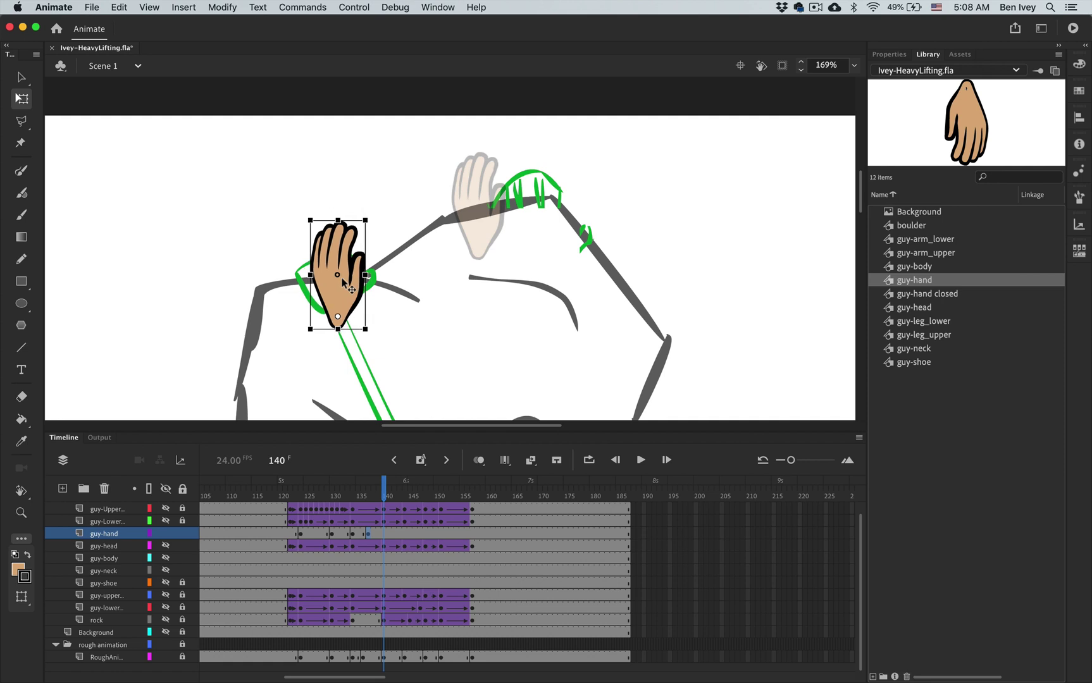
pyautogui.moveTo(373, 219); pyautogui.dragTo(348, 213)
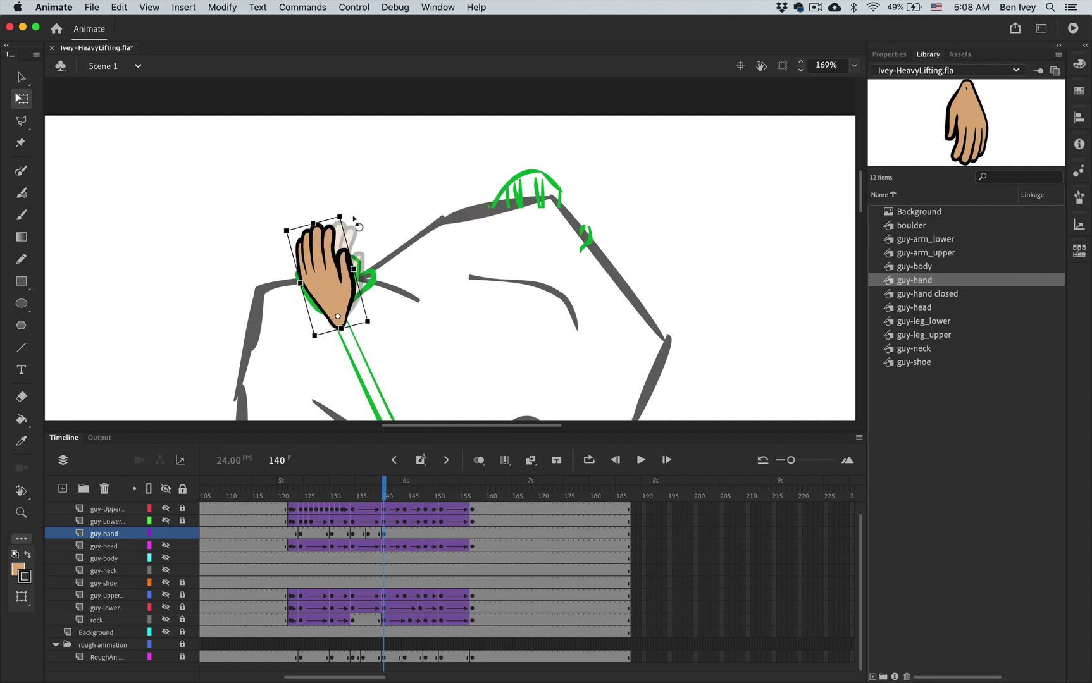
# Step: Replace the open hand in a new keyframe at frame 141 with a guy-hand closed instance on the green sketched hand
pyautogui.press('.')
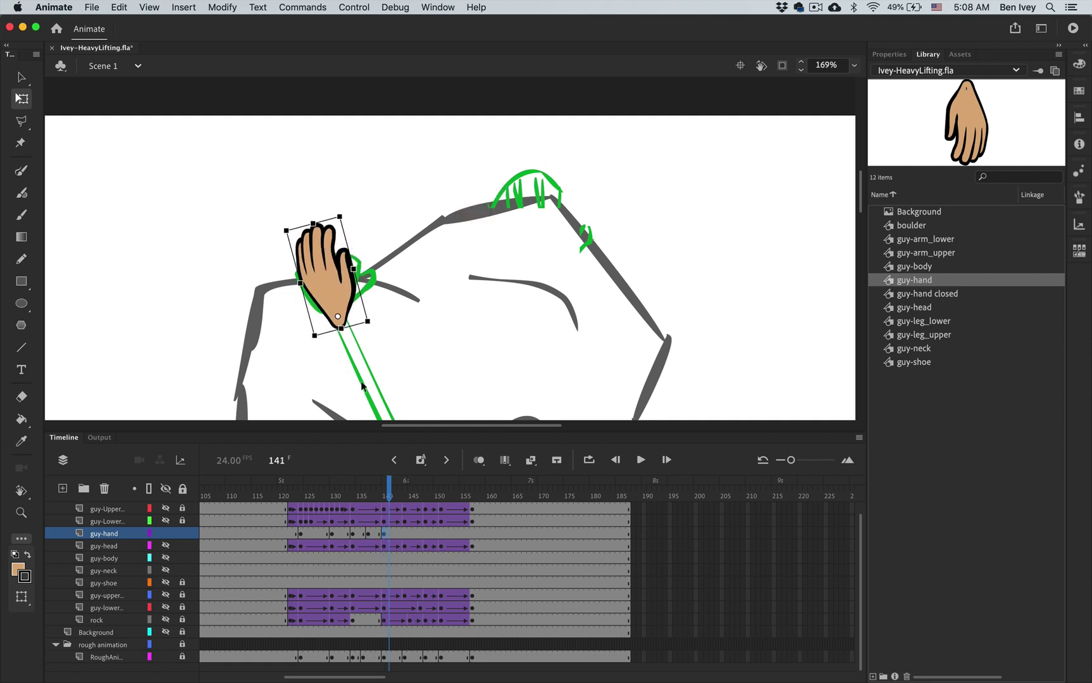
pyautogui.press('F6')
pyautogui.press('Delete')
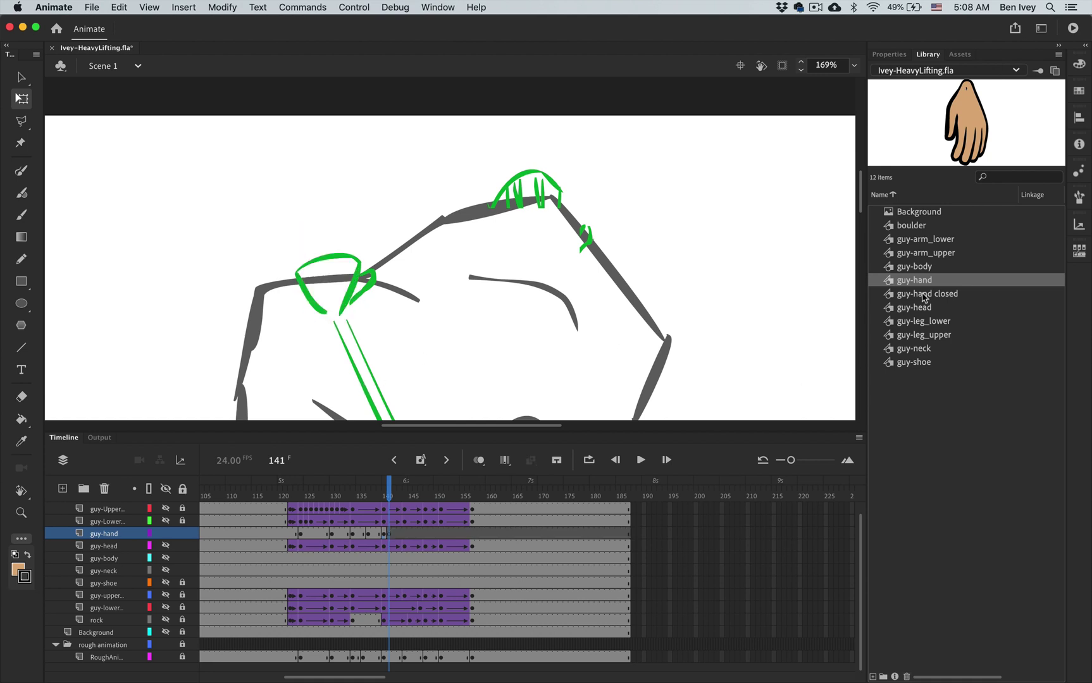
pyautogui.moveTo(925, 298); pyautogui.dragTo(329, 285)
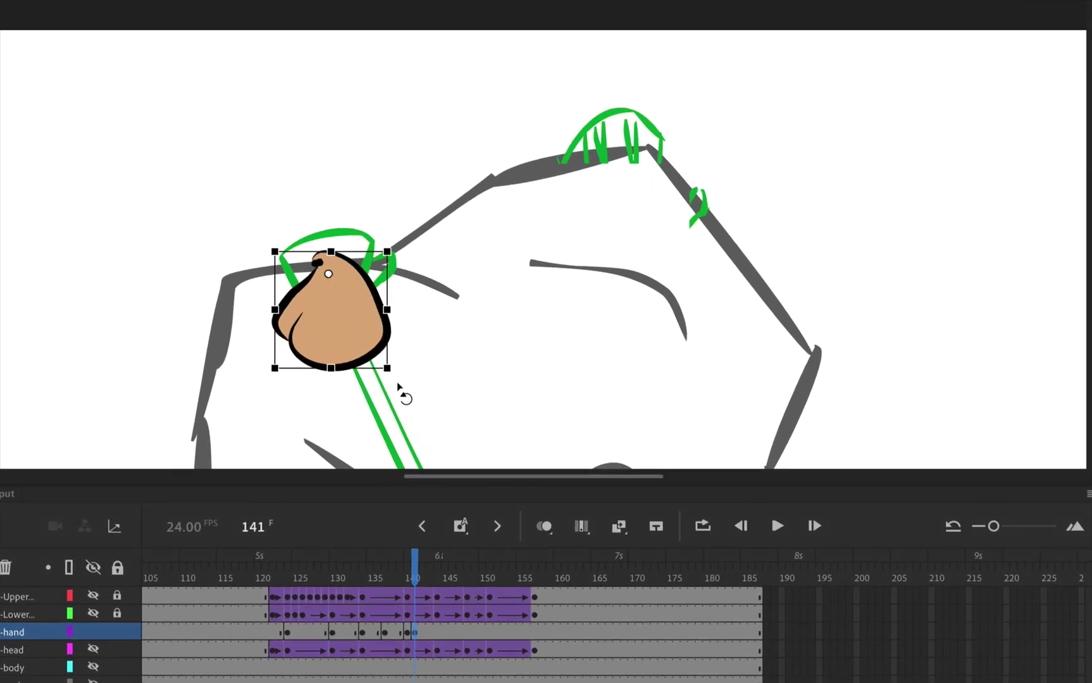
# Step: Rotate the closed hand at frame 141 upright, cut it and paste it in place, and move it onto the green sketch
pyautogui.moveTo(399, 384); pyautogui.dragTo(263, 202)
pyautogui.rightClick(288, 212)
pyautogui.click(317, 239)
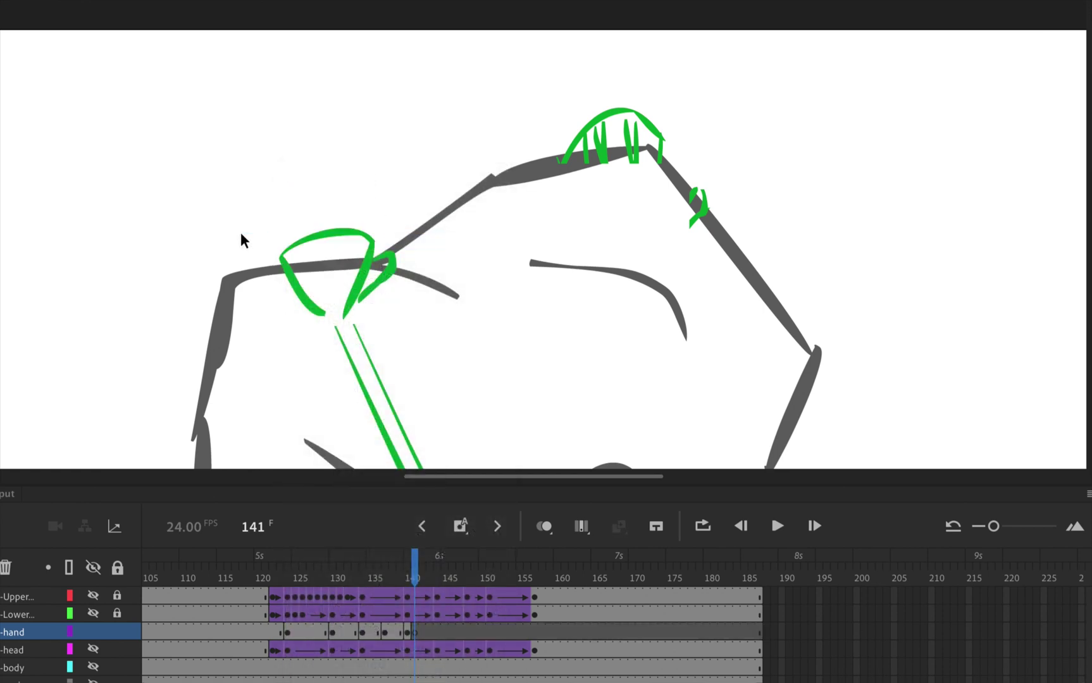
pyautogui.hotkey('ctrl', 'shift', 'v')
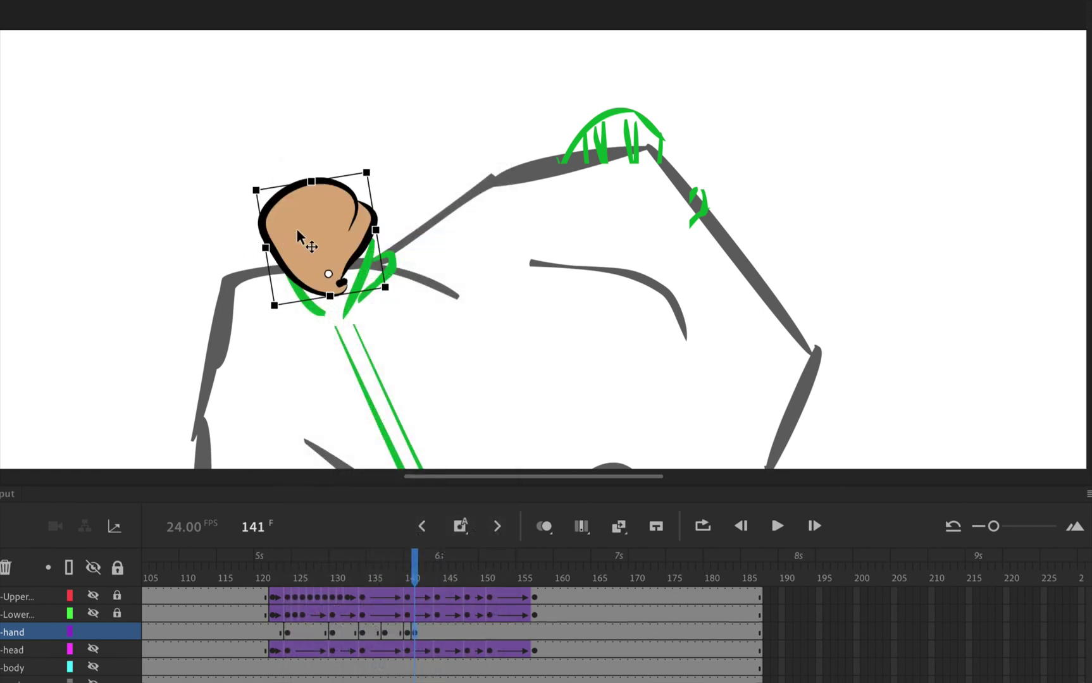
pyautogui.moveTo(317, 244); pyautogui.dragTo(260, 338)
# Step: Keyframe the closed hand at frames 145 and 148, moving and rotating it to follow the sketched hand
pyautogui.press('.')
pyautogui.press('.')
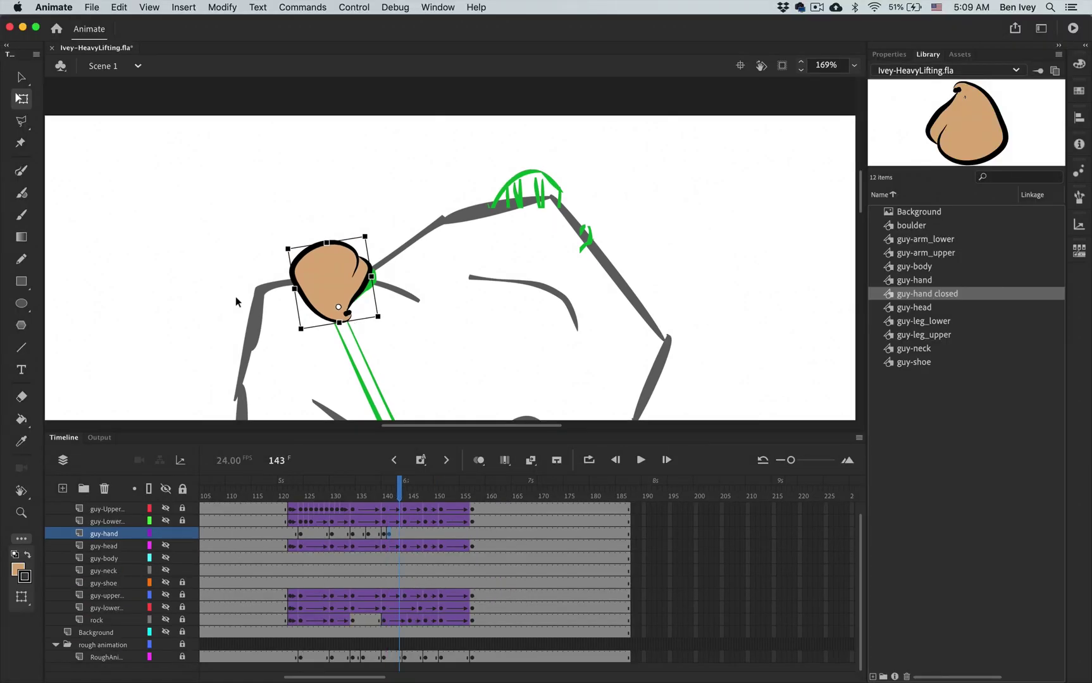
pyautogui.press('.')
pyautogui.press('.')
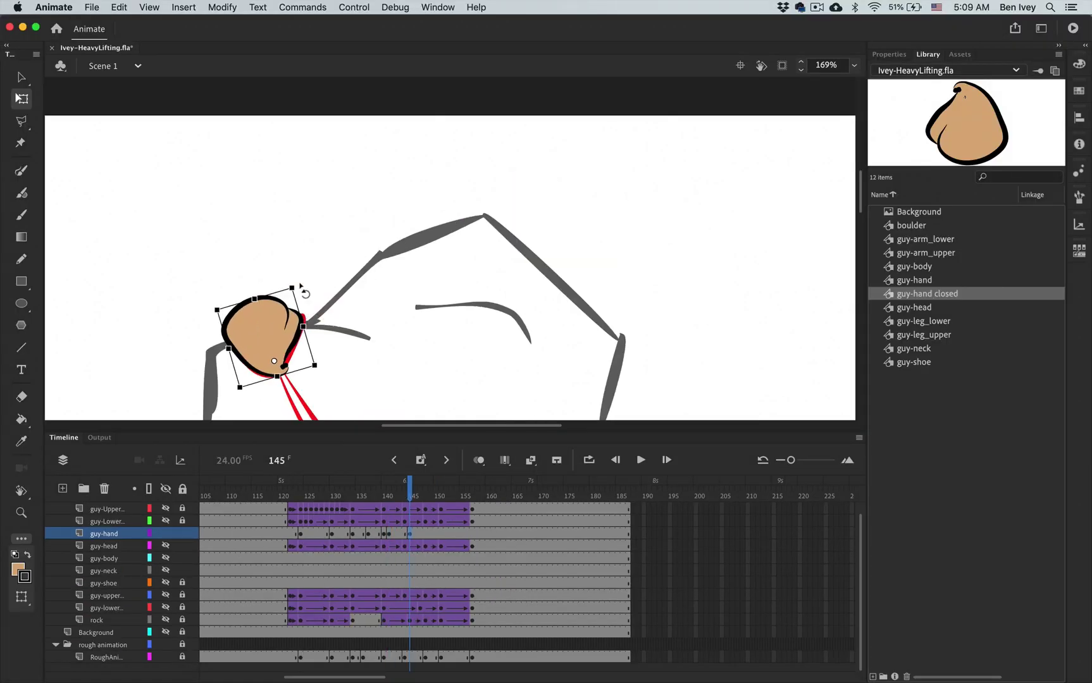
pyautogui.press('.')
pyautogui.press('.')
pyautogui.press('.')
pyautogui.press('super+minus')
pyautogui.moveTo(395, 171); pyautogui.dragTo(347, 319)
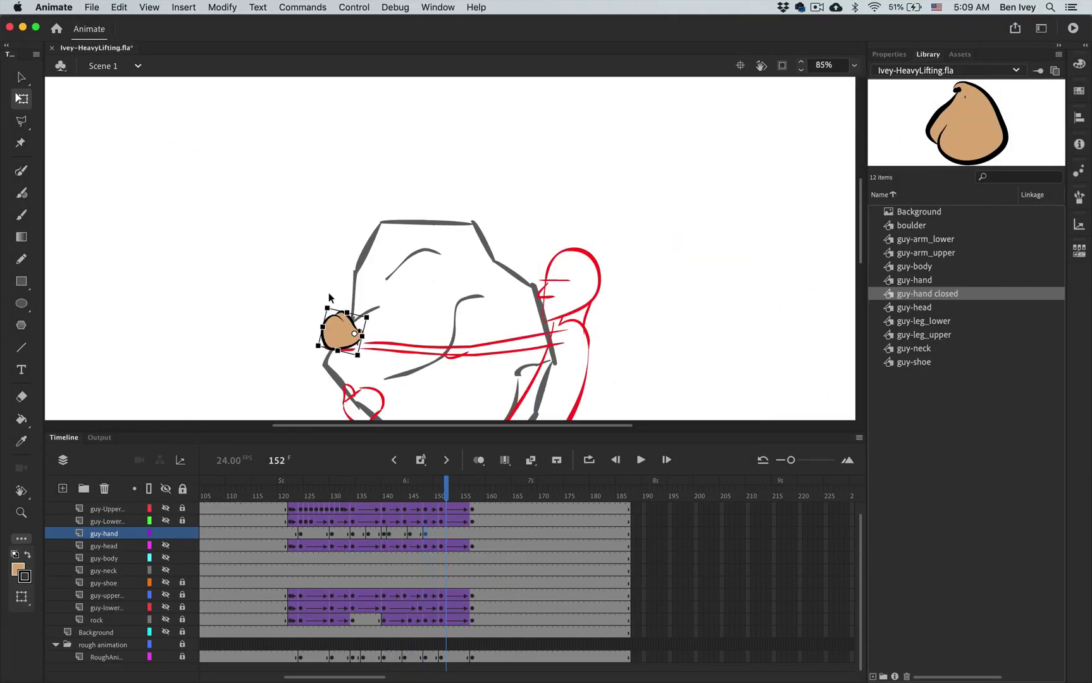
# Step: Keyframe the closed hand at frames 152 and 157 so it follows the rough sketch to the end of the lift
pyautogui.press('.')
pyautogui.press('.')
pyautogui.press('.')
pyautogui.press('.')
pyautogui.press('.')
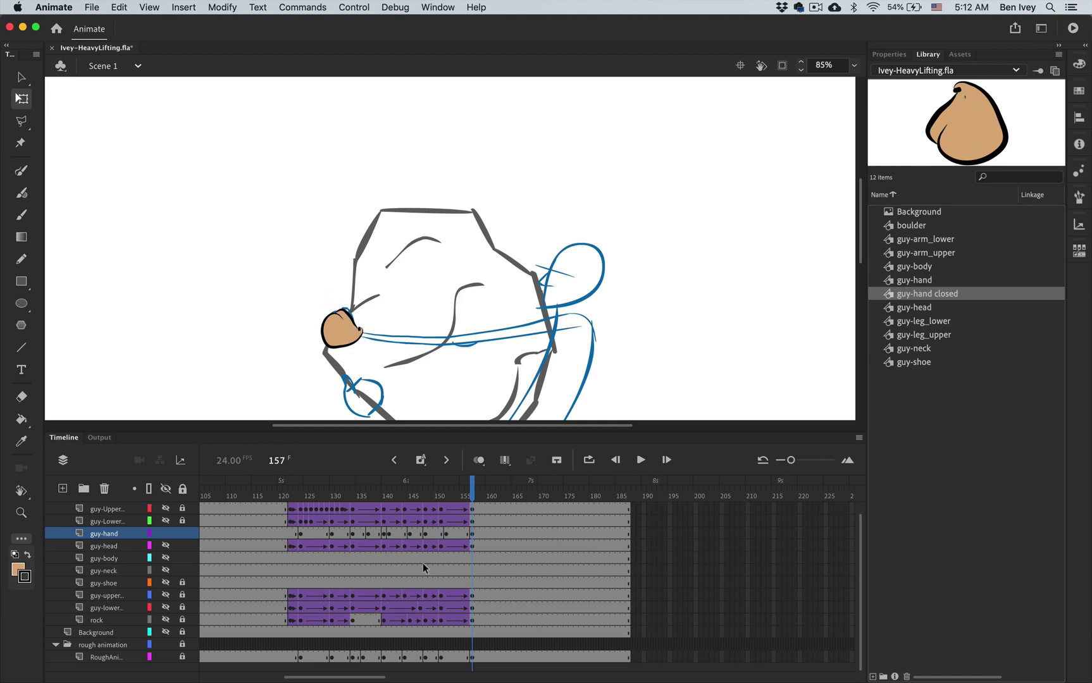
# Step: Insert a keyframe on the guy-hand layer at frame 12, aligned with the start of the arm tweens
pyautogui.hscroll(-10, 478, 537)
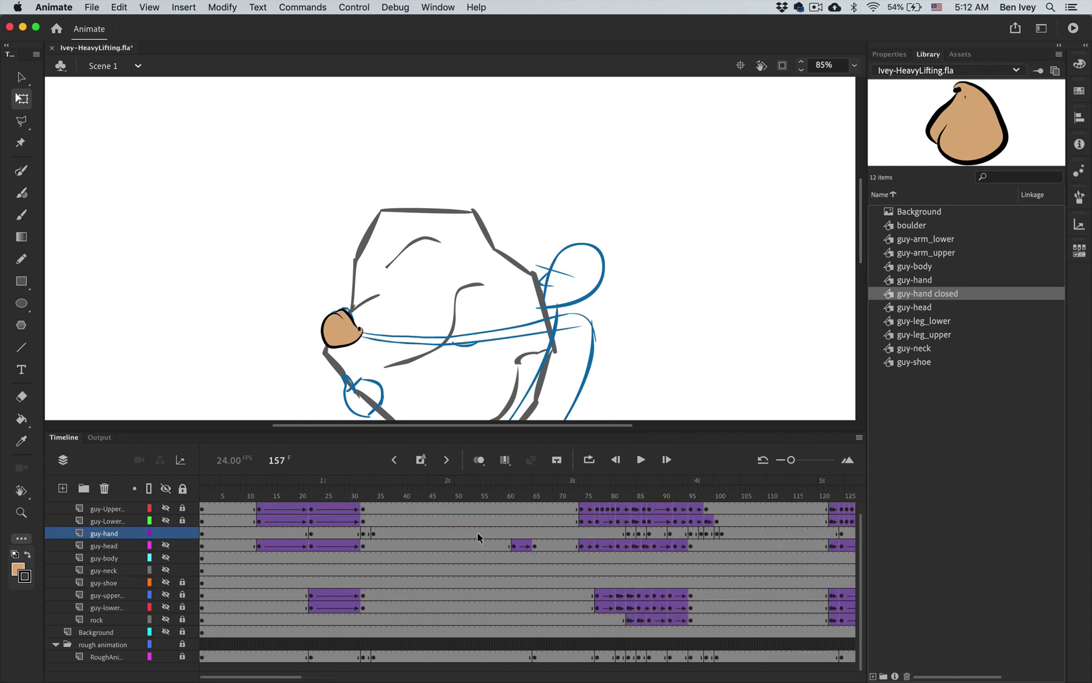
pyautogui.click(257, 533)
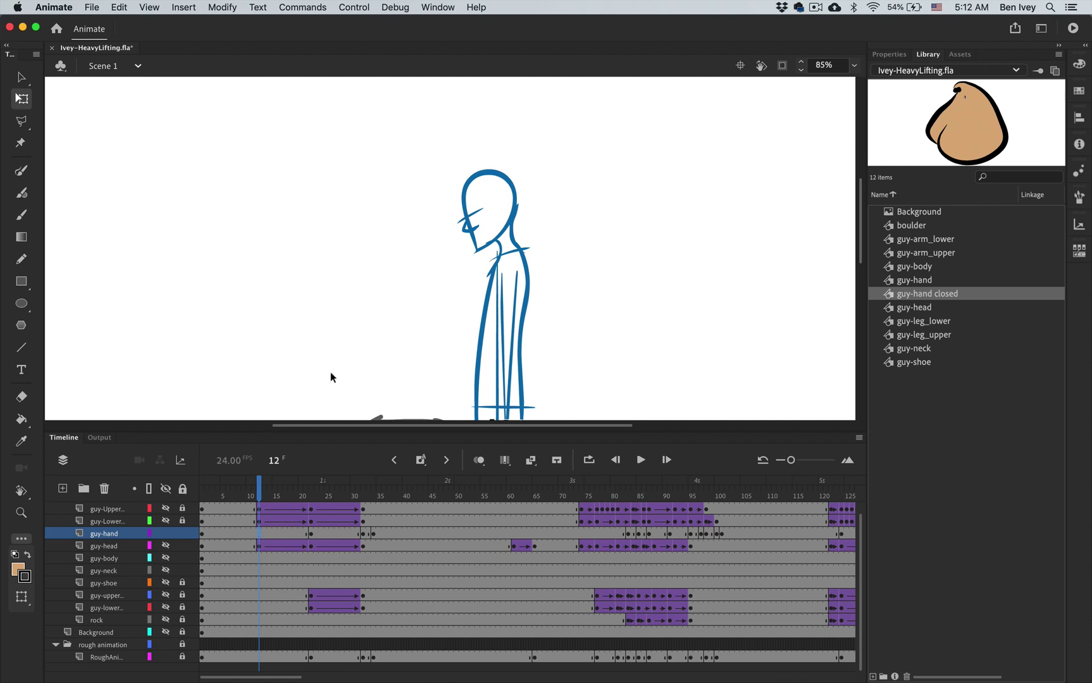
pyautogui.scroll(-3, 330, 373)
pyautogui.scroll(-3, 330, 378)
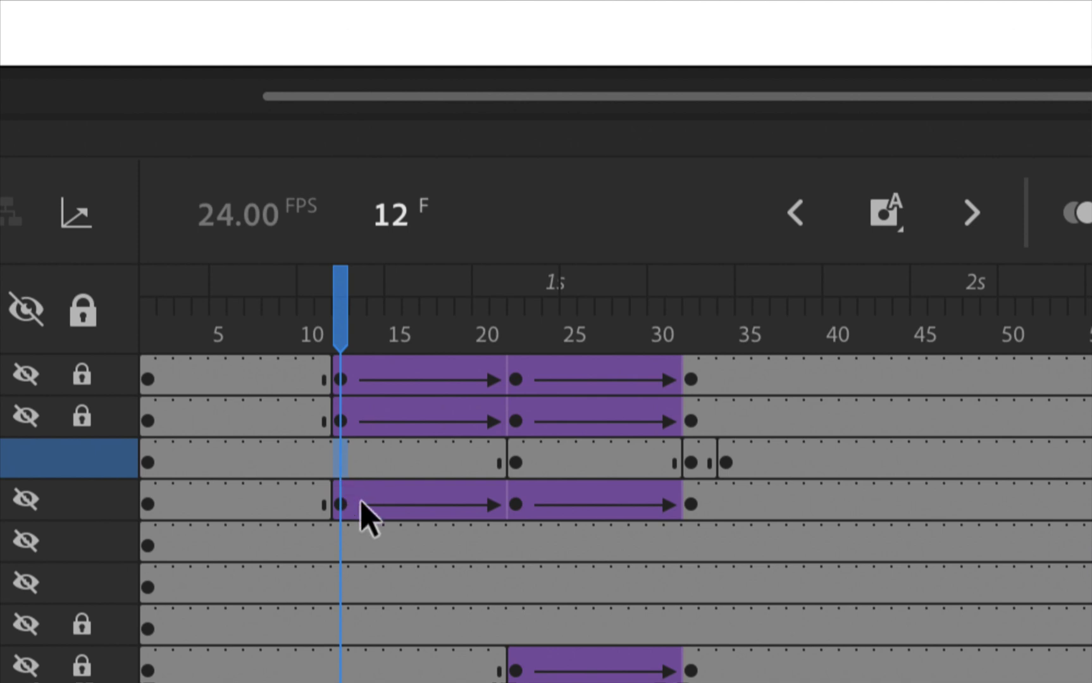
pyautogui.press('F6')
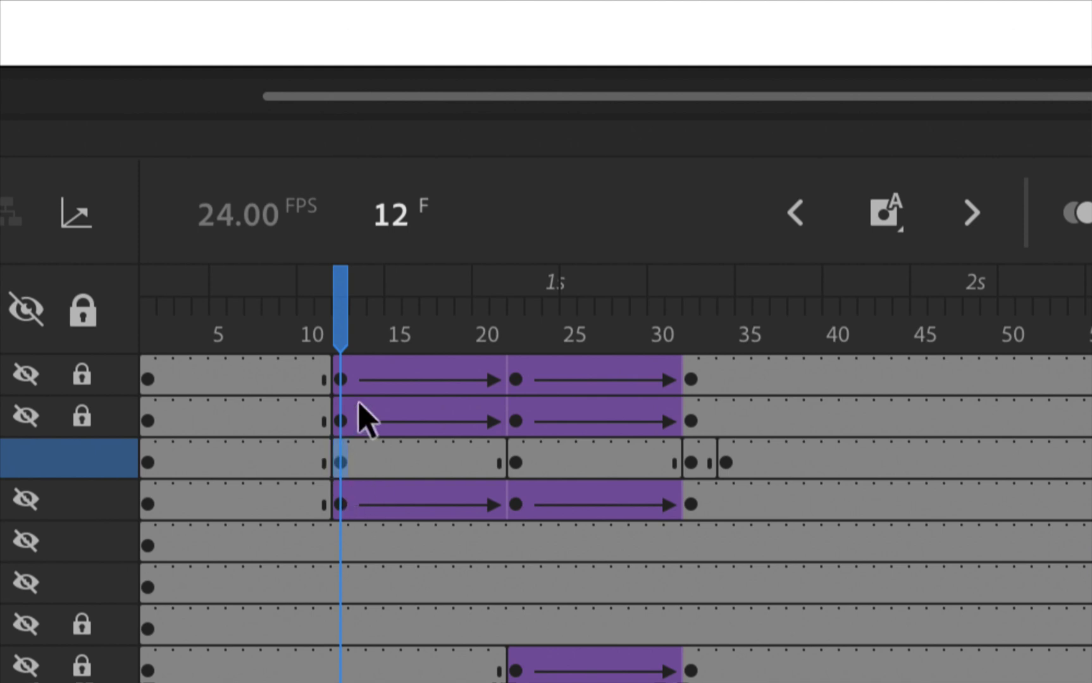
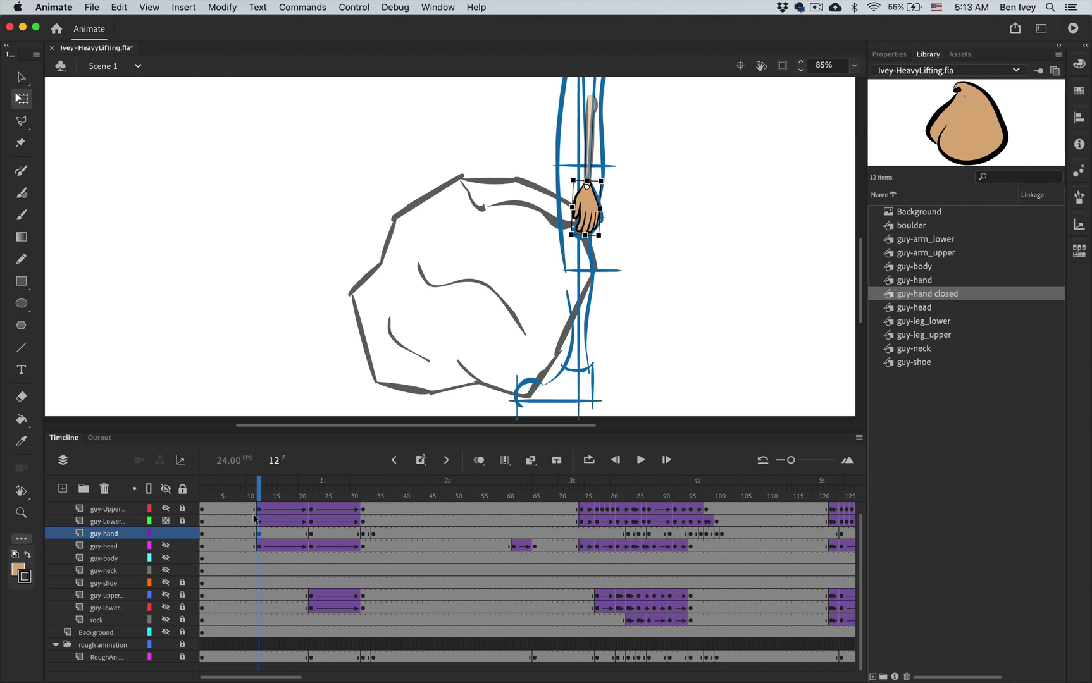
# Step: Create classic tweens on the guy-hand layer from the keyframes at frames 12 and 22
pyautogui.rightClick(260, 535)
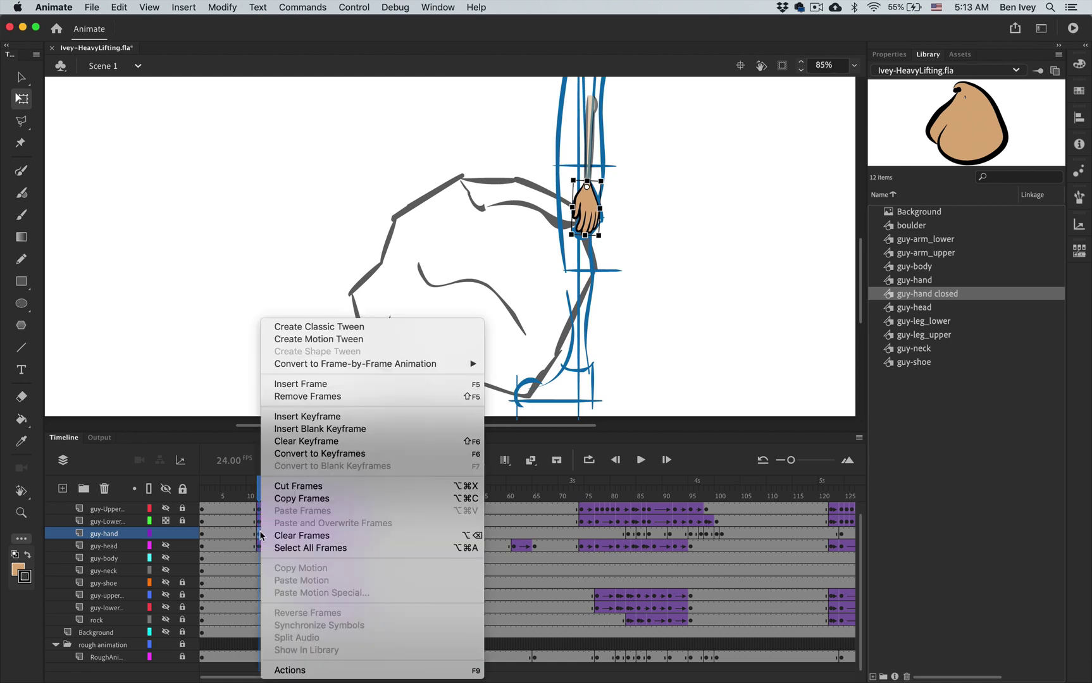
pyautogui.click(348, 327)
pyautogui.moveTo(262, 497); pyautogui.dragTo(312, 510)
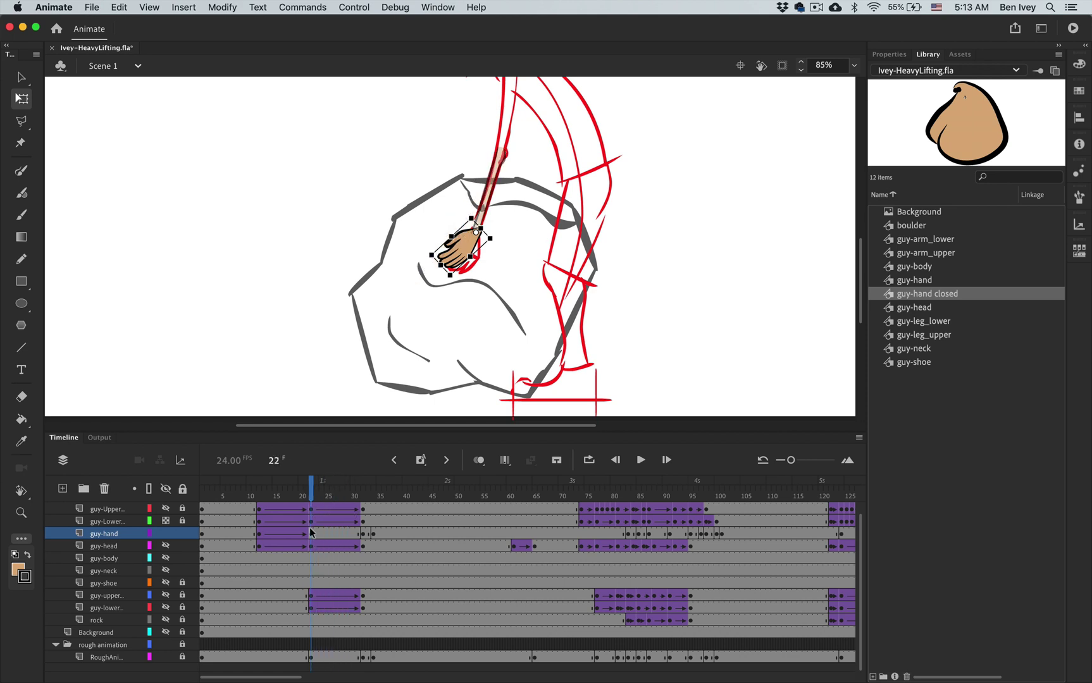
pyautogui.rightClick(311, 532)
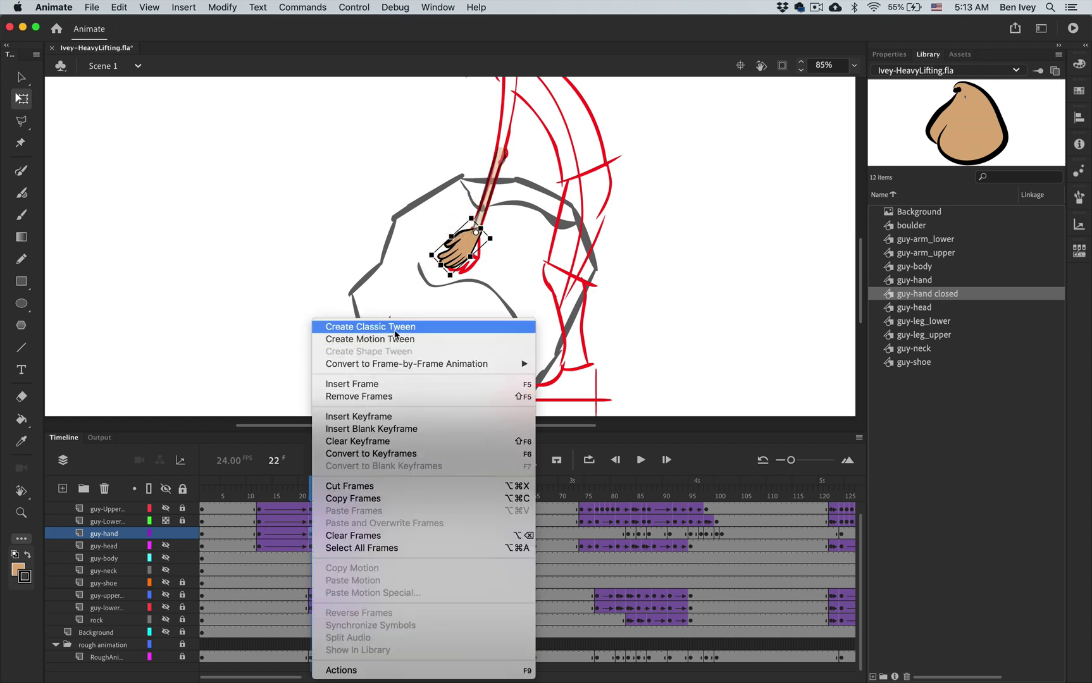
pyautogui.click(336, 327)
# Step: Insert a keyframe on the guy-hand layer at frame 81 and create a classic tween from it
pyautogui.moveTo(312, 495)
pyautogui.mouseDown()
pyautogui.moveTo(643, 512)
pyautogui.moveTo(585, 512)
pyautogui.mouseUp()
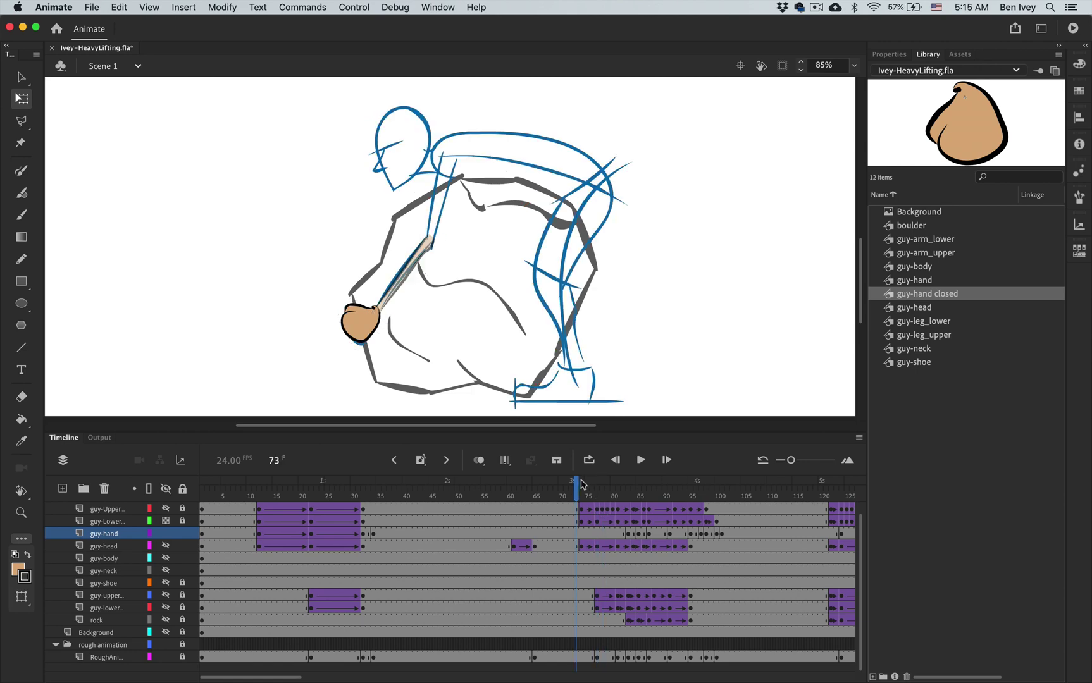
pyautogui.moveTo(579, 487)
pyautogui.mouseDown()
pyautogui.moveTo(630, 493)
pyautogui.moveTo(618, 493)
pyautogui.mouseUp()
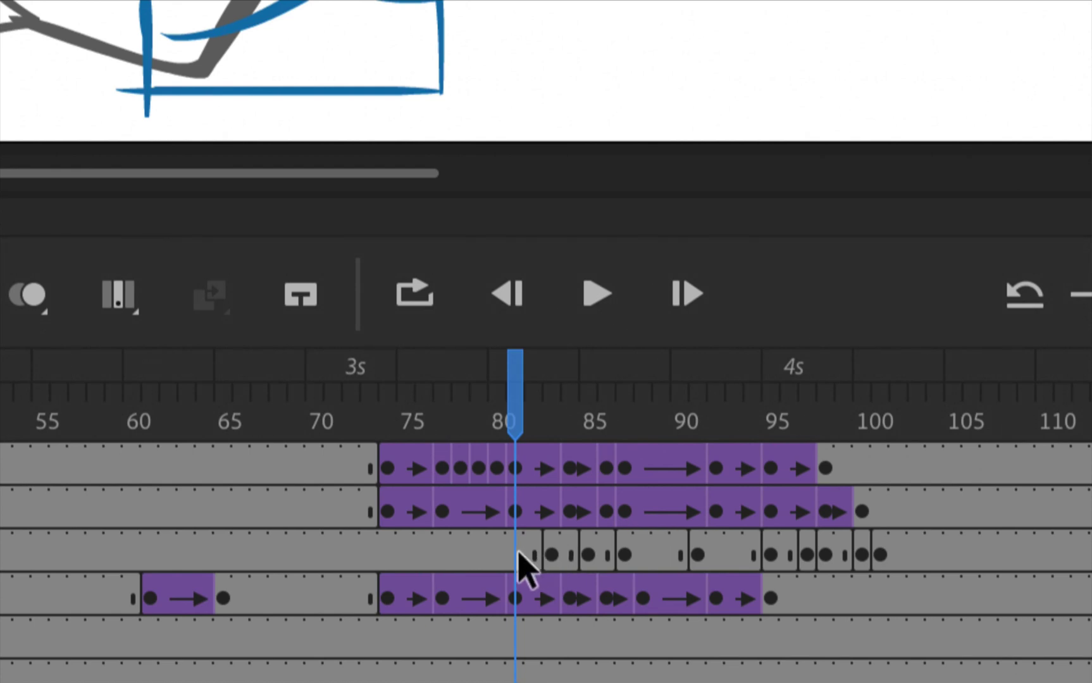
pyautogui.click(618, 533)
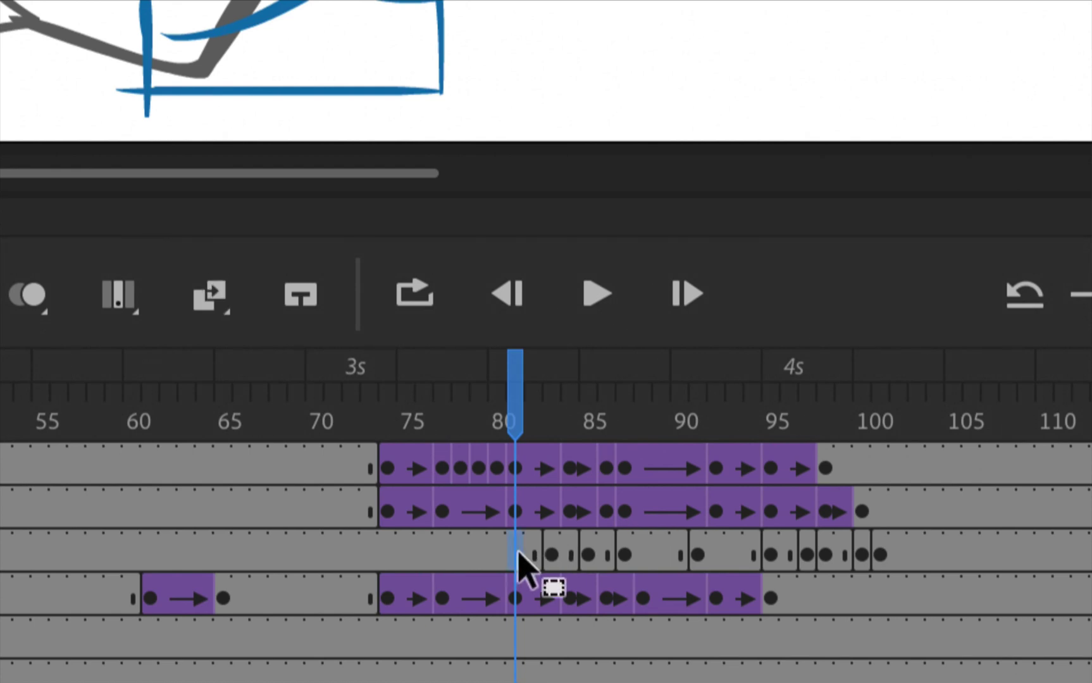
pyautogui.moveTo(518, 552)
pyautogui.mouseDown()
pyautogui.moveTo(378, 512)
pyautogui.moveTo(366, 549)
pyautogui.moveTo(405, 518)
pyautogui.moveTo(522, 566)
pyautogui.moveTo(516, 556)
pyautogui.mouseUp()
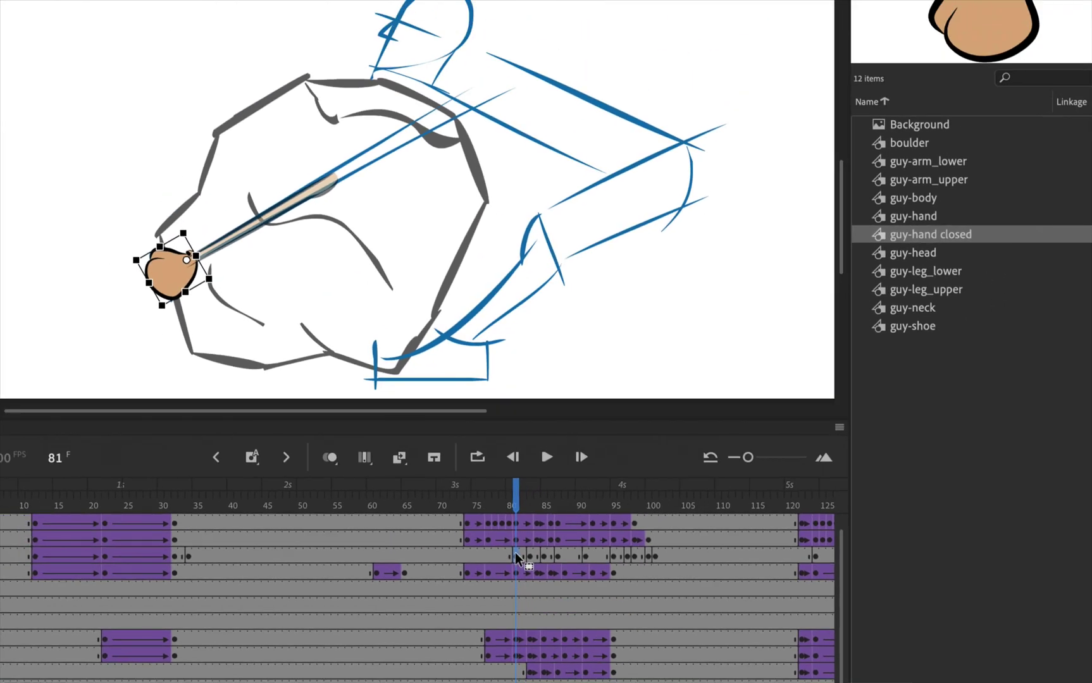
pyautogui.rightClick(516, 553)
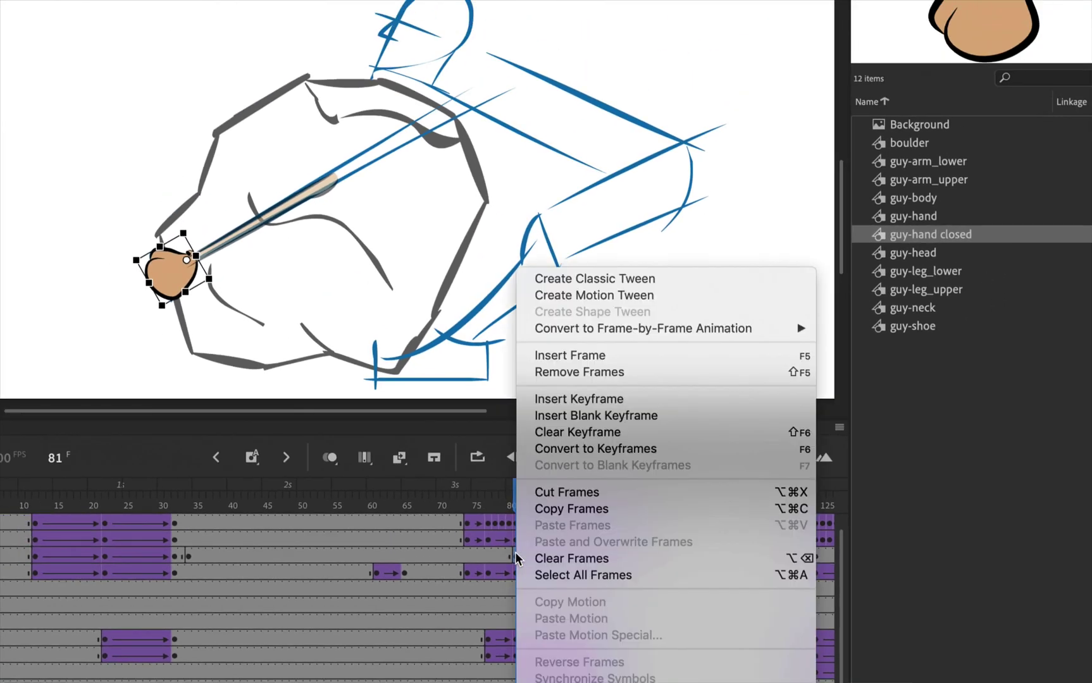
pyautogui.click(611, 280)
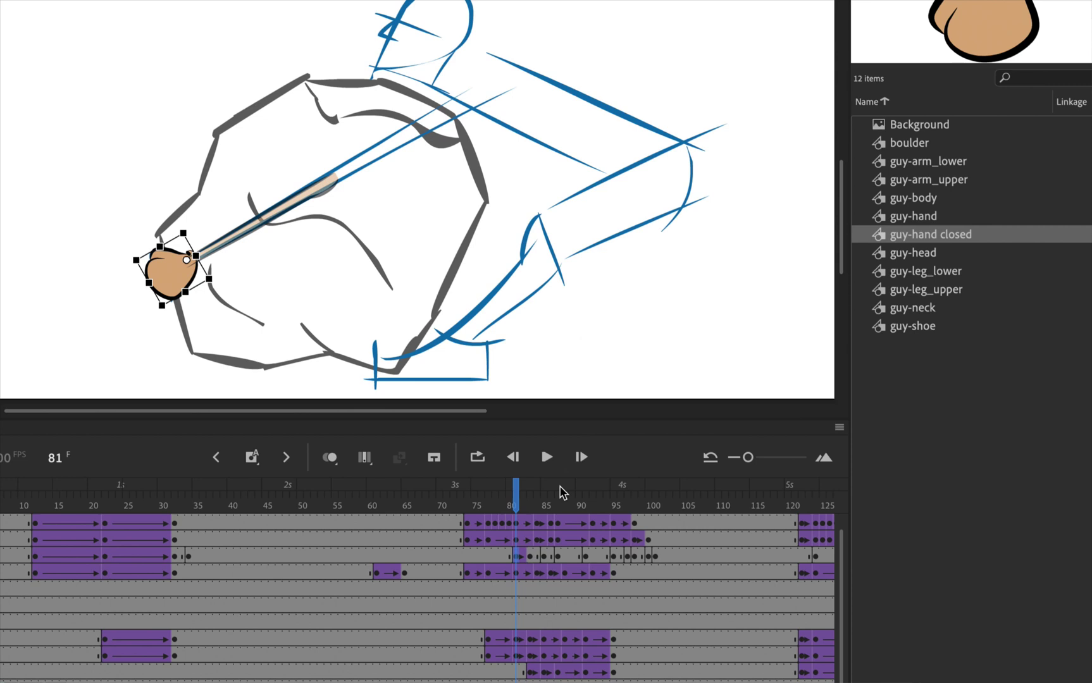
# Step: Create classic tweens across the guy-hand layer's keyframes from frame 83 through frame 91
pyautogui.click(525, 506)
pyautogui.moveTo(526, 507); pyautogui.dragTo(567, 518)
pyautogui.click(528, 558)
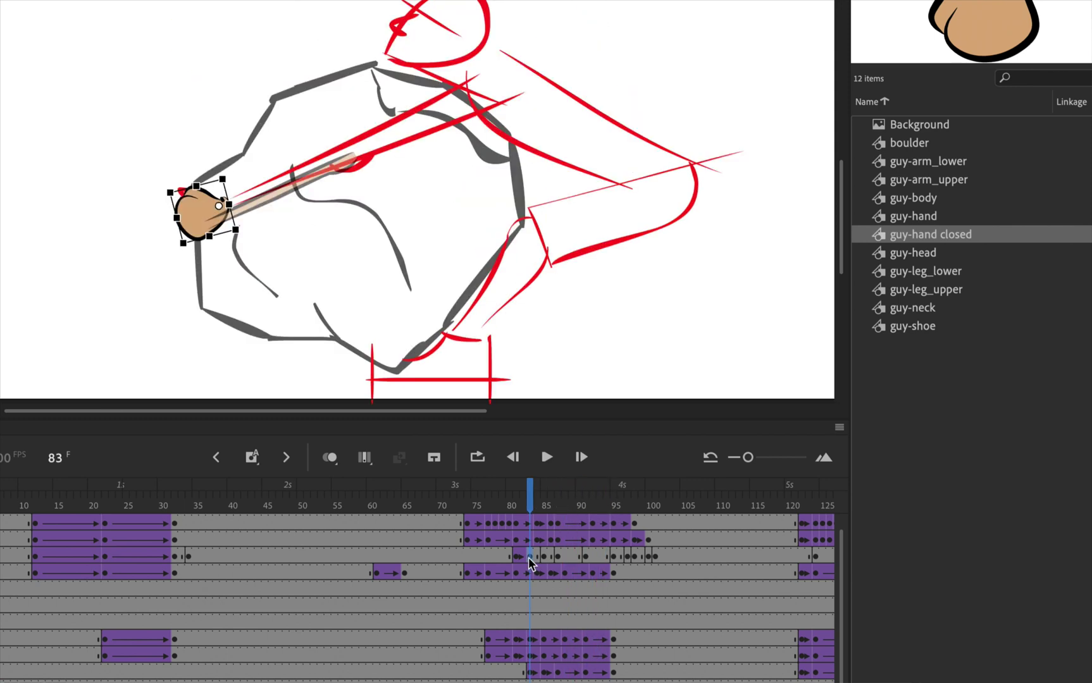
pyautogui.keyDown('shift'); pyautogui.click(587, 558); pyautogui.keyUp('shift')
pyautogui.rightClick(588, 560)
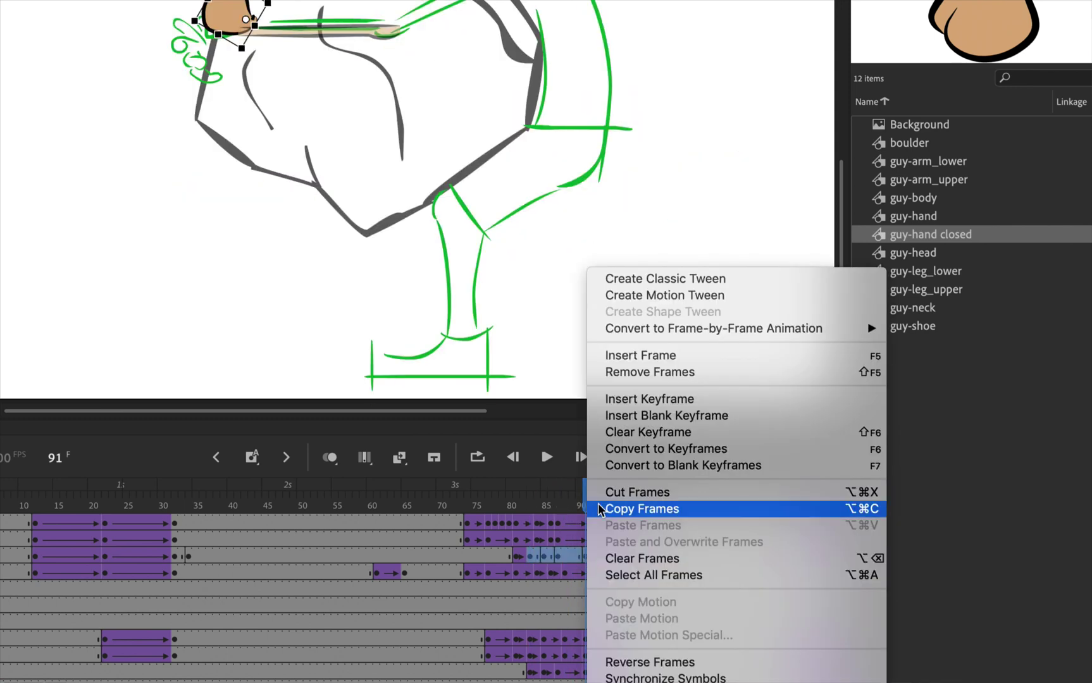
pyautogui.click(666, 288)
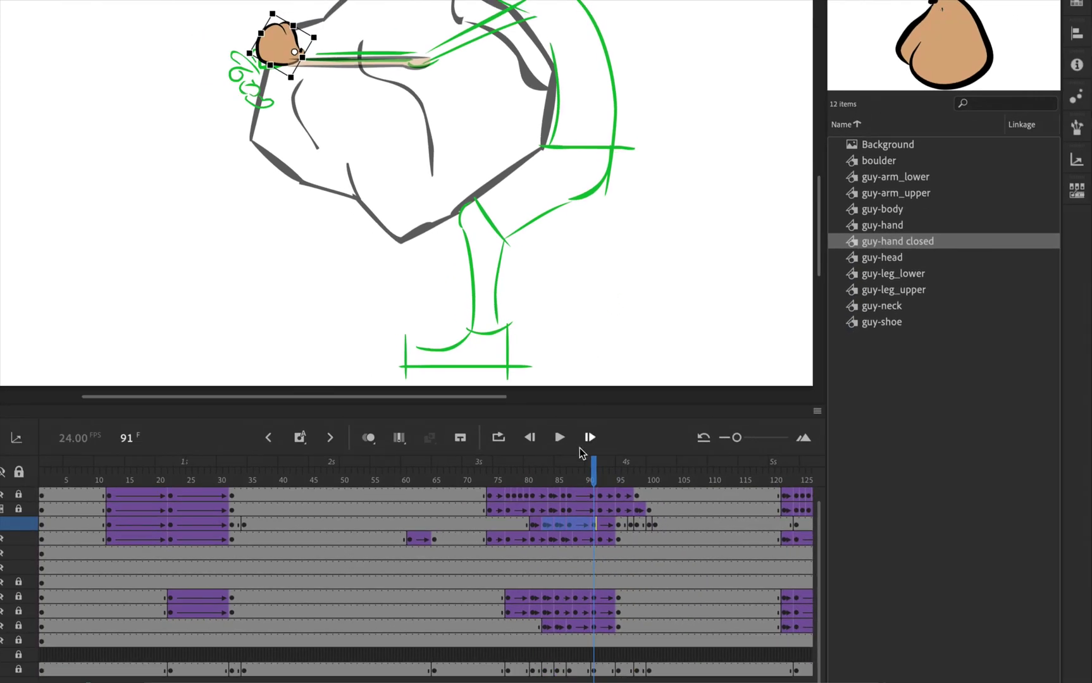
# Step: Move the closed hand at frame 84 down onto the red sketched hand and nudge it to meet the forearm's end
pyautogui.moveTo(597, 484); pyautogui.dragTo(552, 496)
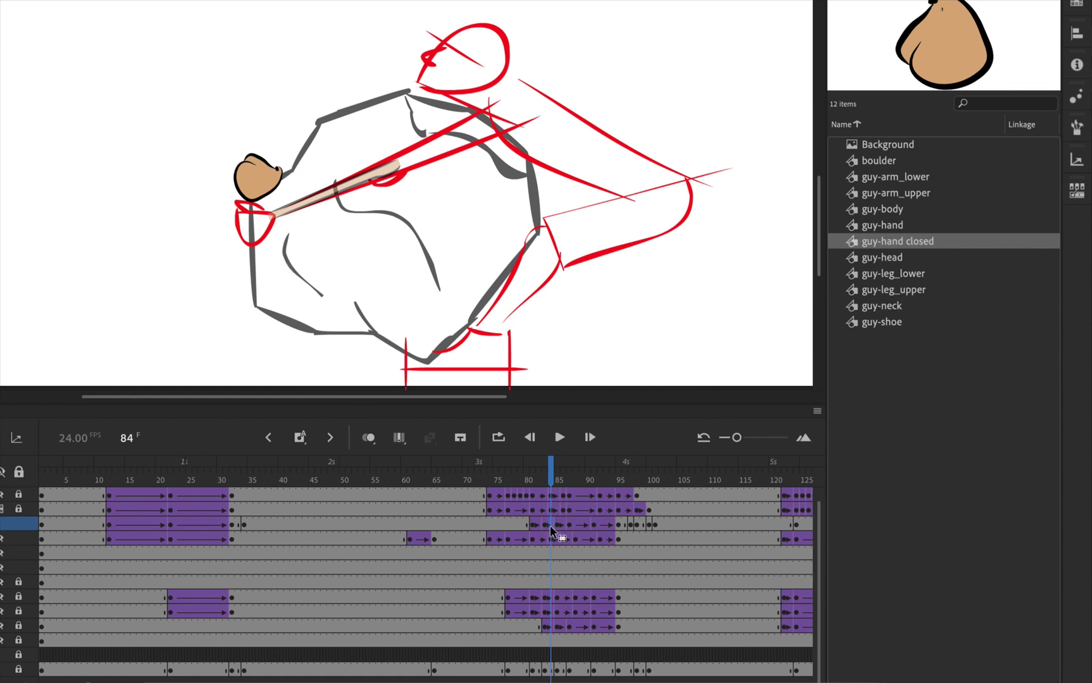
pyautogui.click(256, 172)
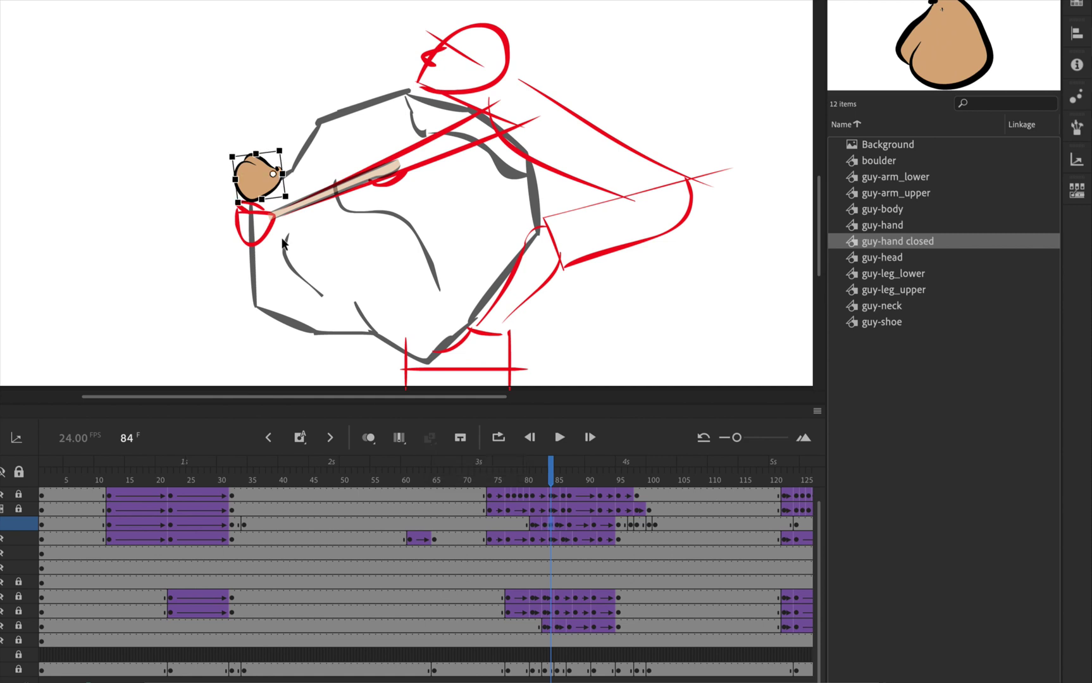
pyautogui.moveTo(257, 184); pyautogui.dragTo(251, 222)
pyautogui.press('Right')
pyautogui.press('Down')
pyautogui.press('Right')
pyautogui.press('Down')
pyautogui.press('Right')
pyautogui.press('Down')
pyautogui.press('Right')
pyautogui.press('Down')
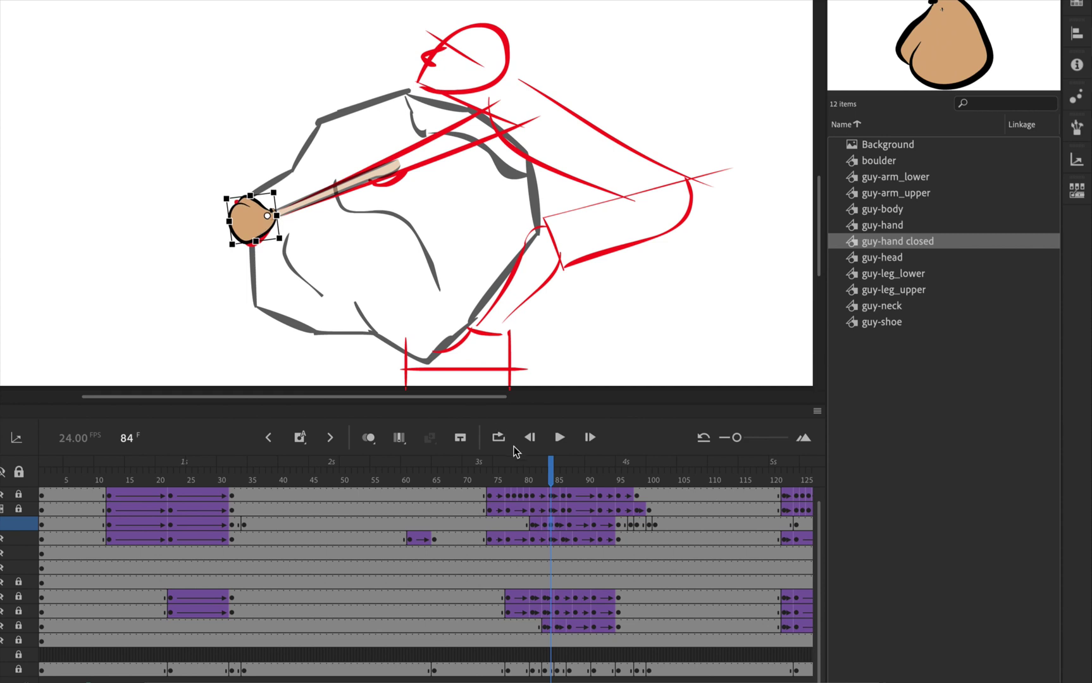
# Step: Move the closed hand at frame 82 down and outward toward the blue sketched hand so it meets the forearm's end
pyautogui.press(',')
pyautogui.press(',')
pyautogui.press(',')
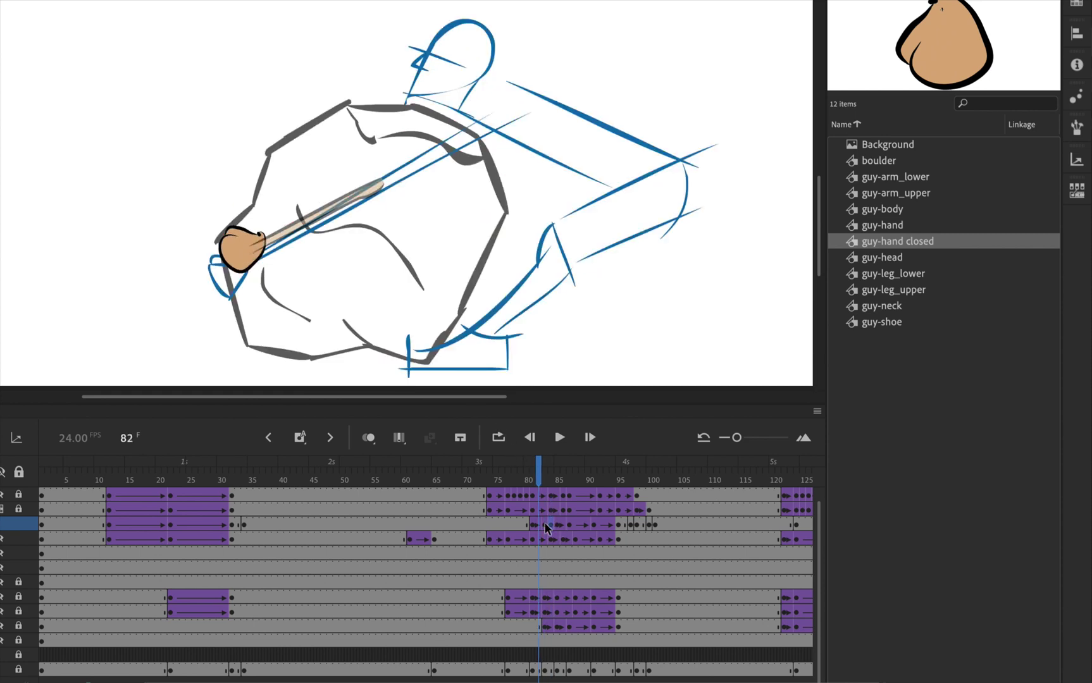
pyautogui.press(',')
pyautogui.press('.')
pyautogui.press('.')
pyautogui.click(238, 258)
pyautogui.moveTo(238, 258); pyautogui.dragTo(229, 266)
# Step: Move the closed hand at frame 83 down and outward so its wrist meets the forearm's end
pyautogui.press('.')
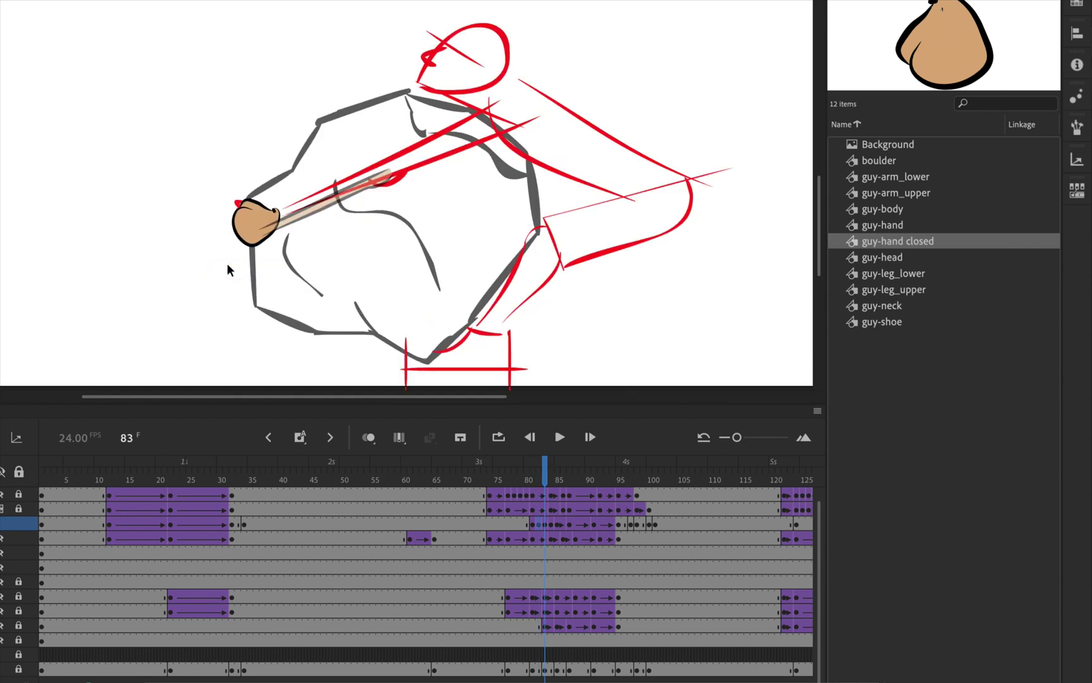
pyautogui.click(247, 229)
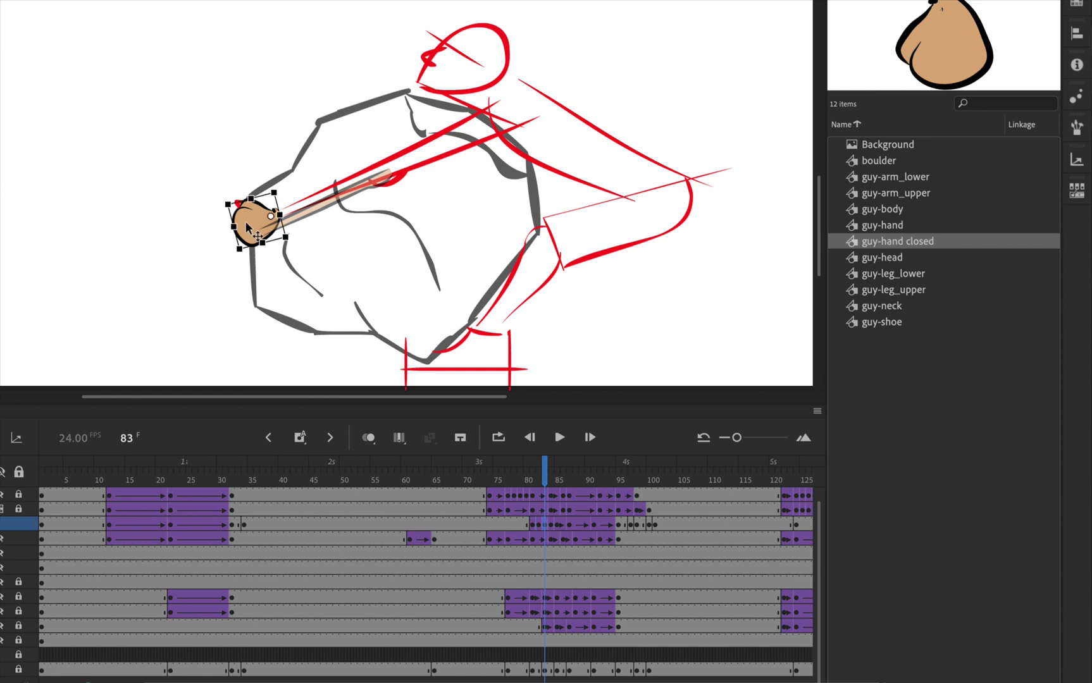
pyautogui.moveTo(247, 233); pyautogui.dragTo(238, 239)
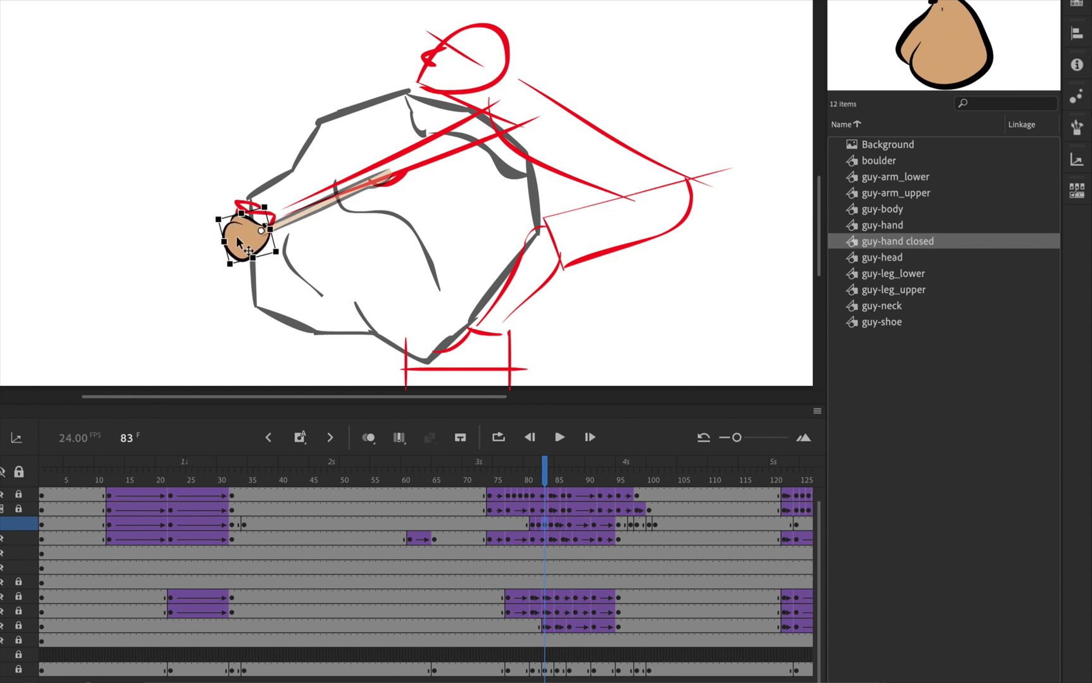
# Step: Move the closed hand at frame 85 straight down onto the end of the lower arm
pyautogui.press('.')
pyautogui.press('.')
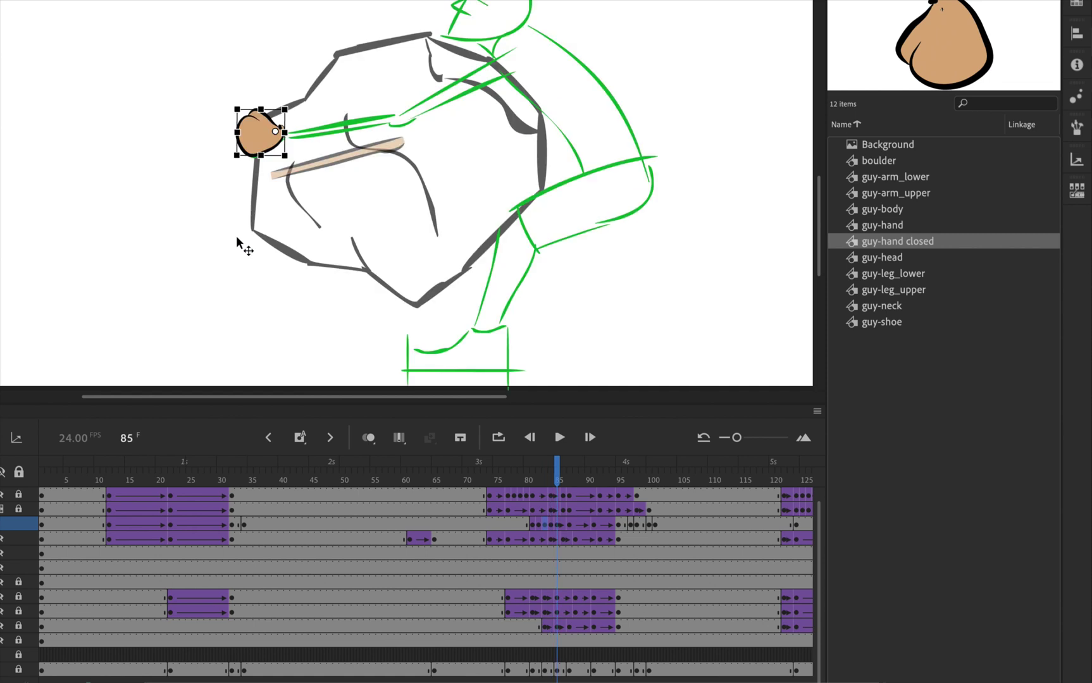
pyautogui.moveTo(249, 137); pyautogui.dragTo(250, 181)
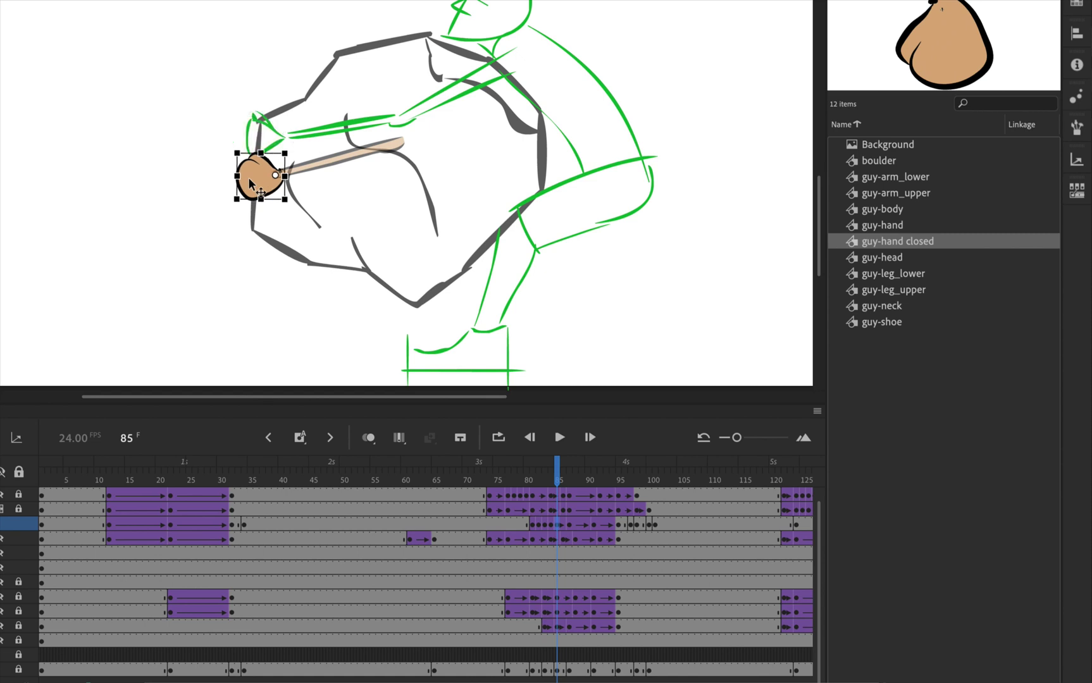
# Step: Shift the closed hand at frame 89 outward and slightly down to line its wrist up with the forearm
pyautogui.press('.')
pyautogui.press('.')
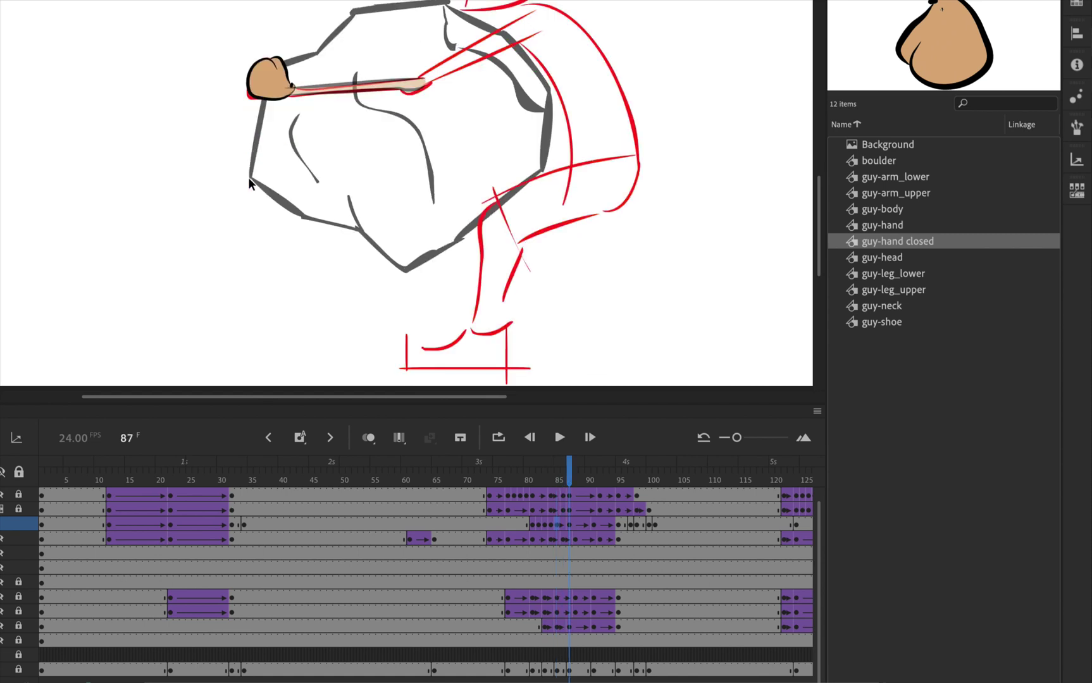
pyautogui.press('.')
pyautogui.press('.')
pyautogui.press('.')
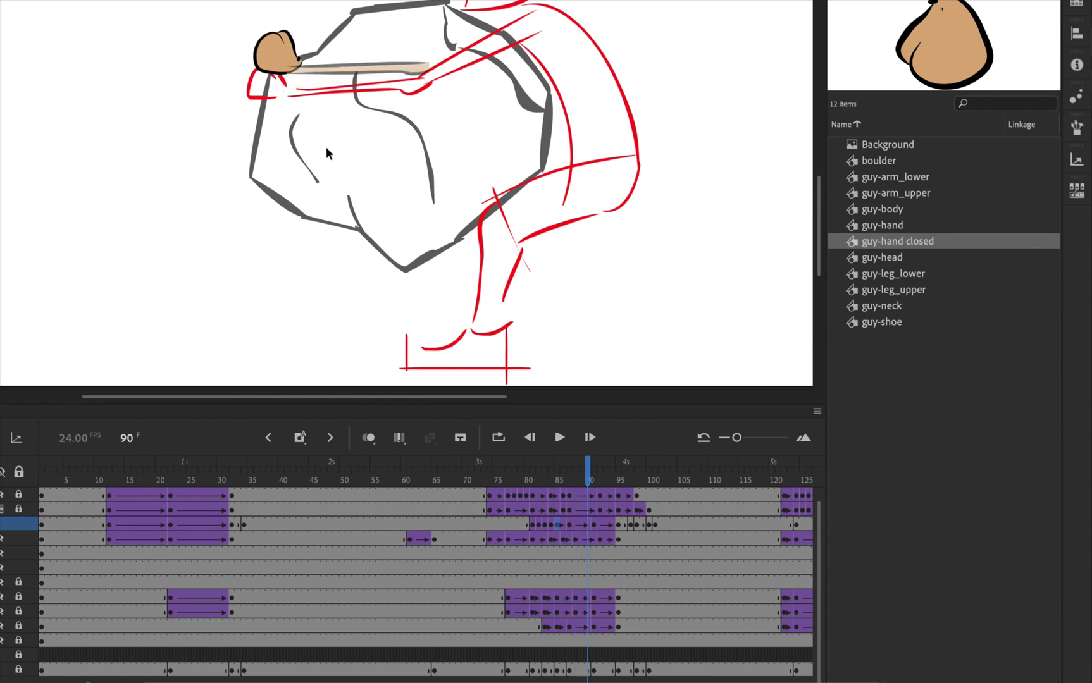
pyautogui.press('.')
pyautogui.press(',')
pyautogui.press(',')
pyautogui.press(',')
pyautogui.press('.')
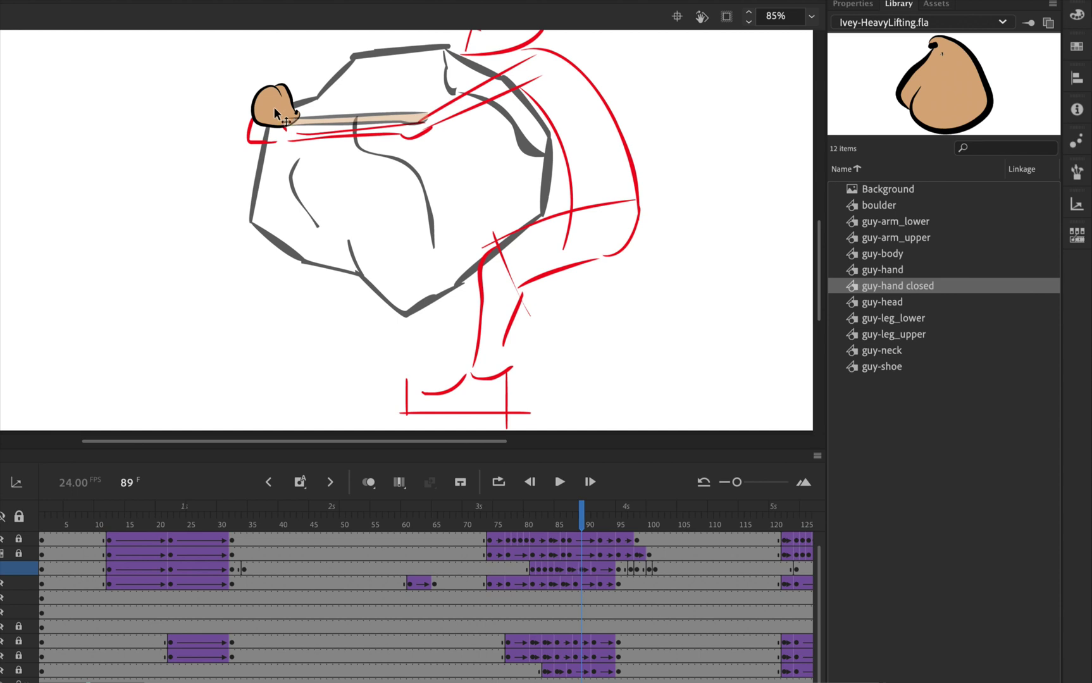
pyautogui.click(262, 113)
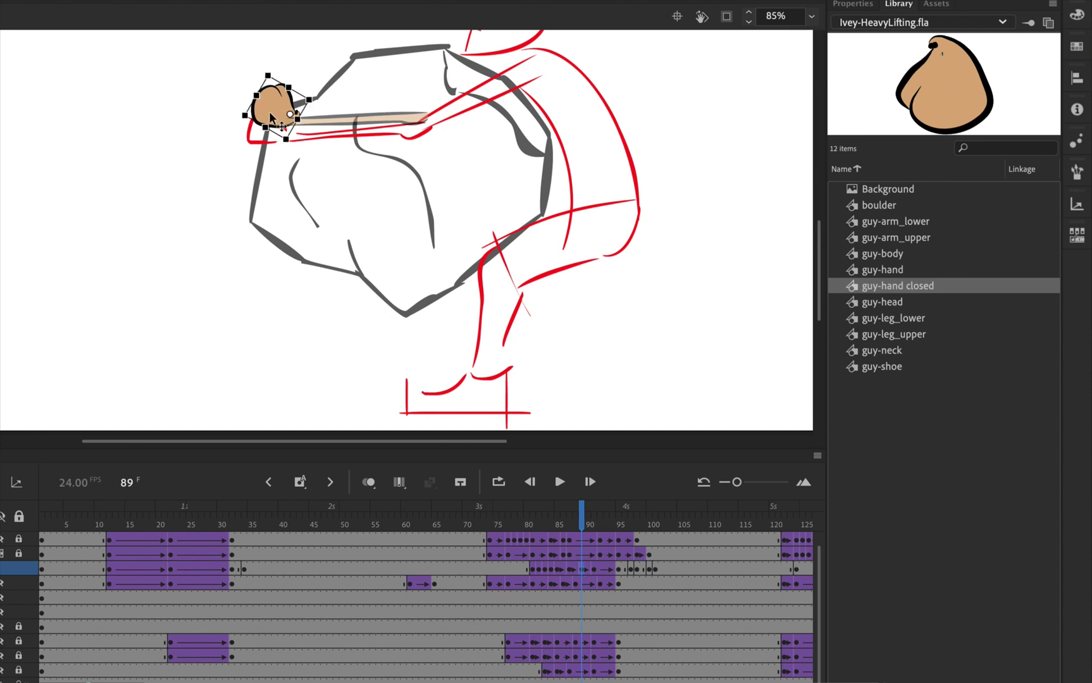
pyautogui.moveTo(264, 114); pyautogui.dragTo(264, 126)
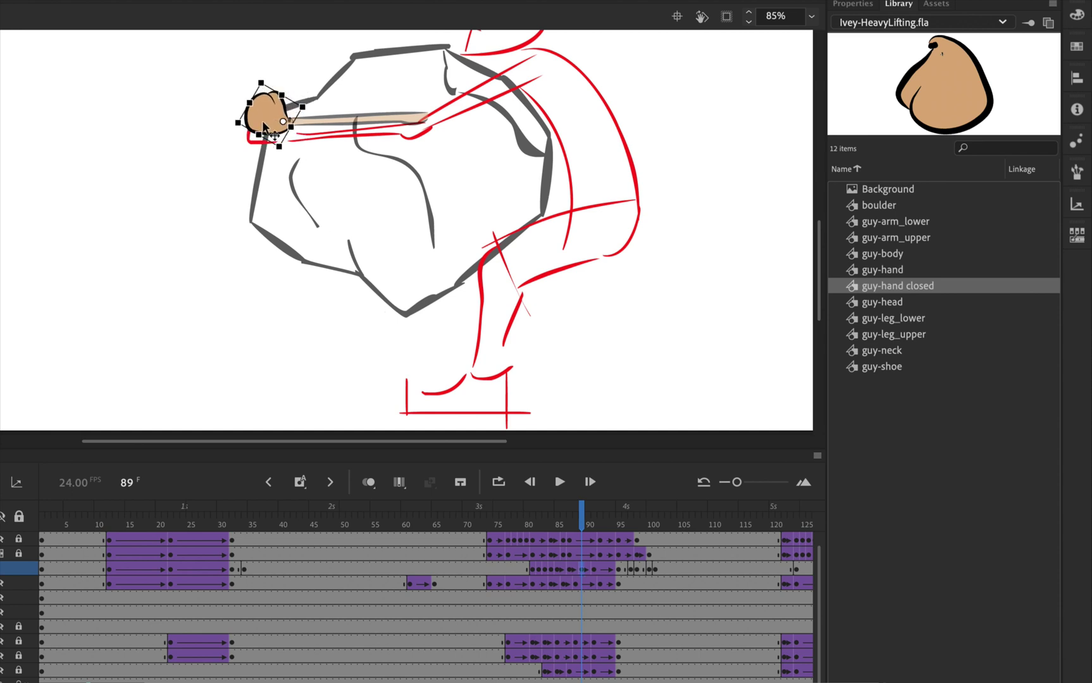
# Step: Move the closed hand at frame 90 outward, then nudge it back to meet the forearm's end
pyautogui.press('.')
pyautogui.press('.')
pyautogui.press(',')
pyautogui.press(',')
pyautogui.press('.')
pyautogui.click(265, 120)
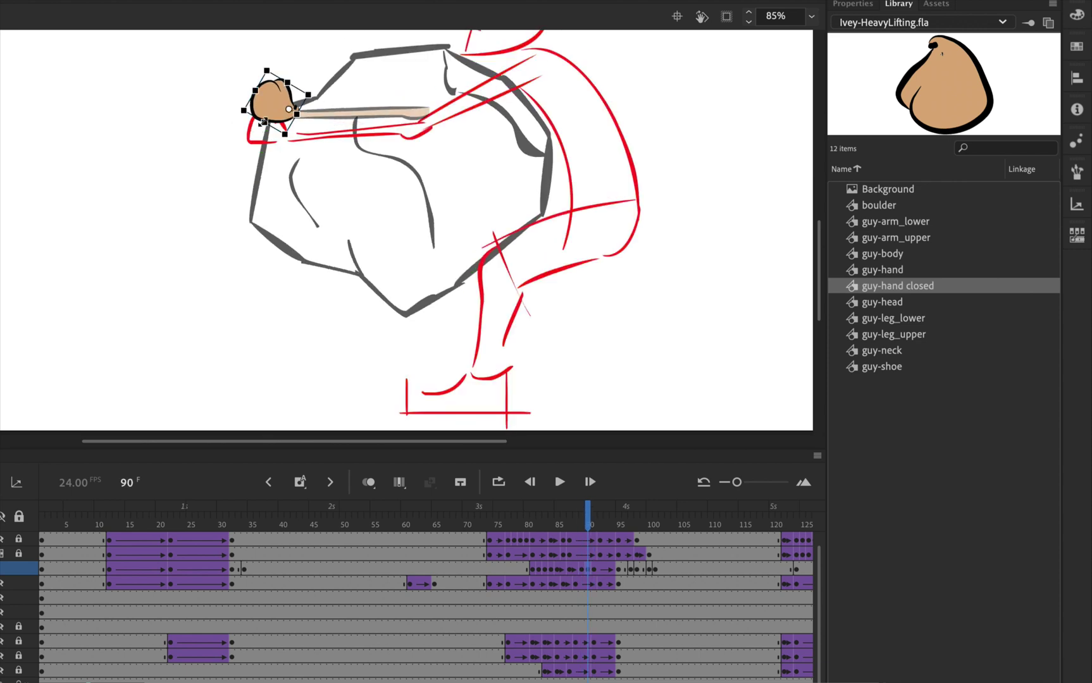
pyautogui.moveTo(270, 113); pyautogui.dragTo(262, 117)
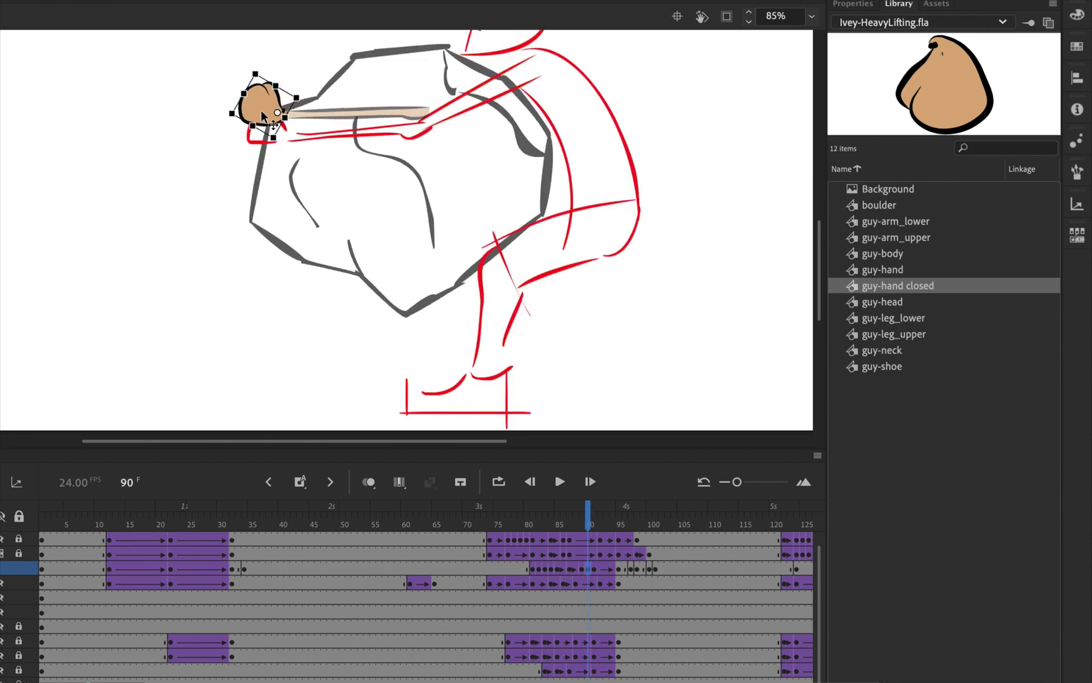
pyautogui.press('Right')
pyautogui.press('Right')
pyautogui.press('Right')
pyautogui.press('Right')
pyautogui.press('Right')
pyautogui.press('Right')
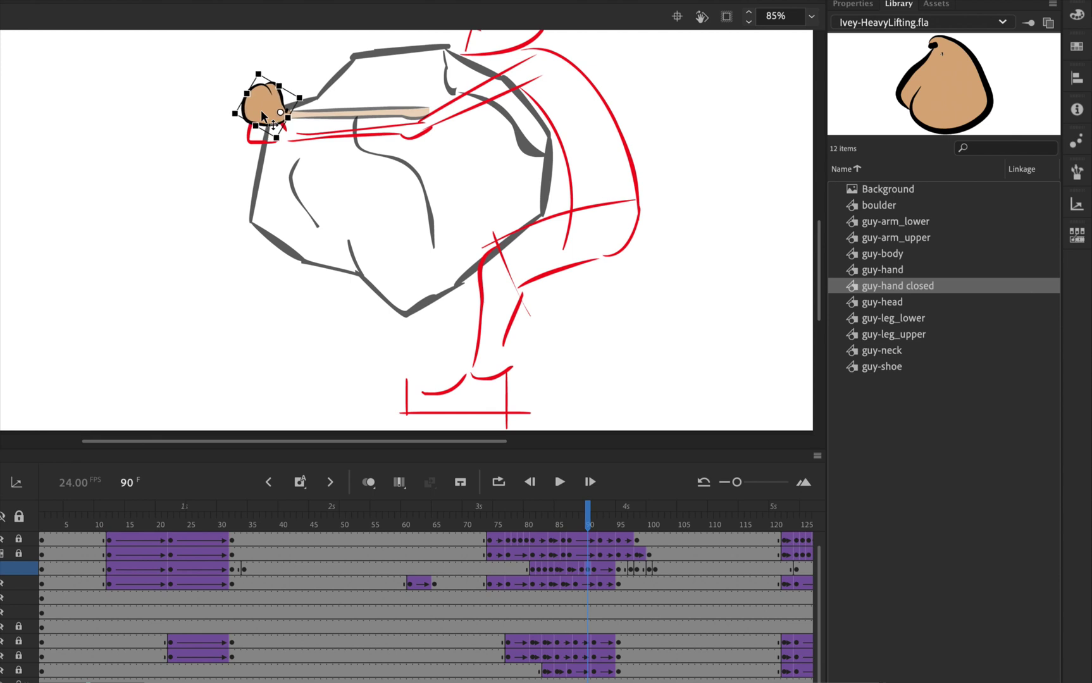
# Step: Reposition the closed hand at frame 92 and nudge it up and inward until its wrist joins the forearm
pyautogui.press('.')
pyautogui.press('.')
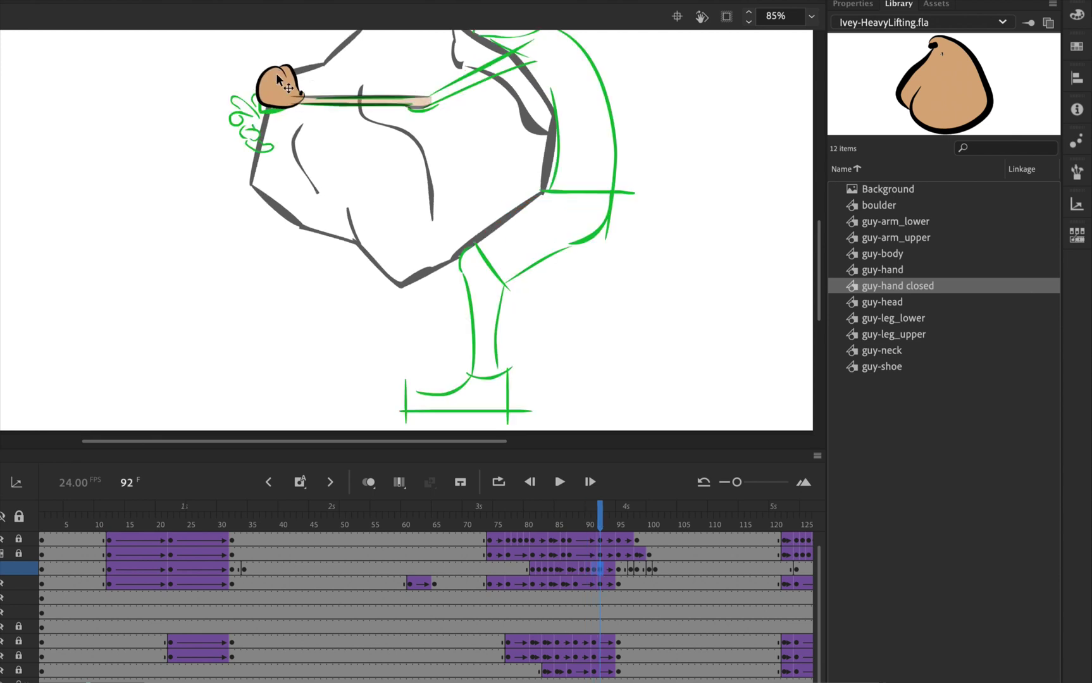
pyautogui.click(282, 100)
pyautogui.moveTo(276, 91)
pyautogui.mouseDown()
pyautogui.moveTo(253, 98)
pyautogui.moveTo(269, 98)
pyautogui.mouseUp()
pyautogui.press('Up')
pyautogui.press('Up')
pyautogui.press('Up')
pyautogui.press('Right')
pyautogui.press('Right')
pyautogui.press('Right')
pyautogui.press('Right')
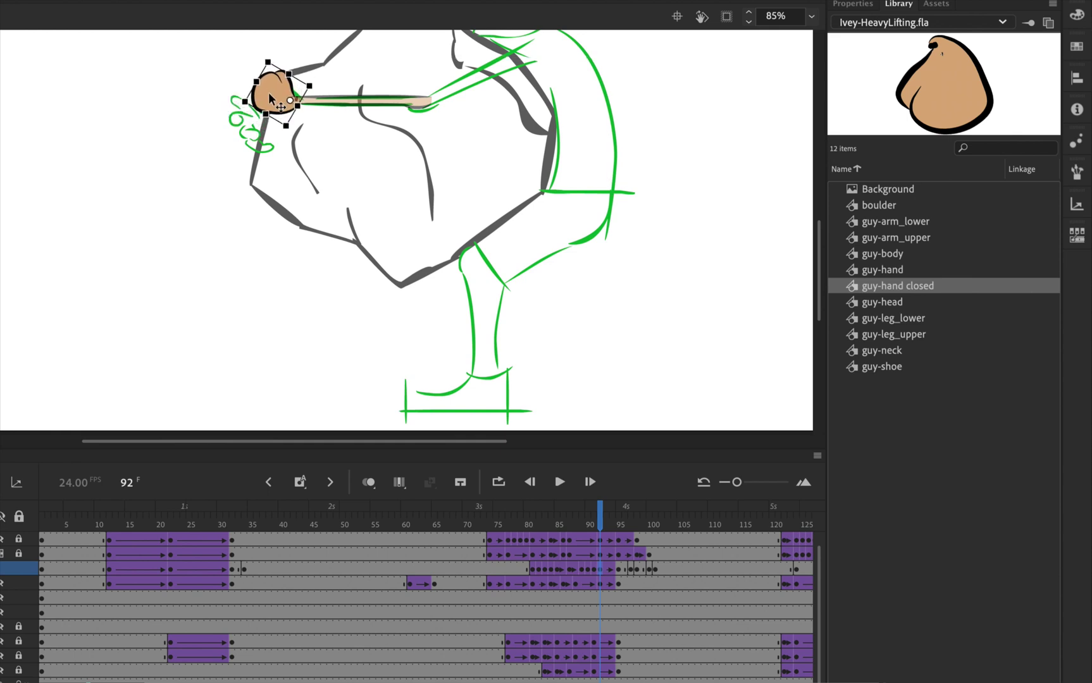
# Step: Create classic tweens across the guy-hand layer's keyframes from frame 95 through frame 101
pyautogui.press('.')
pyautogui.press('.')
pyautogui.press('.')
pyautogui.press('.')
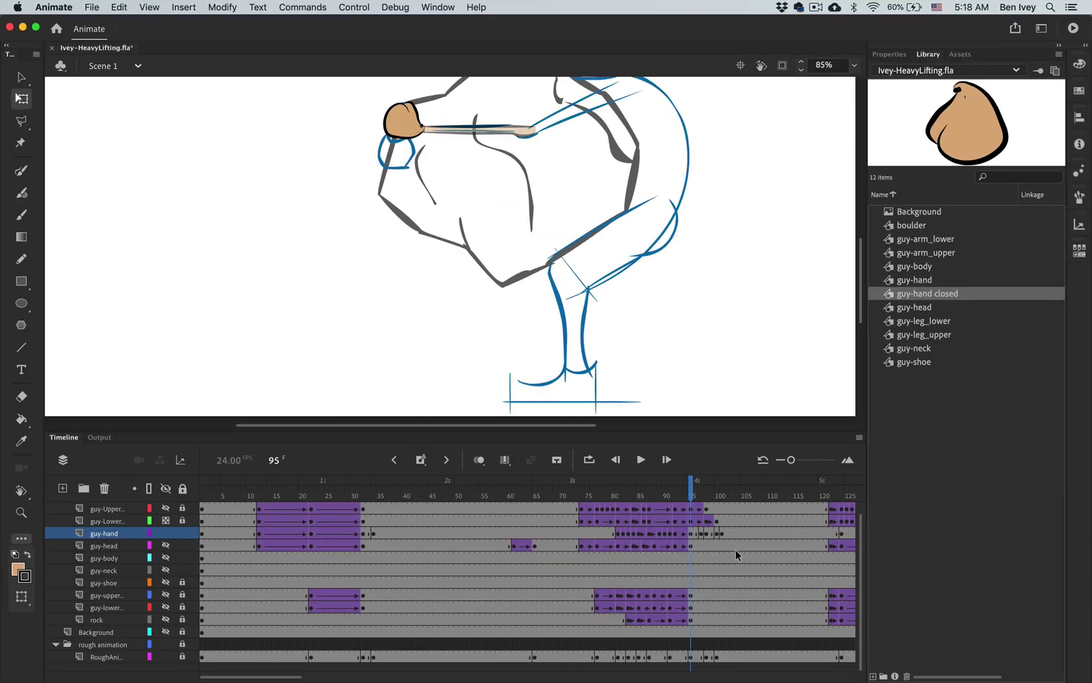
pyautogui.rightClick(644, 569)
pyautogui.click(711, 286)
# Step: Create a classic tween on the guy-hand layer from the keyframe at frame 122
pyautogui.press('.')
pyautogui.press('.')
pyautogui.press('.')
pyautogui.press('.')
pyautogui.press('.')
pyautogui.press('.')
pyautogui.press('.')
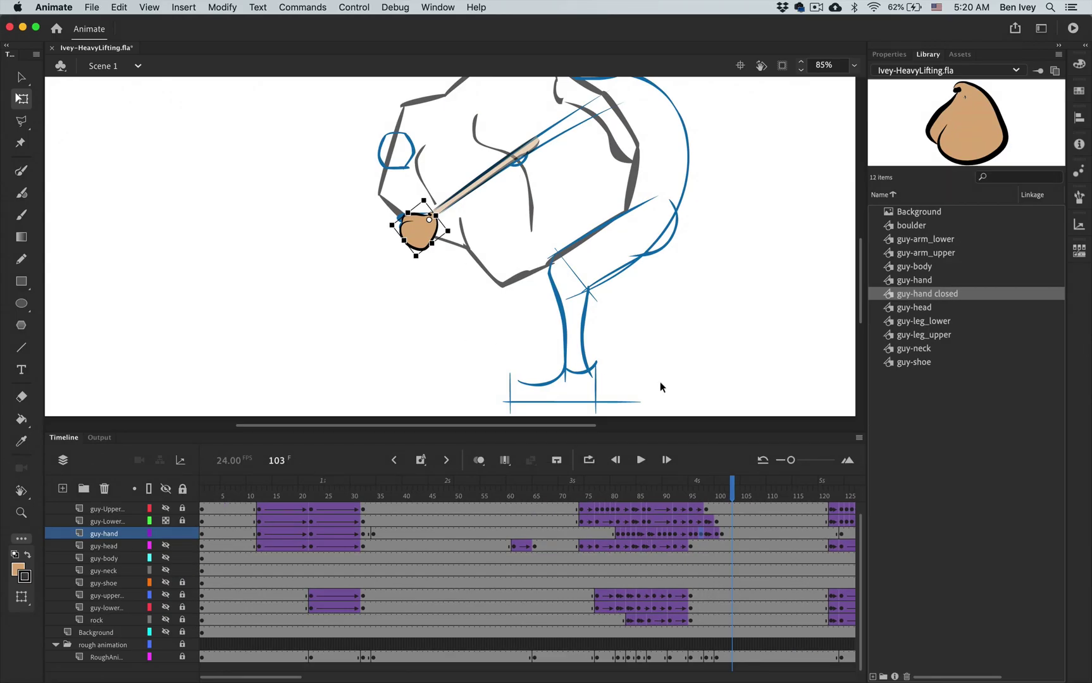
pyautogui.hscroll(5, 670, 521)
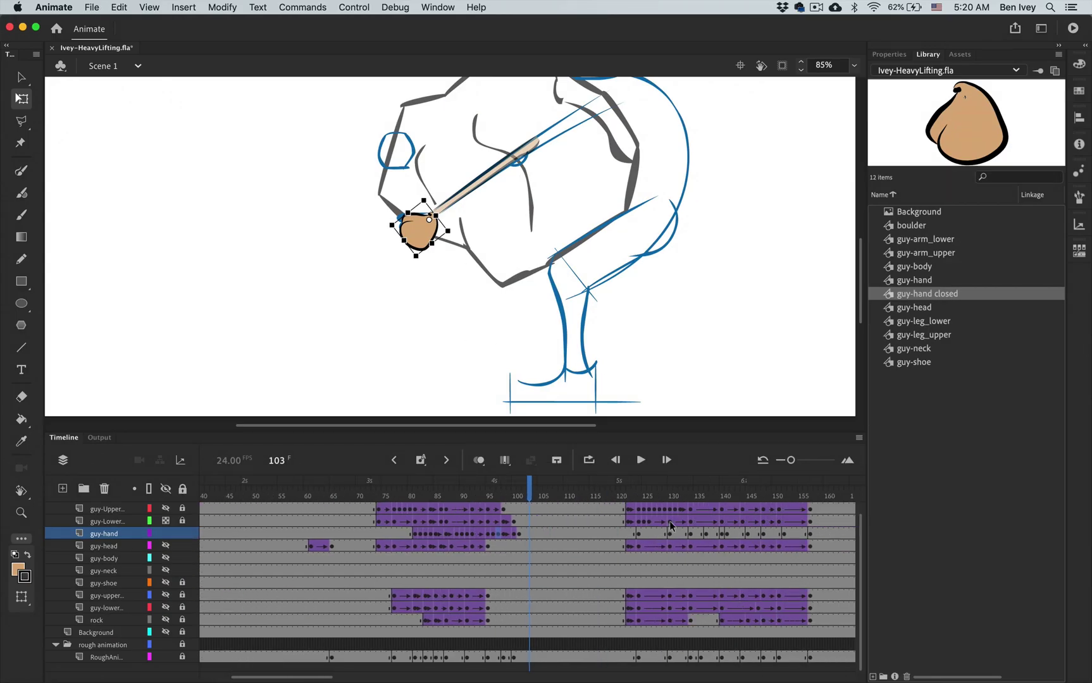
pyautogui.press('.')
pyautogui.press('.')
pyautogui.press('.')
pyautogui.press('.')
pyautogui.press('.')
pyautogui.press('.')
pyautogui.press('.')
pyautogui.press('.')
pyautogui.press('.')
pyautogui.press('.')
pyautogui.press('.')
pyautogui.press('.')
pyautogui.press('.')
pyautogui.press('.')
pyautogui.press('.')
pyautogui.press('.')
pyautogui.press('.')
pyautogui.press('.')
pyautogui.press('.')
pyautogui.press('.')
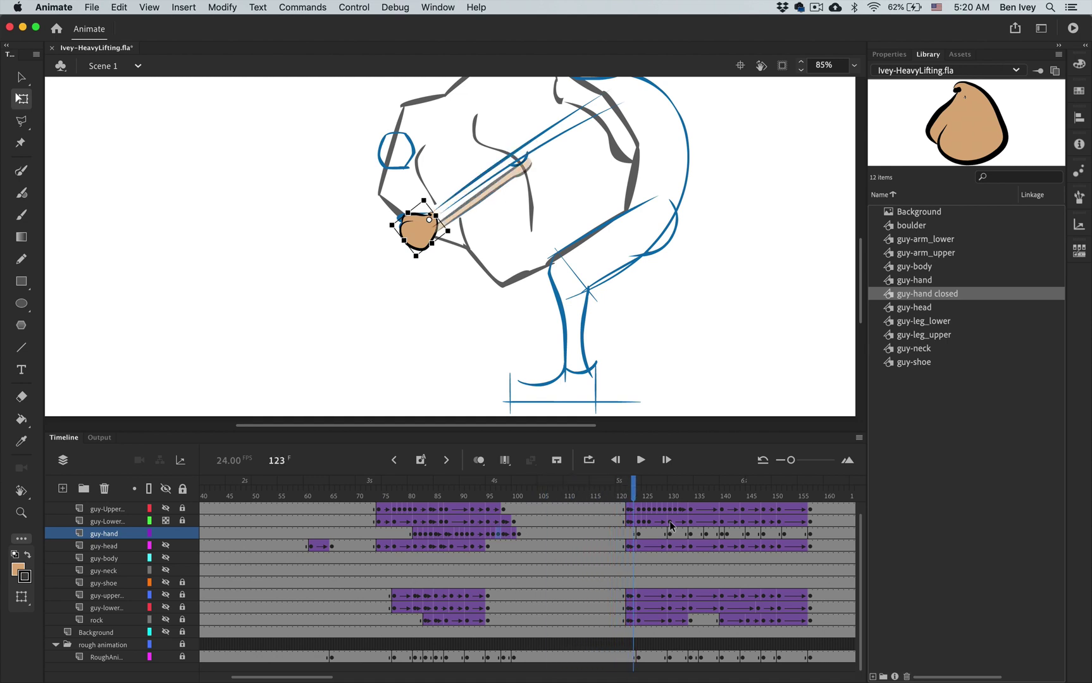
pyautogui.press('.')
pyautogui.press(',')
pyautogui.press(',')
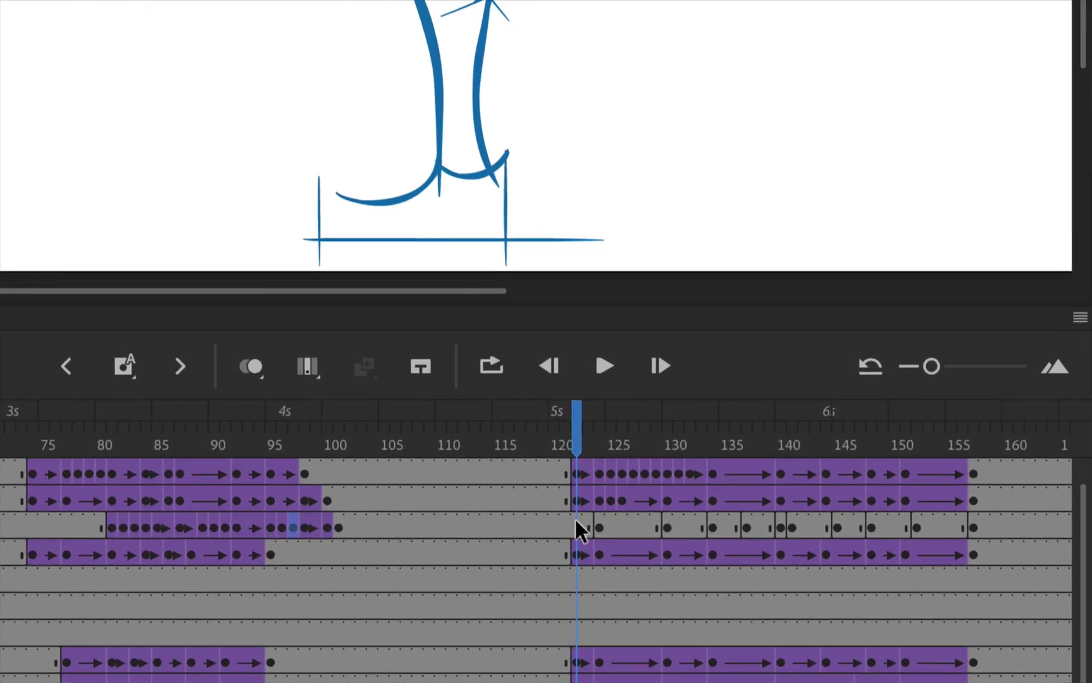
pyautogui.click(575, 520)
pyautogui.rightClick(575, 519)
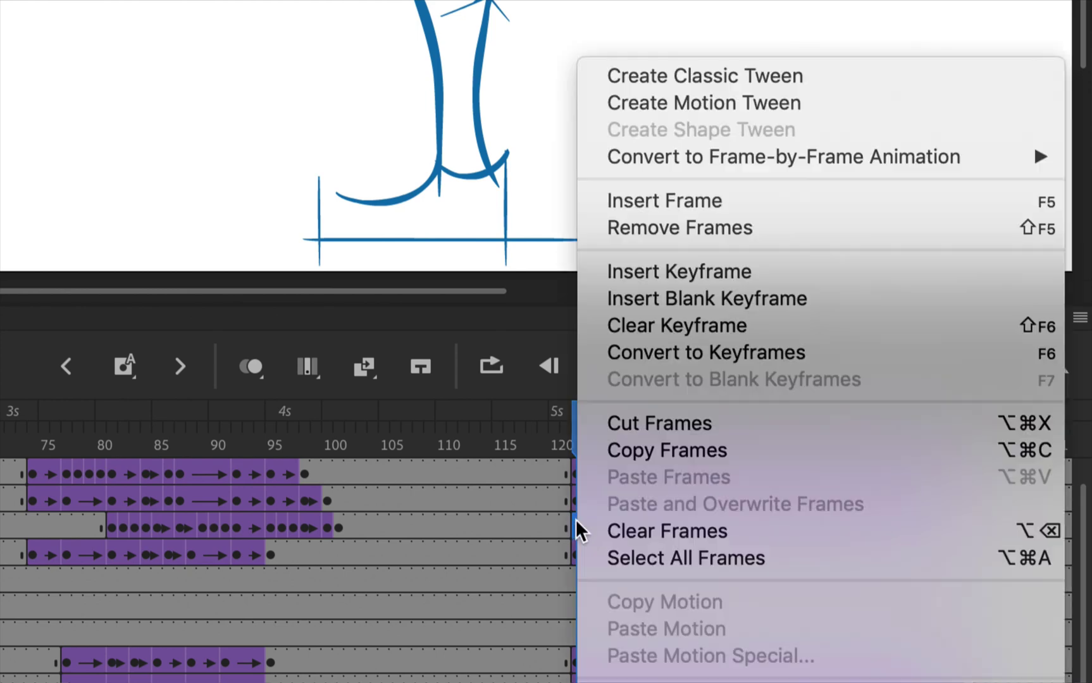
pyautogui.click(682, 85)
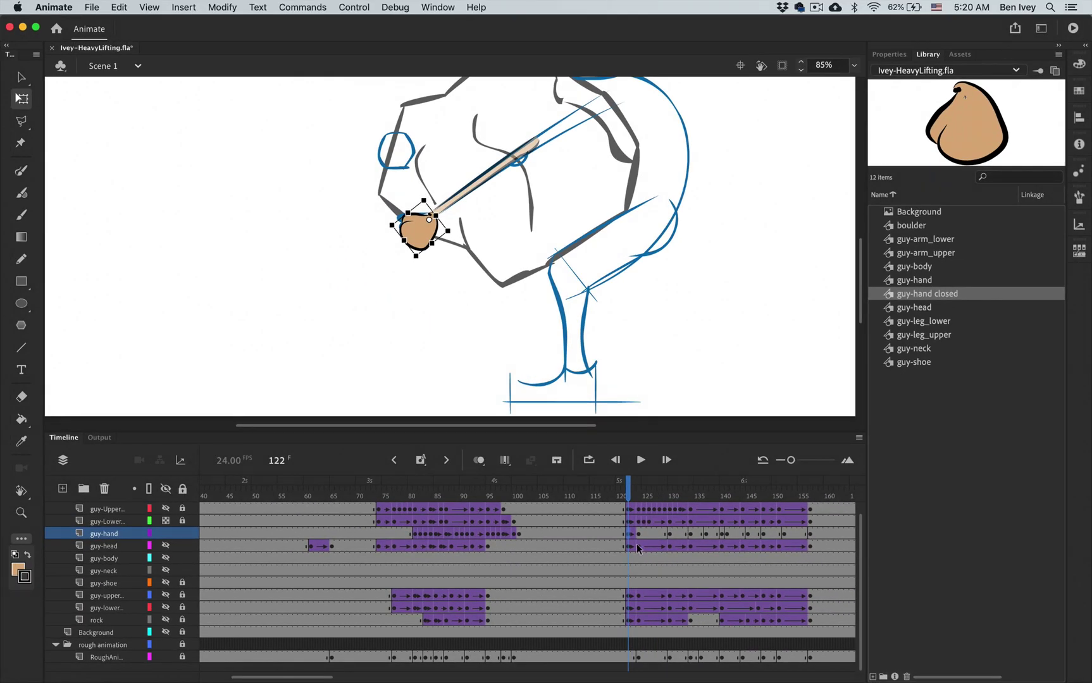
# Step: Create a classic tween on the guy-hand layer from the keyframe at frame 124
pyautogui.click(610, 523)
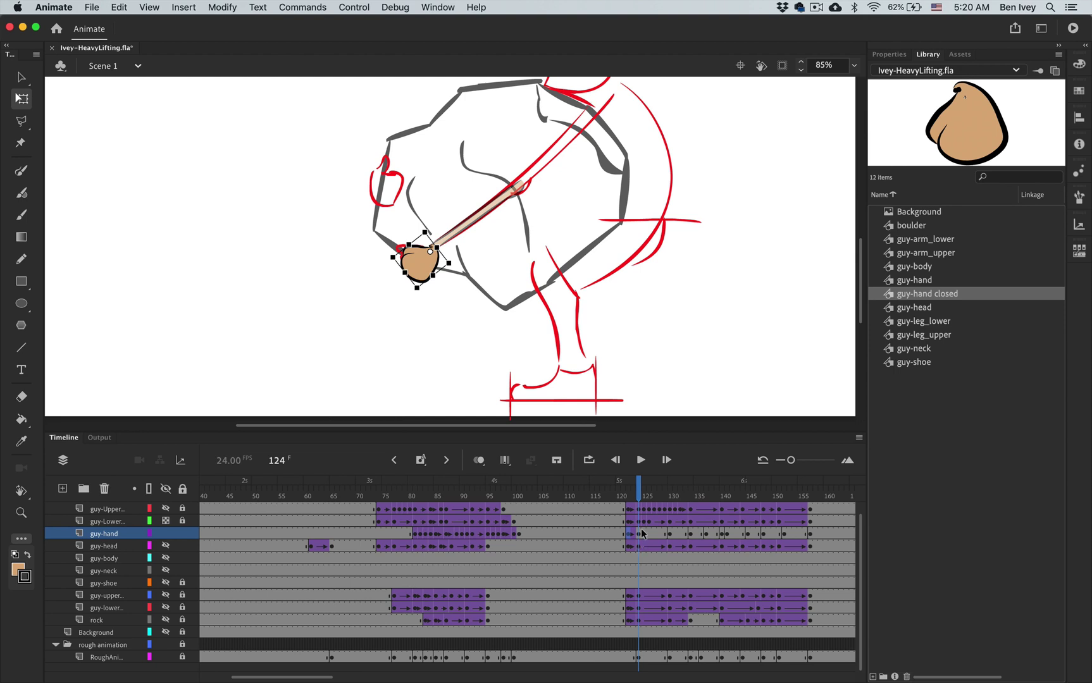
pyautogui.rightClick(639, 535)
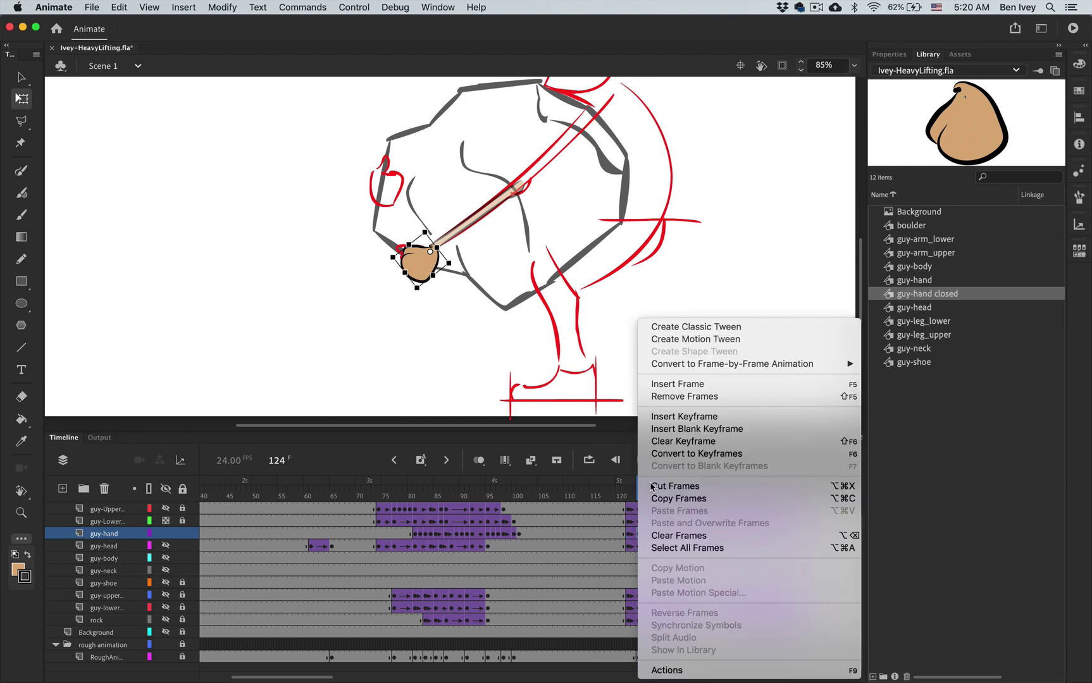
pyautogui.click(680, 326)
# Step: Step through frames 124 to 131 and examine how closely the hand follows the forearm
pyautogui.press('.')
pyautogui.press('.')
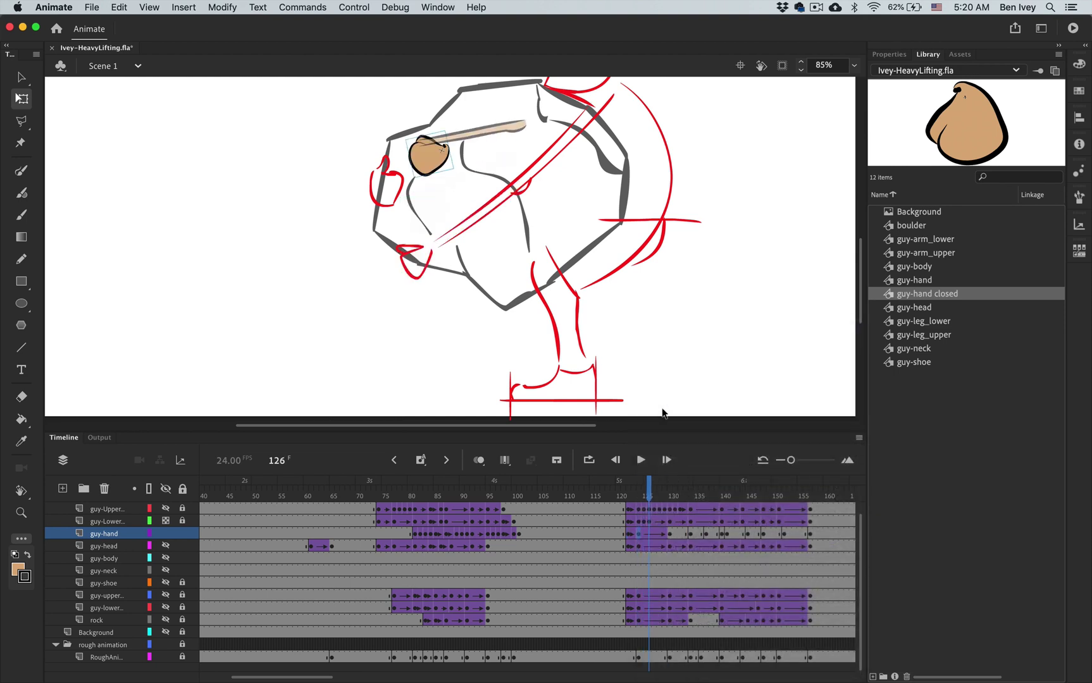
pyautogui.press('.')
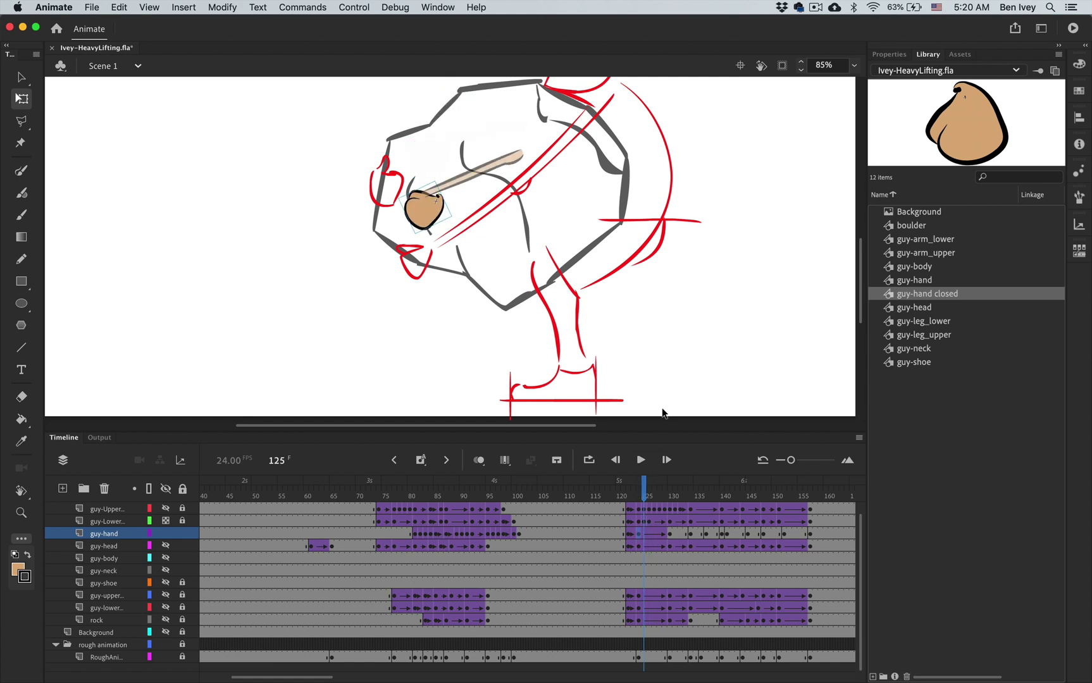
pyautogui.press('.')
pyautogui.press('.')
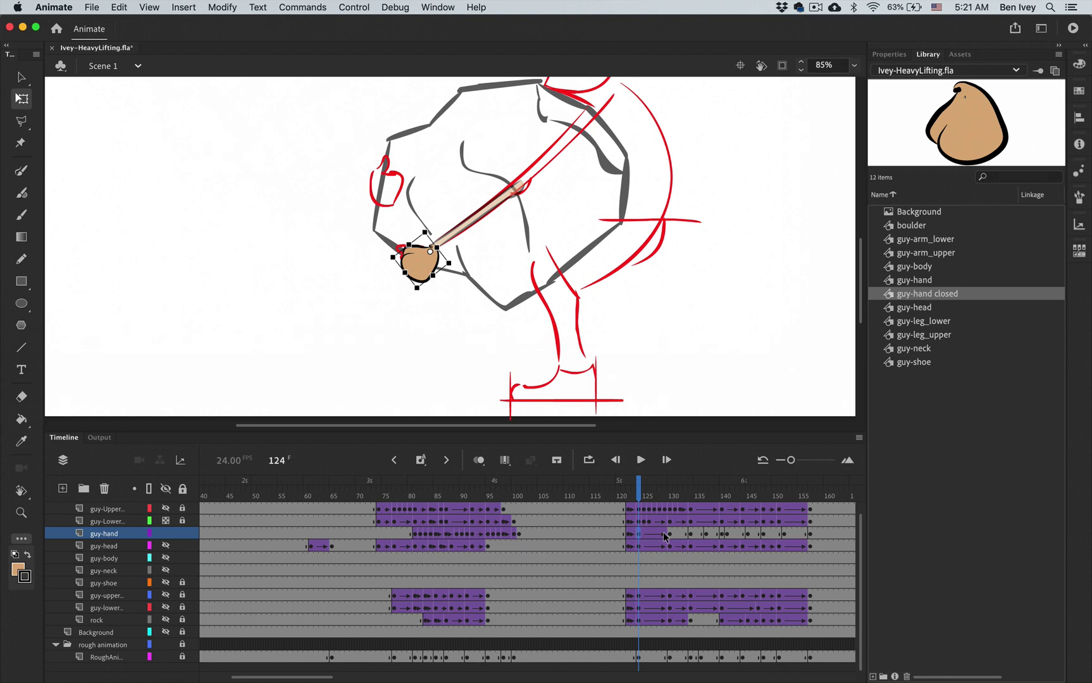
pyautogui.press('.')
pyautogui.press('.')
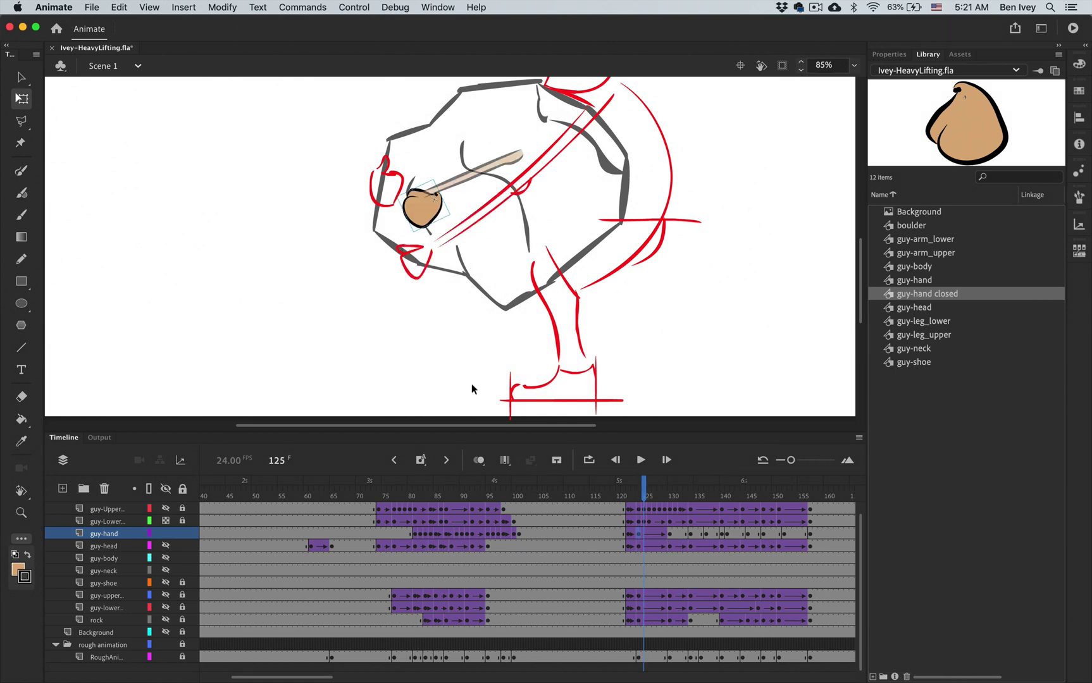
pyautogui.press('super+equal')
pyautogui.press('.')
pyautogui.scroll(5, 487, 195)
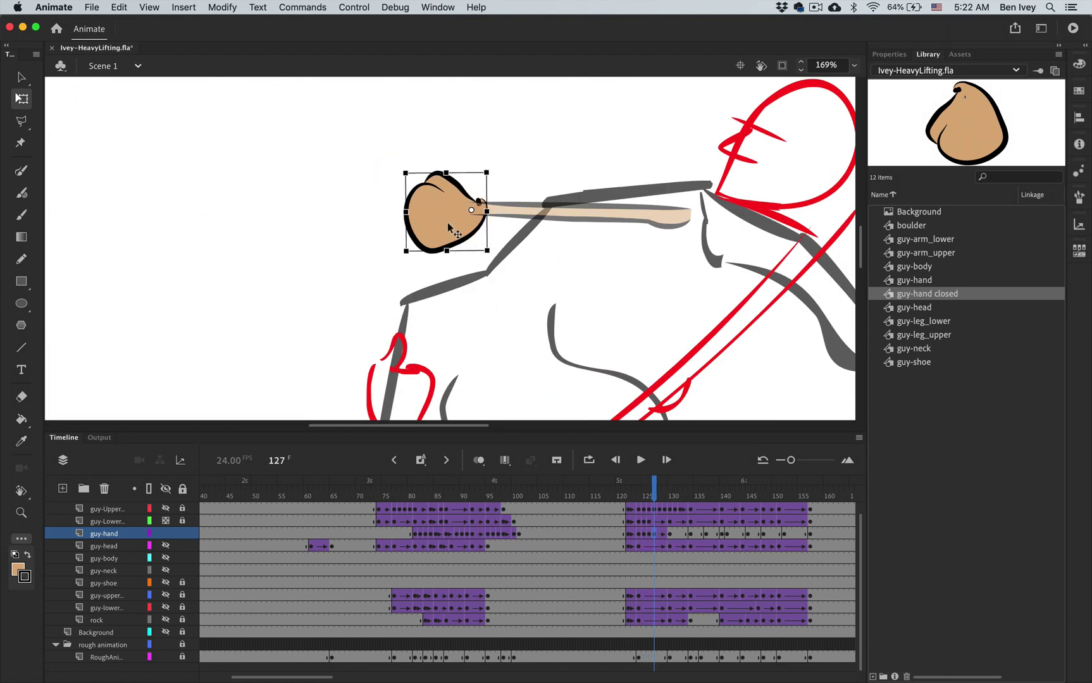
pyautogui.press('.')
pyautogui.press('.')
pyautogui.press('.')
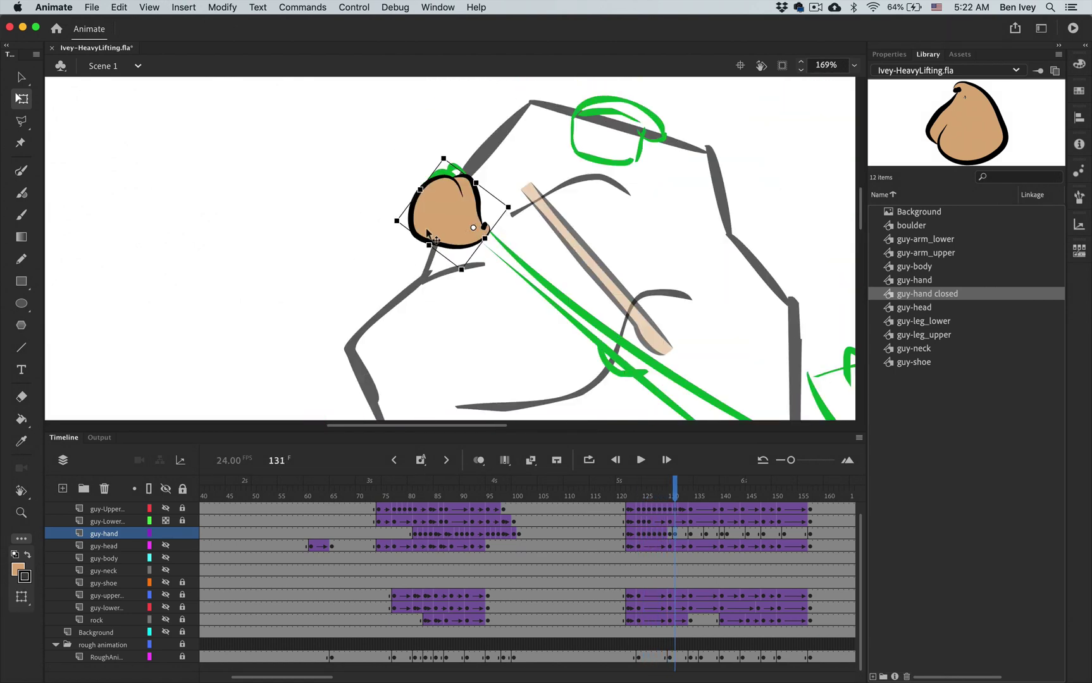
# Step: Create classic tweens across the rest of the guy-hand layer's keyframes, through frame 157
pyautogui.rightClick(761, 534)
pyautogui.press('Escape')
pyautogui.click(573, 142)
# Step: Examine the hand's alignment with the forearm and rough sketch from frame 131 to frame 137
pyautogui.press('.')
pyautogui.press('.')
pyautogui.press('.')
pyautogui.press('.')
pyautogui.press('.')
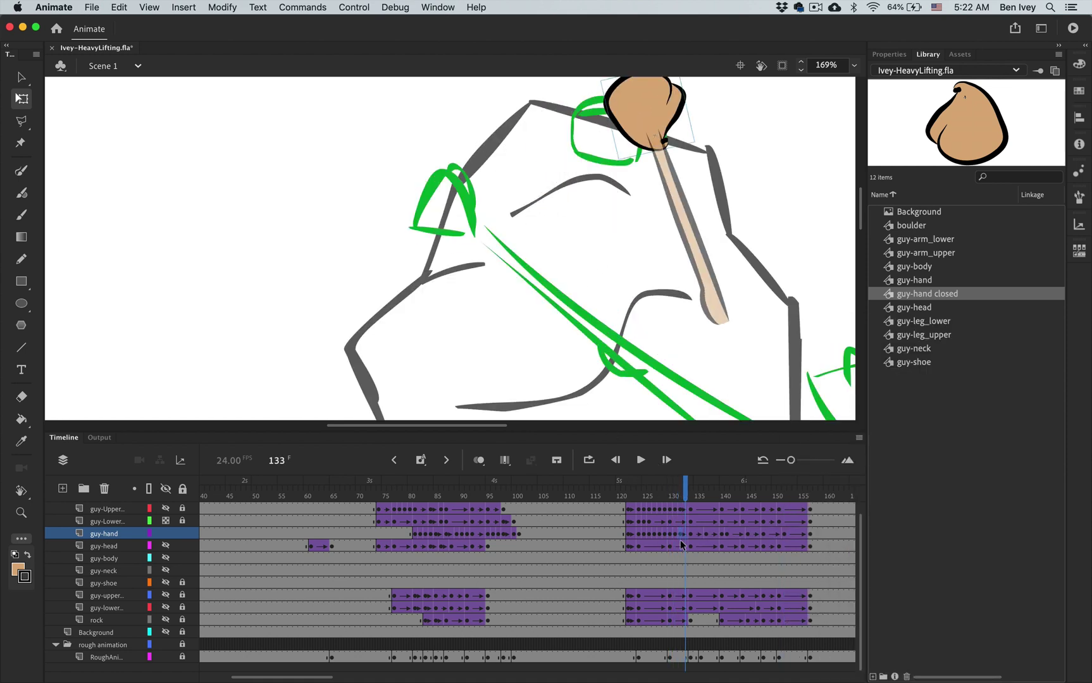
pyautogui.press('.')
pyautogui.press('.')
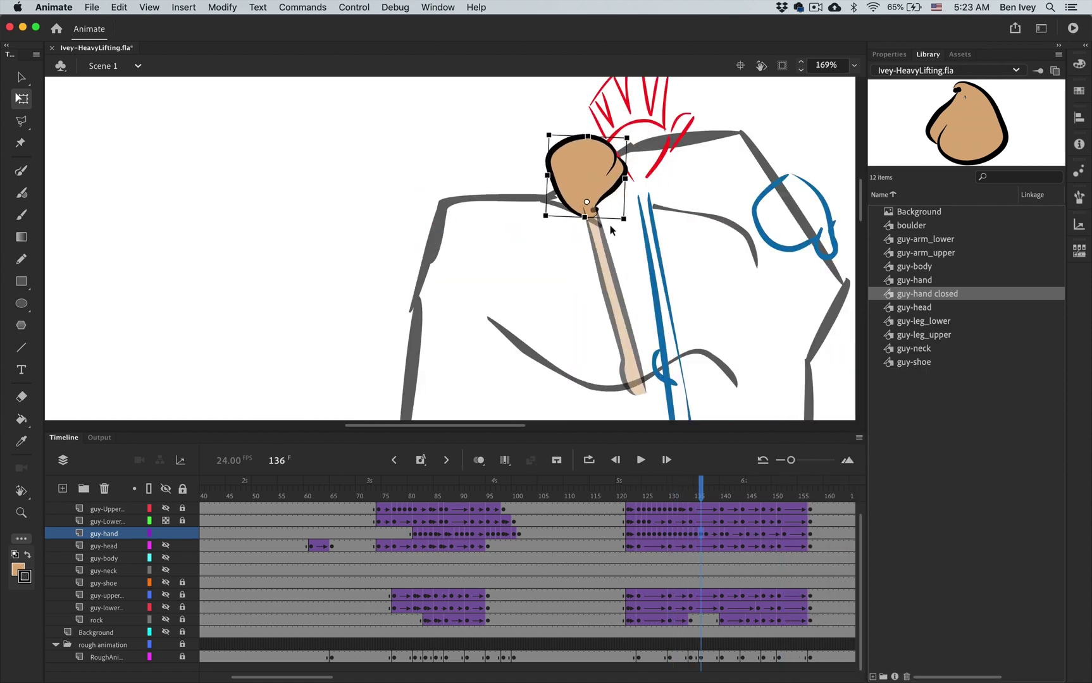
pyautogui.press(',')
pyautogui.press(',')
pyautogui.press(',')
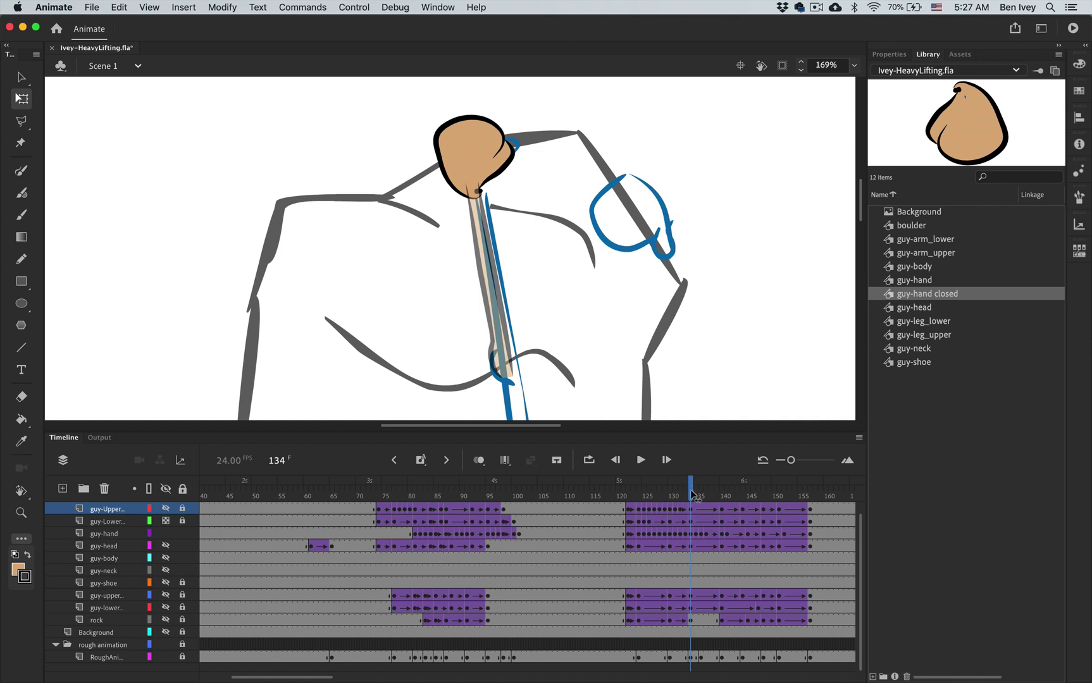
pyautogui.moveTo(693, 494); pyautogui.dragTo(708, 497)
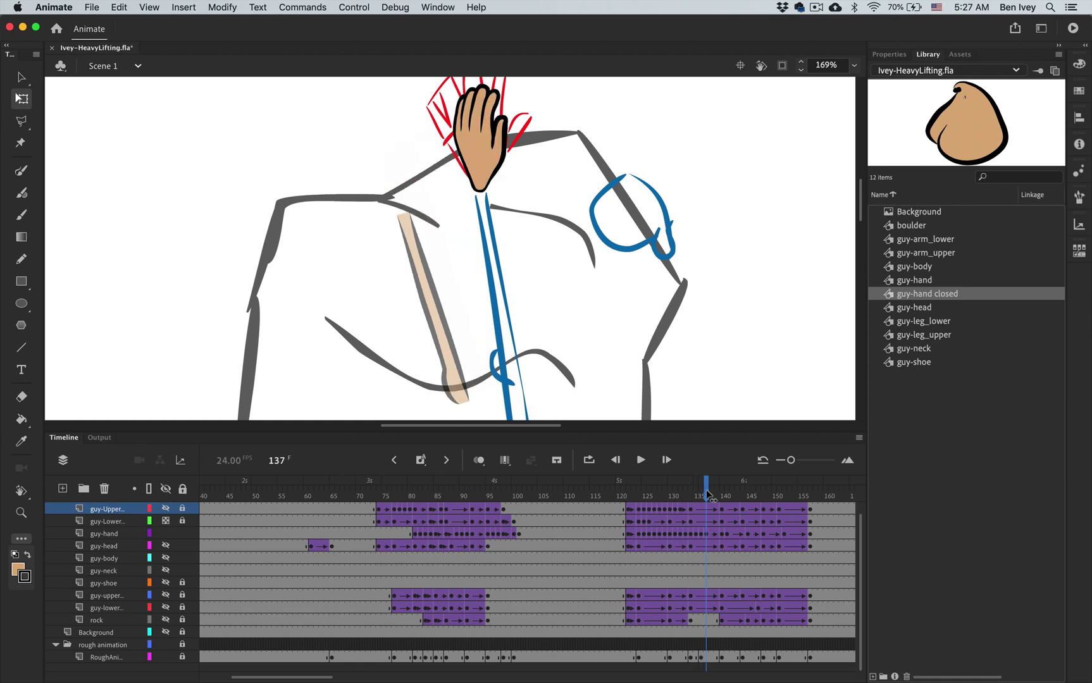
# Step: Remove the classic tweens that start at frame 134 on the guy-Upper and guy-Lower arm layers
pyautogui.moveTo(715, 496); pyautogui.dragTo(691, 500)
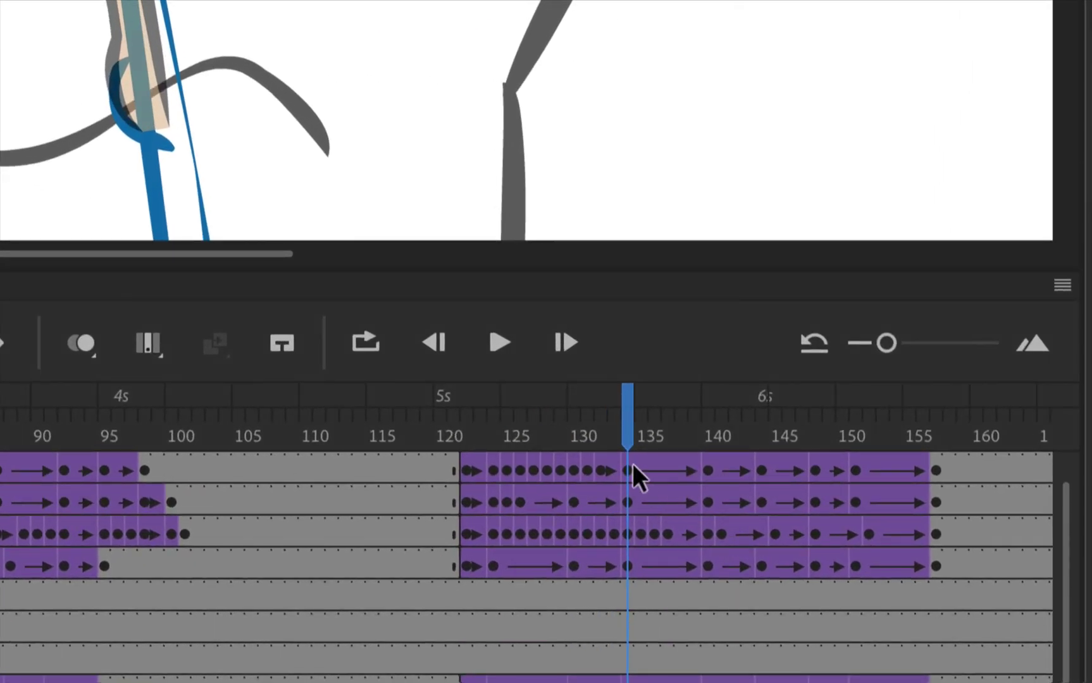
pyautogui.rightClick(629, 465)
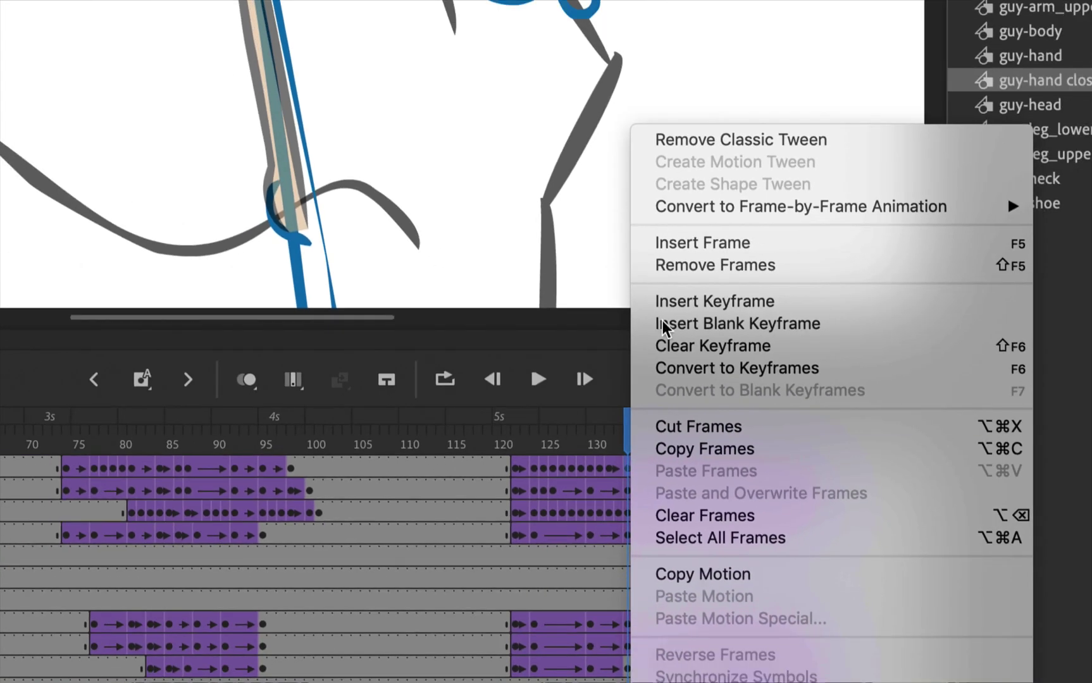
pyautogui.click(706, 137)
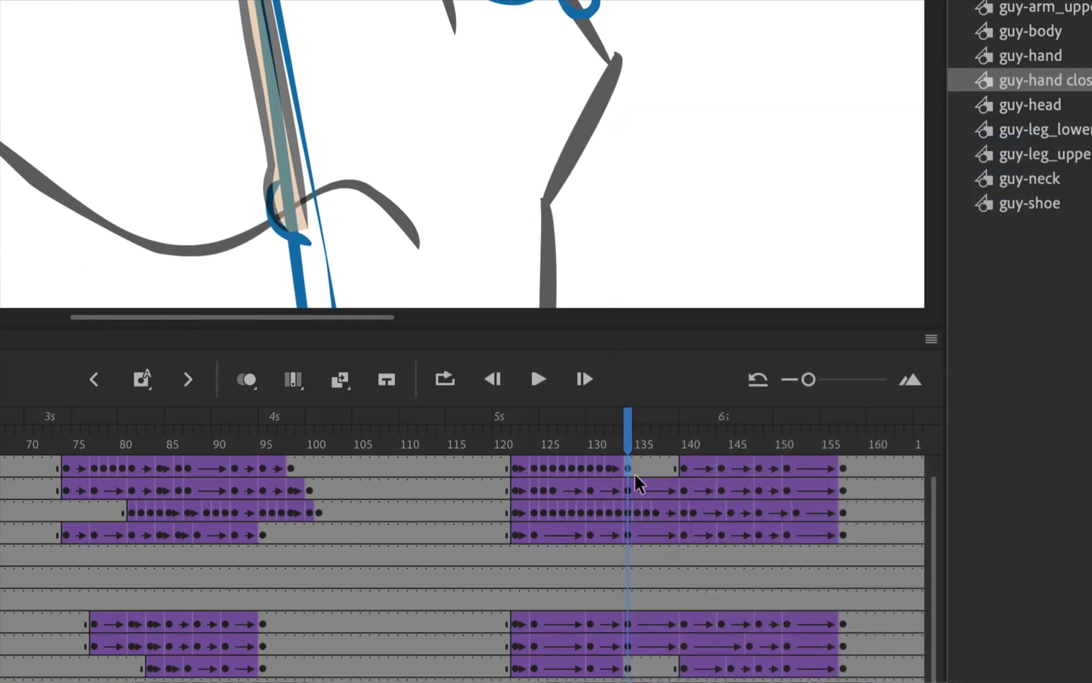
pyautogui.rightClick(628, 496)
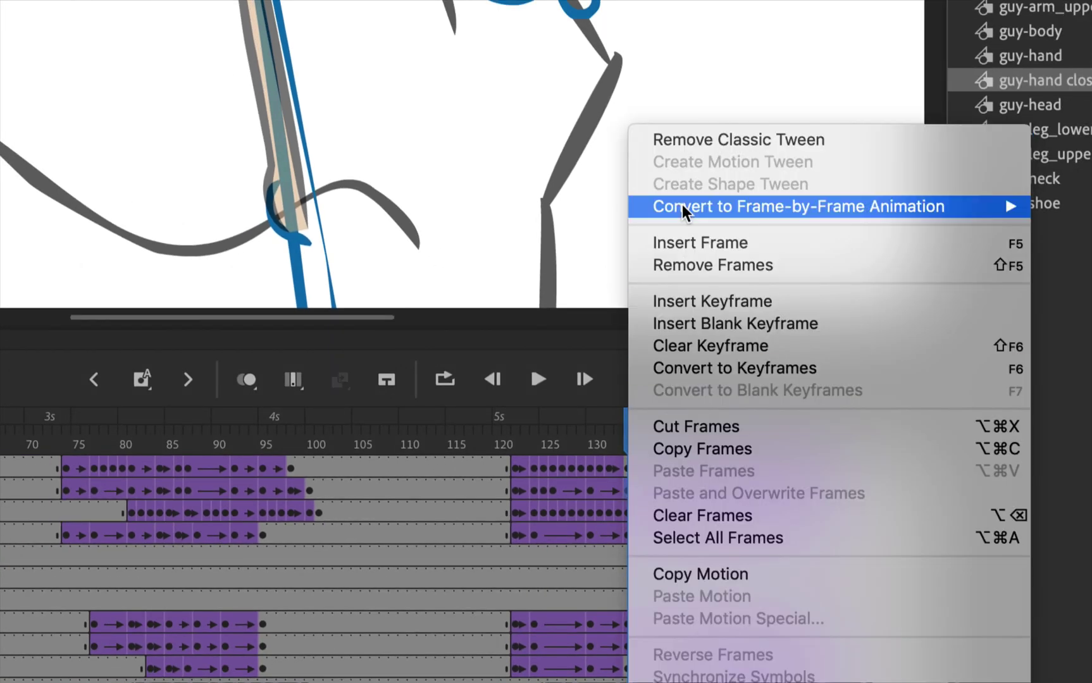
pyautogui.click(694, 154)
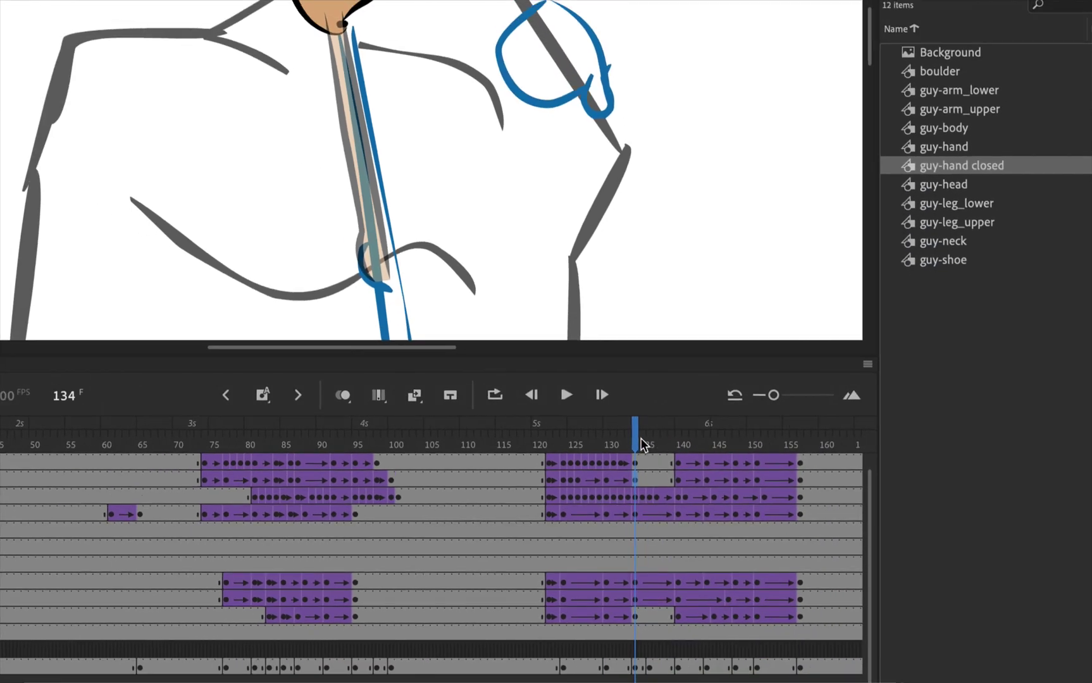
# Step: Add keyframes at frame 137 on the guy-Upper and guy-Lower arm layers and create classic tweens from them
pyautogui.moveTo(635, 443); pyautogui.dragTo(657, 443)
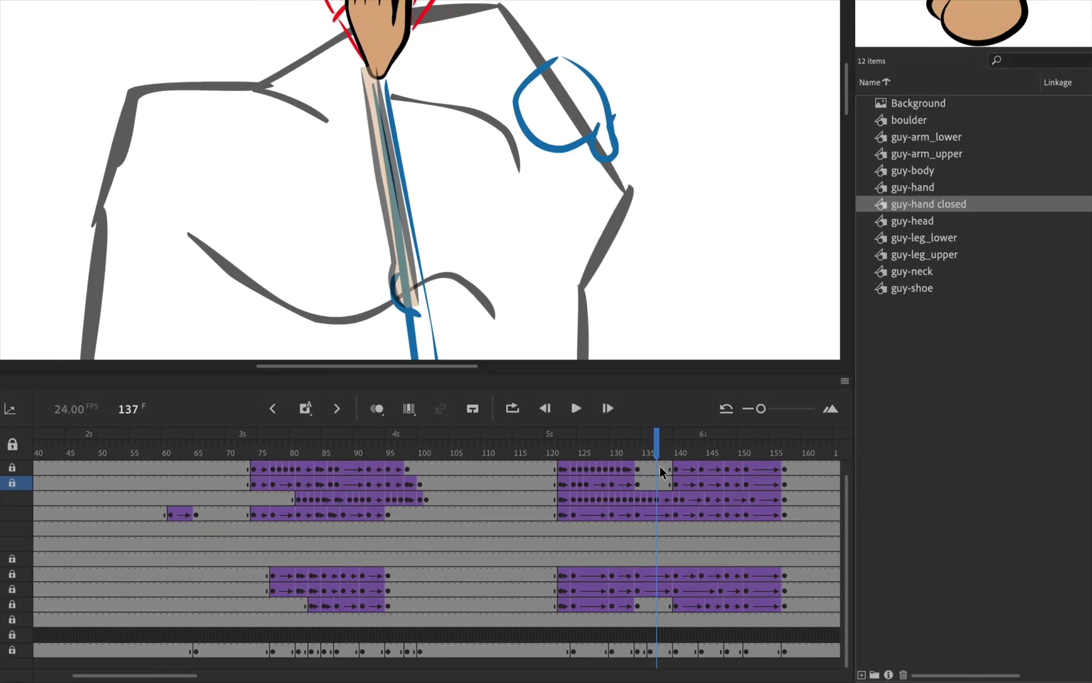
pyautogui.click(658, 471)
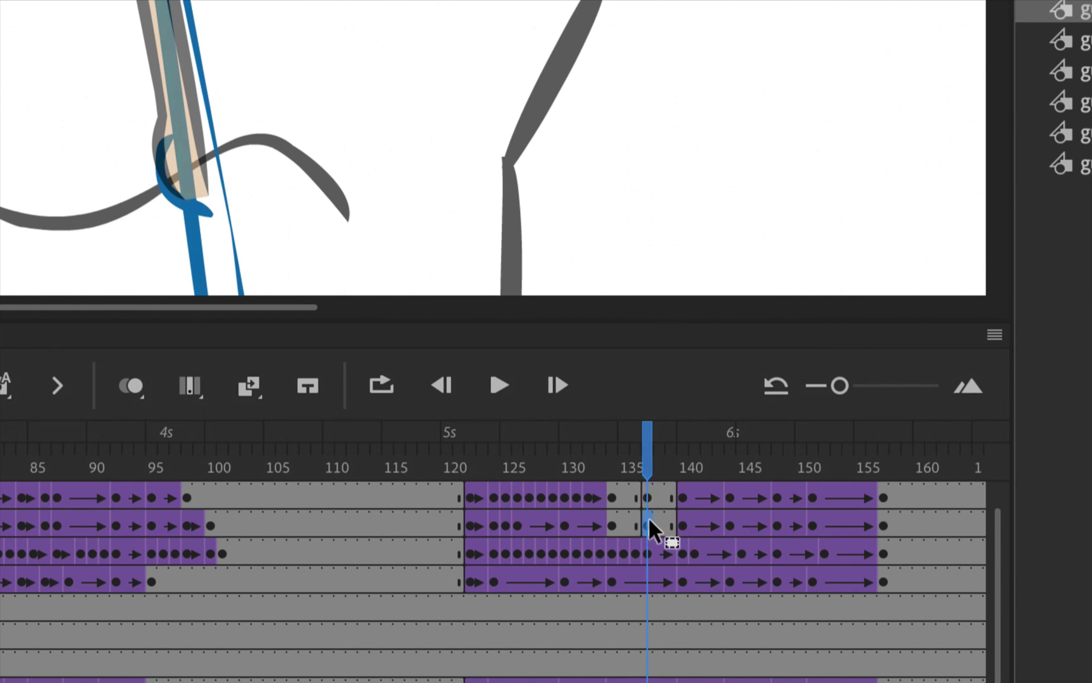
pyautogui.rightClick(646, 492)
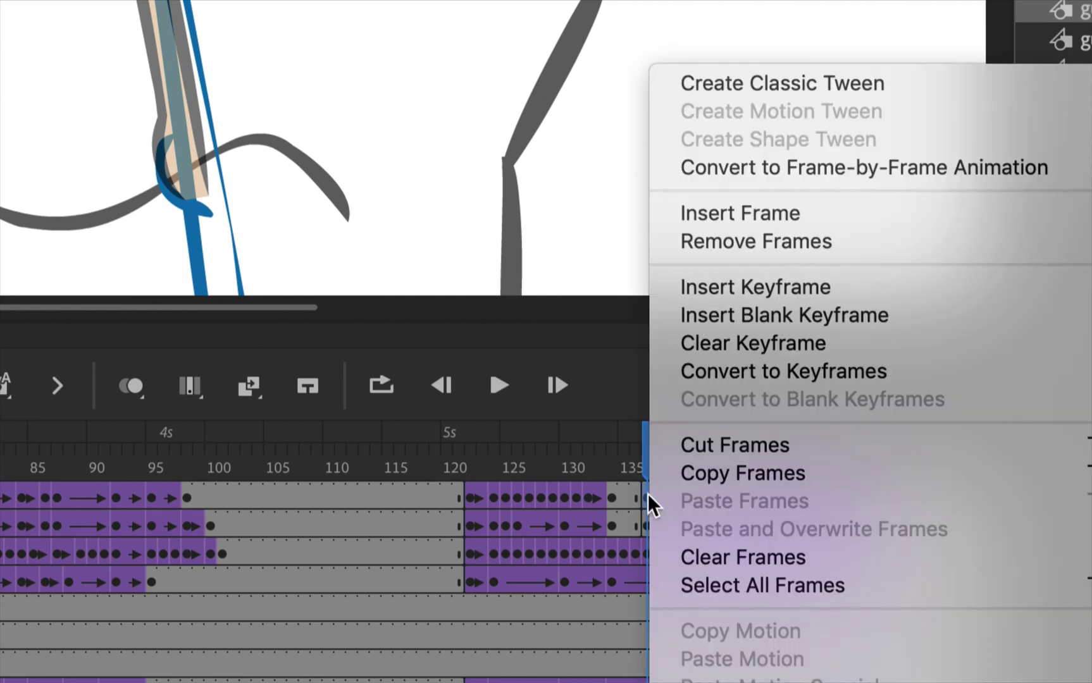
pyautogui.click(696, 83)
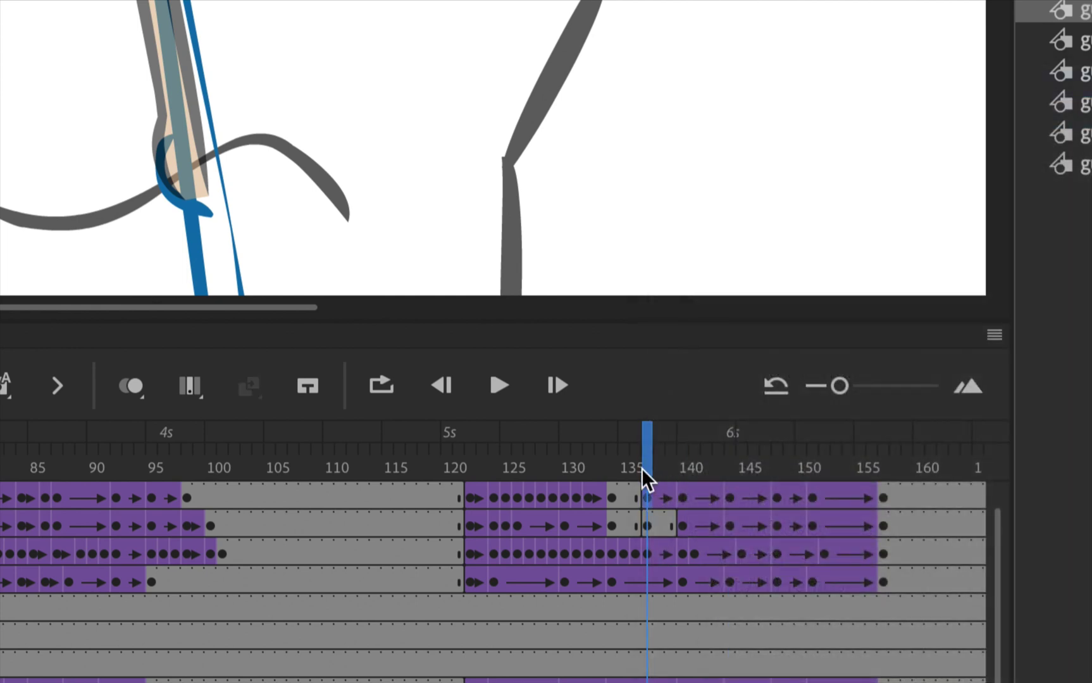
pyautogui.rightClick(645, 518)
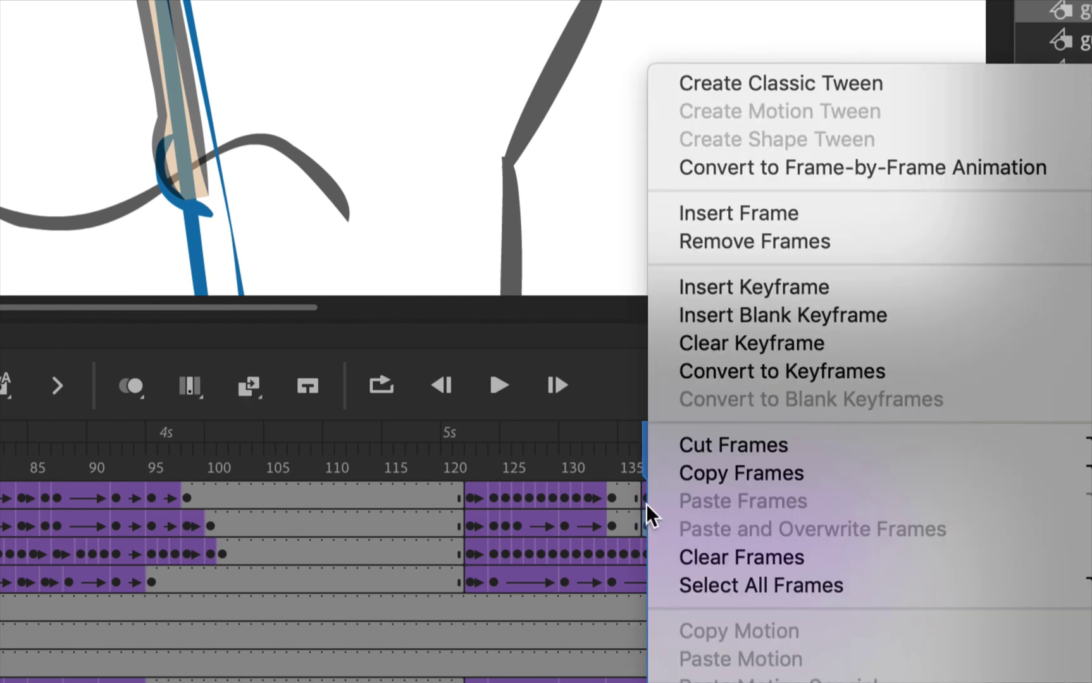
pyautogui.click(728, 85)
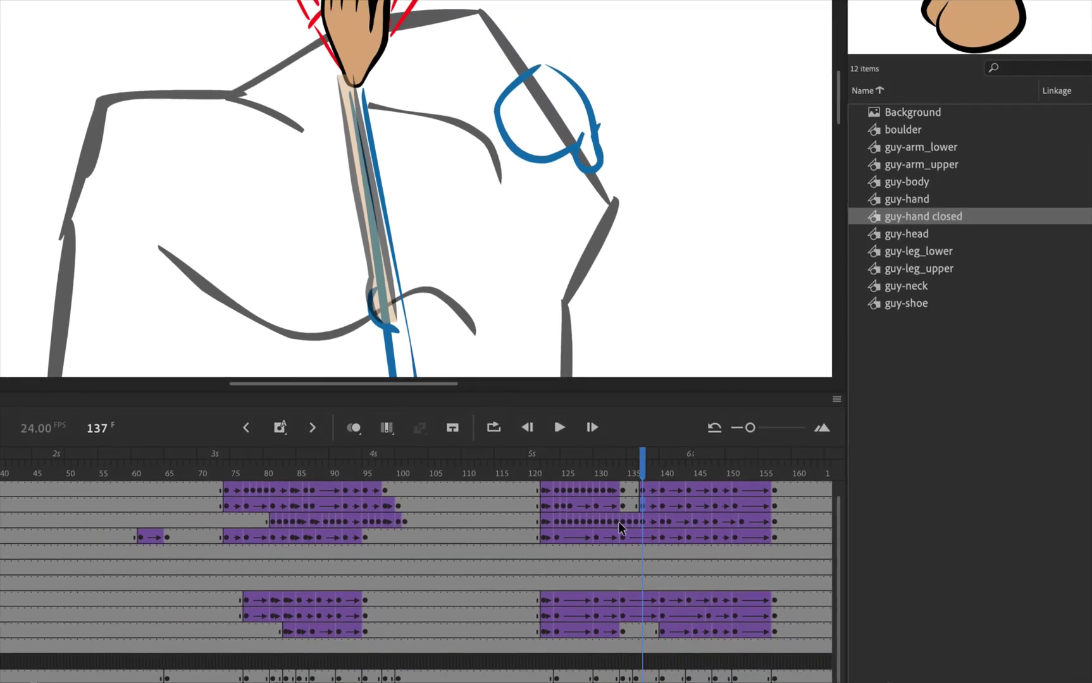
# Step: Reposition the hand at frames 135 and 136 so its wrist meets the end of the forearm
pyautogui.click(622, 524)
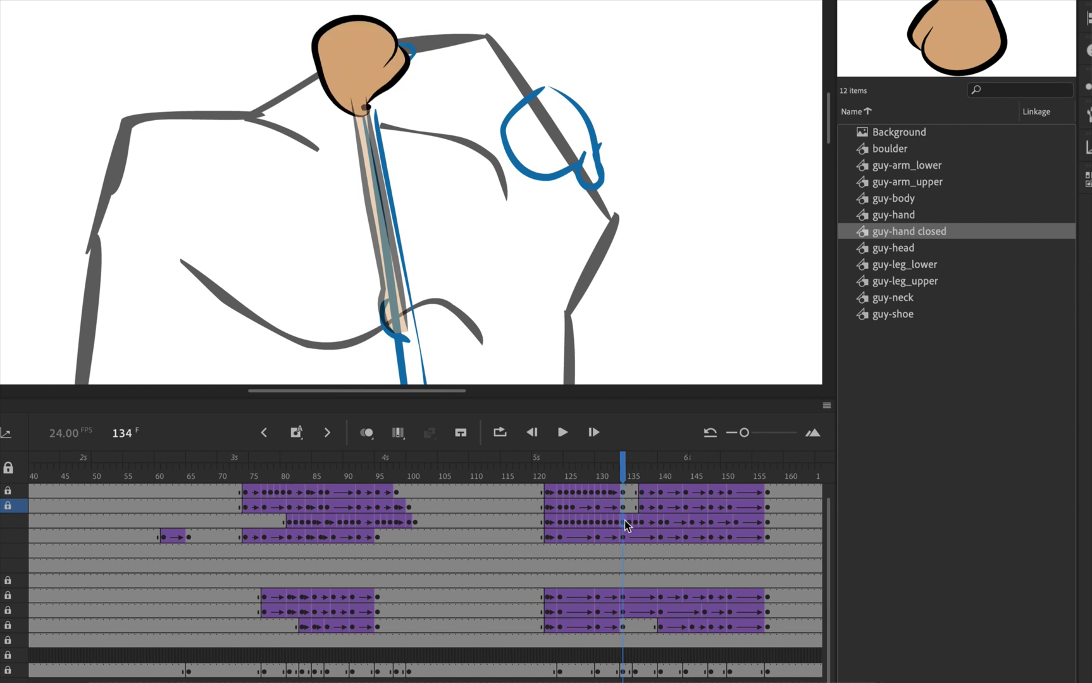
pyautogui.click(625, 524)
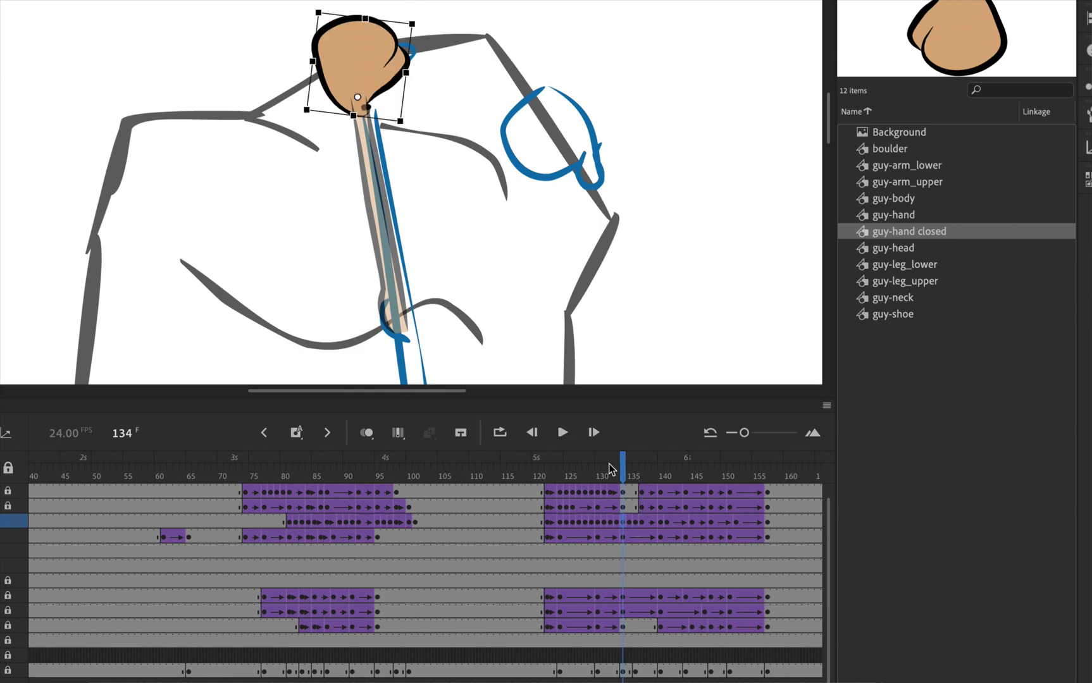
pyautogui.press('.')
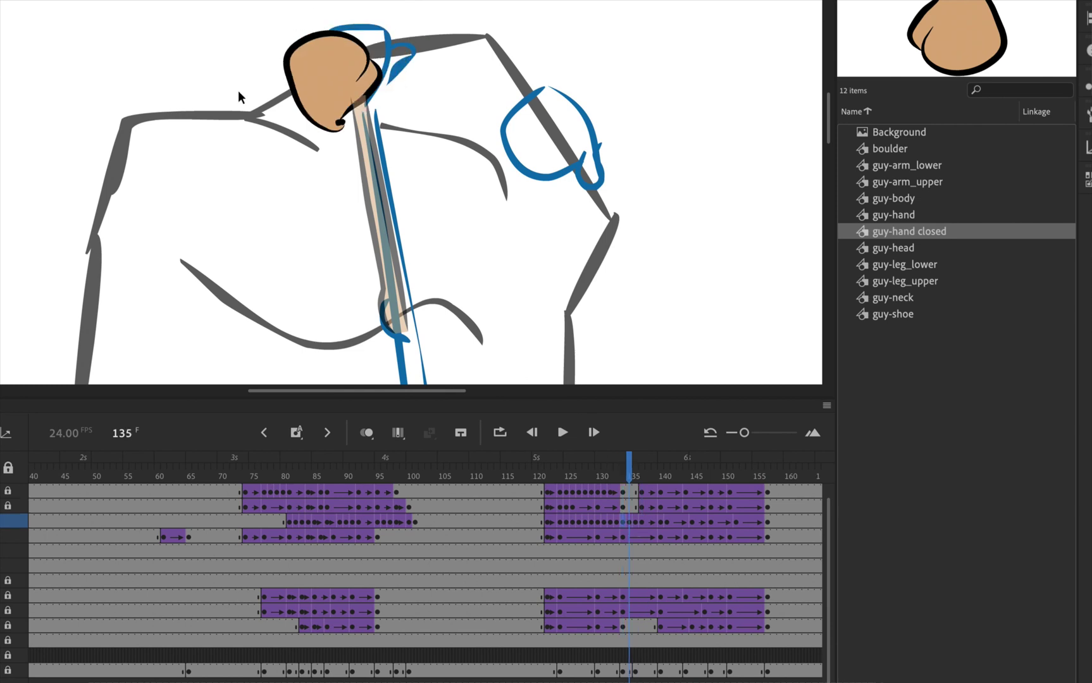
pyautogui.click(335, 63)
pyautogui.moveTo(336, 63); pyautogui.dragTo(359, 41)
pyautogui.press('.')
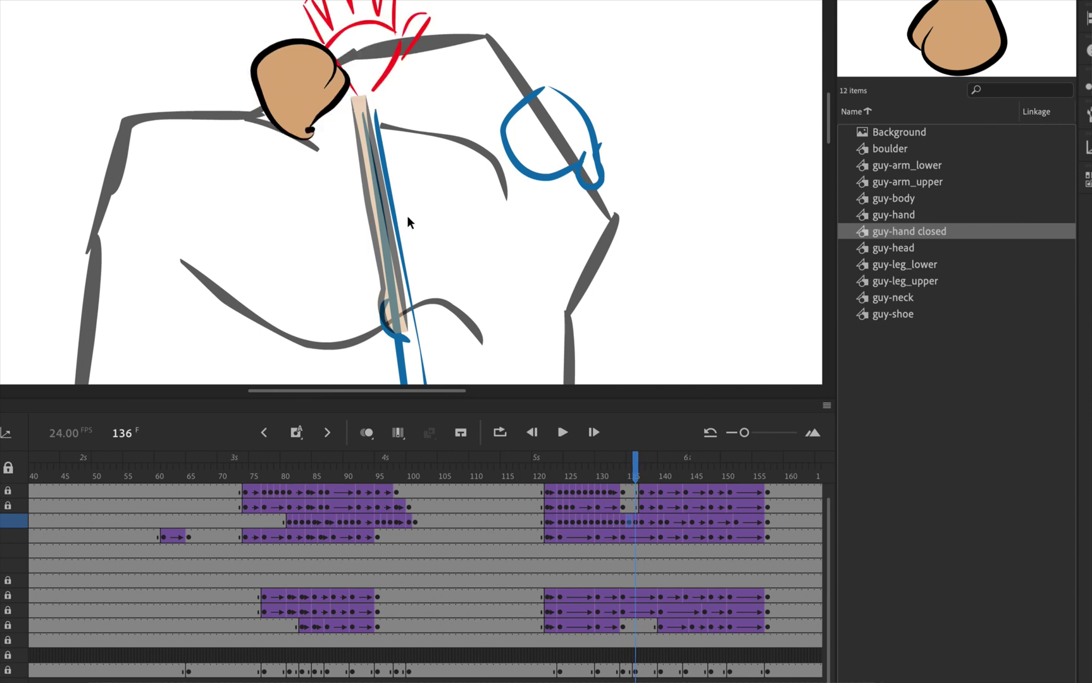
pyautogui.scroll(3, 368, 133)
pyautogui.moveTo(288, 177); pyautogui.dragTo(362, 148)
# Step: Nudge the open hand at frame 137 slightly up and left to align its wrist with the forearm
pyautogui.press('.')
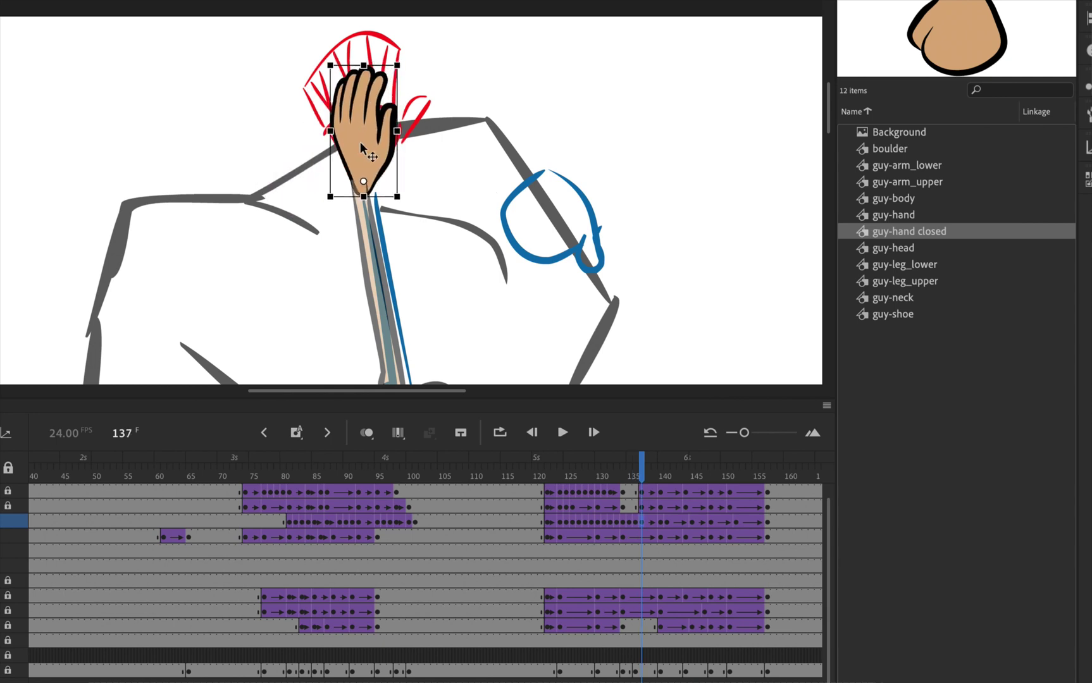
pyautogui.press('Left')
pyautogui.press('Up')
pyautogui.press('Up')
pyautogui.press('Left')
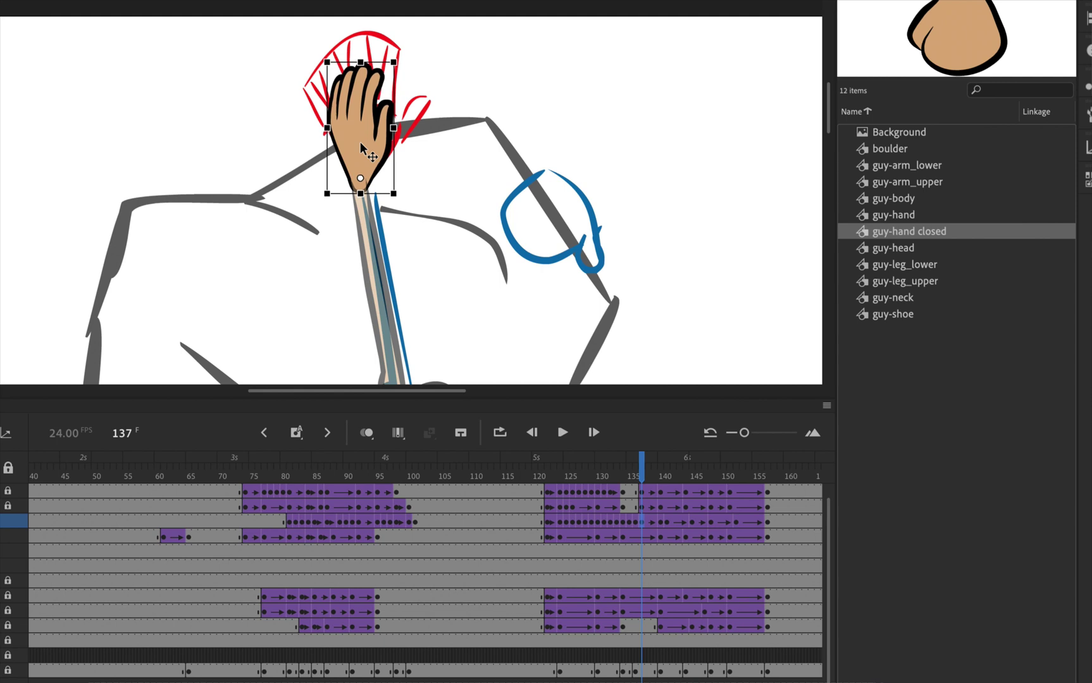
# Step: Step through frames 138 to 142 and compare the hand's position with the forearm and rough sketch
pyautogui.press('.')
pyautogui.press('.')
pyautogui.press('.')
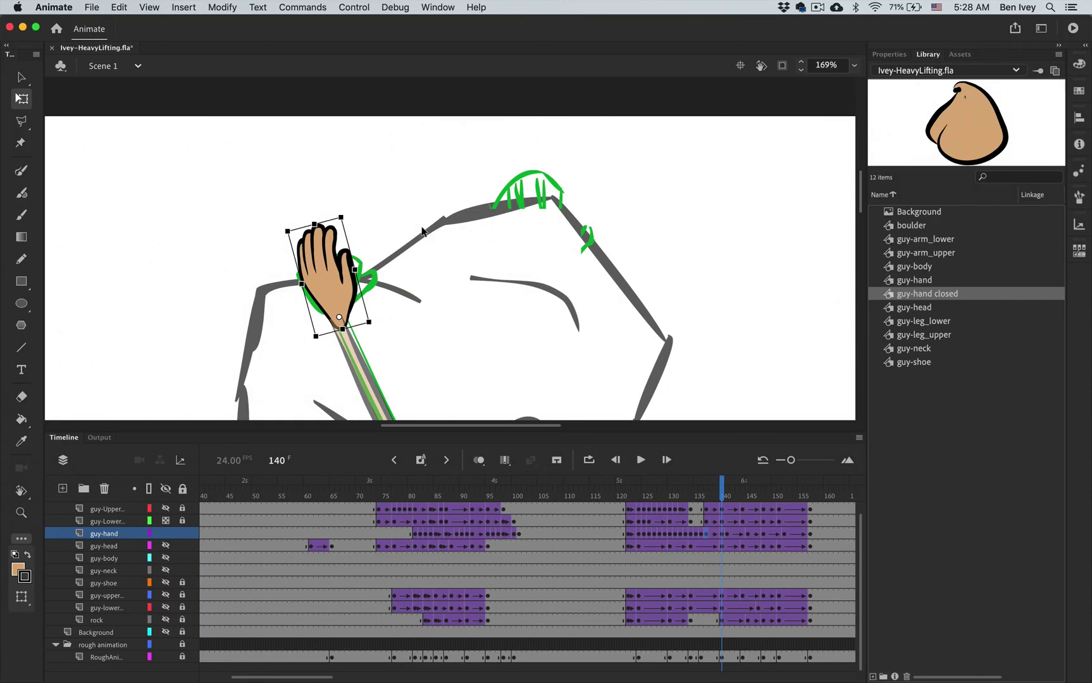
pyautogui.press('.')
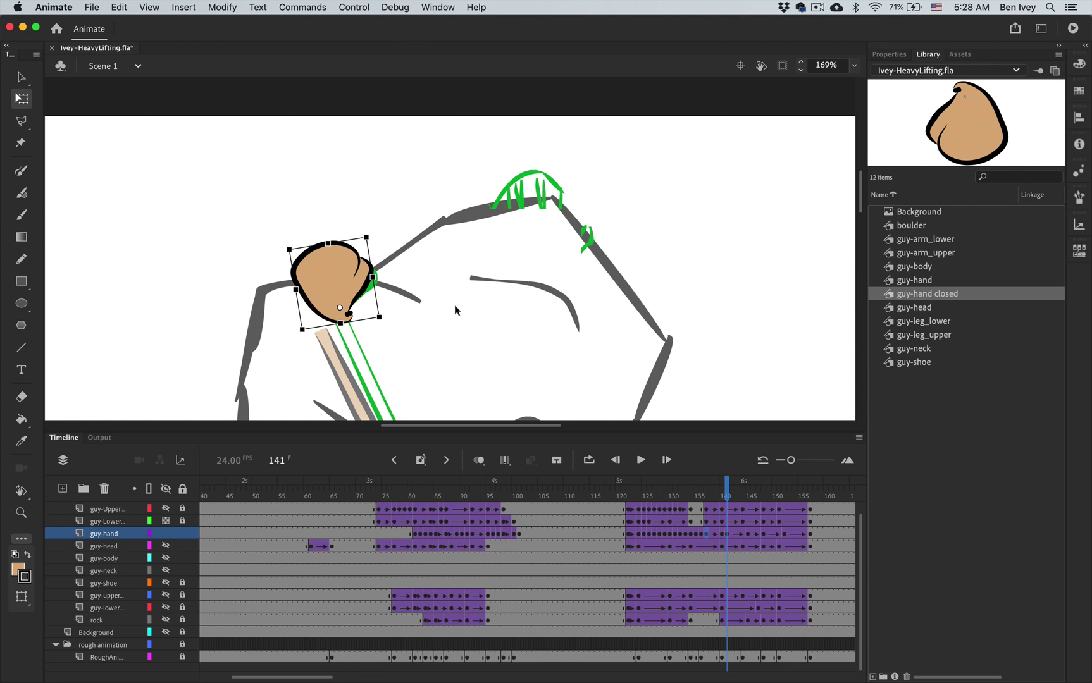
pyautogui.scroll(-5, 454, 310)
pyautogui.press('.')
pyautogui.press('.')
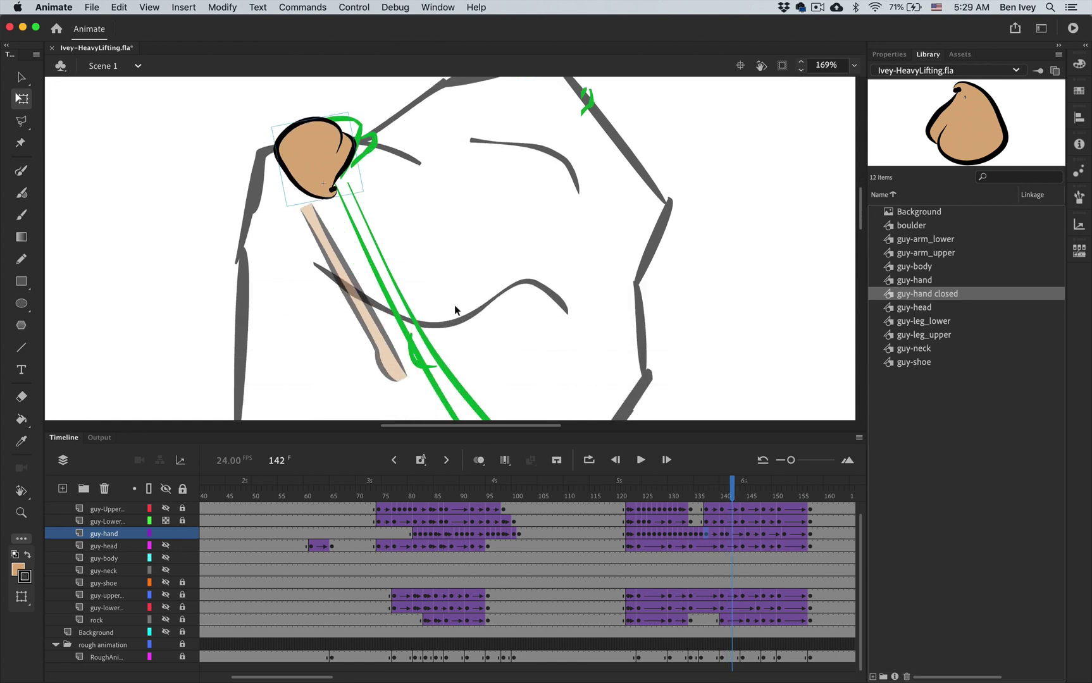
# Step: Remove the classic tweens that start at frame 140 on the guy-Upper and guy-Lower arm layers and check the frames that follow
pyautogui.press(',')
pyautogui.press(',')
pyautogui.press(',')
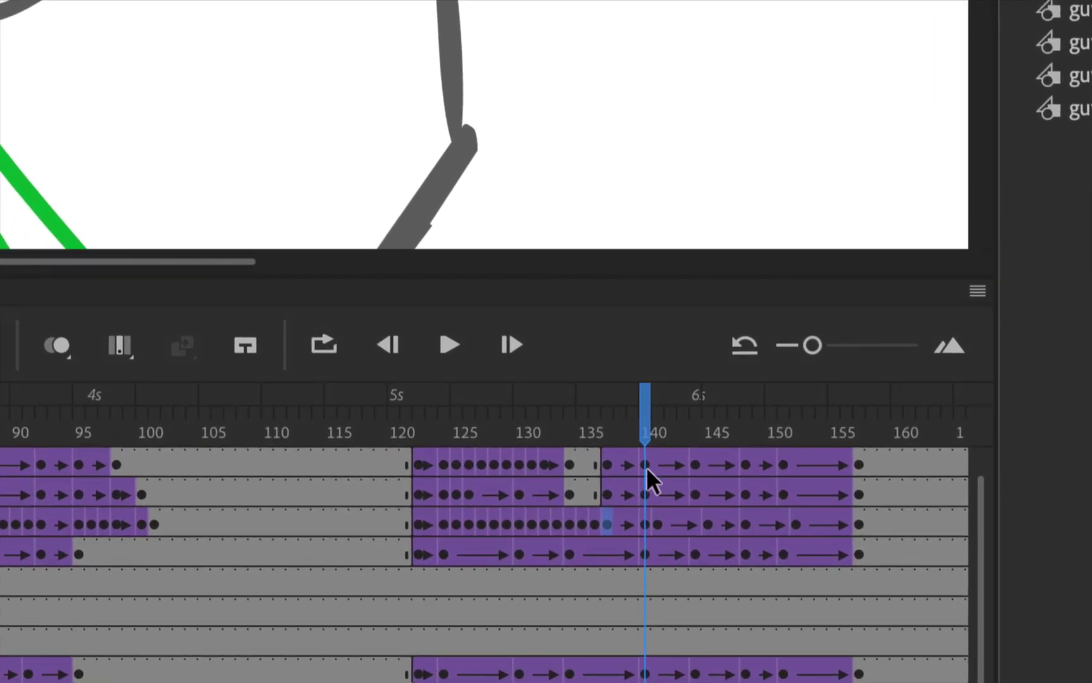
pyautogui.rightClick(647, 465)
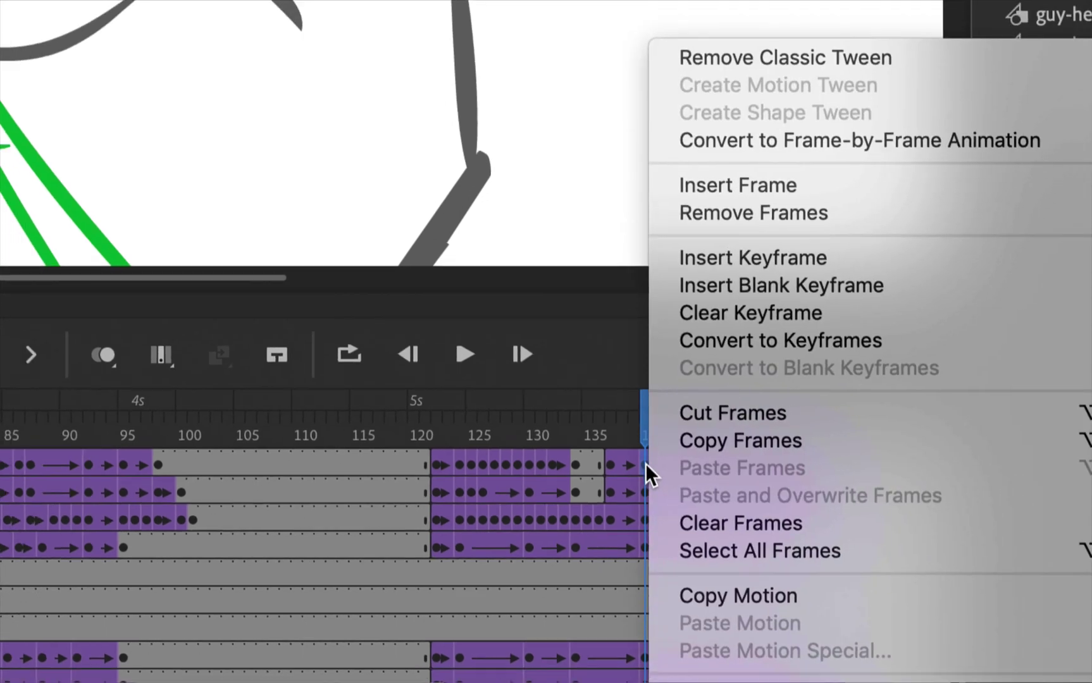
pyautogui.click(823, 60)
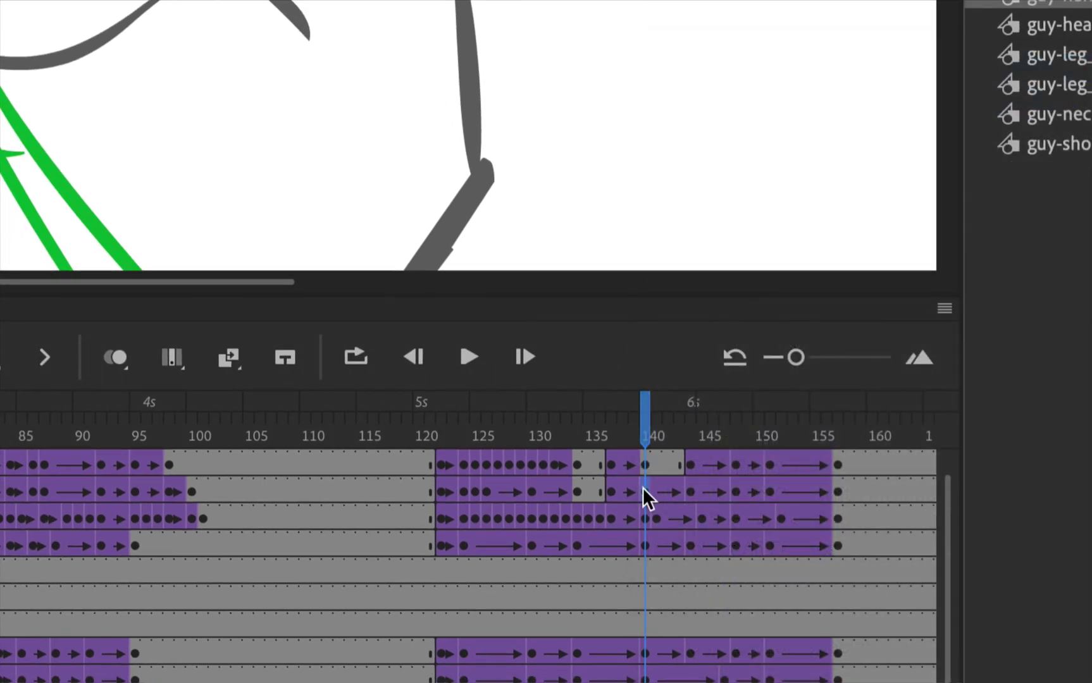
pyautogui.rightClick(642, 487)
pyautogui.click(791, 69)
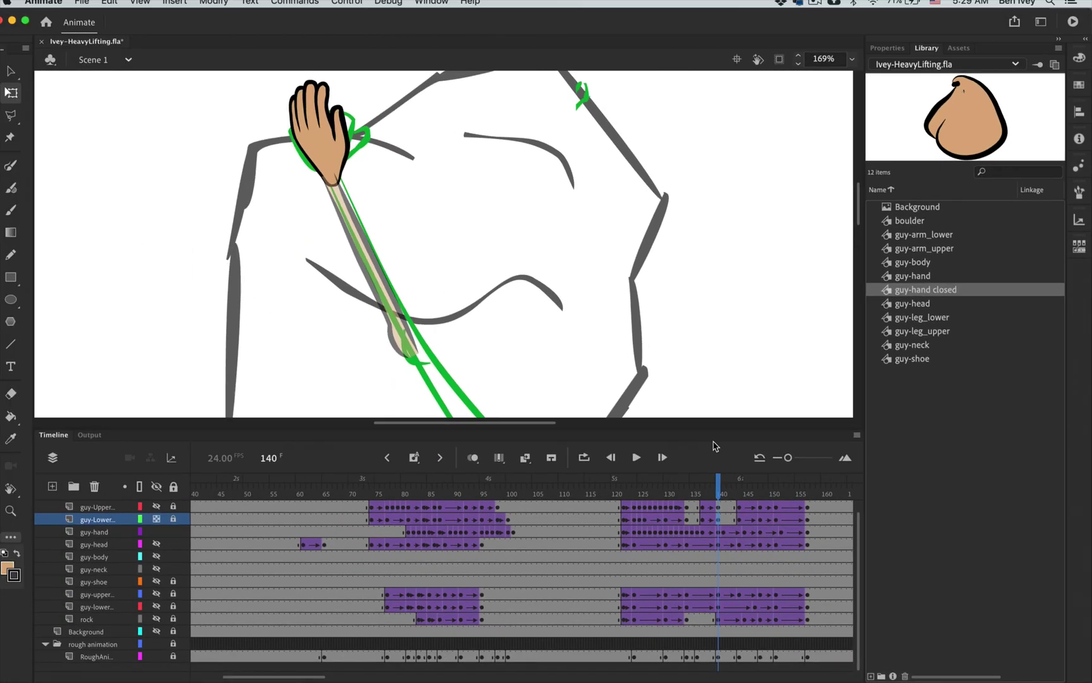
pyautogui.press('.')
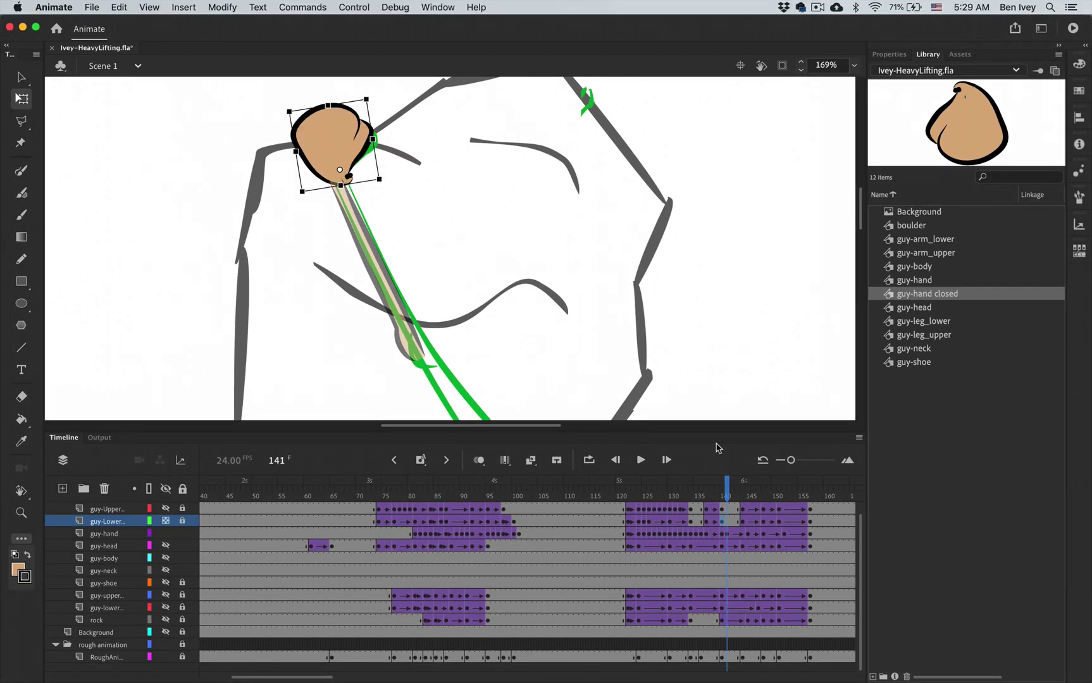
pyautogui.press('.')
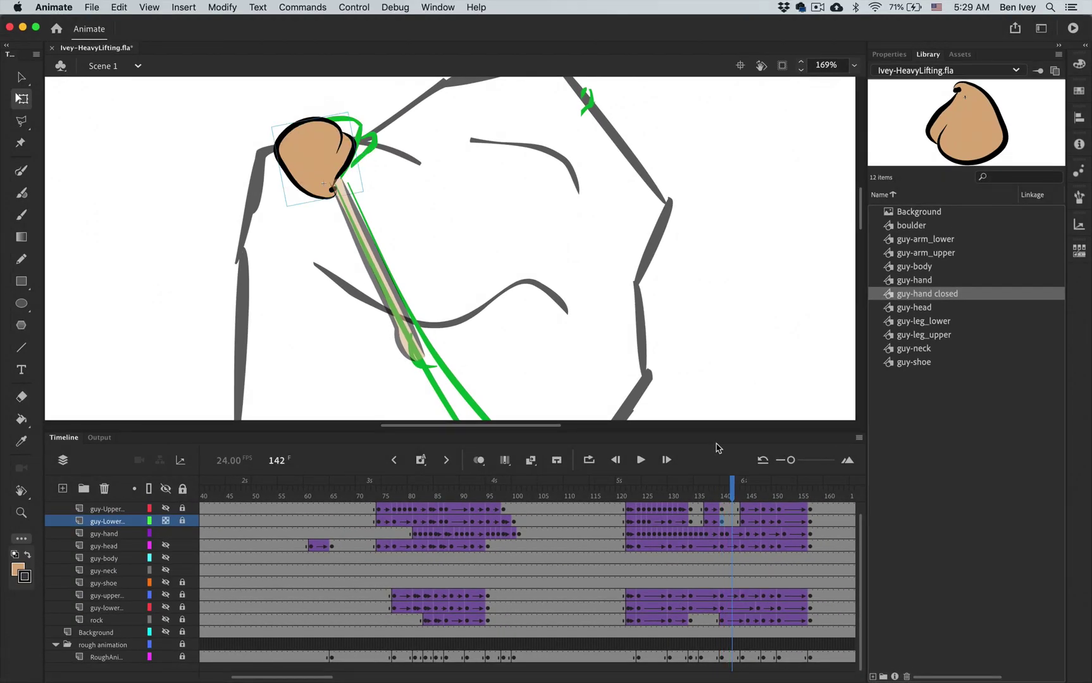
pyautogui.press('.')
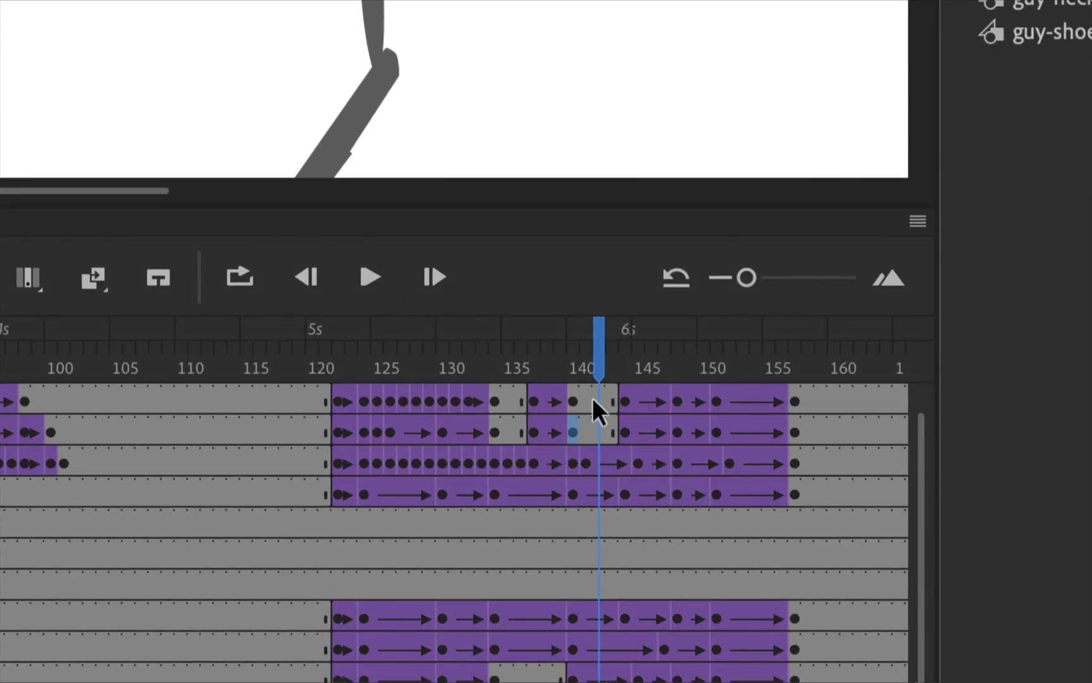
pyautogui.click(592, 396)
pyautogui.moveTo(592, 391); pyautogui.dragTo(587, 397)
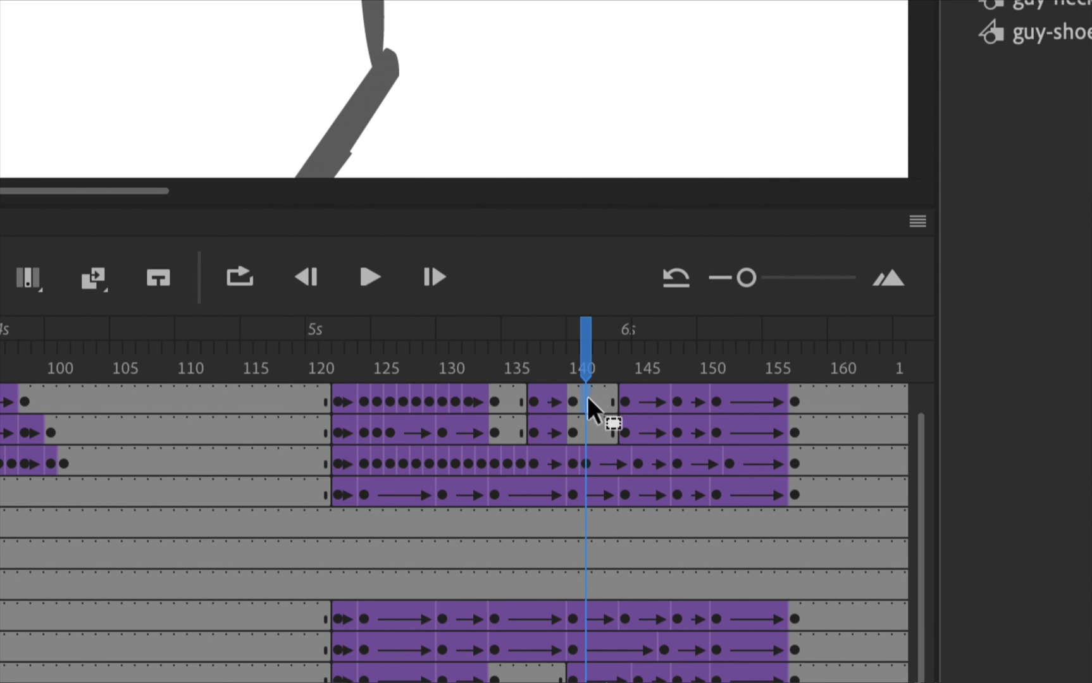
pyautogui.rightClick(587, 396)
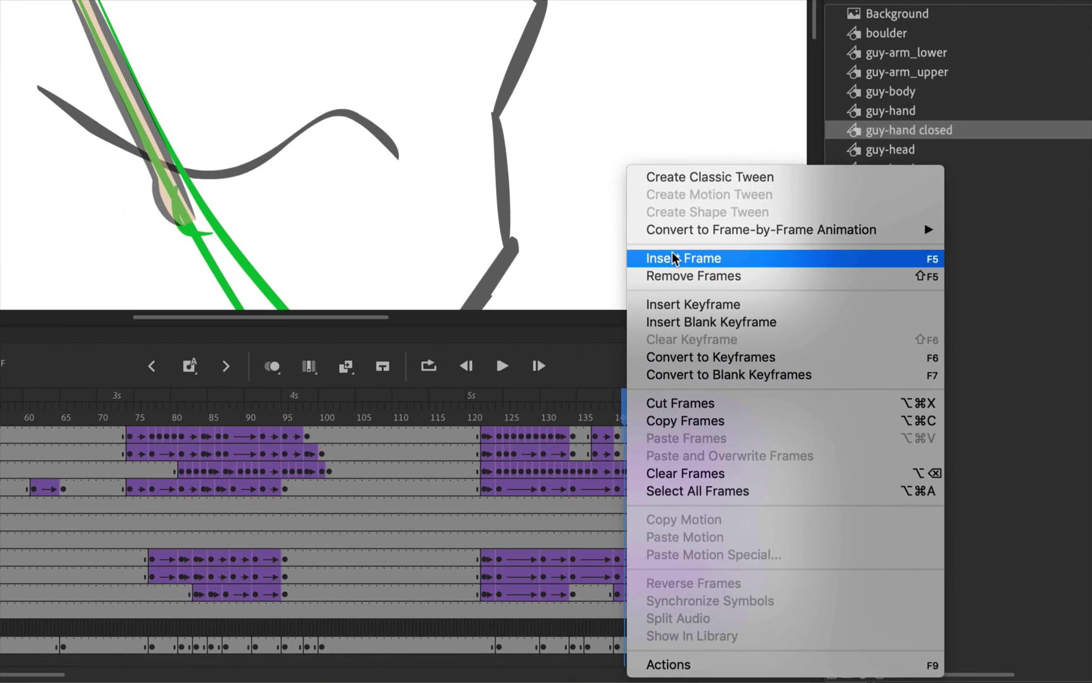
pyautogui.click(707, 177)
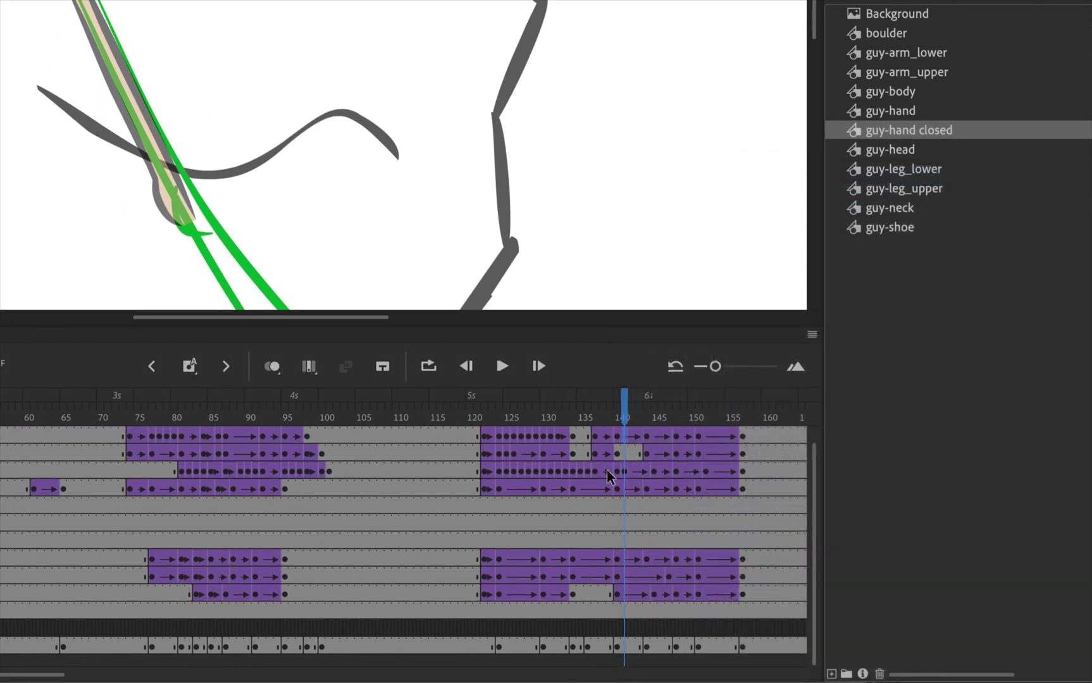
# Step: Add keyframes at frame 141 on the guy-Upper and guy-Lower arm layers and create classic tweens from them
pyautogui.moveTo(626, 456)
pyautogui.mouseDown()
pyautogui.moveTo(626, 443)
pyautogui.moveTo(629, 456)
pyautogui.mouseUp()
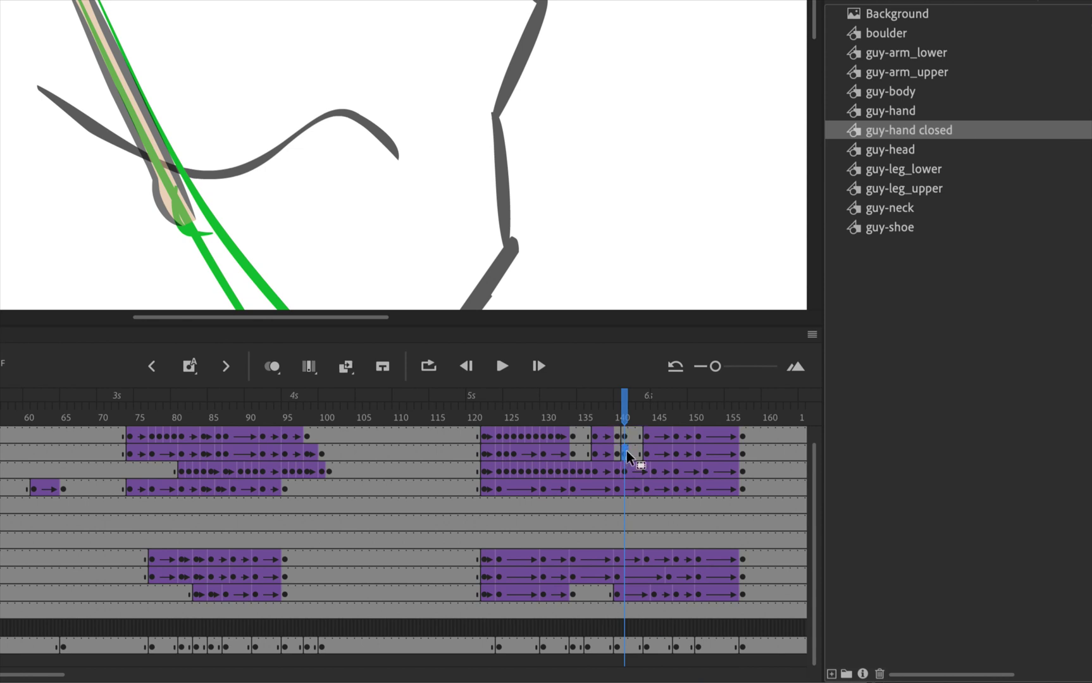
pyautogui.rightClick(624, 456)
pyautogui.click(707, 176)
pyautogui.rightClick(625, 443)
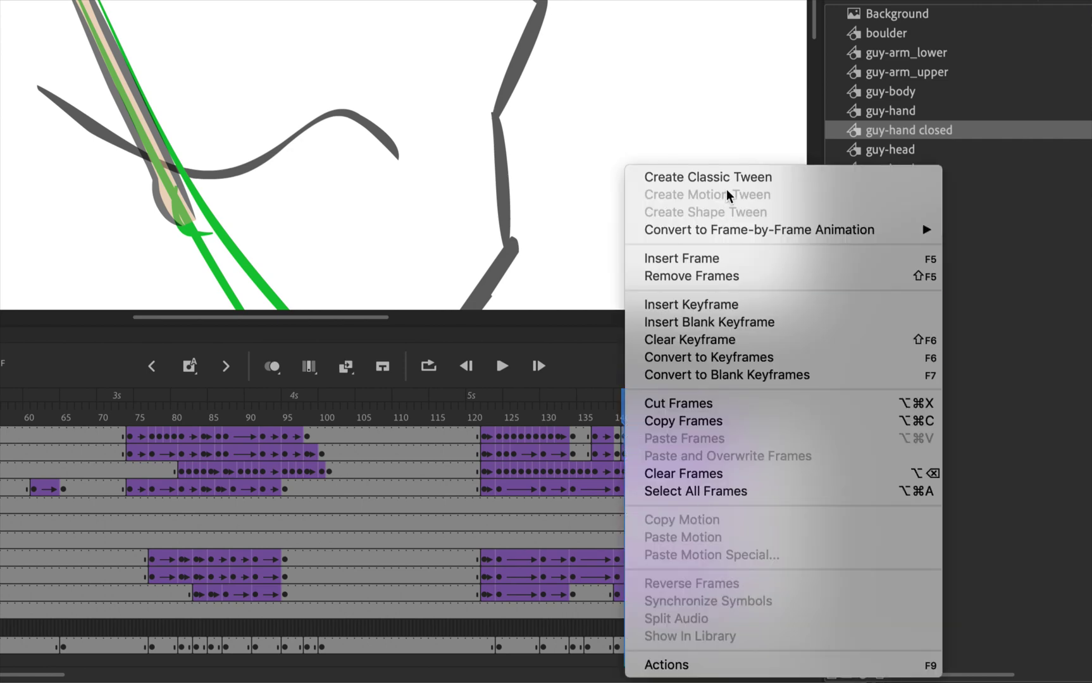
pyautogui.click(701, 177)
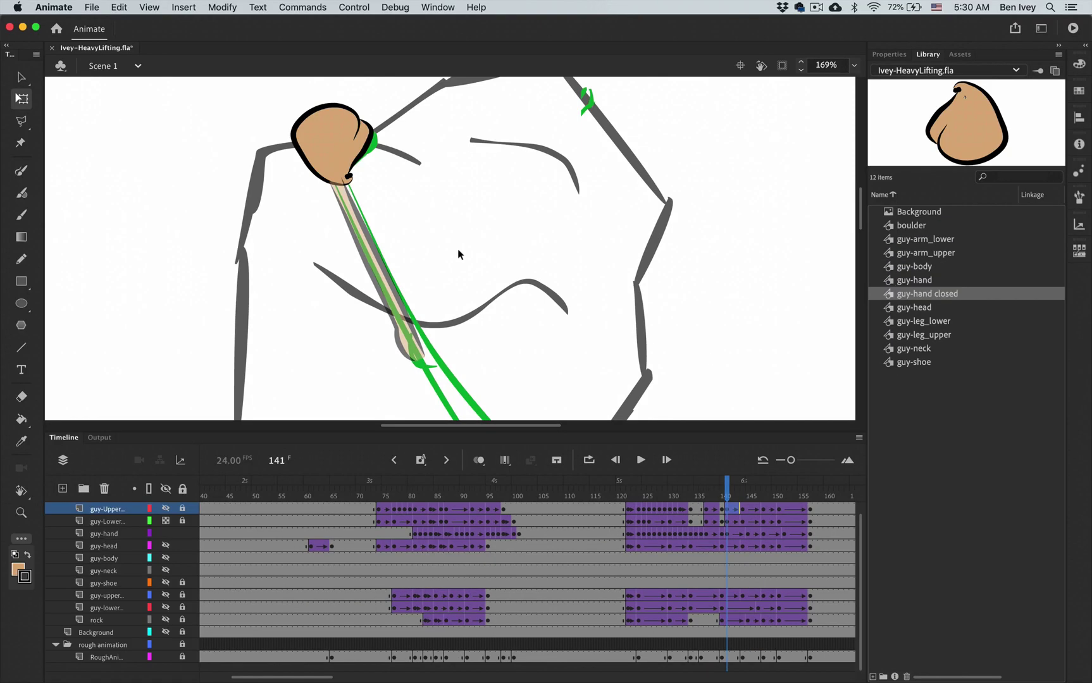
# Step: Move the hand slightly down and left at frame 142 so it lines up with the forearm's wrist
pyautogui.press('.')
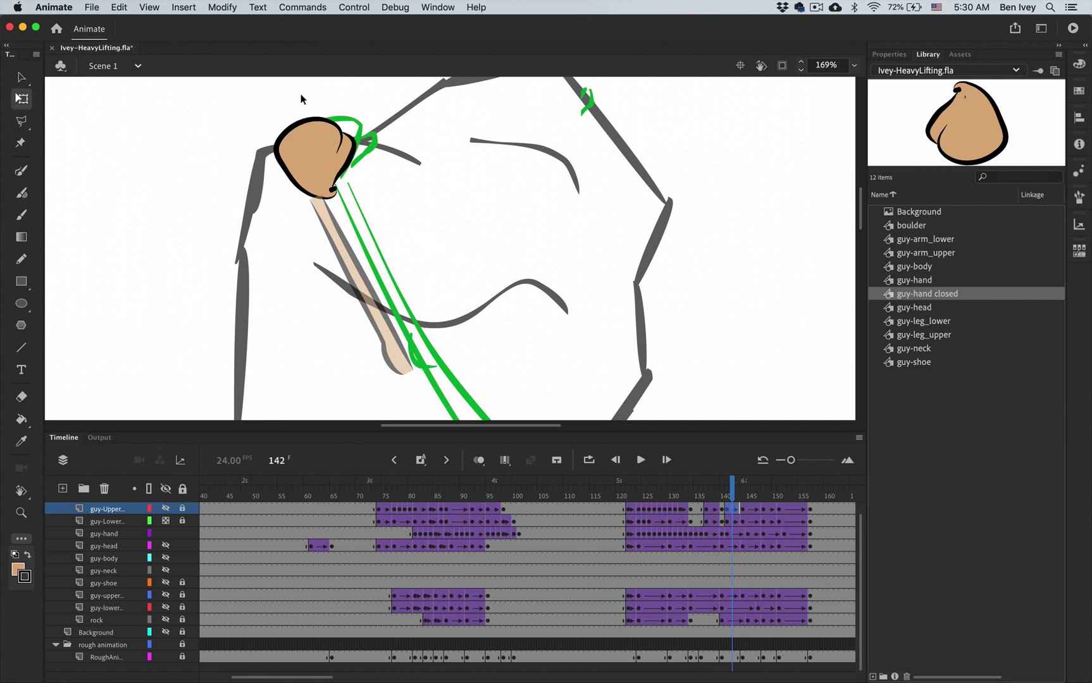
pyautogui.click(322, 152)
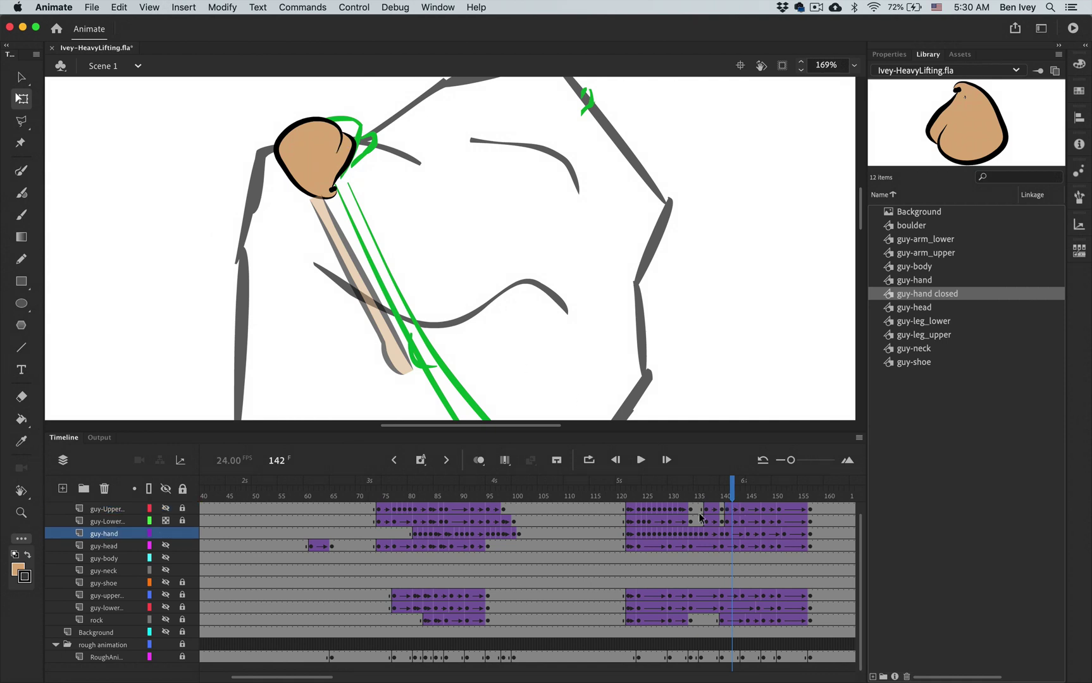
pyautogui.click(734, 538)
pyautogui.moveTo(330, 148); pyautogui.dragTo(321, 162)
pyautogui.press('.')
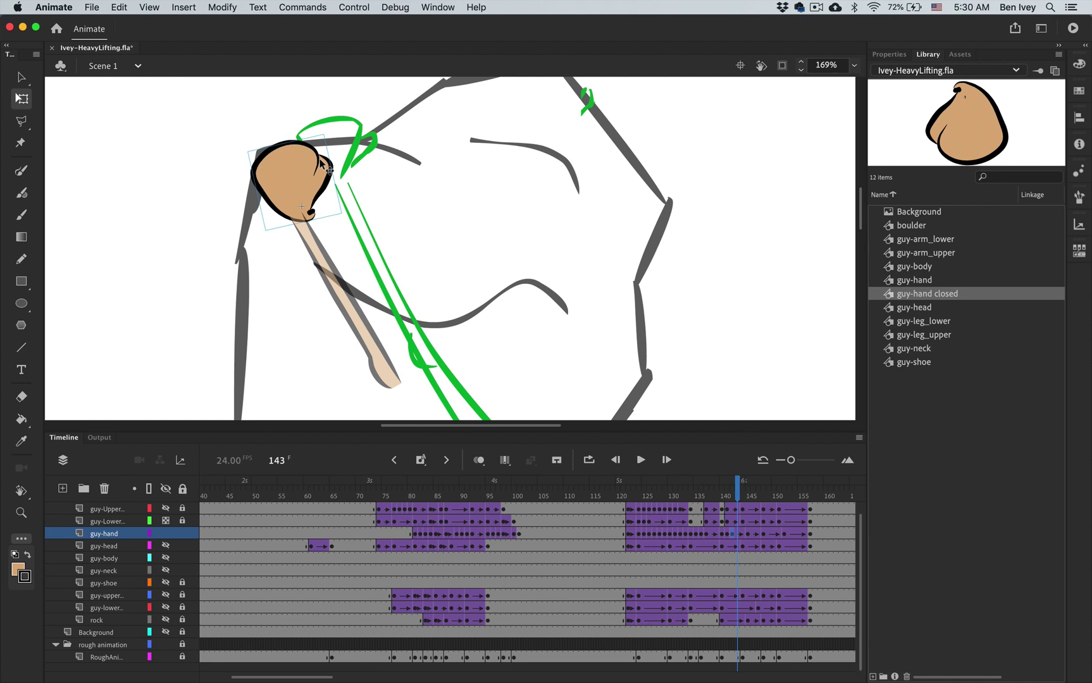
# Step: Shift the hand slightly down and left at frame 143 to align it with the forearm's wrist
pyautogui.click(322, 163)
pyautogui.moveTo(299, 167); pyautogui.dragTo(296, 177)
pyautogui.press('Left')
pyautogui.press('Left')
pyautogui.press('Left')
pyautogui.press('Down')
pyautogui.press('Down')
pyautogui.press('Down')
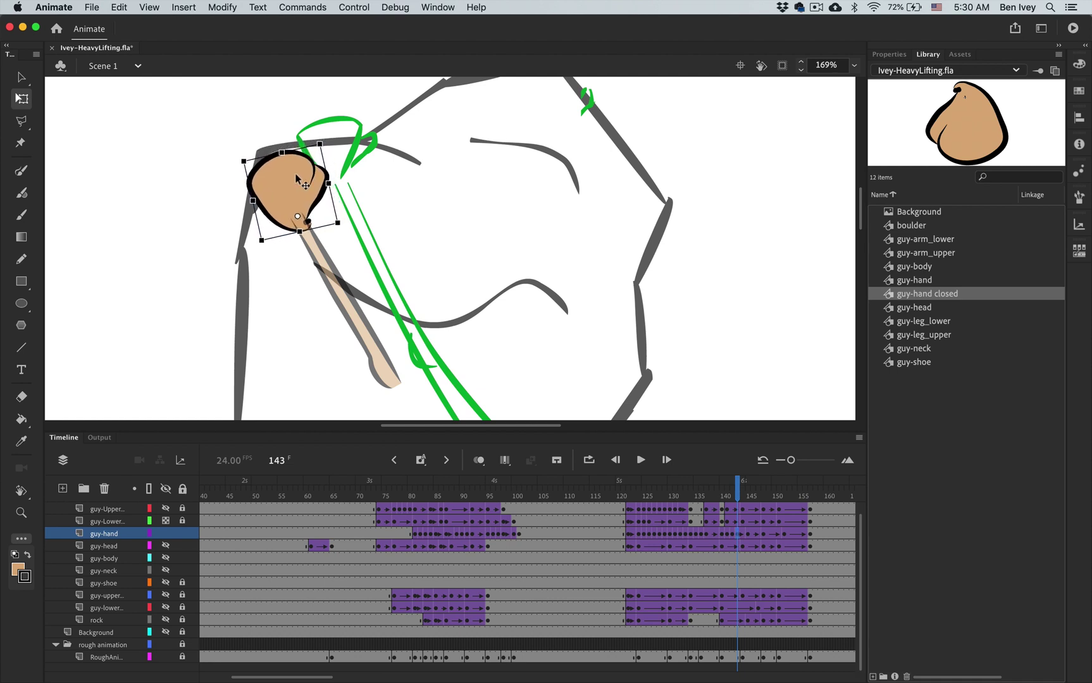
# Step: Realign the hand with the forearm's wrist across frames 144 to 146
pyautogui.press('.')
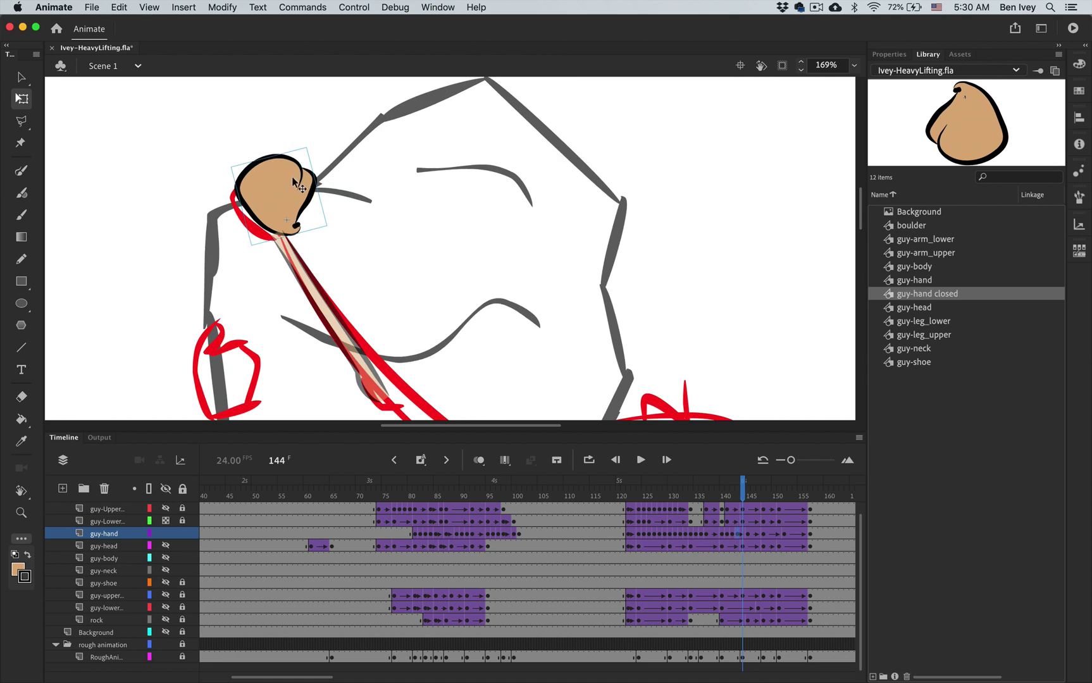
pyautogui.click(282, 183)
pyautogui.press('.')
pyautogui.press('.')
pyautogui.press(',')
pyautogui.press(',')
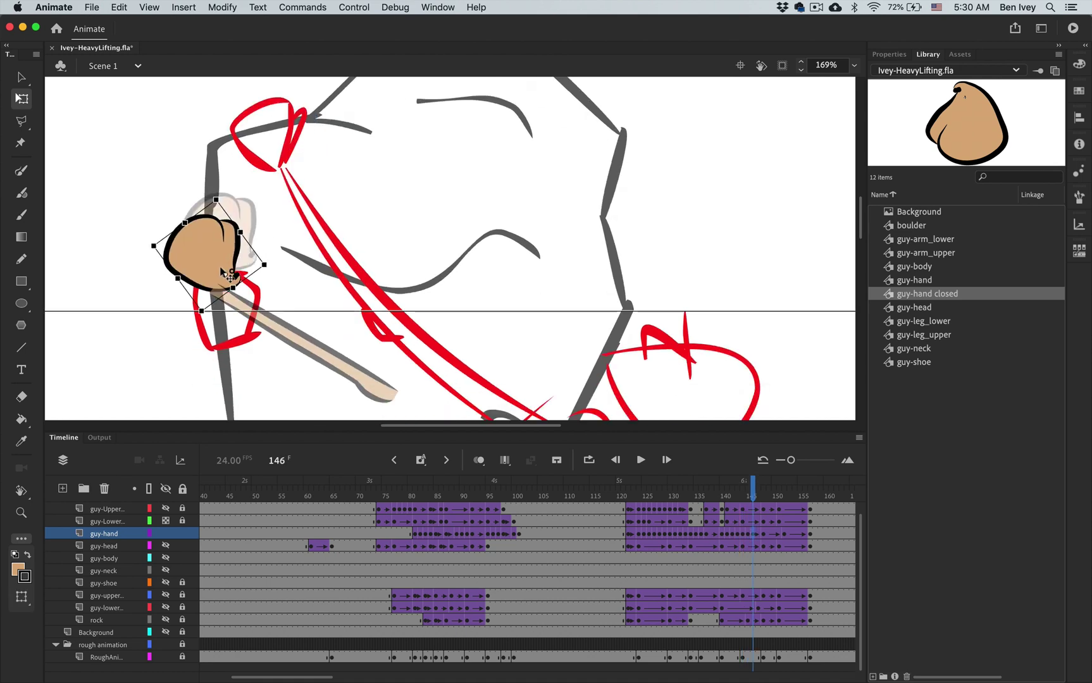
pyautogui.press('.')
pyautogui.press('.')
pyautogui.press('.')
pyautogui.press('.')
pyautogui.press('.')
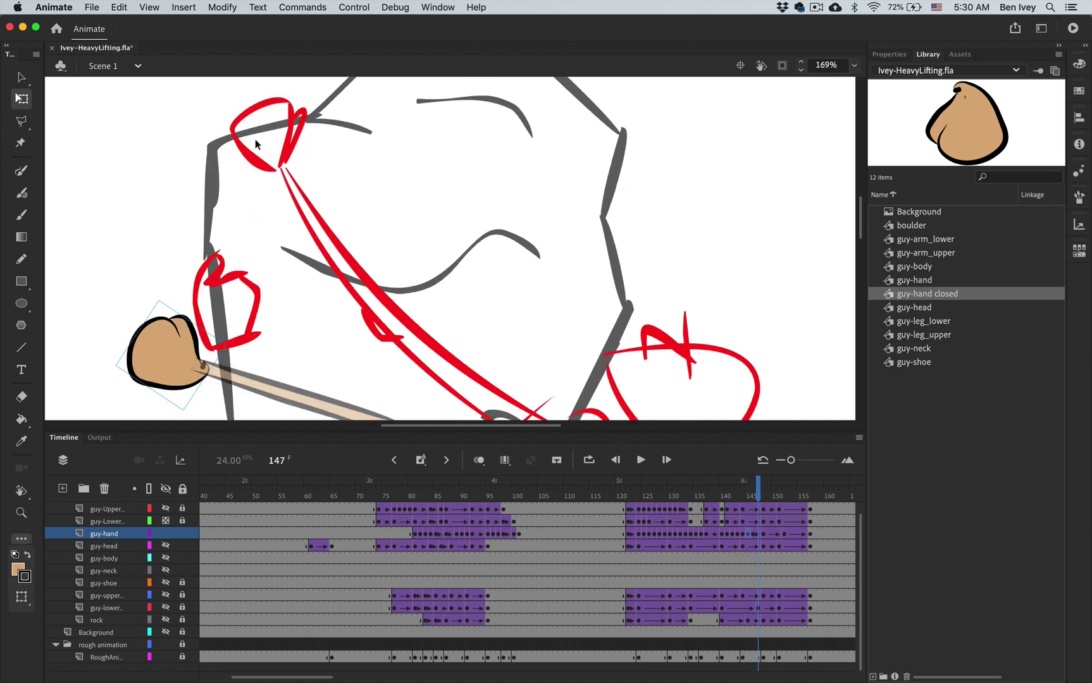
# Step: Adjust the hand's position on the forearm's wrist across frames 147 to 152
pyautogui.click(242, 210)
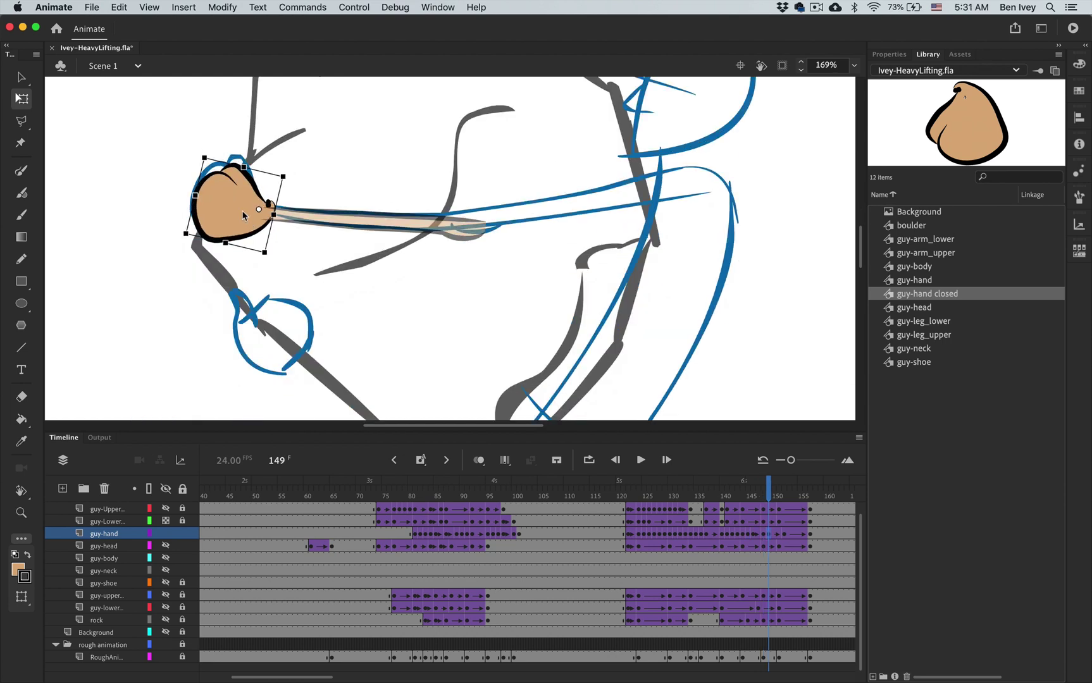
pyautogui.press('.')
pyautogui.click(241, 210)
pyautogui.press('.')
pyautogui.click(247, 220)
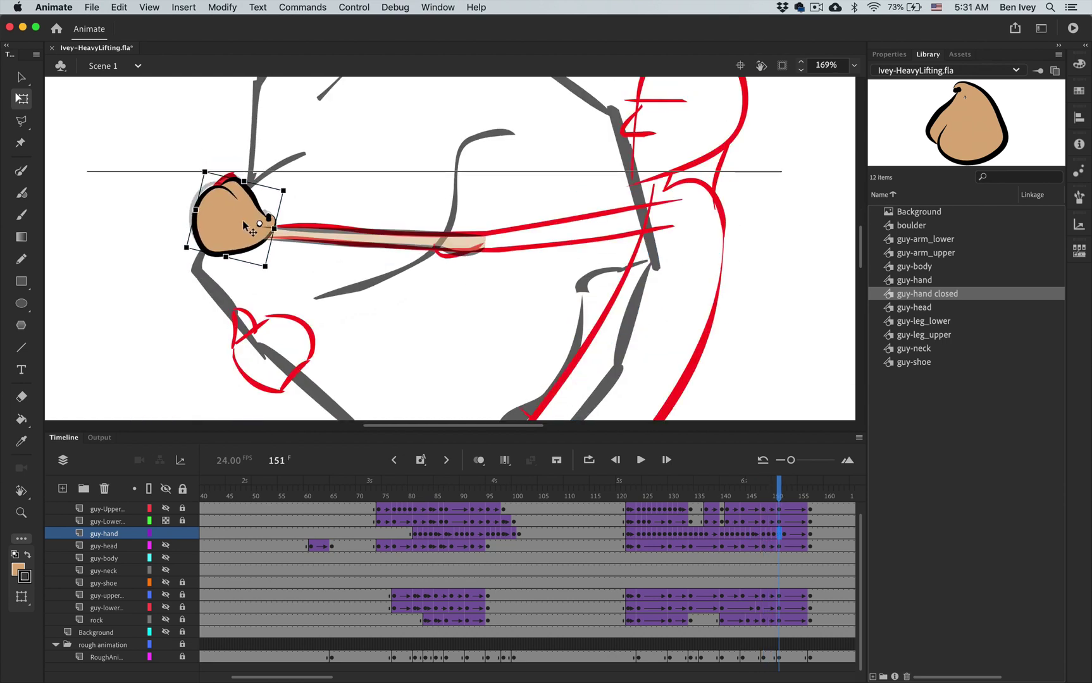
pyautogui.press('.')
pyautogui.click(247, 228)
# Step: Step through the frames up to 159 and check the hand's attachment to the forearm
pyautogui.press('.')
pyautogui.press('.')
pyautogui.press('.')
pyautogui.press('.')
pyautogui.press('.')
pyautogui.press('.')
pyautogui.press('.')
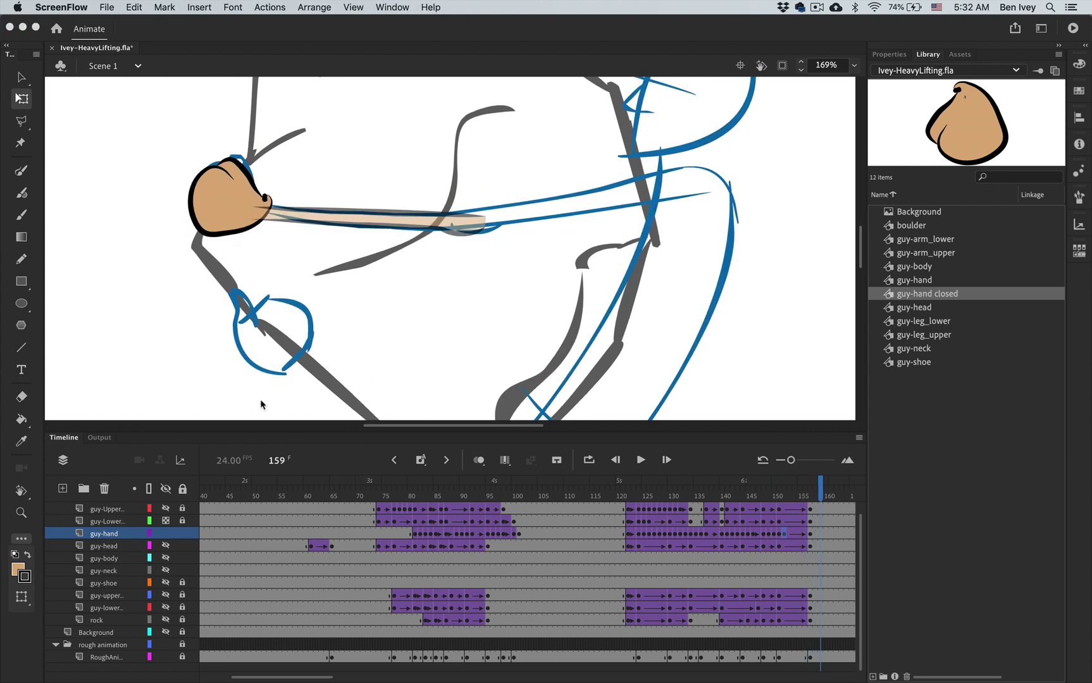
pyautogui.click(299, 348)
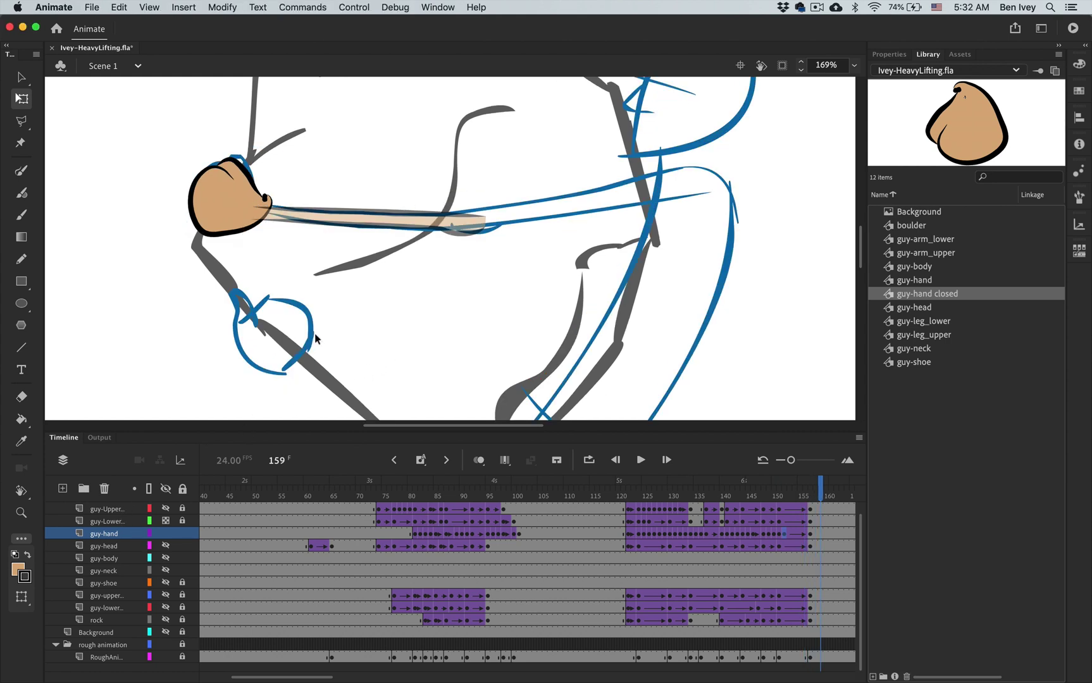
# Step: Test the movie to review the full lifting animation, and close the preview
pyautogui.press('super+minus')
pyautogui.click(321, 6)
pyautogui.moveTo(341, 5)
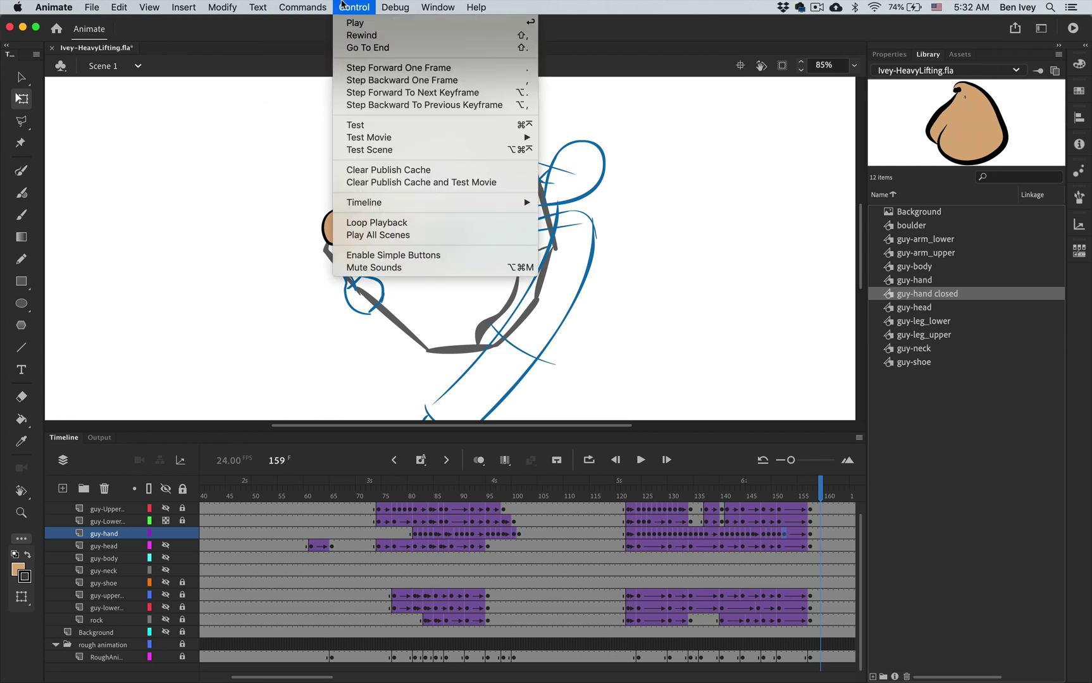
pyautogui.click(365, 126)
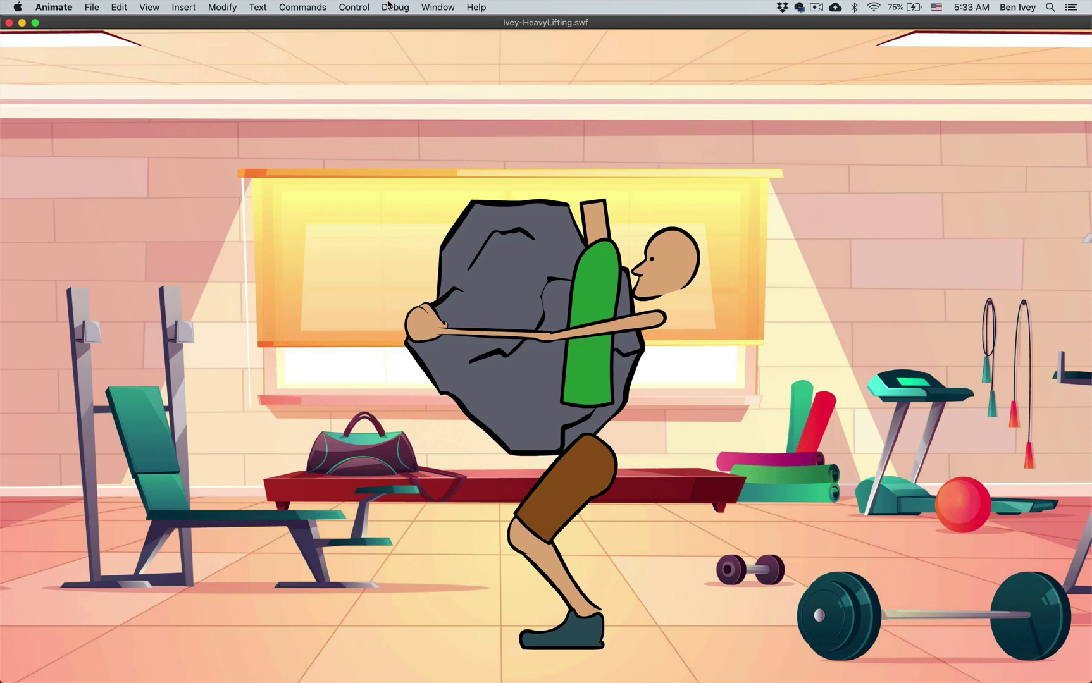
pyautogui.press('super+w')
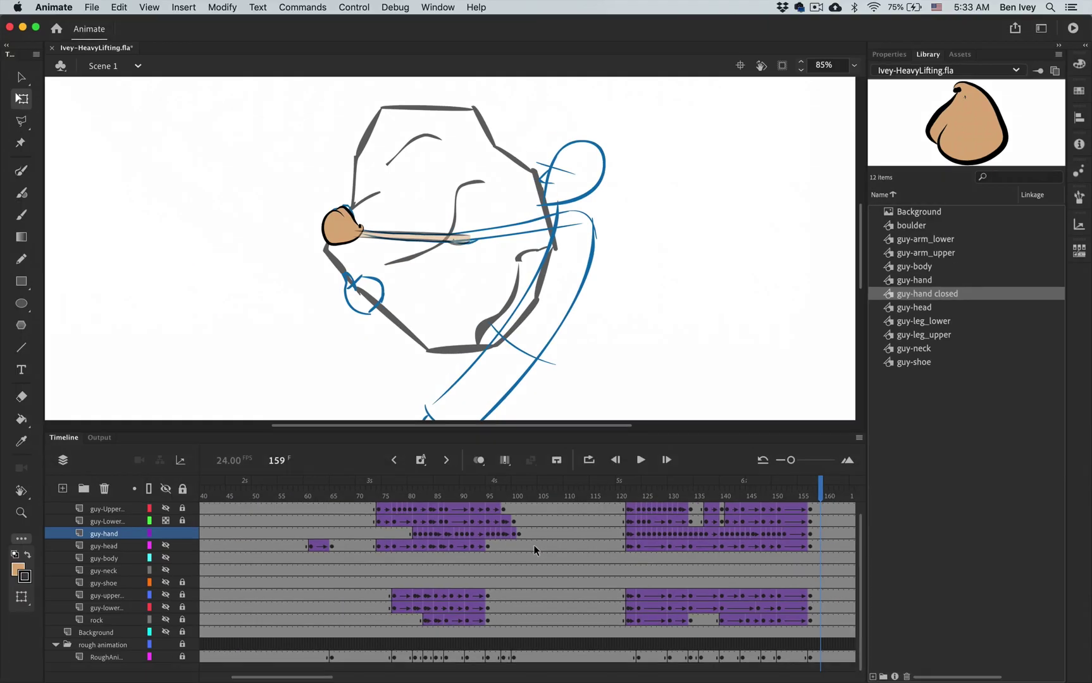
# Step: Scrub the timeline from frame 1 to frame 91 to review the hand's motion against the rough sketch
pyautogui.hscroll(-5, 374, 529)
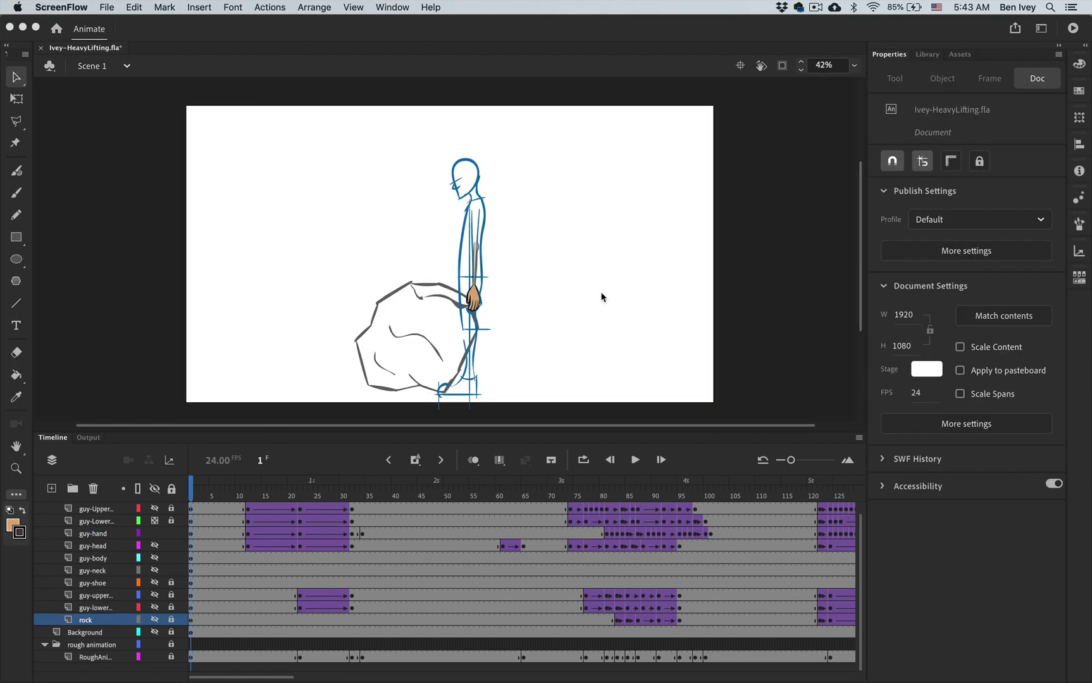
pyautogui.click(194, 485)
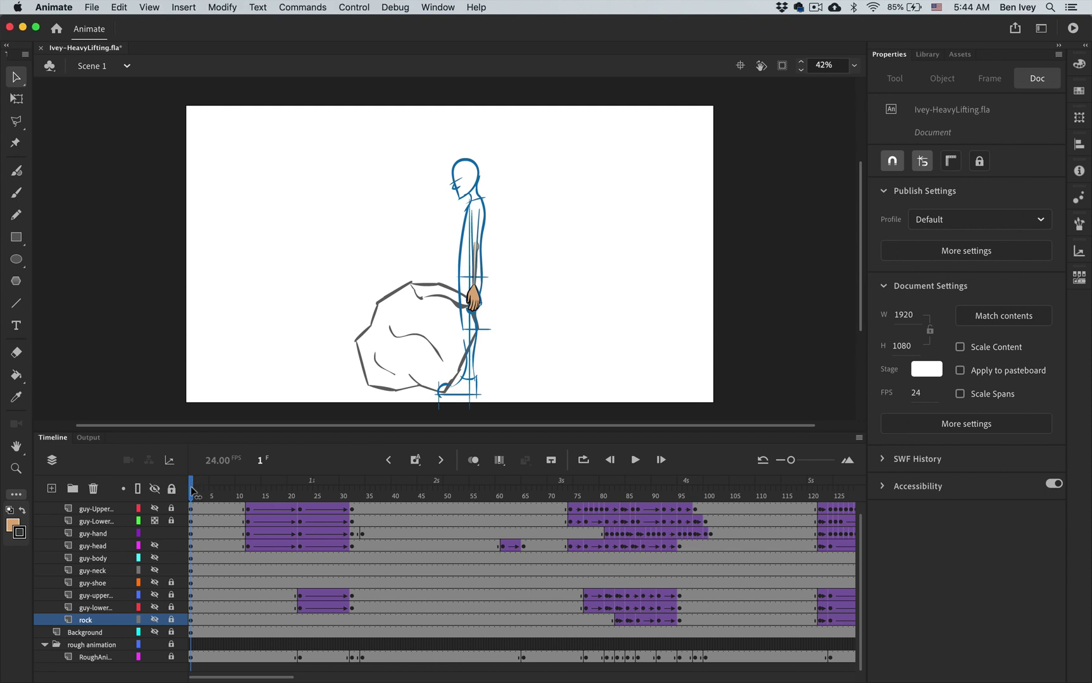
pyautogui.moveTo(192, 490); pyautogui.dragTo(611, 478)
pyautogui.moveTo(632, 479)
pyautogui.mouseDown()
pyautogui.moveTo(672, 479)
pyautogui.moveTo(658, 479)
pyautogui.mouseUp()
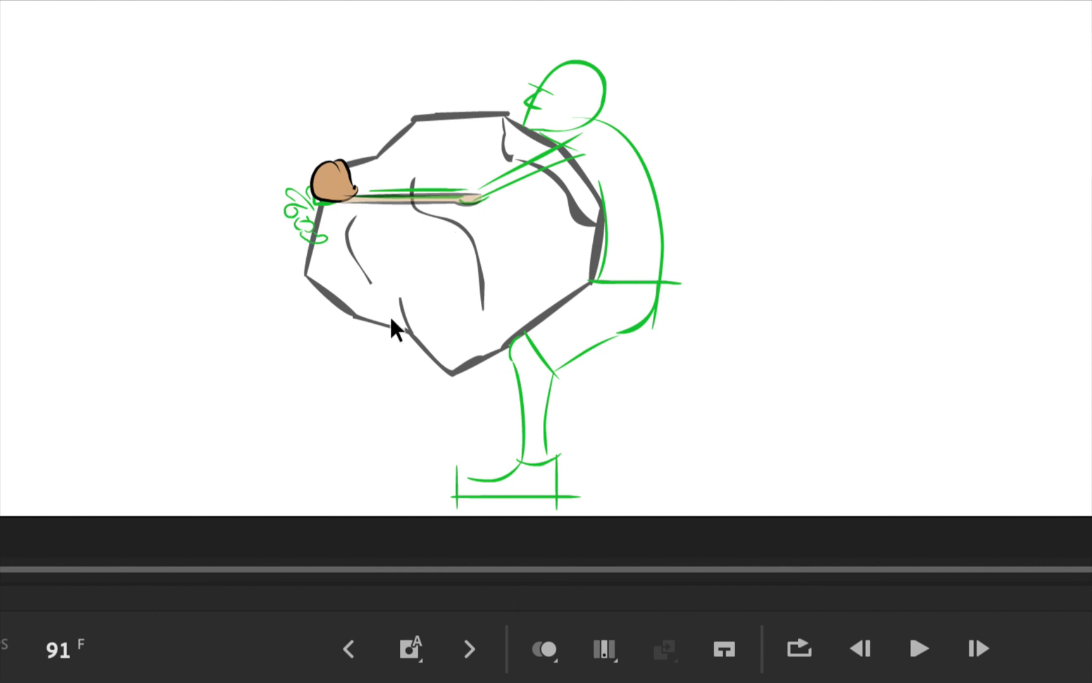
# Step: Step forward from frame 91 and back to frame 89, comparing the hand with the sketched hand and fingers around the rock
pyautogui.press('.')
pyautogui.press('.')
pyautogui.press('.')
pyautogui.press('.')
pyautogui.press('.')
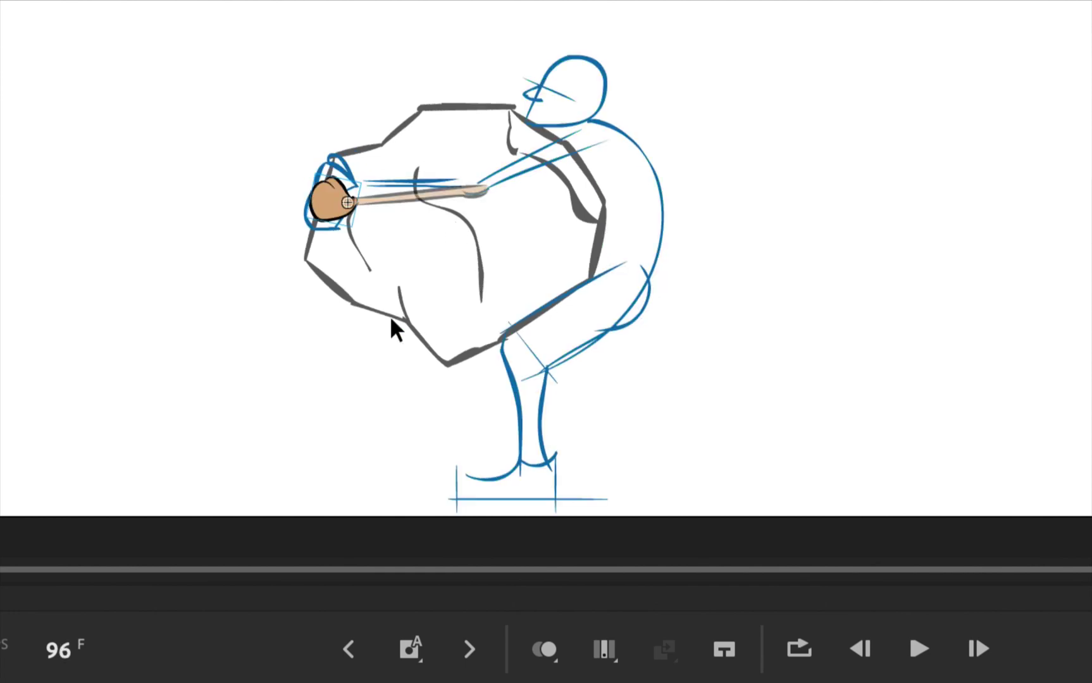
pyautogui.press('.')
pyautogui.press('.')
pyautogui.press('.')
pyautogui.press('.')
pyautogui.press(',')
pyautogui.press(',')
pyautogui.press(',')
pyautogui.press(',')
pyautogui.press(',')
pyautogui.press(',')
pyautogui.press(',')
pyautogui.press(',')
pyautogui.press(',')
pyautogui.press(',')
pyautogui.press(',')
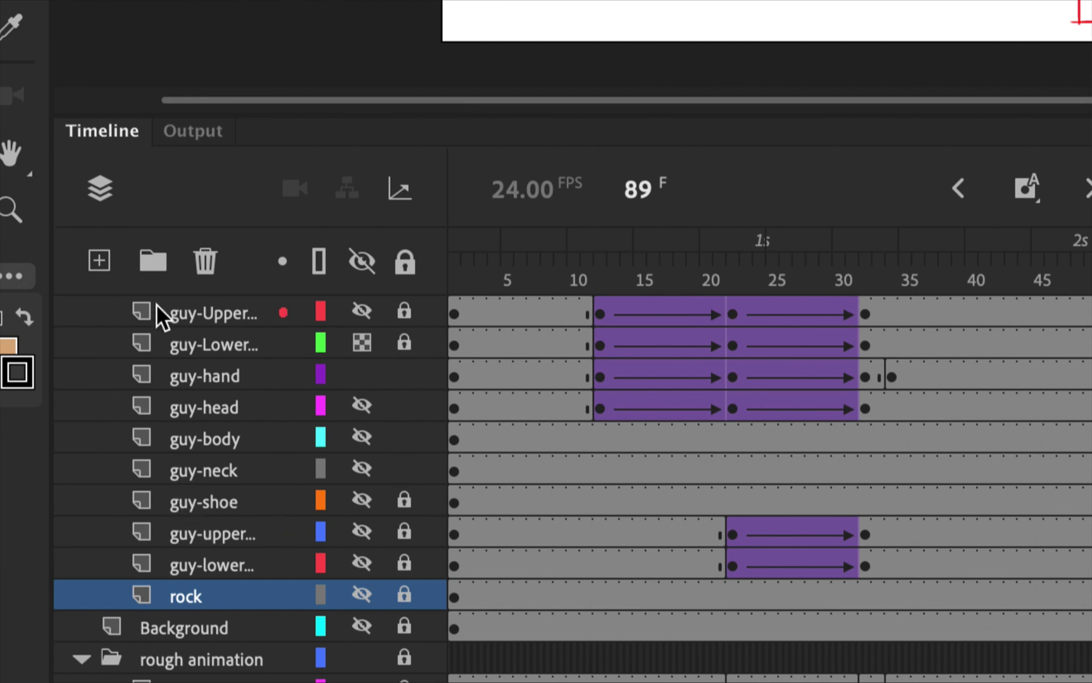
# Step: Add a new layer directly below the rock layer and name it righthand1
pyautogui.click(96, 261)
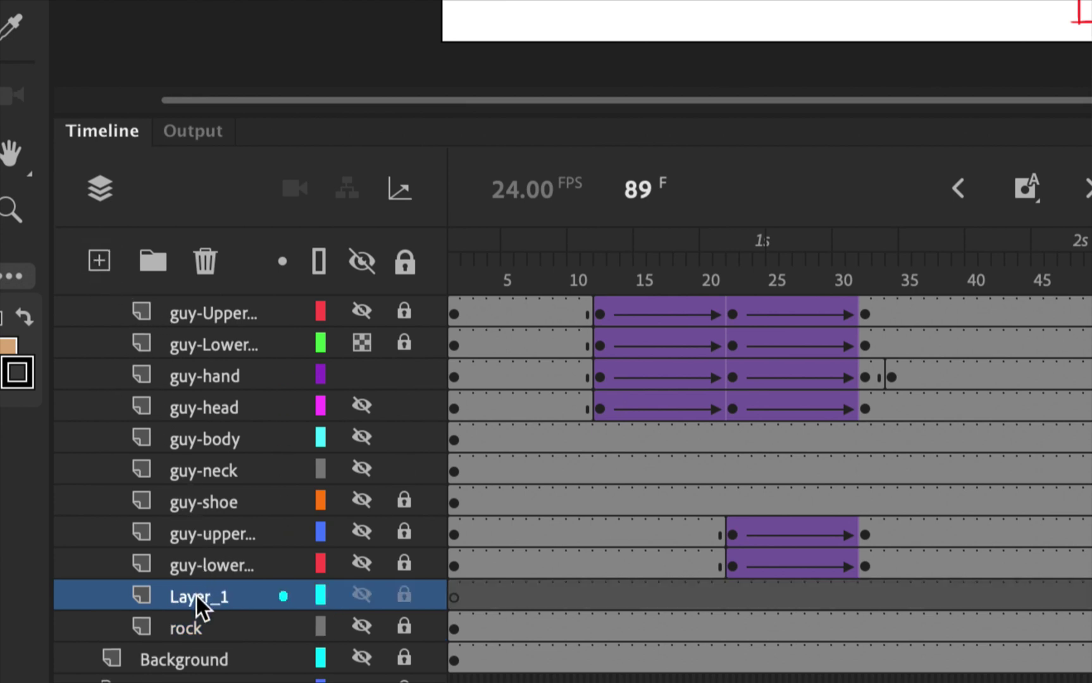
pyautogui.moveTo(200, 608); pyautogui.dragTo(190, 636)
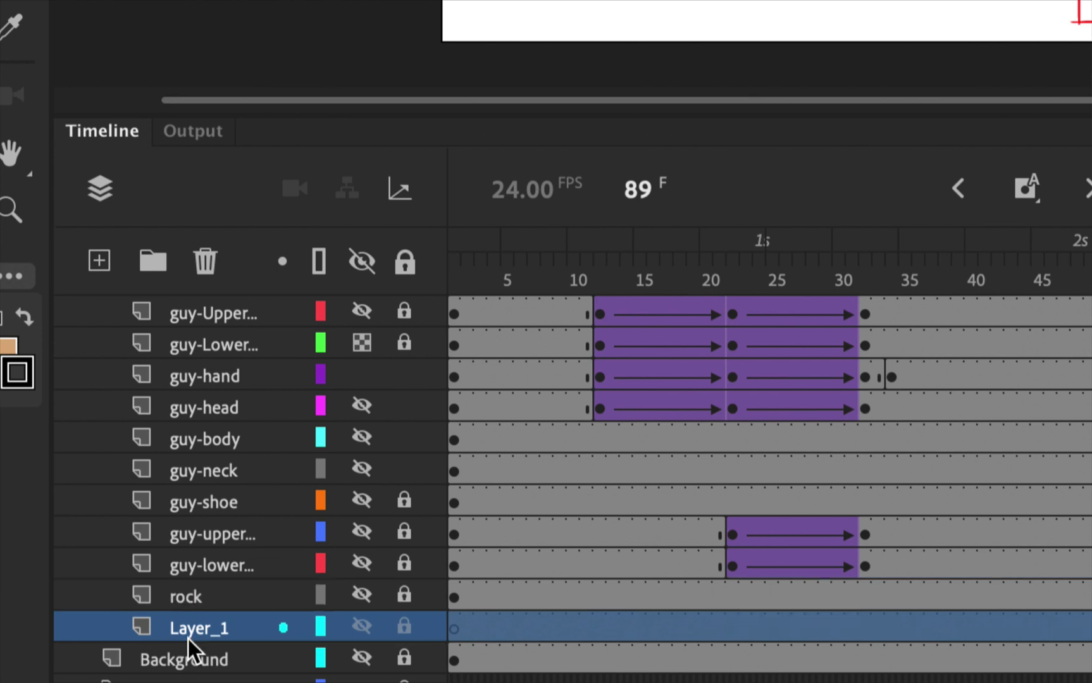
pyautogui.doubleClick(193, 628)
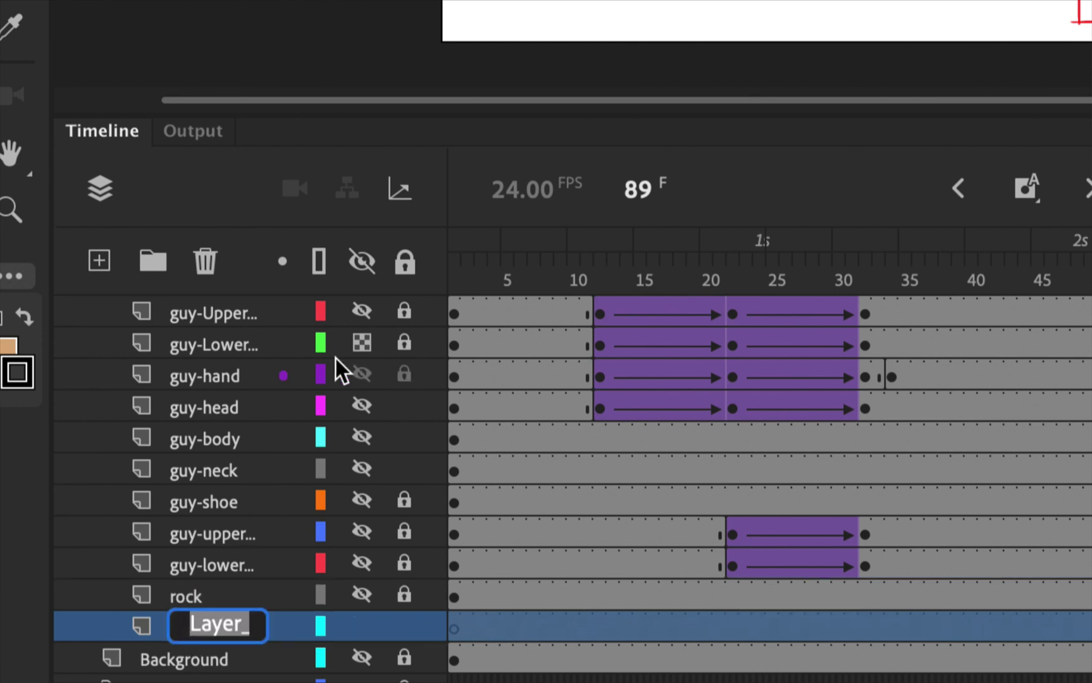
pyautogui.write('righthand')
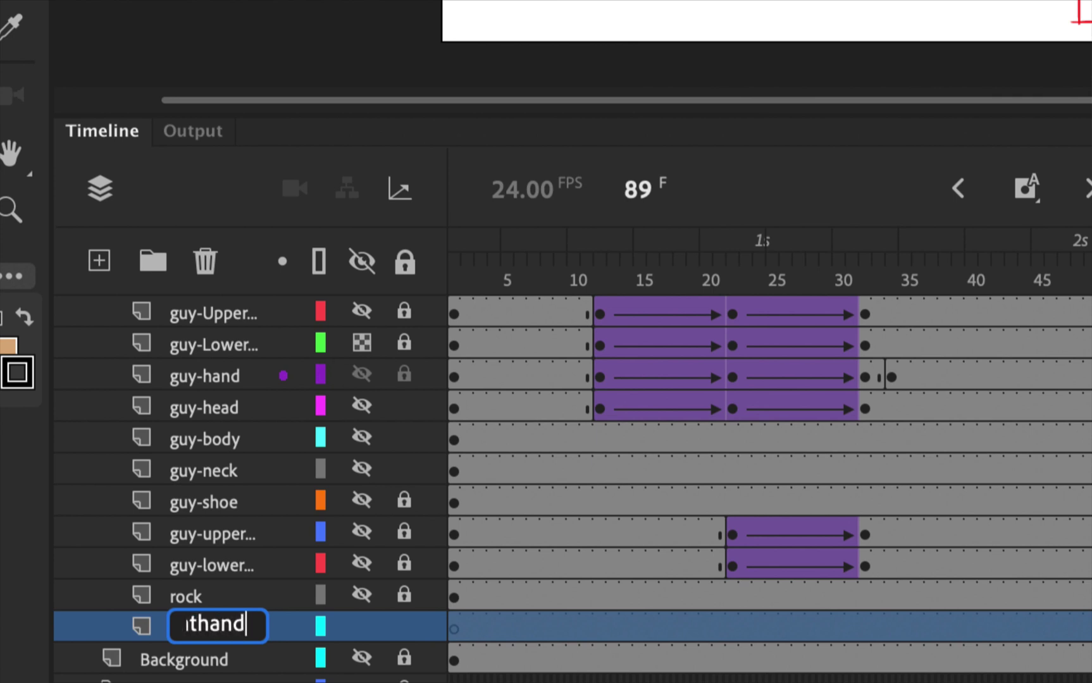
pyautogui.write('1')
pyautogui.press('Return')
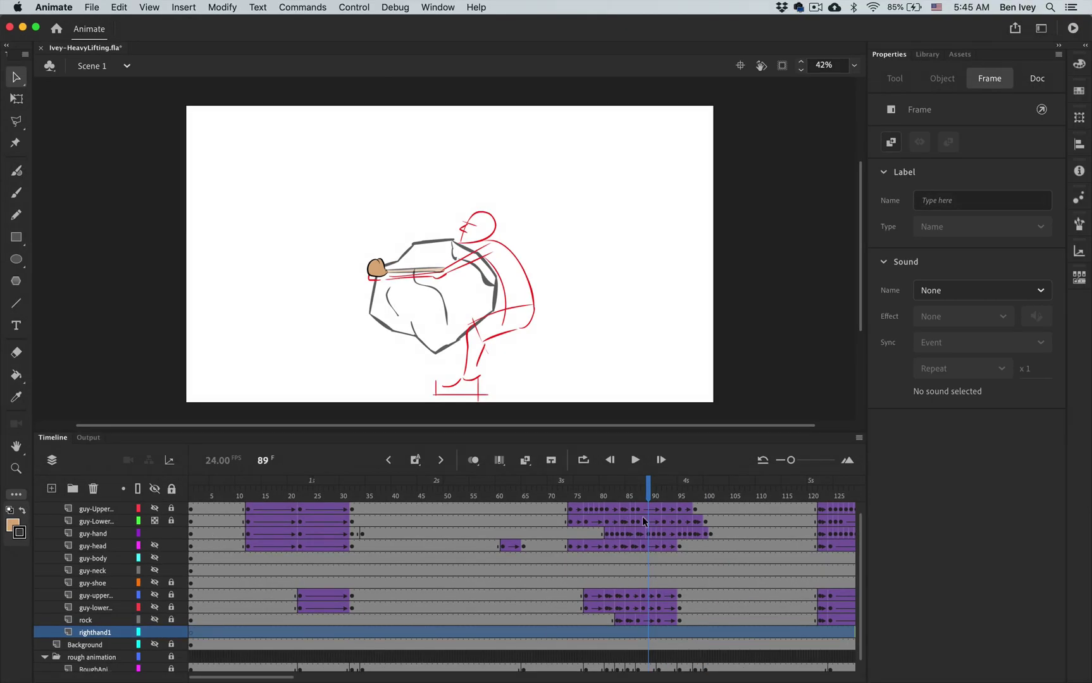
# Step: Add a blank keyframe at frame 91 on the righthand1 layer and hide the guy-hand layer
pyautogui.moveTo(648, 488); pyautogui.dragTo(659, 489)
pyautogui.click(290, 268)
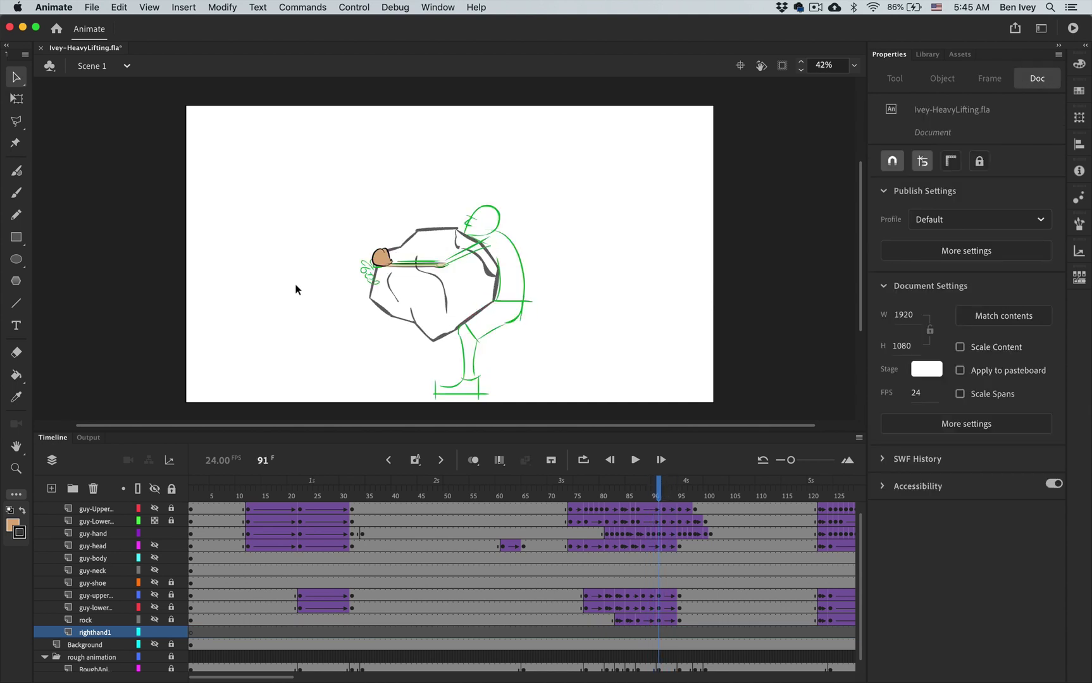
pyautogui.scroll(6, 295, 289)
pyautogui.moveTo(321, 284); pyautogui.dragTo(647, 167)
pyautogui.scroll(3, 479, 238)
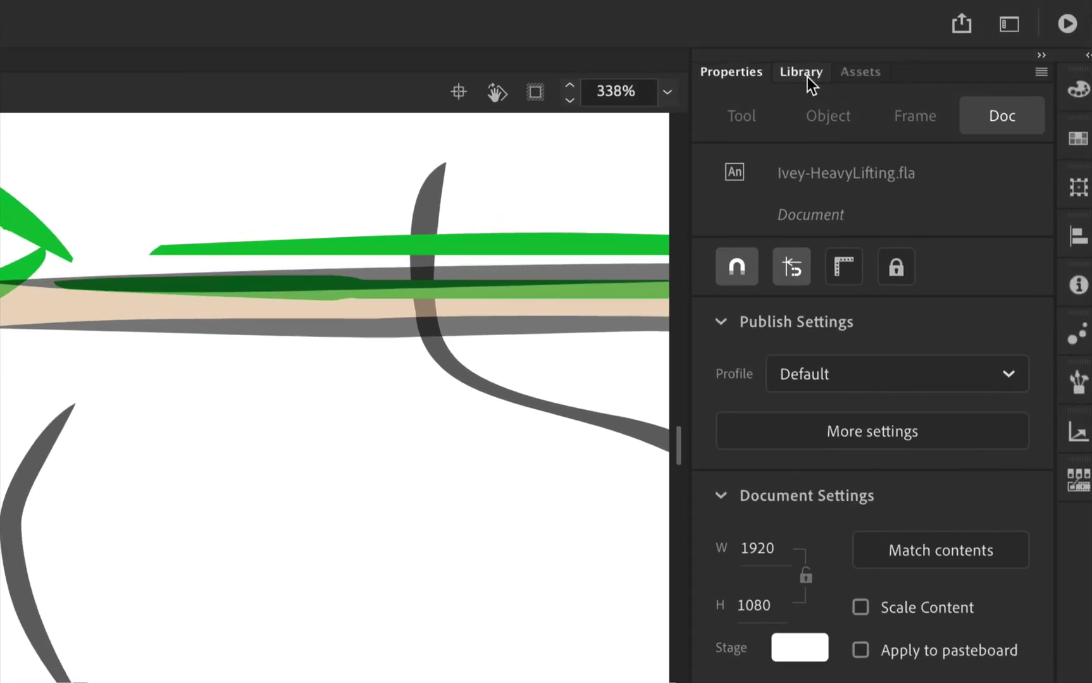
# Step: Duplicate the guy-hand library symbol as a graphic symbol named HandwithFingers
pyautogui.click(803, 73)
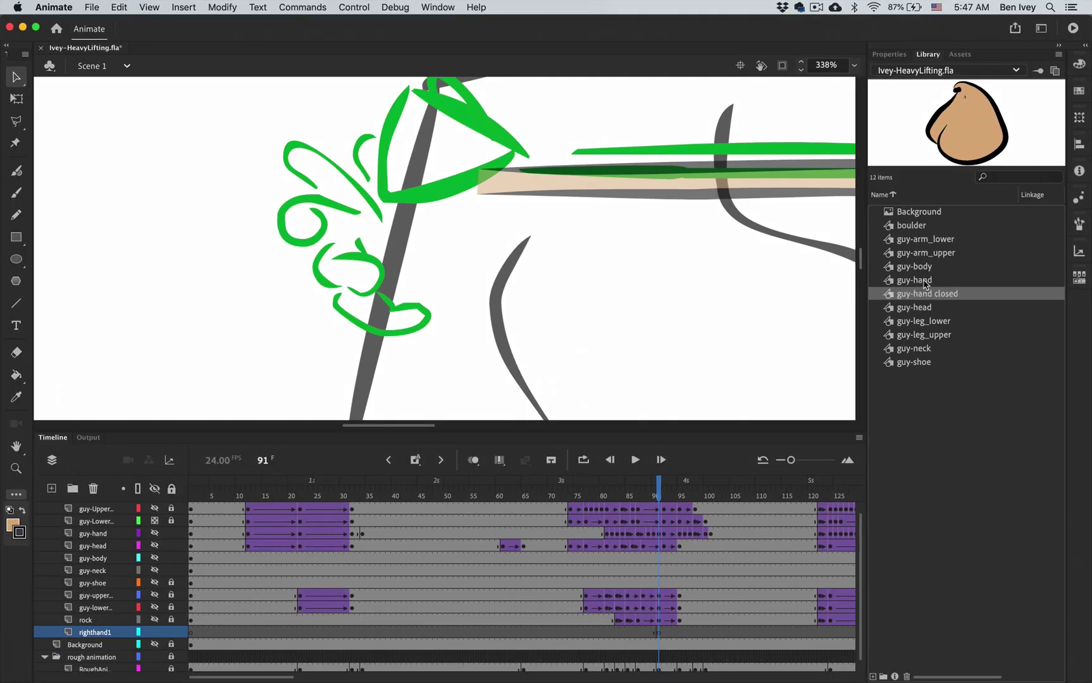
pyautogui.click(925, 282)
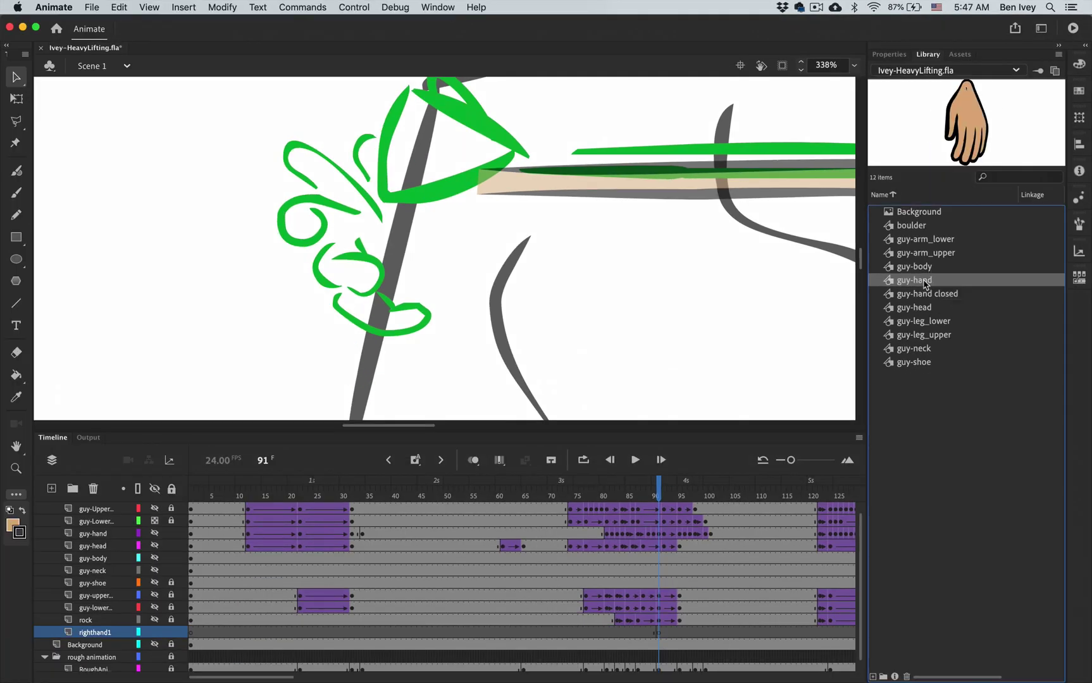
pyautogui.rightClick(925, 284)
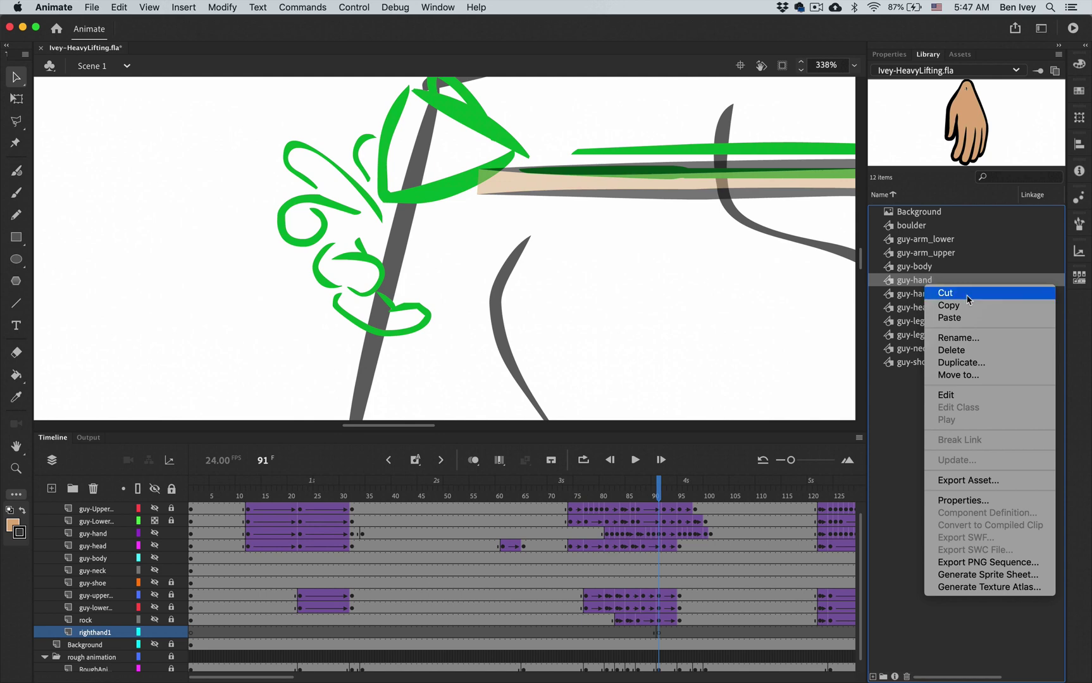
pyautogui.click(987, 362)
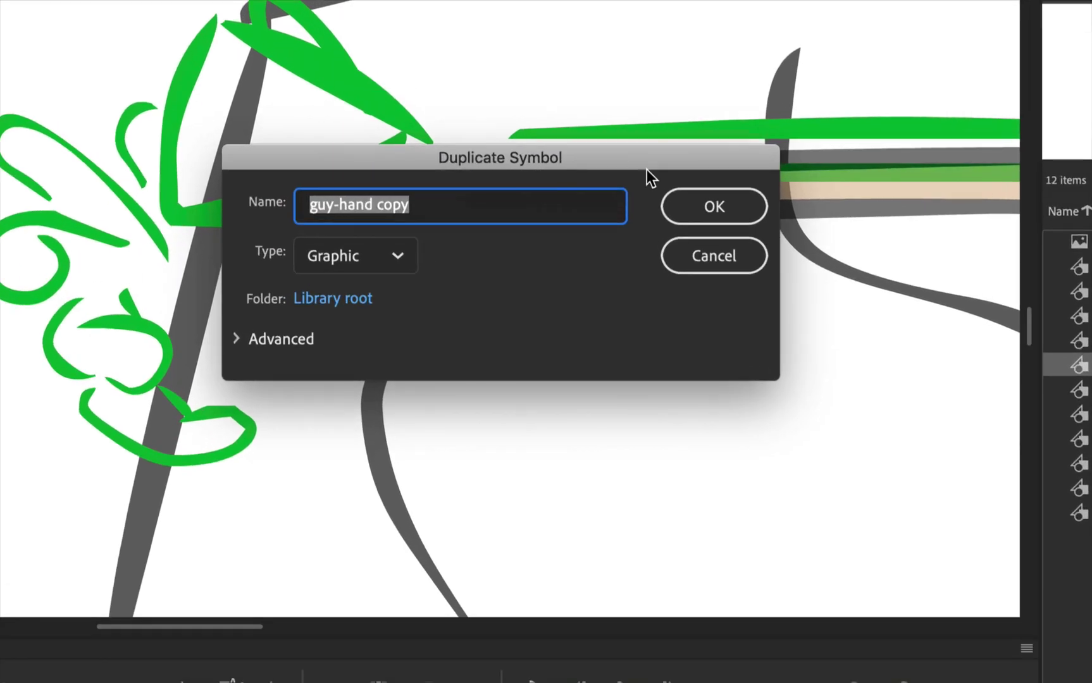
pyautogui.write('HandwithFingers')
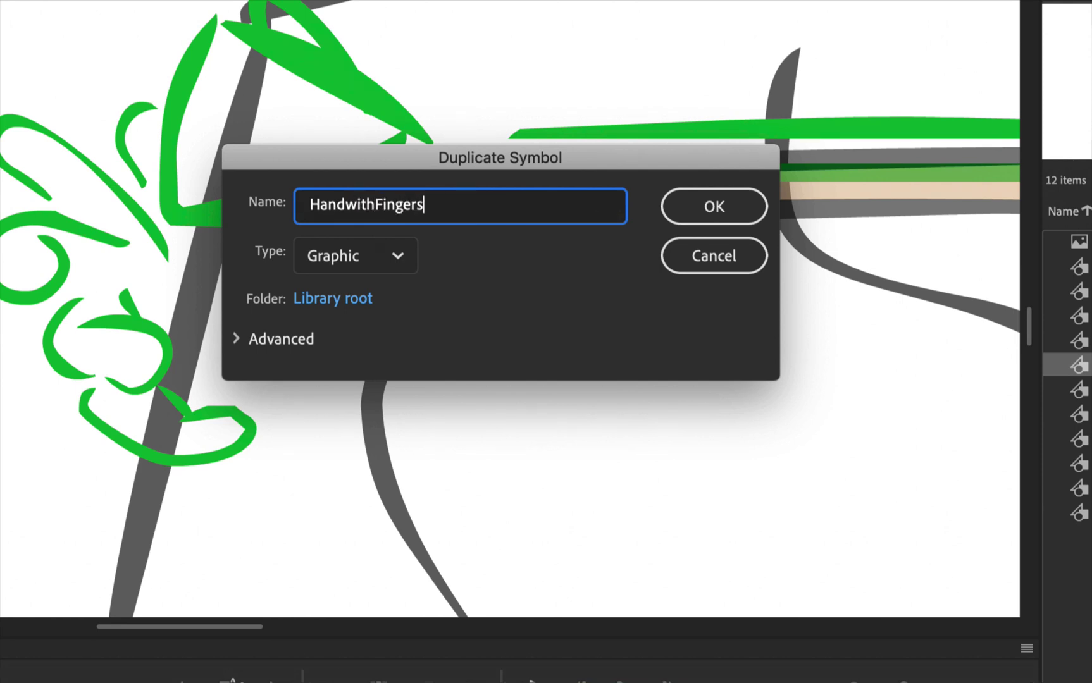
pyautogui.press('Return')
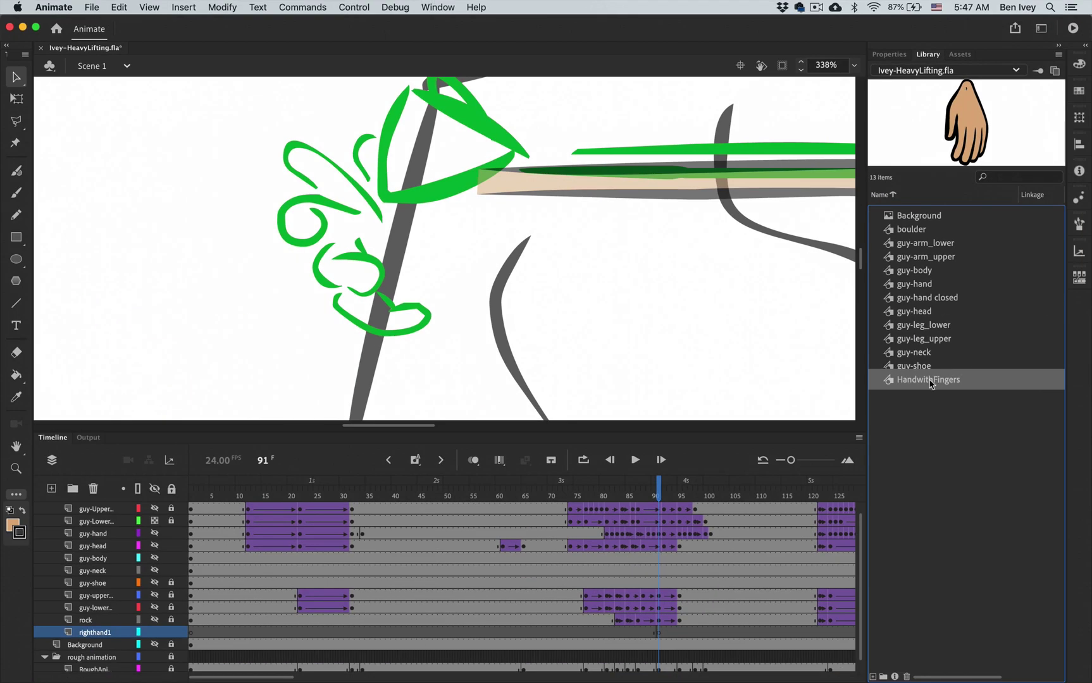
# Step: Place the HandwithFingers symbol over the sketched fingers at frame 91 and open its drawing object for editing
pyautogui.moveTo(930, 380); pyautogui.dragTo(386, 223)
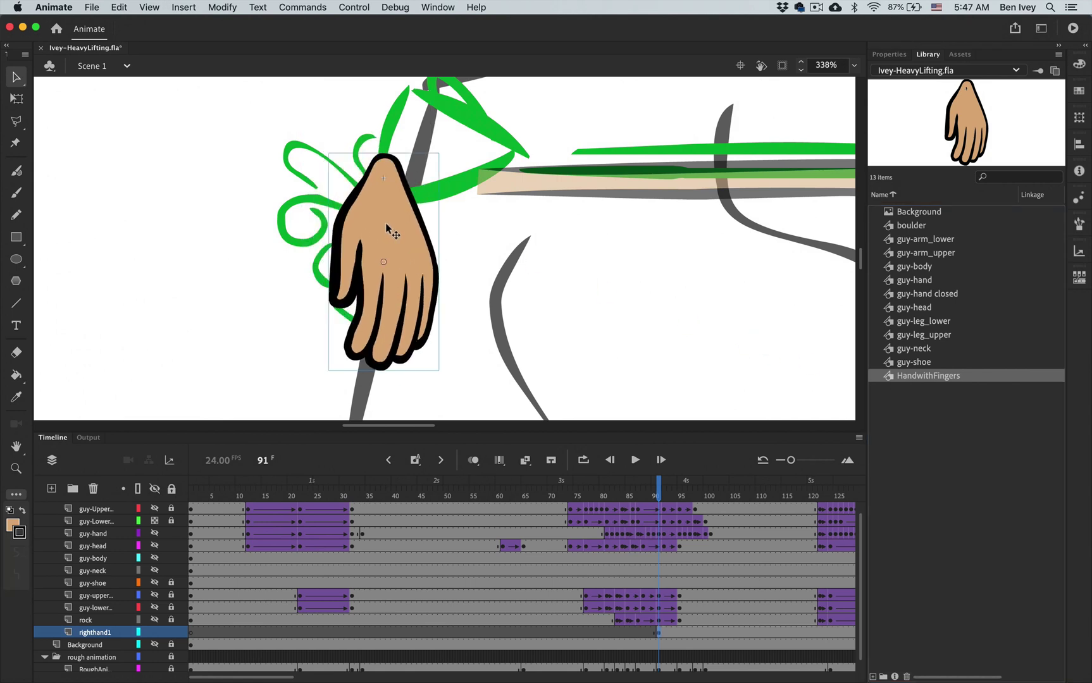
pyautogui.doubleClick(387, 226)
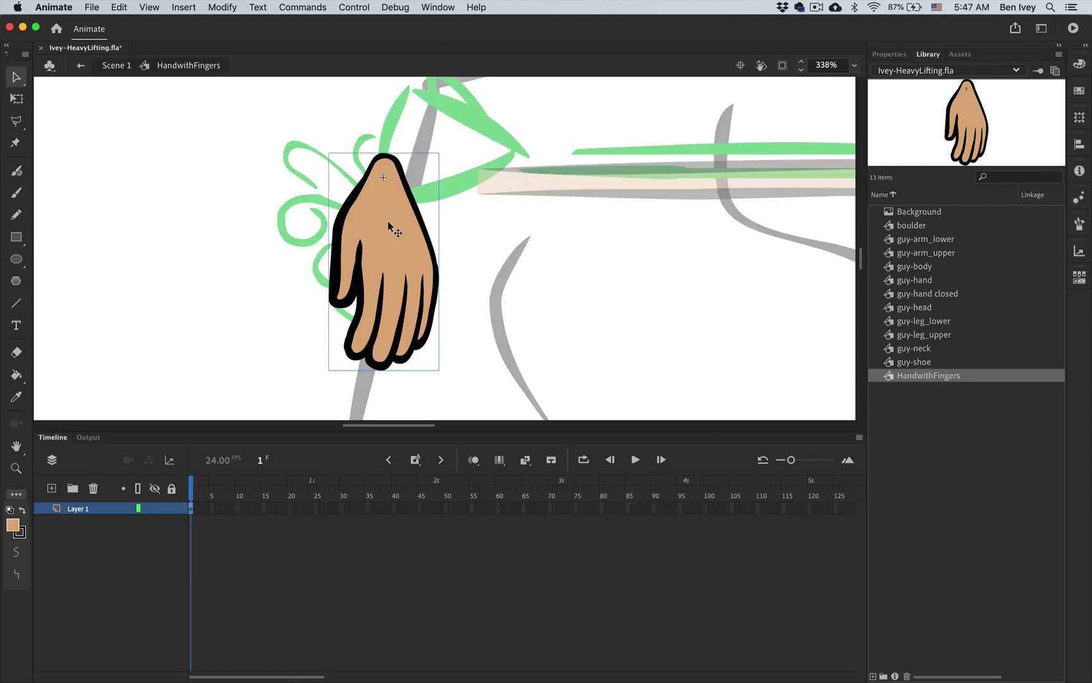
pyautogui.doubleClick(389, 223)
pyautogui.click(348, 217)
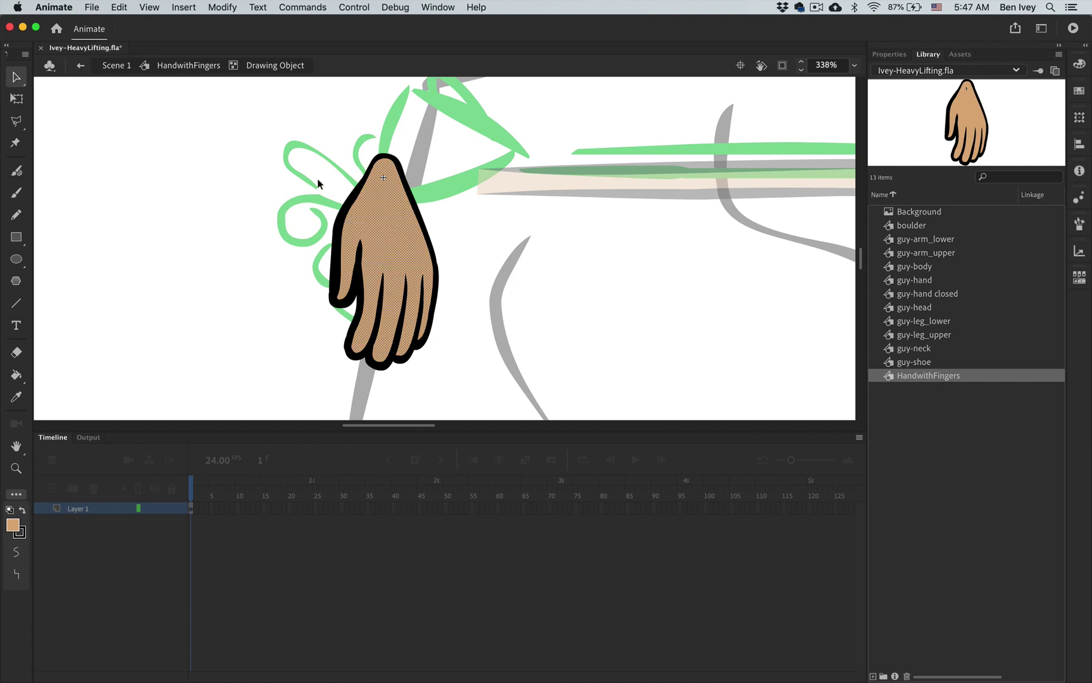
# Step: Delete the old hand artwork and trace the sketched fingers and palm with black Paint Brush strokes to form the new hand outline
pyautogui.moveTo(292, 150)
pyautogui.mouseDown()
pyautogui.moveTo(452, 383)
pyautogui.moveTo(473, 394)
pyautogui.mouseUp()
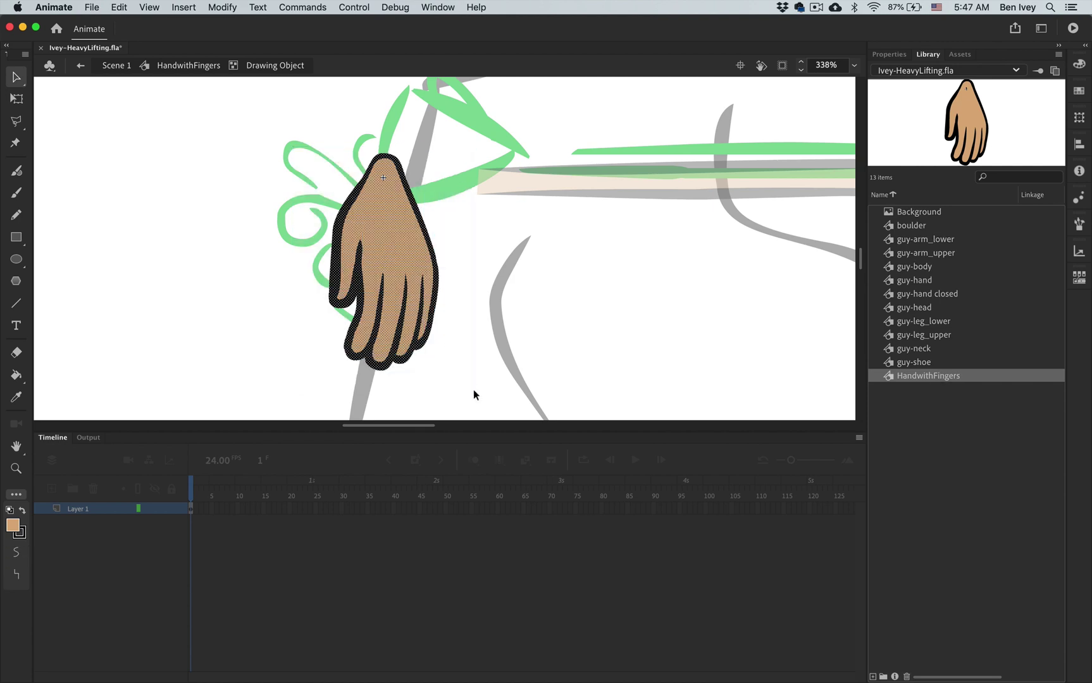
pyautogui.press('Delete')
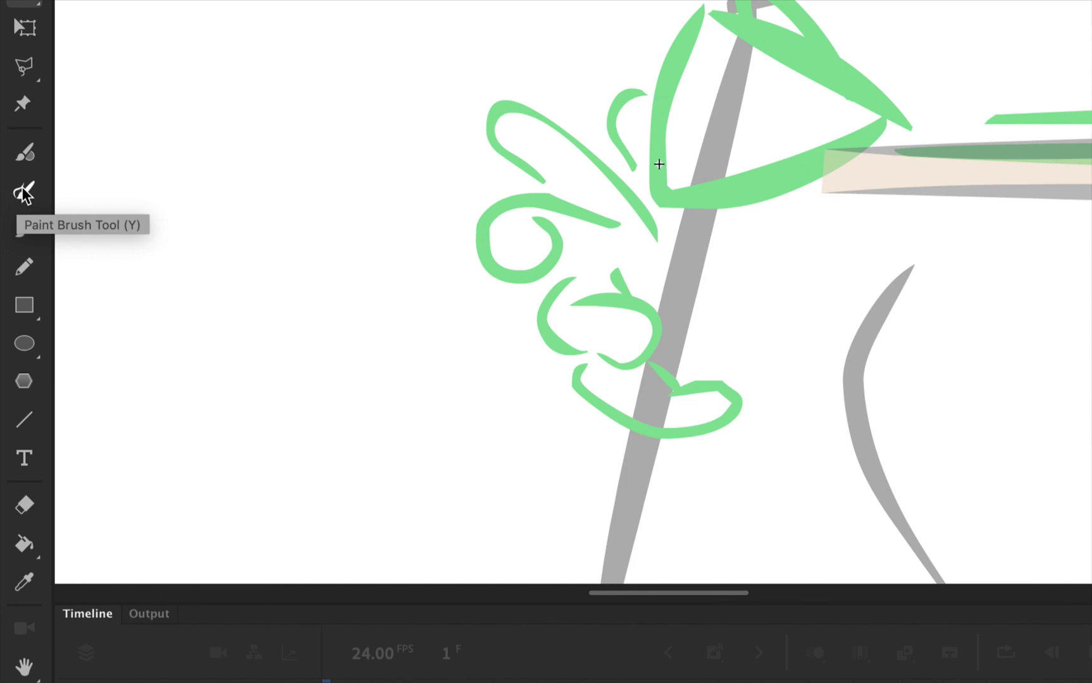
pyautogui.click(16, 192)
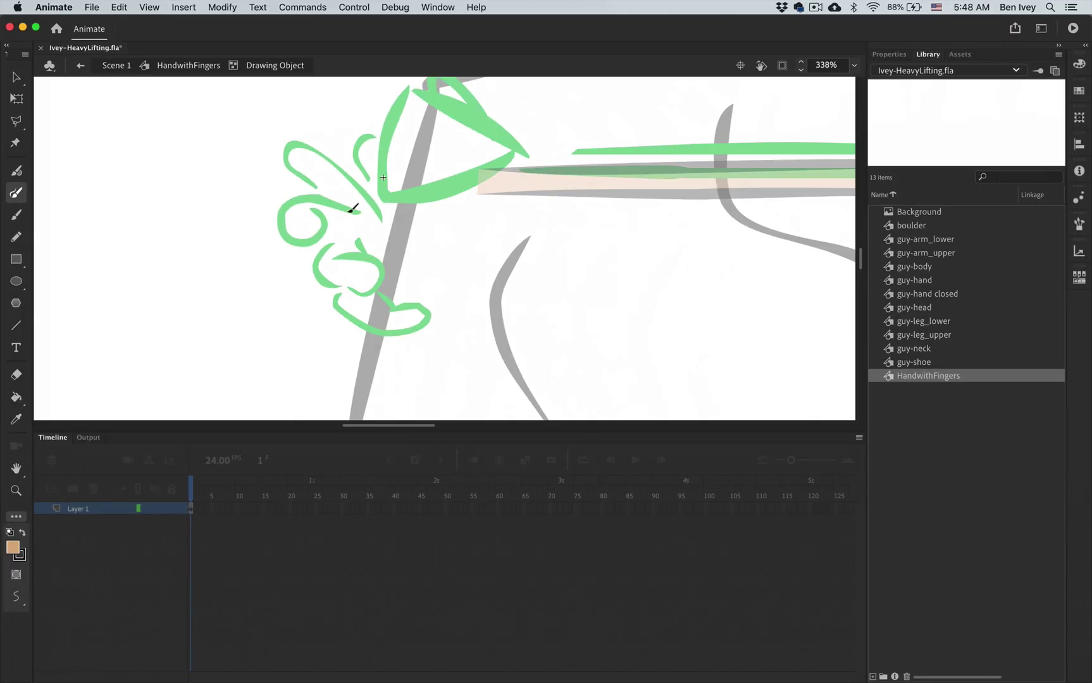
pyautogui.click(873, 54)
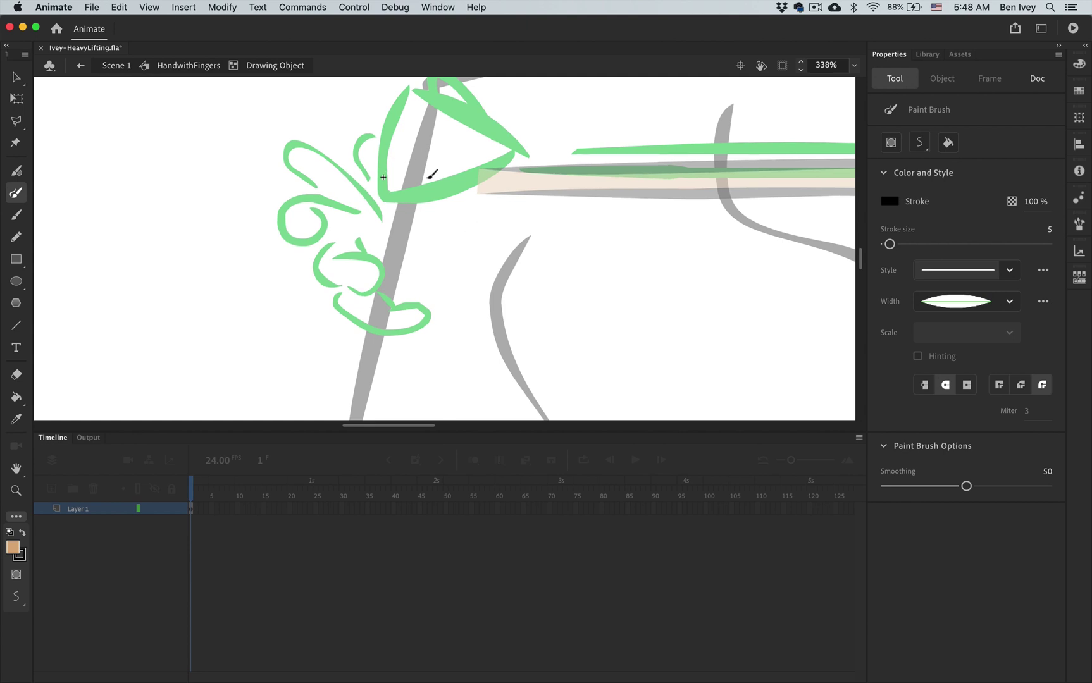
pyautogui.moveTo(421, 193)
pyautogui.mouseDown()
pyautogui.moveTo(402, 153)
pyautogui.moveTo(376, 135)
pyautogui.moveTo(358, 160)
pyautogui.moveTo(360, 197)
pyautogui.moveTo(298, 150)
pyautogui.moveTo(294, 171)
pyautogui.moveTo(320, 188)
pyautogui.moveTo(280, 213)
pyautogui.moveTo(283, 241)
pyautogui.moveTo(317, 237)
pyautogui.moveTo(323, 202)
pyautogui.moveTo(346, 214)
pyautogui.moveTo(312, 199)
pyautogui.moveTo(284, 207)
pyautogui.moveTo(297, 240)
pyautogui.moveTo(318, 231)
pyautogui.moveTo(327, 277)
pyautogui.moveTo(377, 261)
pyautogui.moveTo(375, 299)
pyautogui.mouseUp()
pyautogui.press('cmd+z')
pyautogui.moveTo(372, 308)
pyautogui.mouseDown()
pyautogui.moveTo(348, 315)
pyautogui.moveTo(412, 335)
pyautogui.moveTo(435, 315)
pyautogui.moveTo(424, 300)
pyautogui.moveTo(380, 295)
pyautogui.mouseUp()
pyautogui.moveTo(361, 244); pyautogui.dragTo(354, 252)
pyautogui.moveTo(424, 190)
pyautogui.mouseDown()
pyautogui.moveTo(439, 216)
pyautogui.moveTo(427, 298)
pyautogui.mouseUp()
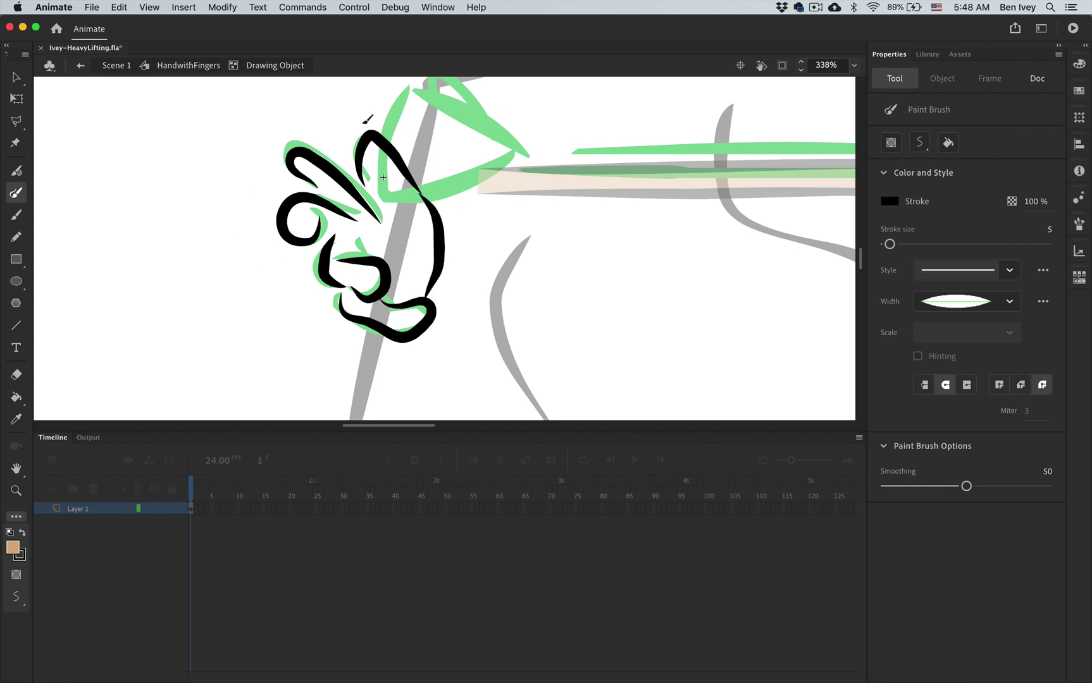
# Step: Fill the palm and upper fingers of the outlined hand with the tan skin colour, using the Paint Bucket with Close Large Gaps
pyautogui.click(16, 398)
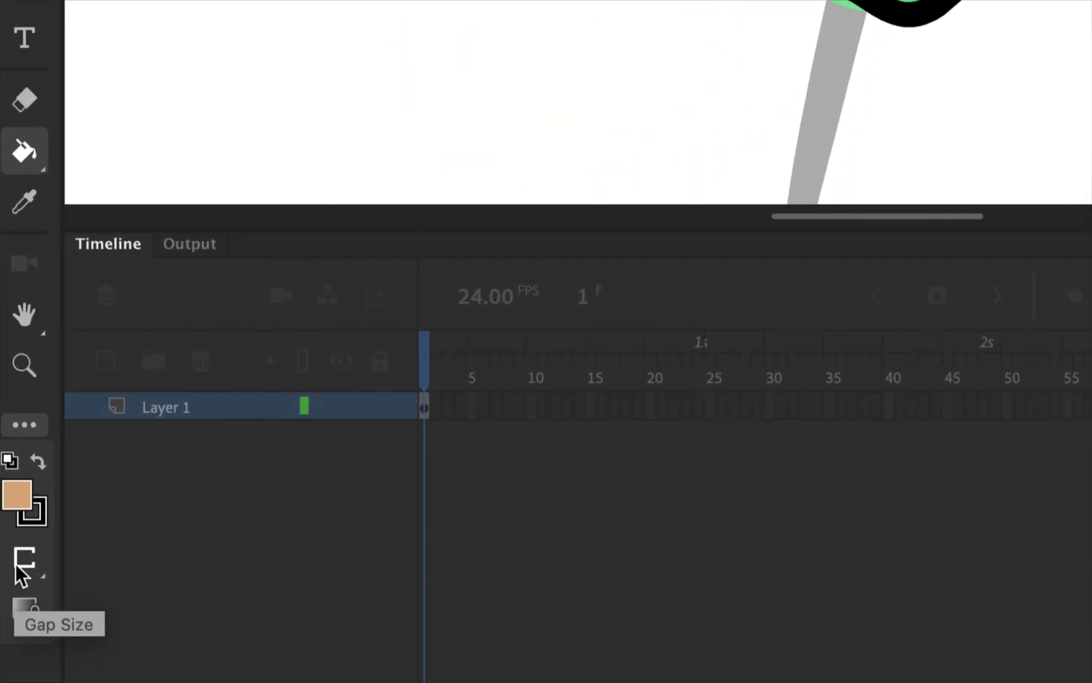
pyautogui.click(16, 575)
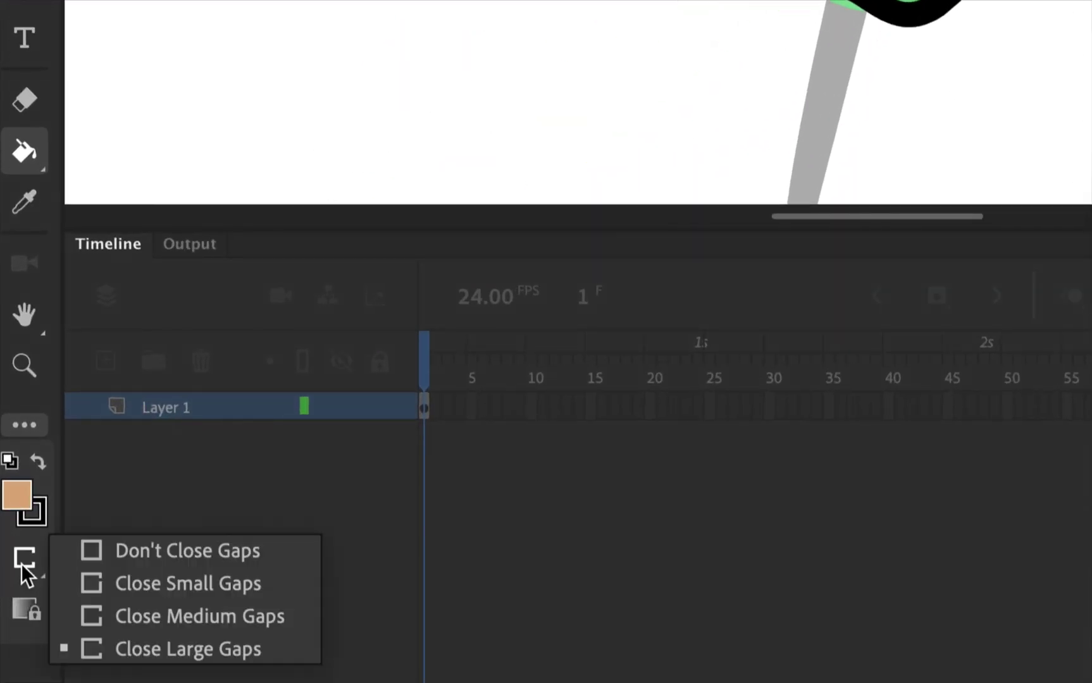
pyautogui.click(129, 641)
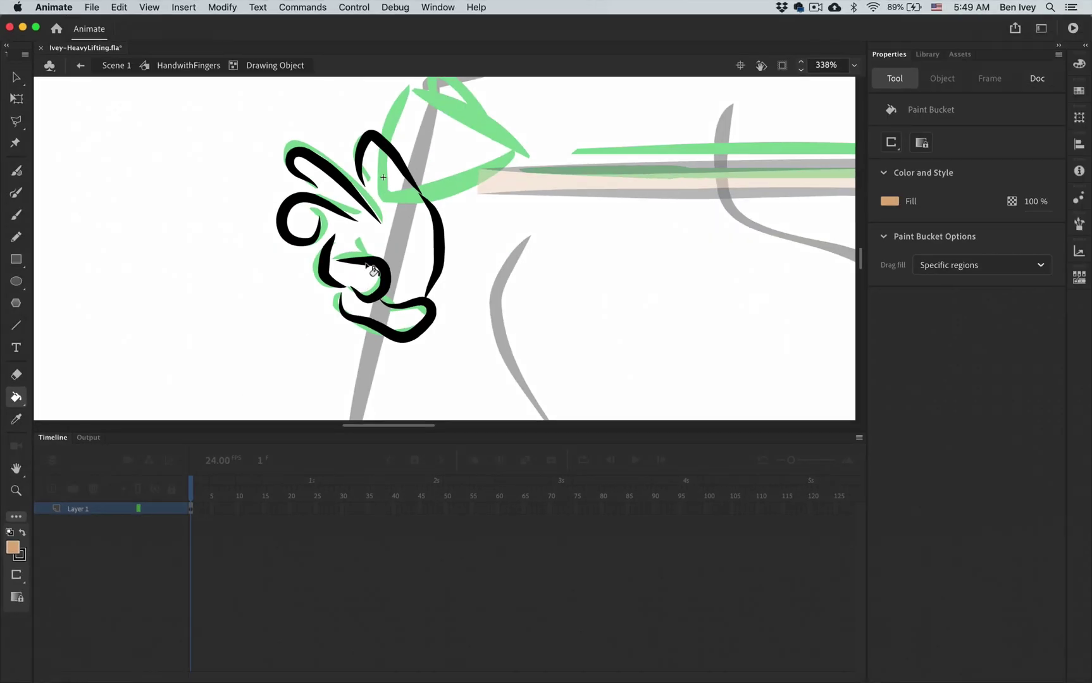
pyautogui.click(405, 238)
pyautogui.click(325, 194)
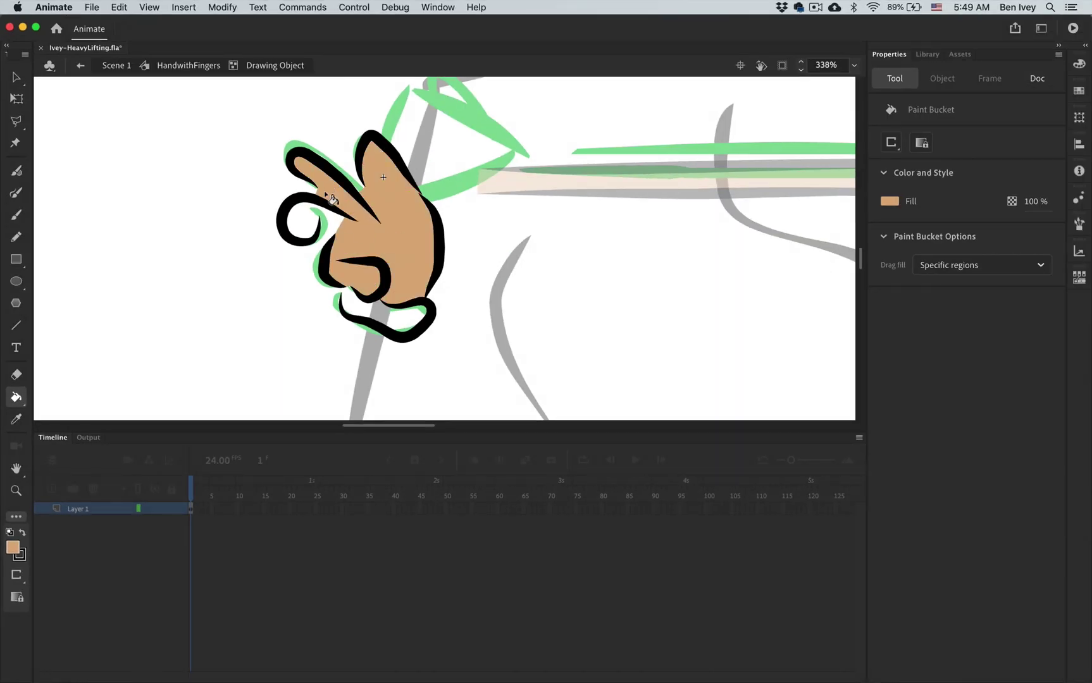
pyautogui.click(305, 221)
pyautogui.click(334, 227)
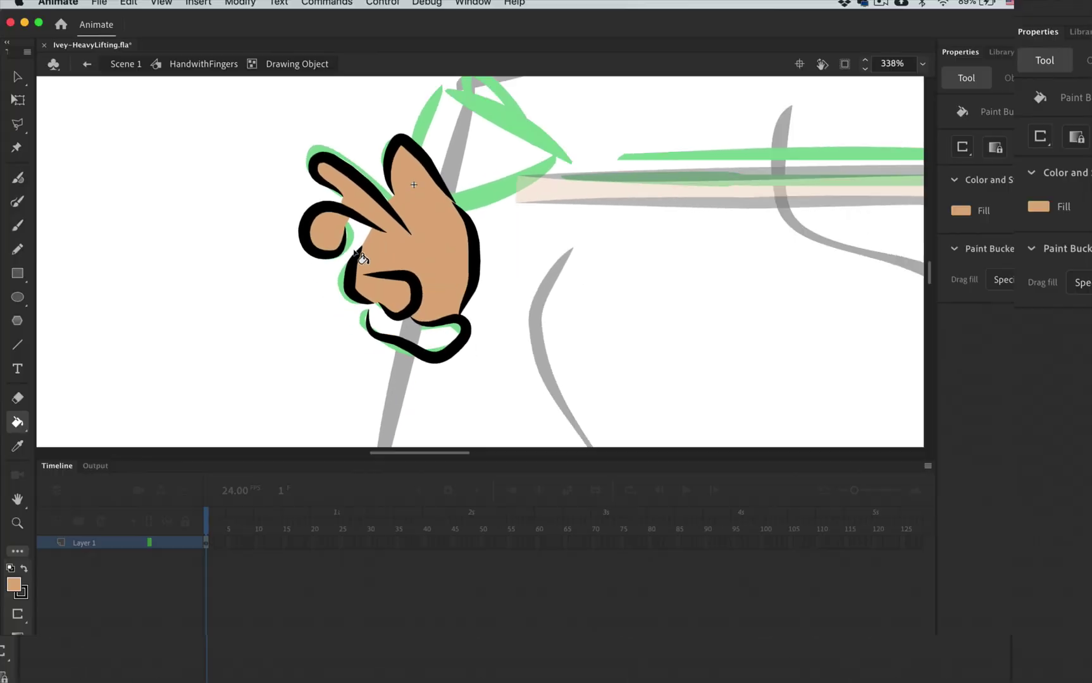
# Step: Close the outline gap between the curled finger and the palm with a short black Paint Brush stroke
pyautogui.click(18, 201)
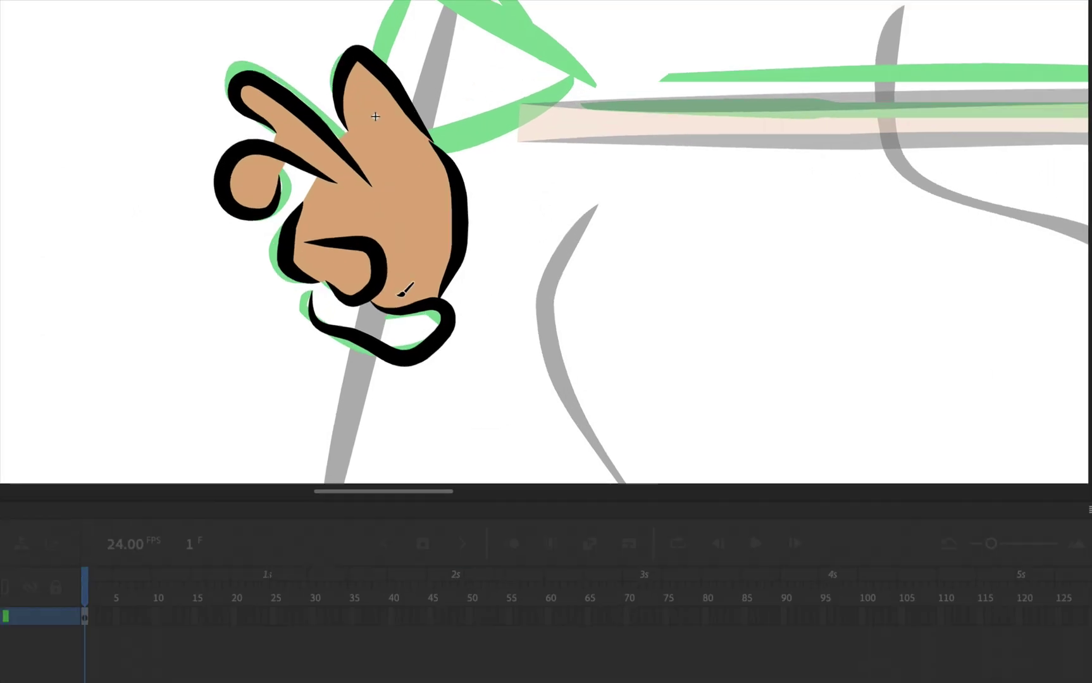
pyautogui.moveTo(282, 206); pyautogui.dragTo(289, 214)
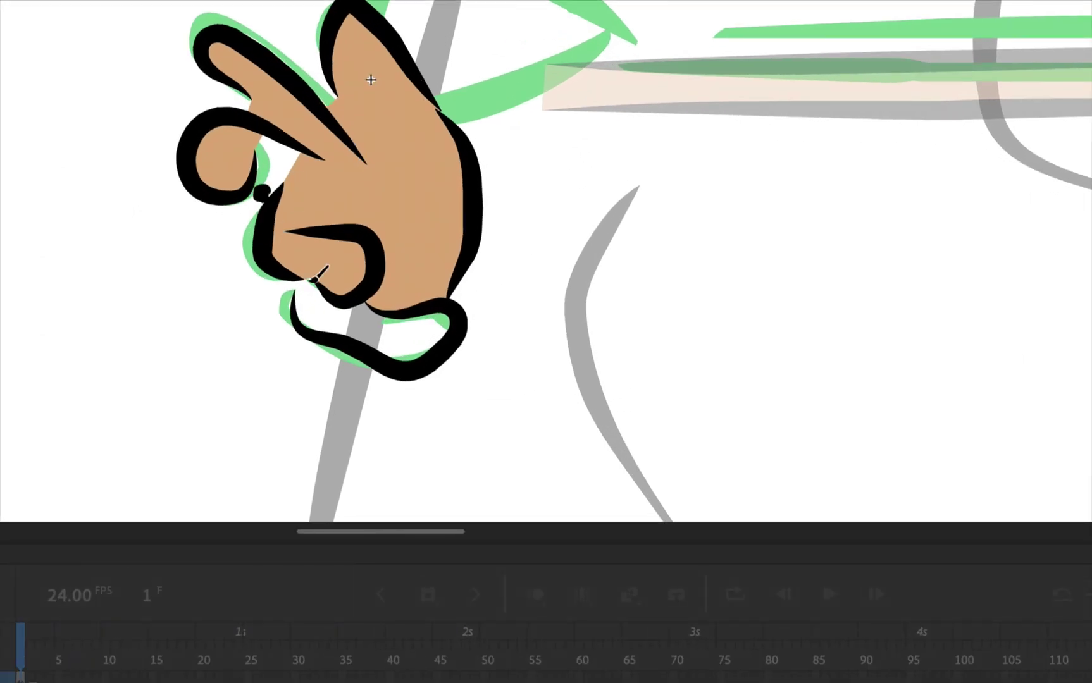
# Step: Close the gap in the lowest finger's outline with a brush stroke and fill that finger with the tan skin color
pyautogui.moveTo(297, 280); pyautogui.dragTo(296, 300)
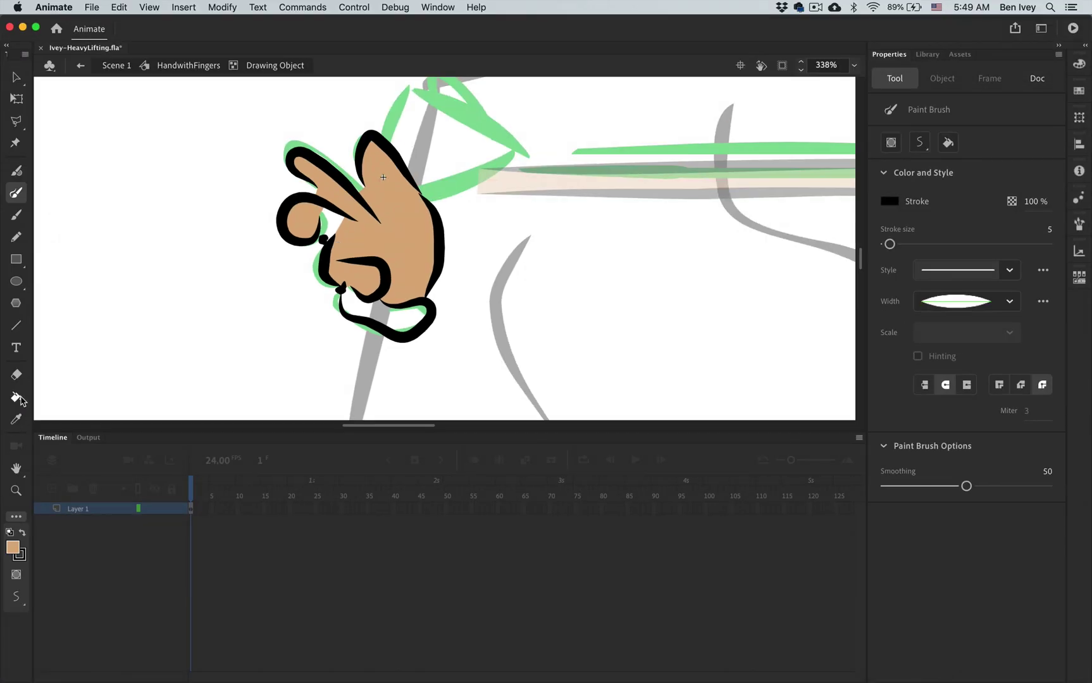
pyautogui.click(17, 398)
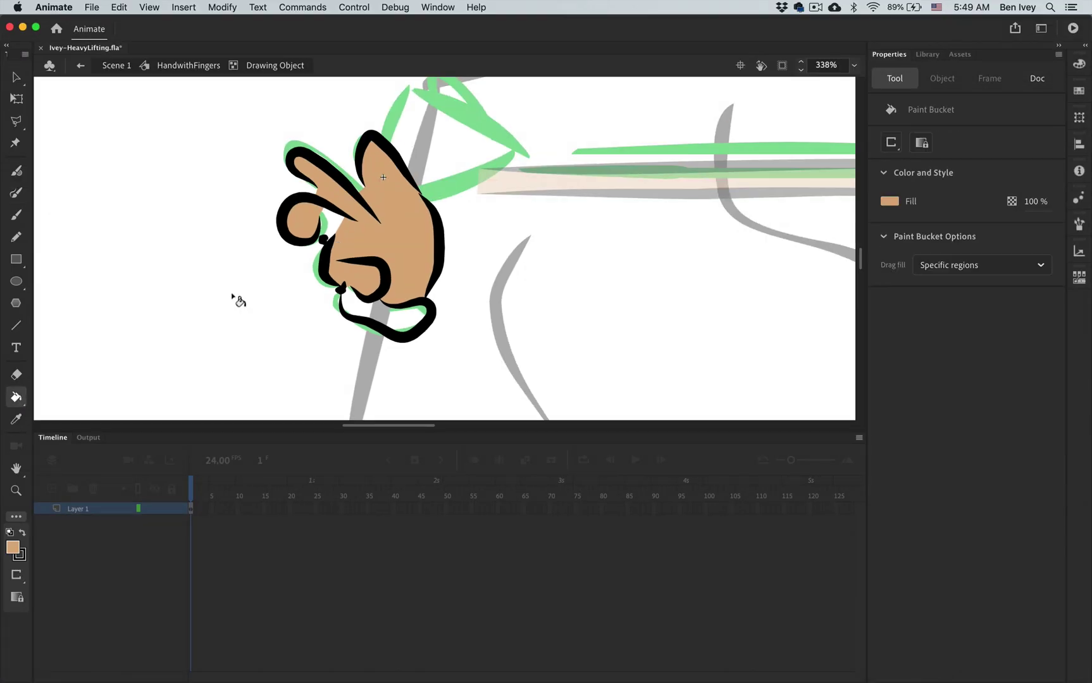
pyautogui.press('super+z')
pyautogui.press('super+z')
pyautogui.click(358, 311)
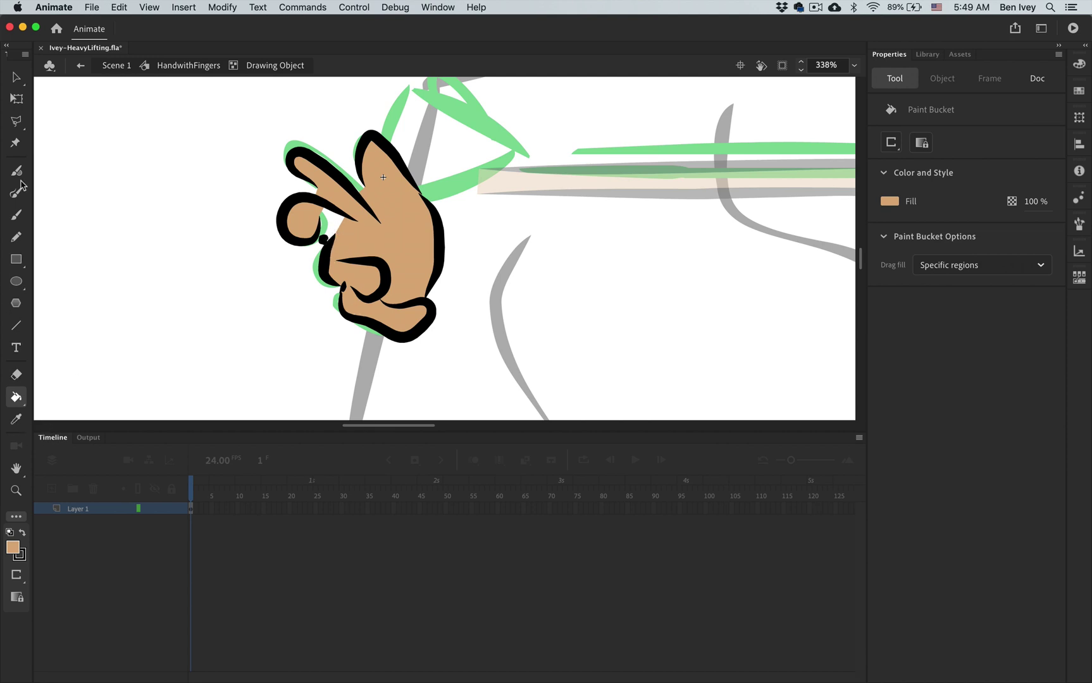
# Step: Brush a stroke closing the remaining gap between the curled fingers, fill it with the tan color, and return to Scene 1
pyautogui.click(16, 215)
pyautogui.click(17, 193)
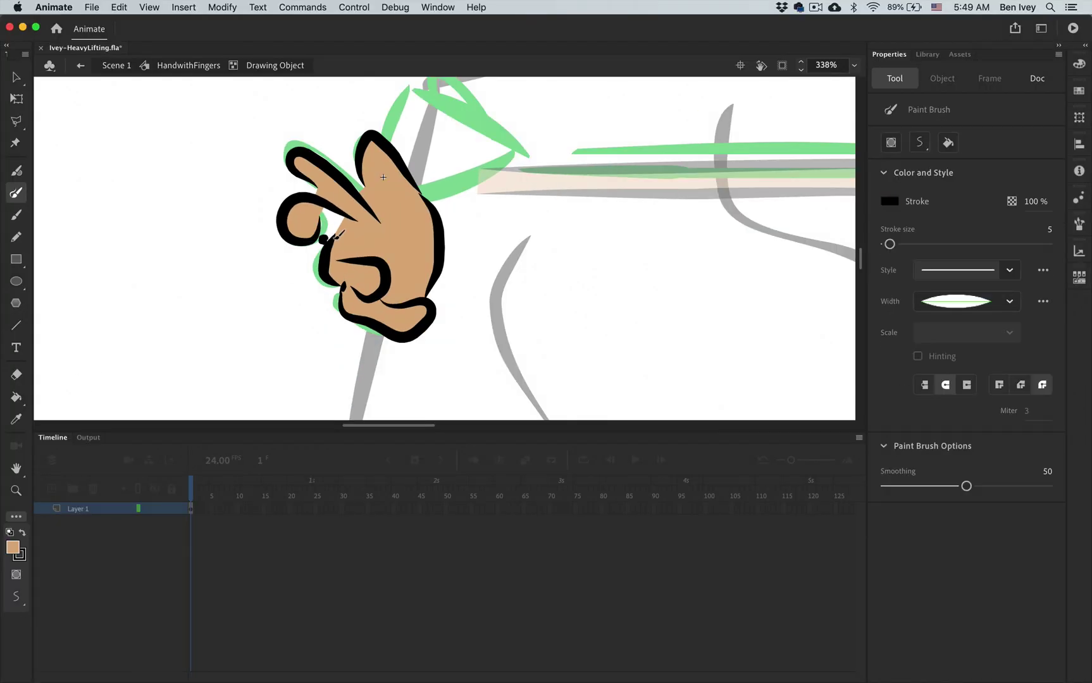
pyautogui.moveTo(317, 225); pyautogui.dragTo(328, 252)
pyautogui.press('k')
pyautogui.click(319, 233)
pyautogui.press('v')
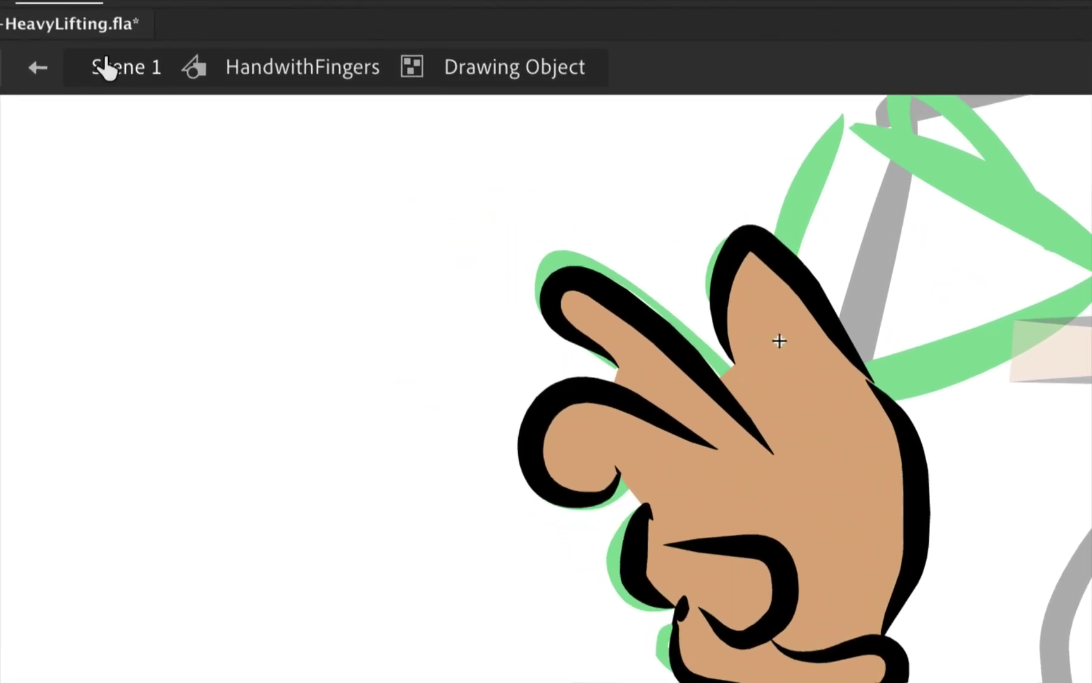
pyautogui.click(112, 66)
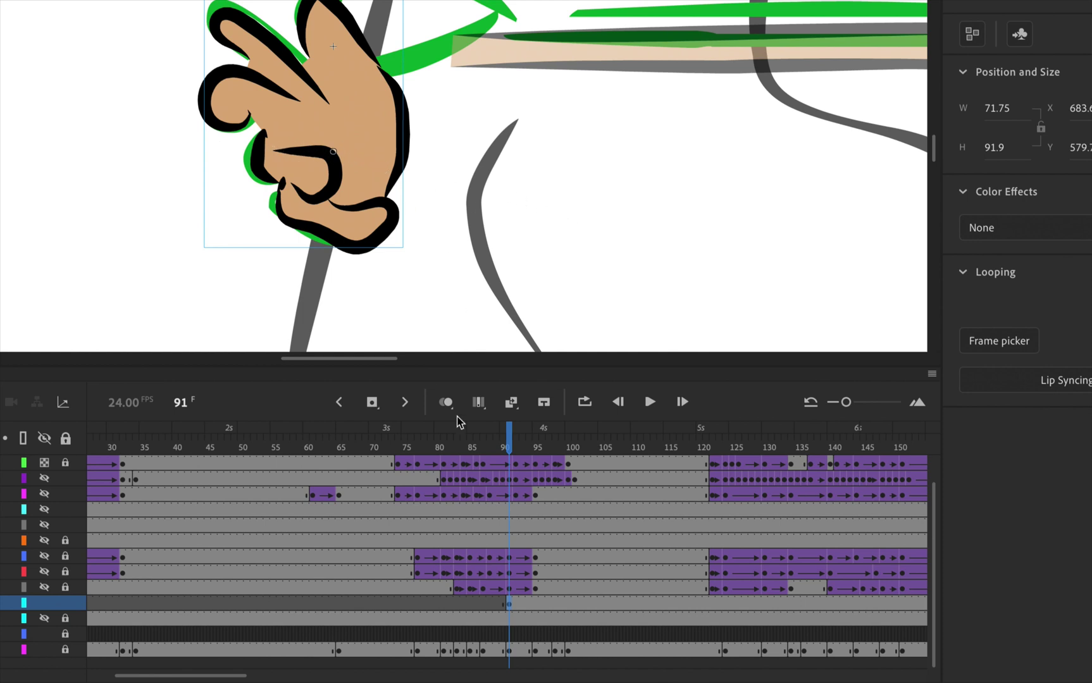
# Step: At frame 87 of the righthand1 layer, place an instance of the HandwithFingers symbol just below the forearm's wrist end
pyautogui.click(482, 604)
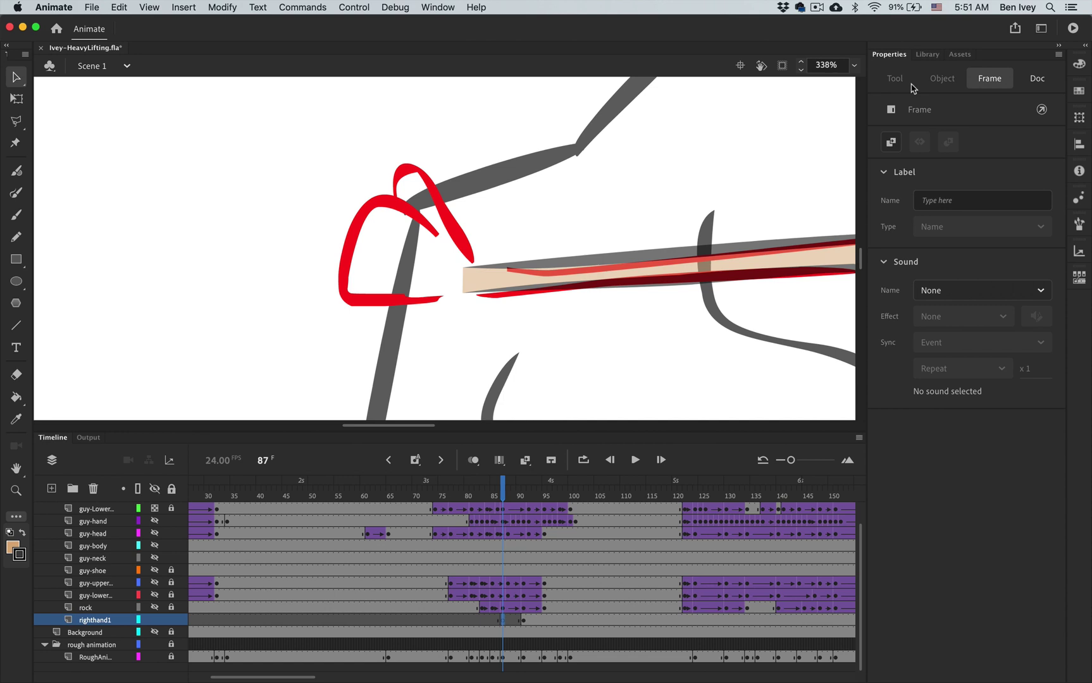
pyautogui.rightClick(932, 56)
pyautogui.click(915, 56)
pyautogui.click(929, 54)
pyautogui.moveTo(928, 379); pyautogui.dragTo(556, 366)
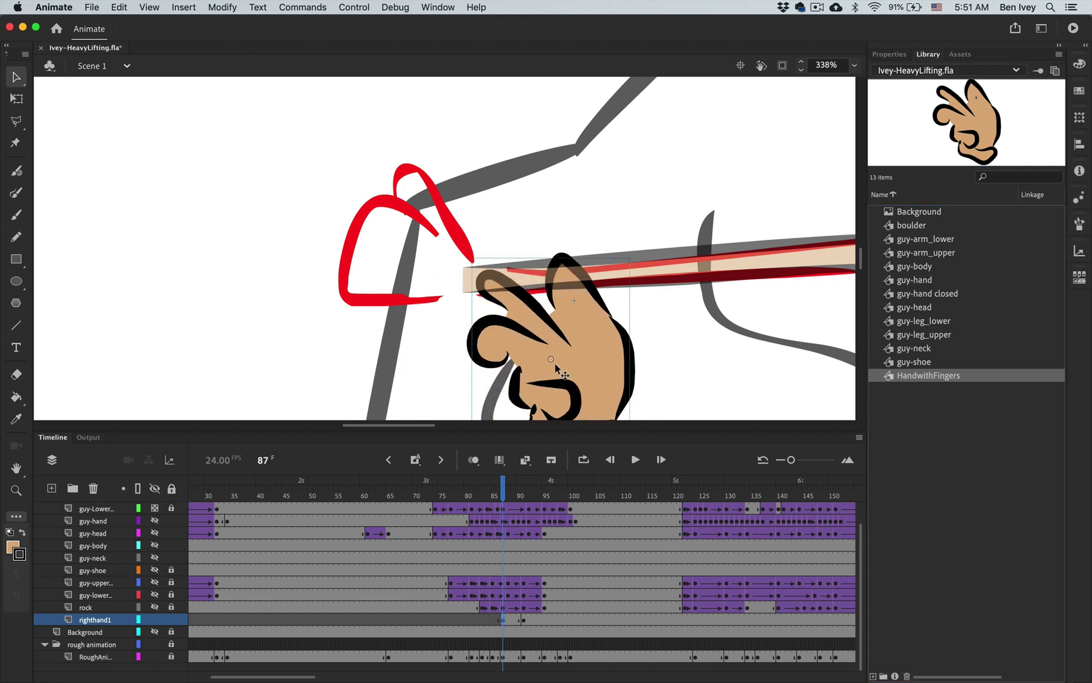
# Step: Create a classic tween on the righthand1 layer from frame 87 to the keyframe at frame 91
pyautogui.press('super+minus')
pyautogui.scroll(-3, 555, 365)
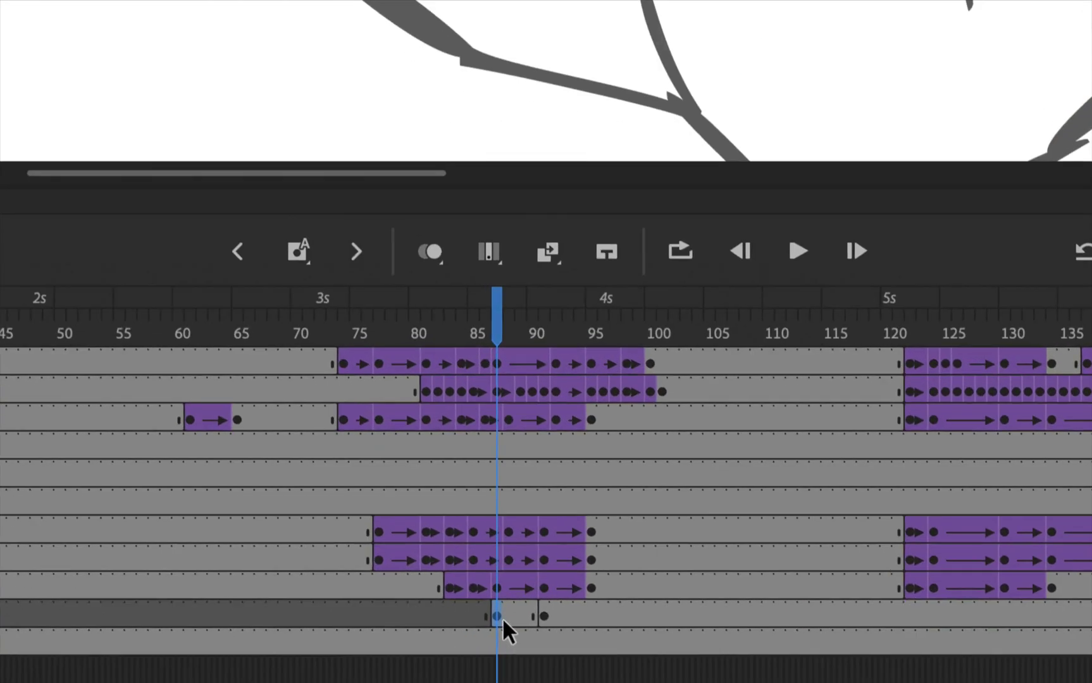
pyautogui.rightClick(504, 620)
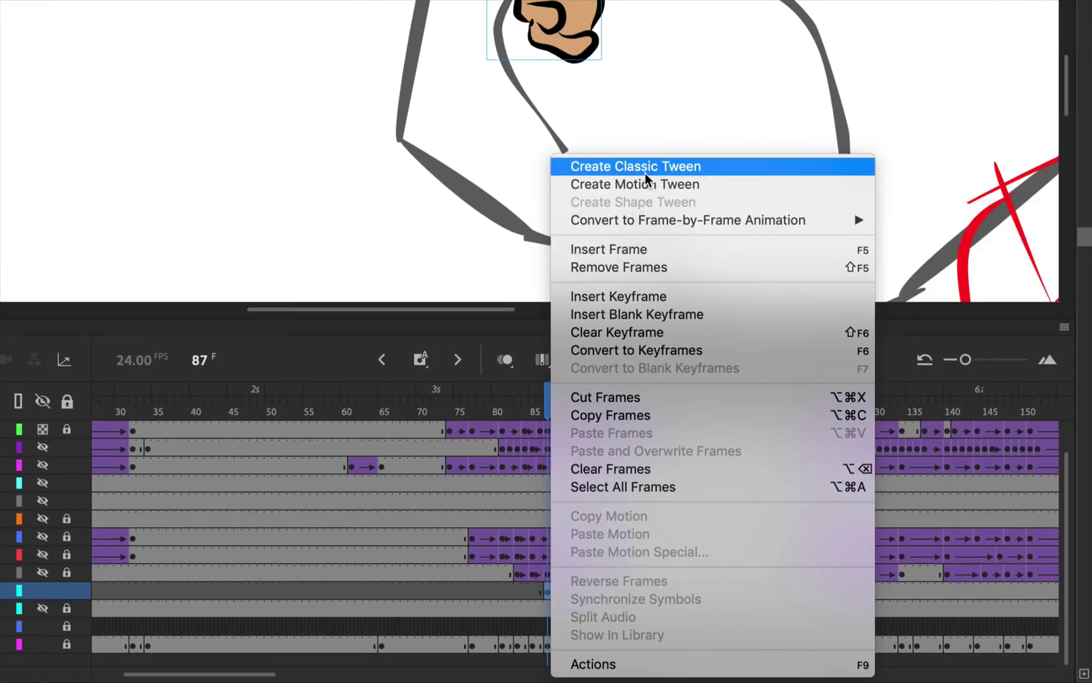
pyautogui.click(645, 171)
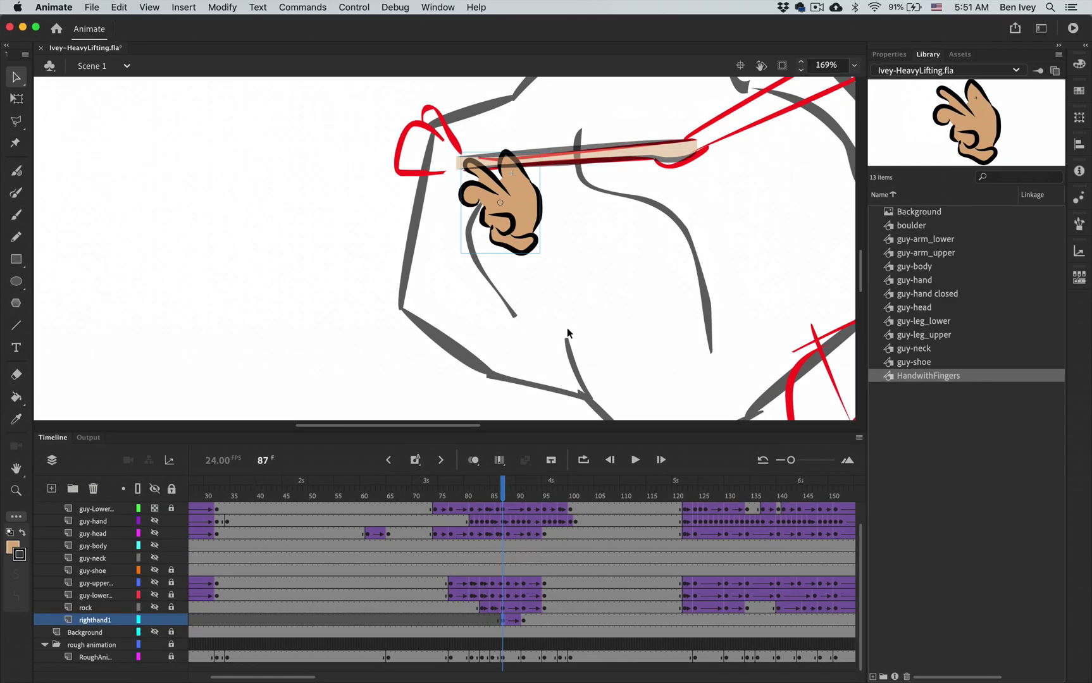
# Step: Add a keyframe at frame 95 on the righthand1 layer and delete the hand from it
pyautogui.moveTo(545, 414); pyautogui.dragTo(573, 411)
pyautogui.moveTo(520, 495); pyautogui.dragTo(536, 497)
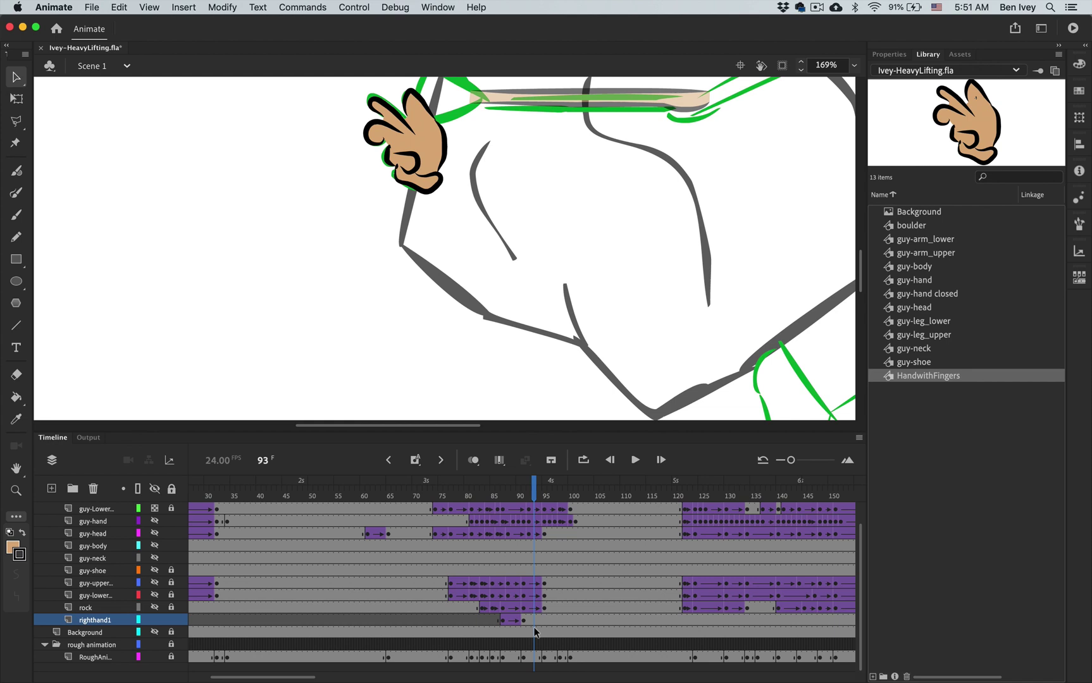
pyautogui.scroll(4, 524, 357)
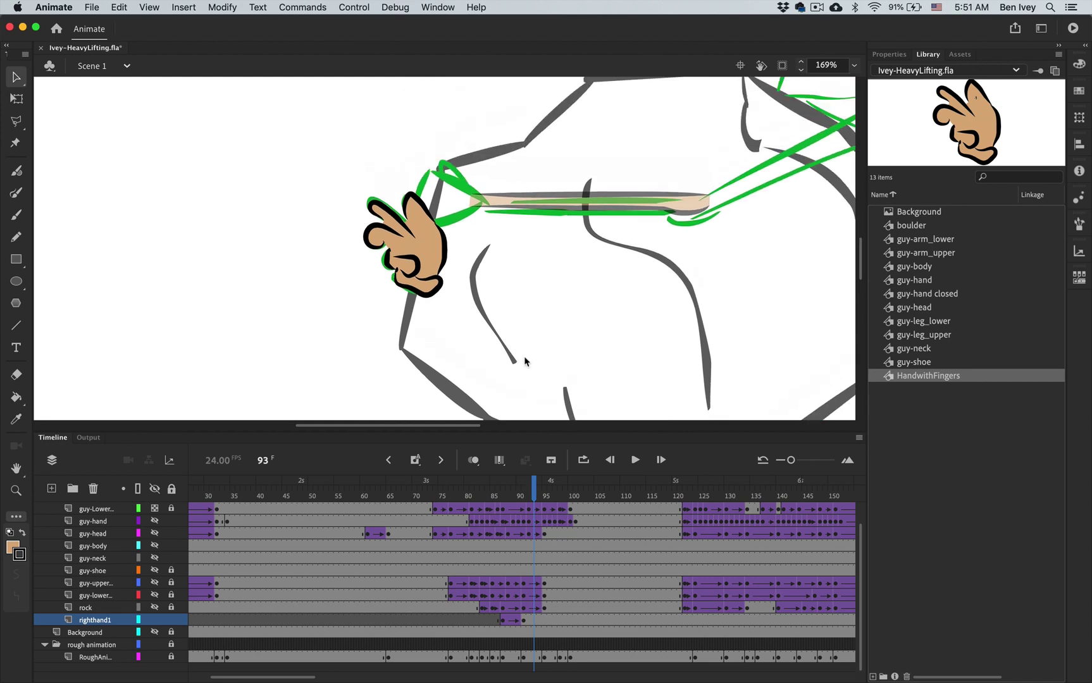
pyautogui.press('.')
pyautogui.press('.')
pyautogui.press(',')
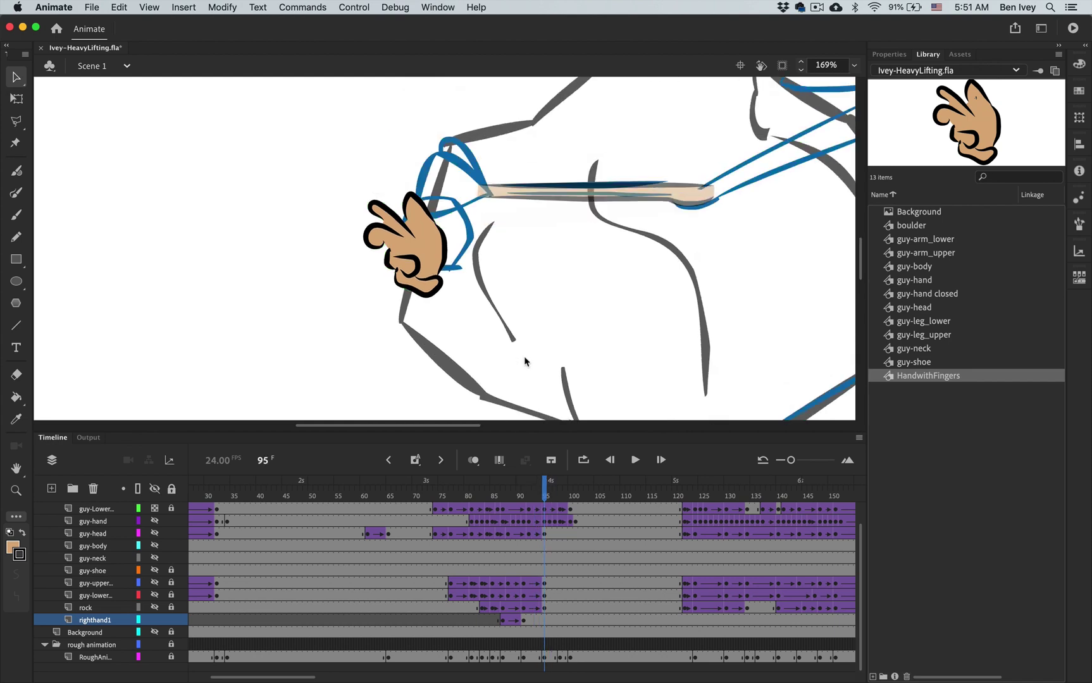
pyautogui.press('.')
pyautogui.click(546, 629)
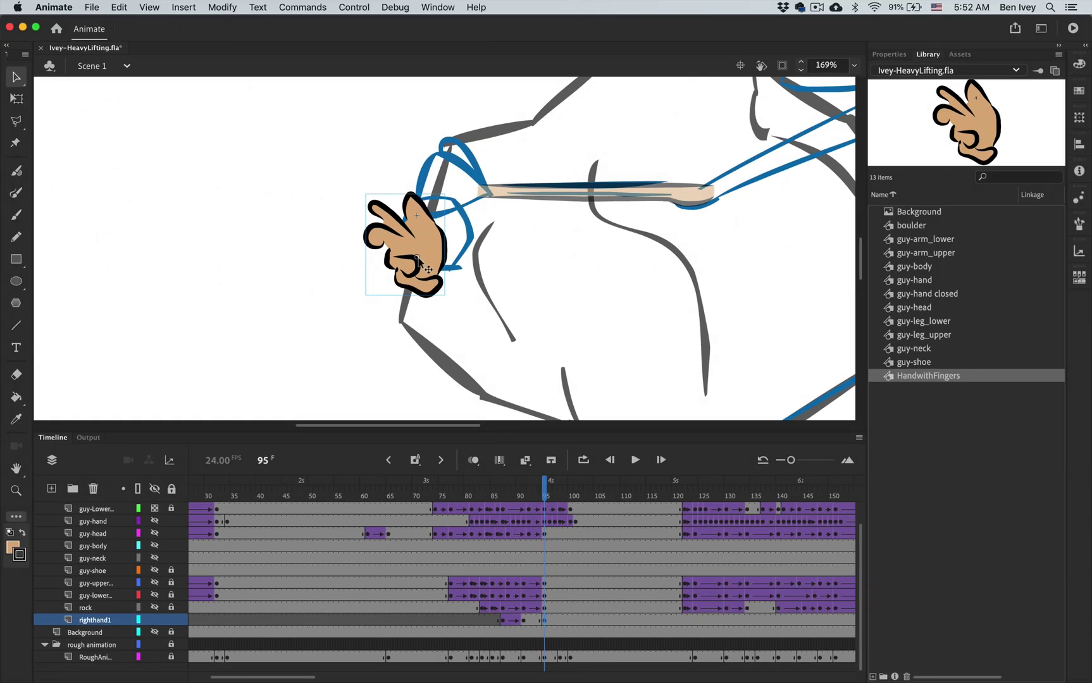
pyautogui.press('Delete')
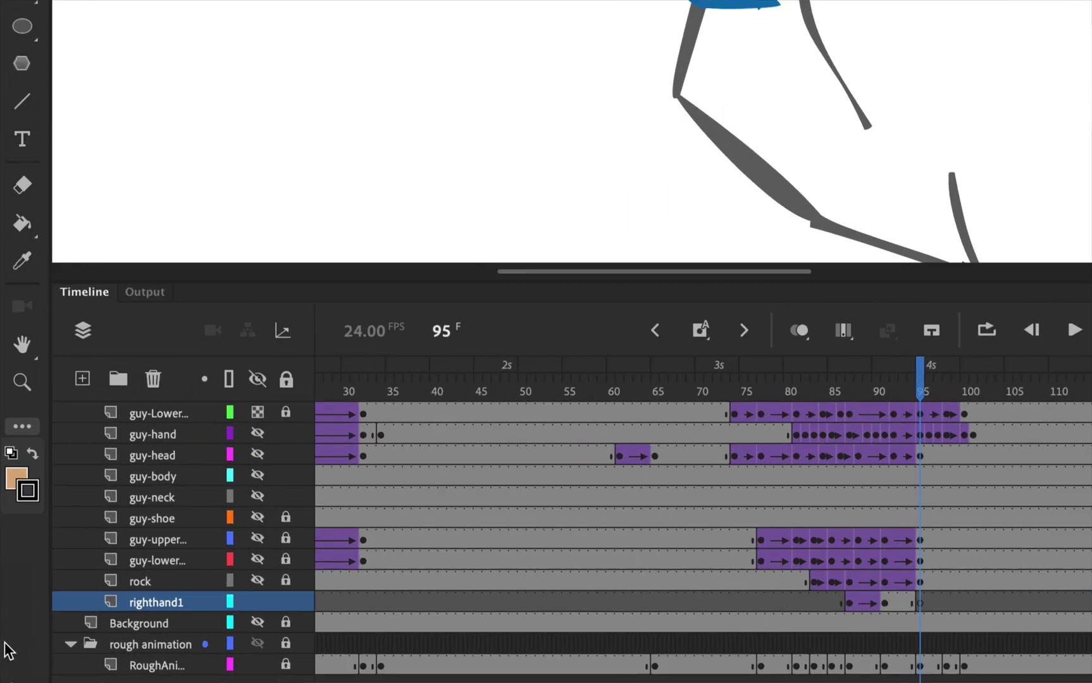
# Step: Add a layer named righthand2 directly above the rock layer and insert a blank keyframe on it at frame 95
pyautogui.click(146, 582)
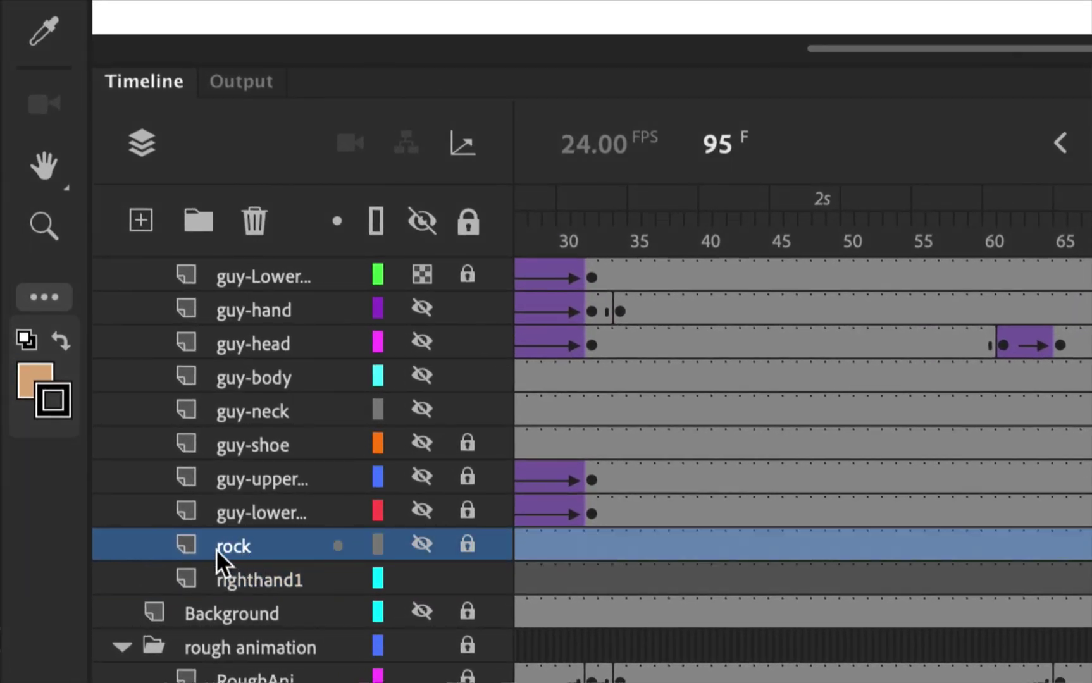
pyautogui.click(140, 218)
pyautogui.doubleClick(248, 546)
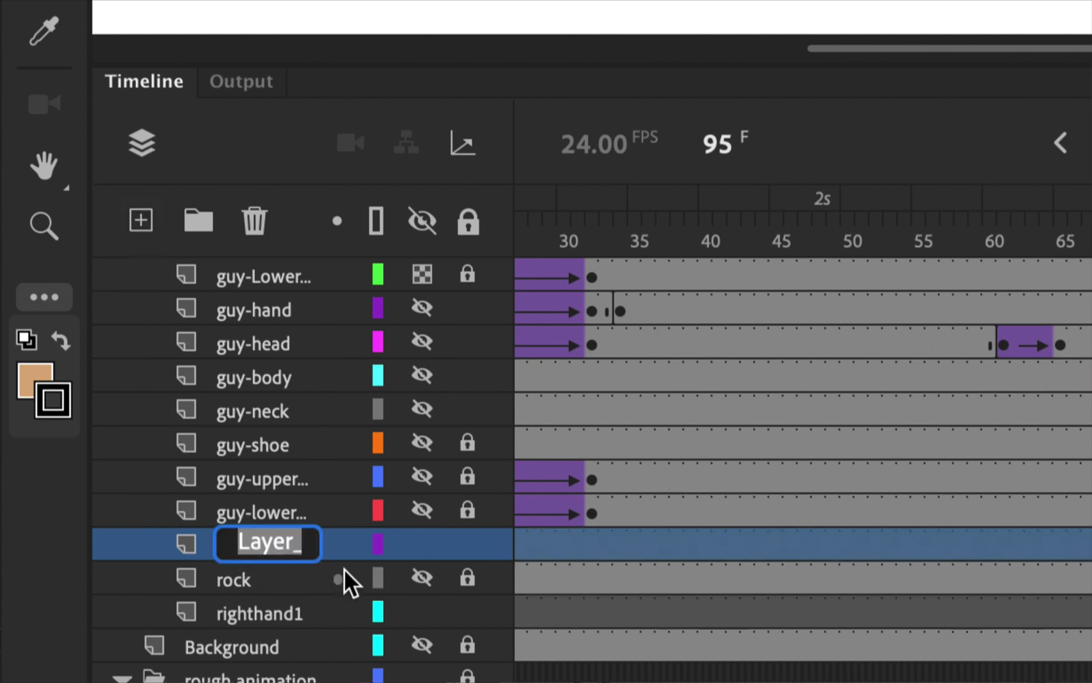
pyautogui.write('righthand2')
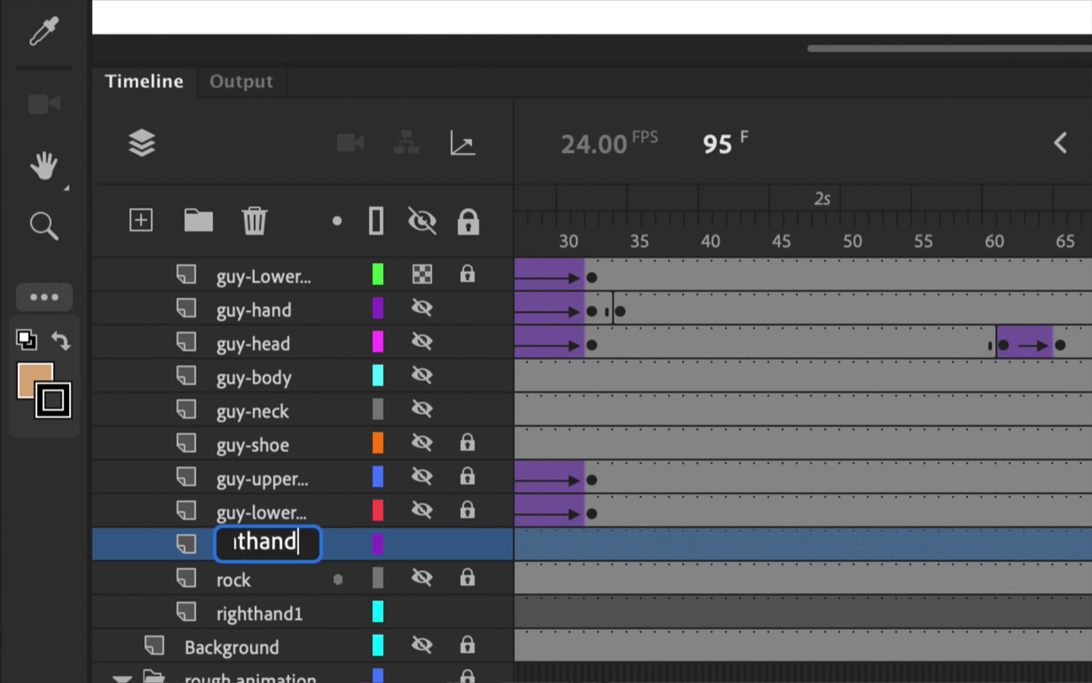
pyautogui.press('Return')
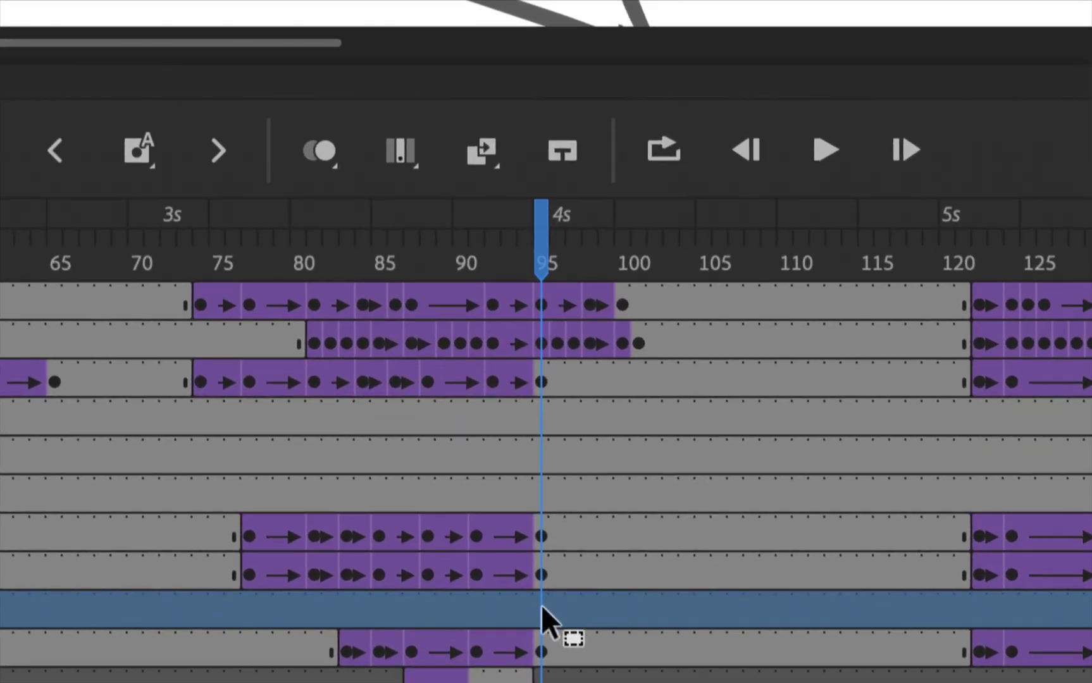
pyautogui.click(545, 607)
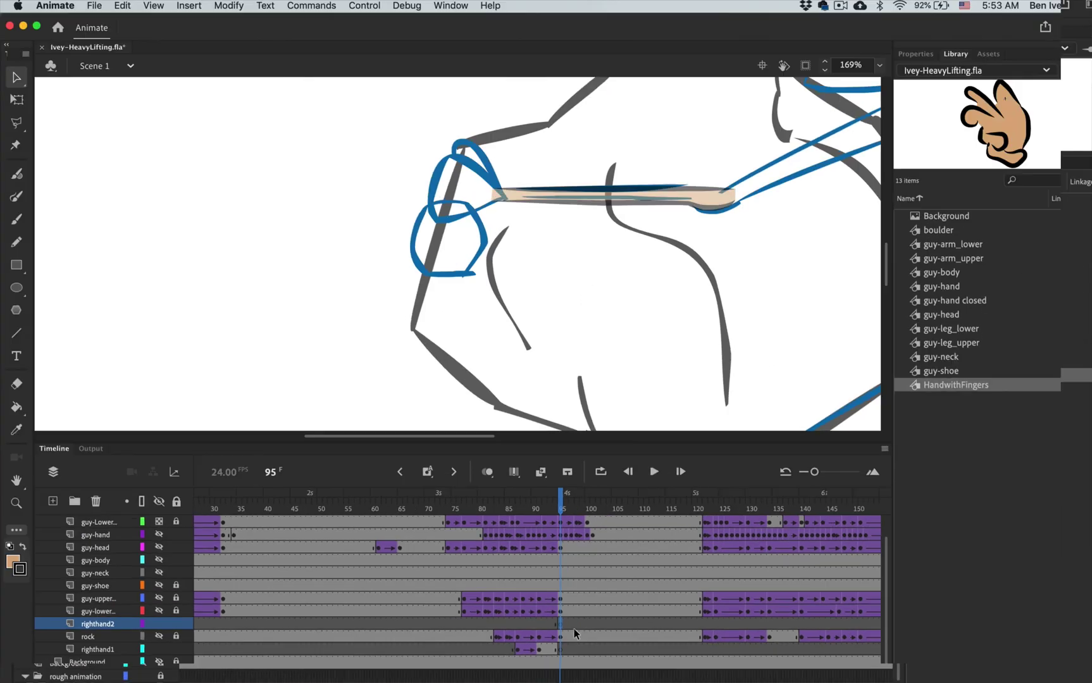
# Step: Duplicate the guy-hand symbol in the library as a graphic symbol named righthandclosed
pyautogui.click(939, 379)
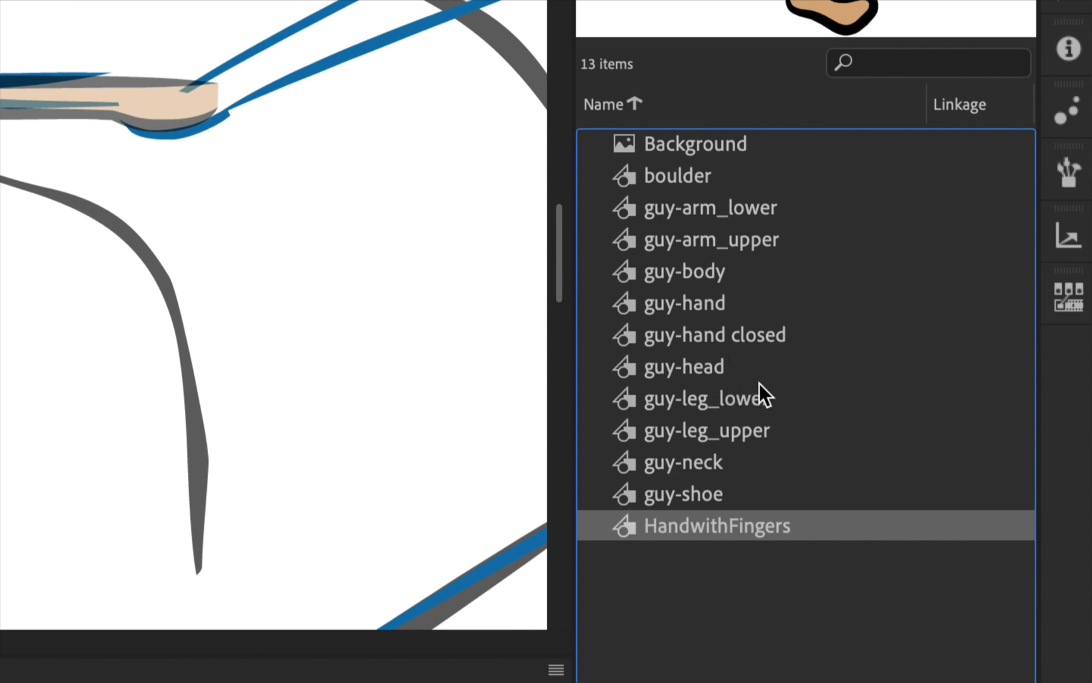
pyautogui.click(746, 301)
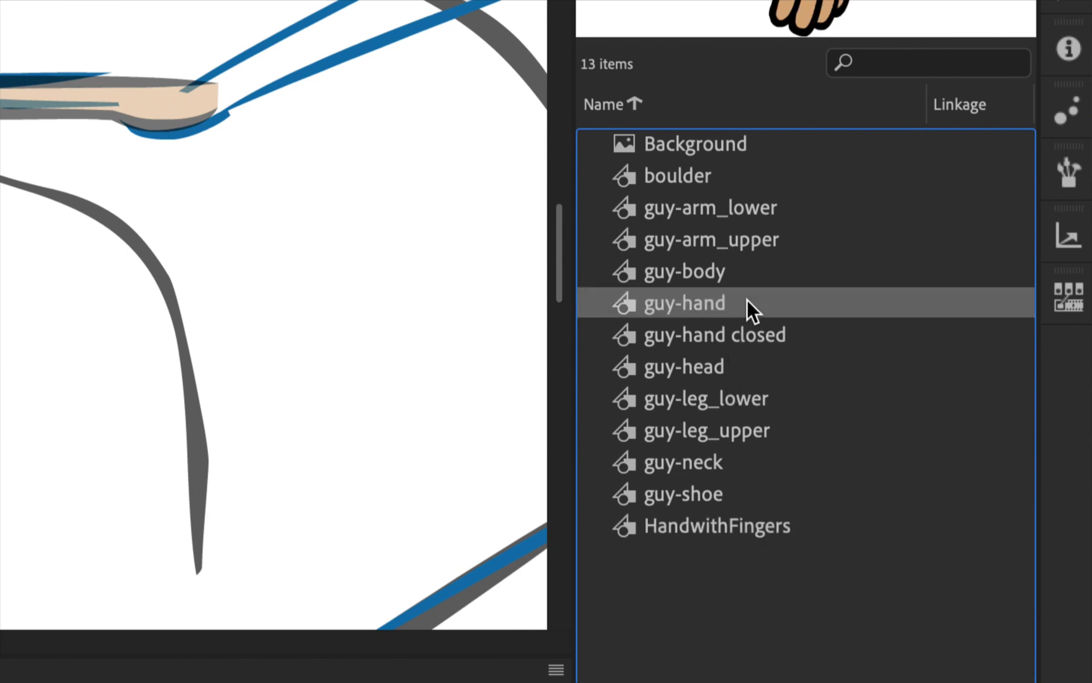
pyautogui.rightClick(747, 301)
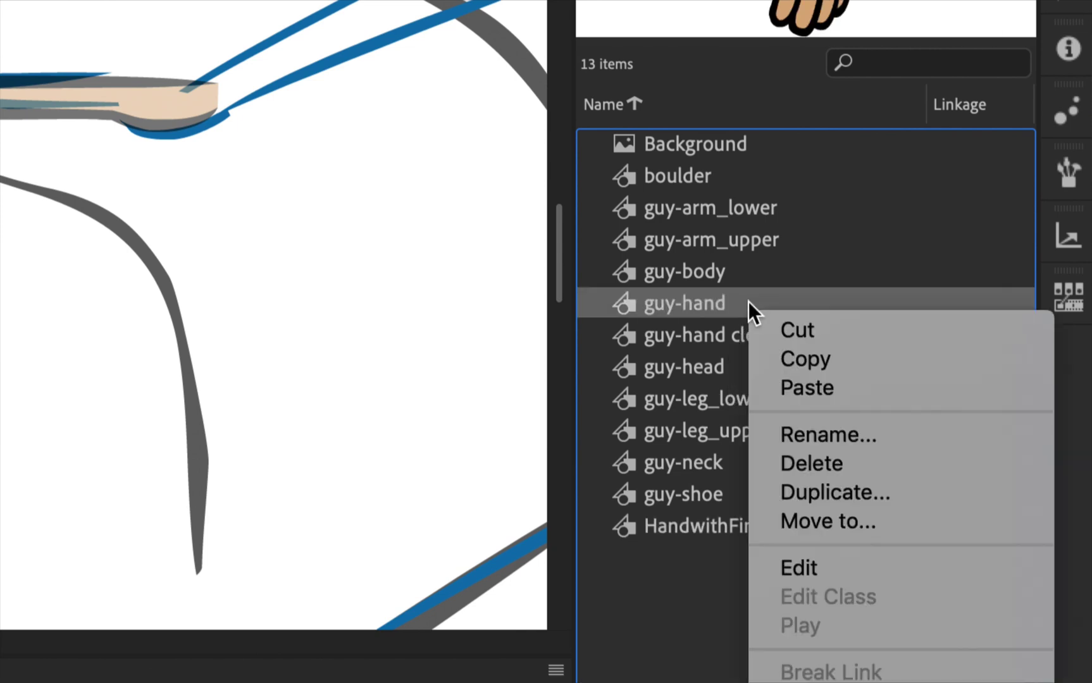
pyautogui.click(825, 491)
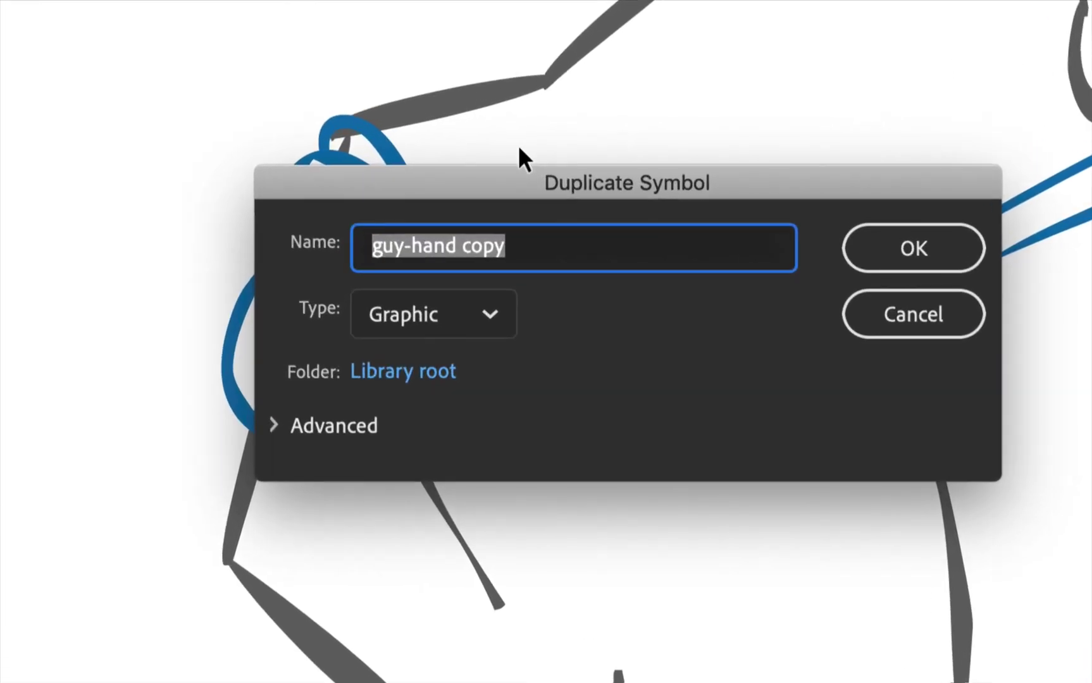
pyautogui.write('righ')
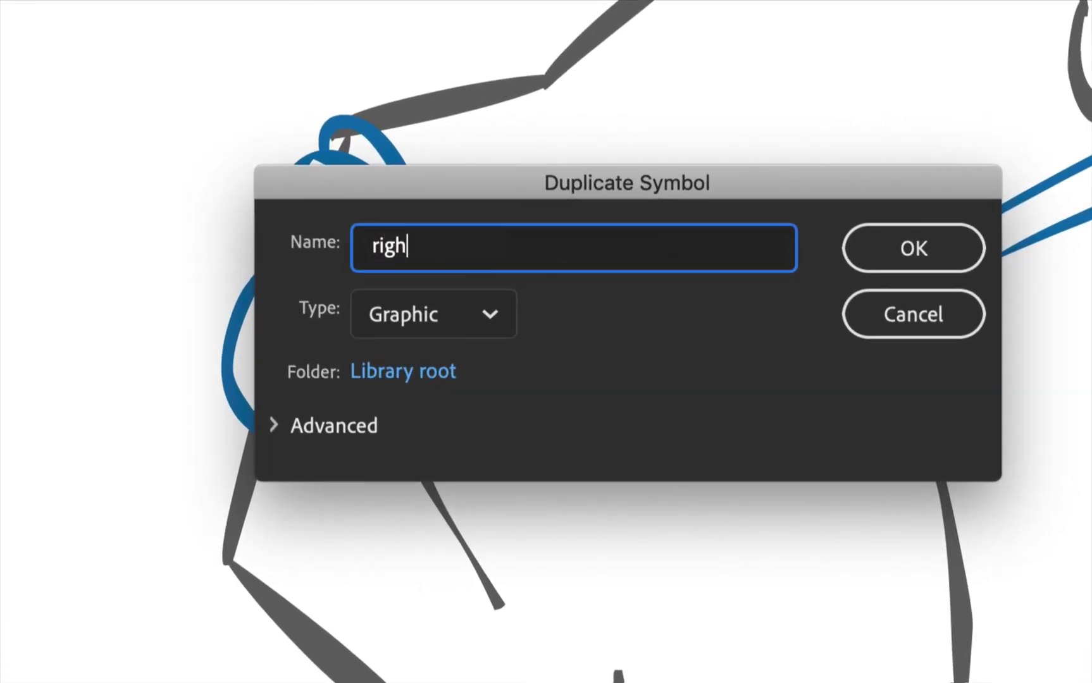
pyautogui.write('thandclosed')
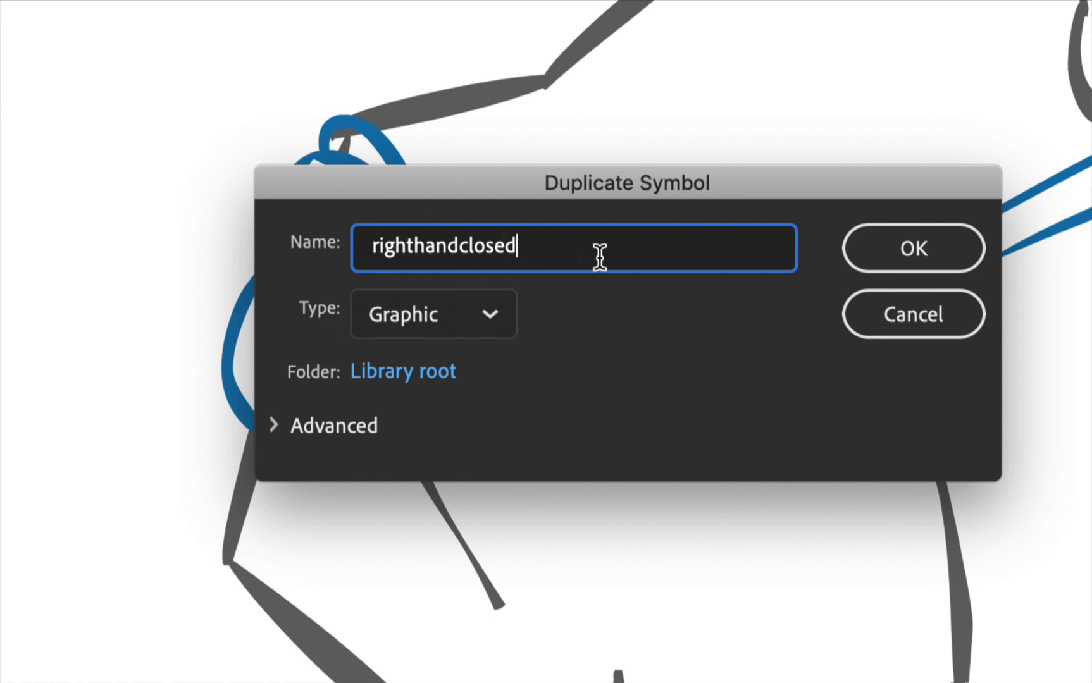
pyautogui.click(869, 244)
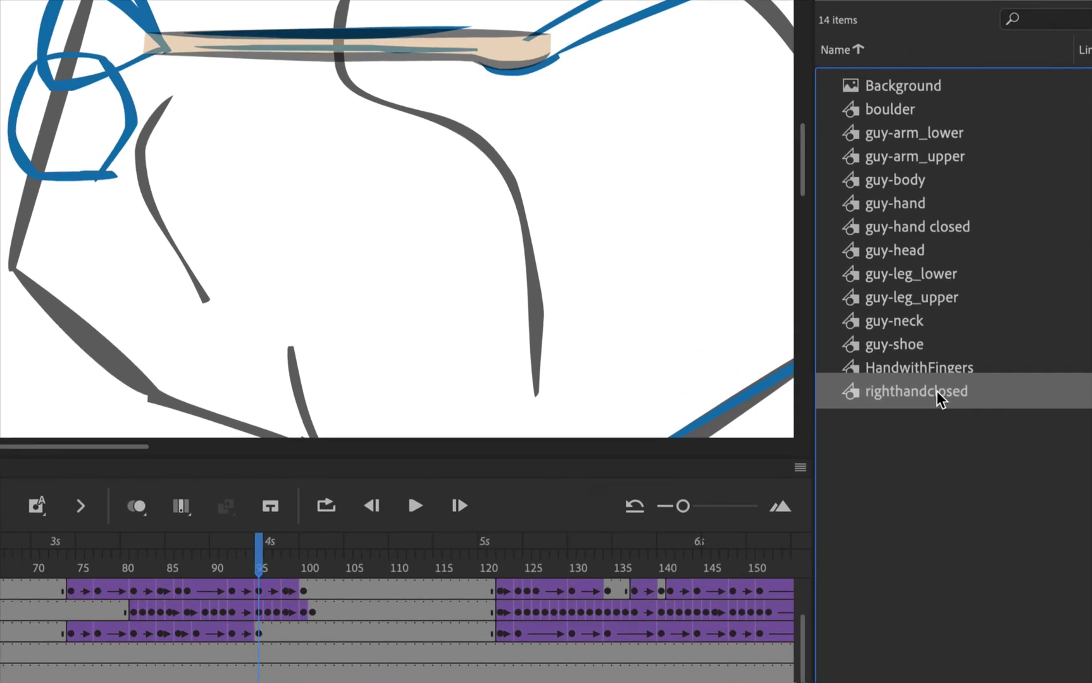
# Step: Place the righthandclosed symbol on the righthand2 layer at frame 95, positioned over the blue rough hand sketch
pyautogui.moveTo(929, 406); pyautogui.dragTo(798, 346)
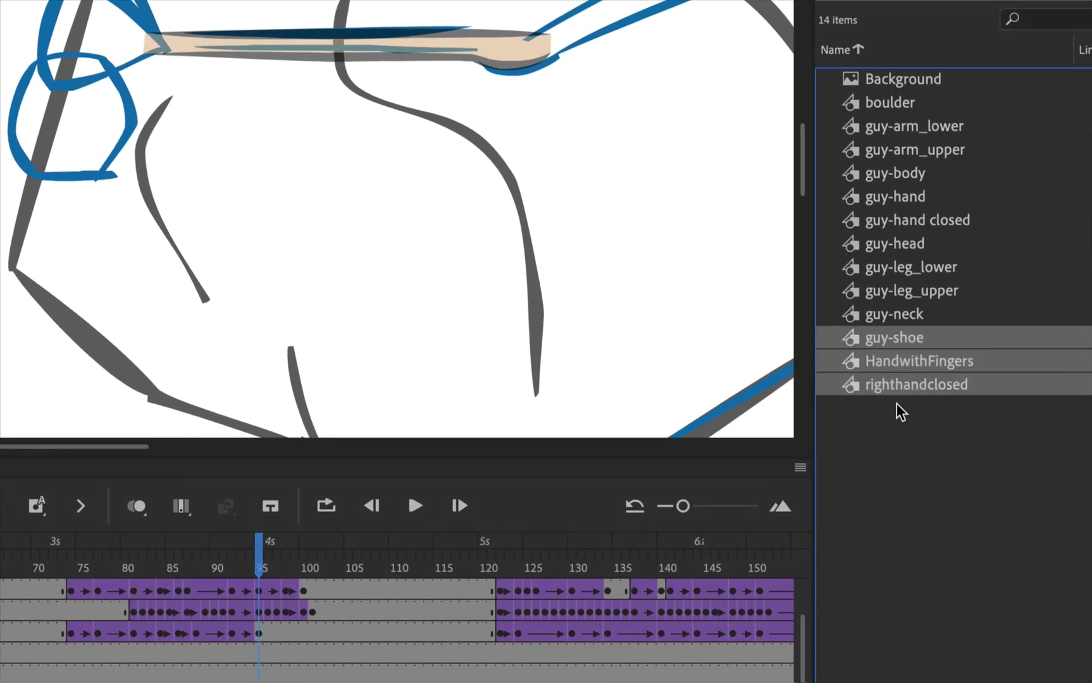
pyautogui.click(931, 412)
pyautogui.moveTo(930, 395); pyautogui.dragTo(102, 169)
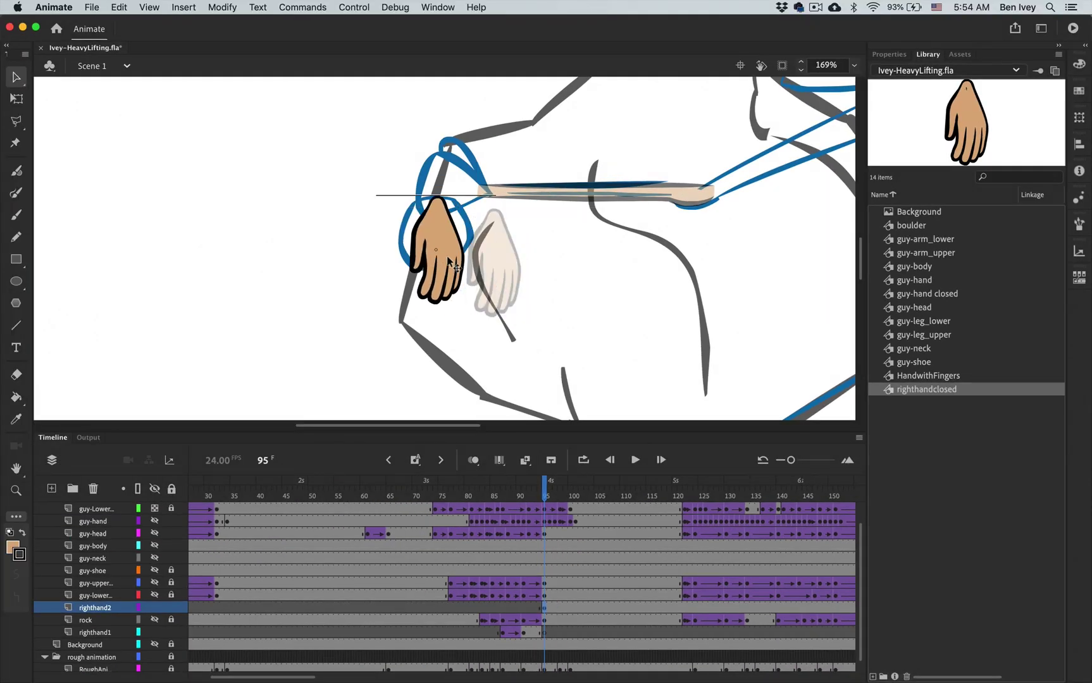
pyautogui.moveTo(449, 258); pyautogui.dragTo(446, 252)
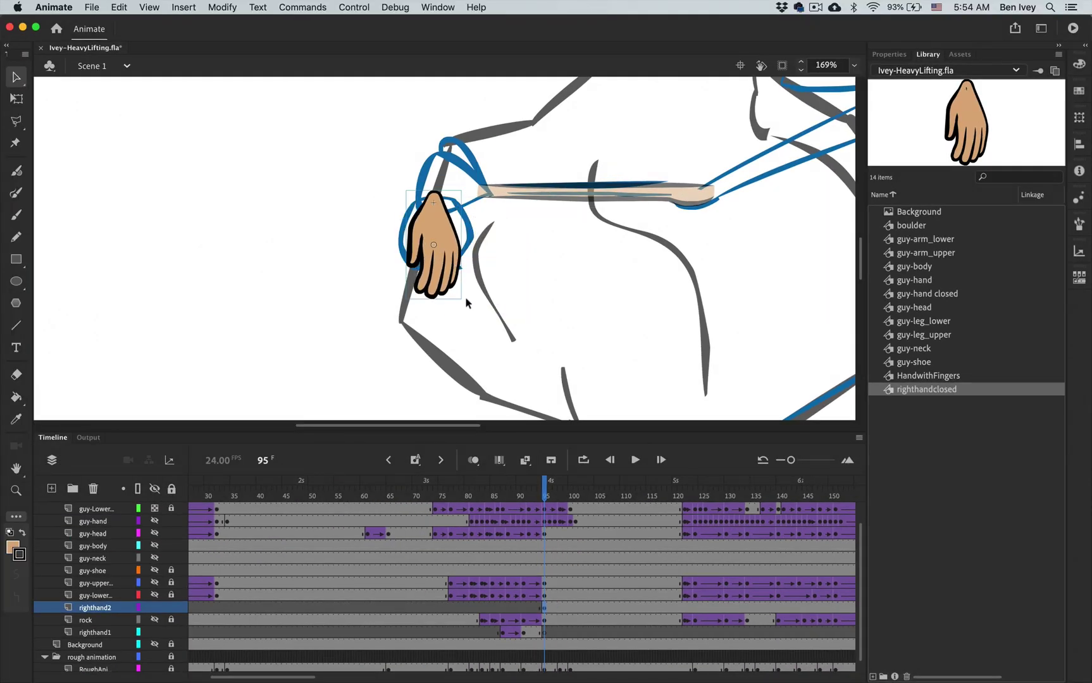
# Step: Open the drawing object inside righthandclosed, delete its hand artwork, and switch to the Paint Brush tool
pyautogui.doubleClick(437, 220)
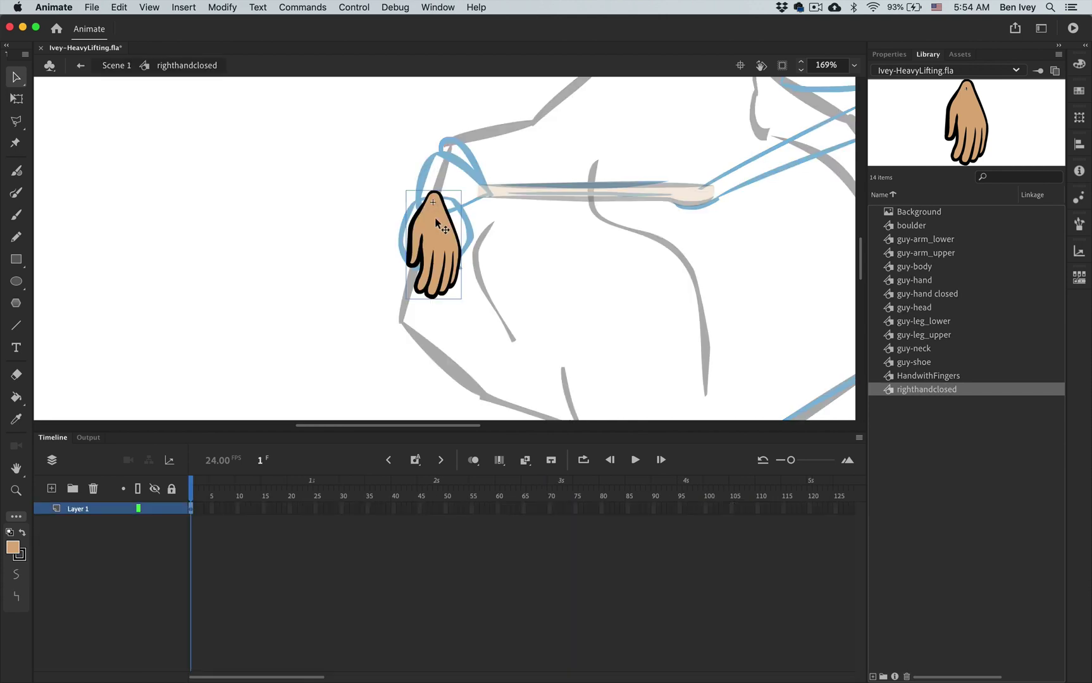
pyautogui.doubleClick(436, 221)
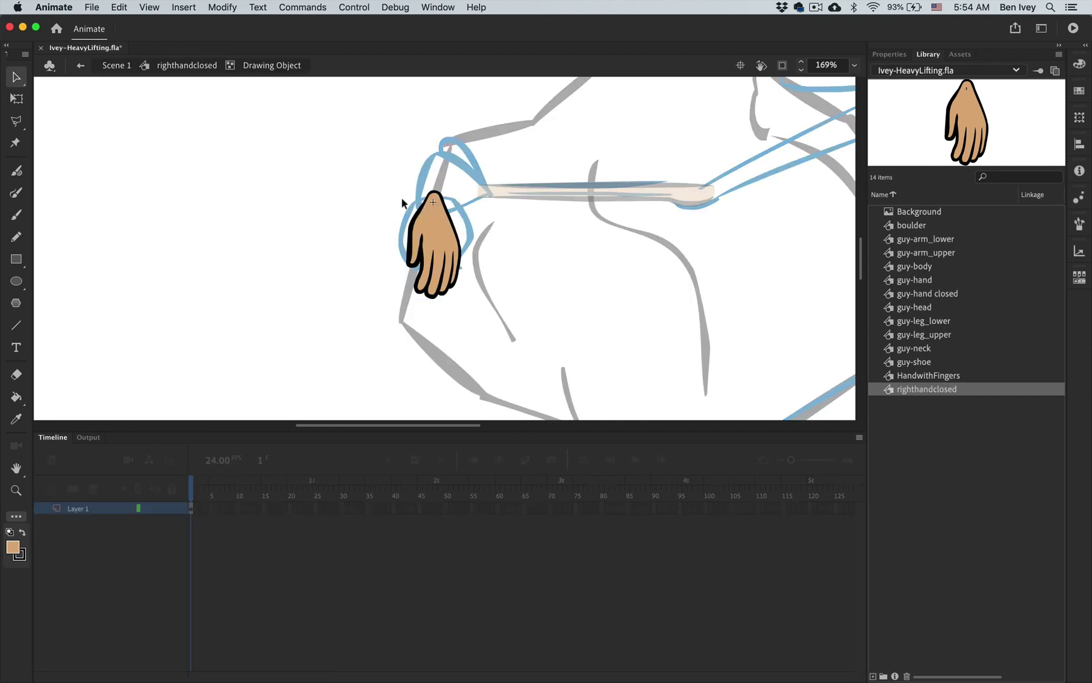
pyautogui.moveTo(385, 176); pyautogui.dragTo(491, 338)
pyautogui.press('Delete')
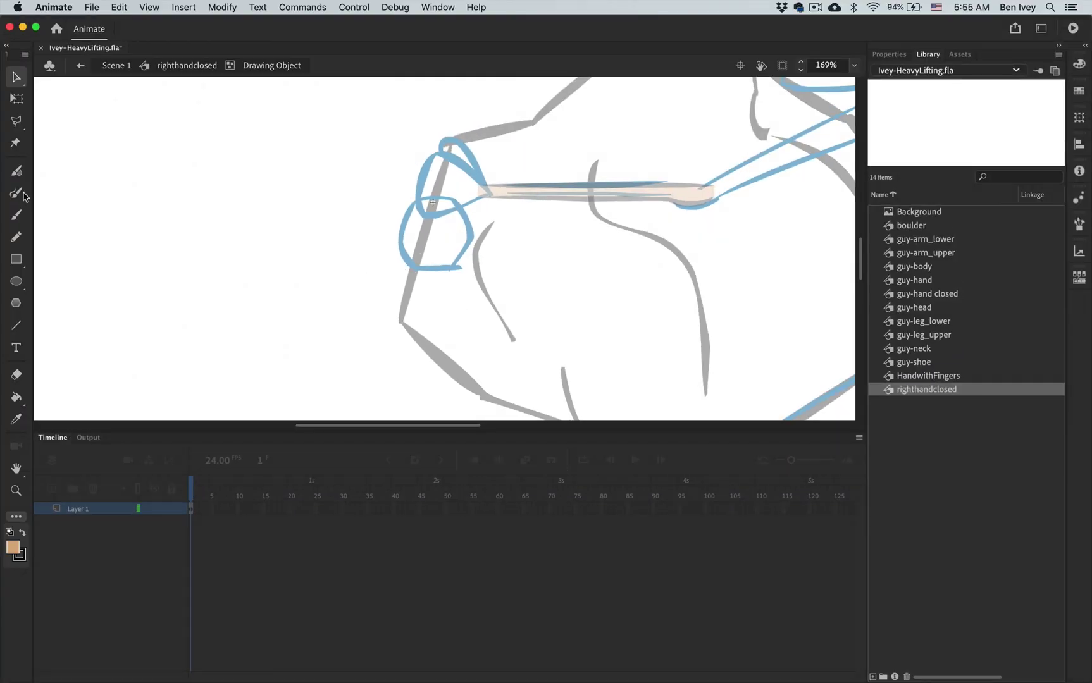
pyautogui.click(22, 194)
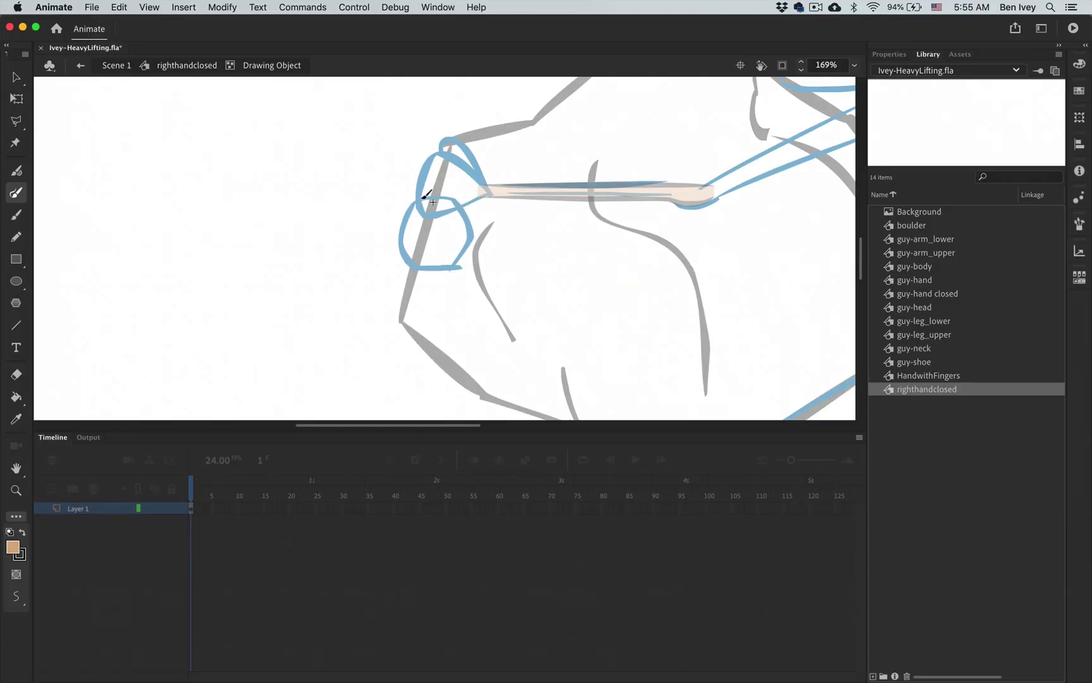
# Step: Draw a closed fist with a thumb in black brush strokes over the blue hand sketch and fill the fist with tan
pyautogui.moveTo(423, 198)
pyautogui.mouseDown()
pyautogui.moveTo(468, 217)
pyautogui.moveTo(462, 242)
pyautogui.moveTo(424, 229)
pyautogui.moveTo(459, 248)
pyautogui.moveTo(450, 261)
pyautogui.moveTo(432, 252)
pyautogui.moveTo(448, 262)
pyautogui.moveTo(438, 276)
pyautogui.moveTo(407, 276)
pyautogui.moveTo(395, 253)
pyautogui.moveTo(401, 216)
pyautogui.moveTo(452, 189)
pyautogui.mouseUp()
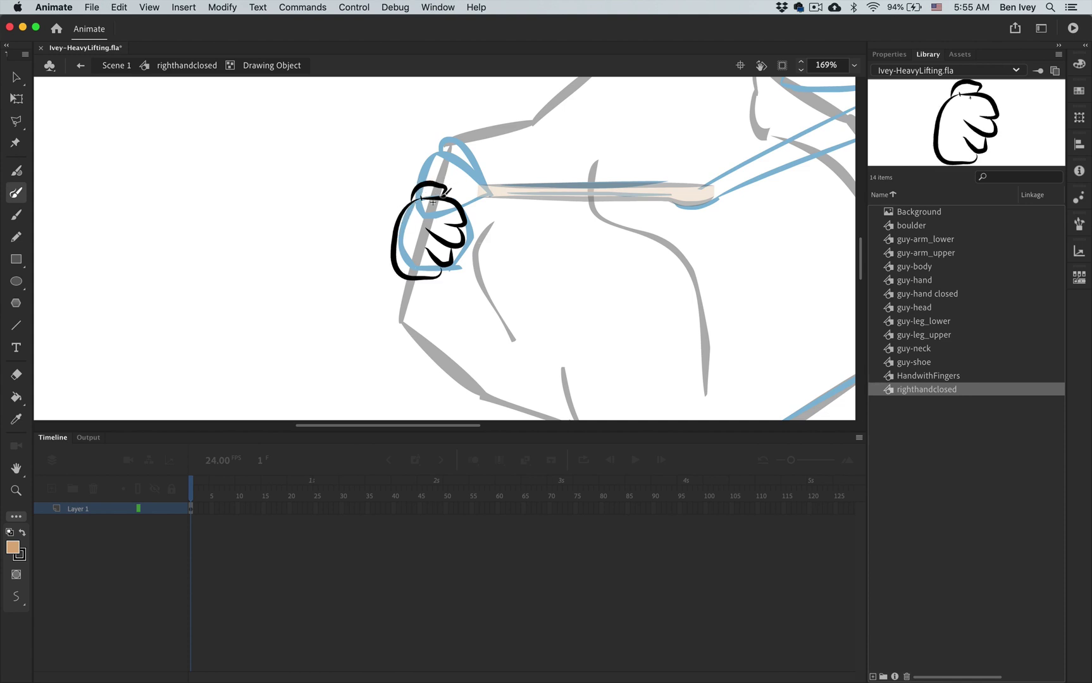
pyautogui.click(16, 397)
pyautogui.click(415, 250)
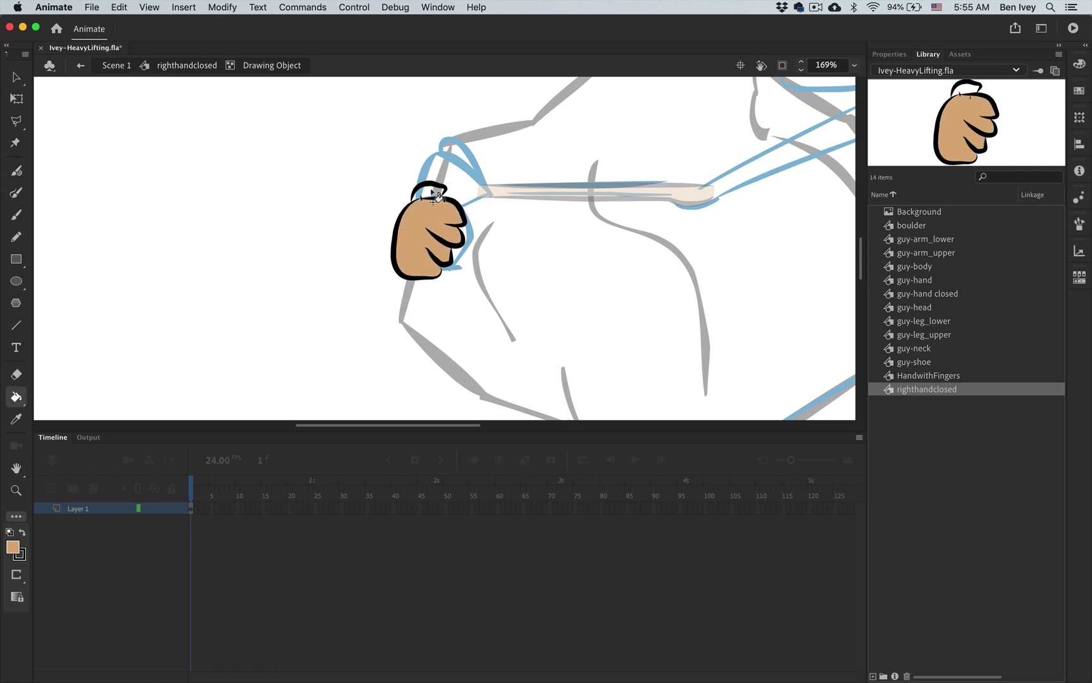
# Step: Close the gap at the base of the thumb outline with a brush stroke and fill the thumb with tan
pyautogui.click(434, 197)
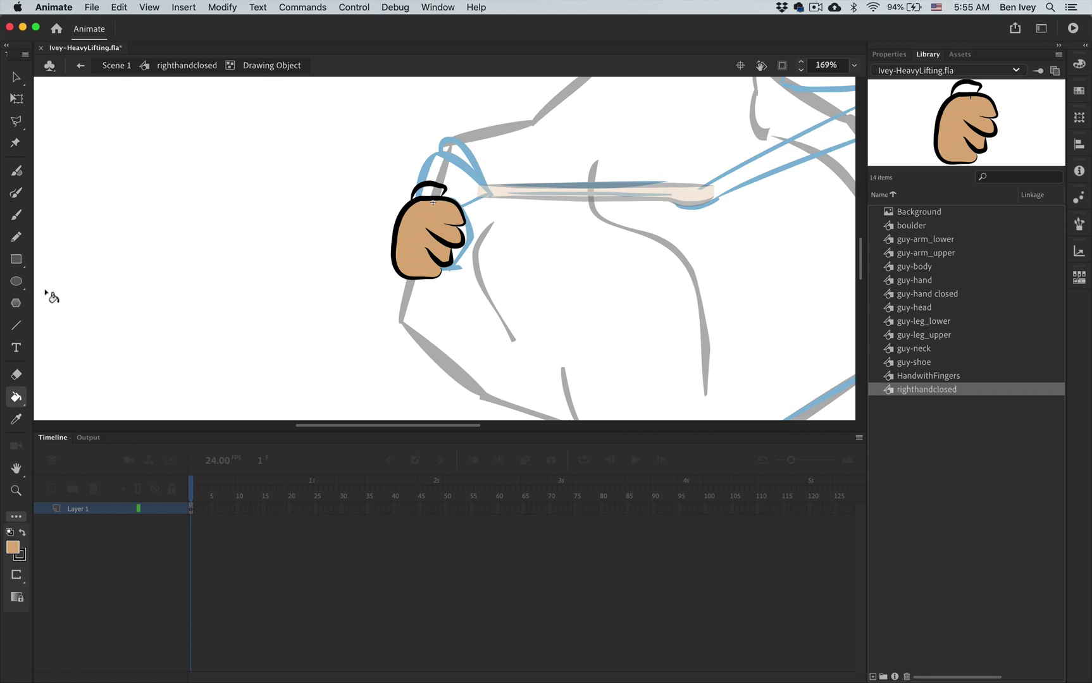
pyautogui.click(14, 241)
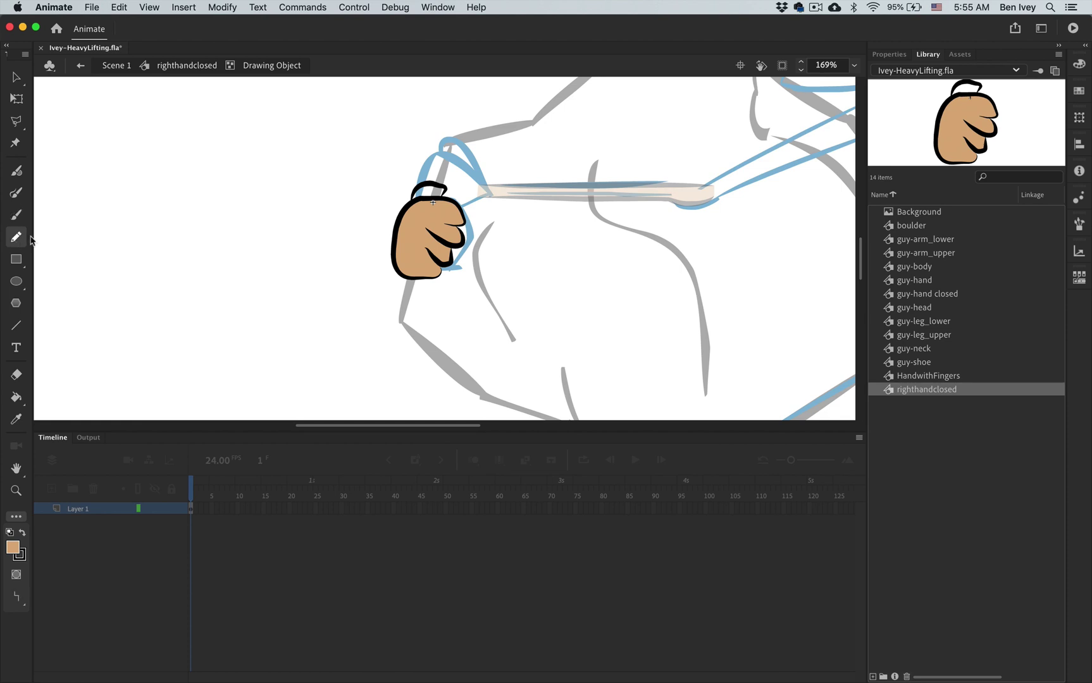
pyautogui.click(17, 395)
pyautogui.press('super+equal')
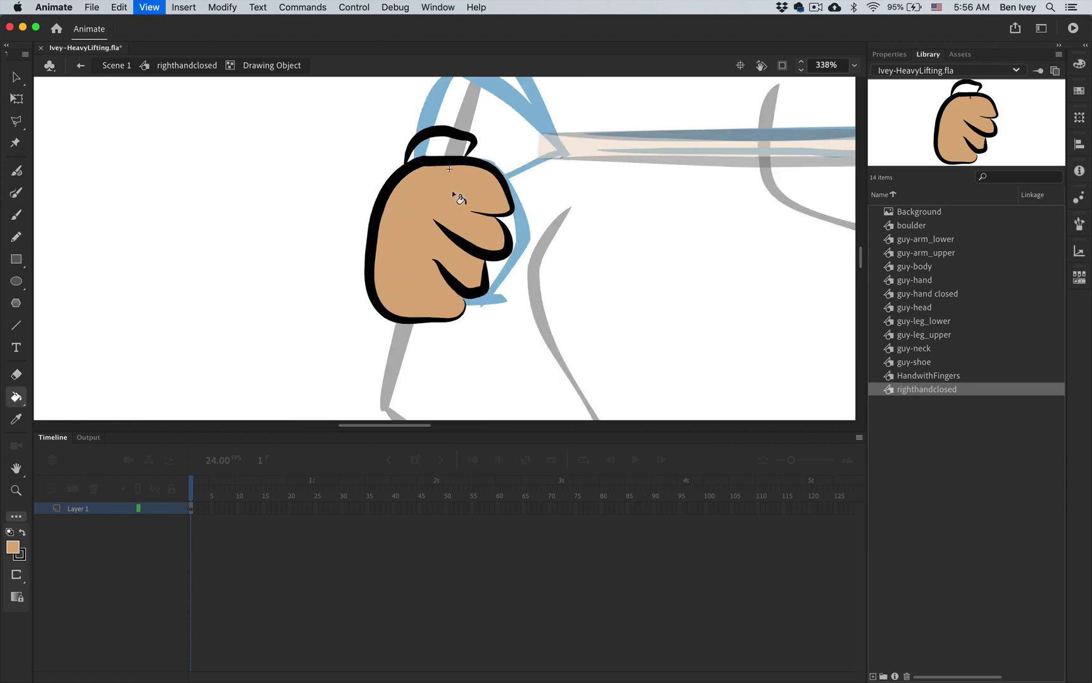
pyautogui.press('b')
pyautogui.click(17, 192)
pyautogui.moveTo(471, 152); pyautogui.dragTo(405, 164)
pyautogui.press('k')
pyautogui.click(444, 147)
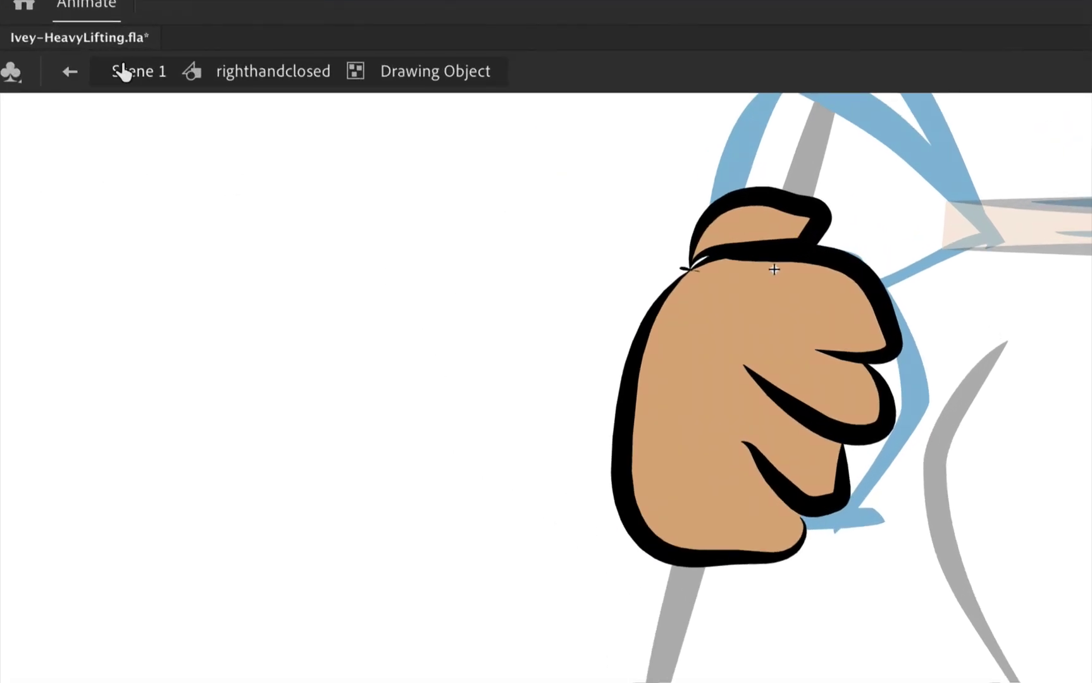
# Step: Leave the righthandclosed symbol, return to Scene 1, and switch to the Selection tool
pyautogui.click(125, 72)
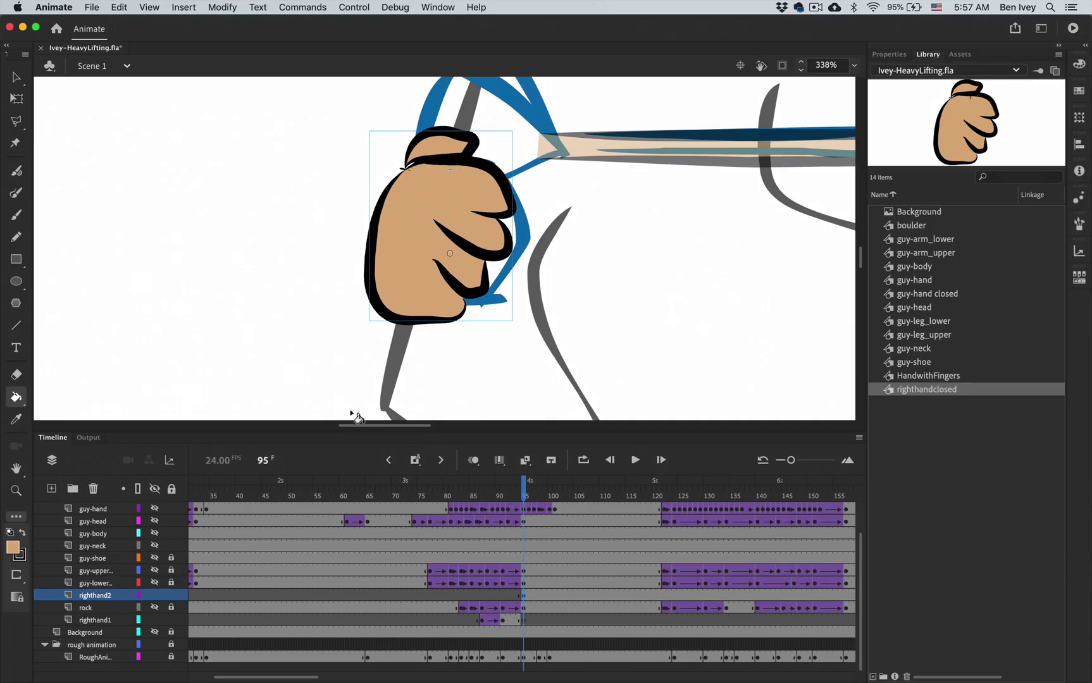
pyautogui.press('super+minus')
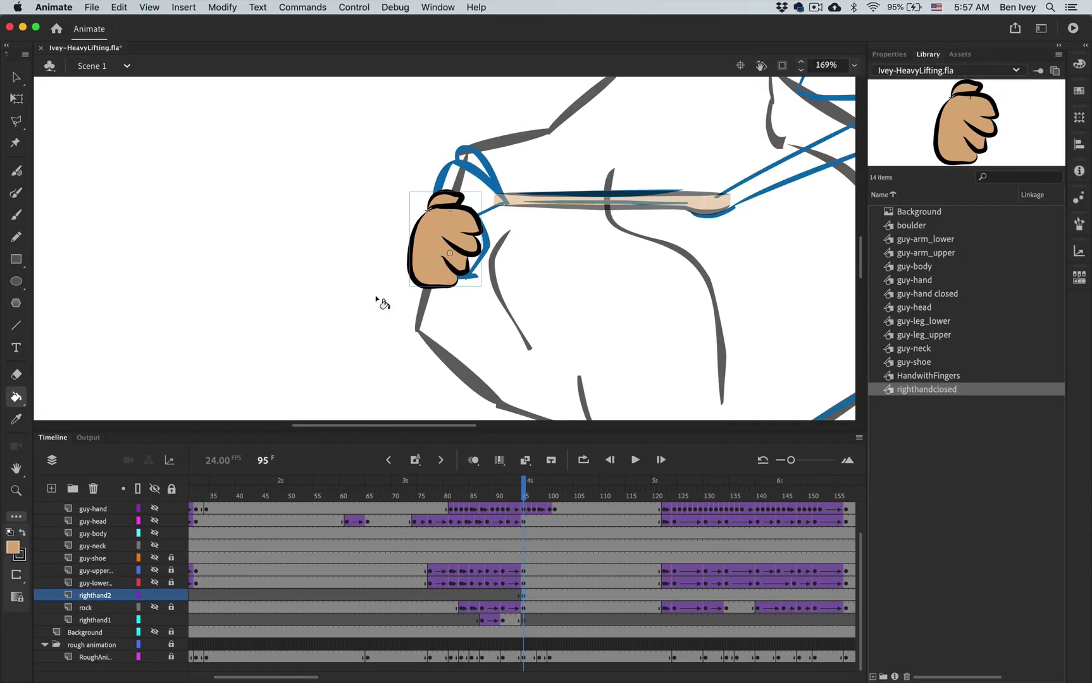
pyautogui.click(16, 76)
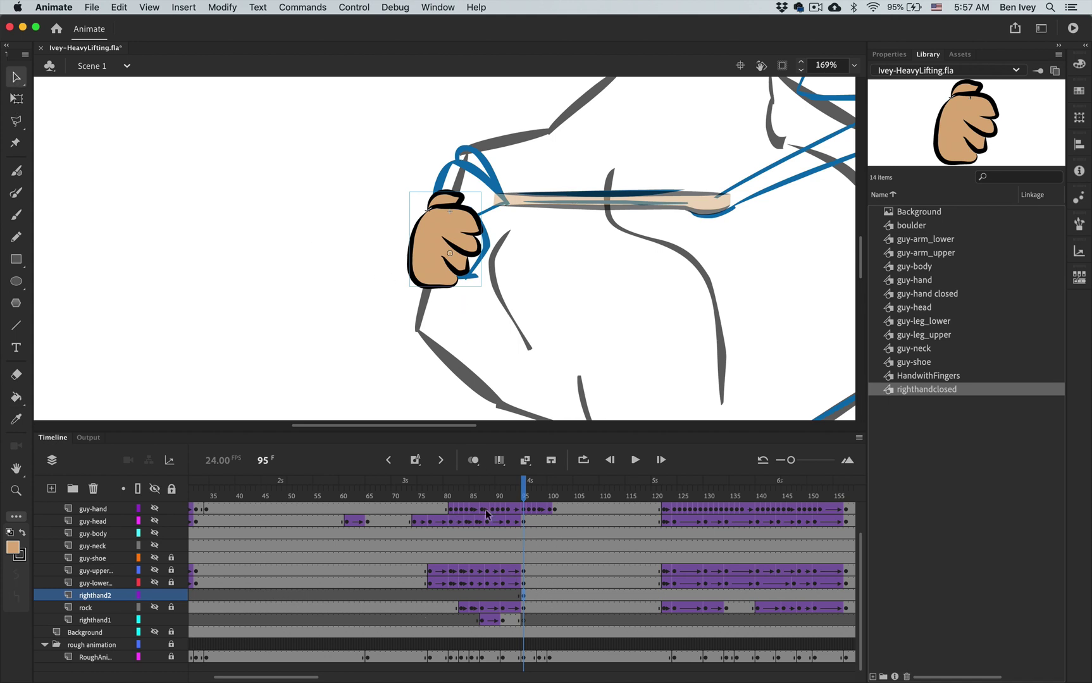
# Step: Keyframe the closed hand on righthand2 at frames 124 and 130, moving it over the green rough hand at the boulder's upper-left edge
pyautogui.press('Return')
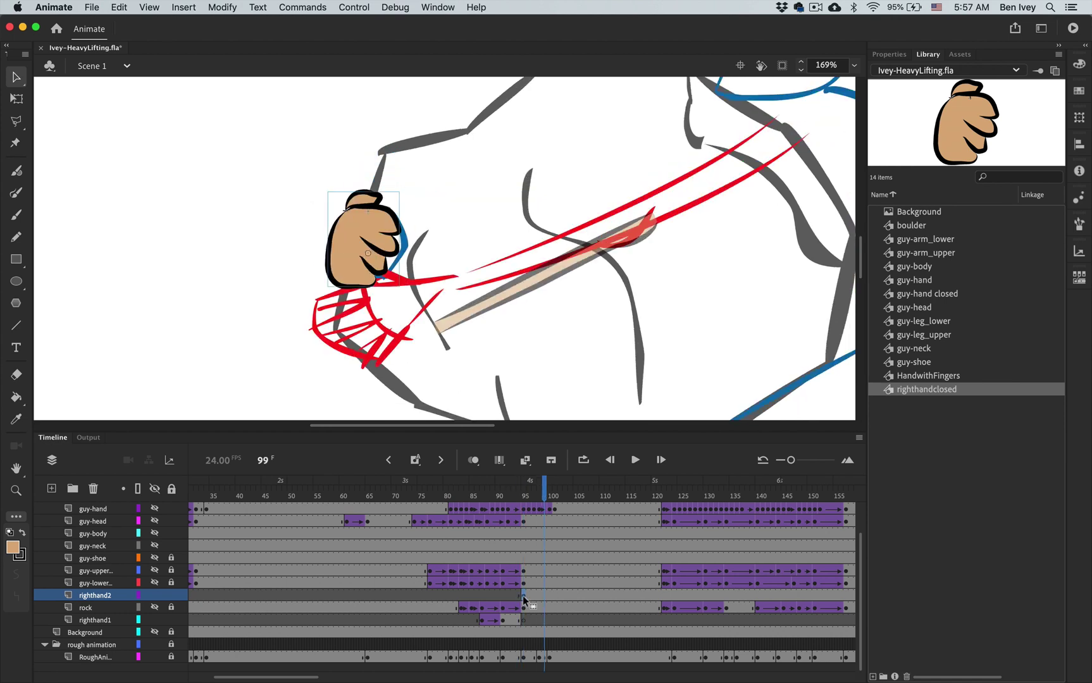
pyautogui.press('q')
pyautogui.hotkey('ctrl', '-')
pyautogui.moveTo(403, 281); pyautogui.dragTo(455, 126)
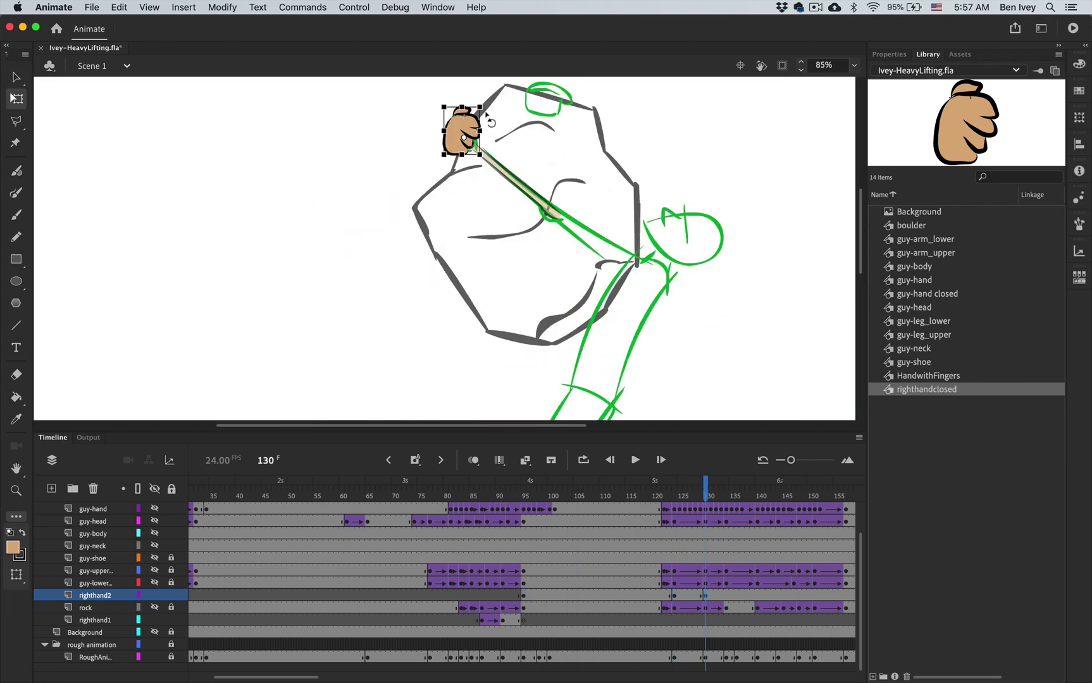
# Step: Keyframe the closed hand on righthand2 at frame 135, moving and rotating it onto the blue hand sketch at the boulder's upper-right edge
pyautogui.hscroll(5, 322, 161)
pyautogui.scroll(3, 322, 162)
pyautogui.press('.')
pyautogui.press('.')
pyautogui.press('.')
pyautogui.press('.')
pyautogui.press('.')
pyautogui.moveTo(379, 193); pyautogui.dragTo(516, 212)
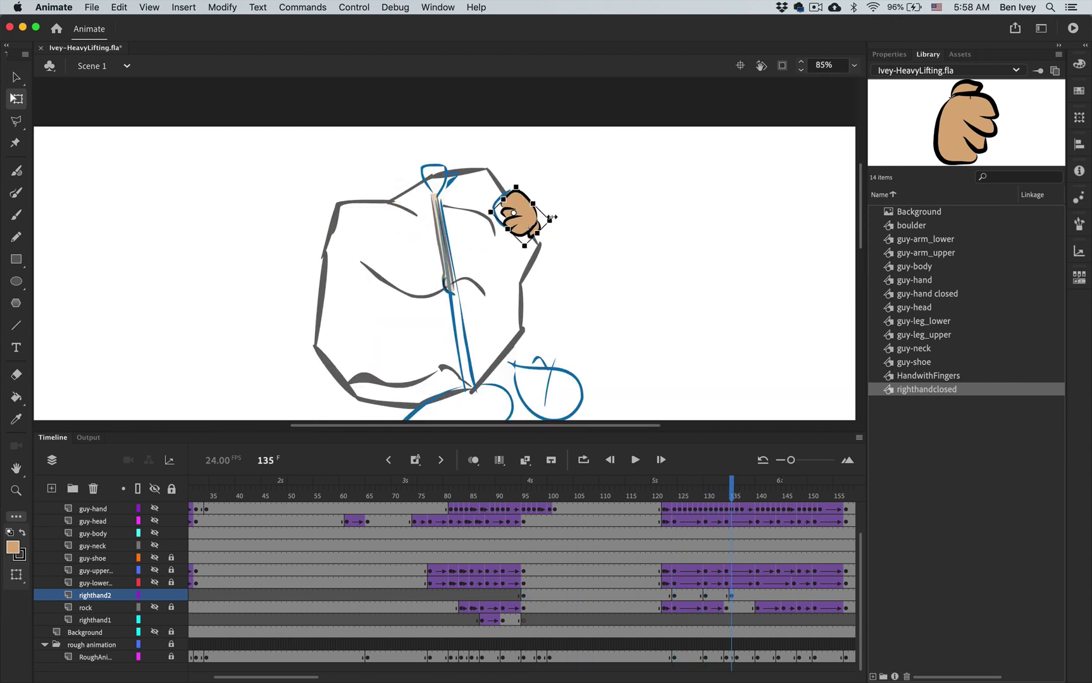
# Step: Step through frames 135 to 142 to compare the closed hand with the rough hand sketches
pyautogui.press('.')
pyautogui.press('.')
pyautogui.press('.')
pyautogui.press('.')
pyautogui.press('.')
pyautogui.press('.')
pyautogui.press('.')
pyautogui.click(555, 218)
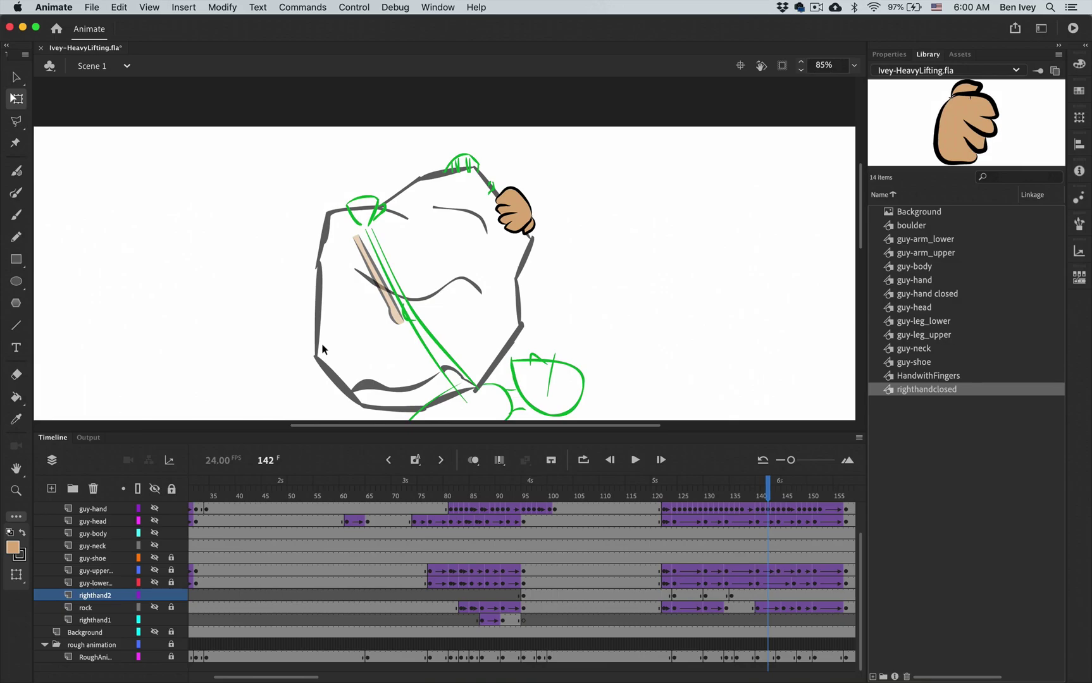
pyautogui.click(732, 595)
pyautogui.press('.')
pyautogui.press('.')
pyautogui.press('.')
pyautogui.press('.')
pyautogui.press('.')
pyautogui.press('.')
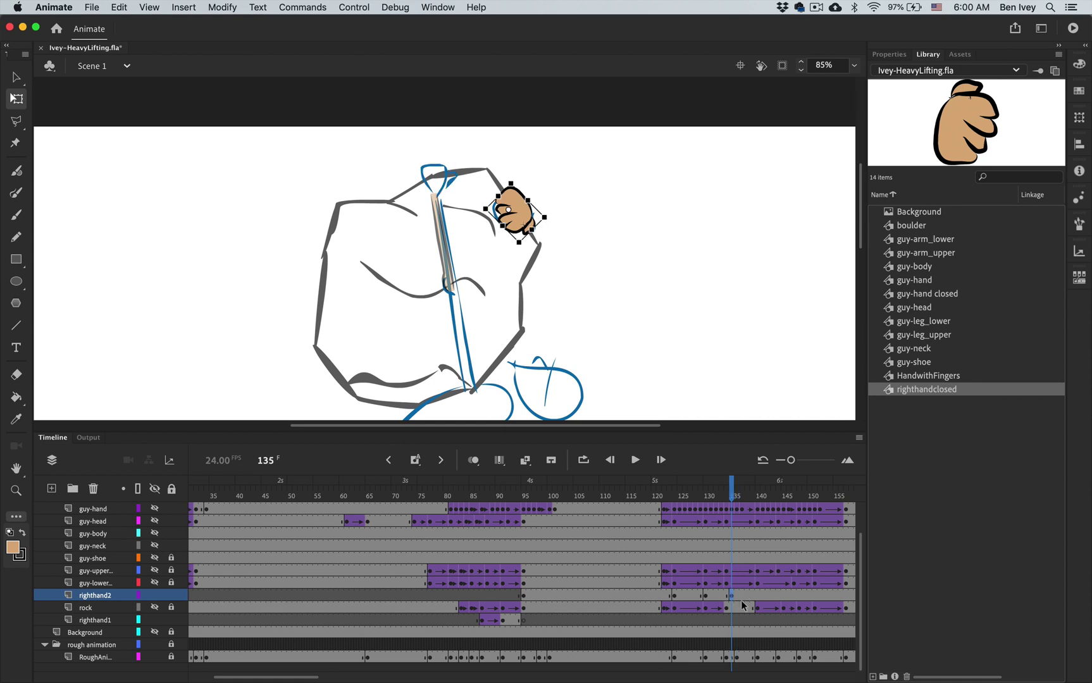
# Step: End the closed hand with a blank keyframe on righthand2 at frame 140 and add one on righthand1 at the same frame
pyautogui.press(',')
pyautogui.press(',')
pyautogui.press(',')
pyautogui.press(',')
pyautogui.press(',')
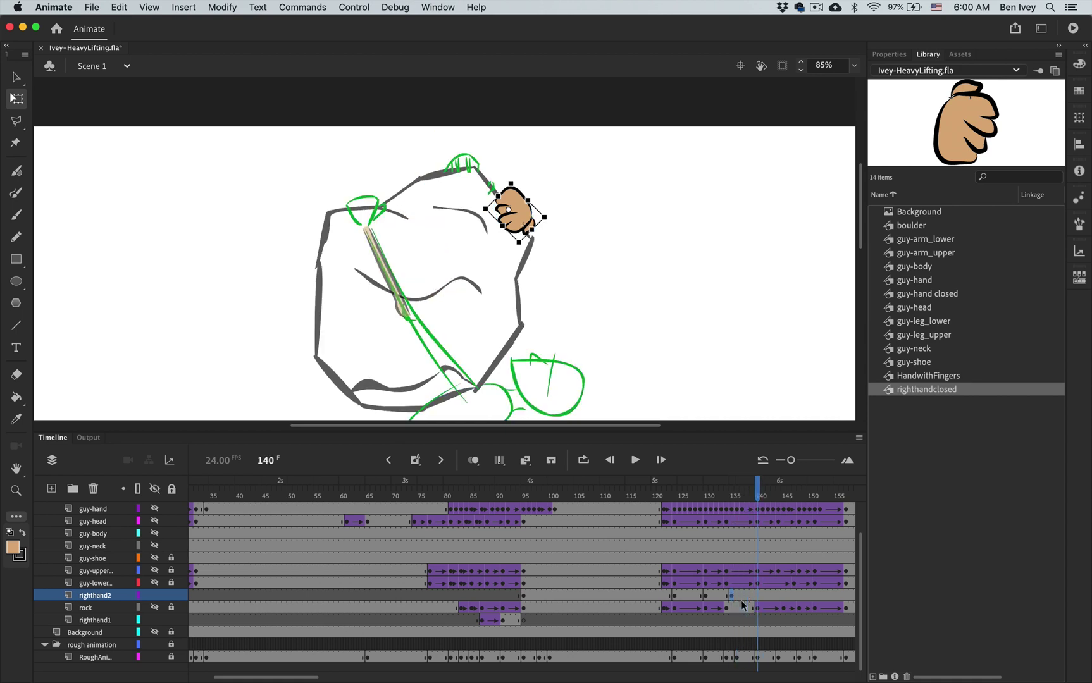
pyautogui.press('.')
pyautogui.press('.')
pyautogui.press('.')
pyautogui.press('.')
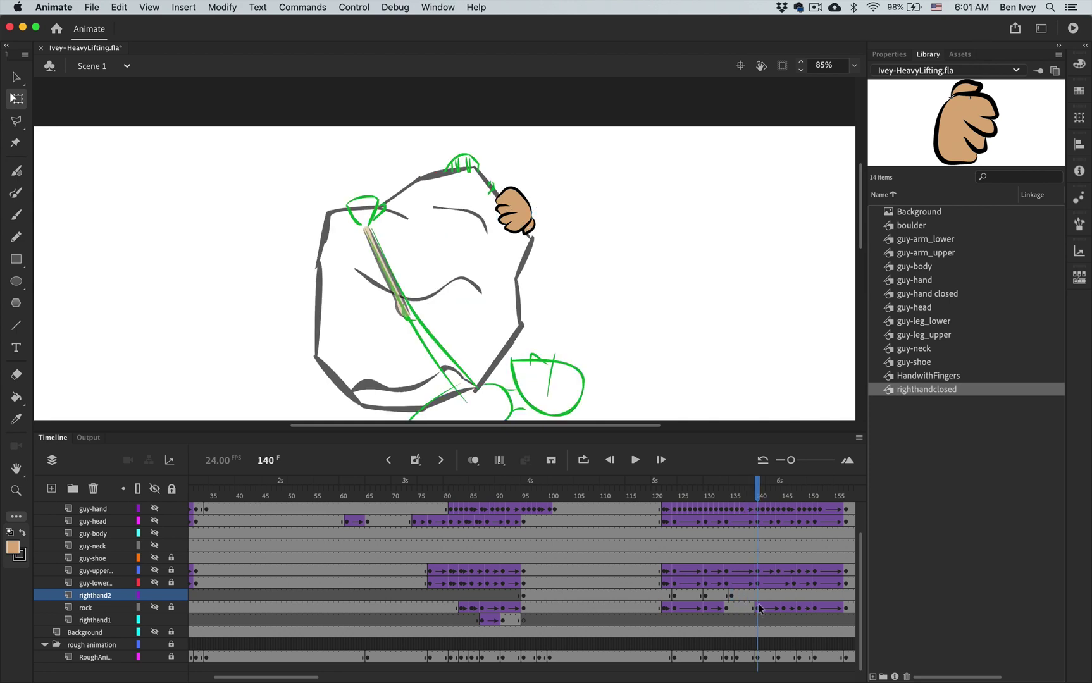
pyautogui.click(759, 600)
pyautogui.hotkey('shift', 'F5')
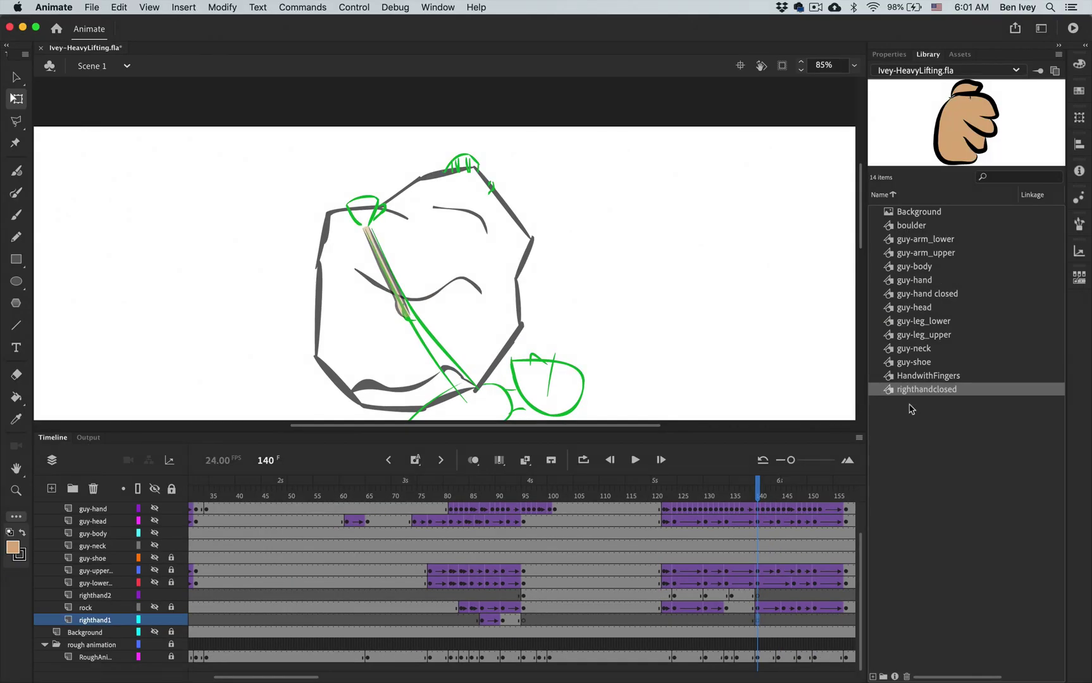
# Step: Place the HandwithFingers symbol on righthand1 at frame 140, rotated over the green rough hand on top of the boulder
pyautogui.click(933, 378)
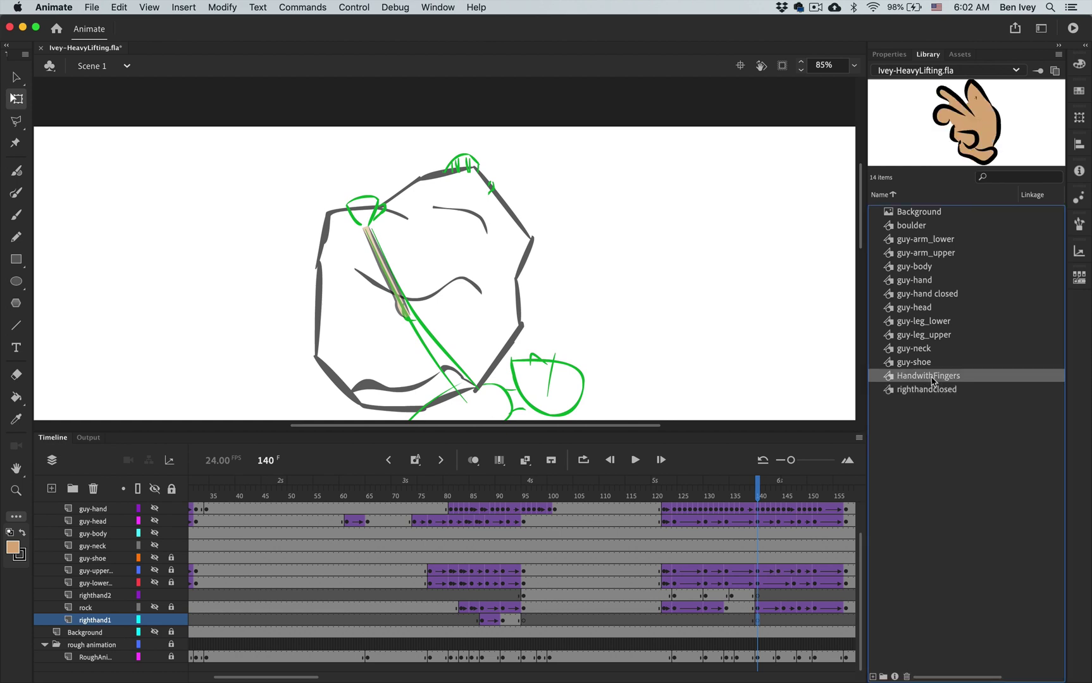
pyautogui.moveTo(932, 380); pyautogui.dragTo(483, 198)
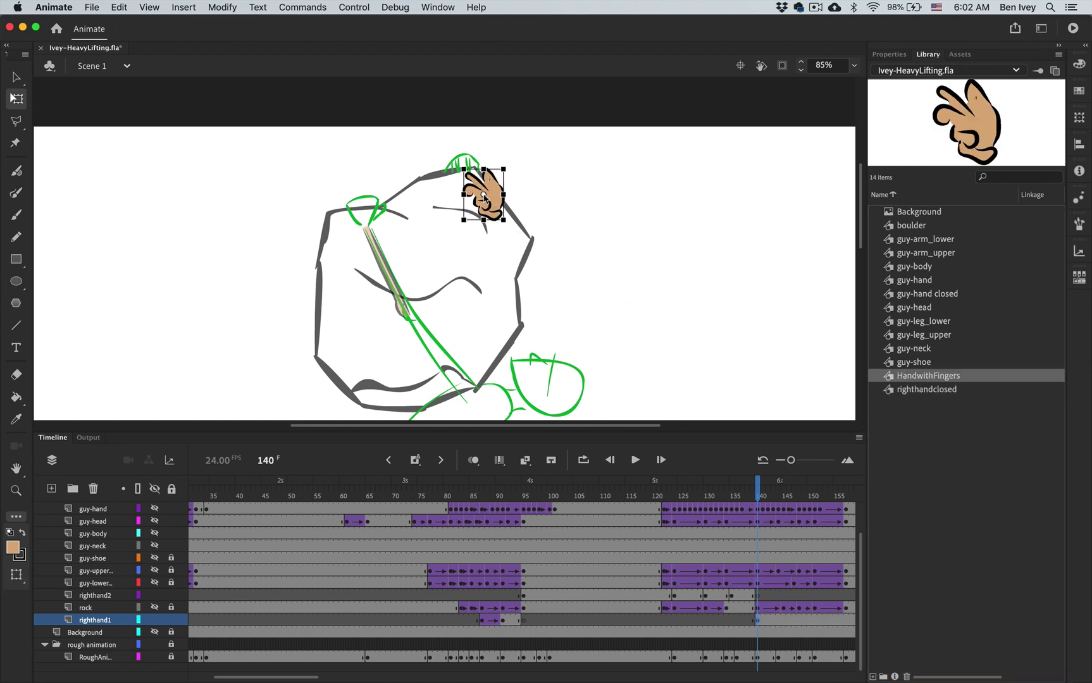
pyautogui.rightClick(505, 163)
pyautogui.press('Escape')
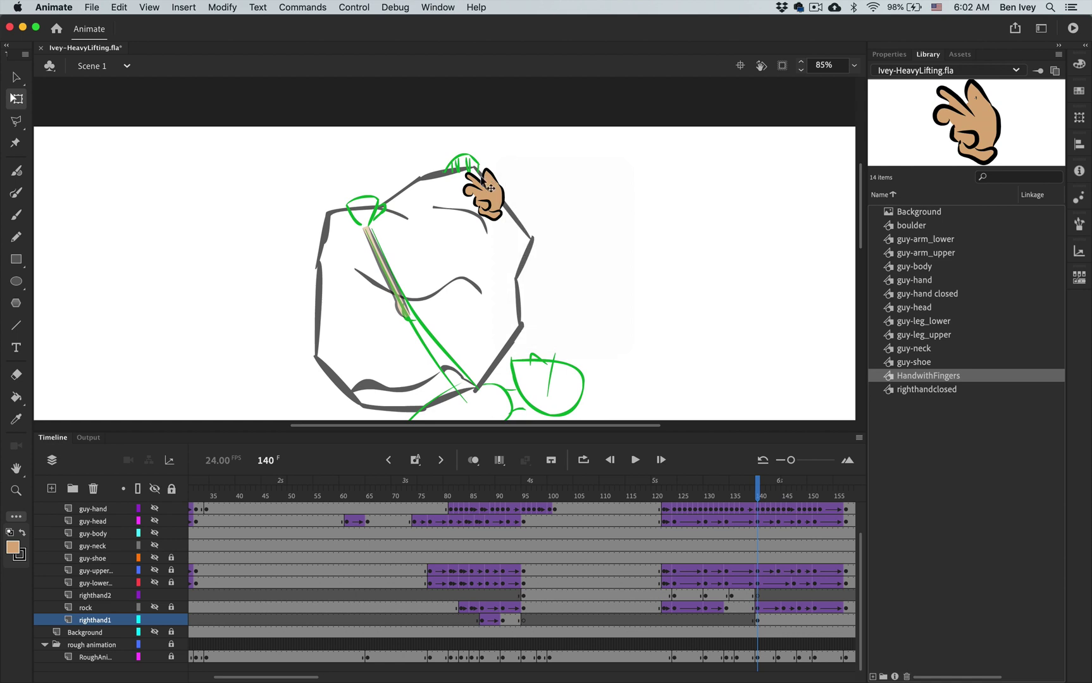
pyautogui.click(490, 190)
pyautogui.moveTo(515, 166); pyautogui.dragTo(533, 239)
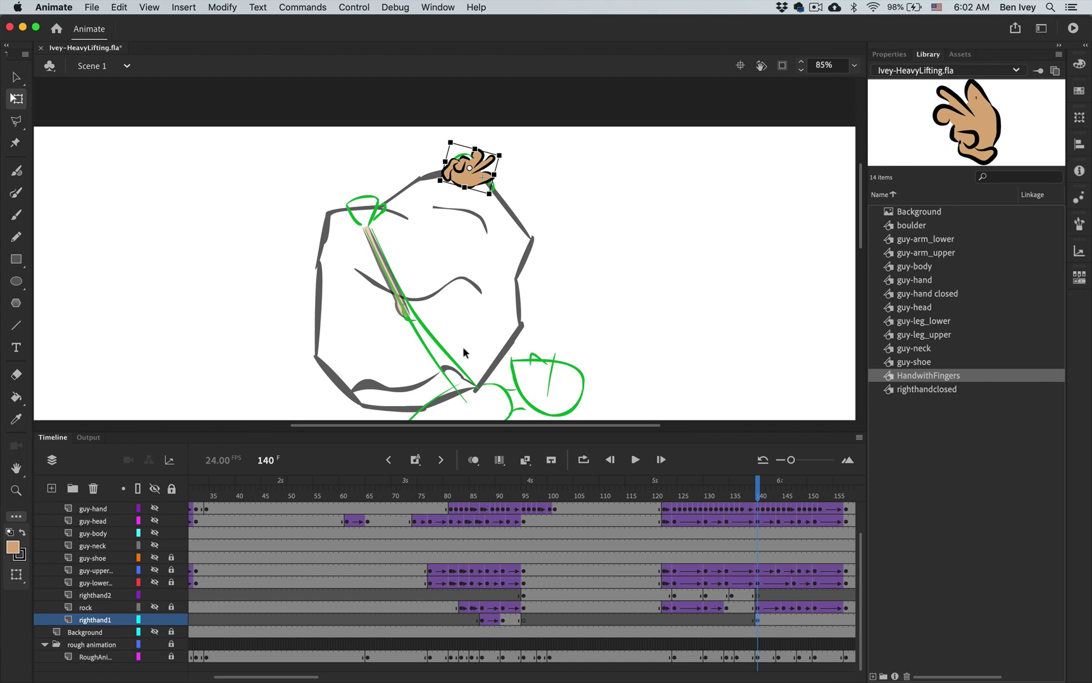
# Step: Find the next rough pose and insert a keyframe on righthand1 at frame 144
pyautogui.press('.')
pyautogui.press('.')
pyautogui.press('.')
pyautogui.press('.')
pyautogui.press('.')
pyautogui.press(',')
pyautogui.press(',')
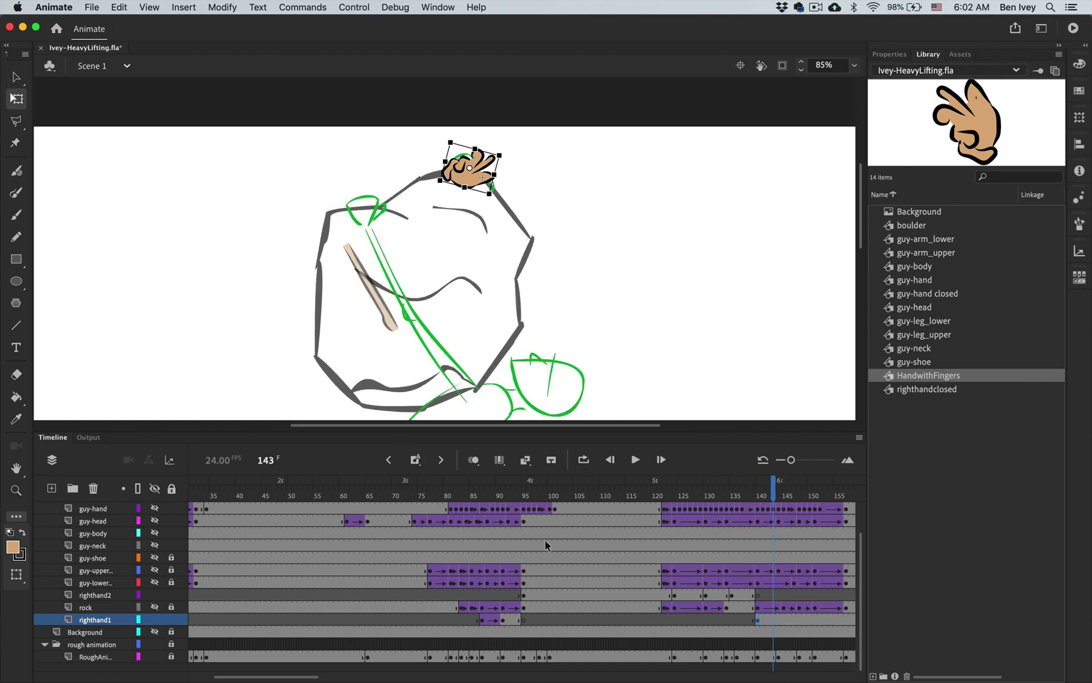
pyautogui.press('.')
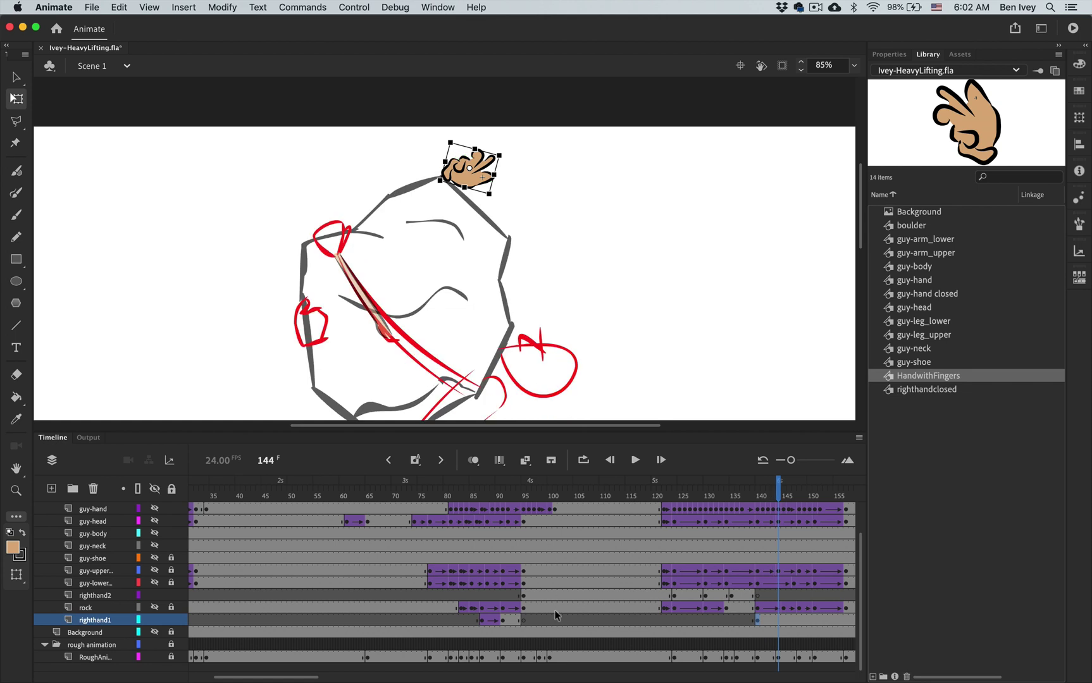
pyautogui.press('F6')
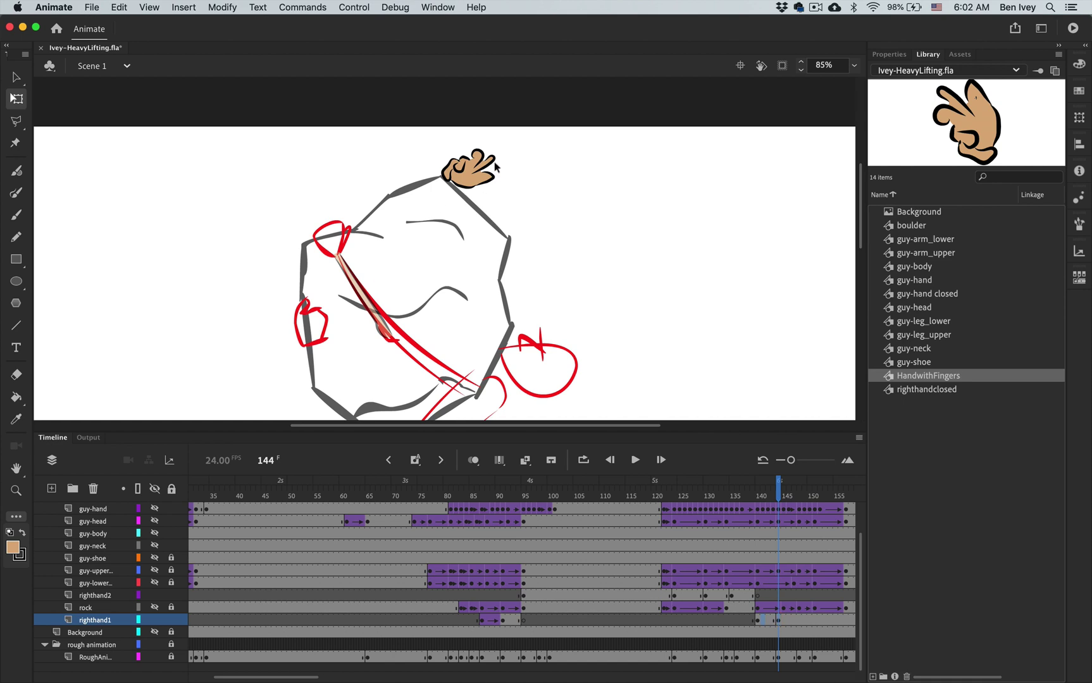
# Step: Move the open hand, upright, to the red rough hand on the boulder's left edge at frame 144 and nudge it left past the outline
pyautogui.moveTo(479, 179); pyautogui.dragTo(291, 277)
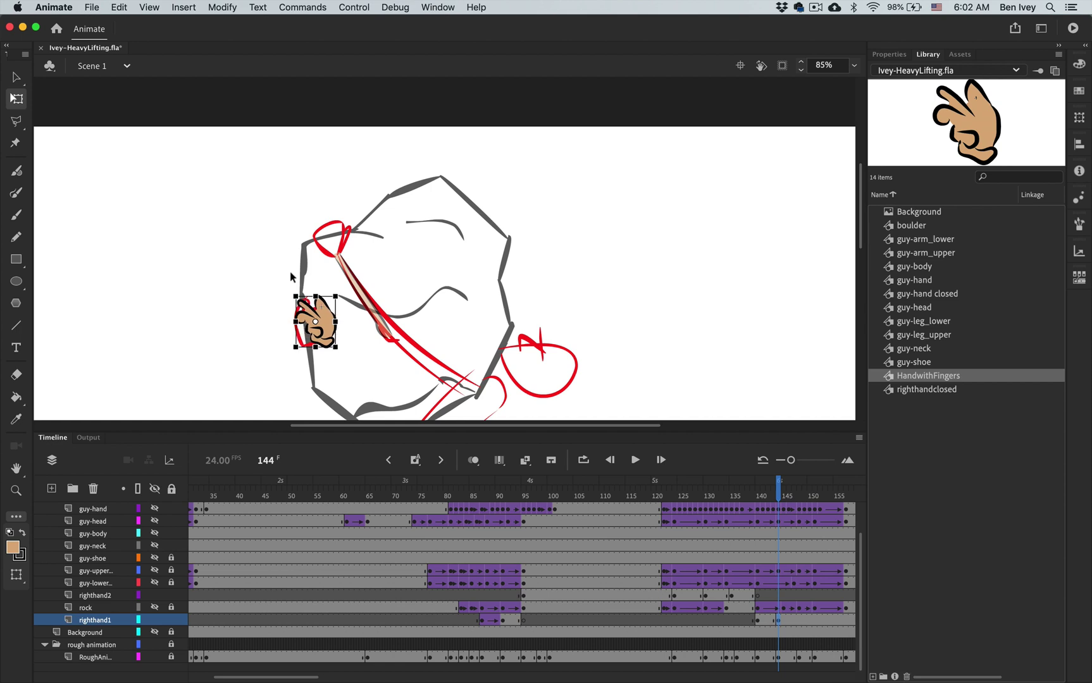
pyautogui.press('Left')
pyautogui.press('Left')
pyautogui.press('Left')
pyautogui.press('Left')
pyautogui.press('Left')
pyautogui.press('Left')
pyautogui.press('Left')
pyautogui.press('Left')
pyautogui.press('Left')
pyautogui.press('Left')
pyautogui.press('Left')
pyautogui.press('Left')
pyautogui.press('Left')
pyautogui.press('Left')
pyautogui.press('Left')
pyautogui.press('Left')
pyautogui.press('Left')
pyautogui.press('Left')
pyautogui.press('Left')
pyautogui.press('Left')
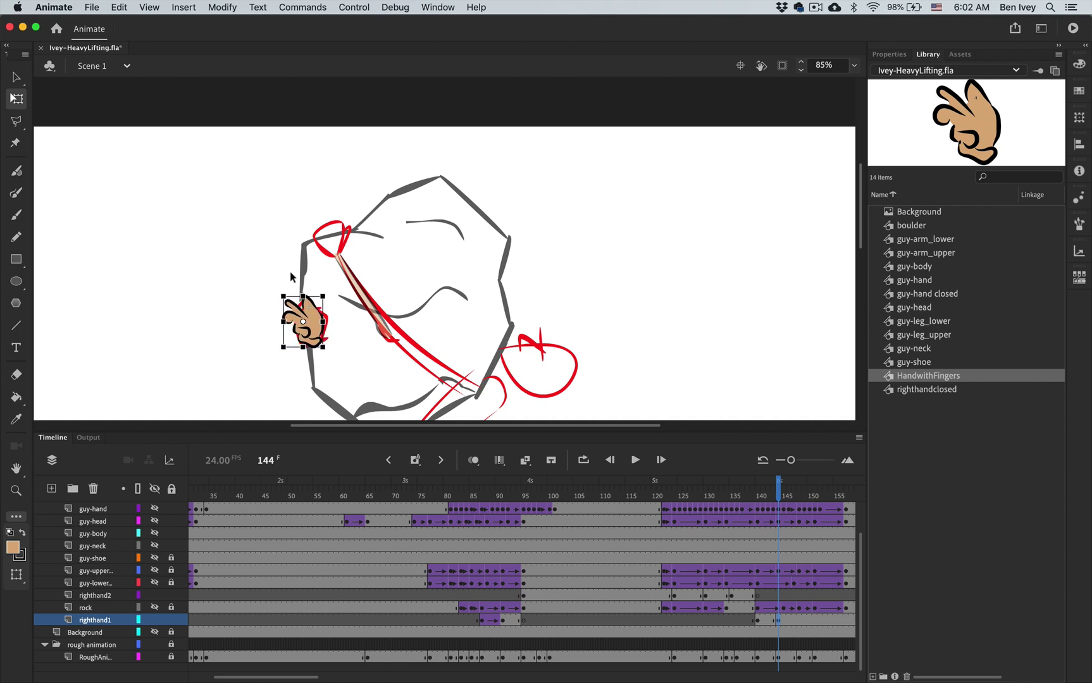
pyautogui.press('Left')
pyautogui.press('Left')
pyautogui.press('Left')
pyautogui.press('Left')
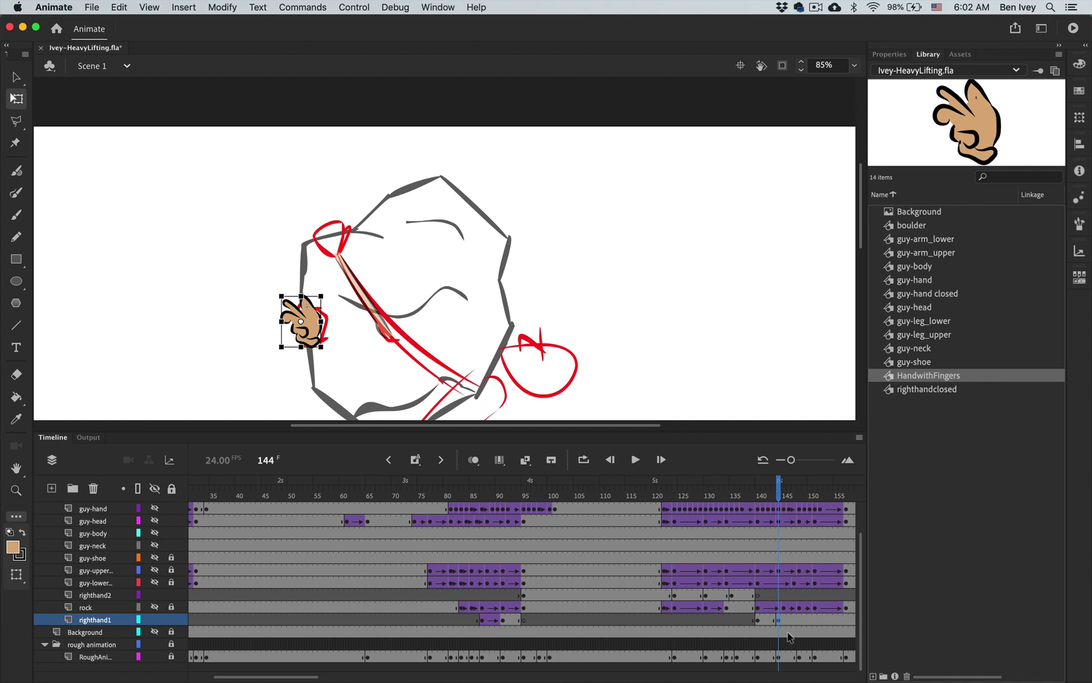
# Step: Insert a keyframe on righthand1 at frame 145 and delete the open hand from it
pyautogui.press('.')
pyautogui.press('F6')
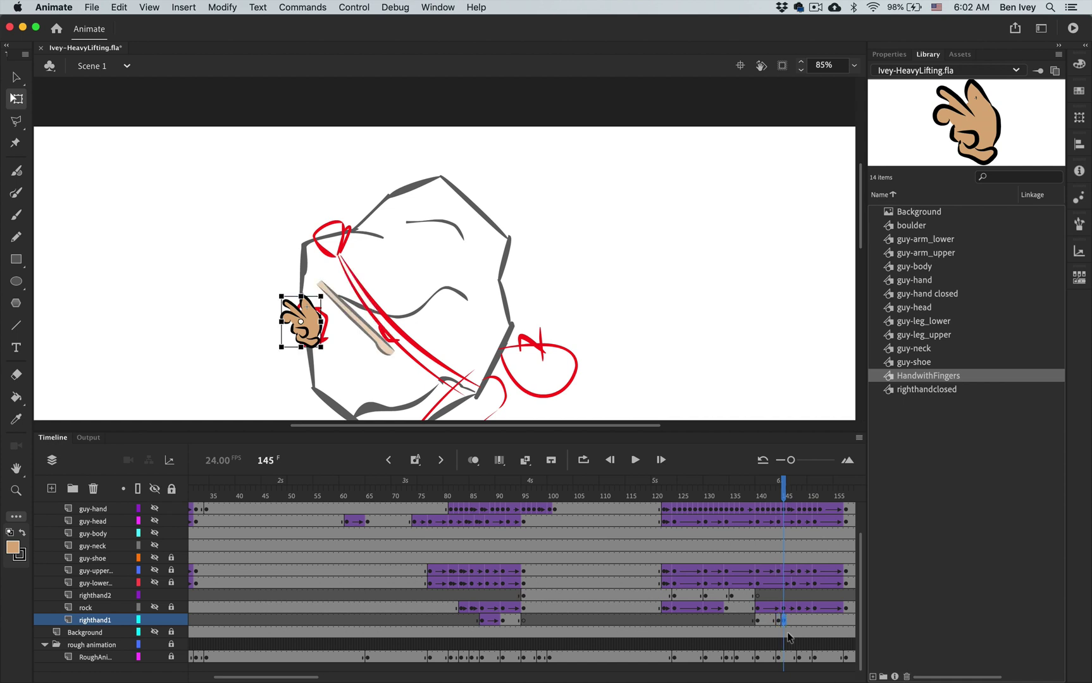
pyautogui.press('Delete')
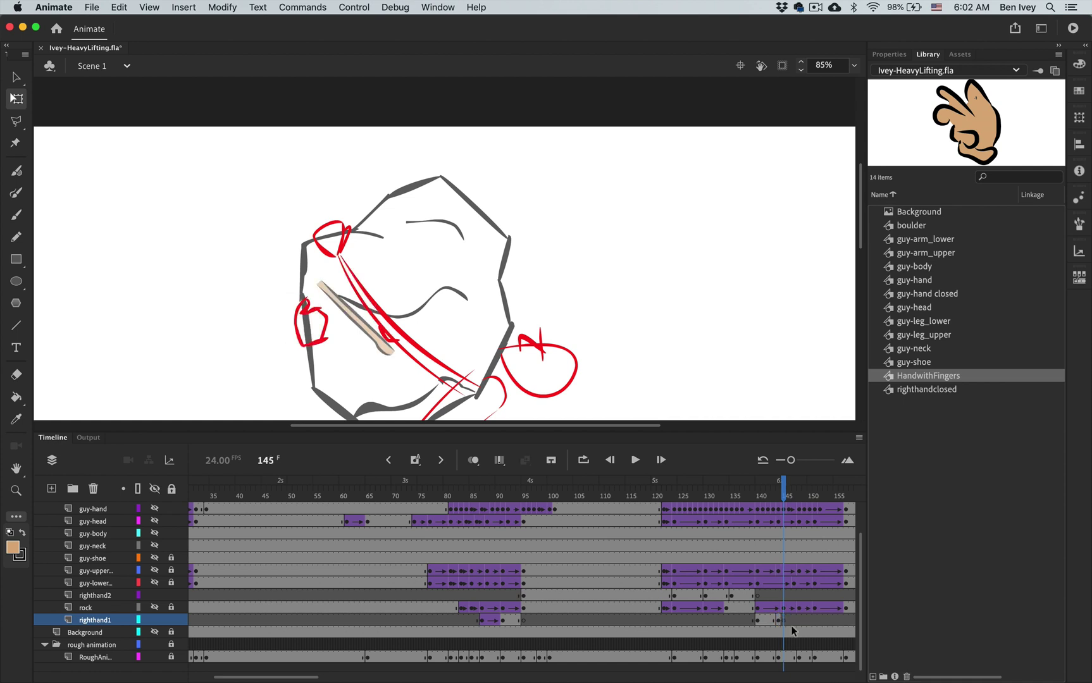
# Step: Place the righthandclosed symbol on righthand2 at frame 145, tilted slightly counterclockwise over the red rough hand at the boulder's left edge
pyautogui.click(779, 594)
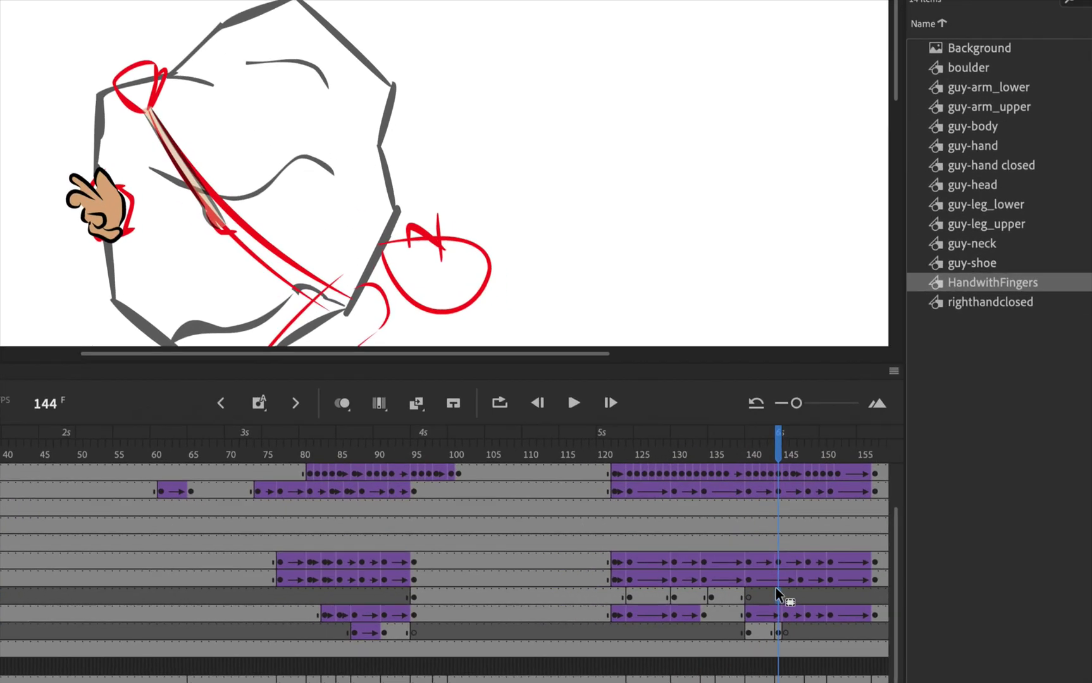
pyautogui.click(785, 597)
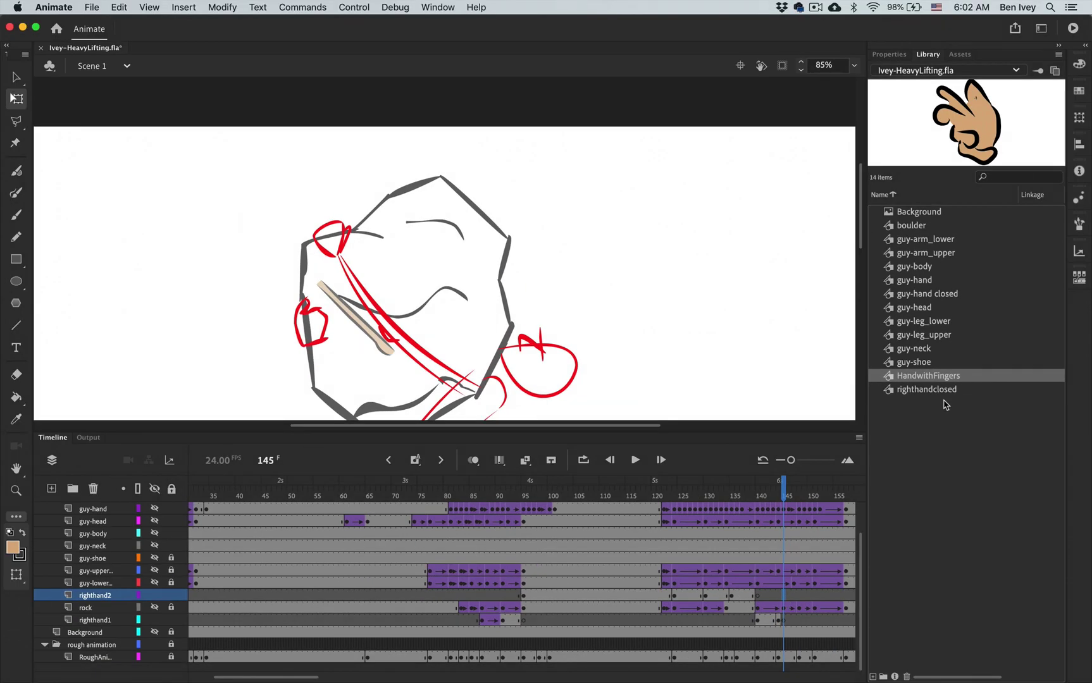
pyautogui.click(1000, 294)
pyautogui.moveTo(927, 394); pyautogui.dragTo(307, 330)
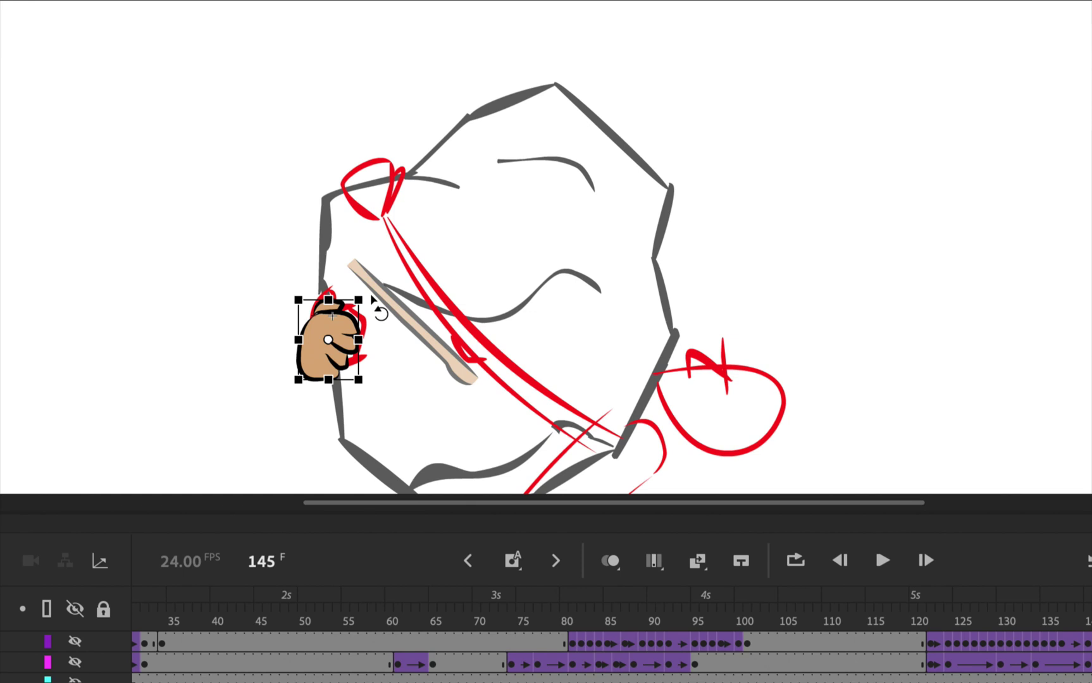
pyautogui.moveTo(372, 297); pyautogui.dragTo(322, 290)
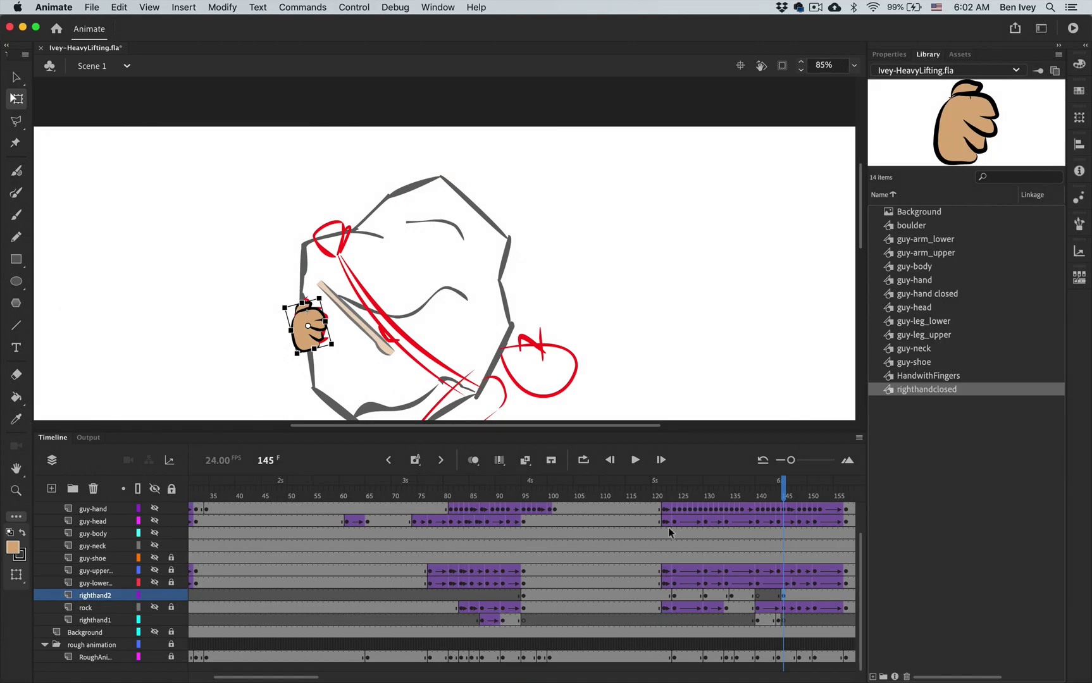
# Step: Keyframe the closed hand on righthand2 at frame 148, moving and rotating it onto the blue rough hand at the boulder's lower-left edge
pyautogui.press('.')
pyautogui.press('.')
pyautogui.press('.')
pyautogui.scroll(-3, 381, 252)
pyautogui.hscroll(-2, 381, 252)
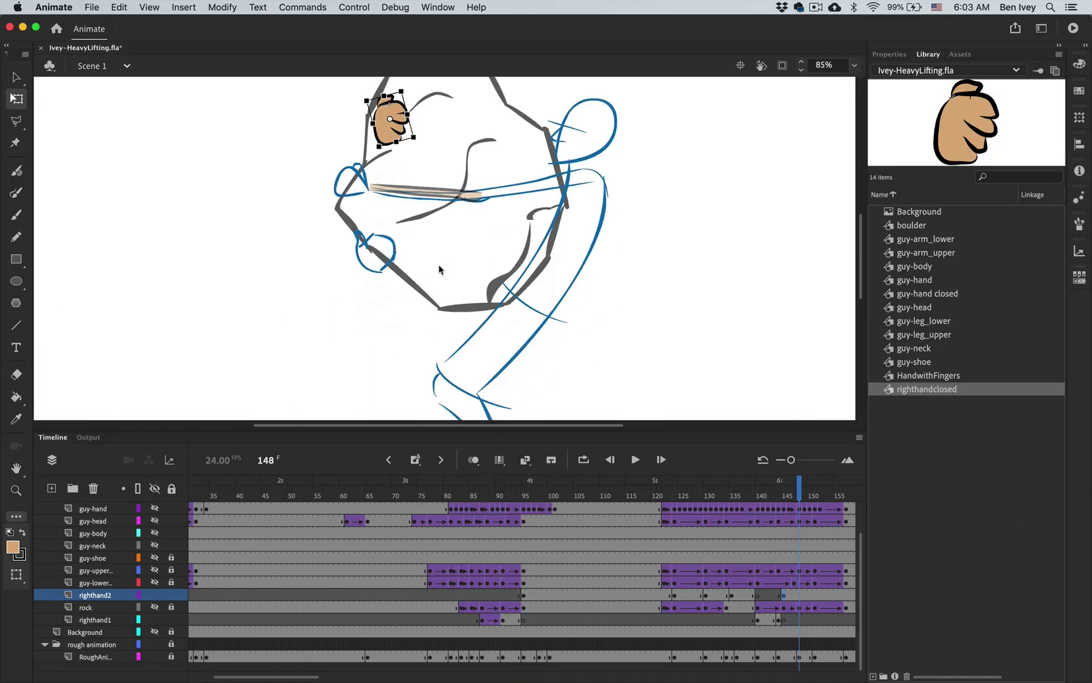
pyautogui.moveTo(380, 252); pyautogui.dragTo(400, 271)
# Step: Extend the closed-hand animation on righthand2 through frame 157 with keyframes at frames 151 and 157 over the blue rough hand
pyautogui.press('.')
pyautogui.press('.')
pyautogui.press('.')
pyautogui.press('.')
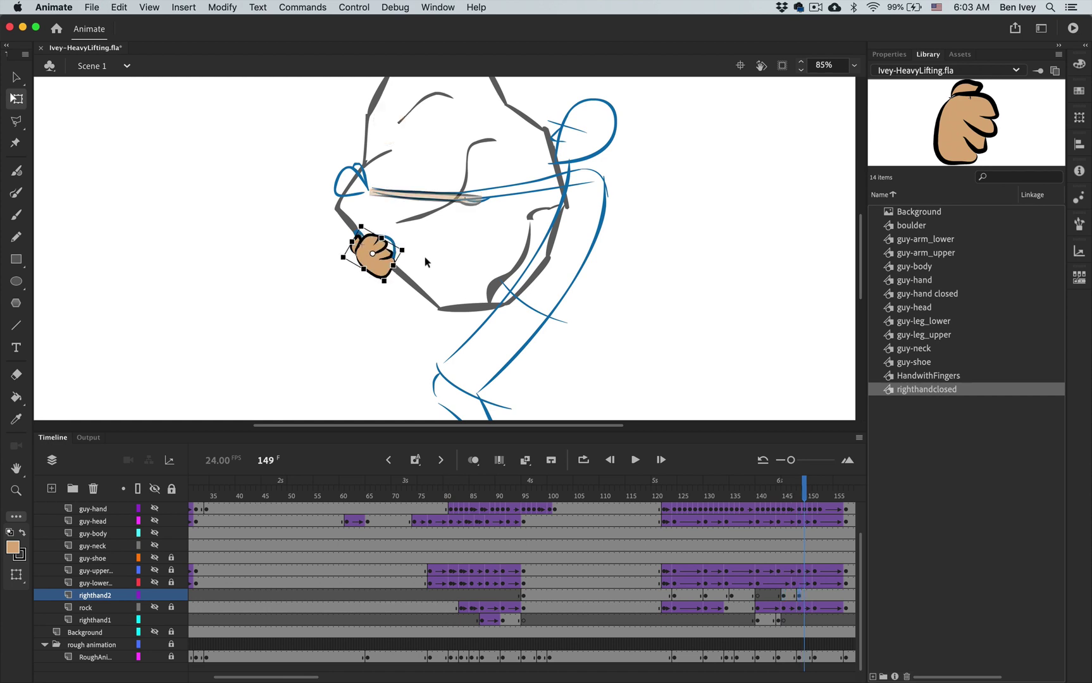
pyautogui.press('.')
pyautogui.press('.')
pyautogui.press('.')
pyautogui.press('.')
pyautogui.press('.')
pyautogui.press('.')
pyautogui.press('.')
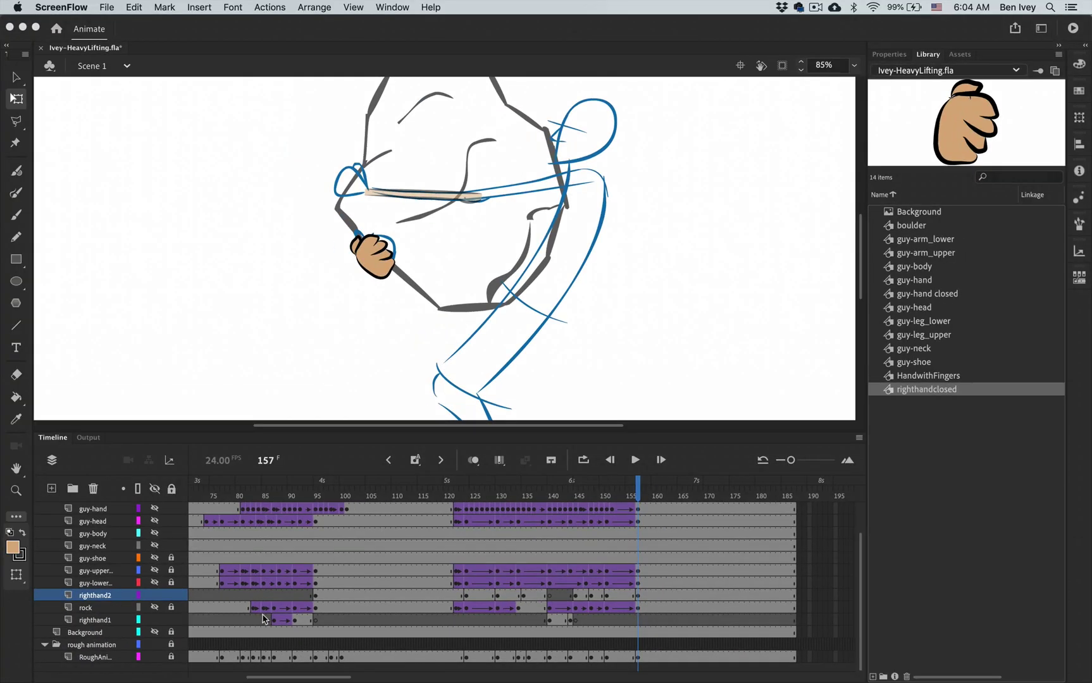
# Step: Hide the semi-transparent guy-Lower layer while viewing the open hand on righthand1 at frame 87
pyautogui.hscroll(-5, 263, 619)
pyautogui.hscroll(-2, 264, 619)
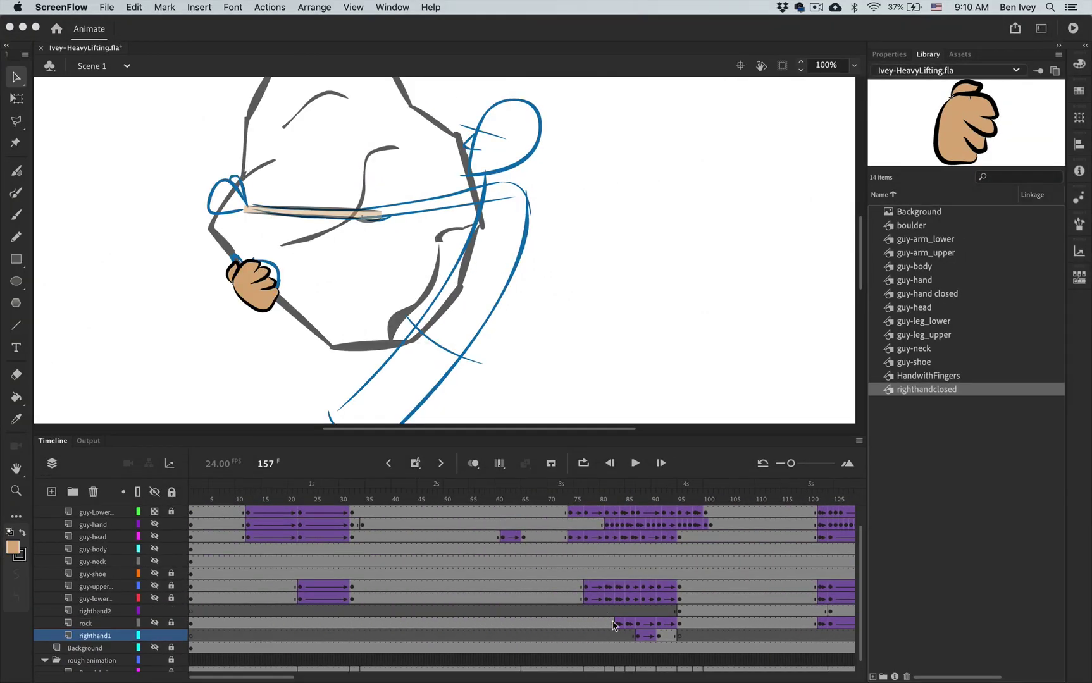
pyautogui.click(643, 645)
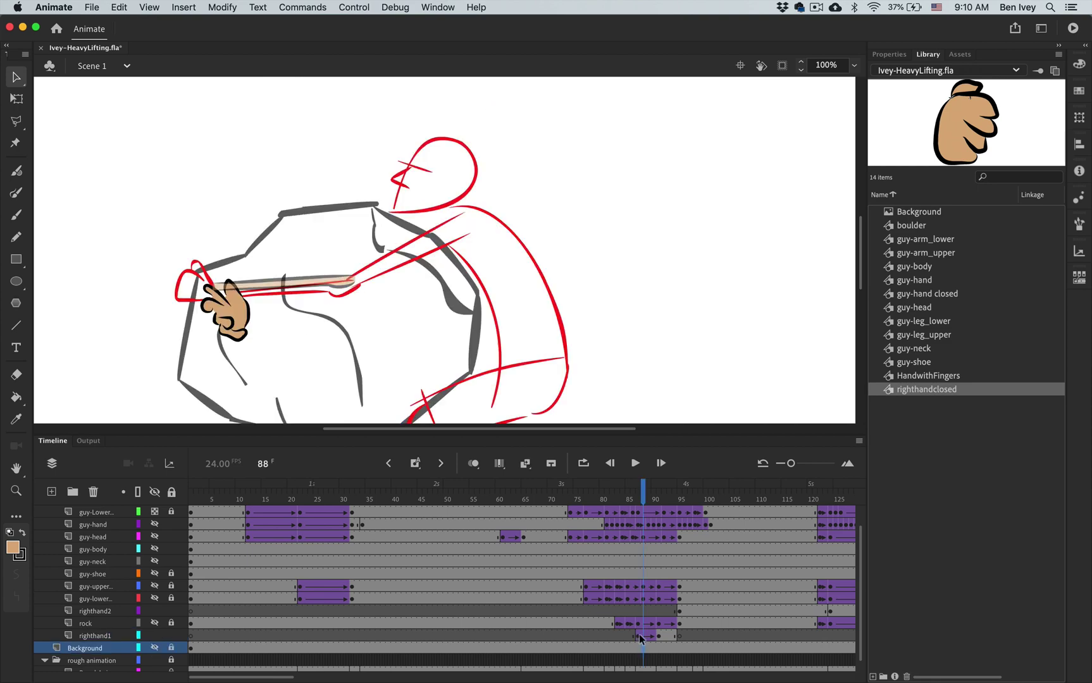
pyautogui.click(639, 634)
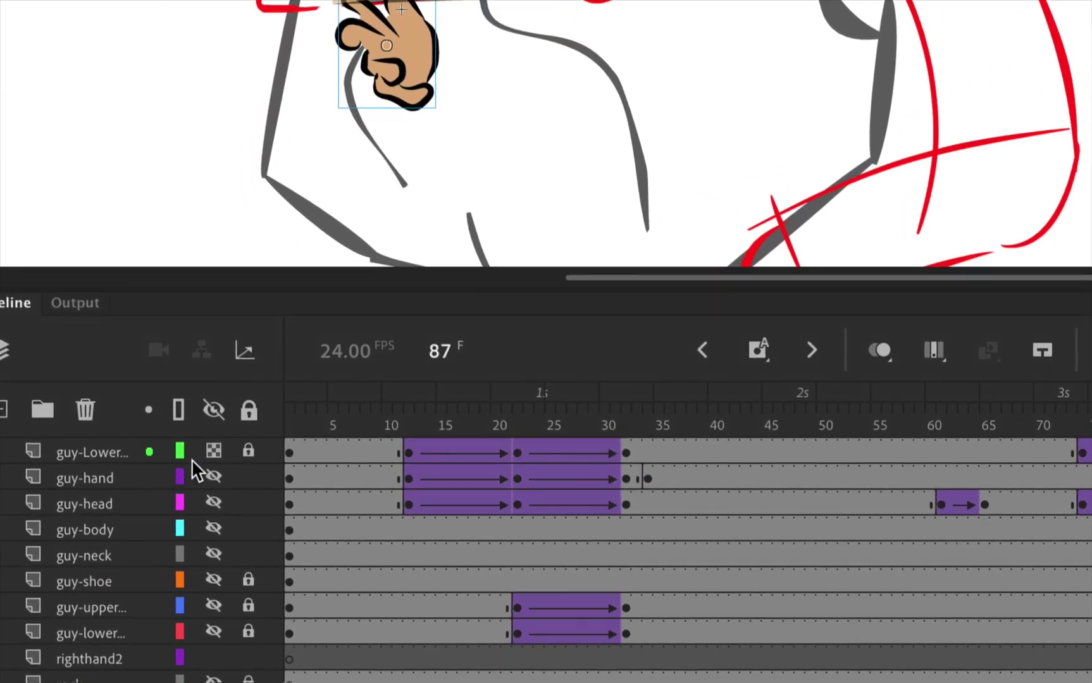
pyautogui.click(214, 451)
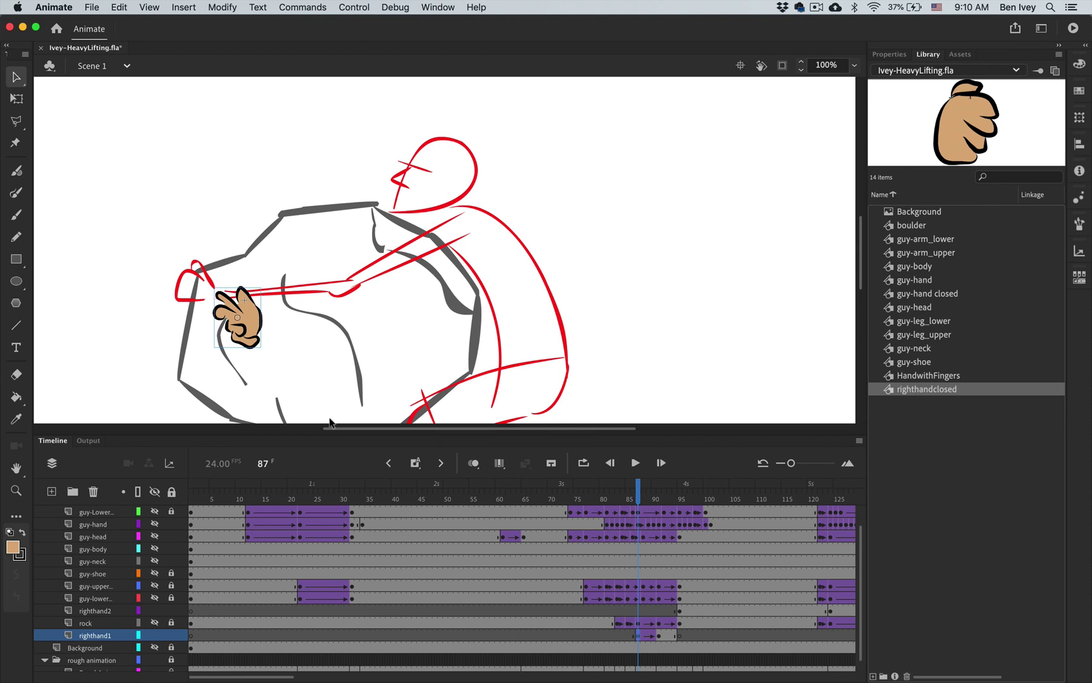
# Step: Review the open and closed right-hand keyframes on righthand1 and righthand2 between frames 88 and 124
pyautogui.click(646, 496)
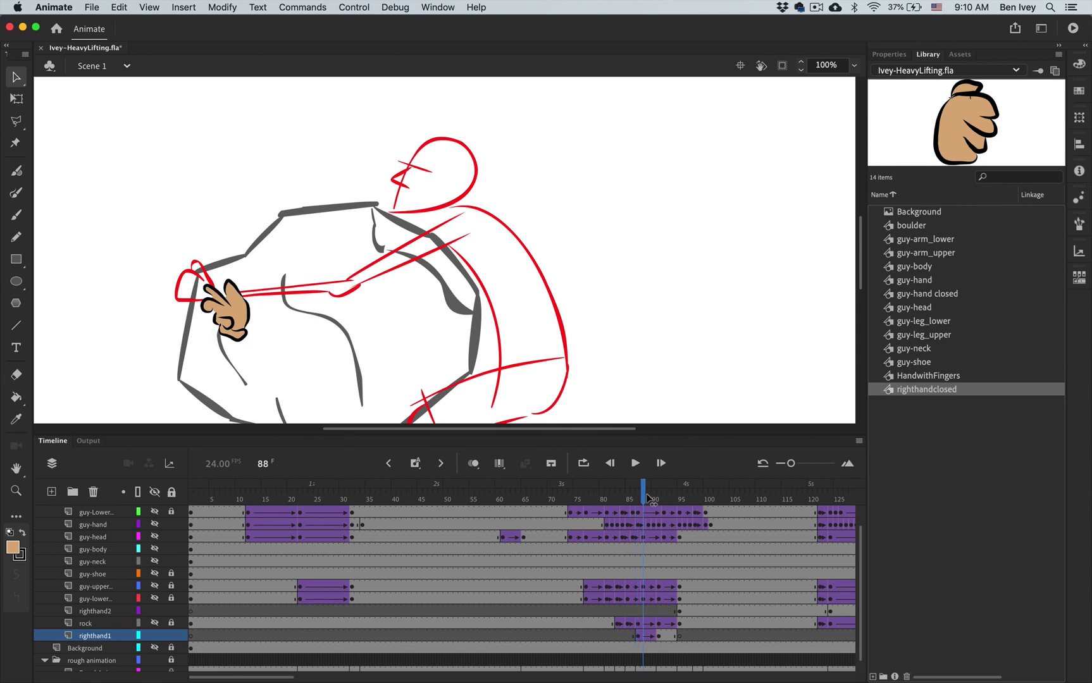
pyautogui.moveTo(646, 498); pyautogui.dragTo(662, 505)
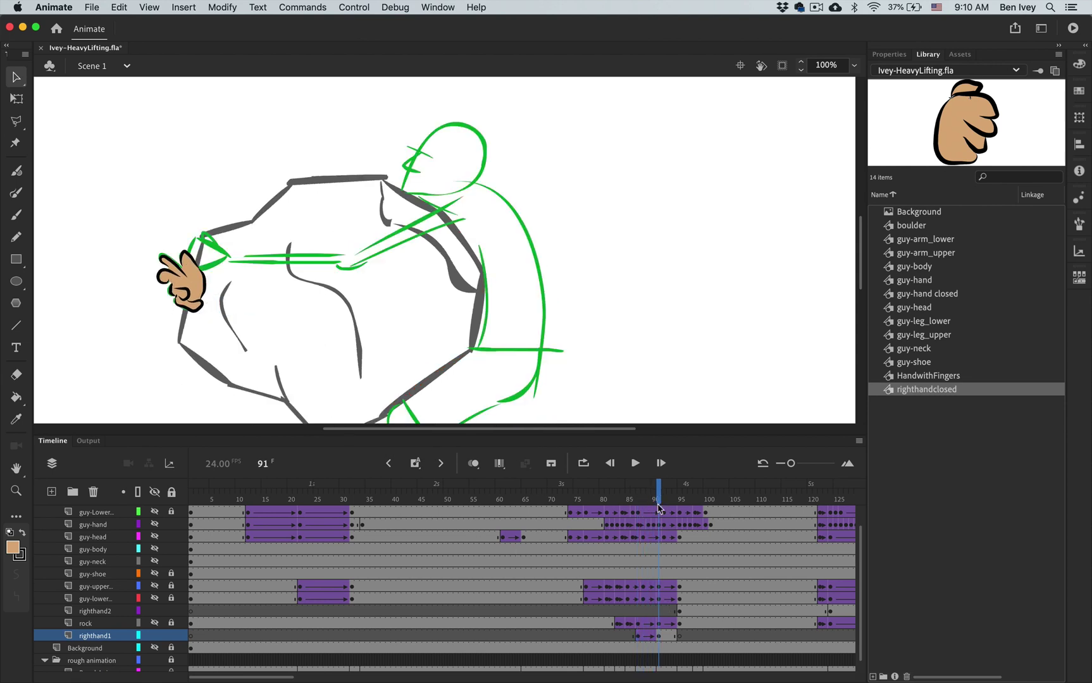
pyautogui.click(659, 635)
pyautogui.moveTo(659, 633); pyautogui.dragTo(668, 634)
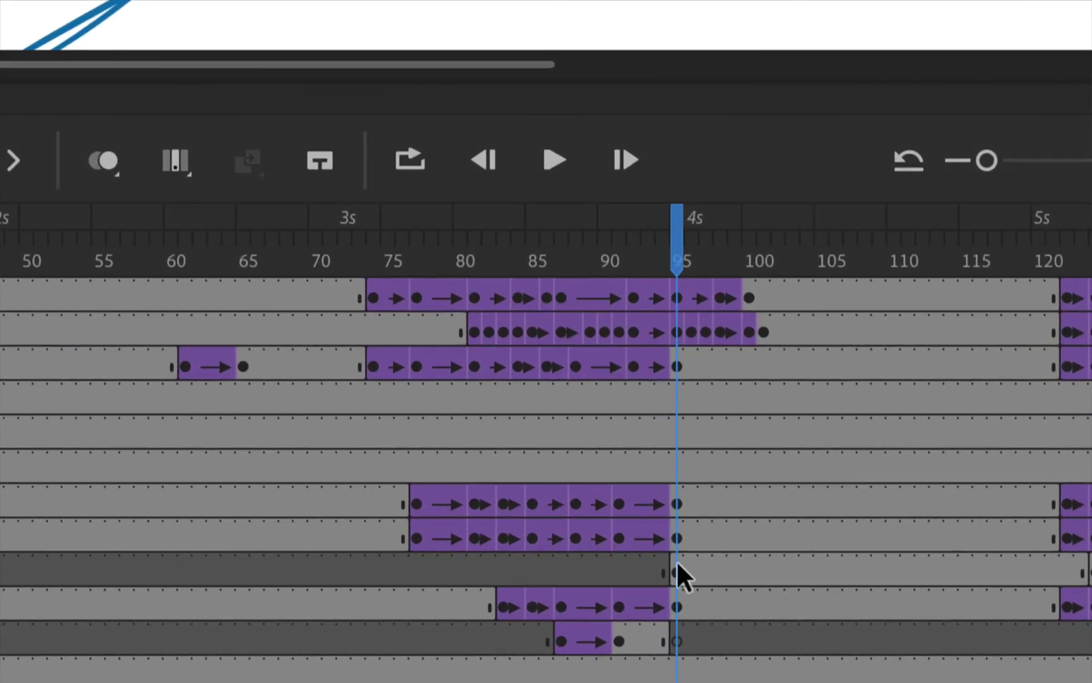
pyautogui.click(677, 564)
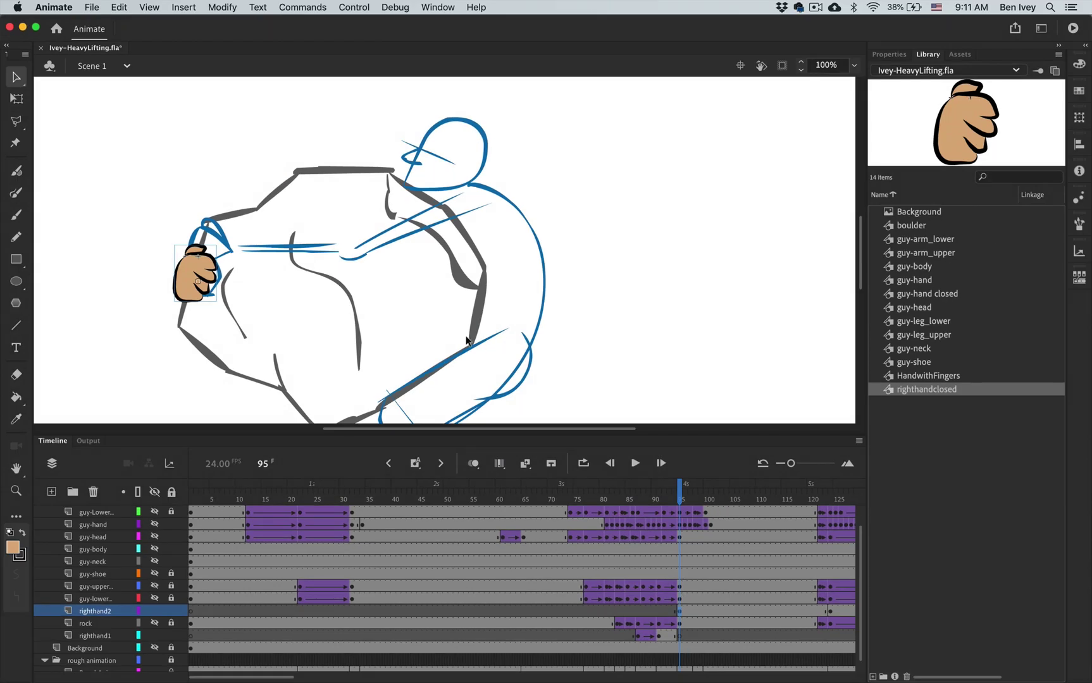
pyautogui.moveTo(681, 500); pyautogui.dragTo(834, 500)
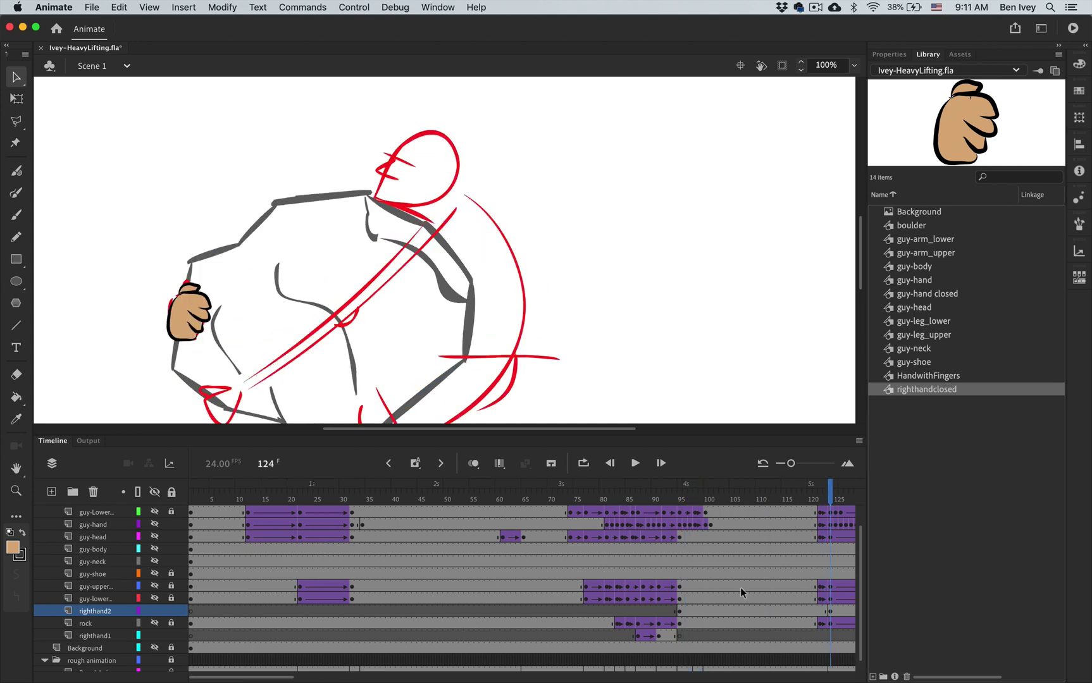
pyautogui.hscroll(5, 741, 588)
# Step: Keyframe righthand2 at frame 122 and create a classic tween from there to the frame 124 keyframe
pyautogui.moveTo(629, 495); pyautogui.dragTo(622, 492)
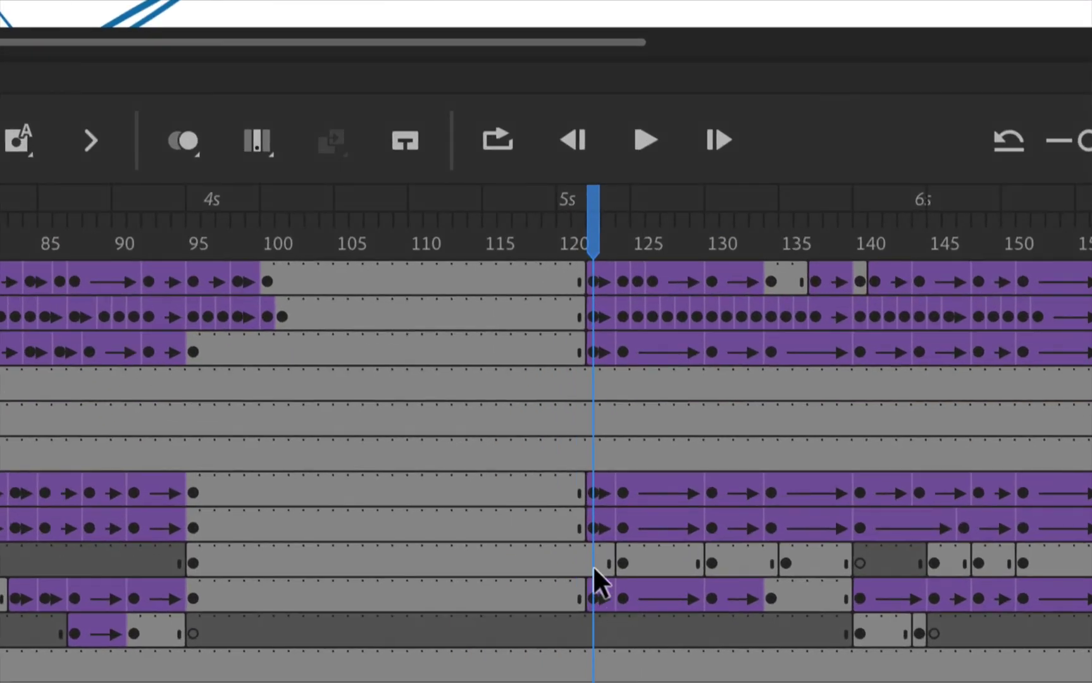
pyautogui.moveTo(595, 559); pyautogui.dragTo(592, 560)
pyautogui.rightClick(592, 560)
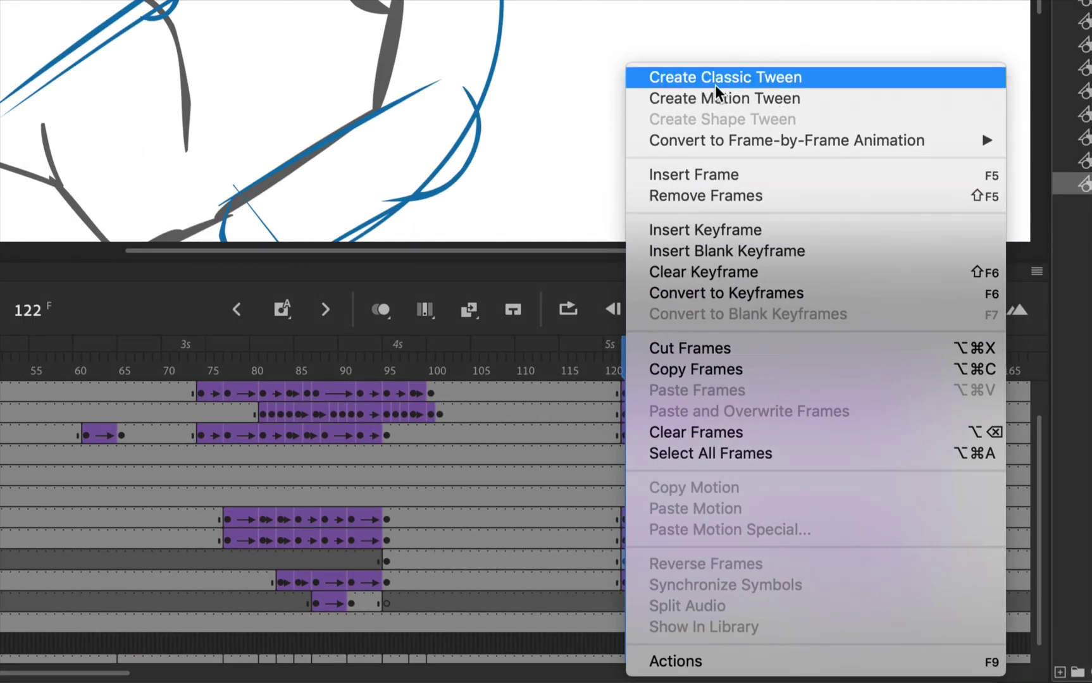
pyautogui.click(711, 75)
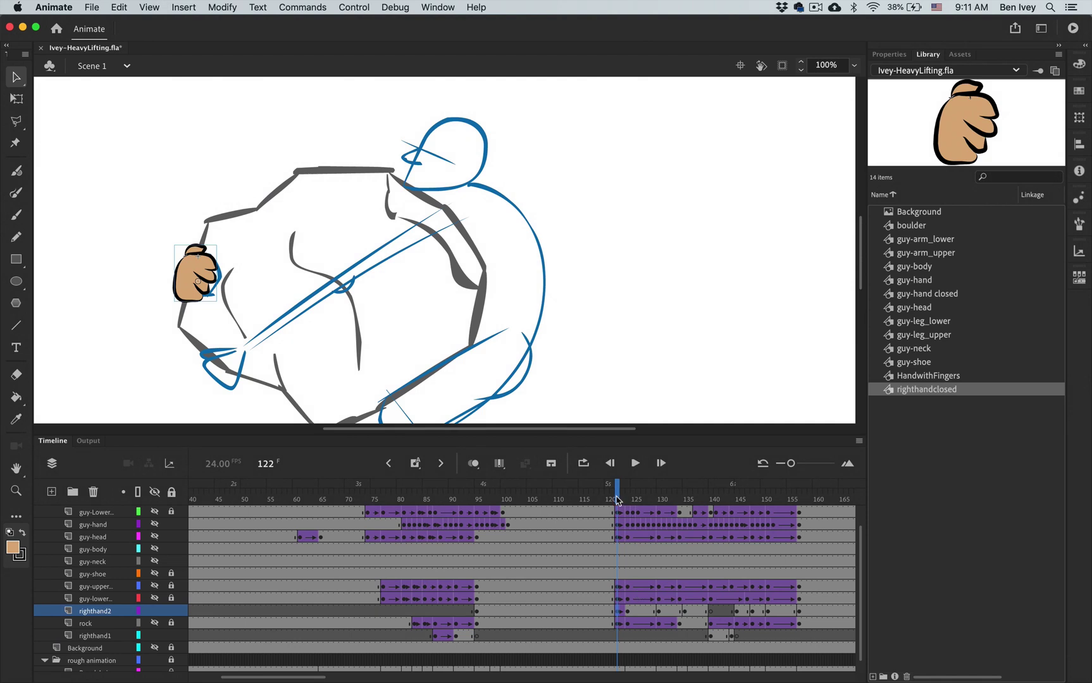
# Step: Create a classic tween on righthand2 starting at the frame 124 keyframe
pyautogui.moveTo(621, 500)
pyautogui.mouseDown()
pyautogui.moveTo(662, 495)
pyautogui.moveTo(636, 495)
pyautogui.mouseUp()
pyautogui.click(628, 614)
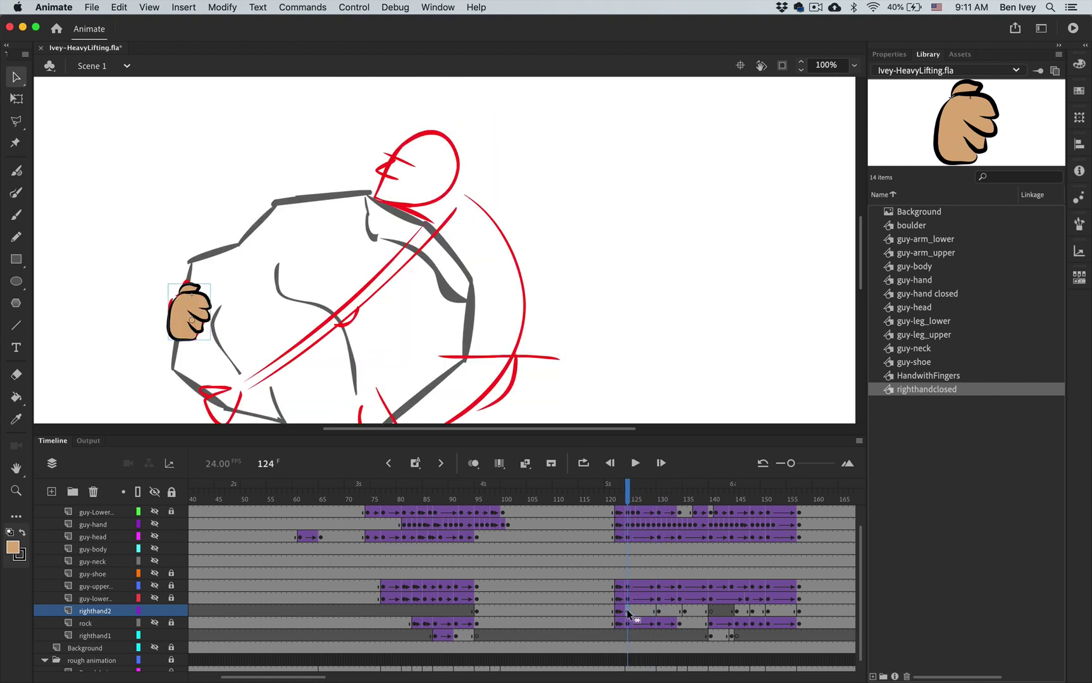
pyautogui.rightClick(628, 613)
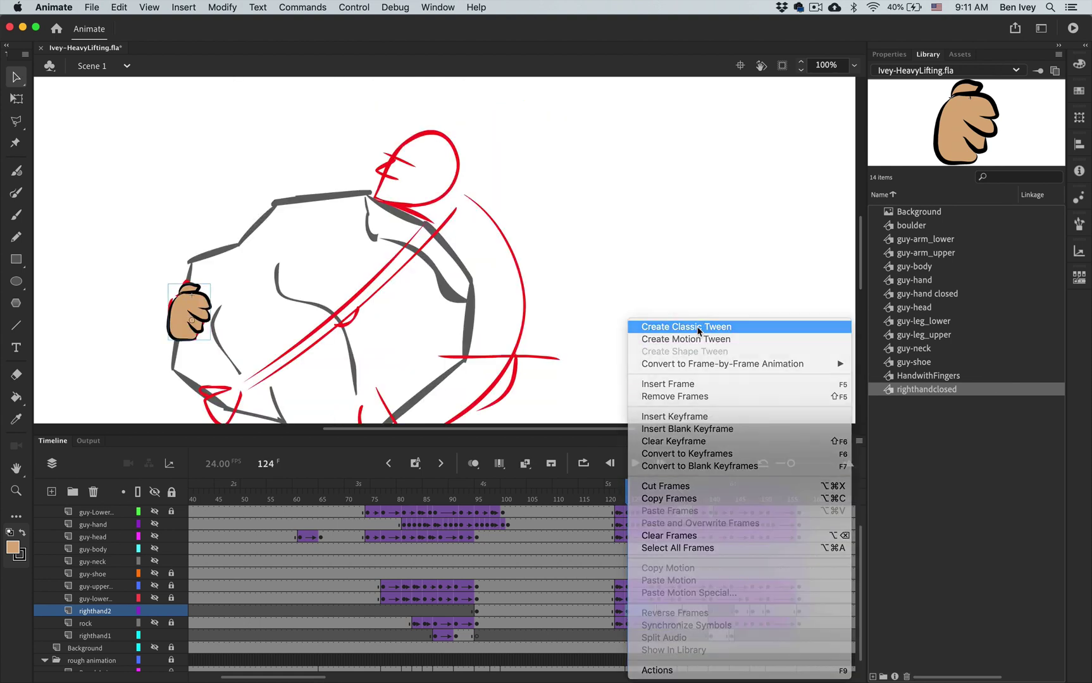
pyautogui.click(661, 322)
# Step: Show the rock layer and compare the closed hand's position against the boulder at frames 123 to 125
pyautogui.moveTo(628, 494)
pyautogui.mouseDown()
pyautogui.moveTo(651, 495)
pyautogui.moveTo(626, 503)
pyautogui.moveTo(632, 497)
pyautogui.mouseUp()
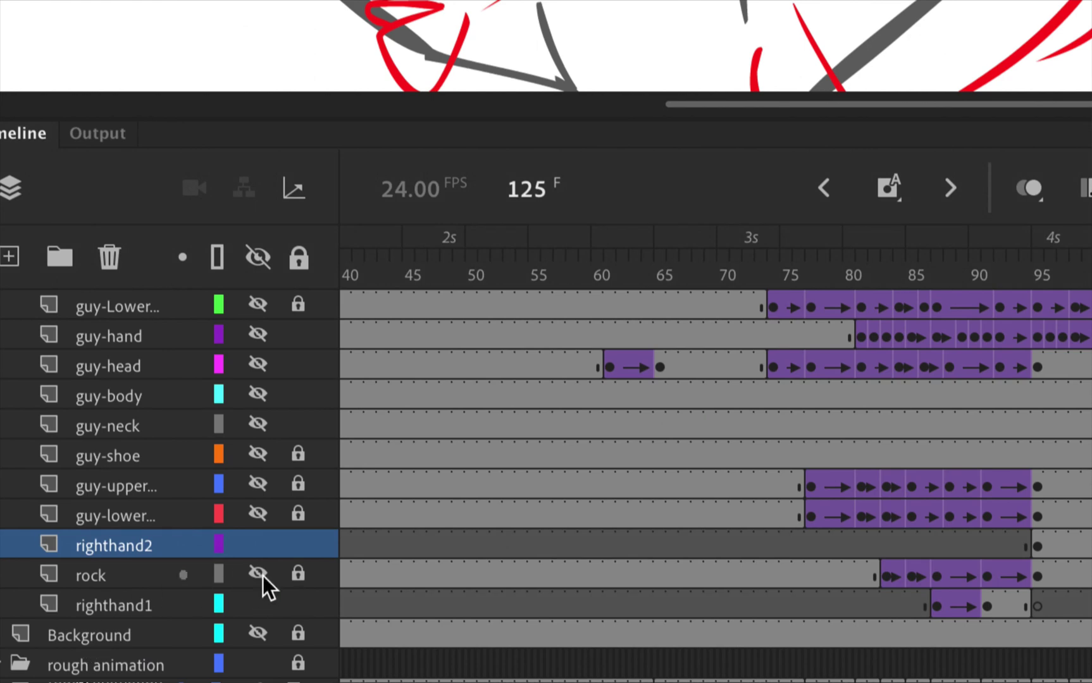
pyautogui.click(154, 622)
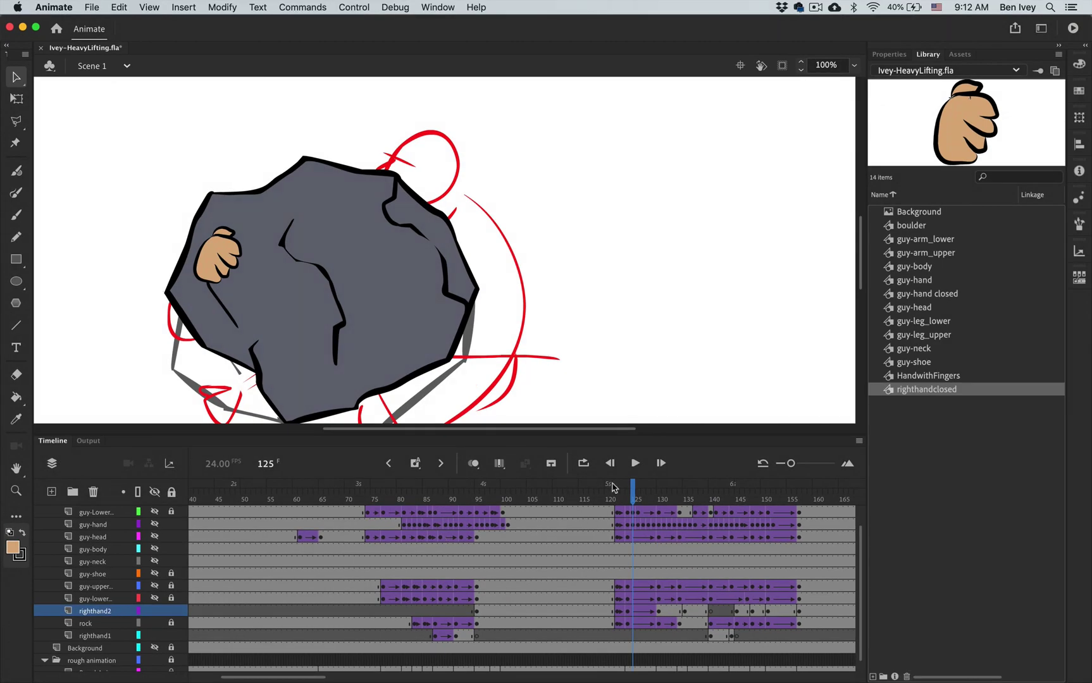
pyautogui.moveTo(636, 495)
pyautogui.mouseDown()
pyautogui.moveTo(619, 500)
pyautogui.moveTo(639, 504)
pyautogui.moveTo(624, 508)
pyautogui.mouseUp()
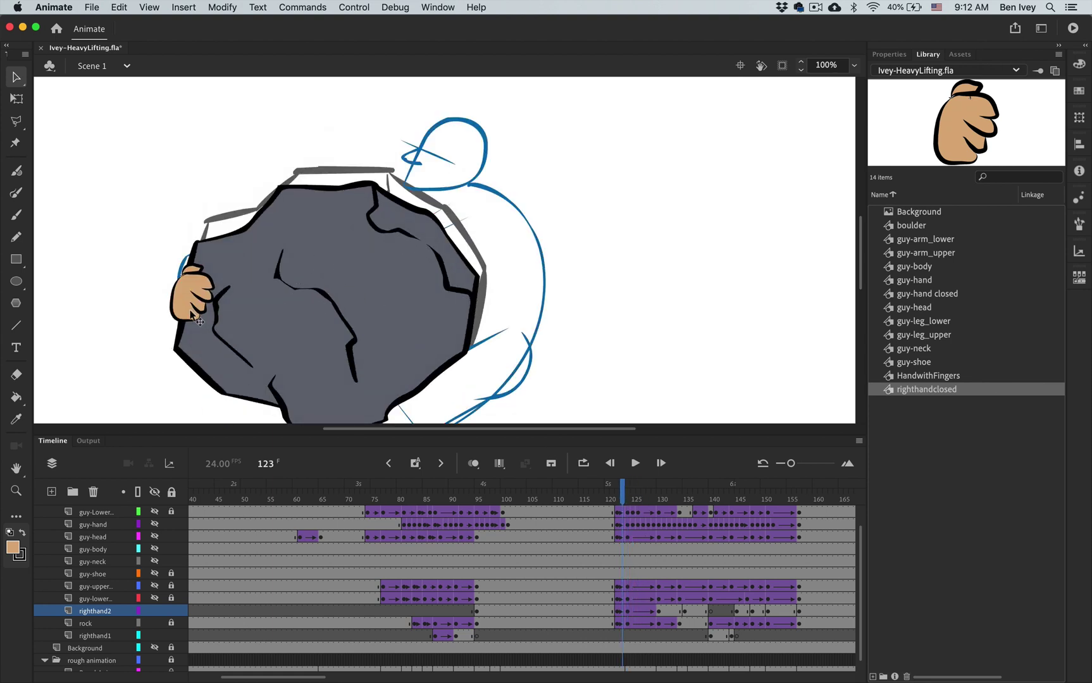
pyautogui.moveTo(626, 496)
pyautogui.mouseDown()
pyautogui.moveTo(645, 498)
pyautogui.moveTo(621, 499)
pyautogui.mouseUp()
pyautogui.press('super+shift+2')
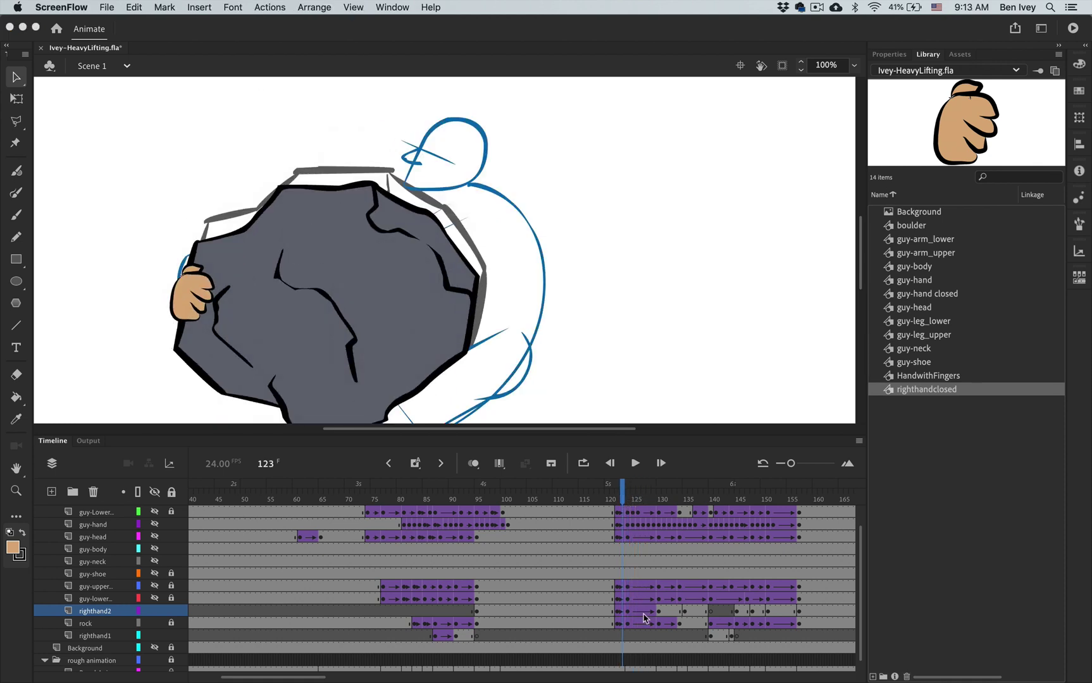
# Step: Keyframe the closed hand on righthand2 at frame 125, moving it up and left to grip the boulder's left edge
pyautogui.click(629, 610)
pyautogui.click(630, 610)
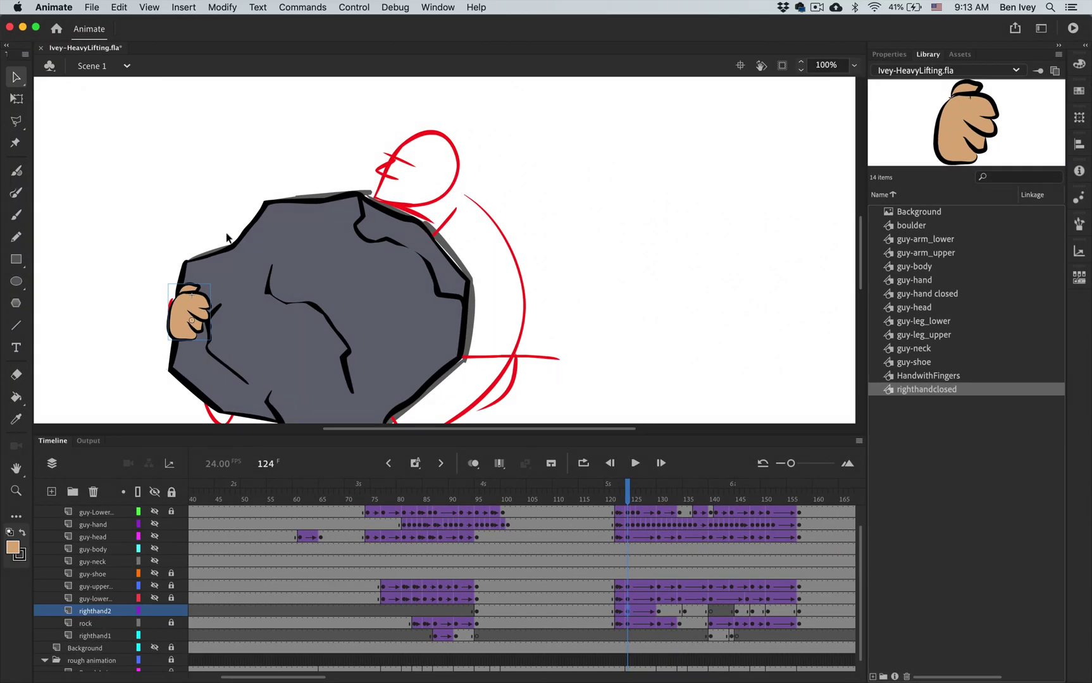
pyautogui.press('super+equal')
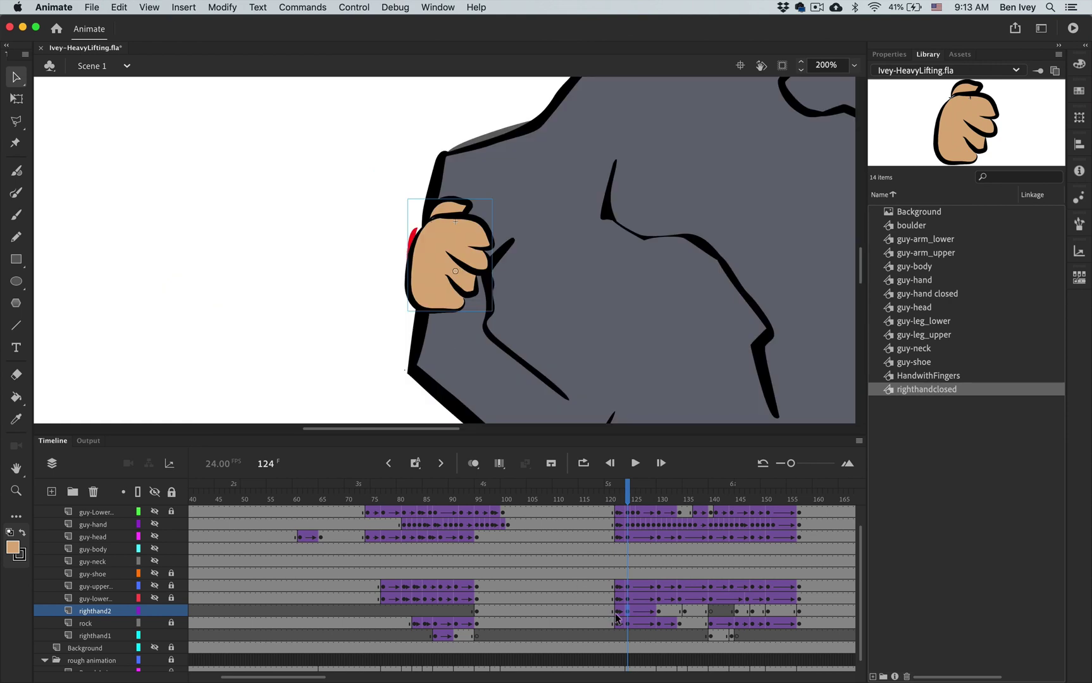
pyautogui.press('.')
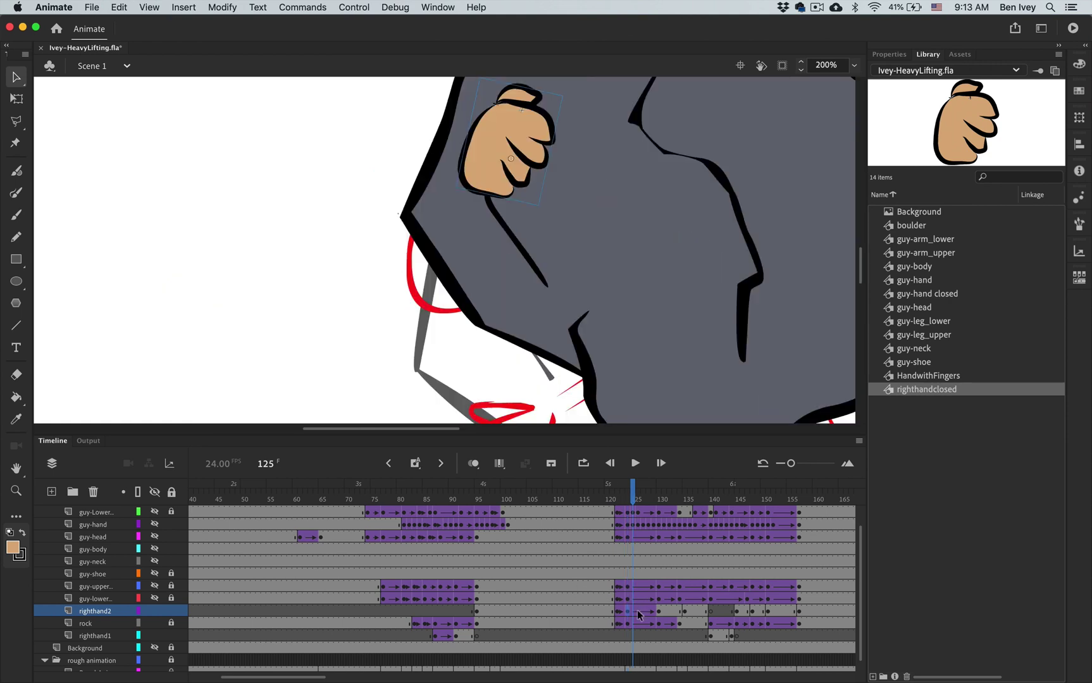
pyautogui.press('.')
pyautogui.press(',')
pyautogui.scroll(2, 566, 213)
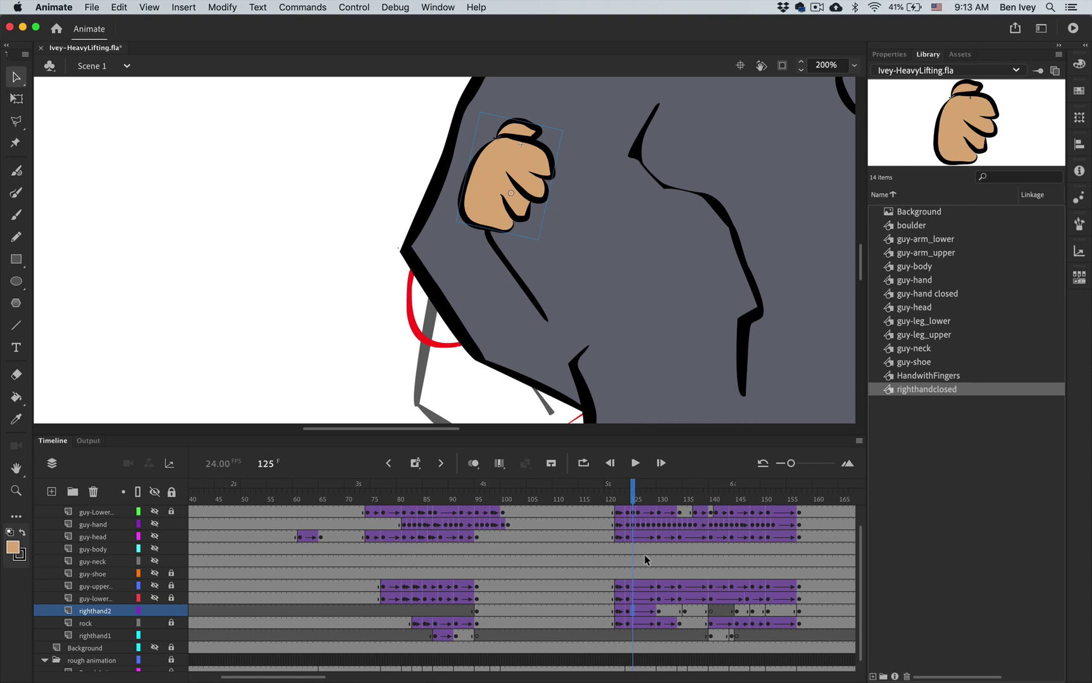
pyautogui.scroll(4, 512, 214)
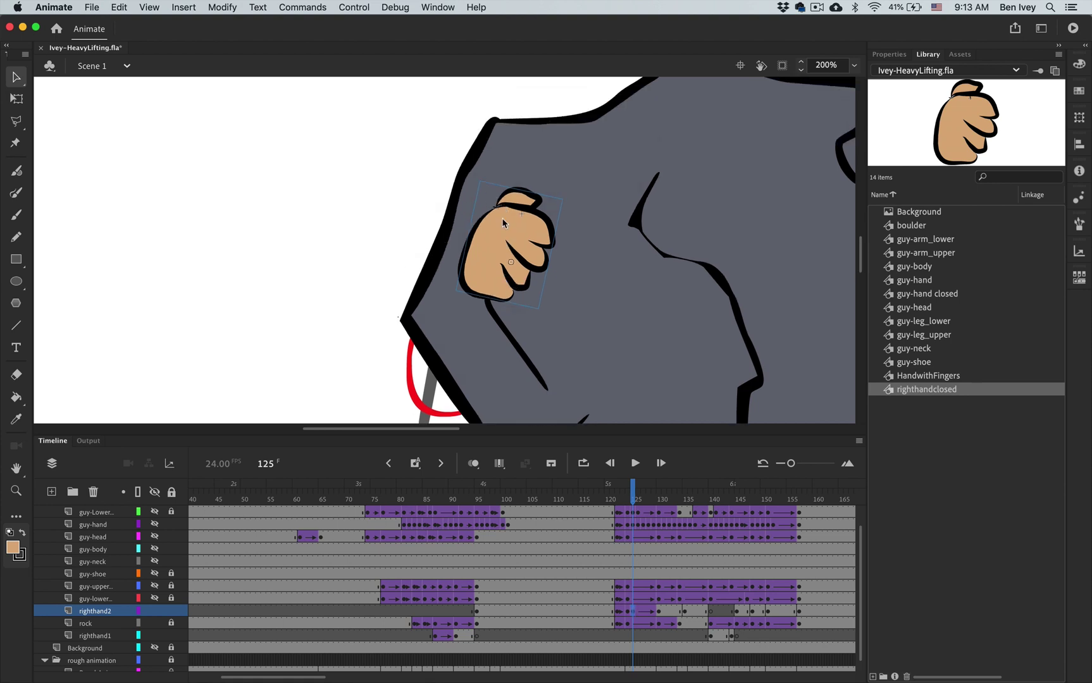
pyautogui.moveTo(496, 264); pyautogui.dragTo(445, 230)
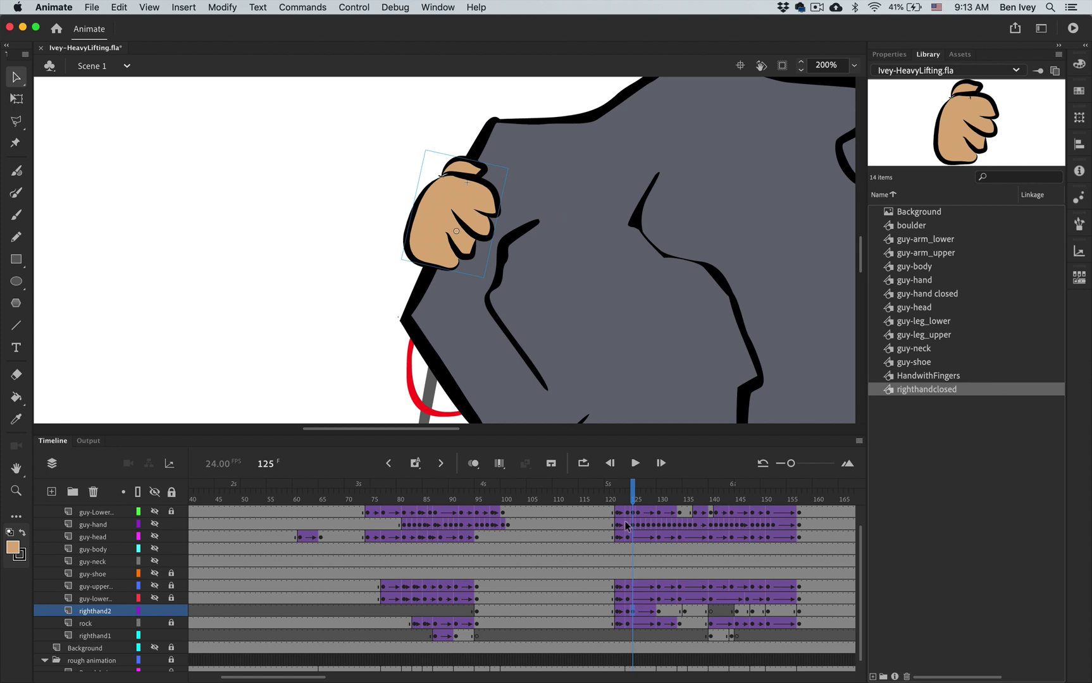
# Step: Keyframe the closed hand on righthand2 at frame 126 and move it outward over the boulder's upper-left edge
pyautogui.press('.')
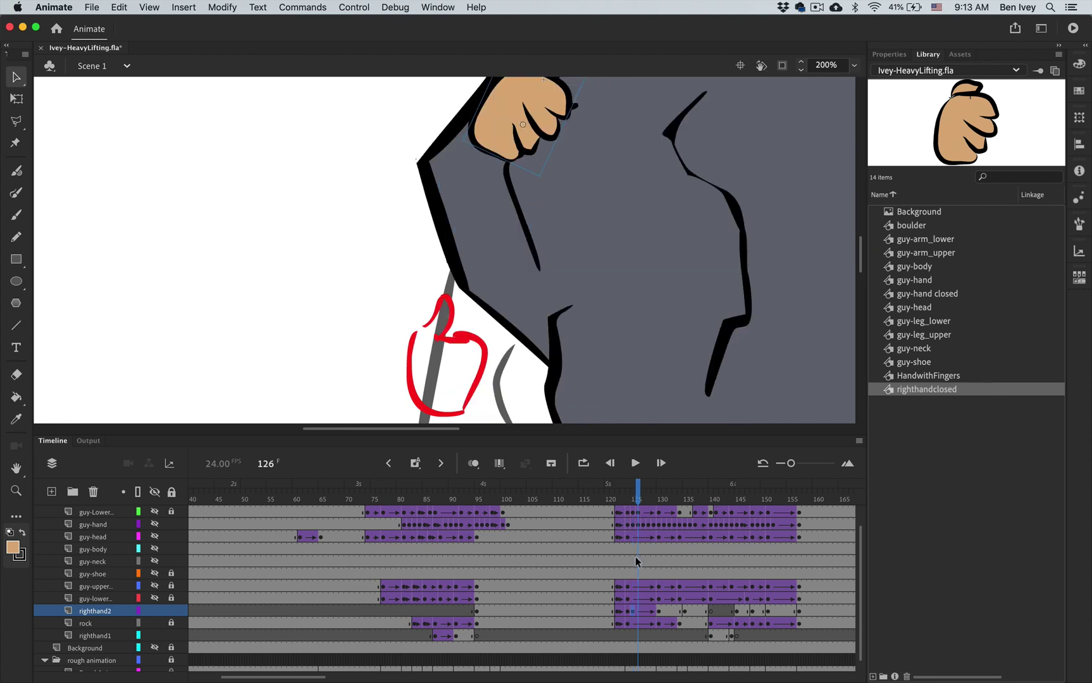
pyautogui.press('F6')
pyautogui.scroll(5, 636, 343)
pyautogui.hscroll(3, 635, 342)
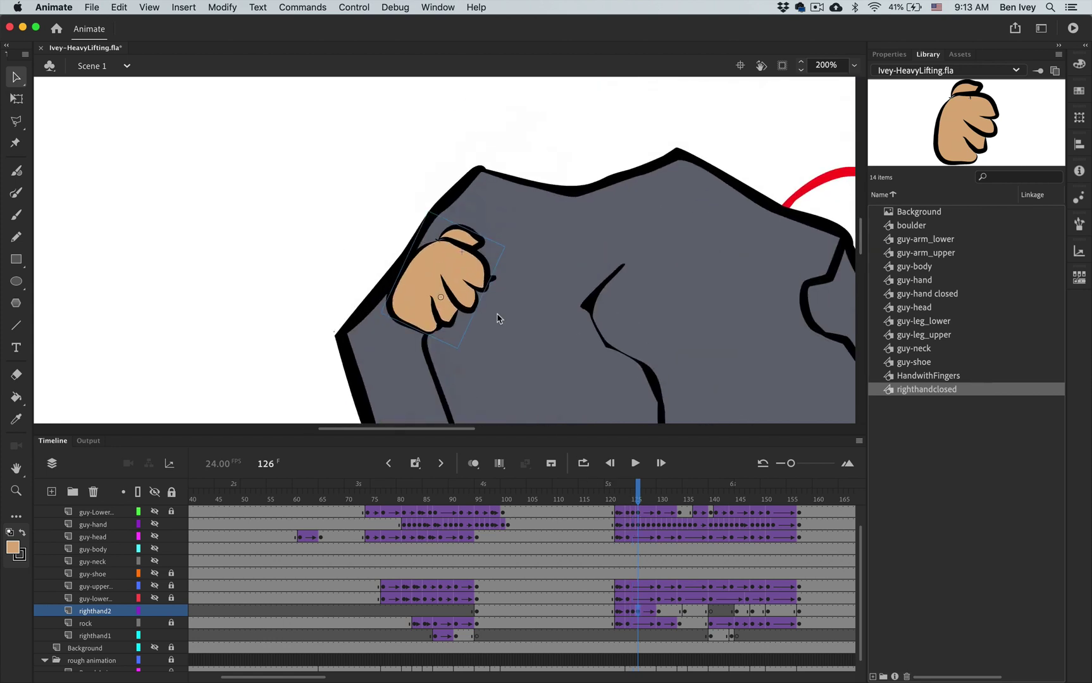
pyautogui.moveTo(405, 301); pyautogui.dragTo(376, 271)
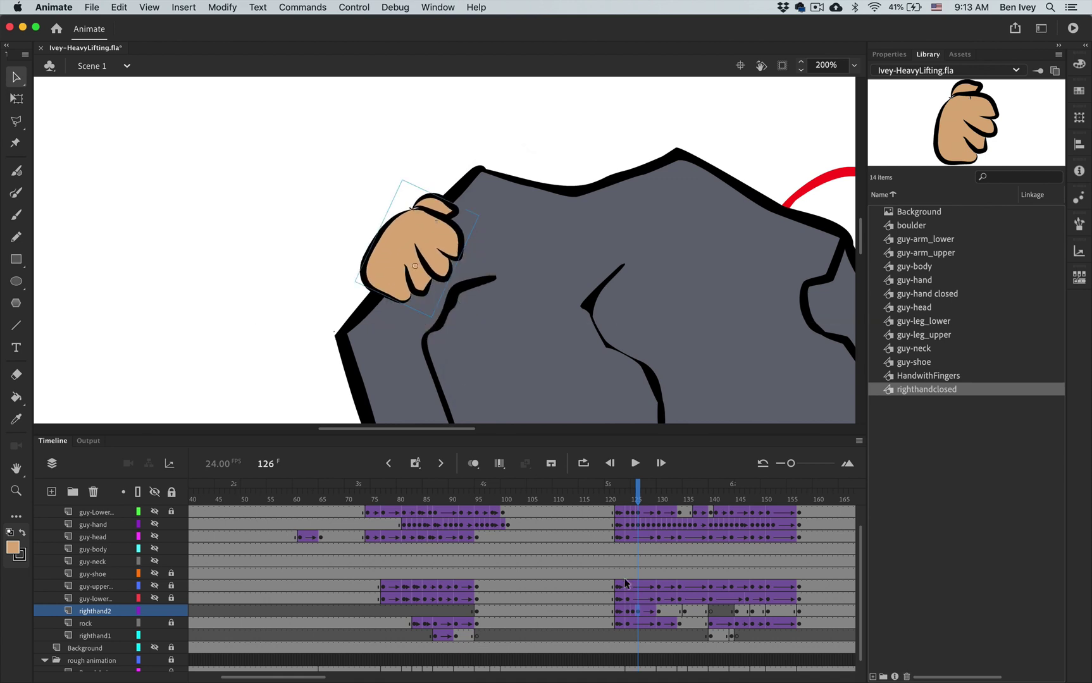
# Step: Keyframe the closed hand on righthand2 at frame 127, shifting it up so it overlaps the boulder's sloping upper-left edge
pyautogui.press('.')
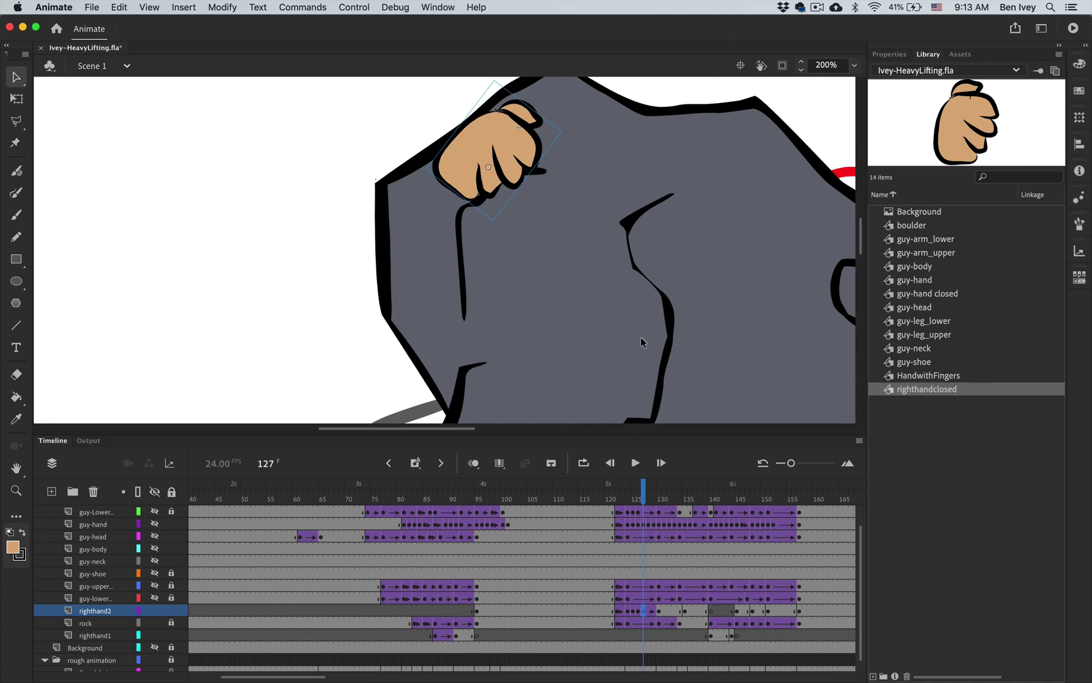
pyautogui.scroll(5, 640, 338)
pyautogui.moveTo(471, 306); pyautogui.dragTo(455, 273)
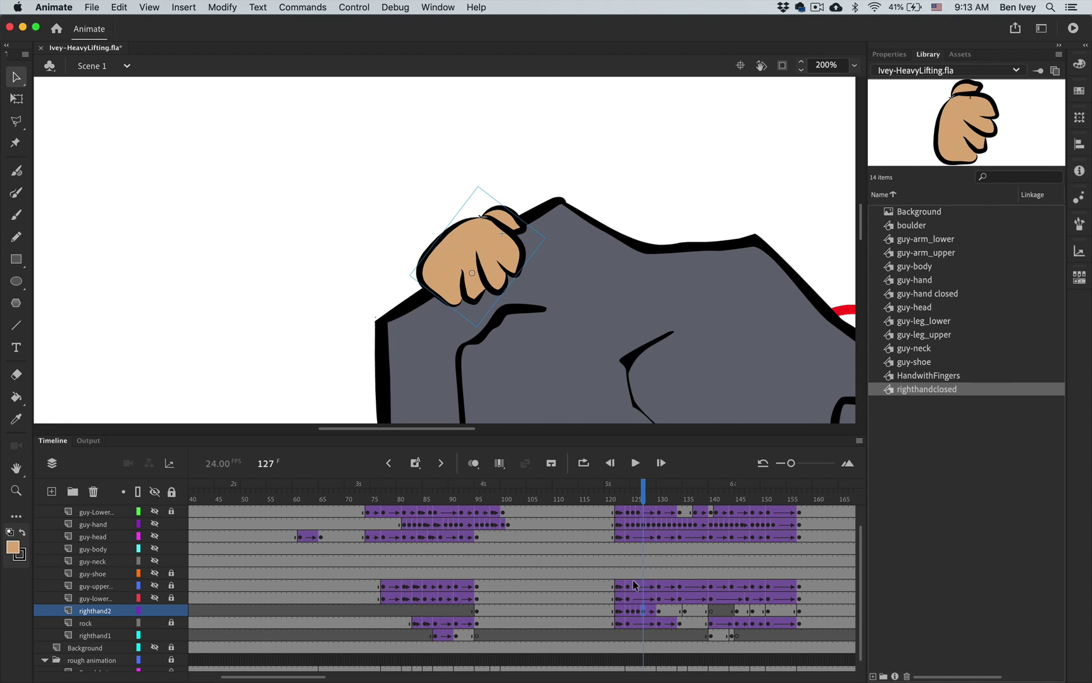
# Step: Keyframe the closed hand on righthand2 at frame 128 and raise it to wrap over the boulder's top-left edge
pyautogui.press('.')
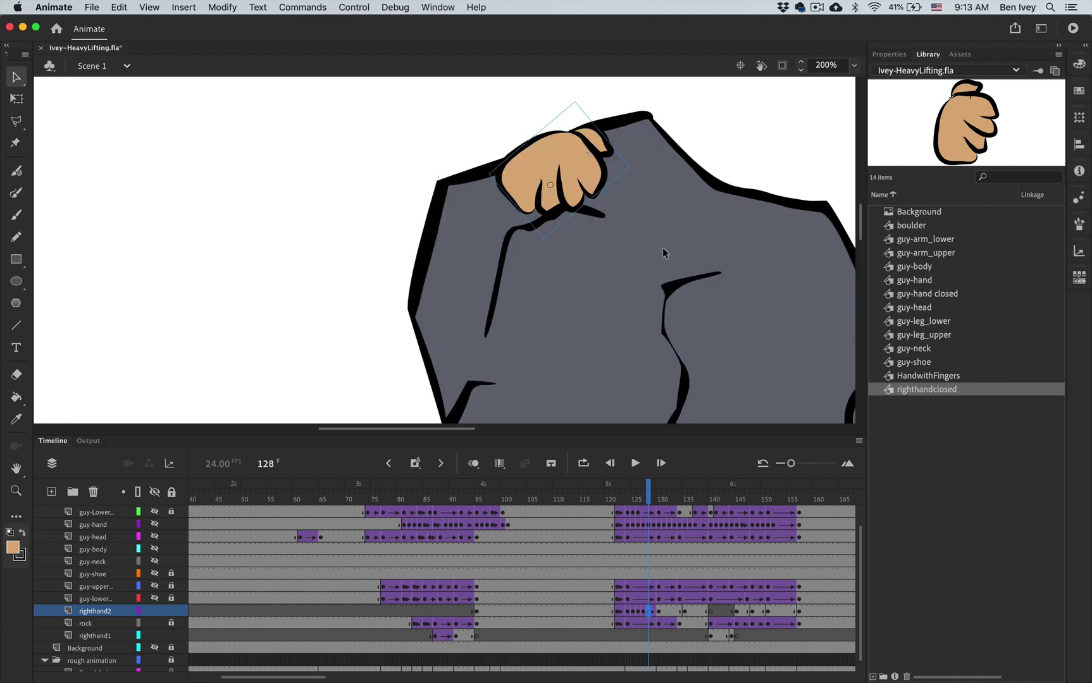
pyautogui.scroll(3, 678, 194)
pyautogui.hscroll(3, 678, 194)
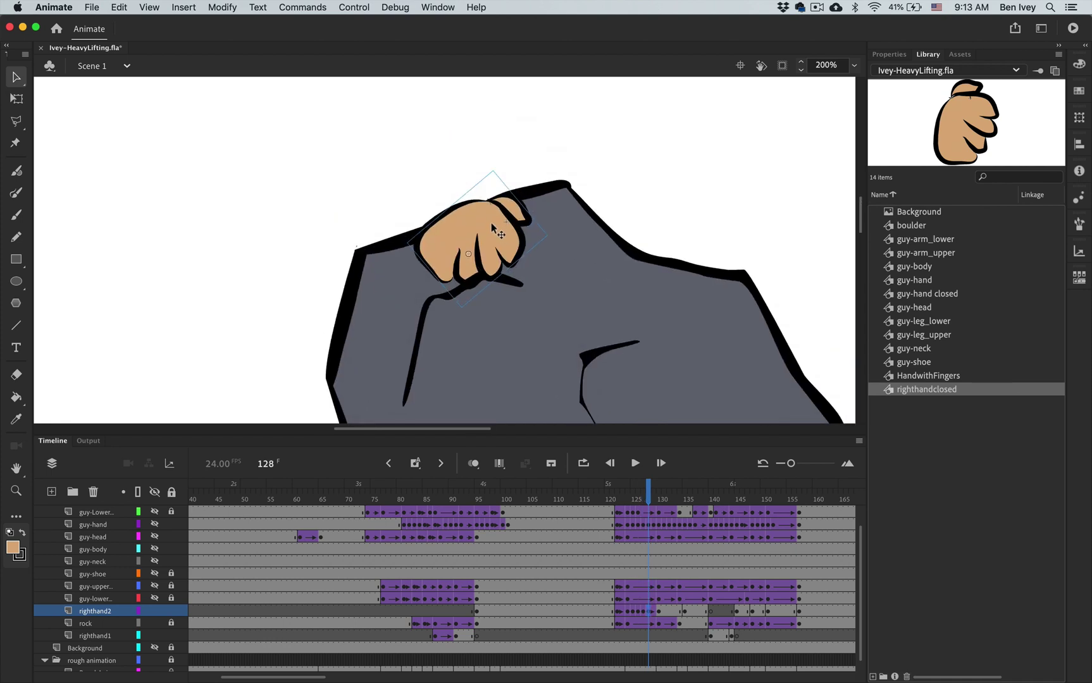
pyautogui.moveTo(496, 231); pyautogui.dragTo(483, 211)
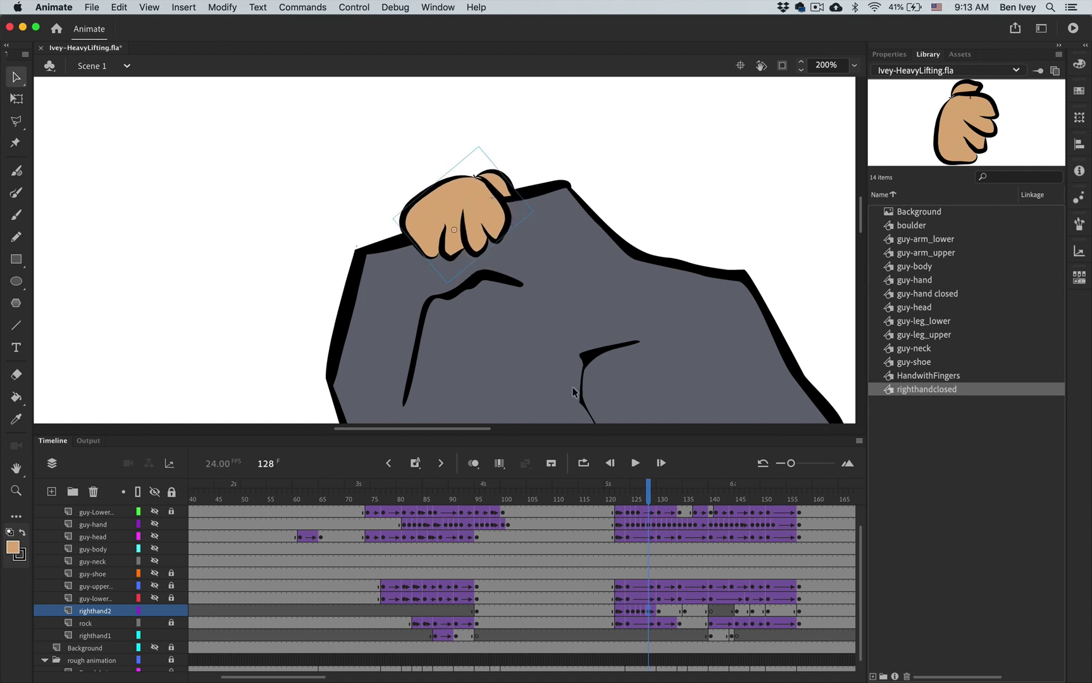
# Step: Keyframe the closed hand on righthand2 at frame 129, raising it slightly over the boulder's flat top edge
pyautogui.press('.')
pyautogui.scroll(3, 598, 183)
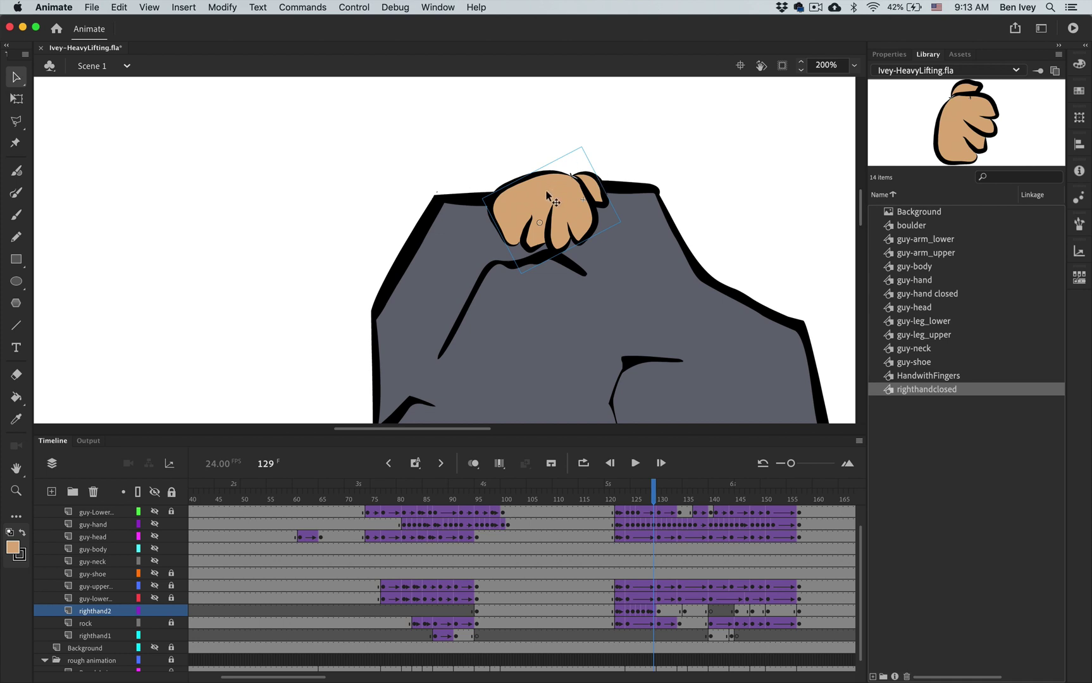
pyautogui.moveTo(543, 198); pyautogui.dragTo(542, 185)
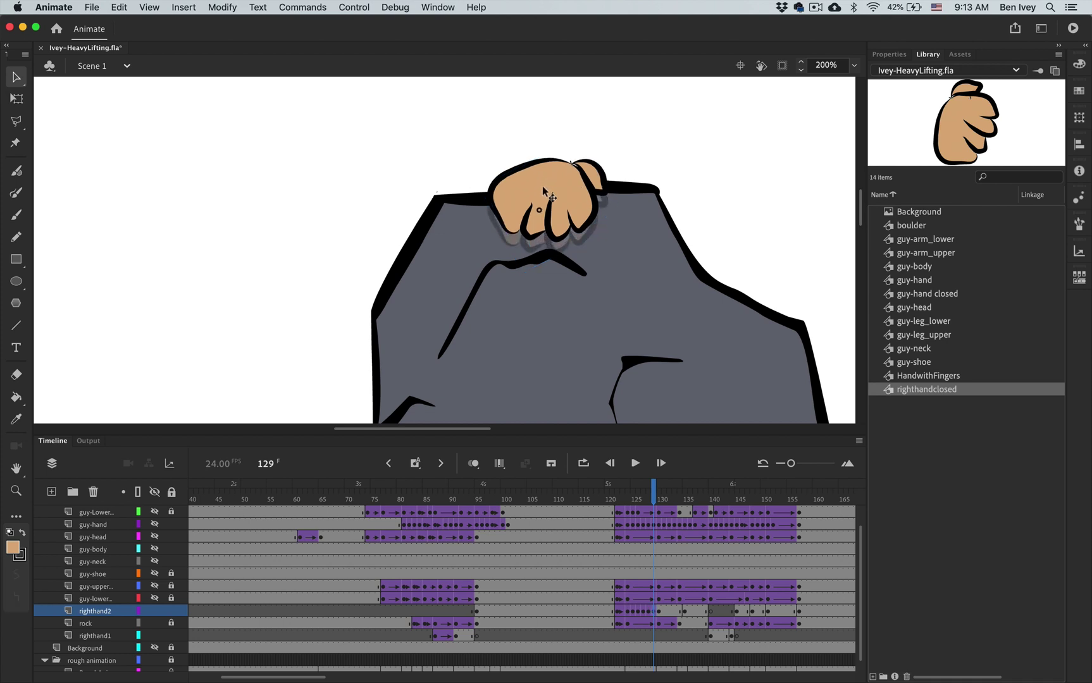
# Step: Create a classic tween on righthand2 from the closed-hand keyframe at frame 130 to the one at frame 135
pyautogui.click(658, 611)
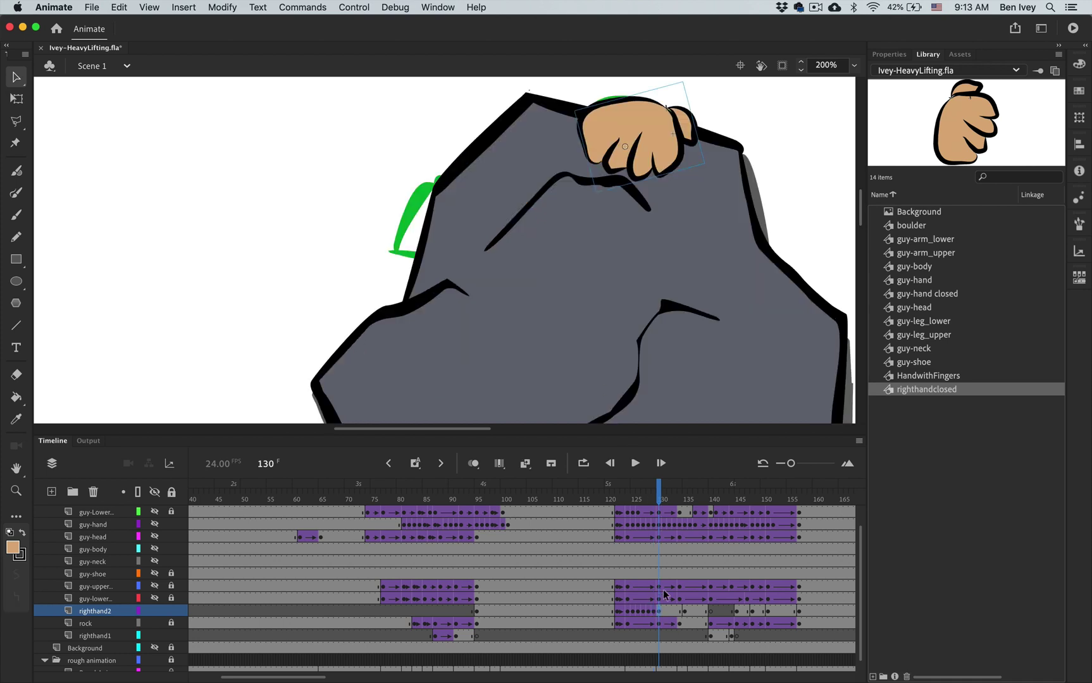
pyautogui.press('.')
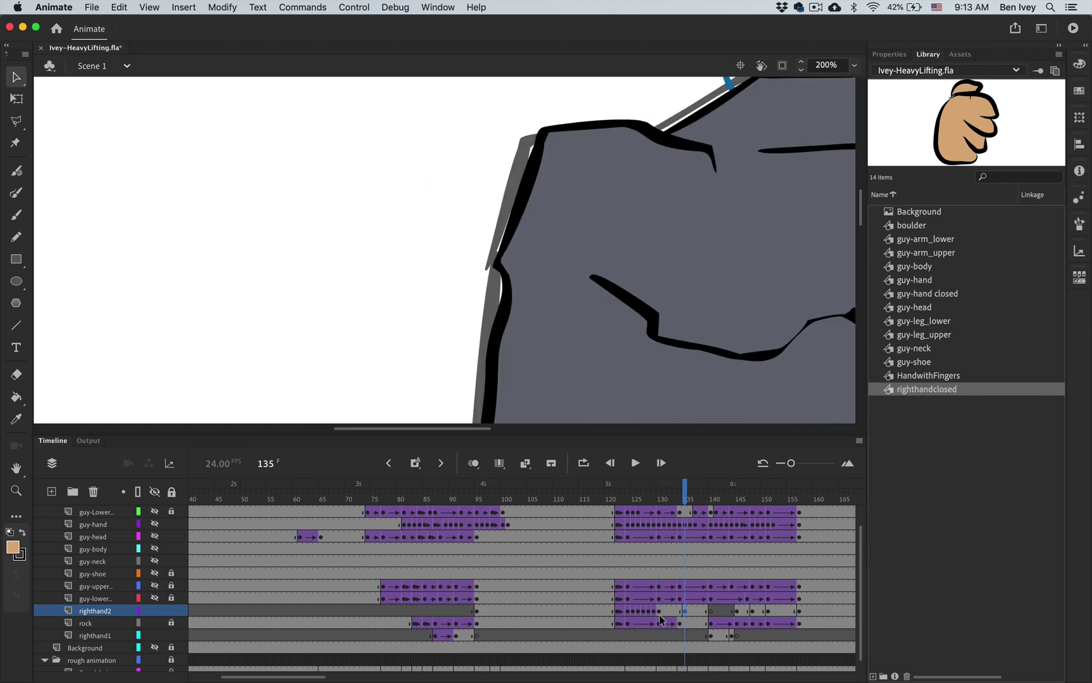
pyautogui.press(',')
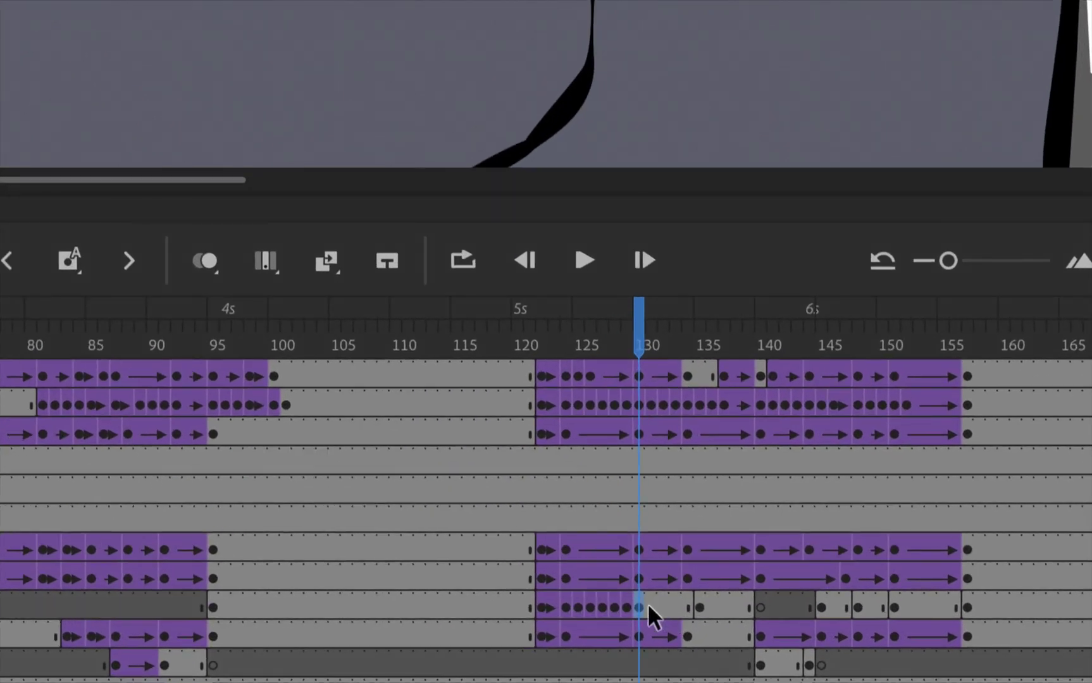
pyautogui.rightClick(639, 605)
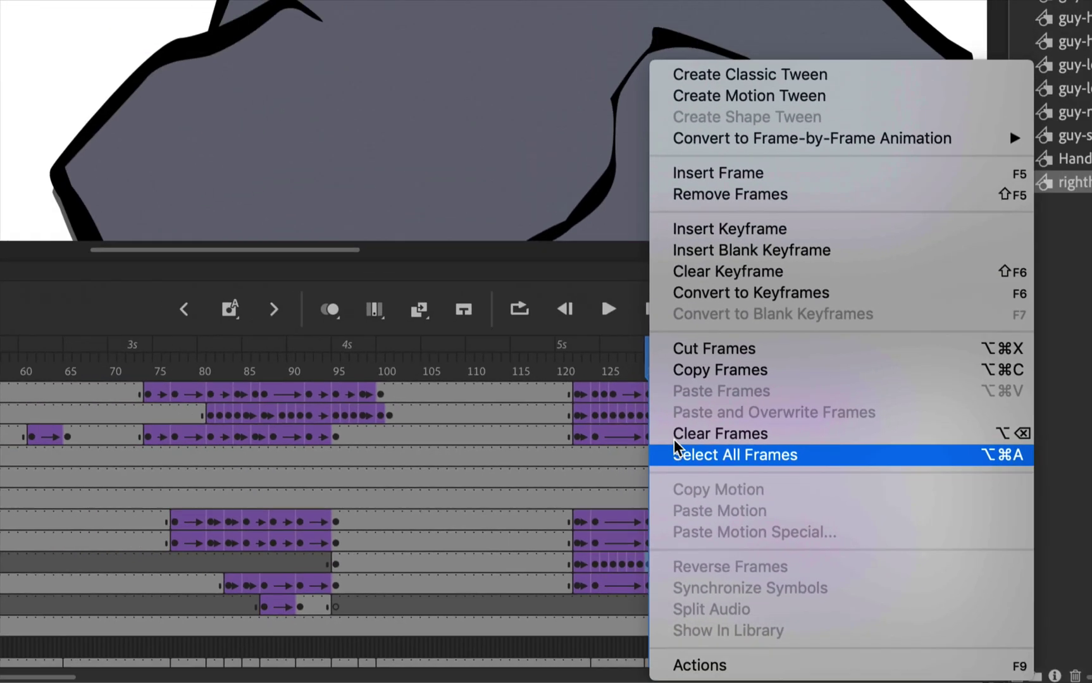
pyautogui.click(740, 94)
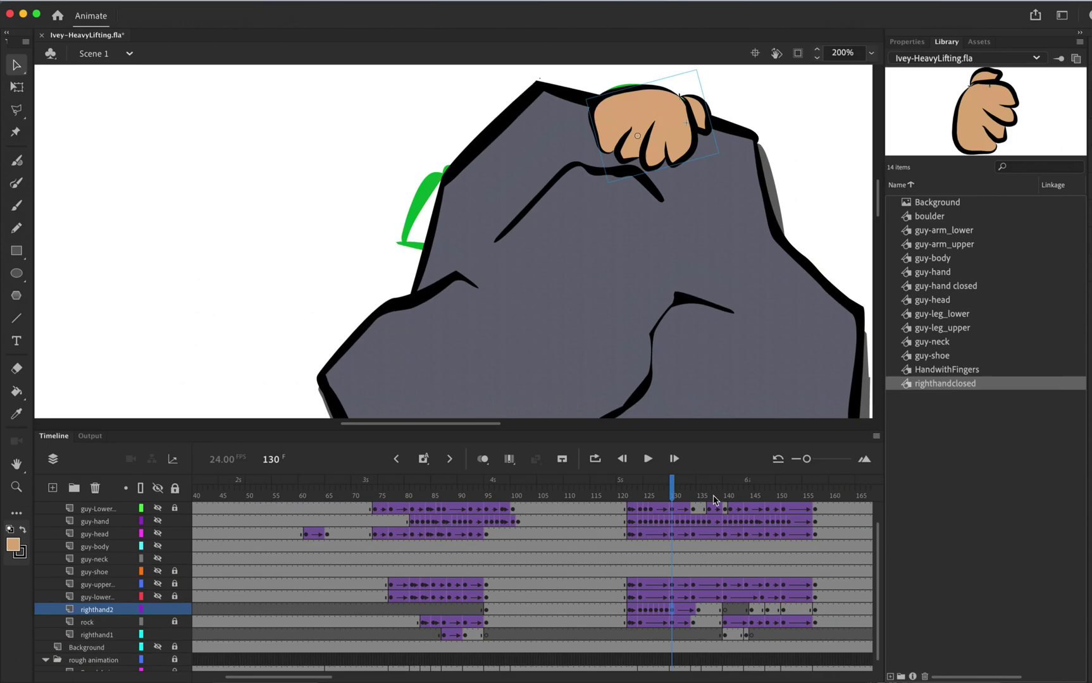
# Step: Keyframe the closed hand at frames 131 and 132, moving it up and right, then right, to grip the boulder's upper-right slope
pyautogui.press('super+1')
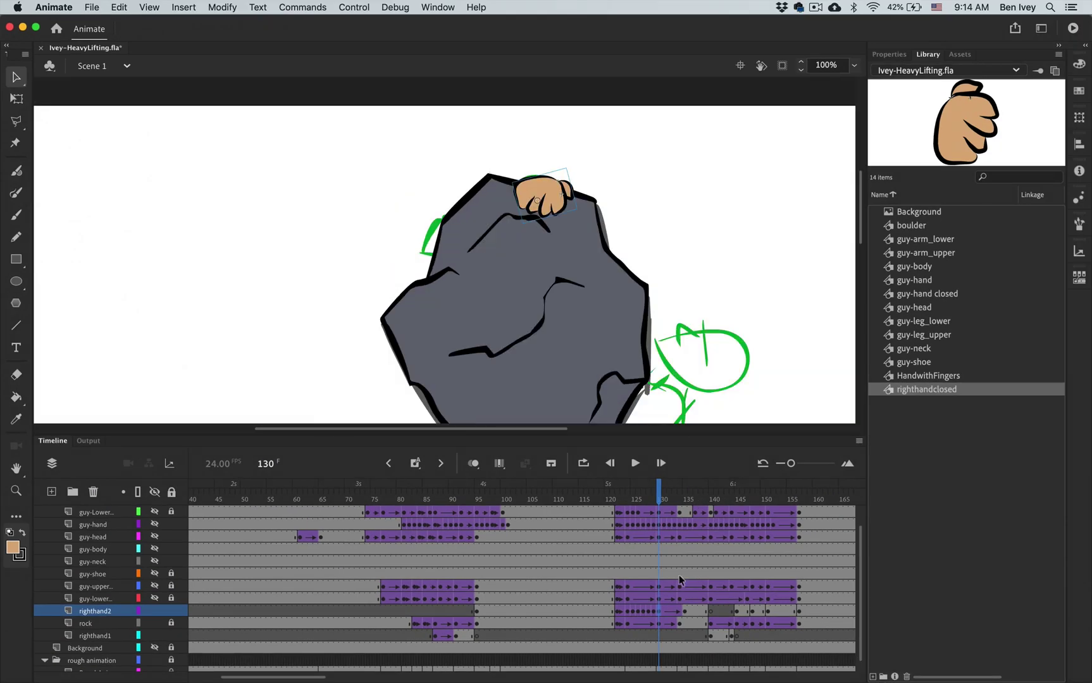
pyautogui.moveTo(659, 487)
pyautogui.mouseDown()
pyautogui.moveTo(684, 492)
pyautogui.moveTo(662, 498)
pyautogui.mouseUp()
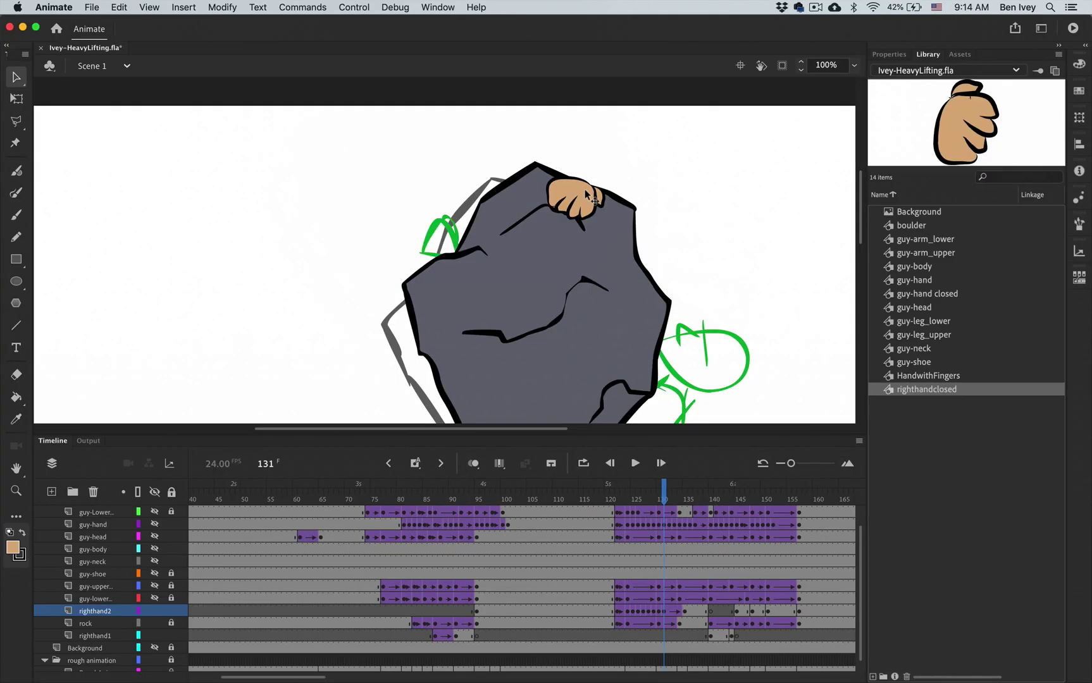
pyautogui.click(581, 198)
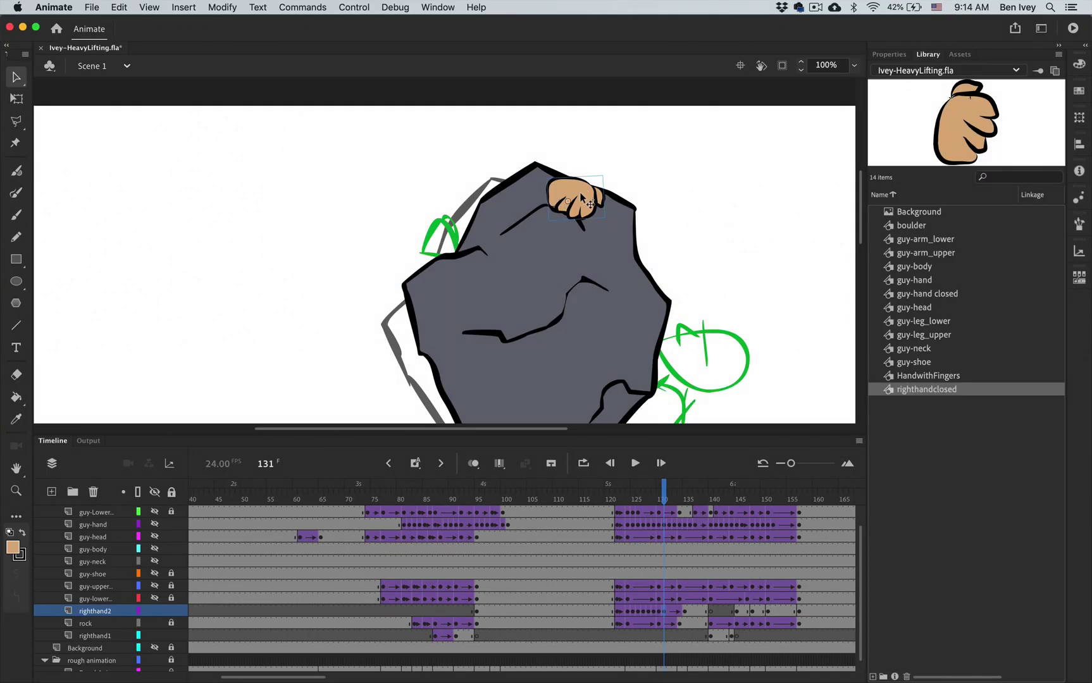
pyautogui.moveTo(581, 198); pyautogui.dragTo(595, 182)
pyautogui.press('.')
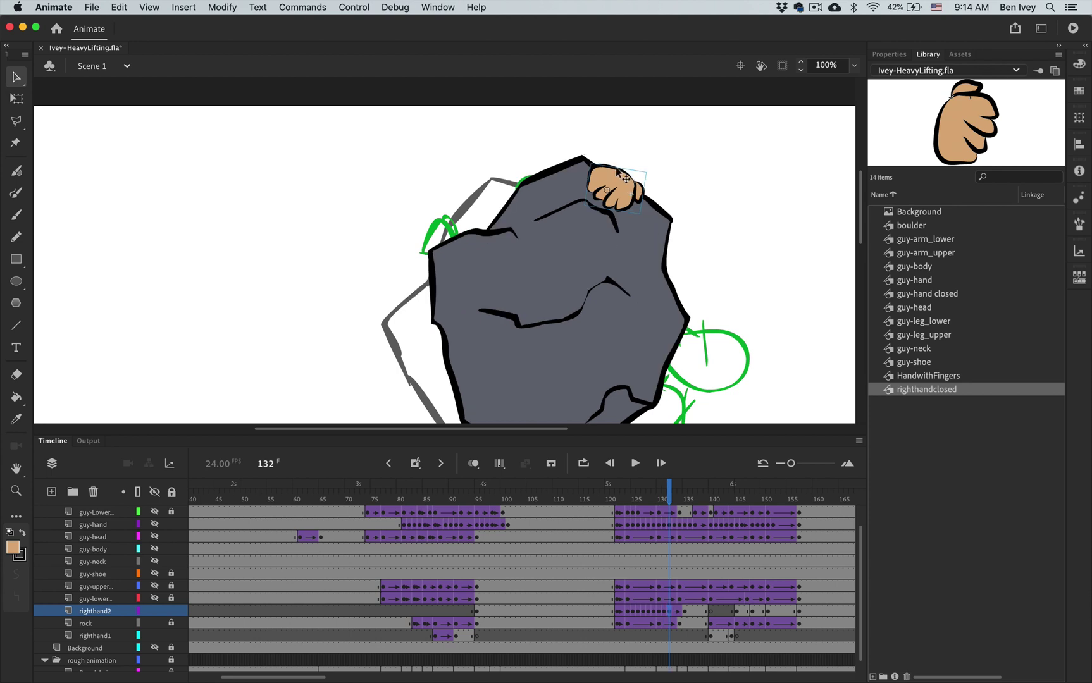
pyautogui.moveTo(615, 168); pyautogui.dragTo(630, 168)
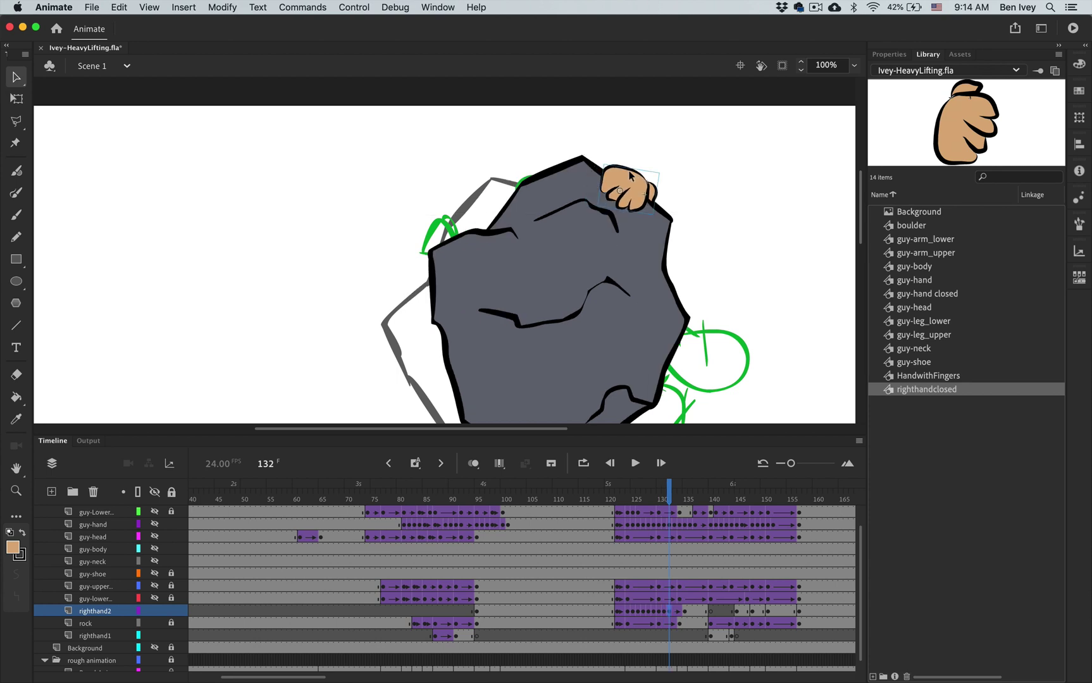
# Step: Keyframe the closed hand at frames 133 and 134, shifting it right each time to wrap over the boulder's upper-right edge
pyautogui.press('.')
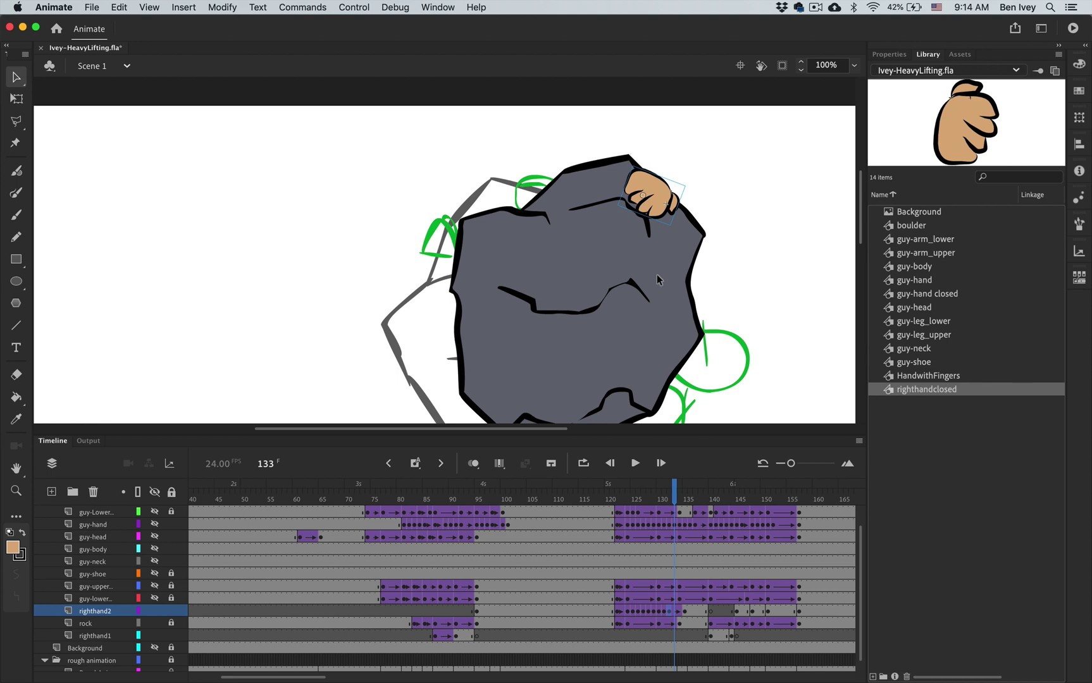
pyautogui.moveTo(652, 195); pyautogui.dragTo(674, 194)
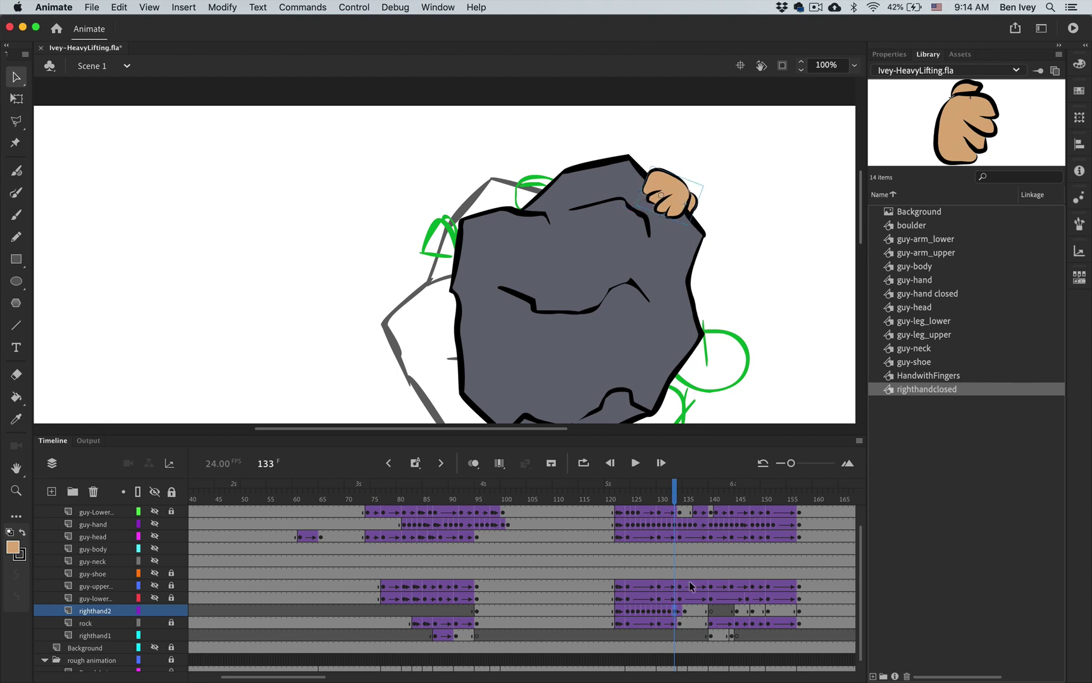
pyautogui.press('.')
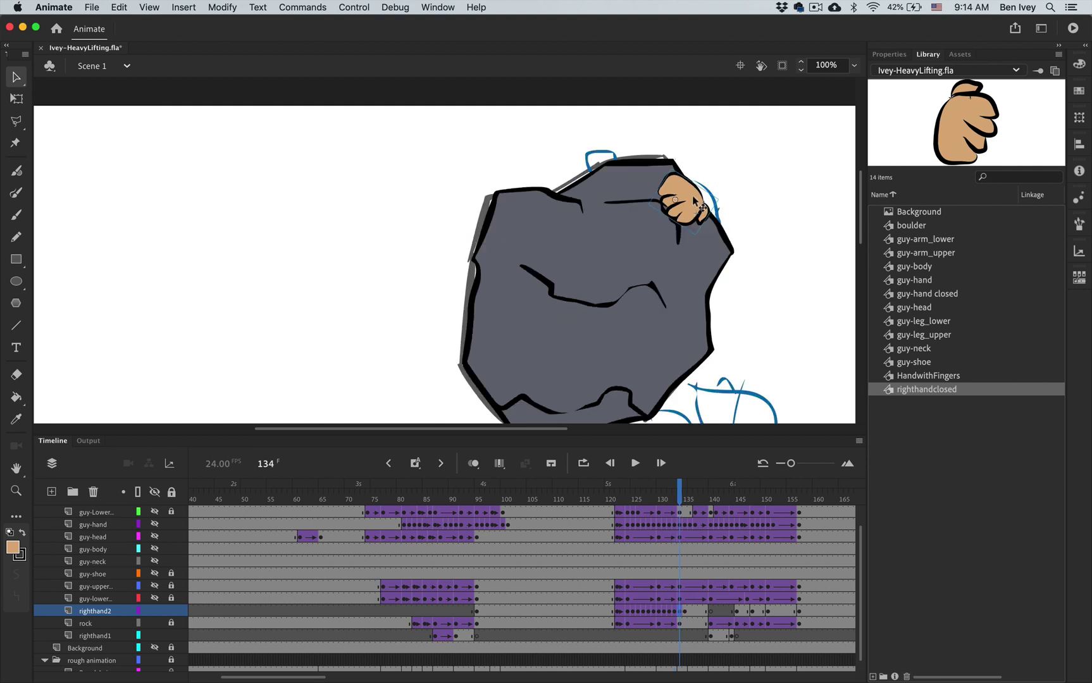
pyautogui.moveTo(695, 200); pyautogui.dragTo(714, 203)
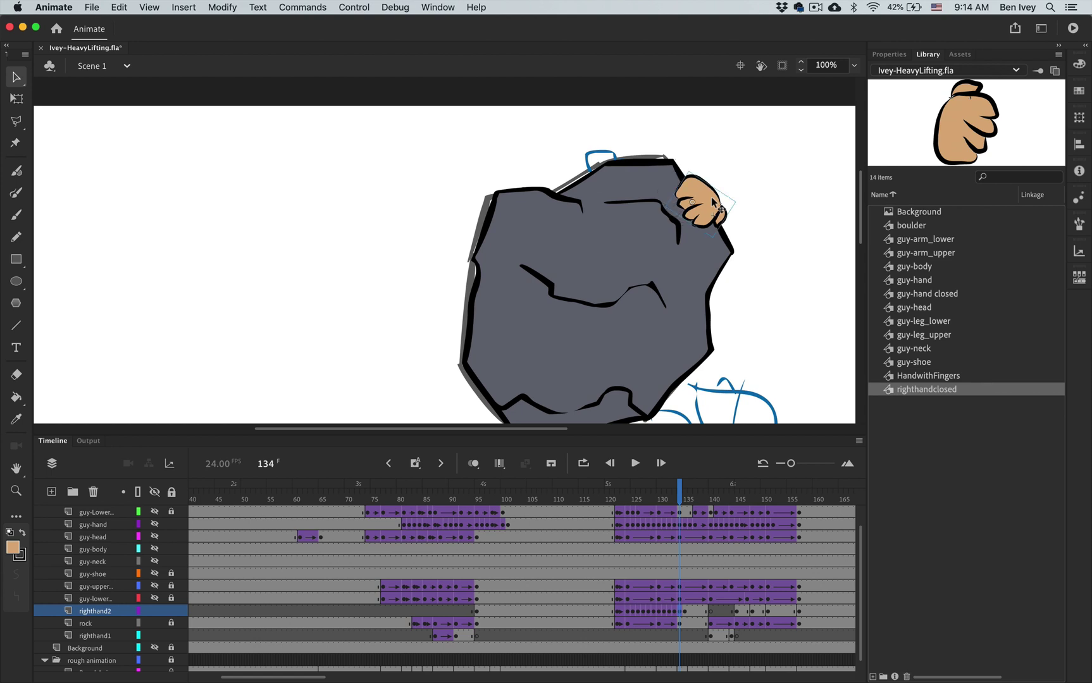
# Step: Step back and forth through frames 130 to 139 to check how the closed hand follows the boulder
pyautogui.press('.')
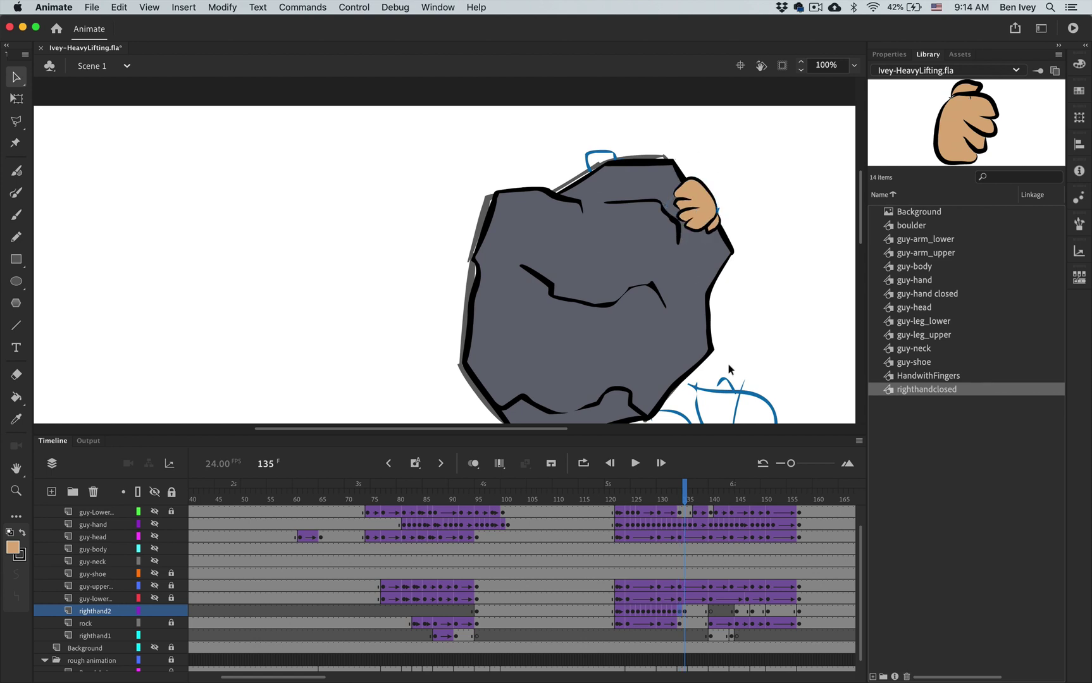
pyautogui.press(',')
pyautogui.press(',')
pyautogui.press(',')
pyautogui.press(',')
pyautogui.press(',')
pyautogui.press('.')
pyautogui.press('.')
pyautogui.press('.')
pyautogui.press('.')
pyautogui.press('.')
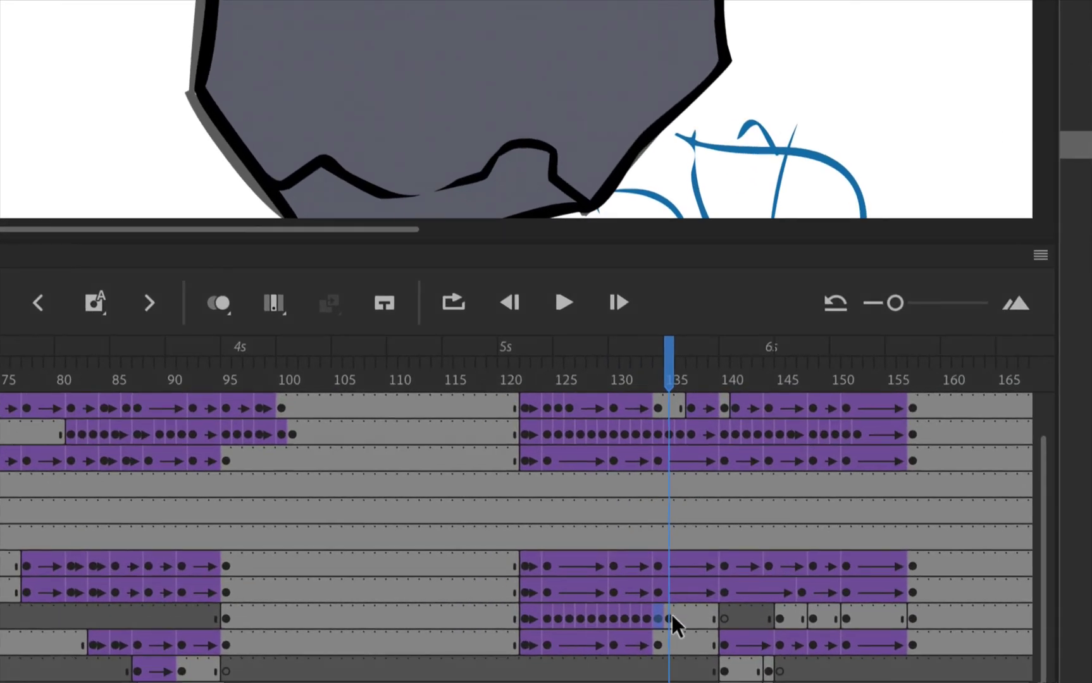
pyautogui.rightClick(672, 615)
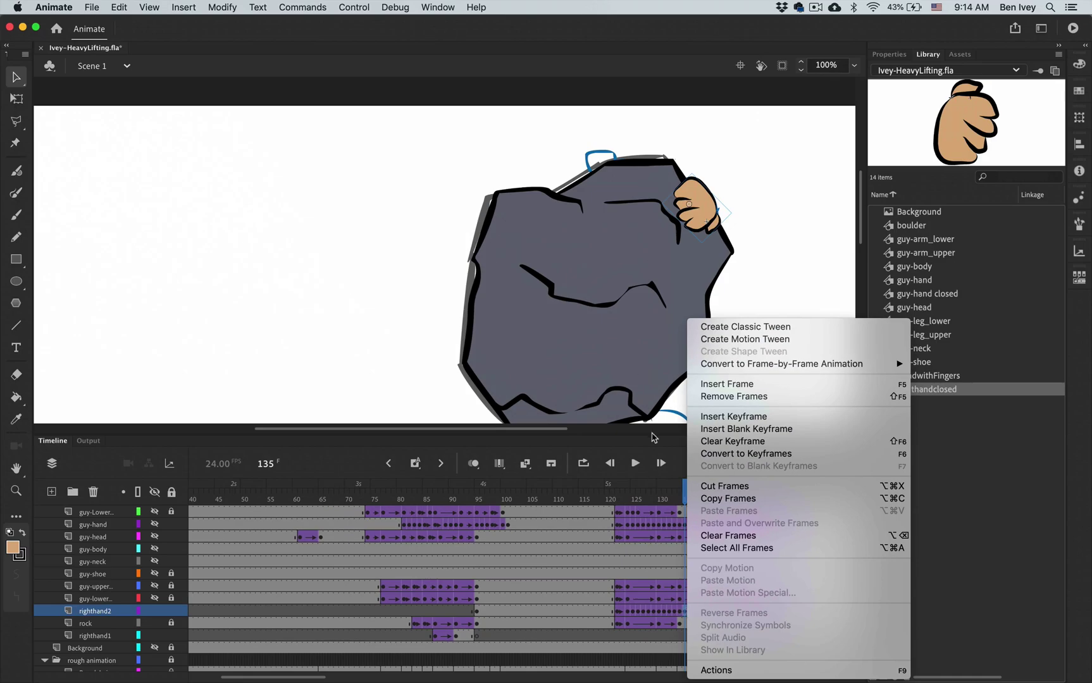
pyautogui.click(598, 508)
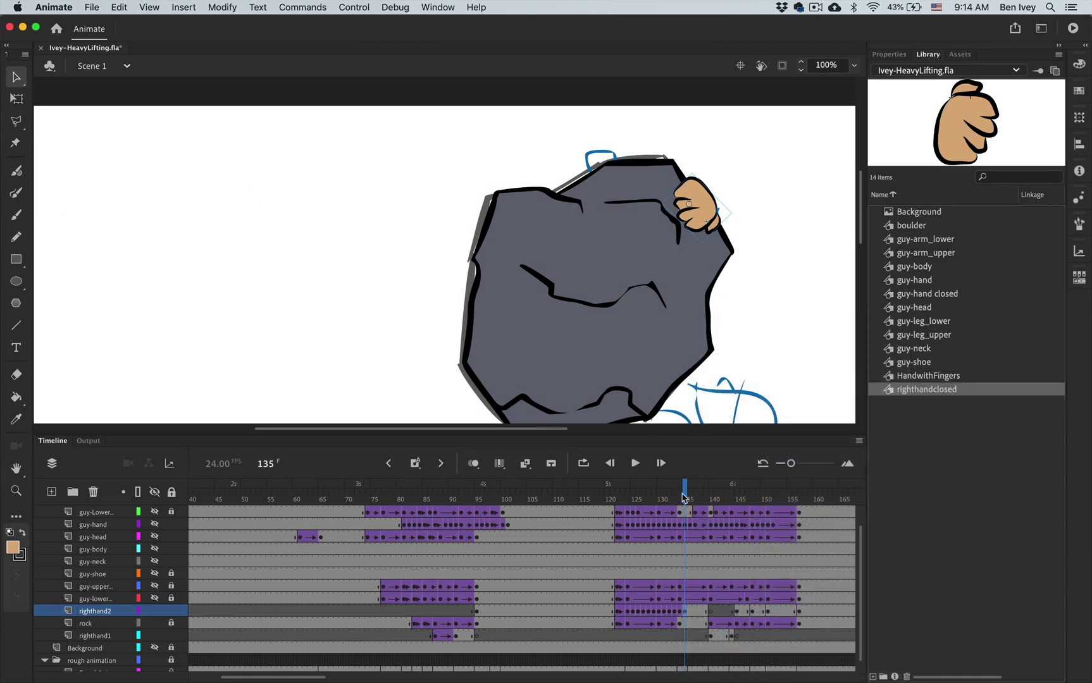
pyautogui.moveTo(686, 500)
pyautogui.mouseDown()
pyautogui.moveTo(715, 503)
pyautogui.moveTo(684, 502)
pyautogui.mouseUp()
pyautogui.moveTo(689, 500)
pyautogui.mouseDown()
pyautogui.moveTo(717, 500)
pyautogui.moveTo(707, 500)
pyautogui.mouseUp()
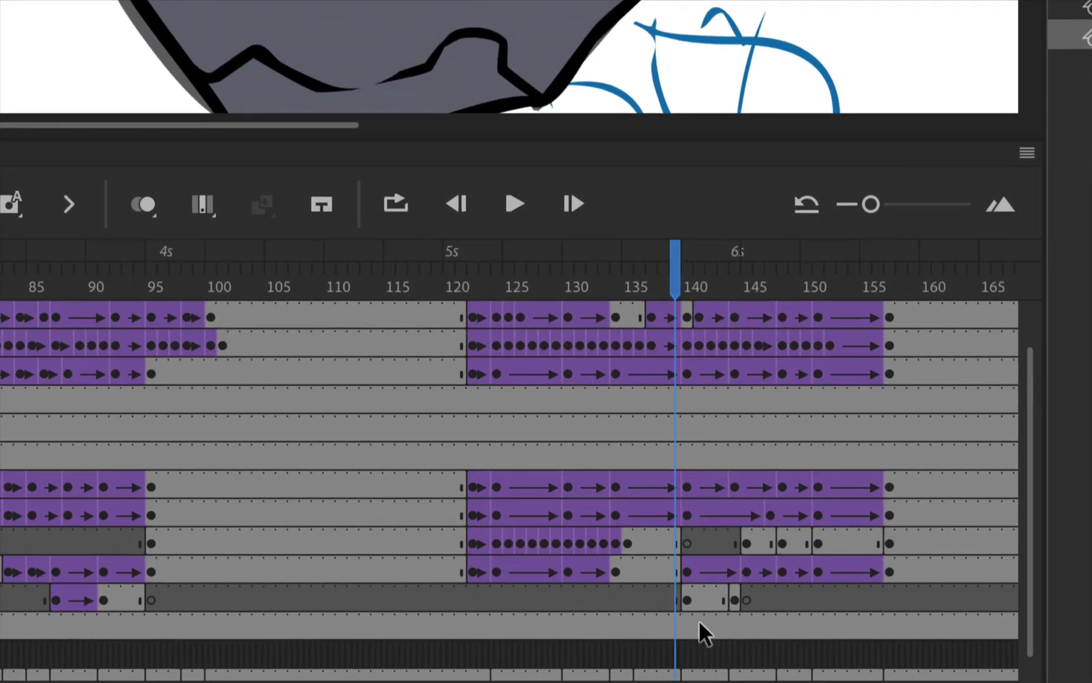
# Step: Create a classic tween on righthand1 from the open-hand keyframe at frame 140
pyautogui.click(709, 632)
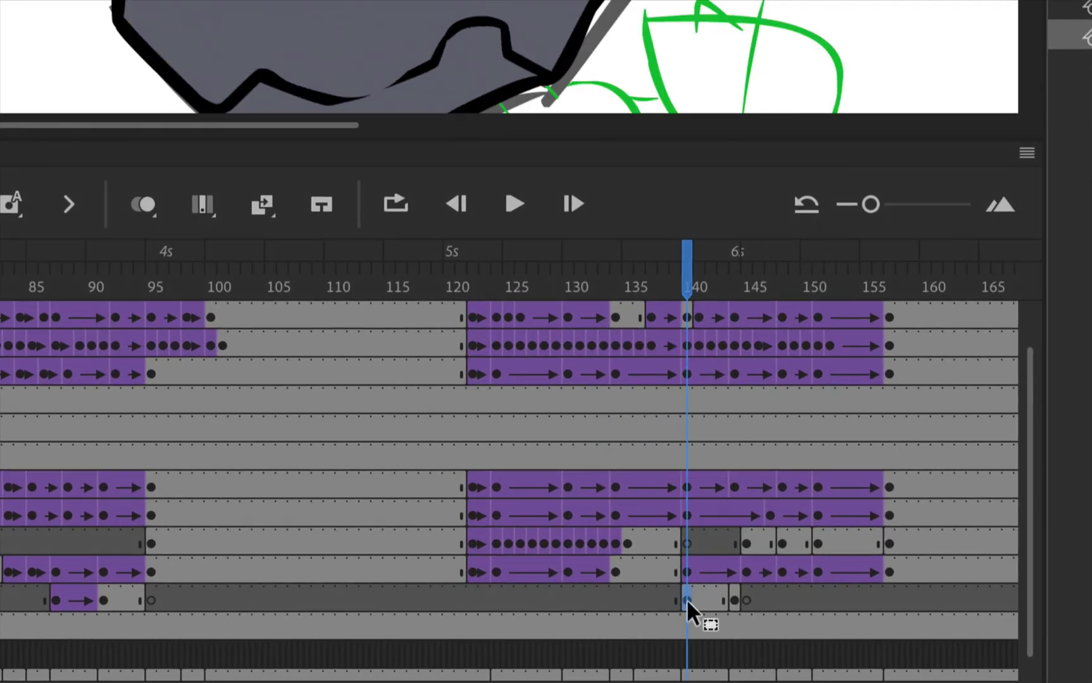
pyautogui.rightClick(709, 632)
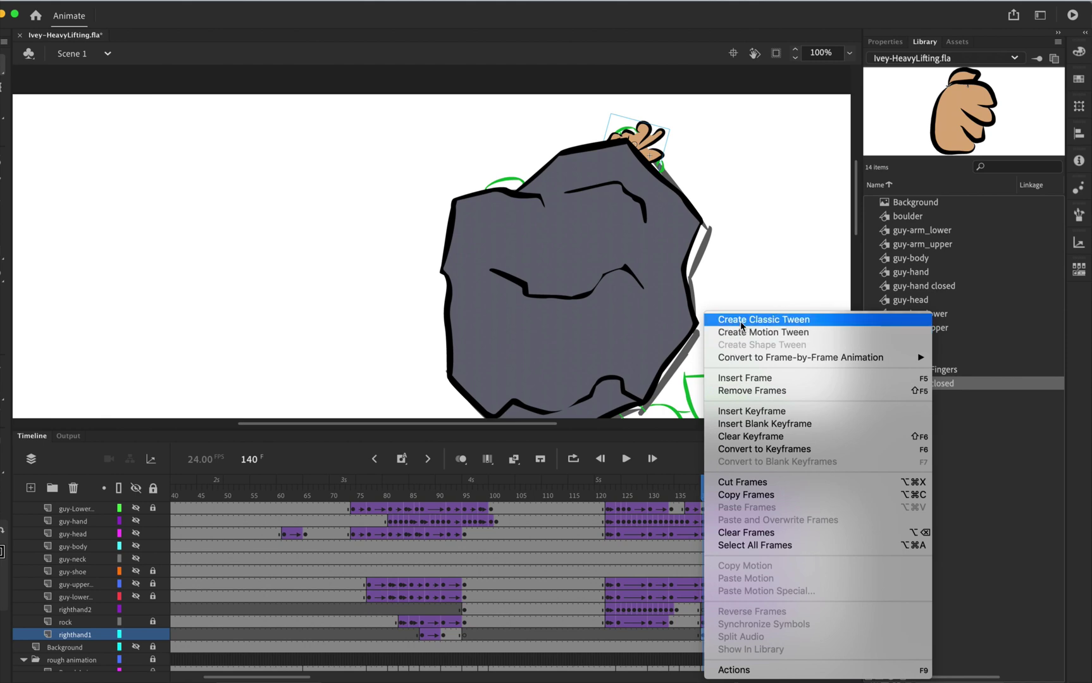
pyautogui.click(747, 330)
# Step: Create a classic tween on righthand2 from the closed-hand keyframe at frame 145
pyautogui.moveTo(712, 497); pyautogui.dragTo(739, 496)
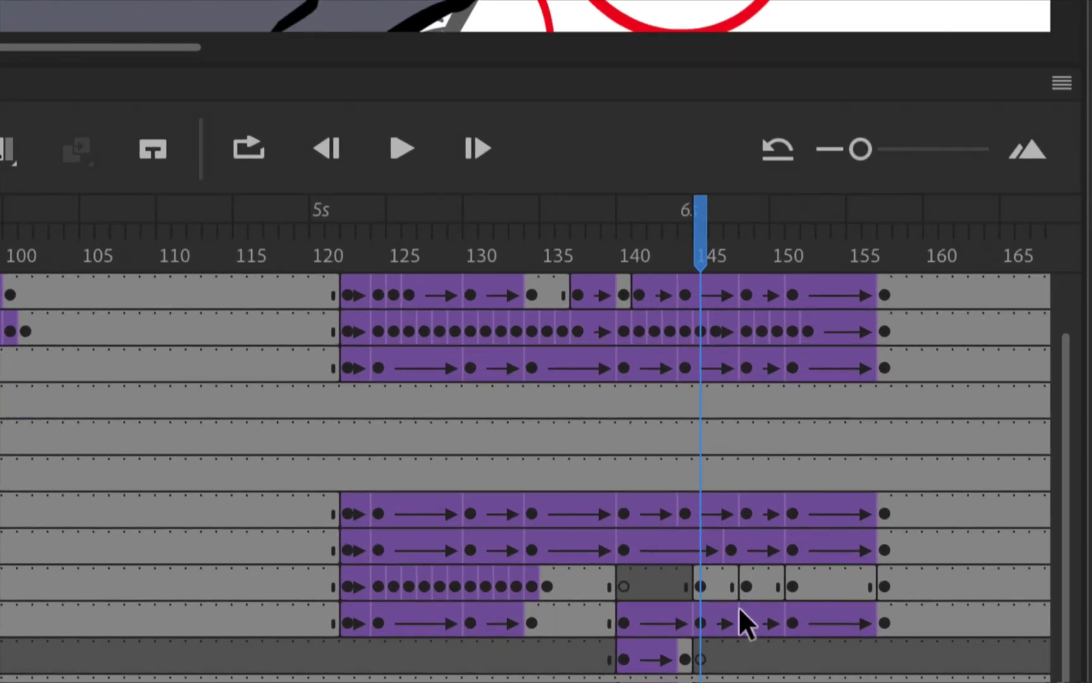
pyautogui.rightClick(702, 585)
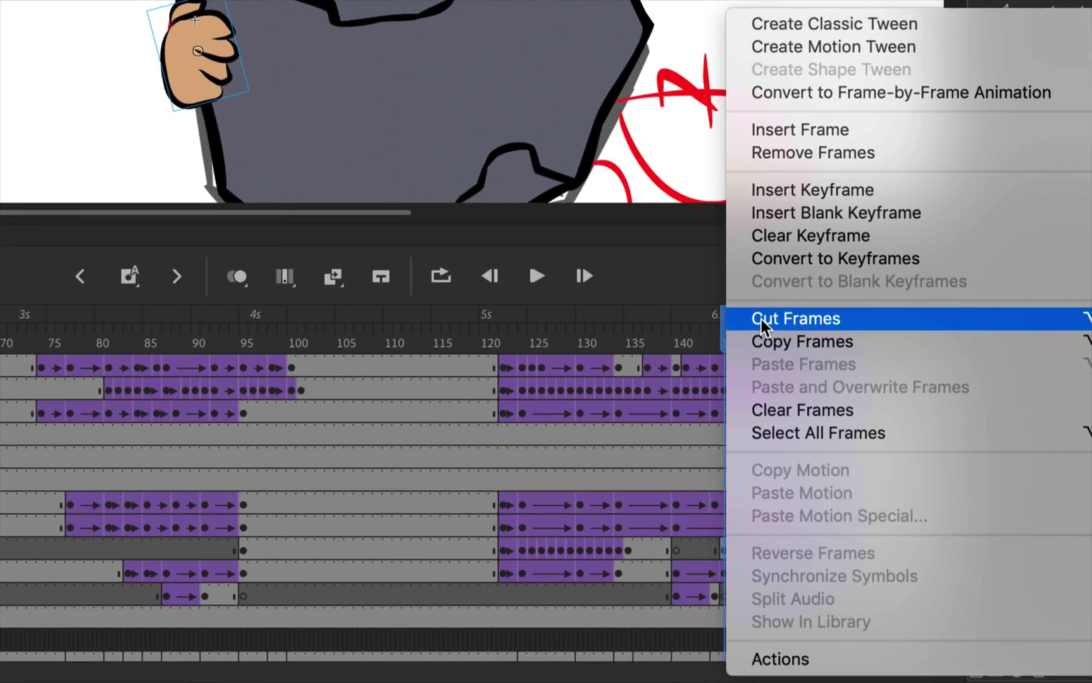
pyautogui.click(822, 25)
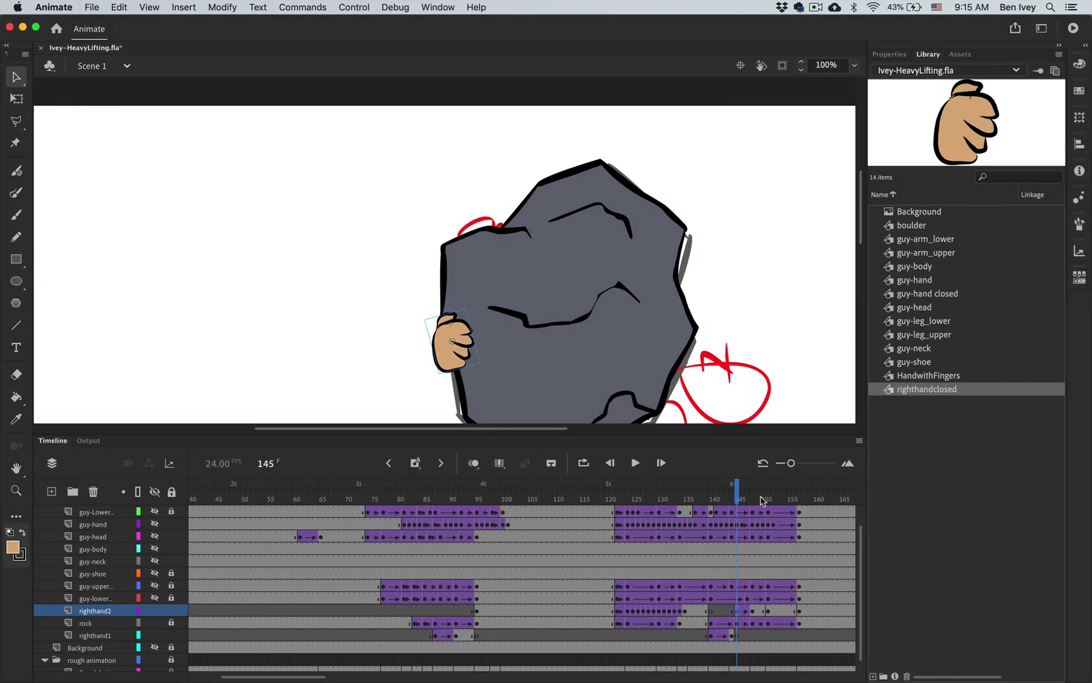
# Step: Check the hand through frame 147 and create a classic tween on righthand2 from the keyframe at frame 148
pyautogui.press('.')
pyautogui.press('.')
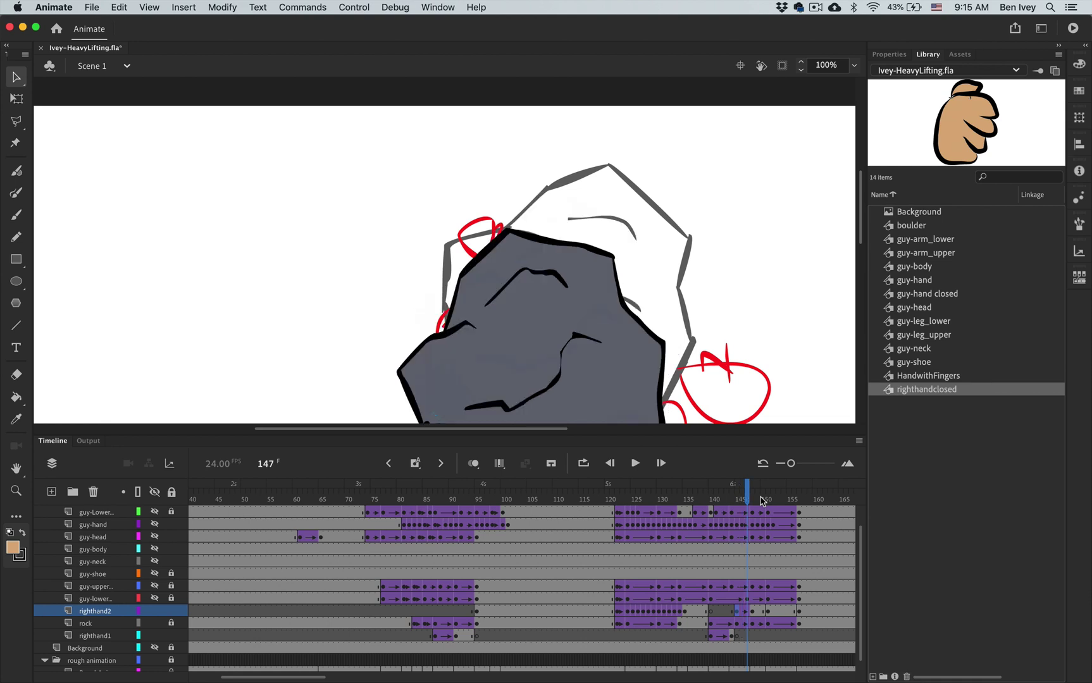
pyautogui.scroll(-5, 661, 382)
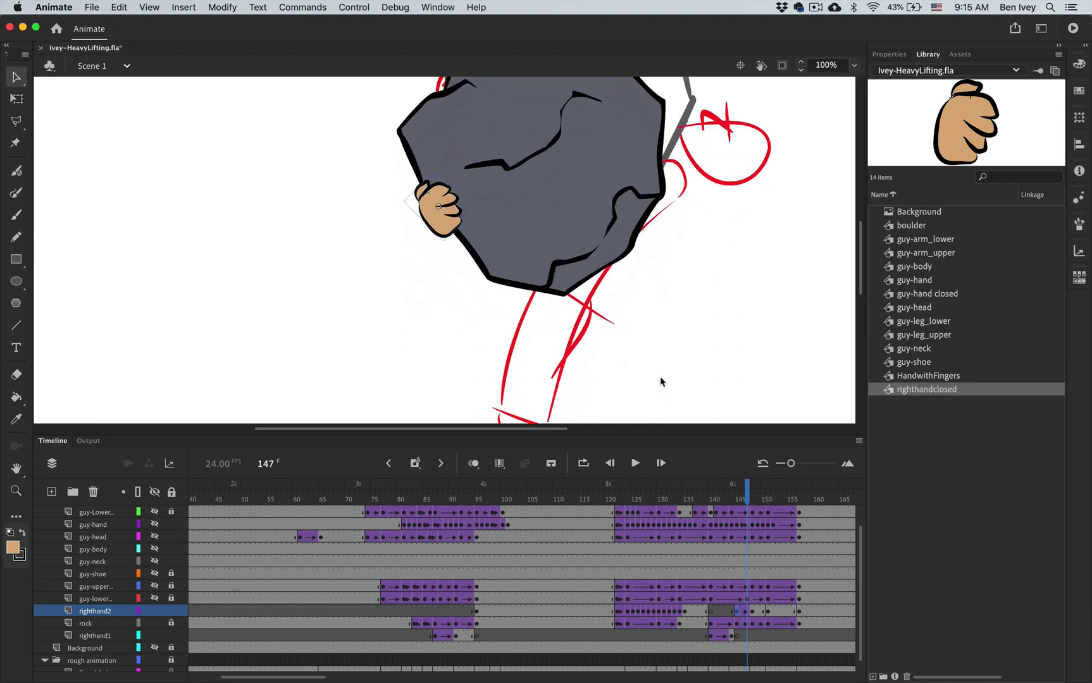
pyautogui.press('.')
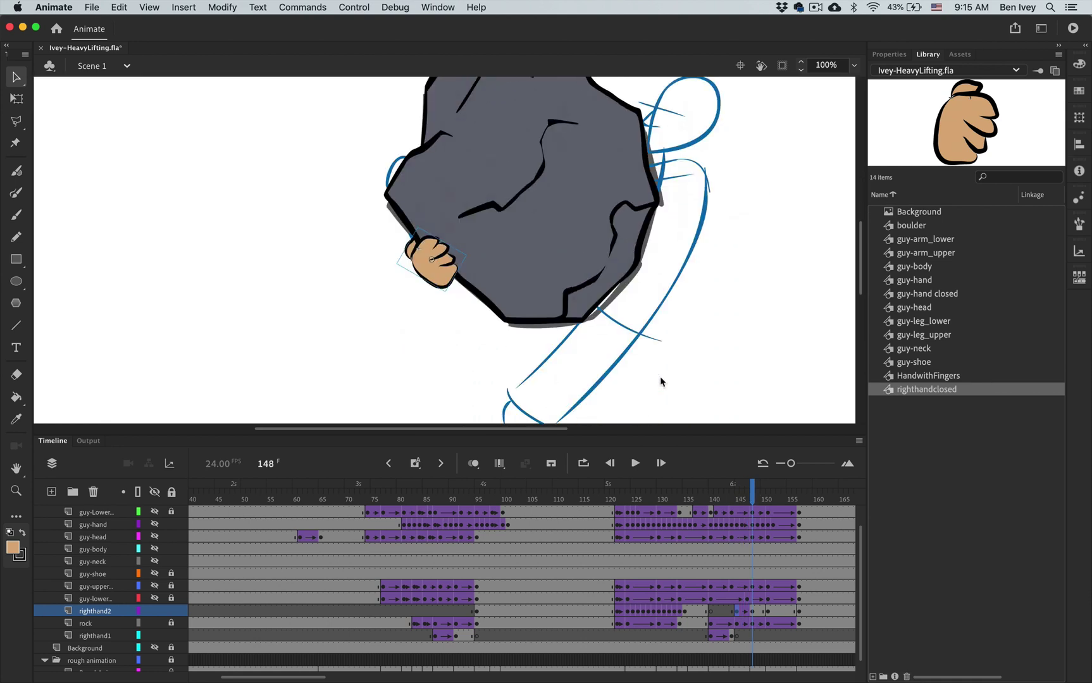
pyautogui.rightClick(752, 613)
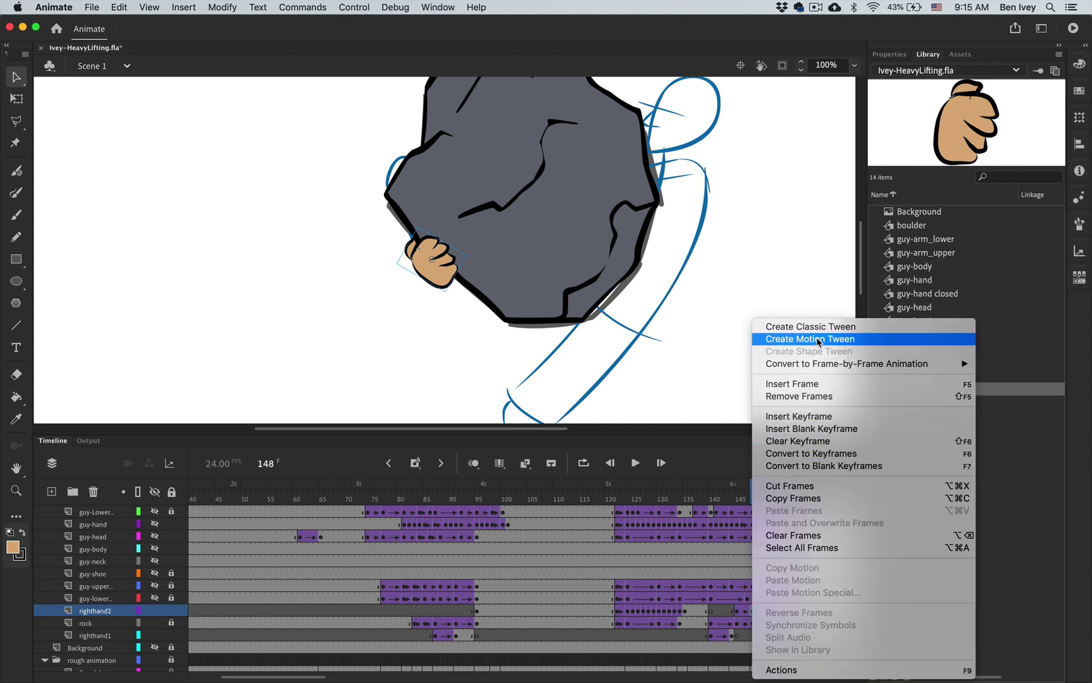
pyautogui.click(818, 339)
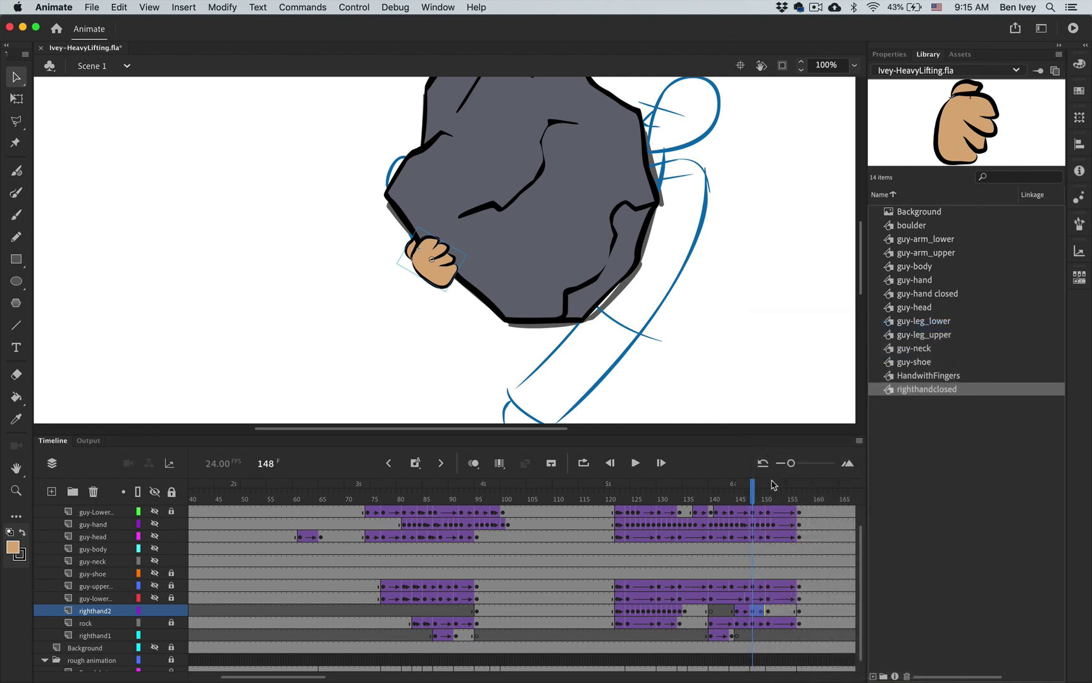
# Step: Create a classic tween on righthand2 from the keyframe at frame 151 and preview the motion through frame 156
pyautogui.press('.')
pyautogui.press('.')
pyautogui.press('.')
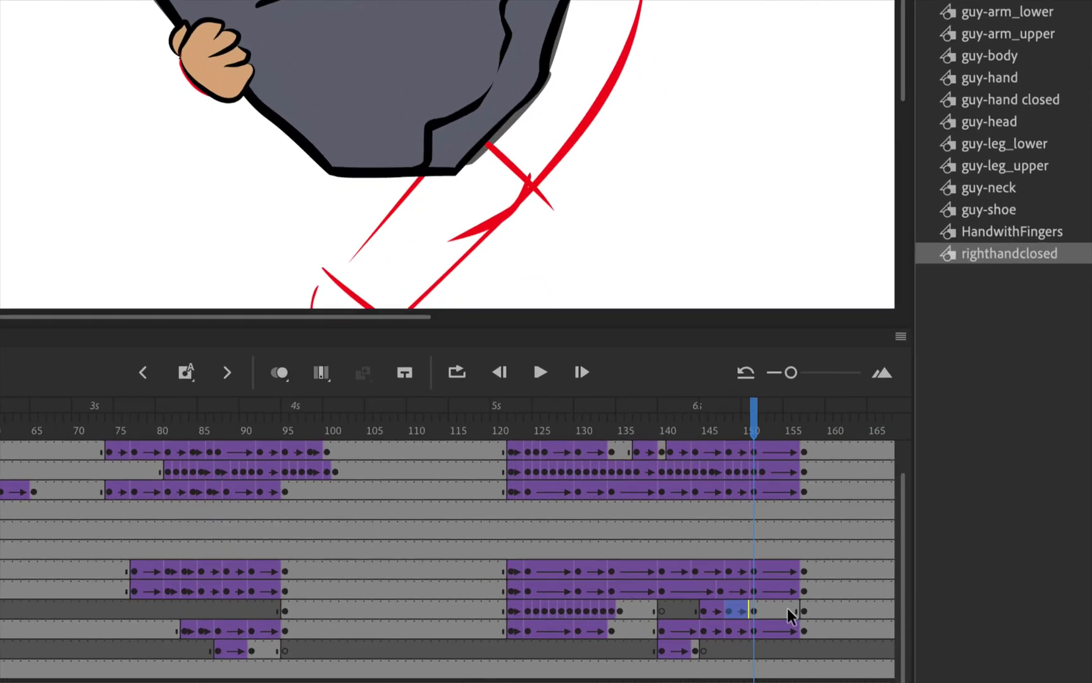
pyautogui.click(766, 611)
pyautogui.rightClick(753, 613)
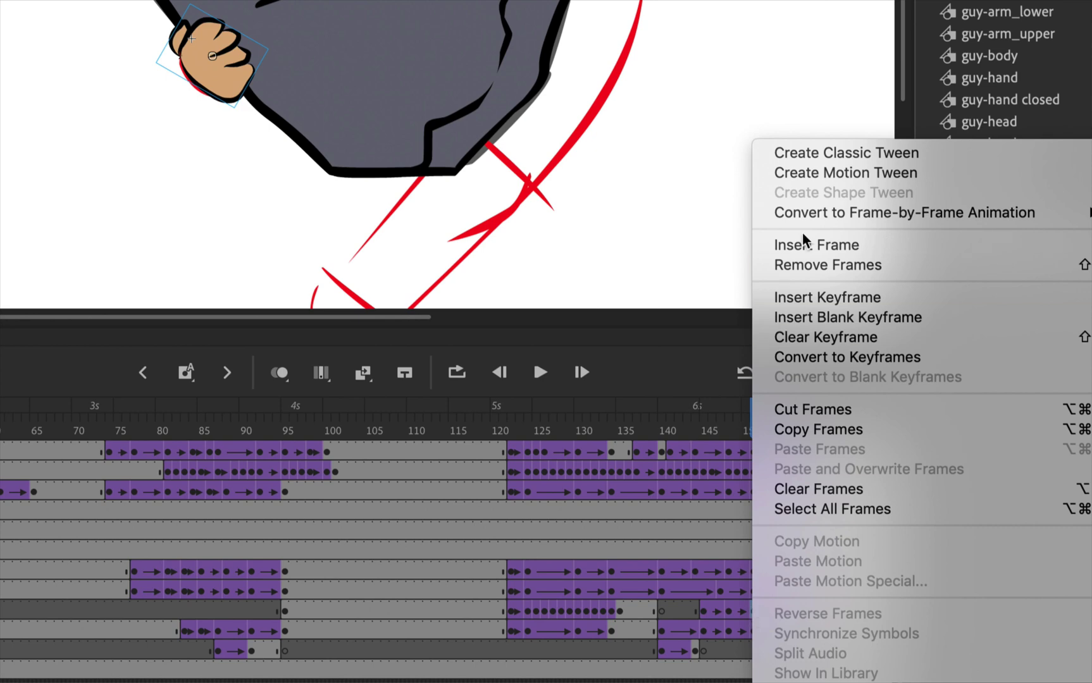
pyautogui.click(859, 152)
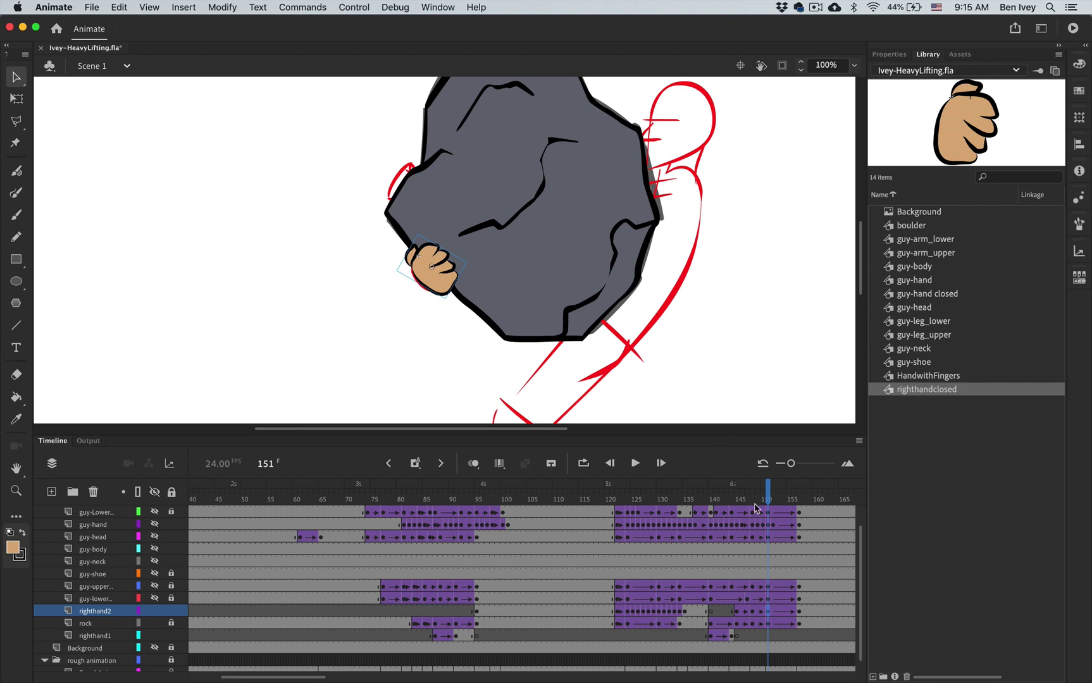
pyautogui.click(789, 498)
pyautogui.moveTo(797, 498)
pyautogui.mouseDown()
pyautogui.moveTo(812, 497)
pyautogui.moveTo(727, 498)
pyautogui.moveTo(794, 498)
pyautogui.mouseUp()
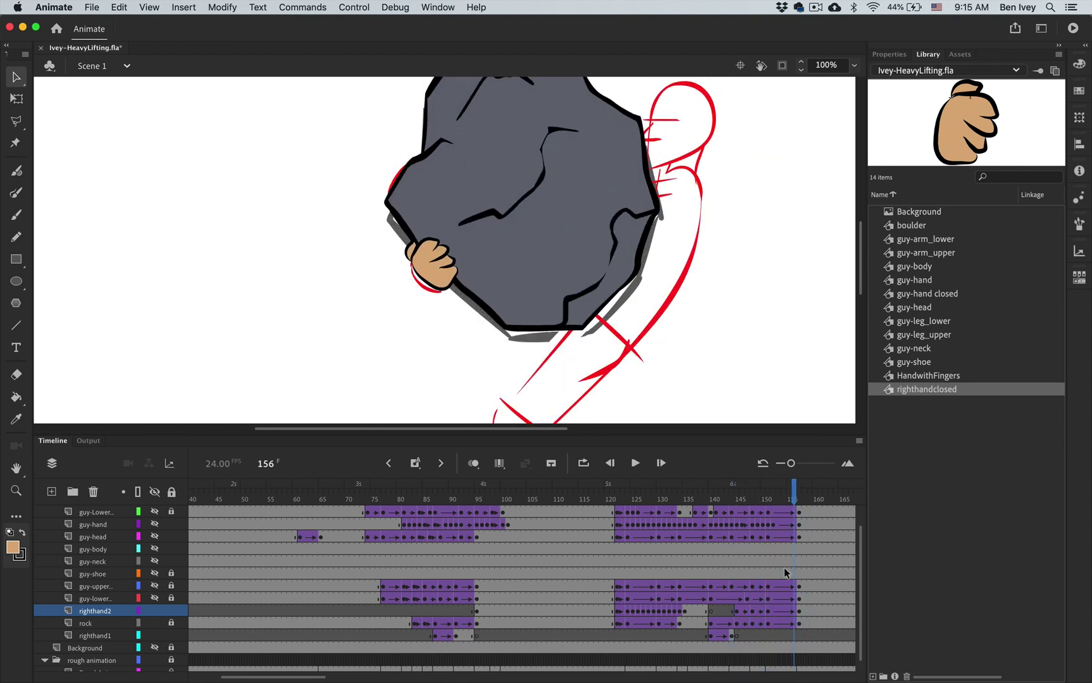
# Step: Save the current document
pyautogui.hscroll(-8, 676, 556)
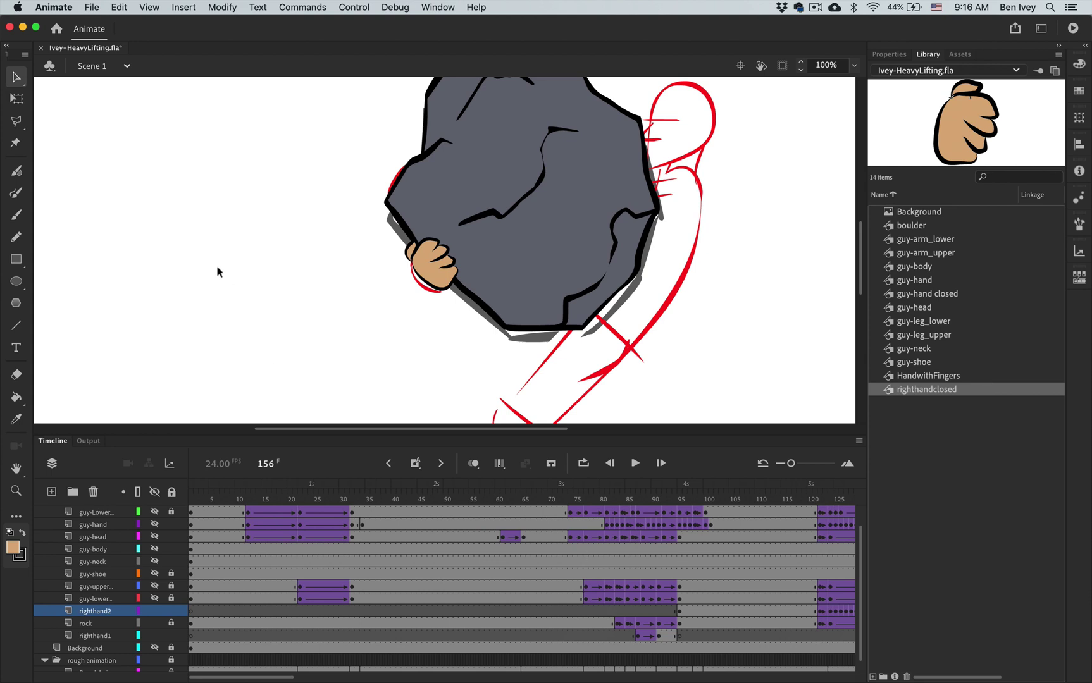
pyautogui.click(90, 6)
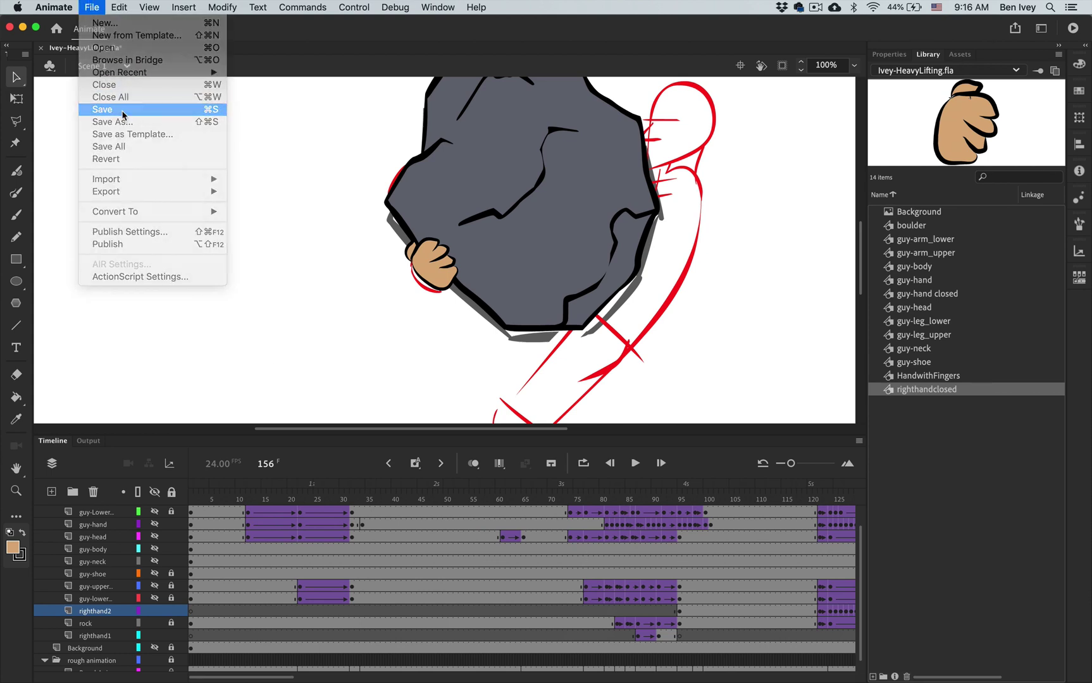
pyautogui.click(124, 108)
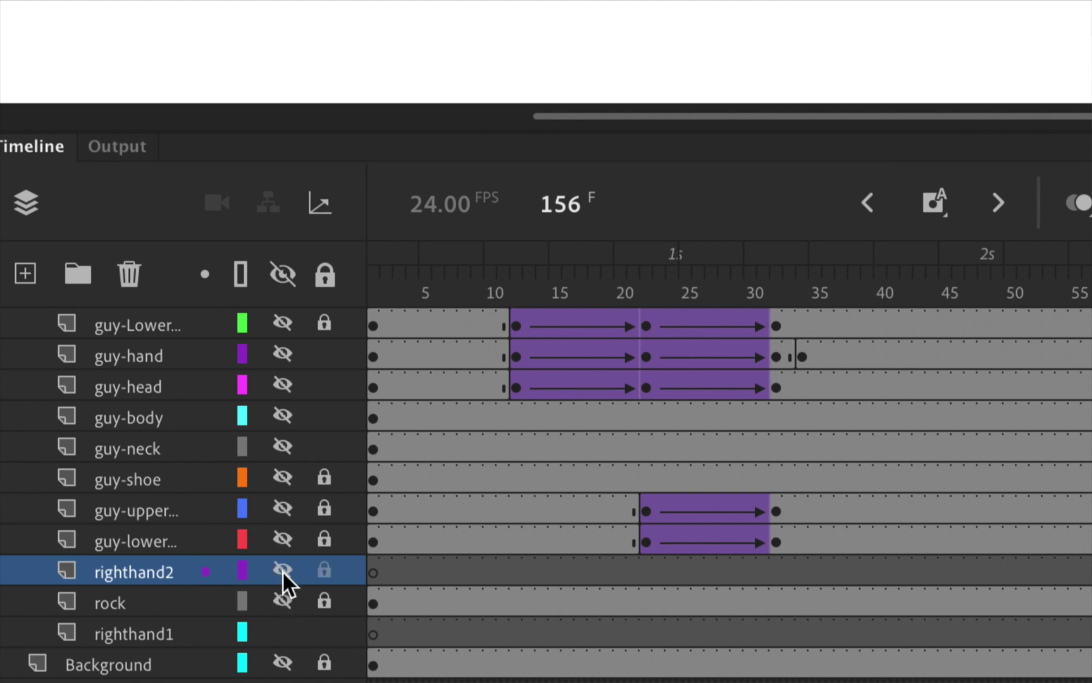
# Step: Hide the righthand1 layer, show the guy-body layer, and select guy-body at frame 1
pyautogui.click(286, 629)
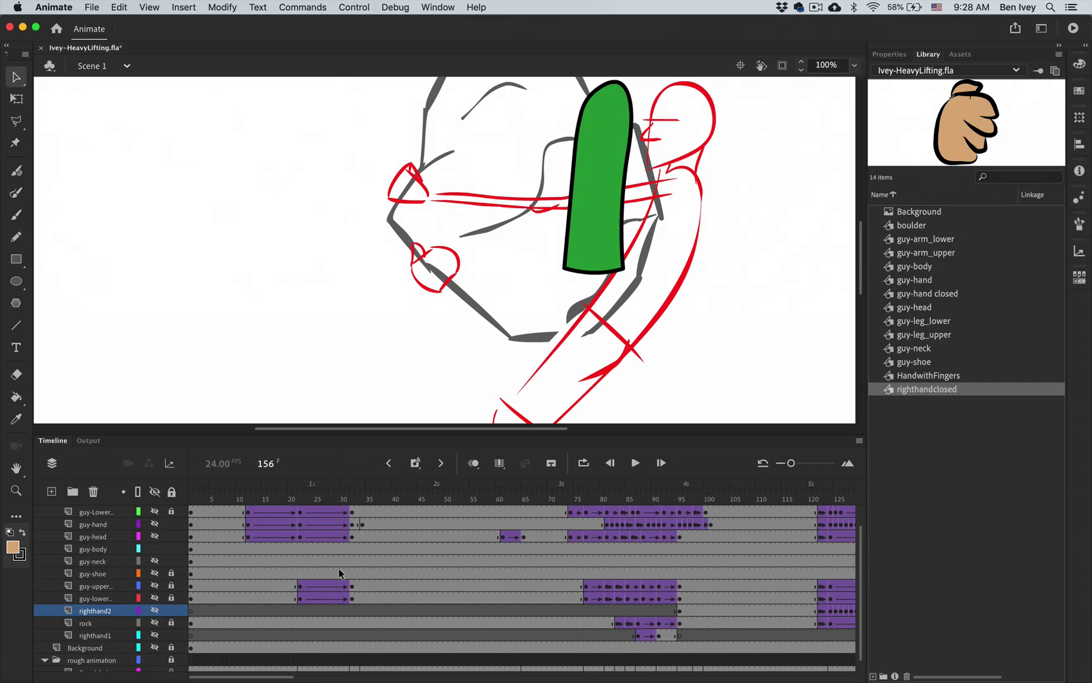
pyautogui.click(194, 503)
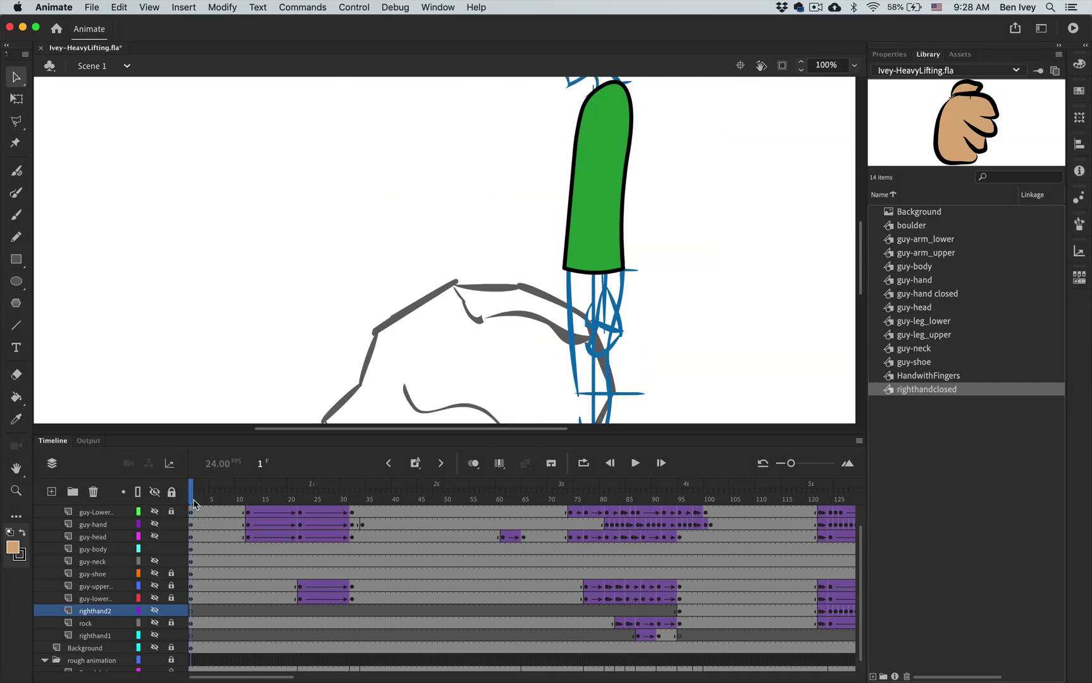
pyautogui.scroll(2, 192, 557)
pyautogui.click(192, 574)
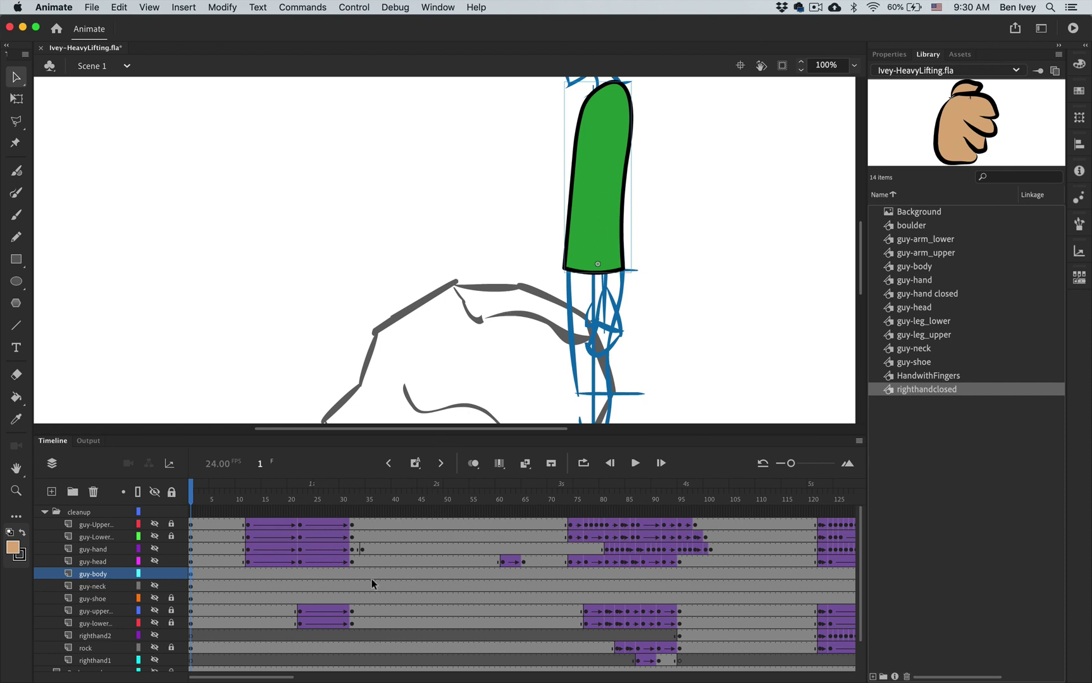
# Step: Insert guy-body keyframes at frames 12 and 22, and rotate and position the body at frame 22 to match the bent-over sketch
pyautogui.click(247, 574)
pyautogui.press('q')
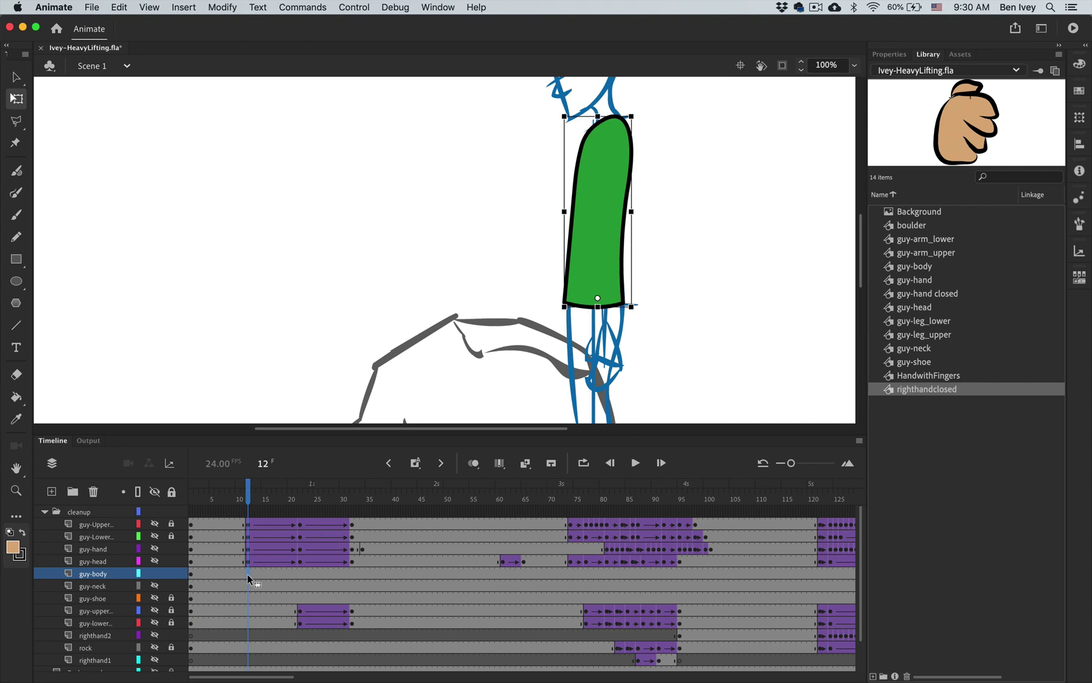
pyautogui.click(301, 574)
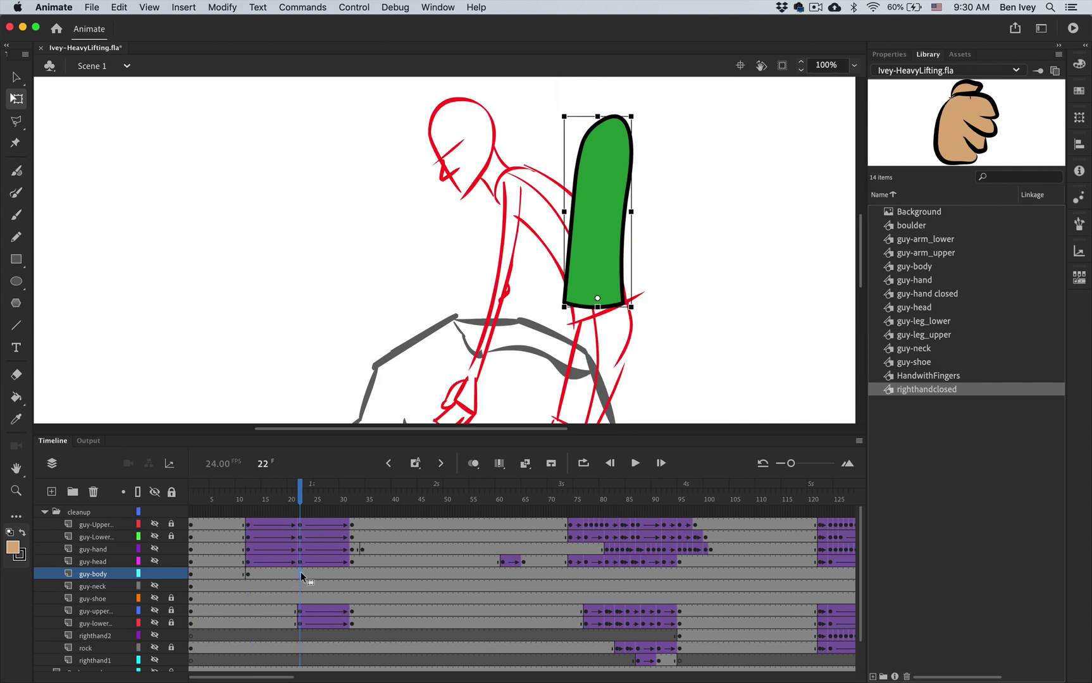
pyautogui.press('F6')
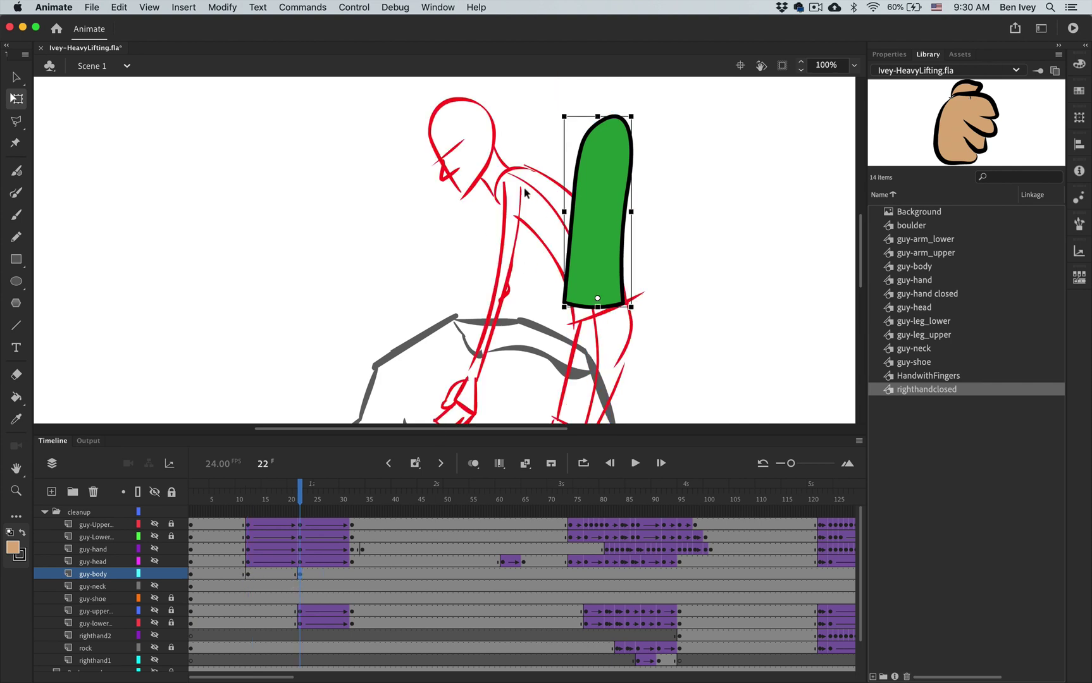
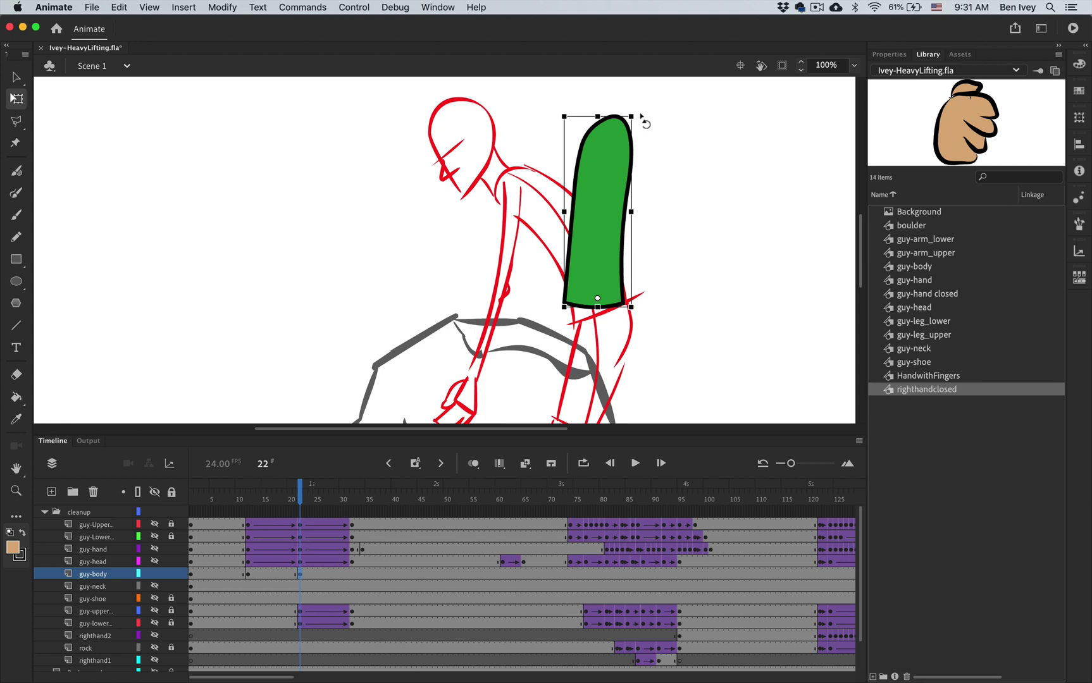
pyautogui.moveTo(640, 118); pyautogui.dragTo(519, 159)
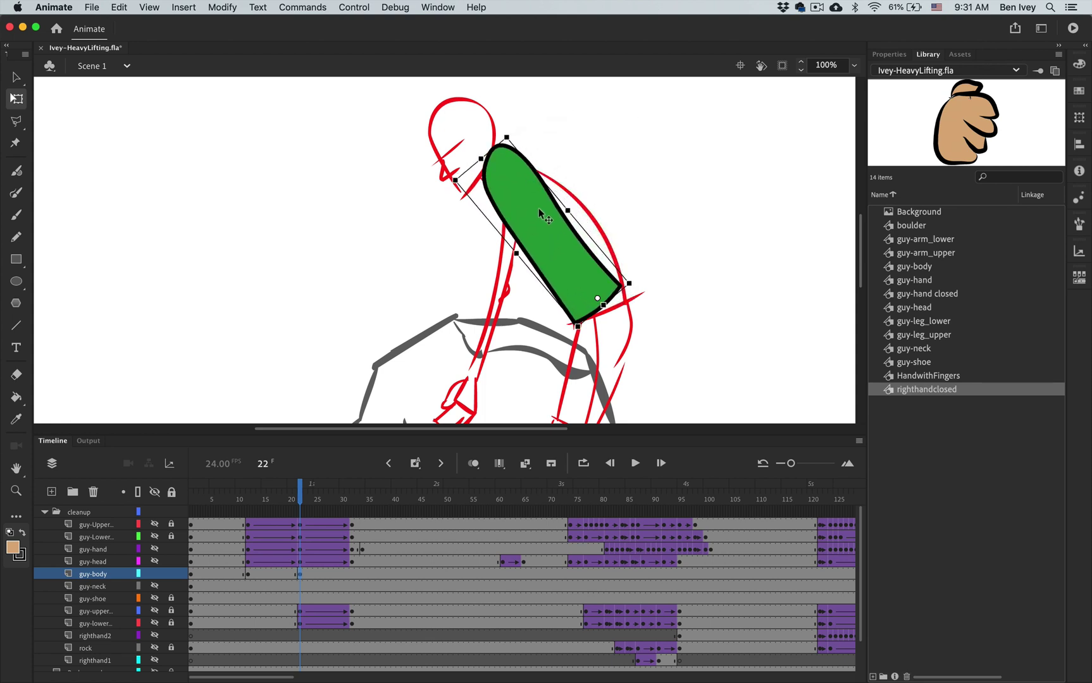
pyautogui.moveTo(550, 217); pyautogui.dragTo(548, 215)
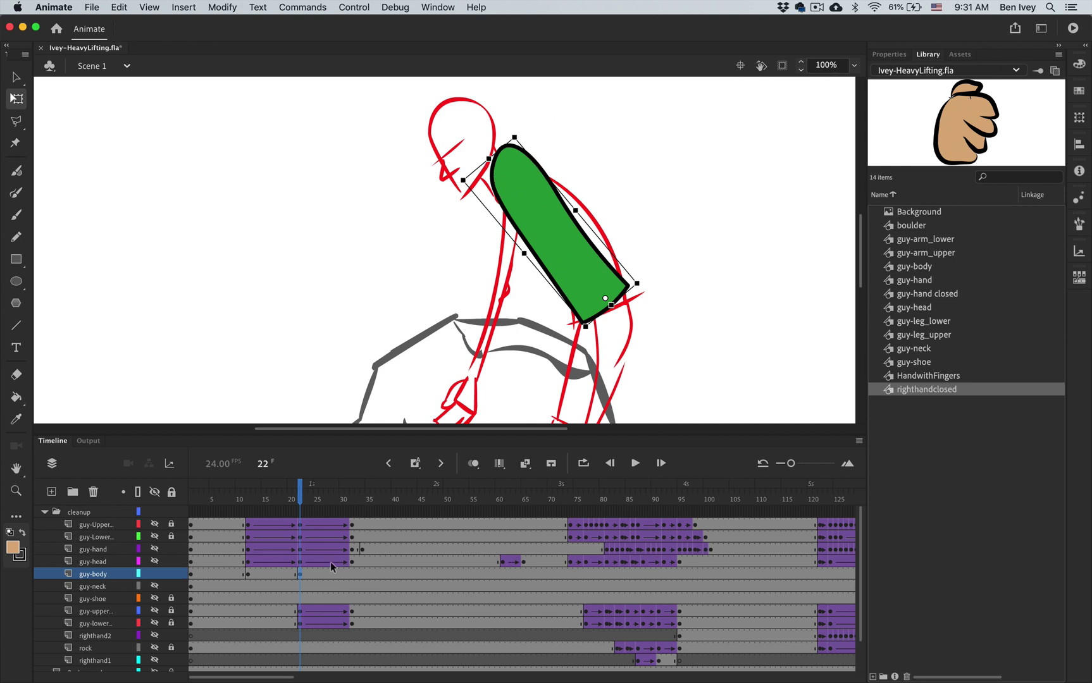
# Step: Insert a guy-body keyframe at frame 32 and rotate the body nearly horizontal to fit the blue sketch
pyautogui.click(351, 574)
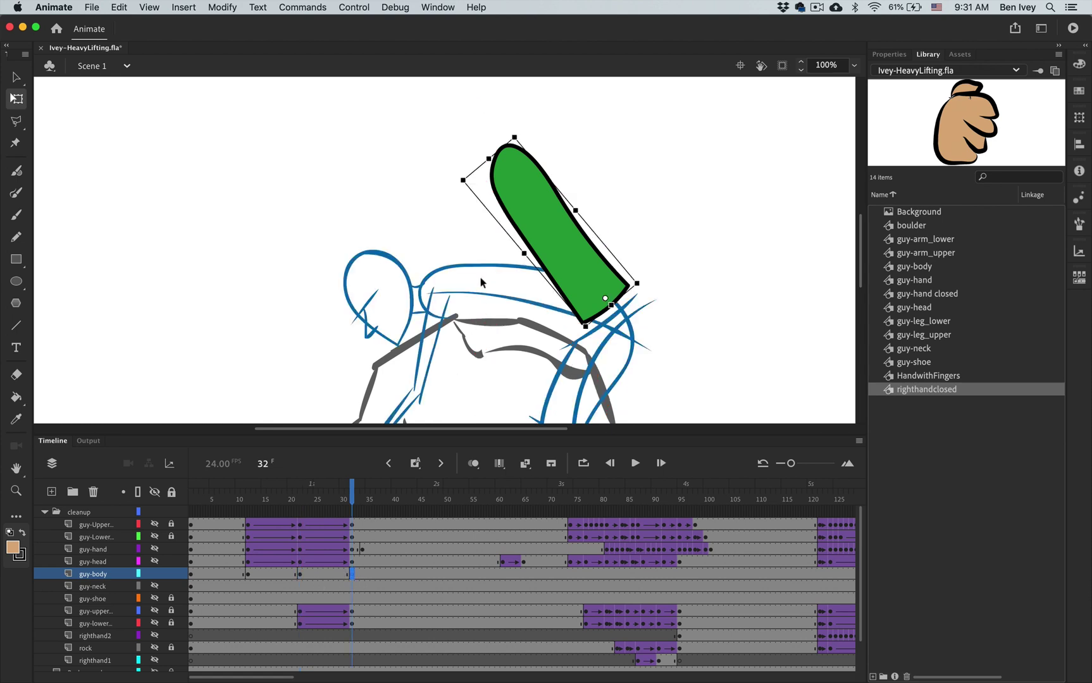
pyautogui.moveTo(463, 181); pyautogui.dragTo(464, 183)
pyautogui.moveTo(451, 224); pyautogui.dragTo(516, 305)
pyautogui.scroll(-3, 419, 308)
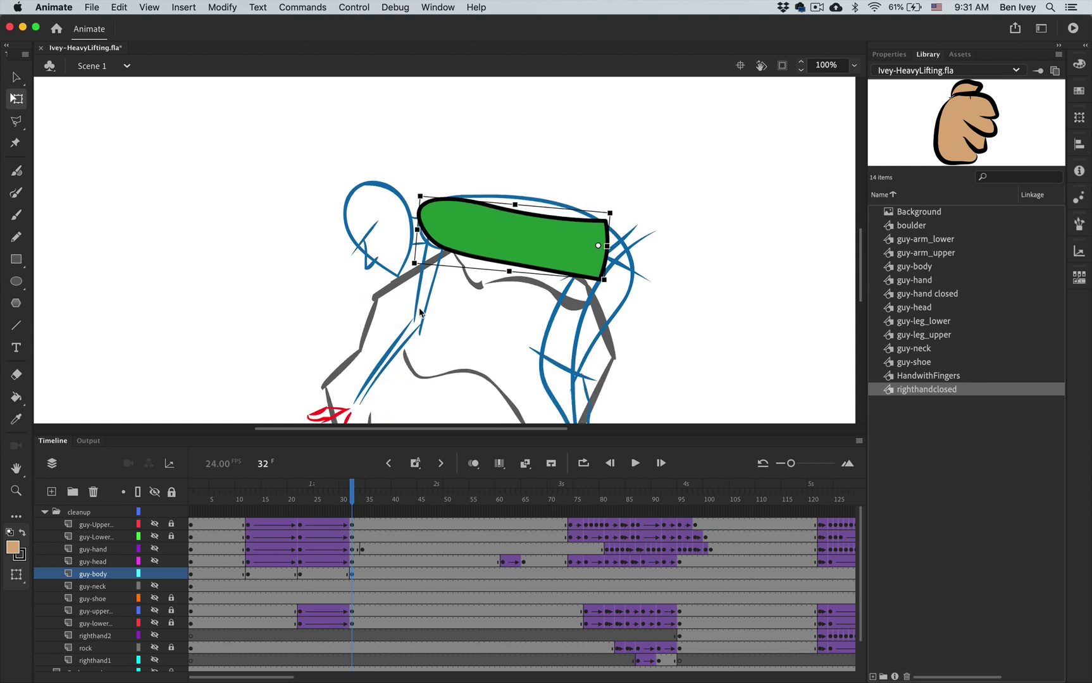
# Step: Insert guy-body keyframes at frames 77 and 81, and move the body back to follow the sketch at frame 81
pyautogui.click(588, 573)
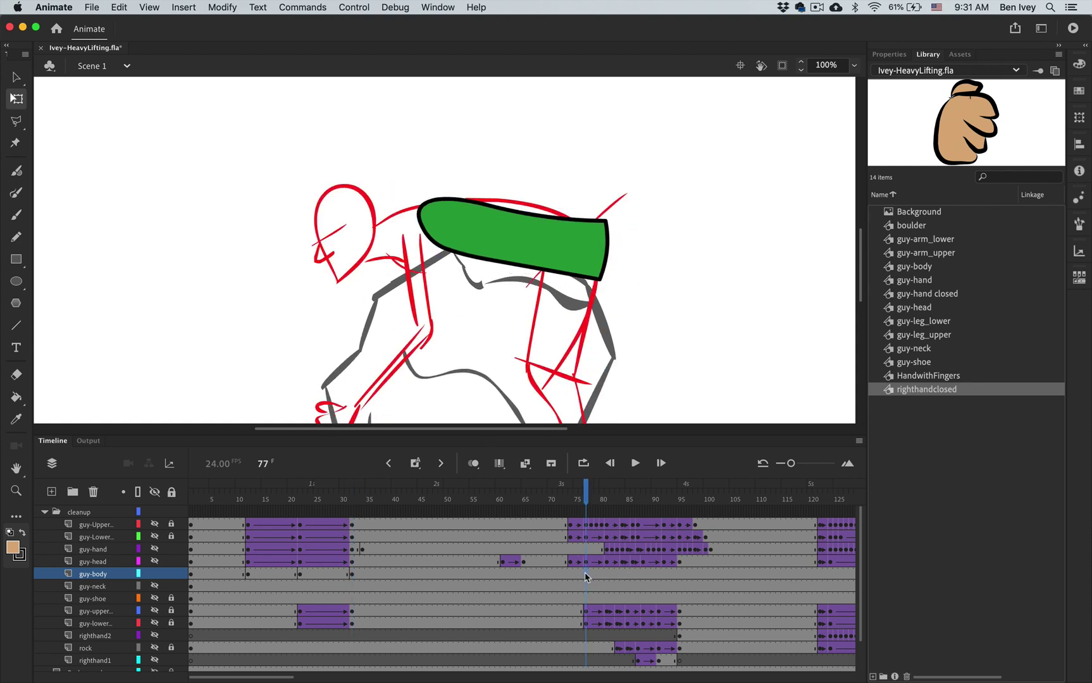
pyautogui.press('F6')
pyautogui.press('.')
pyautogui.press('.')
pyautogui.press('.')
pyautogui.press('.')
pyautogui.press('F6')
pyautogui.moveTo(561, 243)
pyautogui.mouseDown()
pyautogui.moveTo(534, 242)
pyautogui.moveTo(712, 290)
pyautogui.mouseUp()
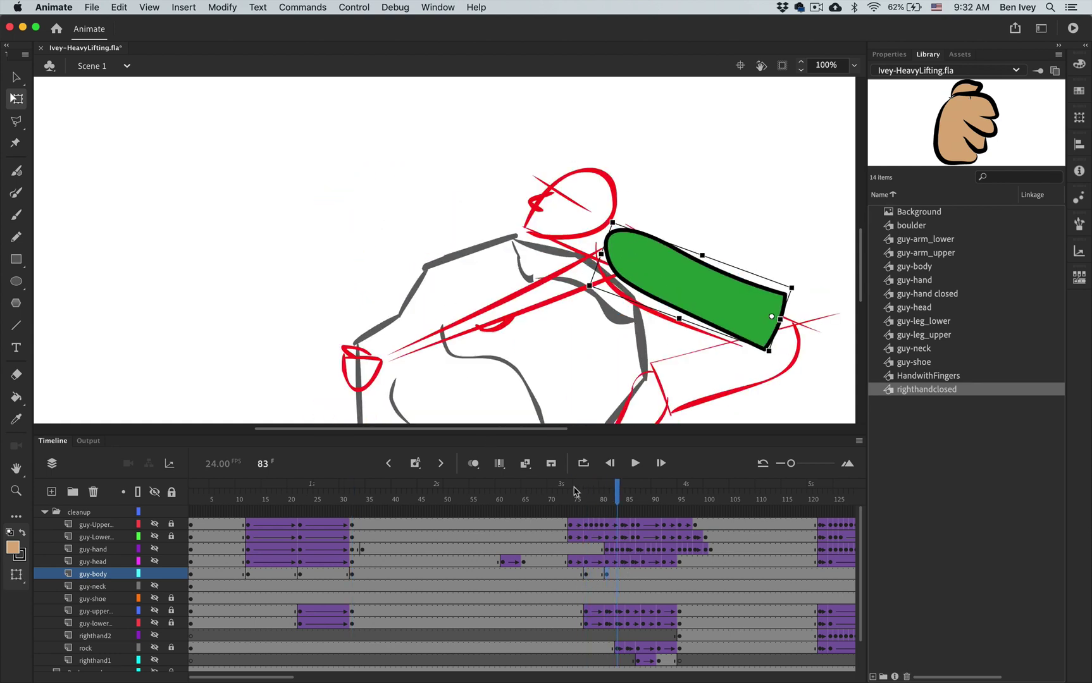
# Step: Insert a guy-body keyframe at frame 83, rotate and reposition the body over the sketch, and add another keyframe a few frames on
pyautogui.press('F6')
pyautogui.moveTo(613, 209); pyautogui.dragTo(658, 173)
pyautogui.moveTo(658, 250)
pyautogui.mouseDown()
pyautogui.moveTo(668, 247)
pyautogui.moveTo(641, 235)
pyautogui.moveTo(632, 200)
pyautogui.mouseUp()
pyautogui.press('.')
pyautogui.press('.')
pyautogui.press('.')
pyautogui.press('F6')
# Step: Continue keyframing guy-body against the sketch, including keyframes at frames 130, 134 and 144
pyautogui.click(752, 574)
pyautogui.press('F6')
pyautogui.hscroll(5, 575, 574)
pyautogui.click(523, 575)
pyautogui.press('F6')
pyautogui.click(544, 575)
pyautogui.press('F6')
pyautogui.click(596, 574)
pyautogui.press('F6')
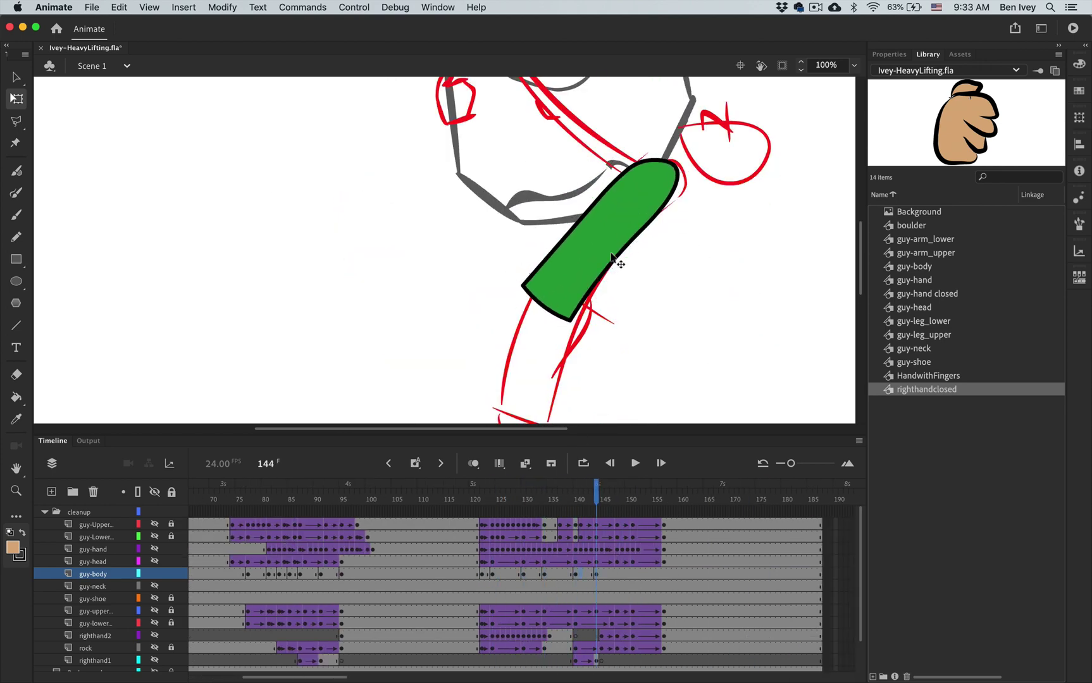
# Step: Insert the remaining guy-body keyframes from frame 148 to frame 157, aligning the body with the sketch
pyautogui.click(617, 574)
pyautogui.click(664, 575)
pyautogui.press('F6')
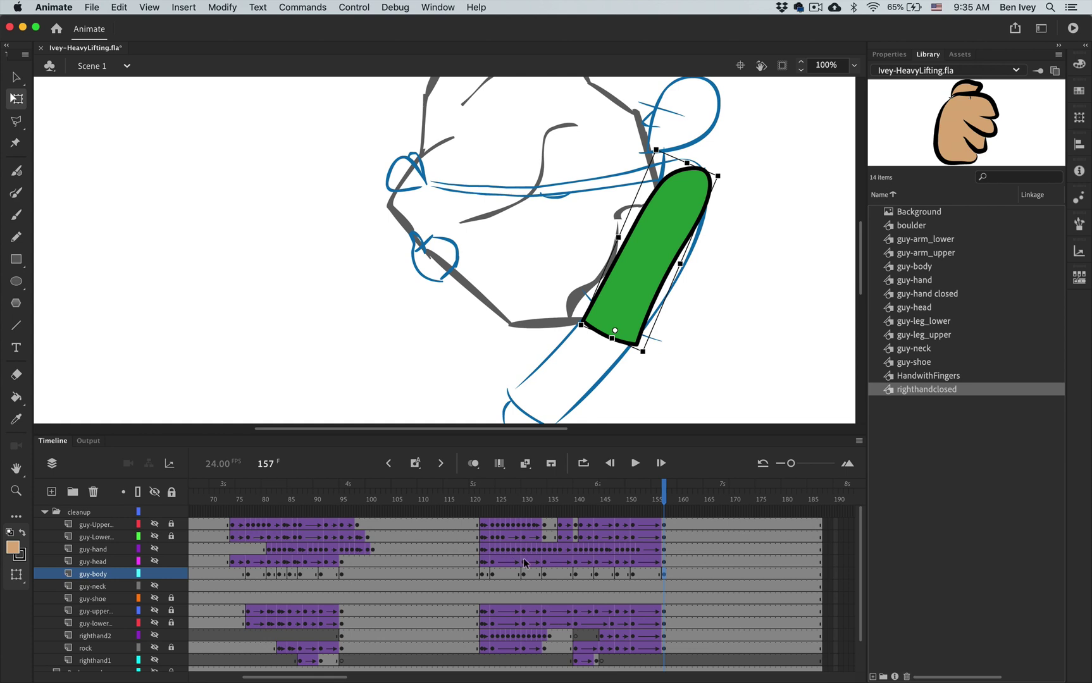
# Step: Create a classic tween on guy-body from the keyframe at frame 12 and preview the motion to frame 22
pyautogui.hscroll(-6, 523, 564)
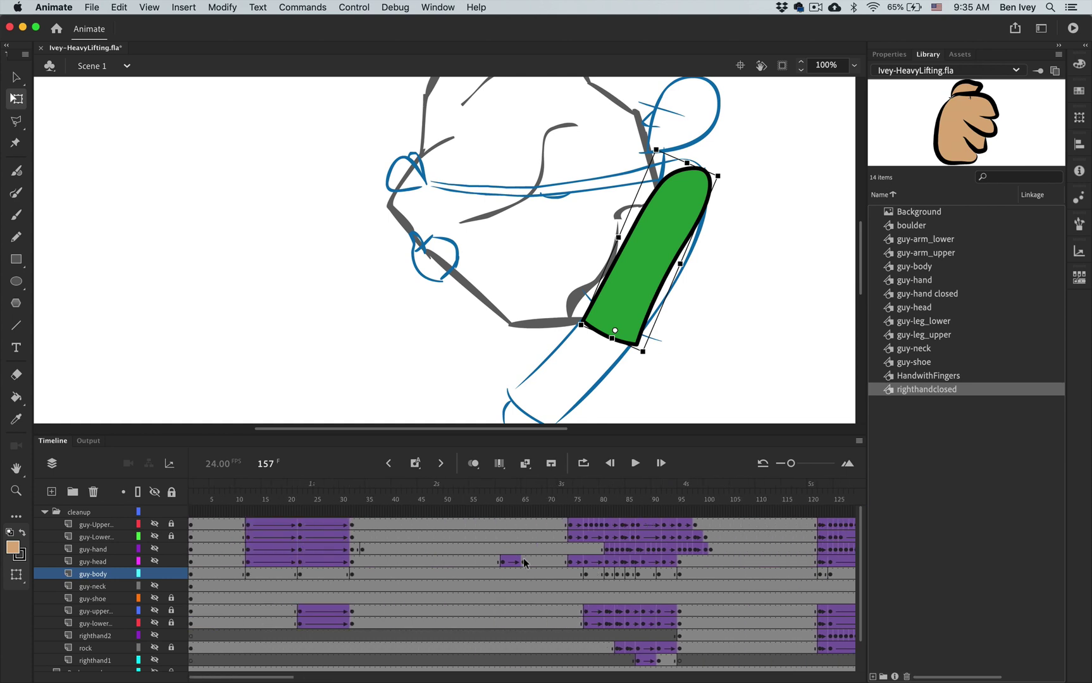
pyautogui.click(248, 575)
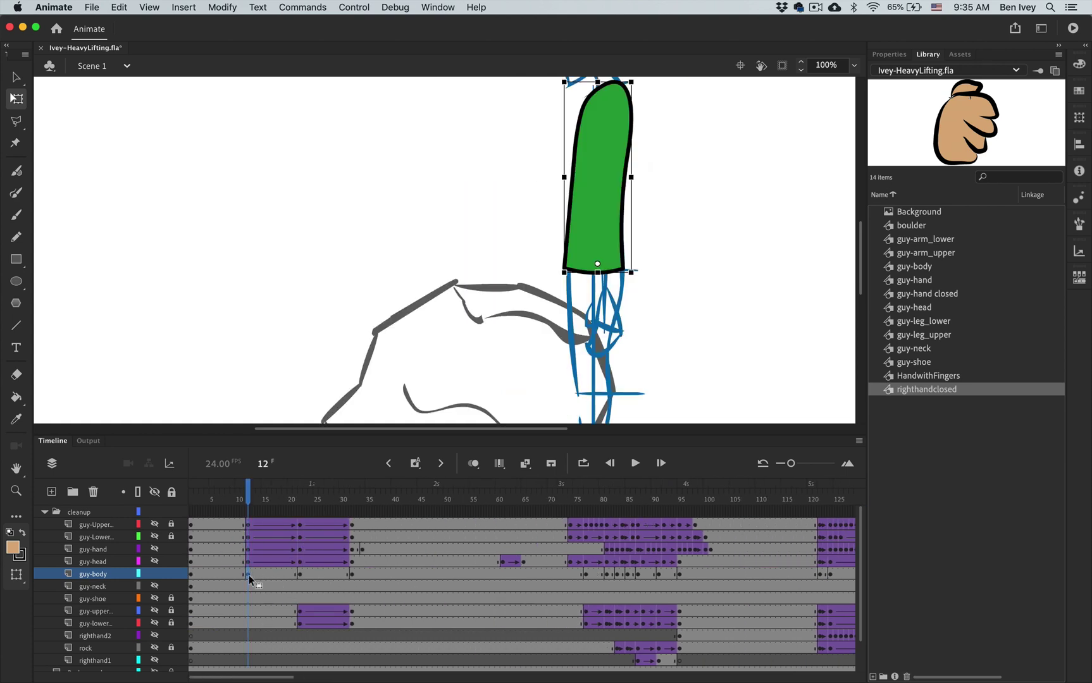
pyautogui.rightClick(249, 574)
pyautogui.click(342, 325)
pyautogui.click(262, 493)
pyautogui.moveTo(265, 497)
pyautogui.mouseDown()
pyautogui.moveTo(310, 497)
pyautogui.moveTo(300, 499)
pyautogui.mouseUp()
# Step: Create a classic tween on guy-body from the keyframe at frame 22 and preview the motion through frame 74
pyautogui.click(301, 576)
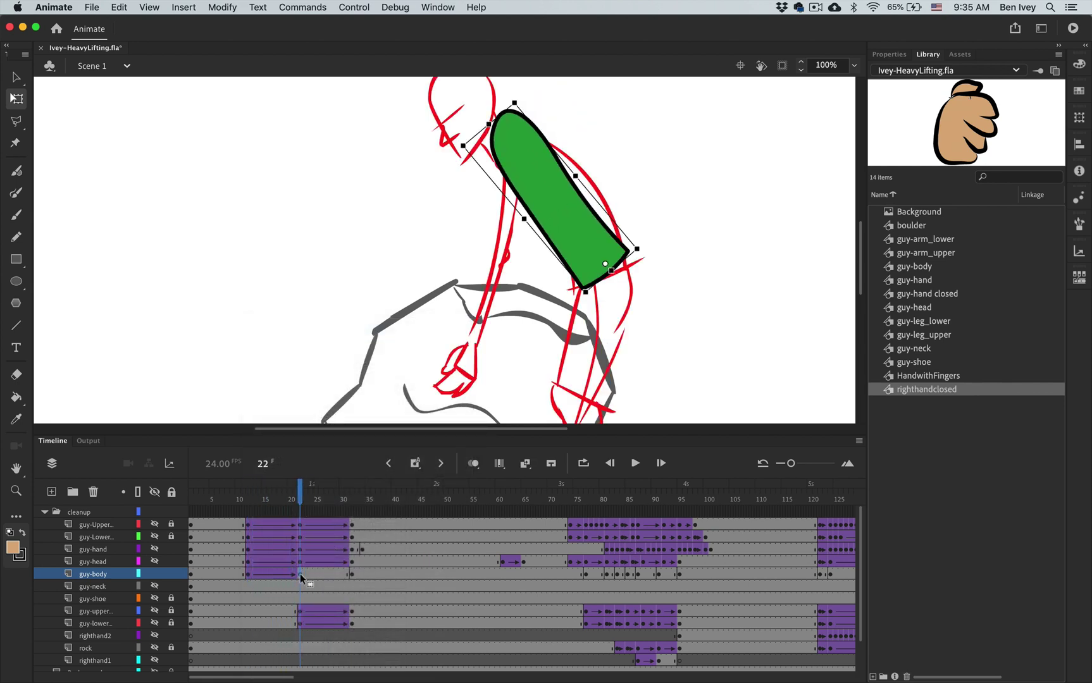
pyautogui.rightClick(301, 577)
pyautogui.click(329, 324)
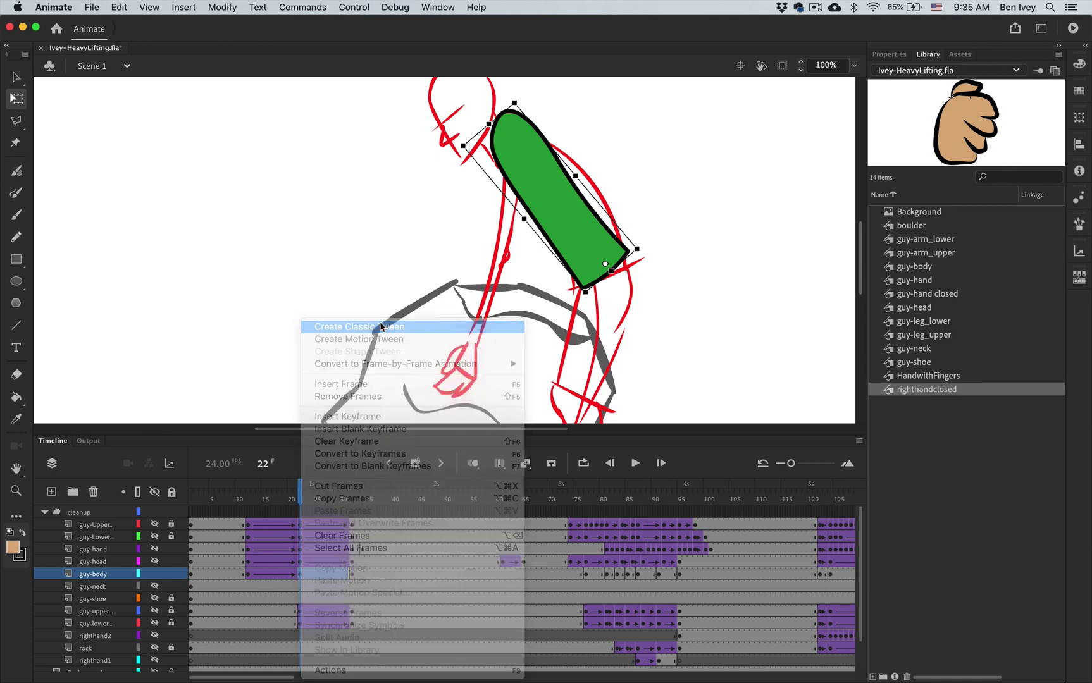
pyautogui.moveTo(308, 496)
pyautogui.mouseDown()
pyautogui.moveTo(461, 500)
pyautogui.moveTo(587, 526)
pyautogui.moveTo(573, 525)
pyautogui.mouseUp()
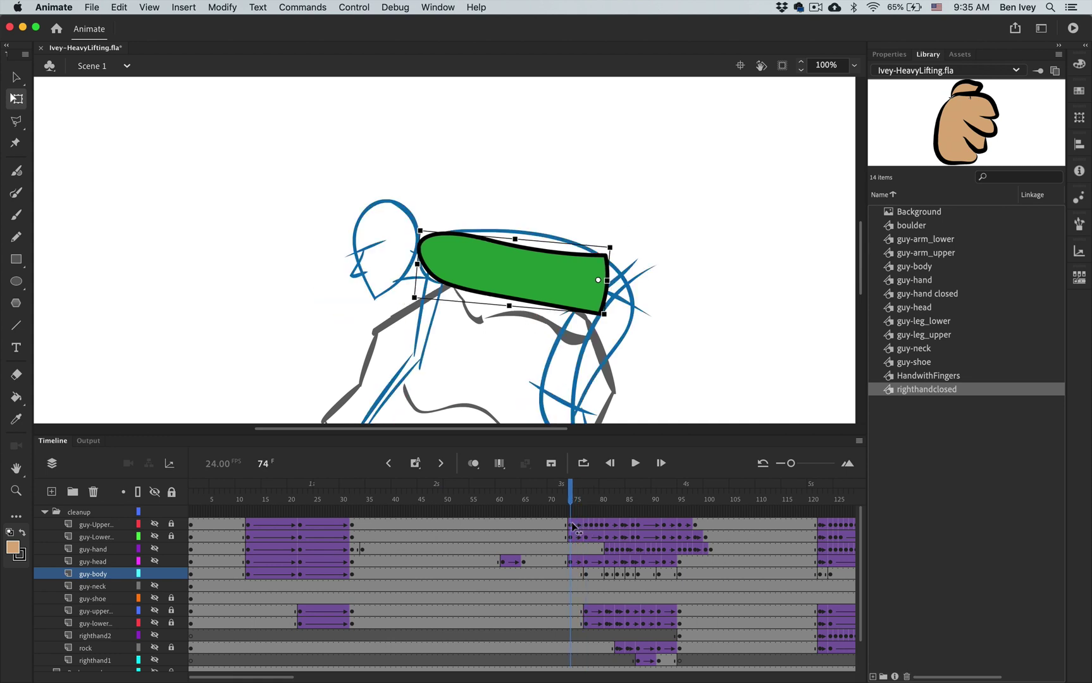
# Step: Insert a guy-body keyframe at frame 74, create a classic tween from it, and preview the following frames
pyautogui.click(570, 574)
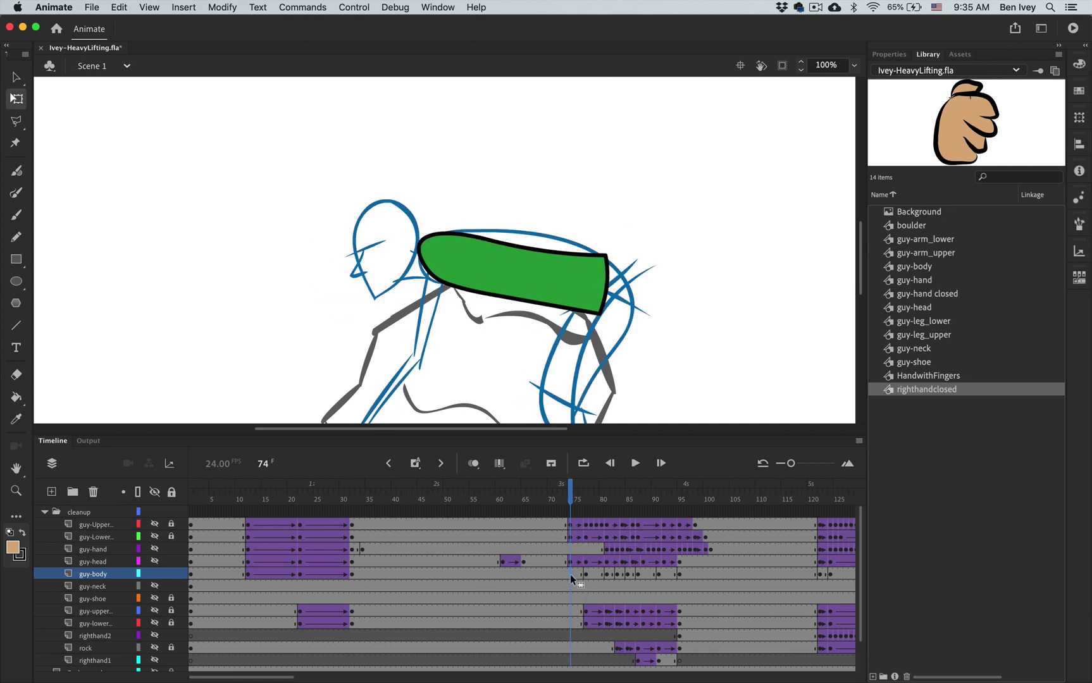
pyautogui.rightClick(570, 574)
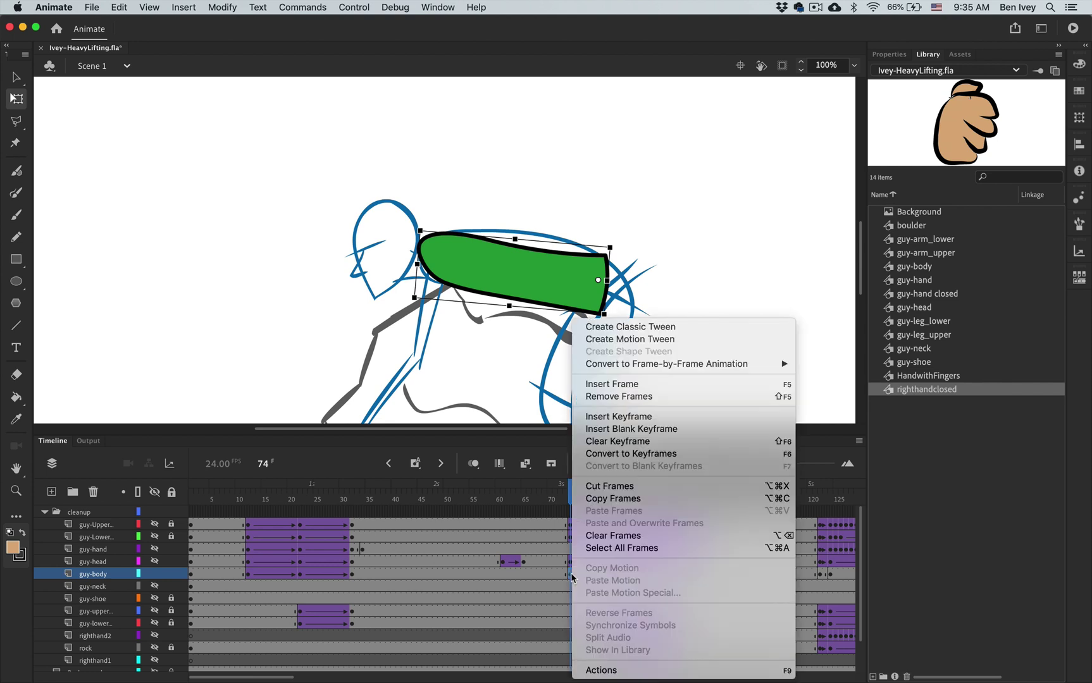
pyautogui.click(601, 321)
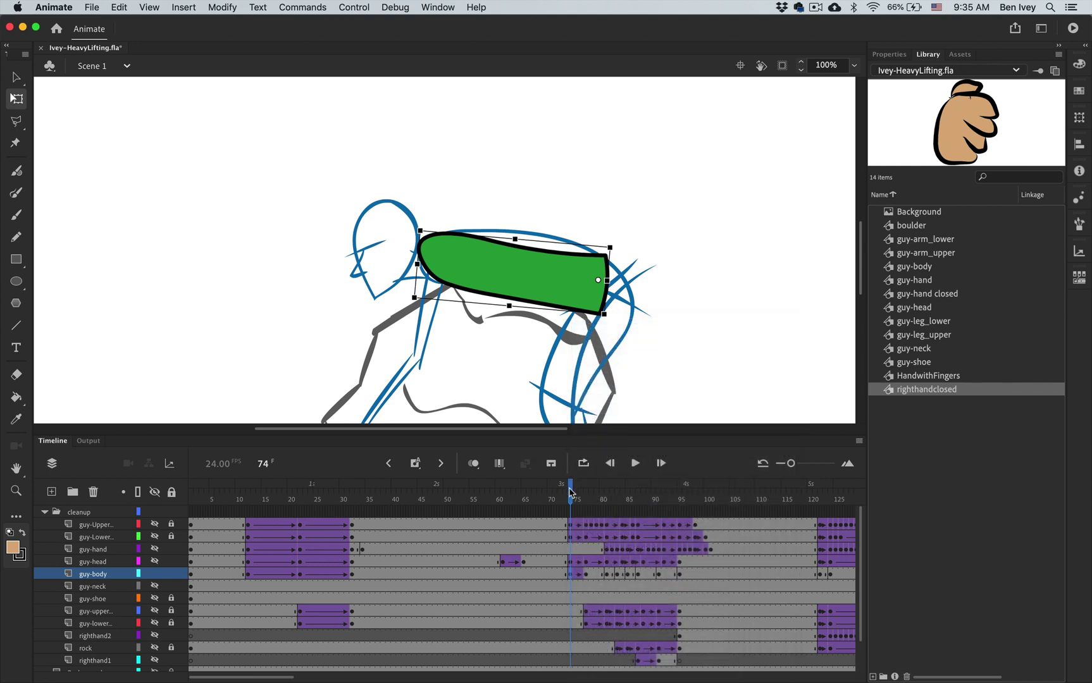
pyautogui.moveTo(571, 496)
pyautogui.mouseDown()
pyautogui.moveTo(680, 500)
pyautogui.moveTo(623, 500)
pyautogui.mouseUp()
# Step: Create classic tweens across the guy-body keyframes from frame 81 to frame 91 and preview the motion past frame 95
pyautogui.click(607, 575)
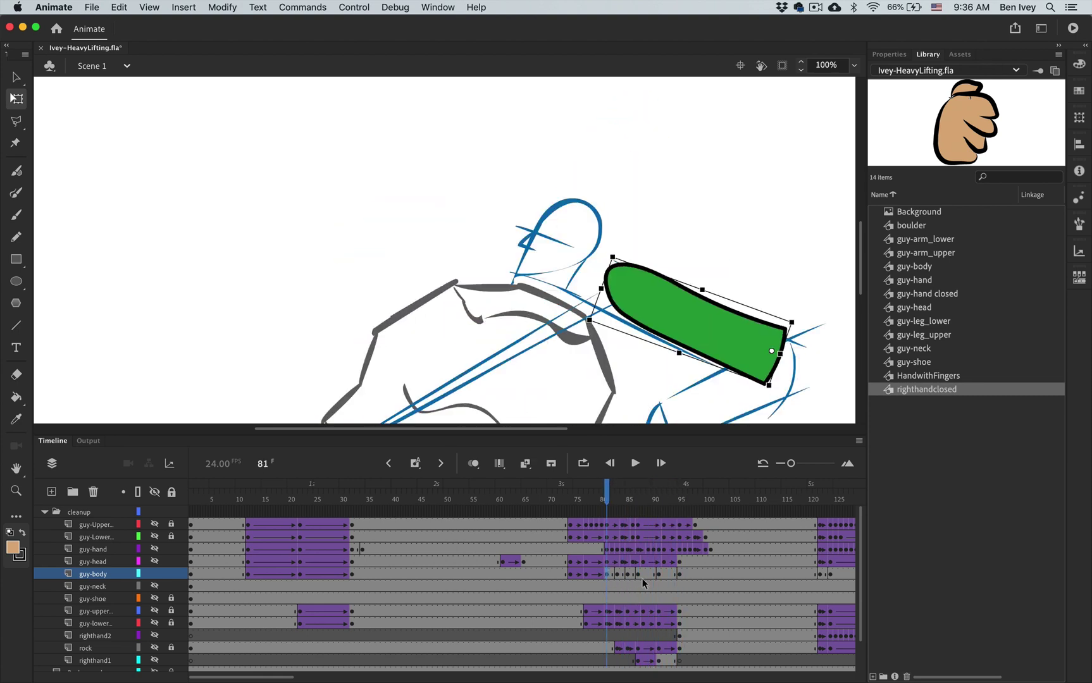
pyautogui.keyDown('shift'); pyautogui.click(658, 577); pyautogui.keyUp('shift')
pyautogui.rightClick(658, 577)
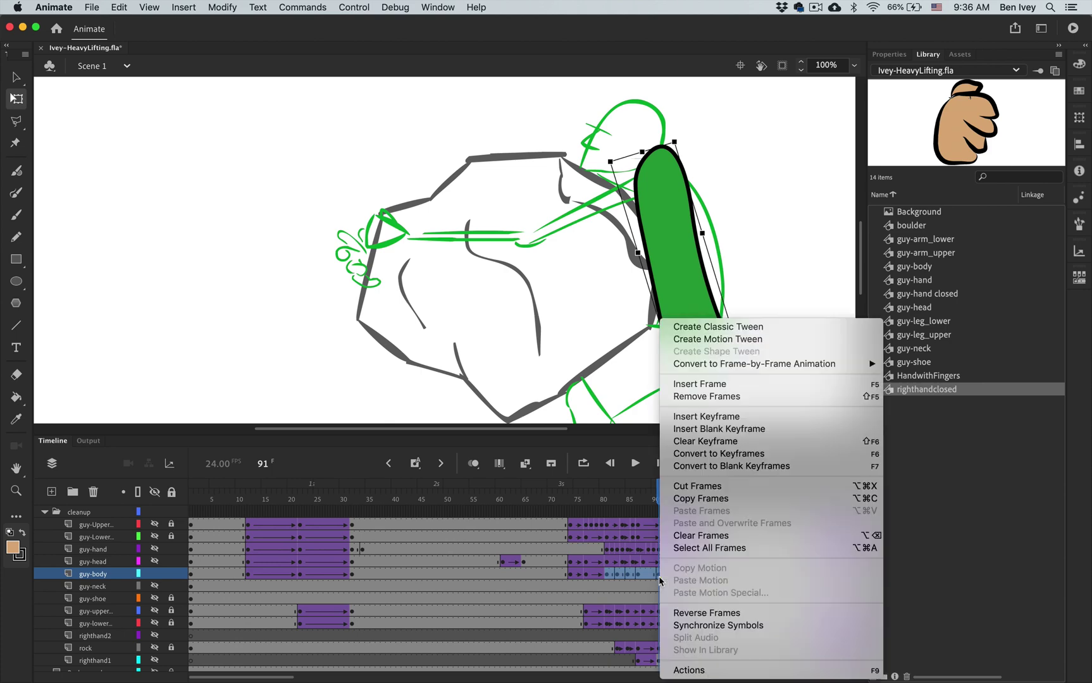
pyautogui.click(703, 328)
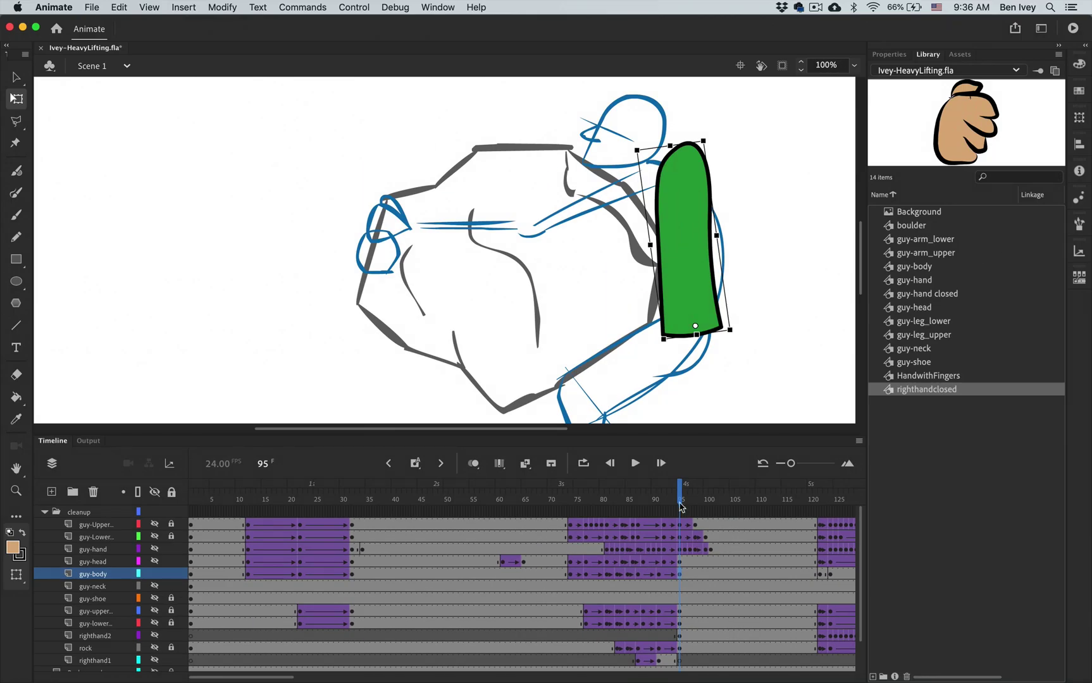
pyautogui.click(713, 405)
pyautogui.moveTo(688, 502); pyautogui.dragTo(820, 514)
# Step: Create classic tweens across the guy-body keyframes from frame 122 to frame 151 and play the motion back from frame 120
pyautogui.hscroll(10, 807, 546)
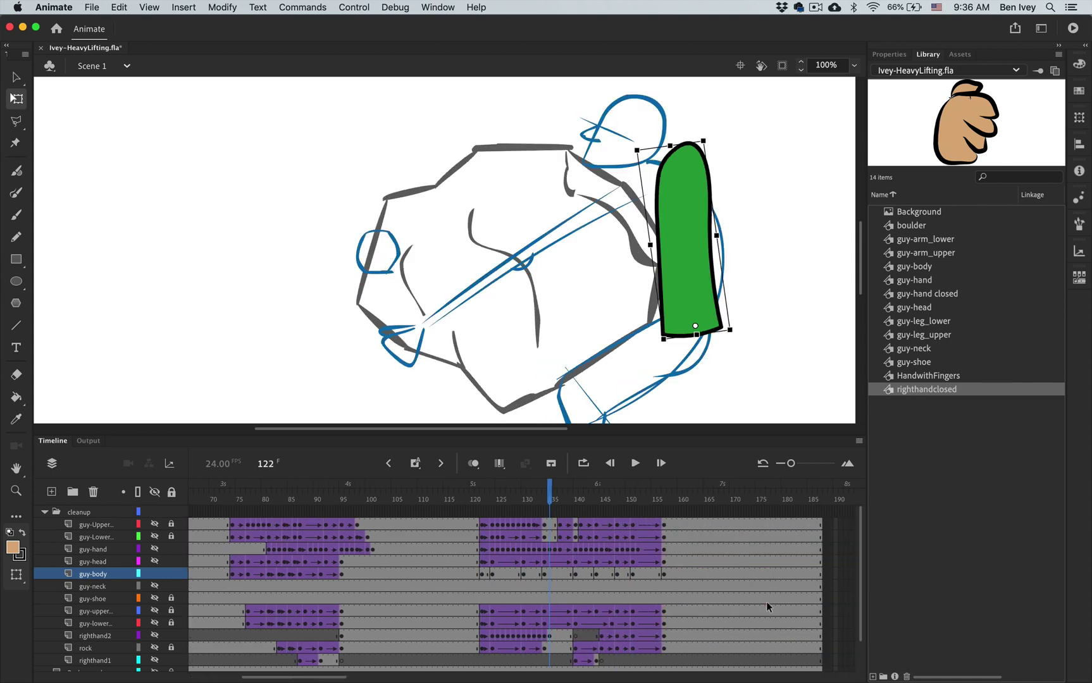
pyautogui.click(484, 577)
pyautogui.moveTo(484, 504); pyautogui.dragTo(642, 504)
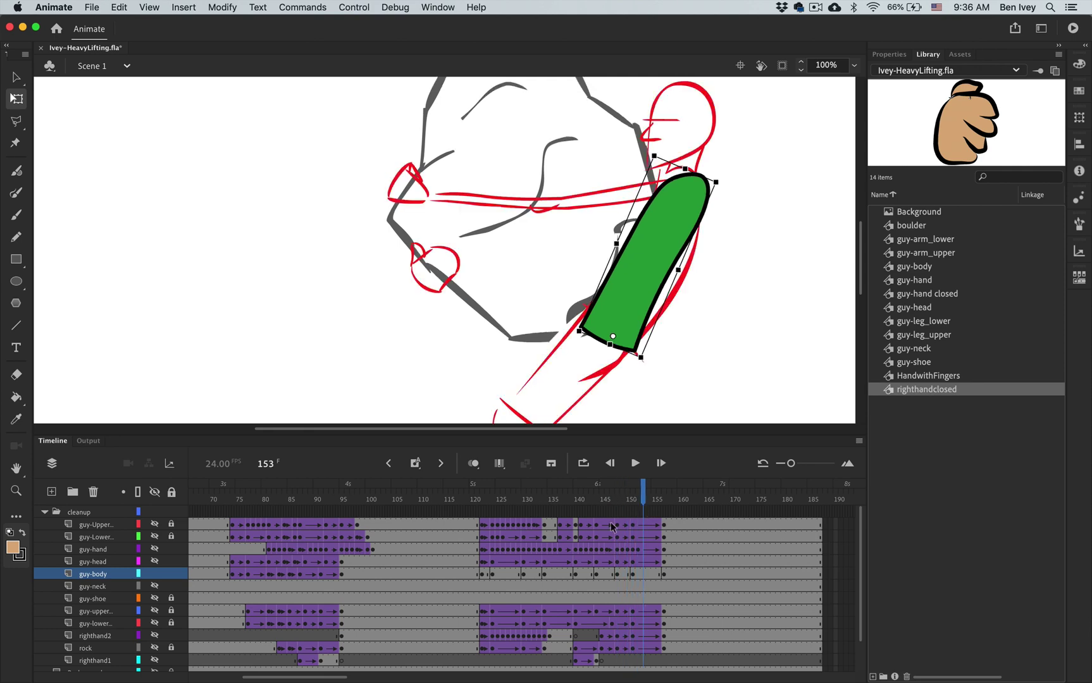
pyautogui.click(482, 574)
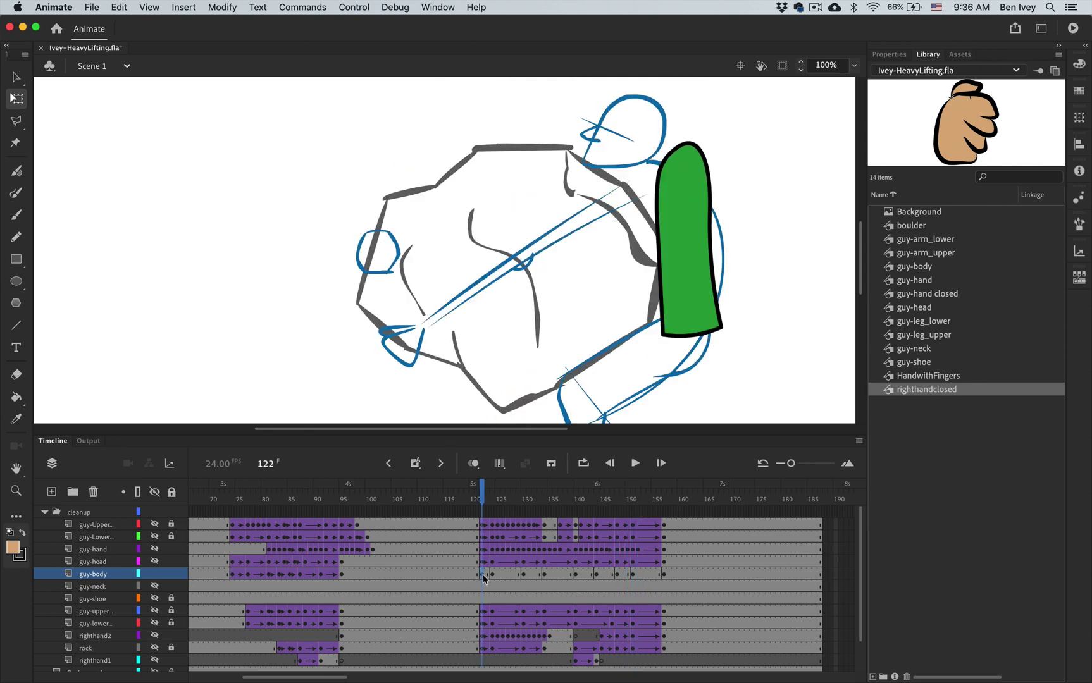
pyautogui.keyDown('shift'); pyautogui.click(631, 575); pyautogui.keyUp('shift')
pyautogui.rightClick(631, 575)
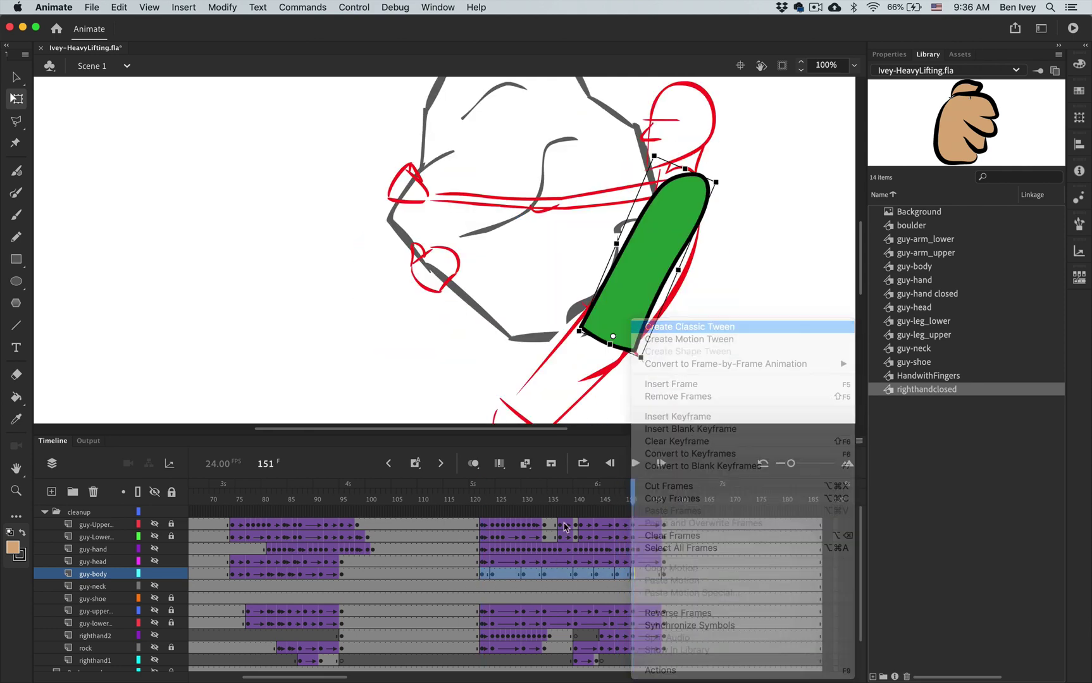
pyautogui.press('Return')
pyautogui.moveTo(630, 496); pyautogui.dragTo(474, 502)
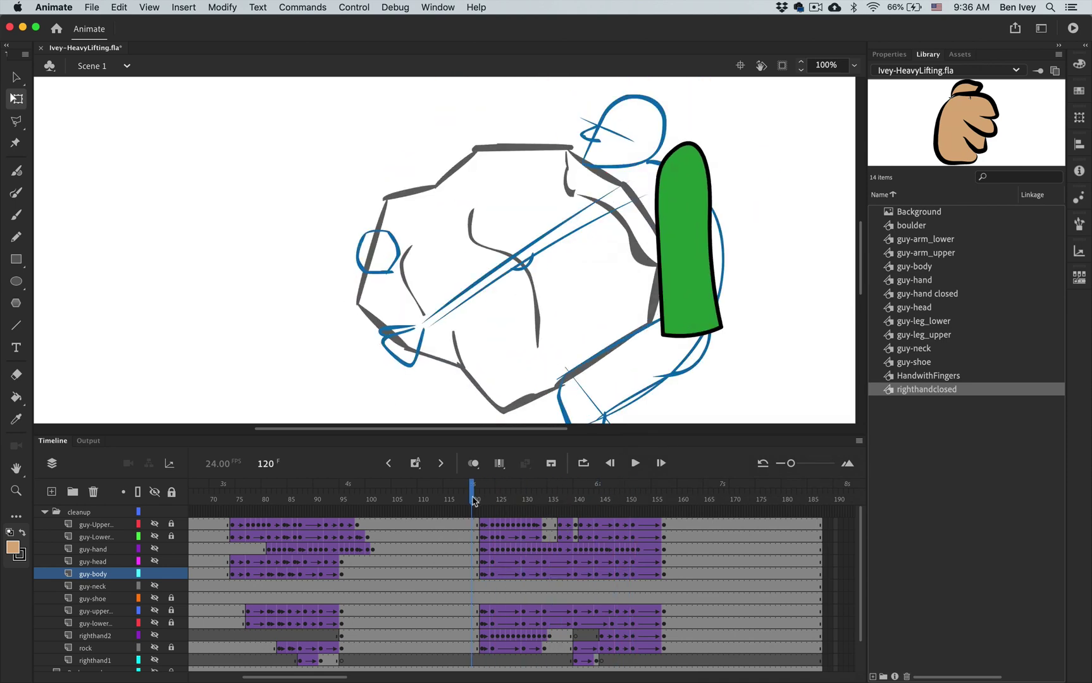
pyautogui.press('Return')
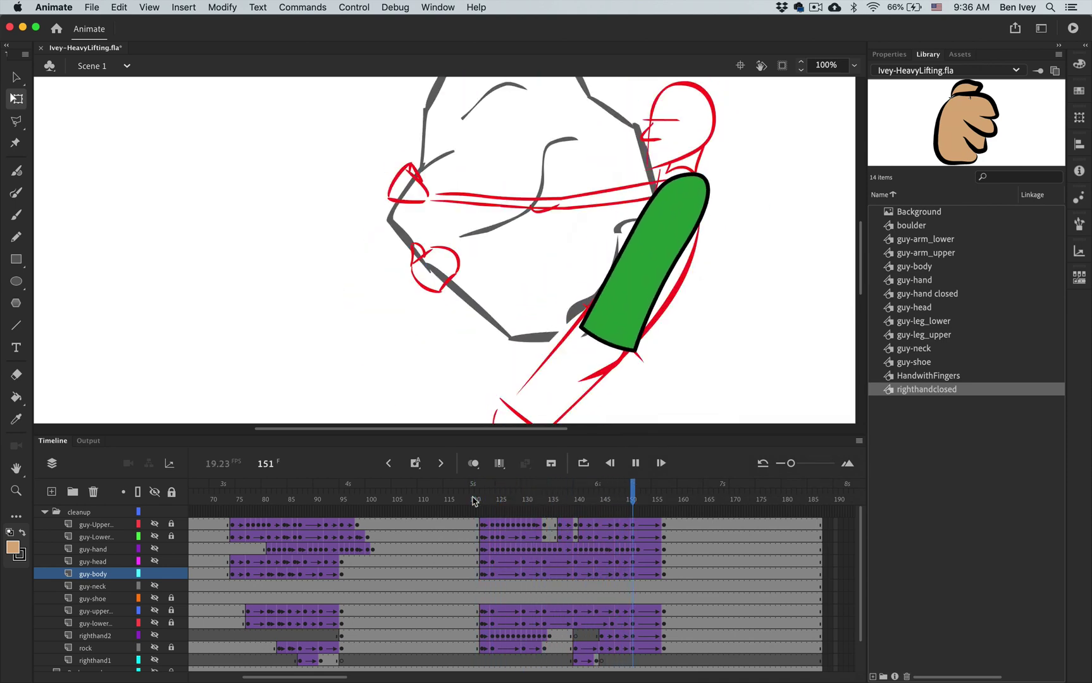
# Step: Stop the timeline playback and test the movie to review the whole animation
pyautogui.press('Return')
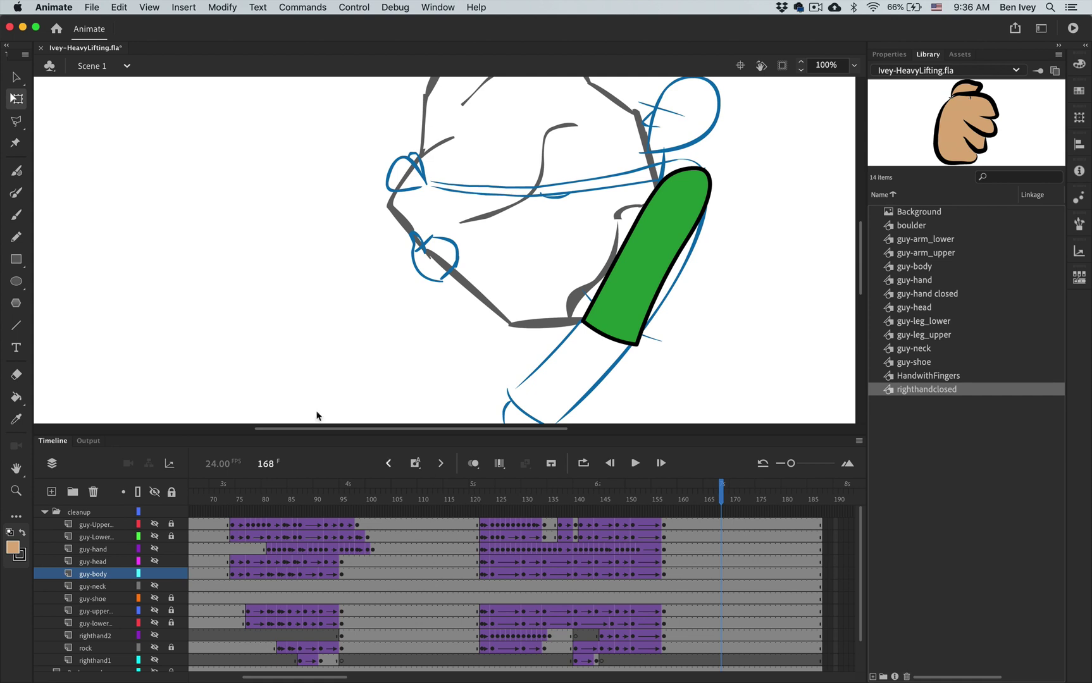
pyautogui.click(293, 7)
pyautogui.moveTo(353, 7)
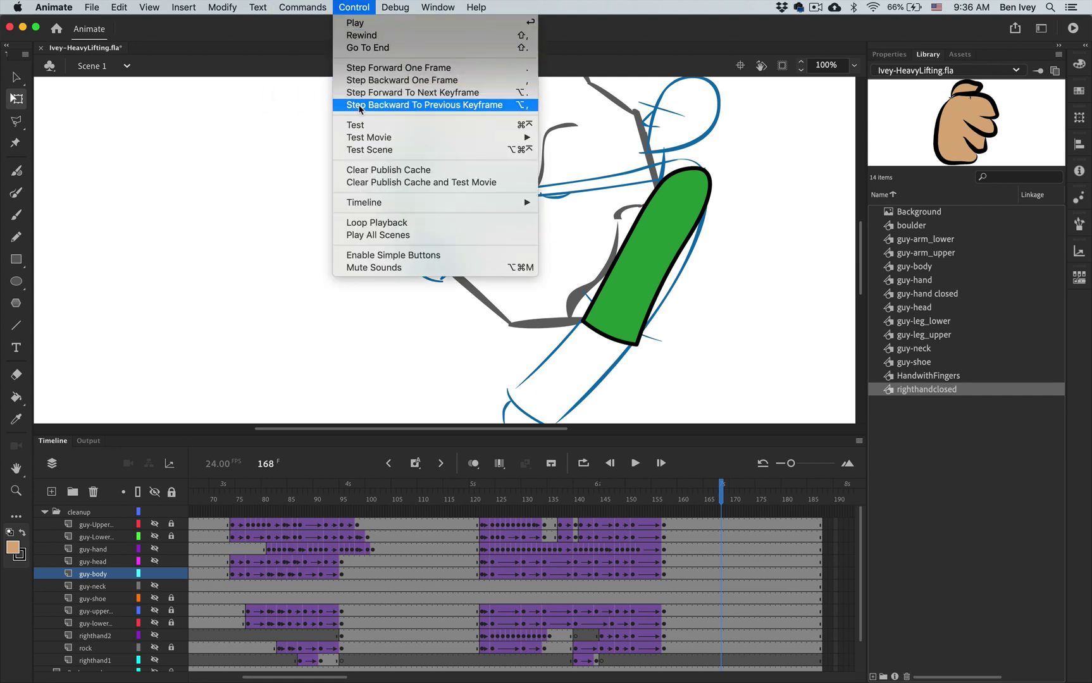
pyautogui.click(362, 124)
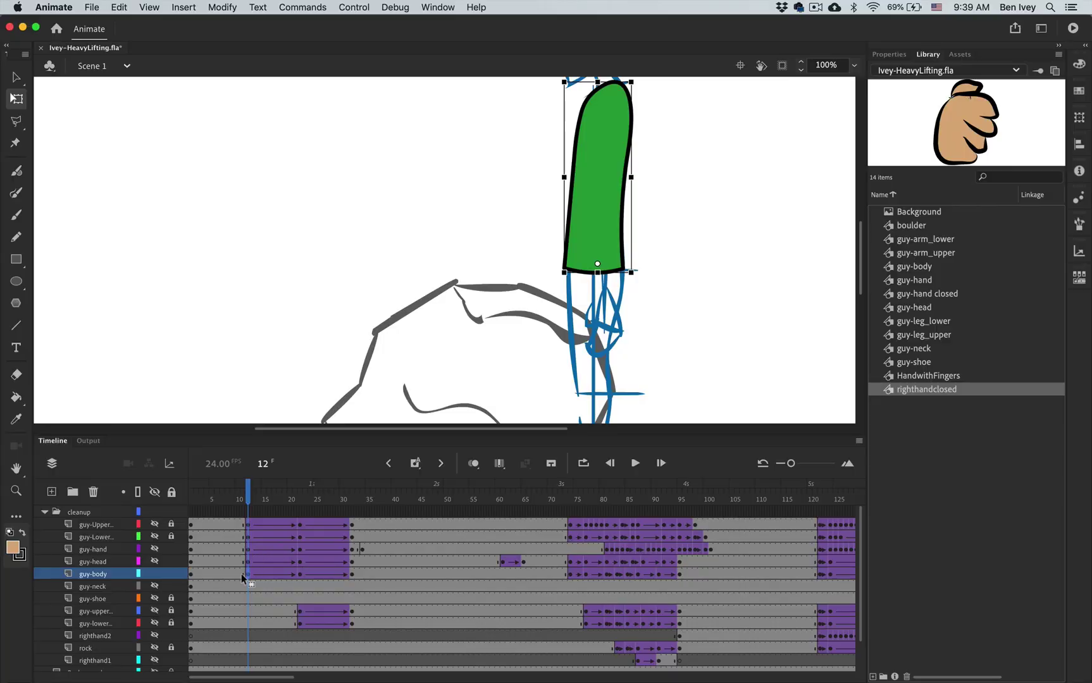
# Step: Open the guy-body symbol from frame 12, insert a keyframe at frame 12 of its Layer 1, and return to Scene 1
pyautogui.click(248, 575)
pyautogui.click(248, 575)
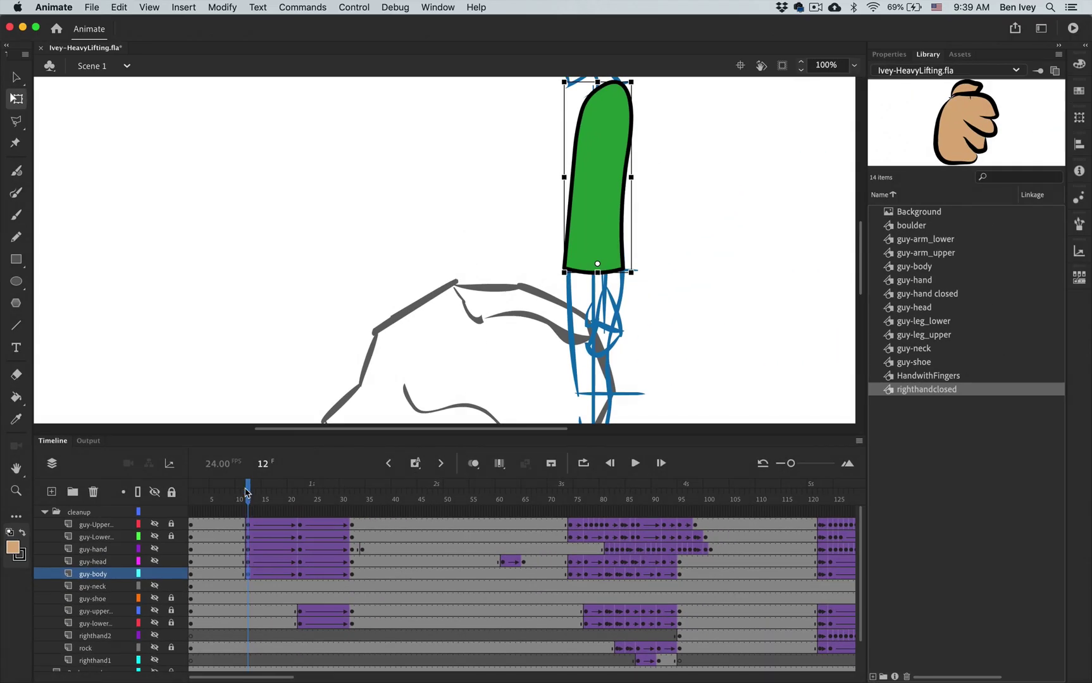
pyautogui.click(283, 334)
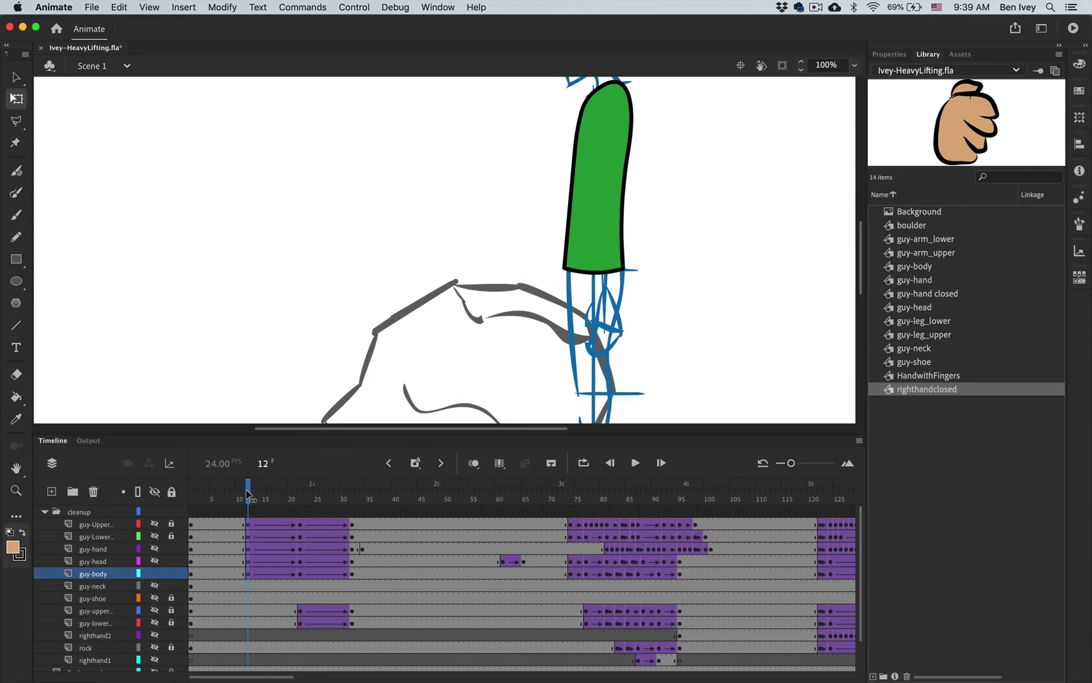
pyautogui.moveTo(247, 495)
pyautogui.mouseDown()
pyautogui.moveTo(358, 511)
pyautogui.moveTo(248, 506)
pyautogui.mouseUp()
pyautogui.press('super+shift+2')
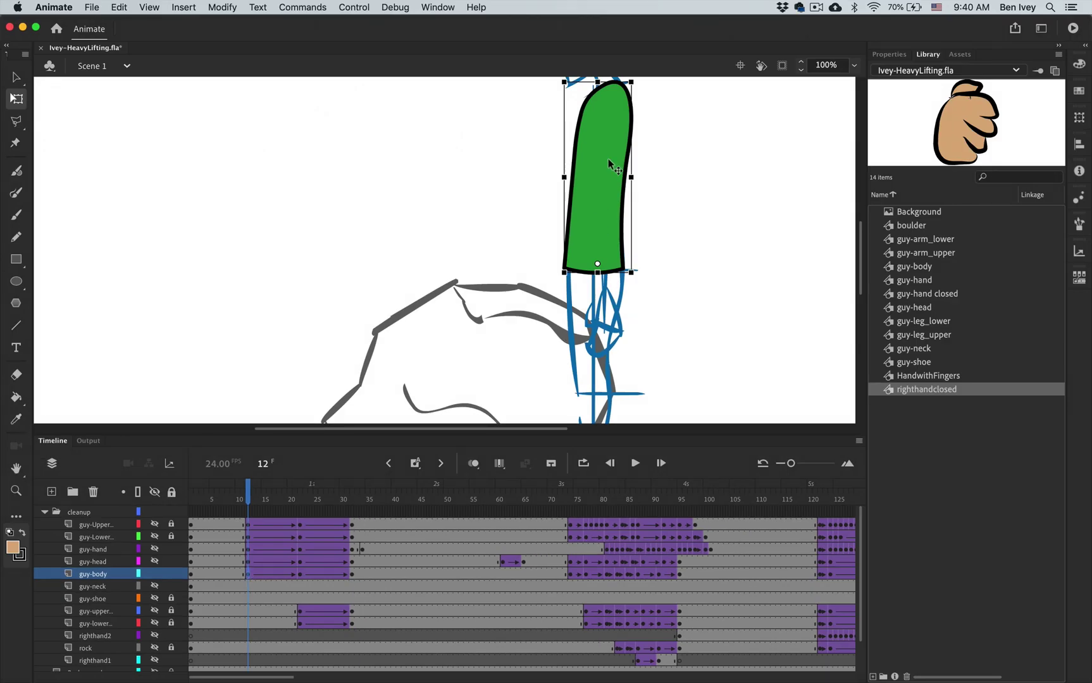
pyautogui.press('v')
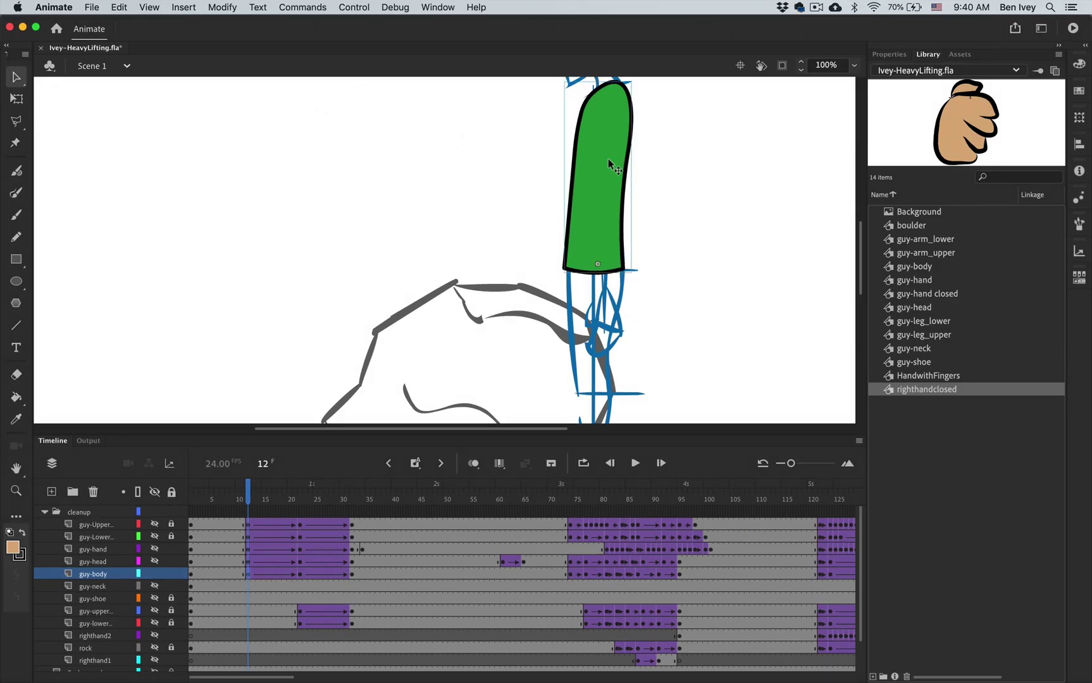
pyautogui.doubleClick(605, 133)
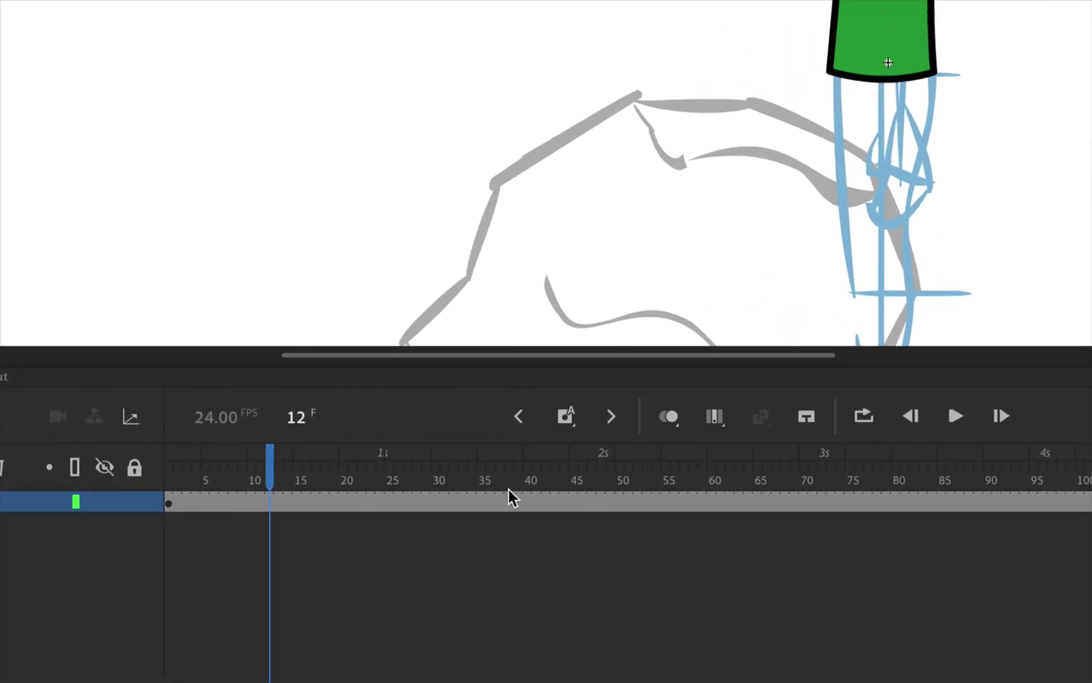
pyautogui.click(269, 504)
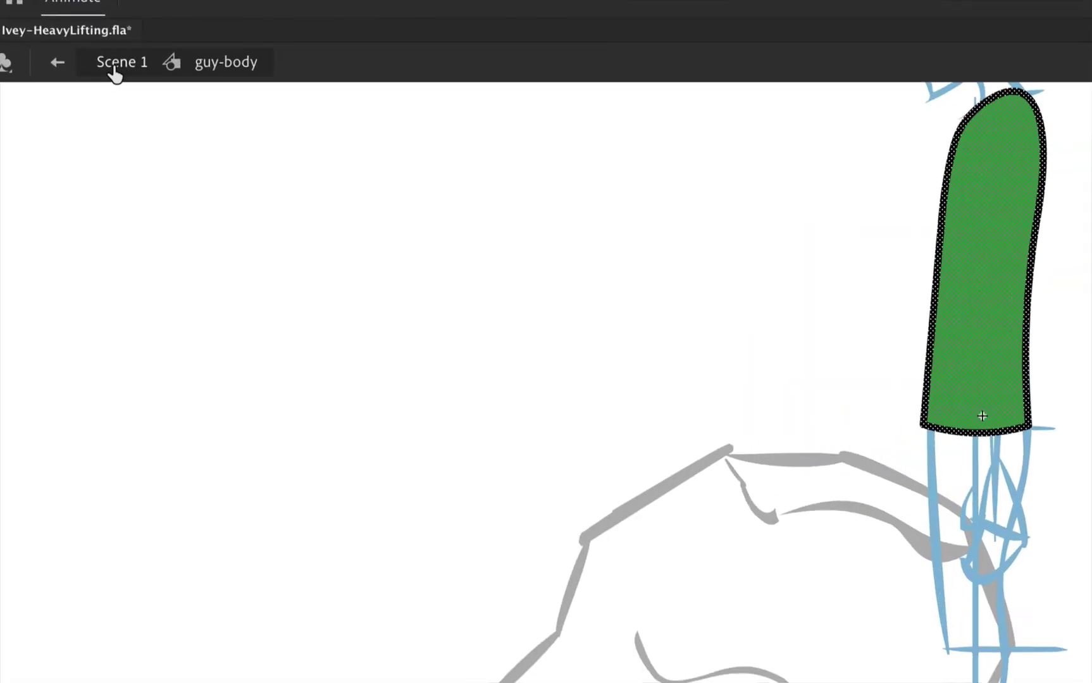
pyautogui.click(114, 66)
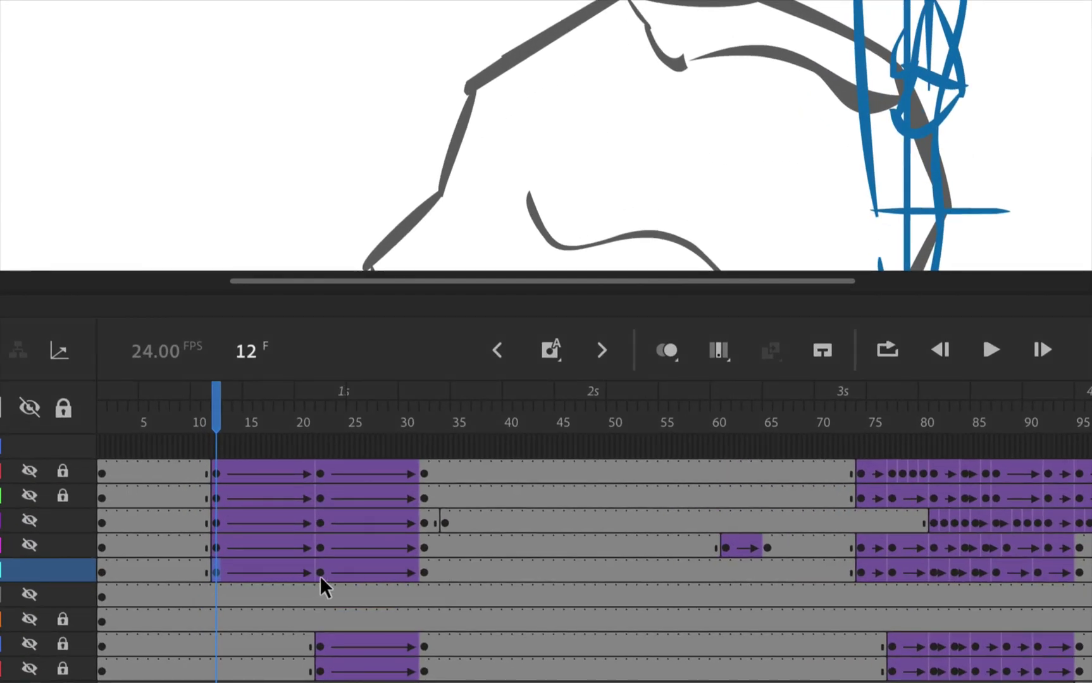
# Step: Open the guy-body symbol from its frame 22 keyframe and insert a keyframe at frame 22 of Layer 1
pyautogui.click(321, 574)
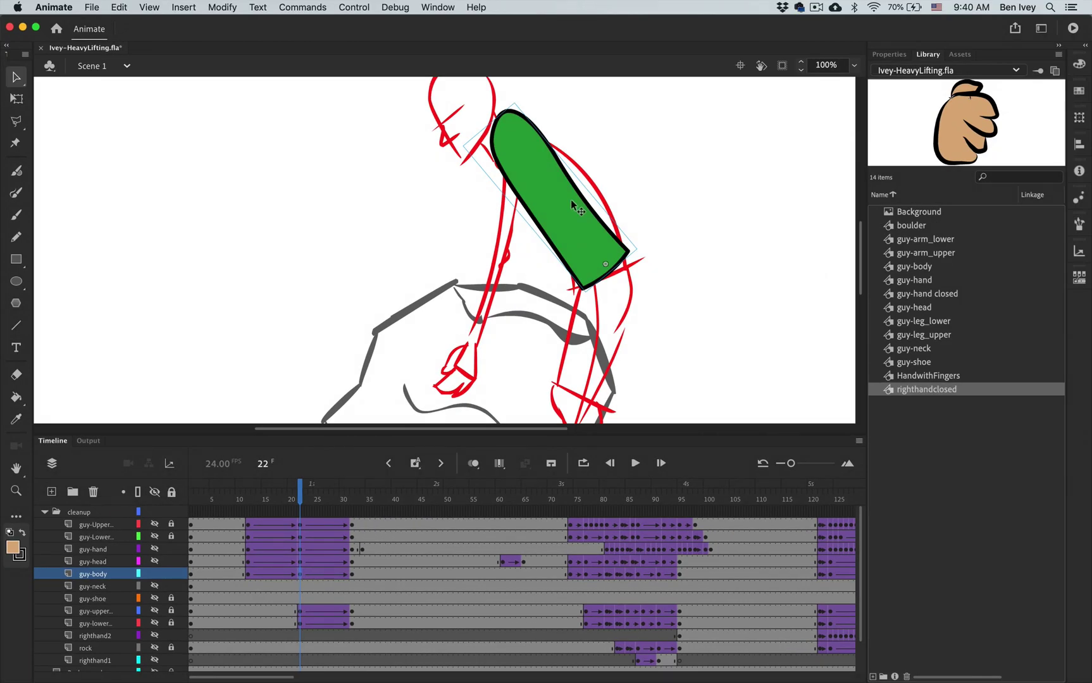
pyautogui.doubleClick(570, 200)
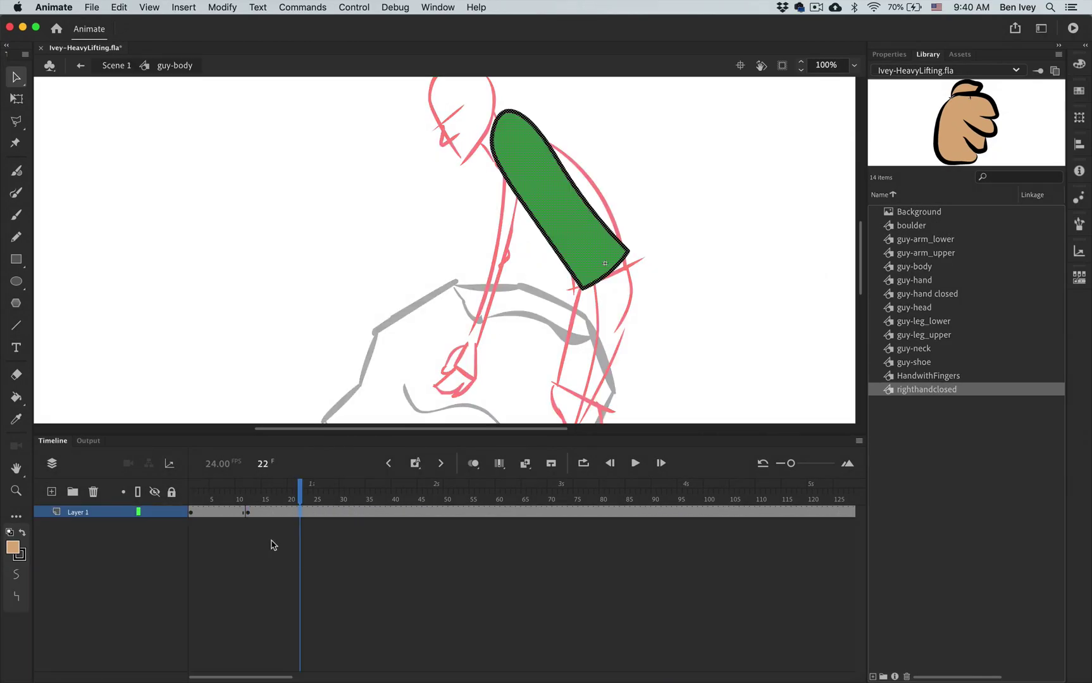
pyautogui.click(293, 514)
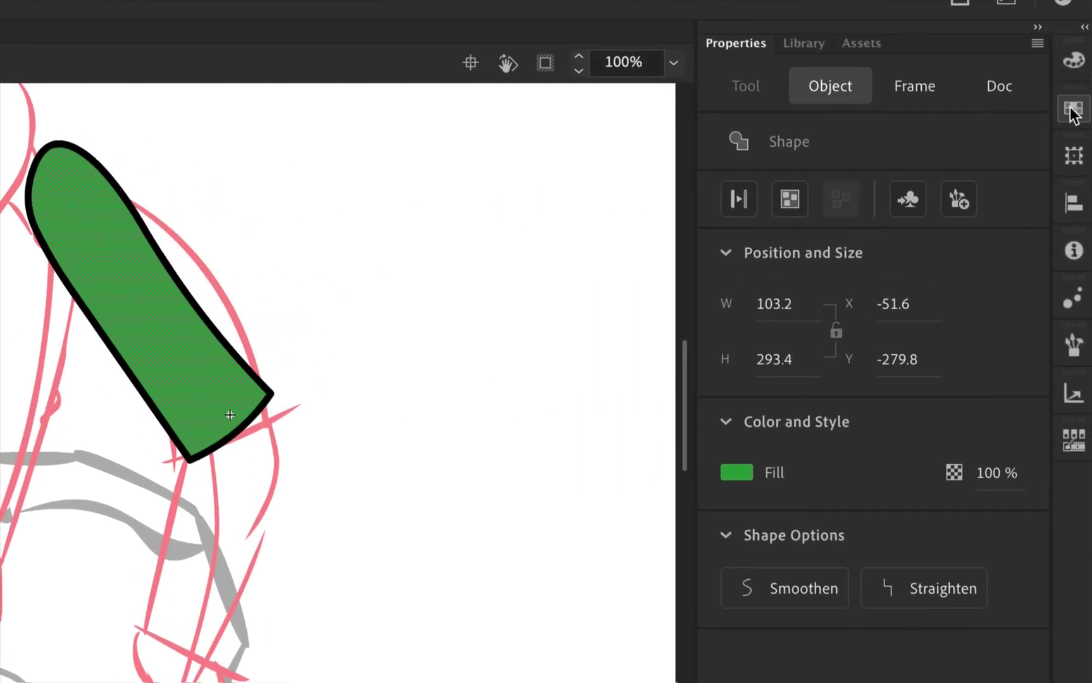
# Step: Save the body's green fill as a new colour swatch and deselect the shape
pyautogui.click(1076, 98)
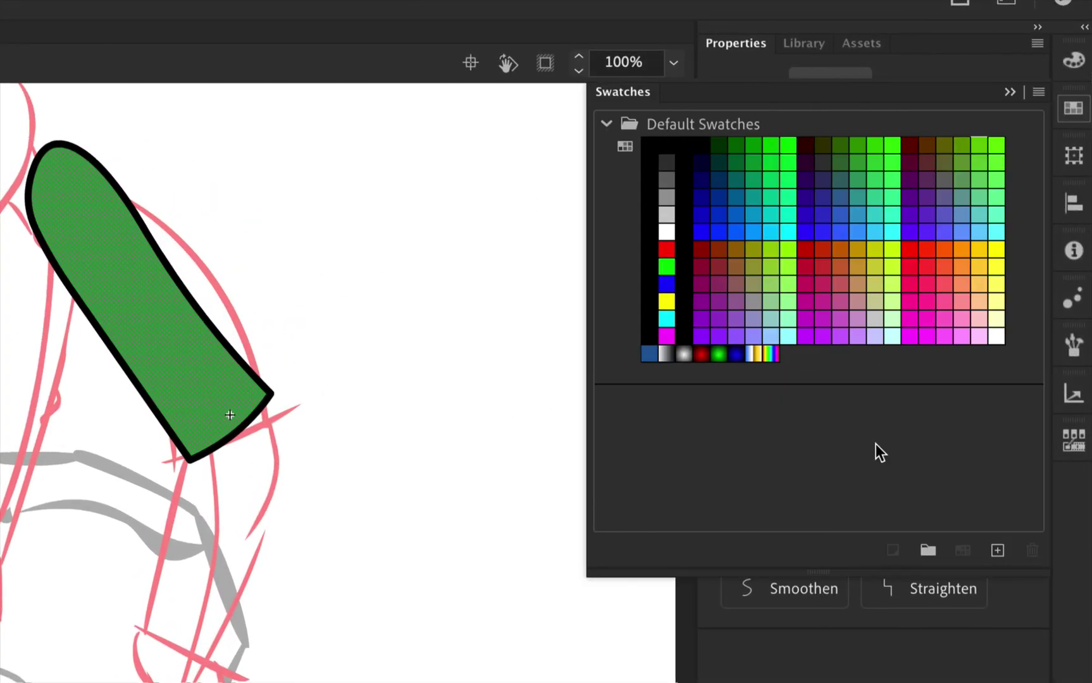
pyautogui.click(997, 551)
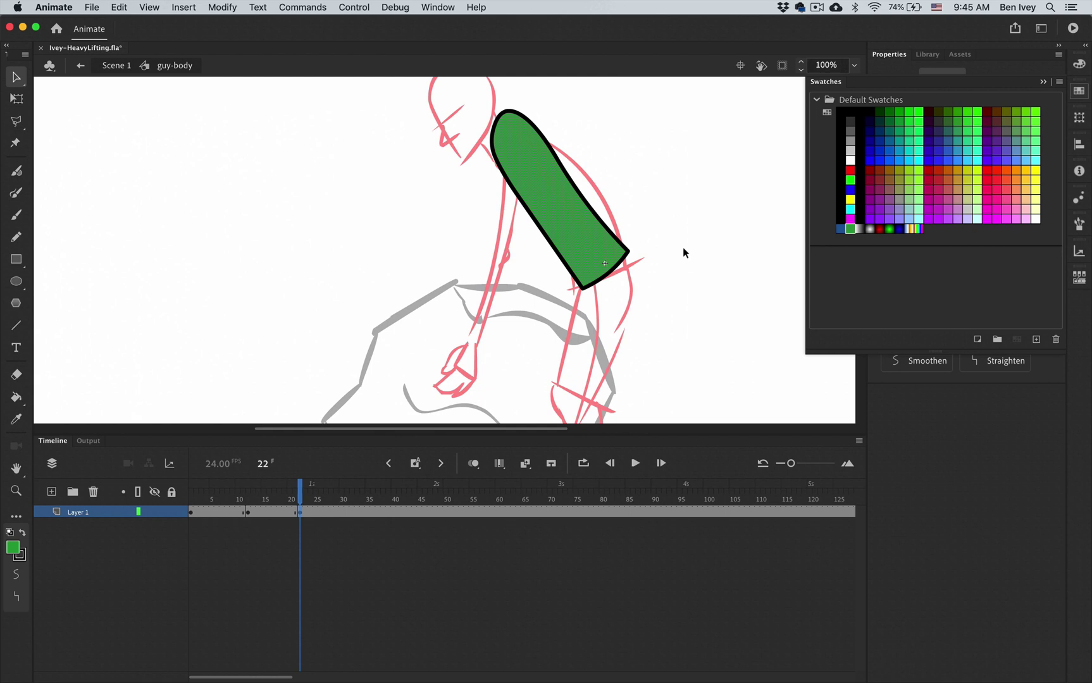
pyautogui.click(685, 248)
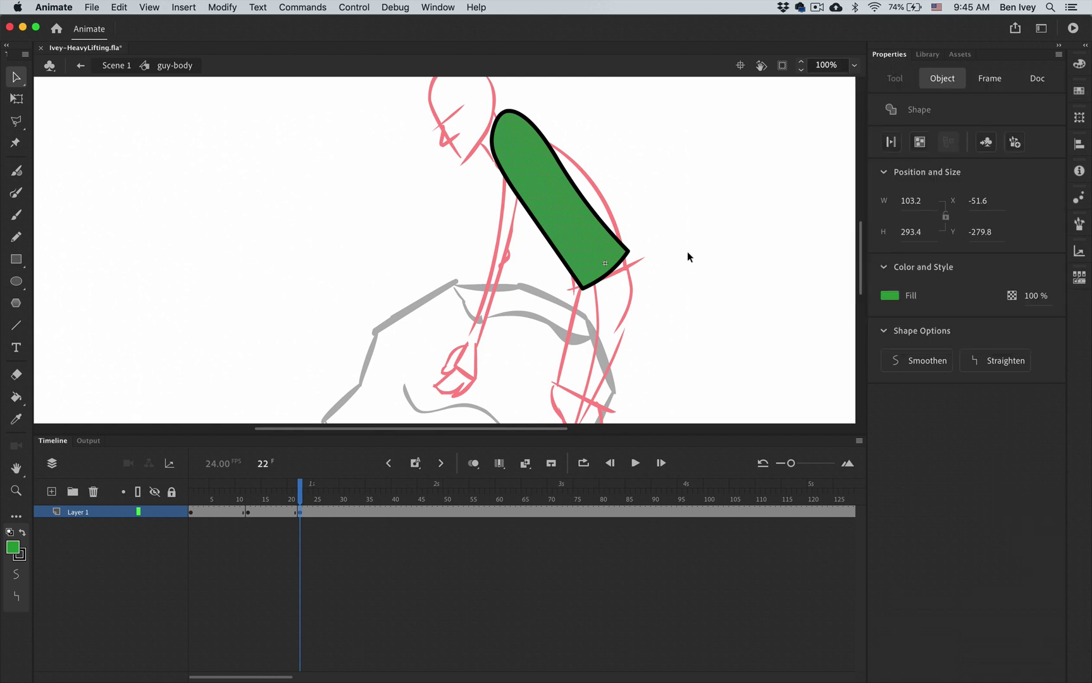
pyautogui.click(687, 250)
# Step: Delete the entire body shape, fill and outline, from frame 22 inside the guy-body symbol
pyautogui.rightClick(470, 111)
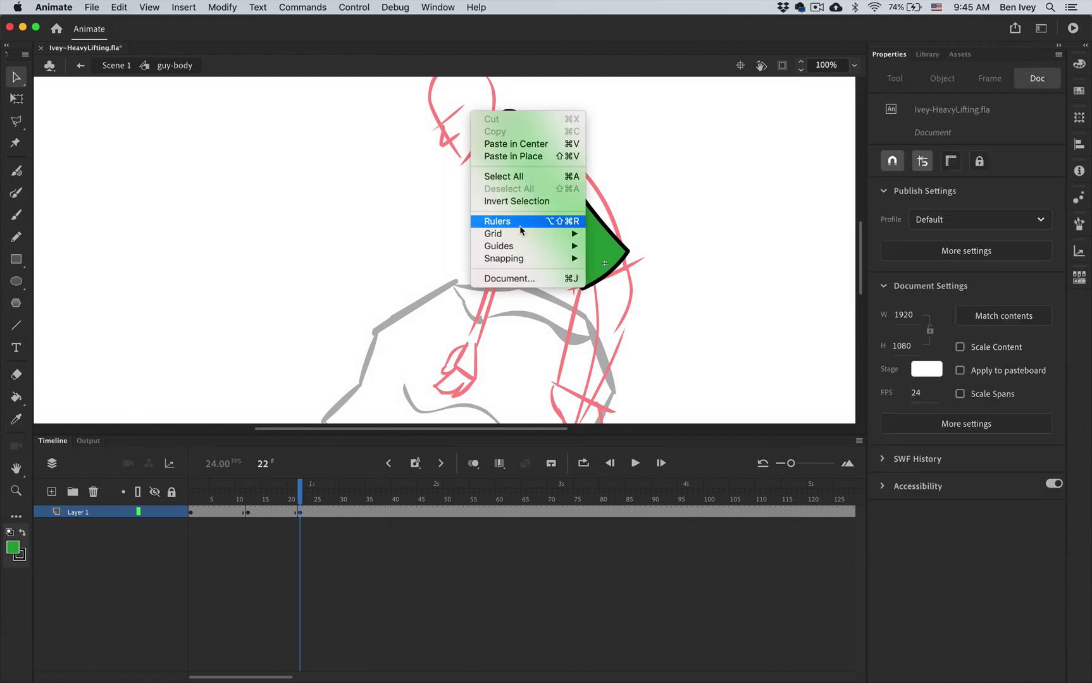
pyautogui.click(377, 206)
pyautogui.moveTo(462, 110); pyautogui.dragTo(676, 323)
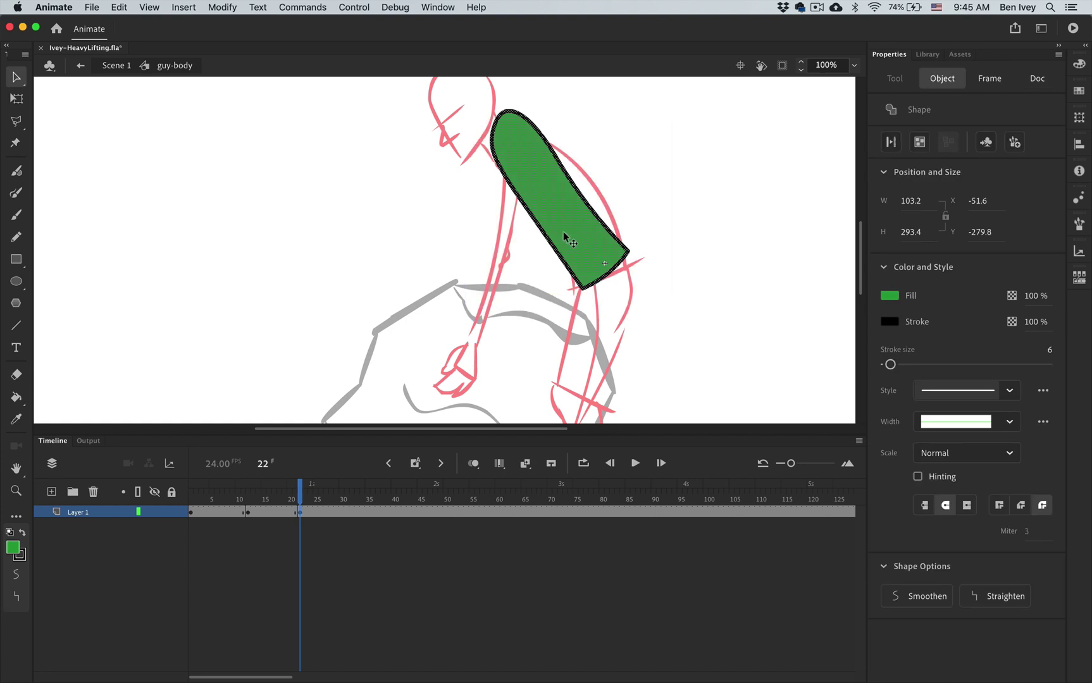
pyautogui.press('Delete')
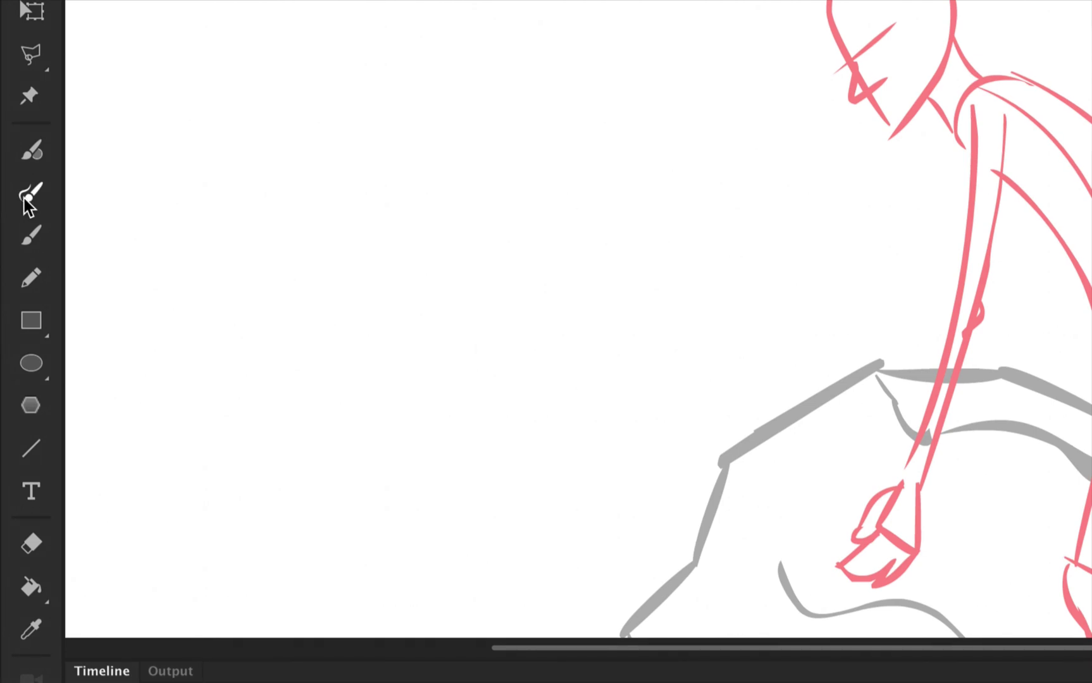
# Step: Outline the bent torso over the red sketch using the Paint Brush with a black, uniform-width stroke
pyautogui.click(25, 198)
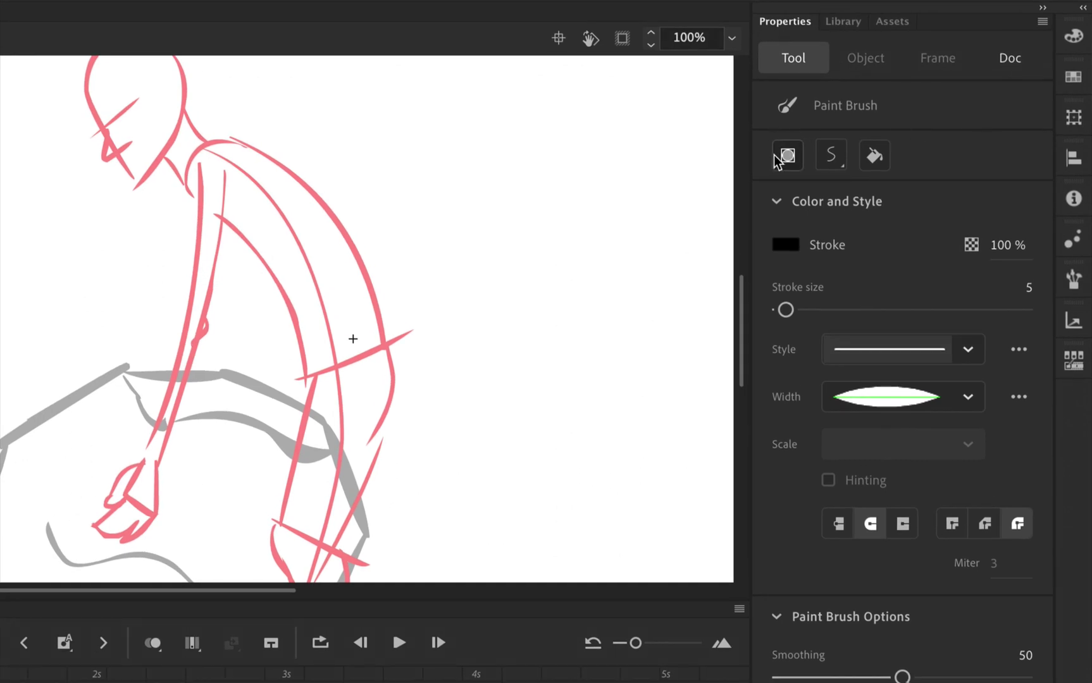
pyautogui.click(788, 158)
pyautogui.click(788, 248)
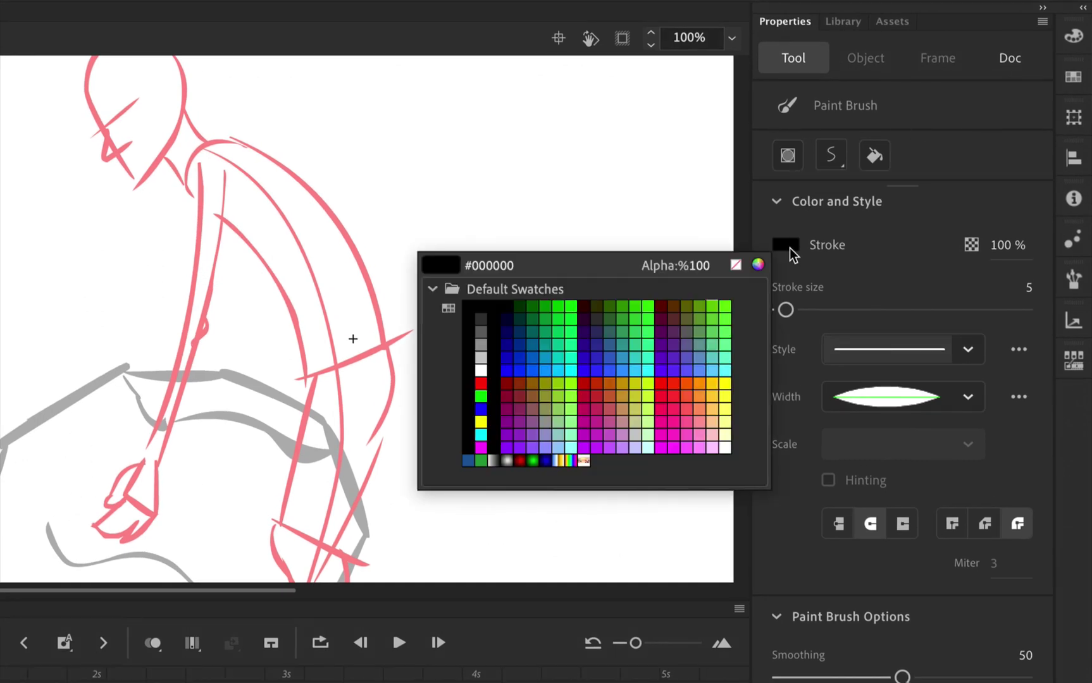
pyautogui.click(791, 253)
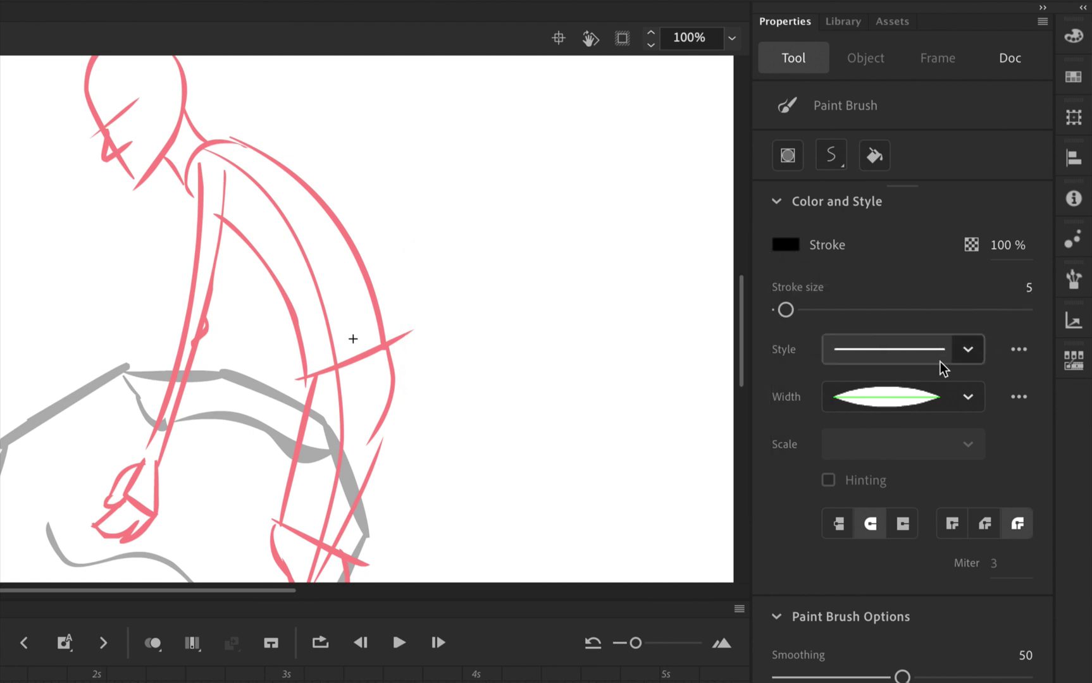
pyautogui.click(968, 397)
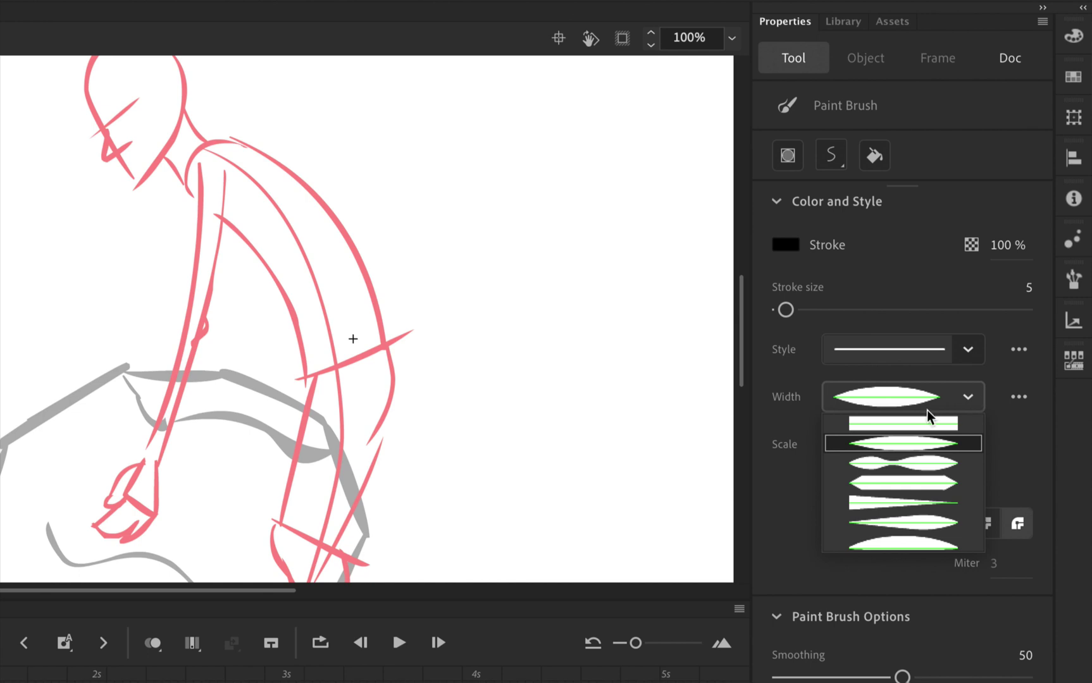
pyautogui.click(873, 425)
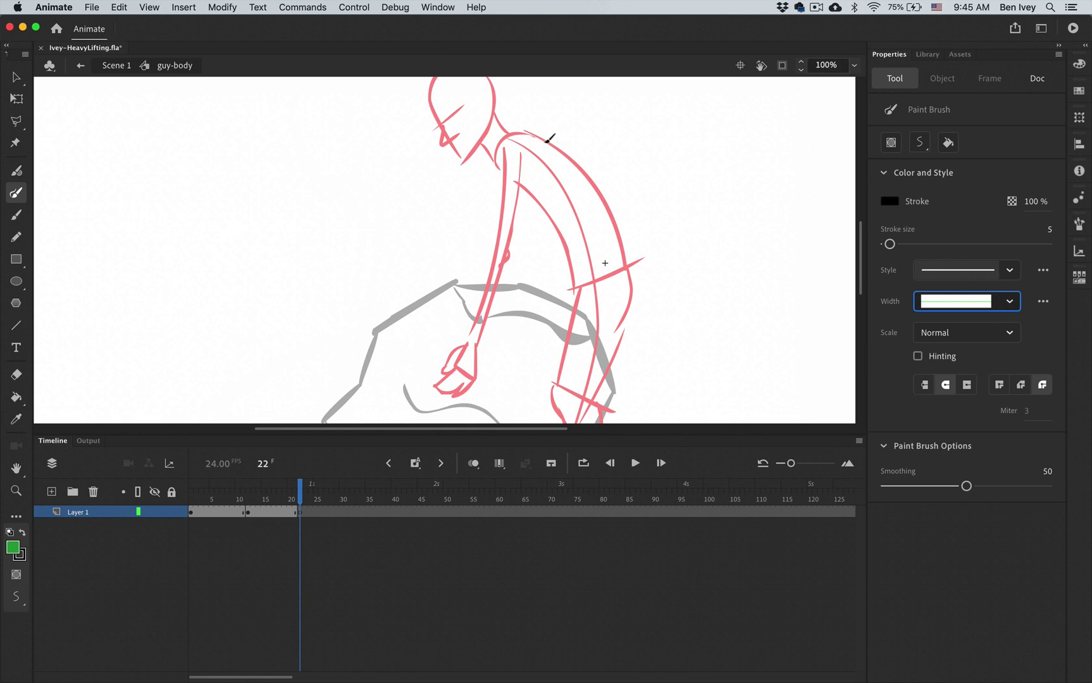
pyautogui.moveTo(499, 142)
pyautogui.mouseDown()
pyautogui.moveTo(500, 168)
pyautogui.moveTo(543, 197)
pyautogui.moveTo(568, 241)
pyautogui.moveTo(578, 286)
pyautogui.moveTo(606, 280)
pyautogui.moveTo(625, 265)
pyautogui.moveTo(626, 236)
pyautogui.moveTo(563, 147)
pyautogui.moveTo(537, 134)
pyautogui.mouseUp()
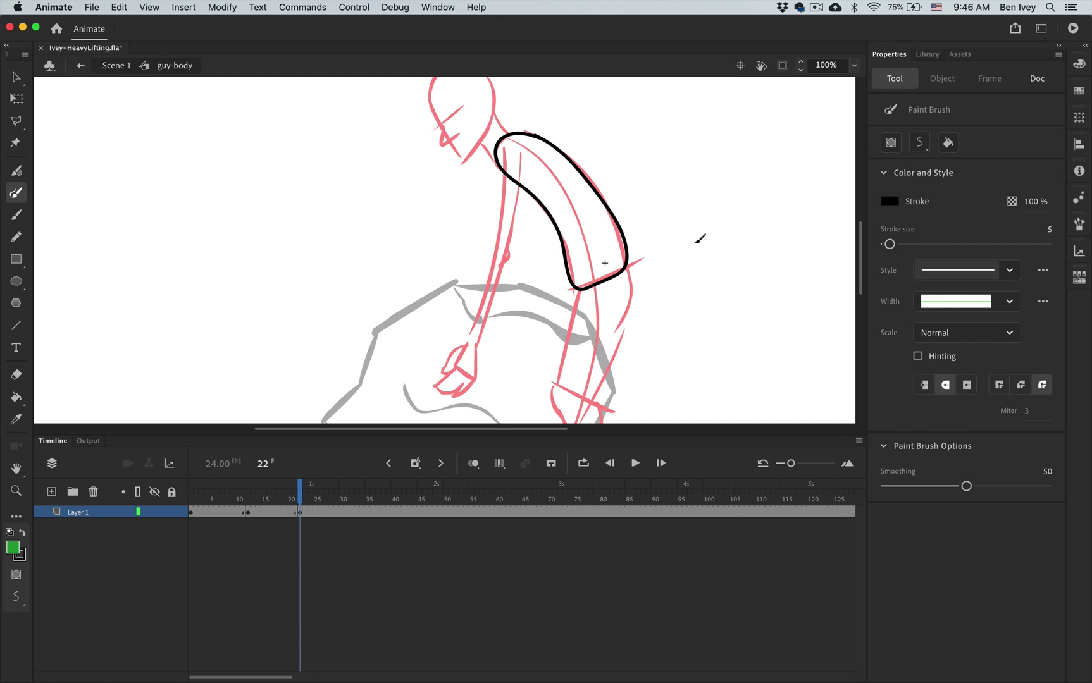
# Step: Fill the new torso outline with the saved green swatch using the Paint Bucket
pyautogui.click(16, 397)
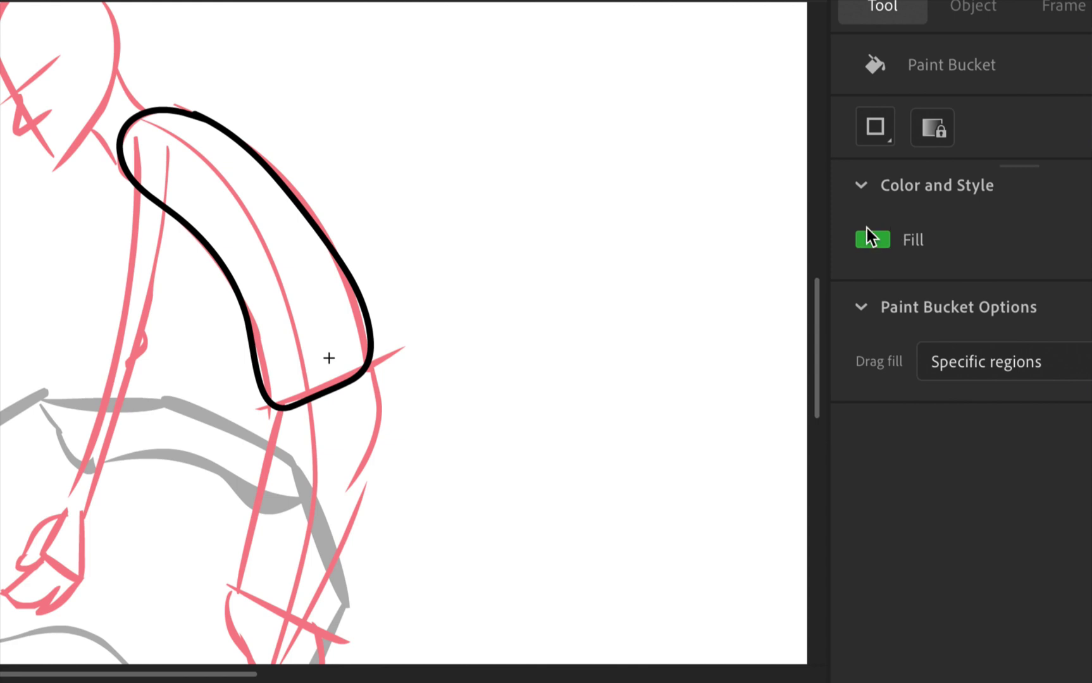
pyautogui.click(871, 238)
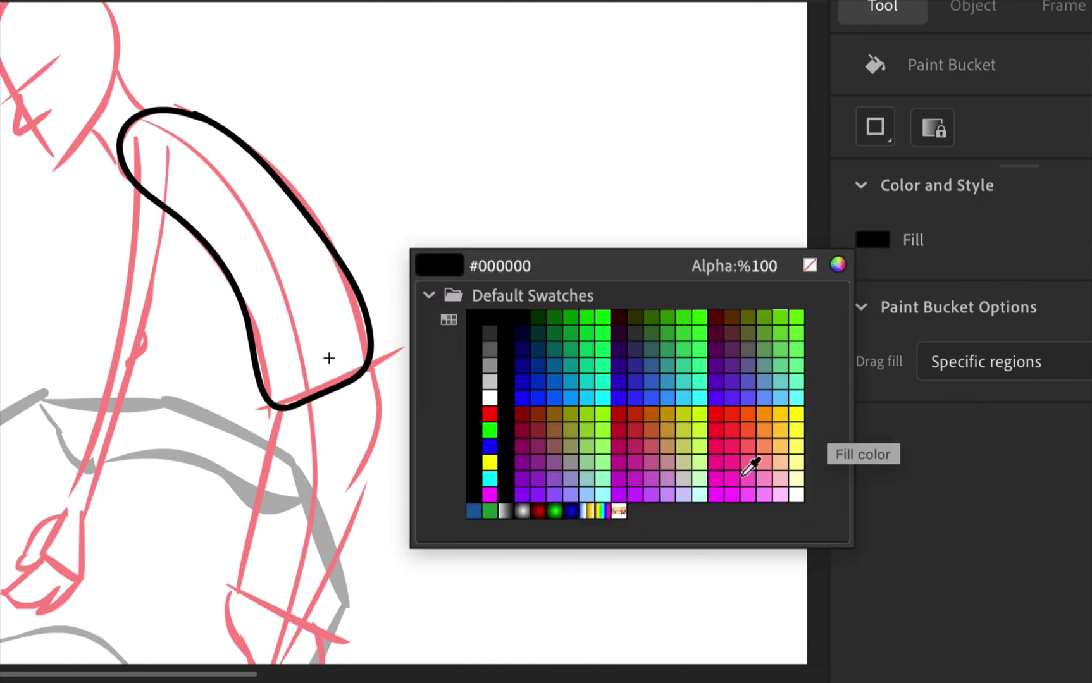
pyautogui.click(491, 514)
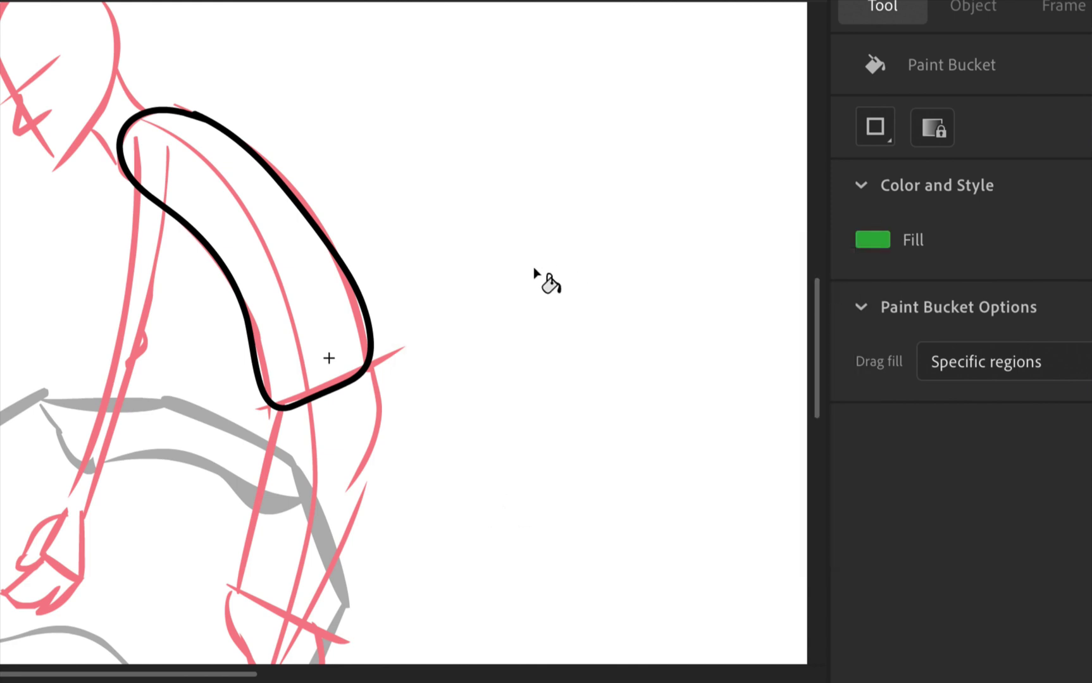
pyautogui.click(299, 303)
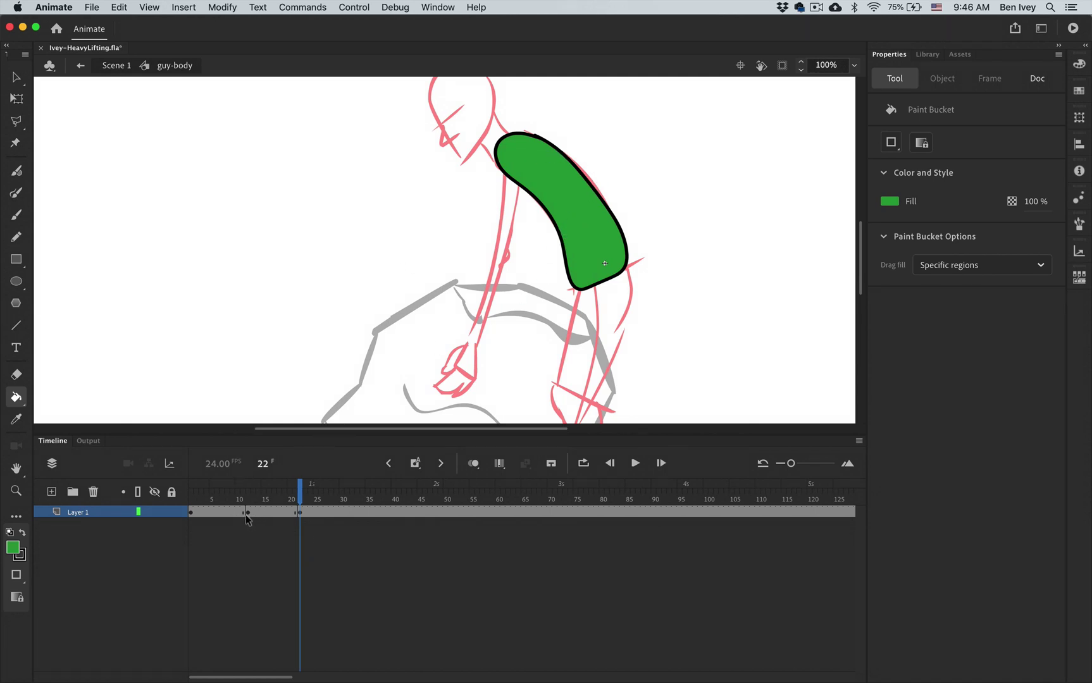
# Step: Create a shape tween from frame 12 to frame 22 inside guy-body and scrub through it to preview the bend
pyautogui.click(248, 511)
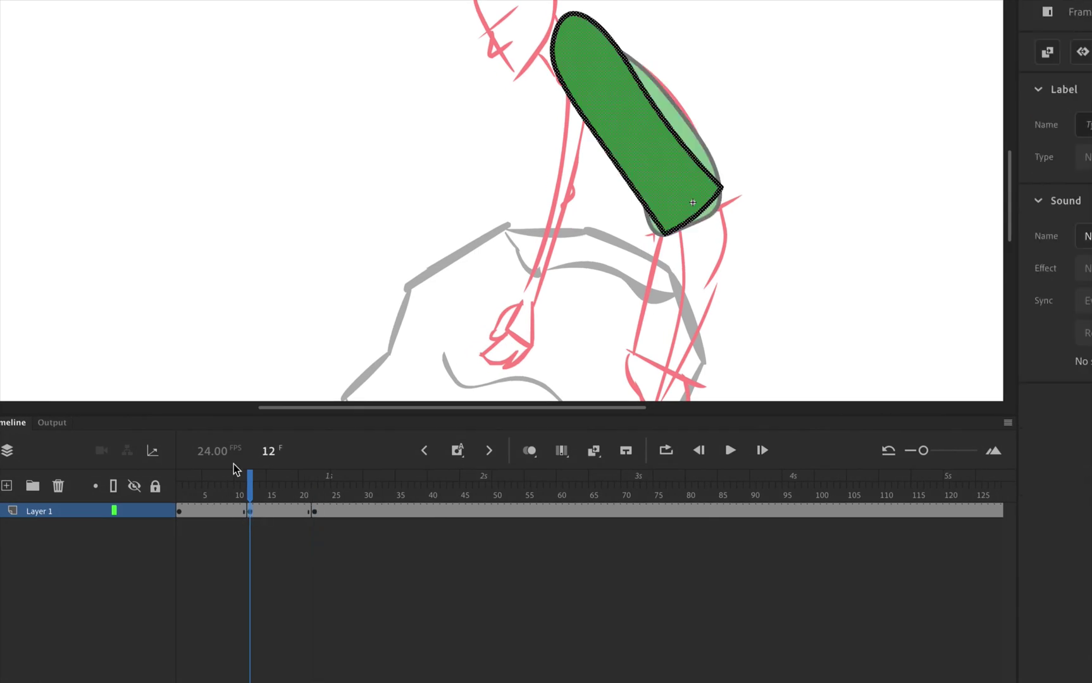
pyautogui.click(309, 512)
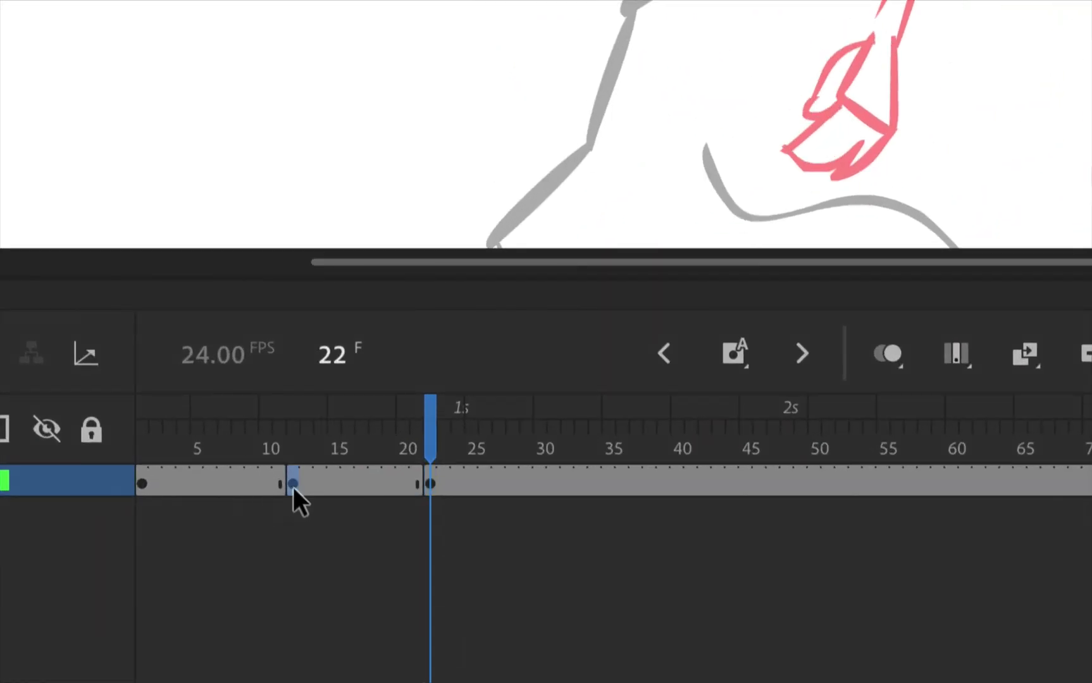
pyautogui.click(293, 487)
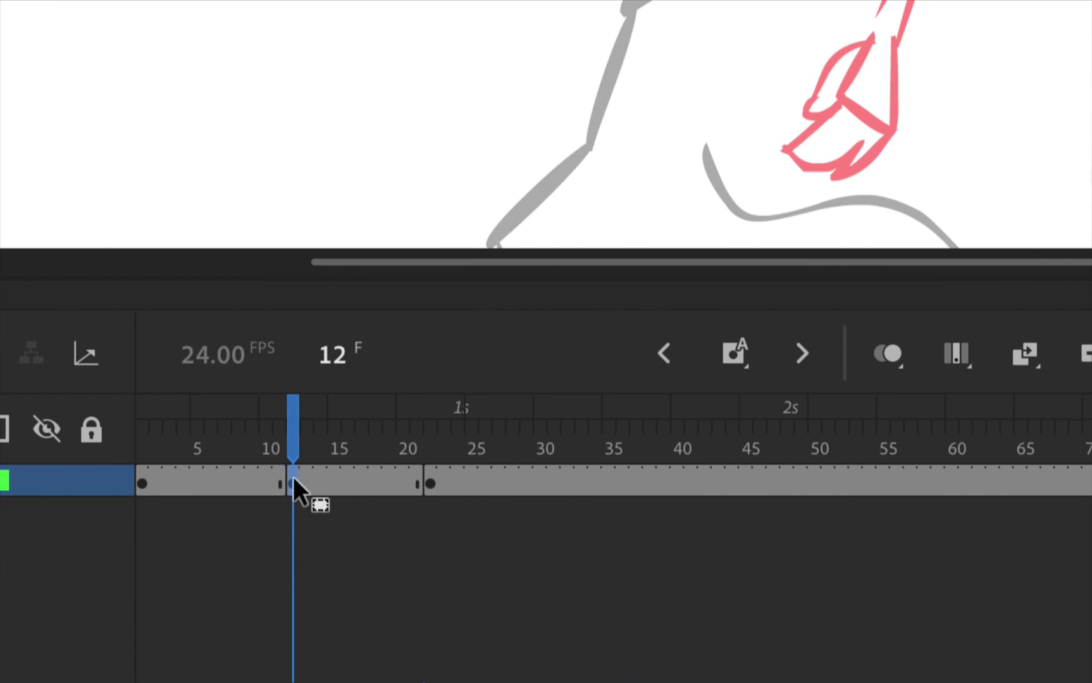
pyautogui.rightClick(294, 479)
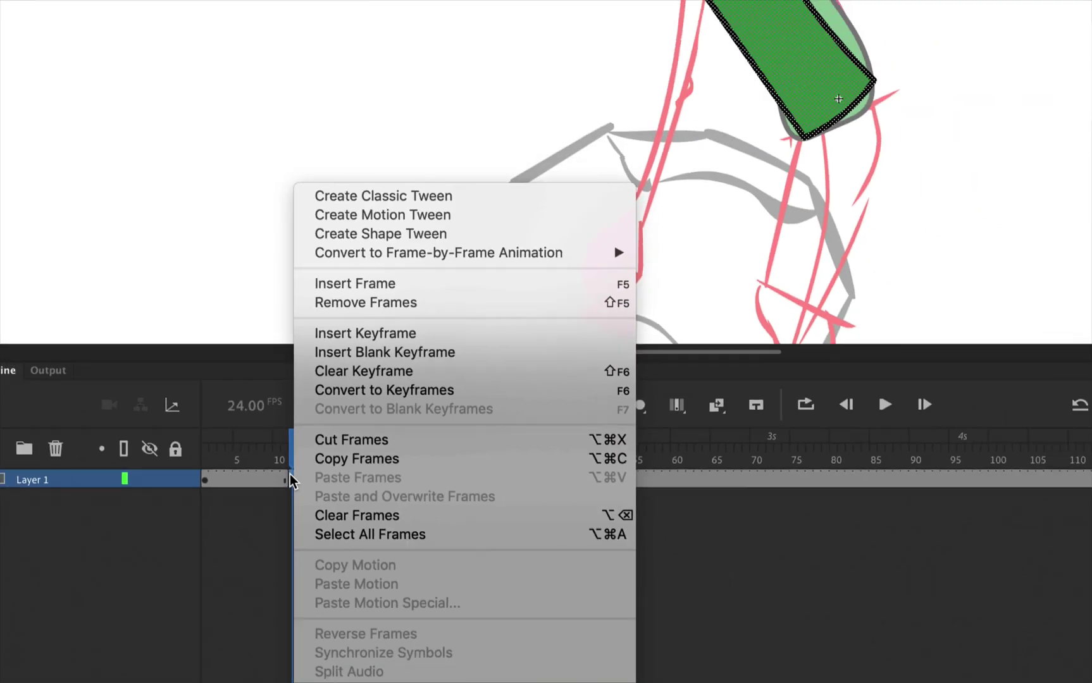
pyautogui.click(374, 246)
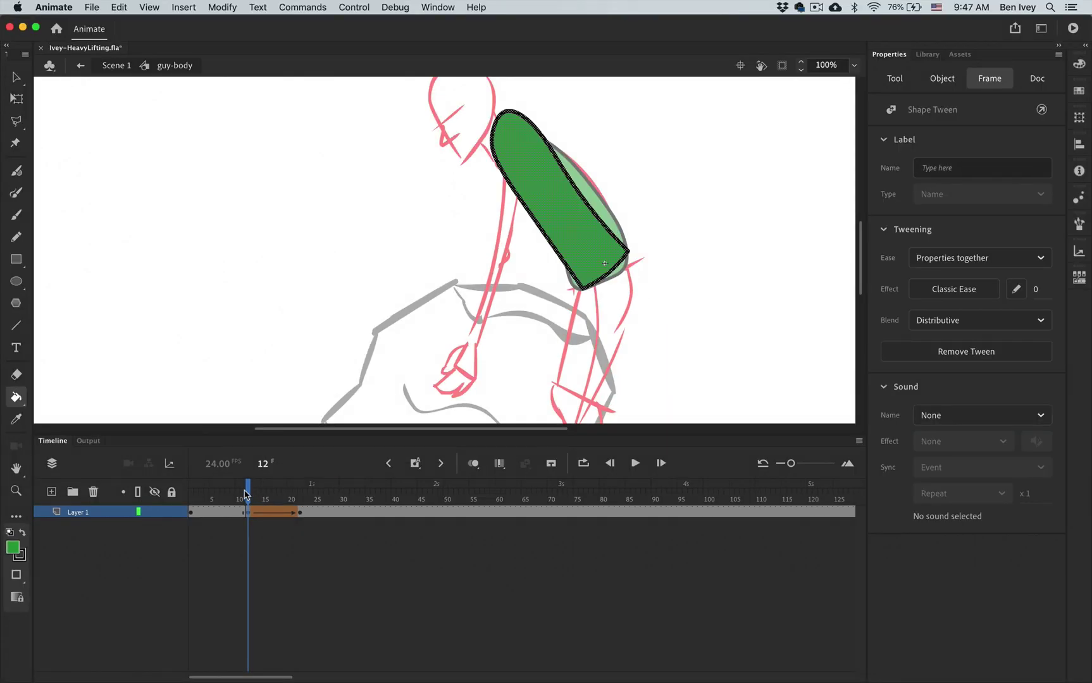
pyautogui.moveTo(246, 493); pyautogui.dragTo(302, 503)
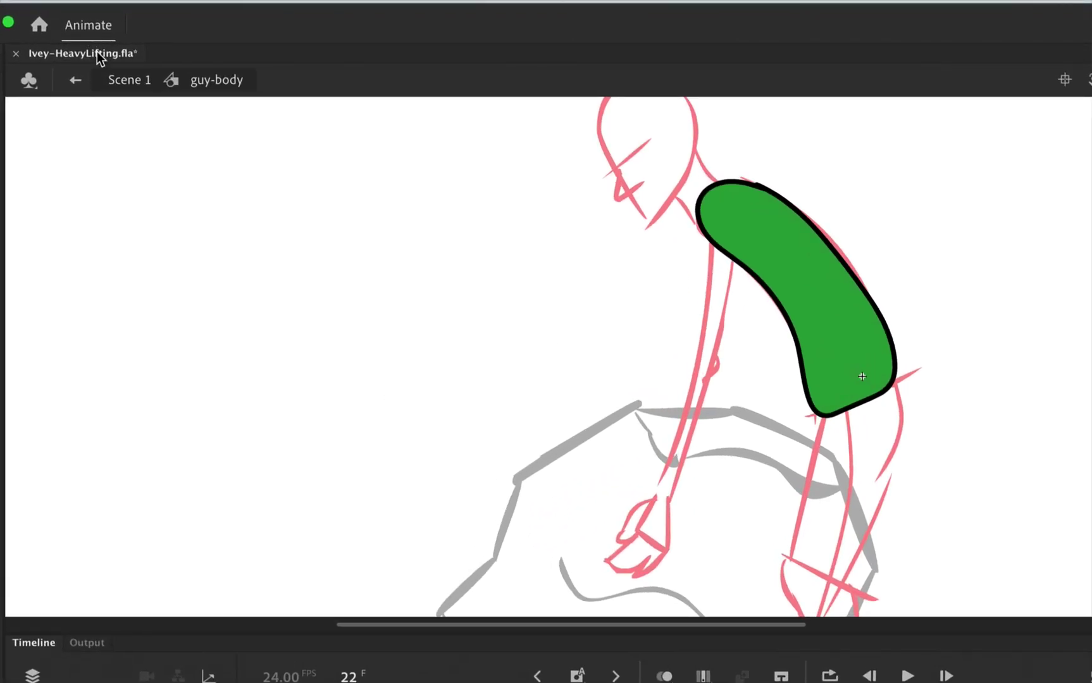
# Step: Insert a keyframe at frame 32 inside the guy-body symbol and delete the old torso shape from it
pyautogui.click(117, 80)
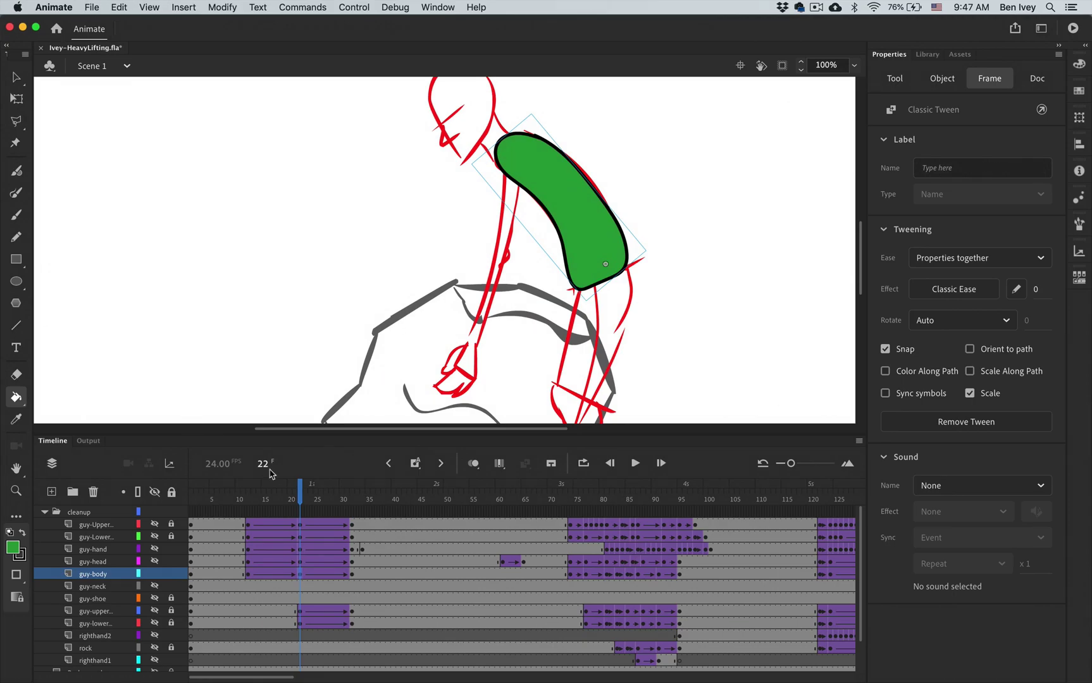
pyautogui.moveTo(302, 491); pyautogui.dragTo(352, 506)
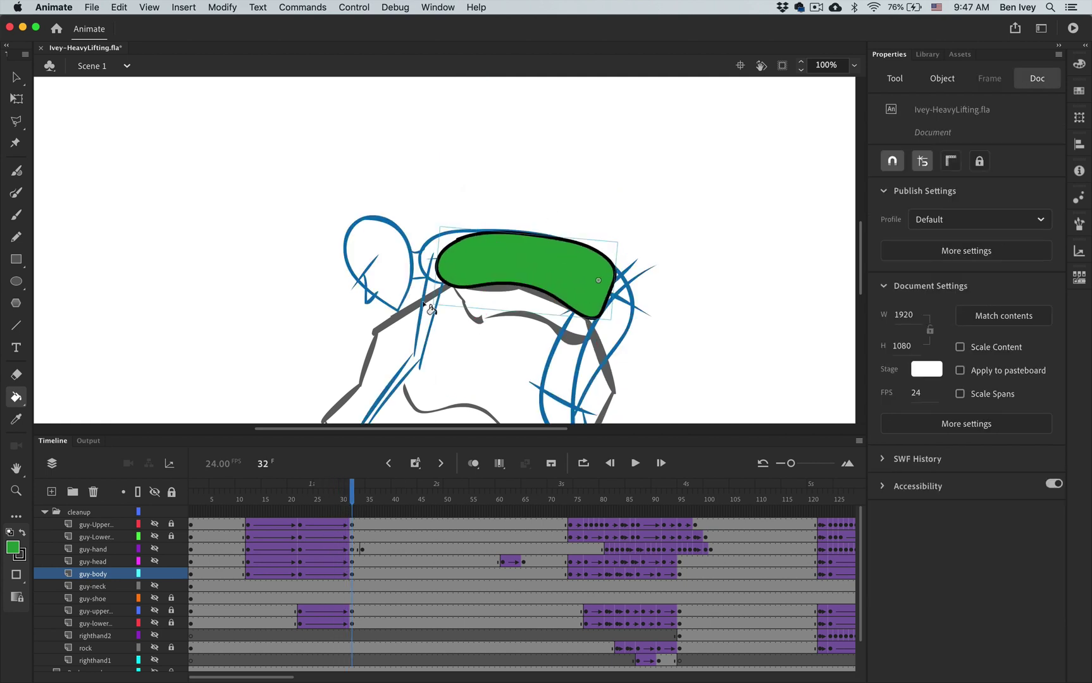
pyautogui.click(351, 574)
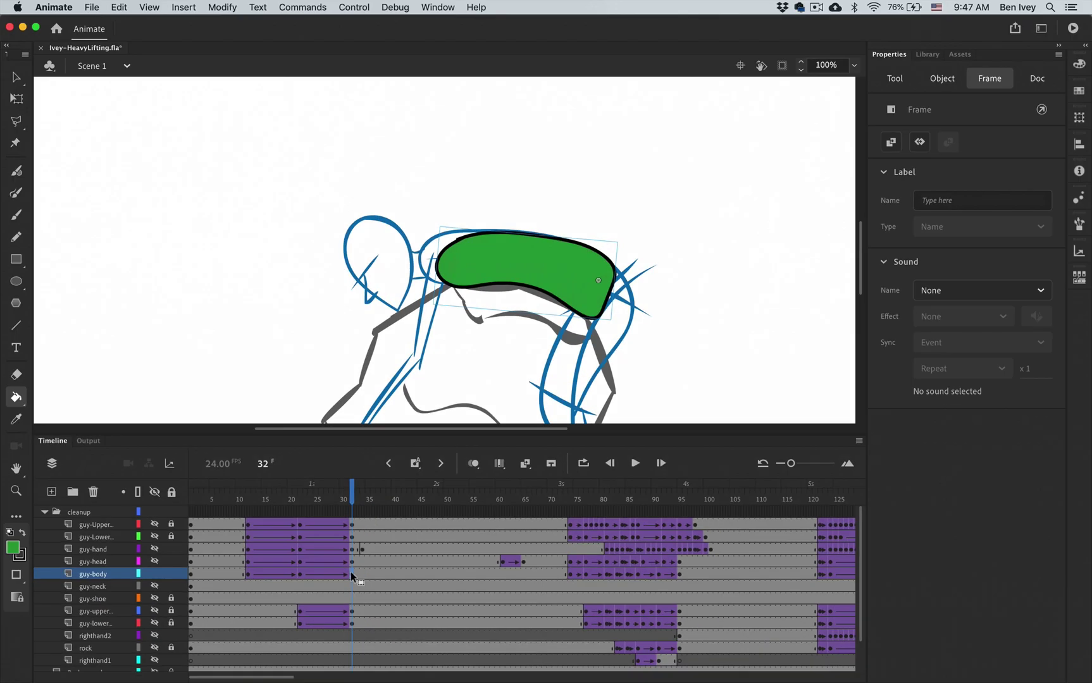
pyautogui.press('v')
pyautogui.click(437, 282)
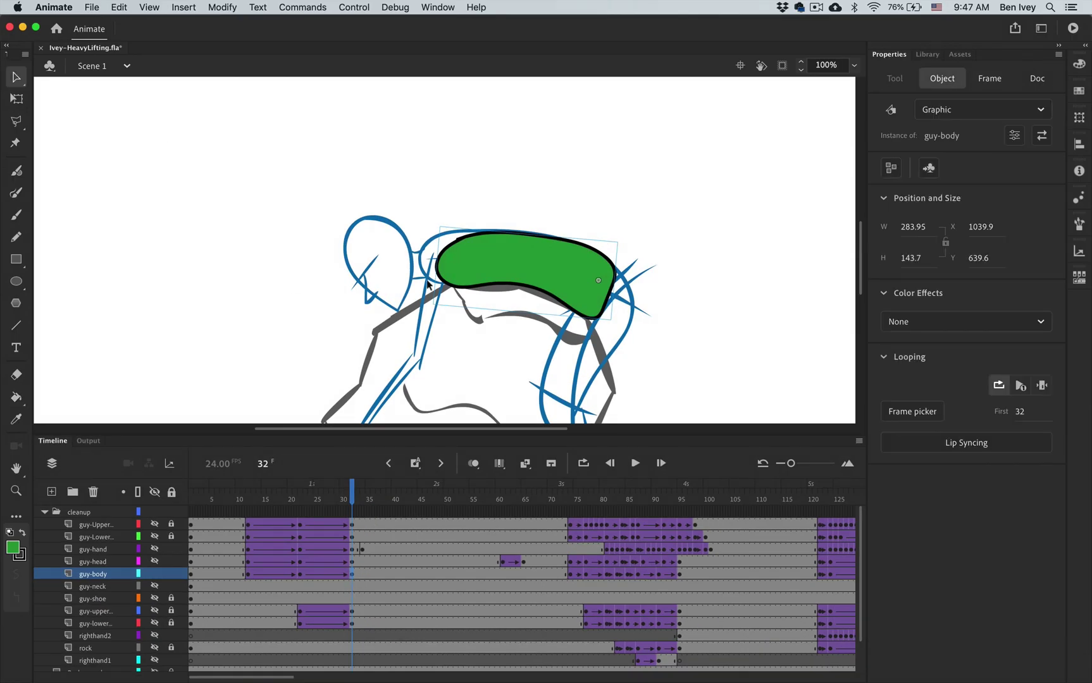
pyautogui.hotkey('shift', ',')
pyautogui.doubleClick(498, 261)
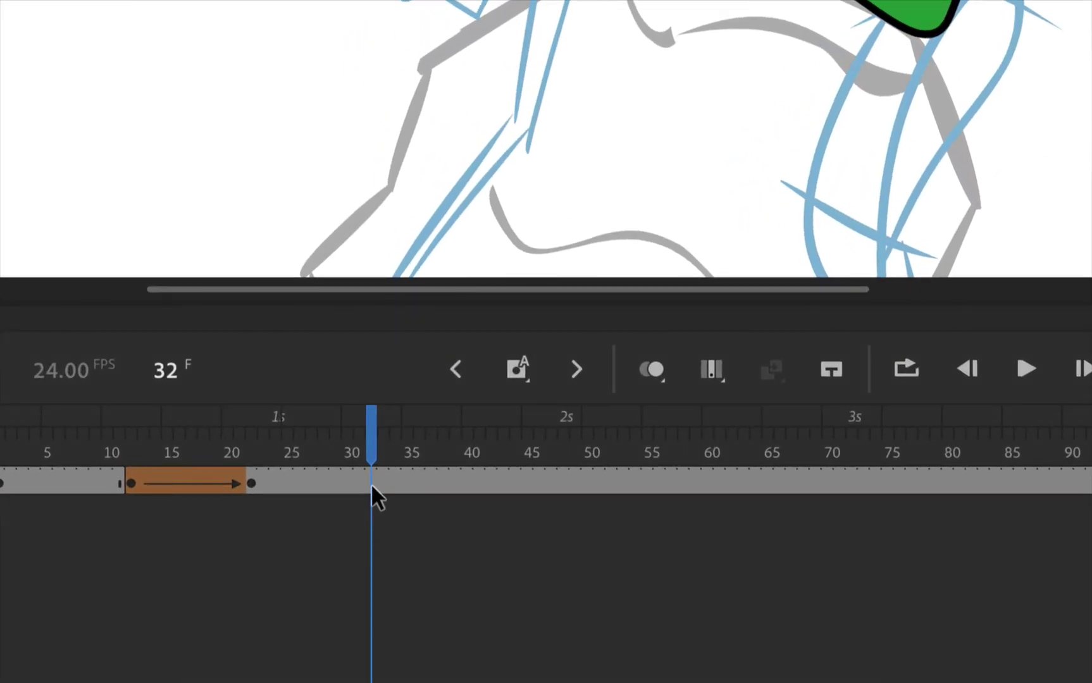
pyautogui.click(372, 484)
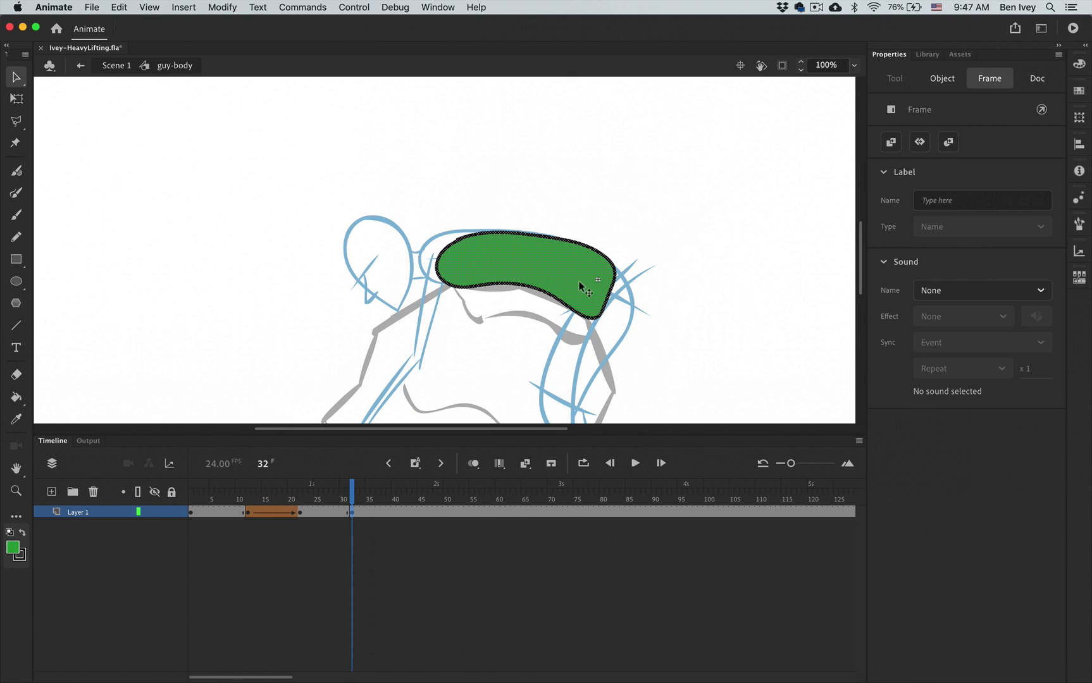
pyautogui.press('Delete')
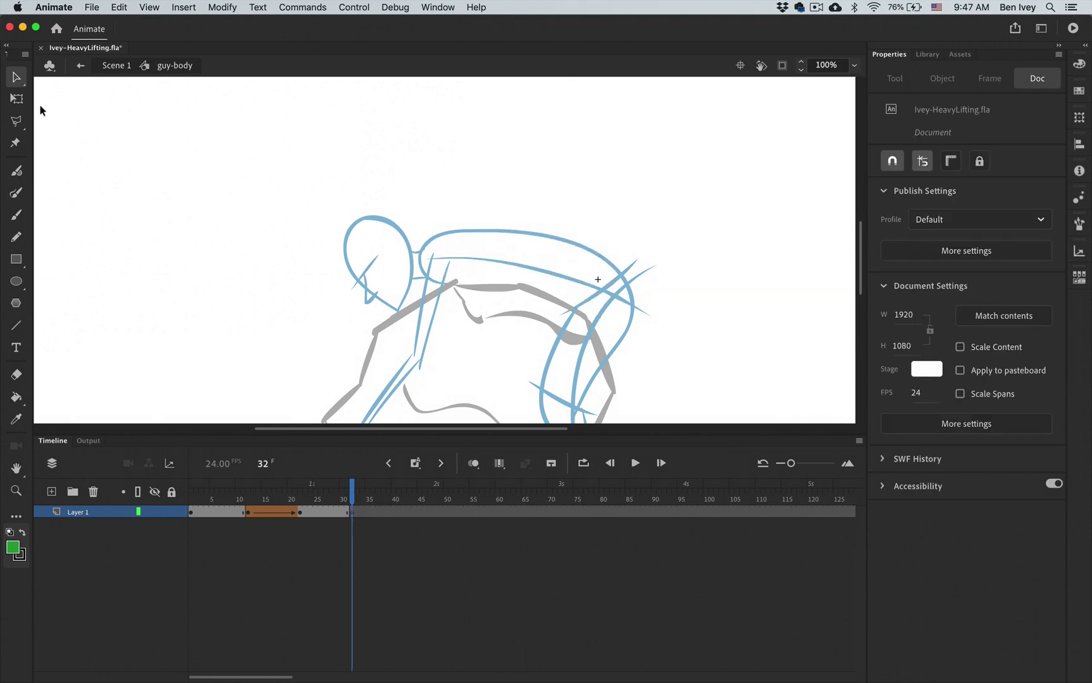
# Step: Outline the bent torso over the blue sketch at frame 32 with the black Paint Brush and fill it with green
pyautogui.click(17, 198)
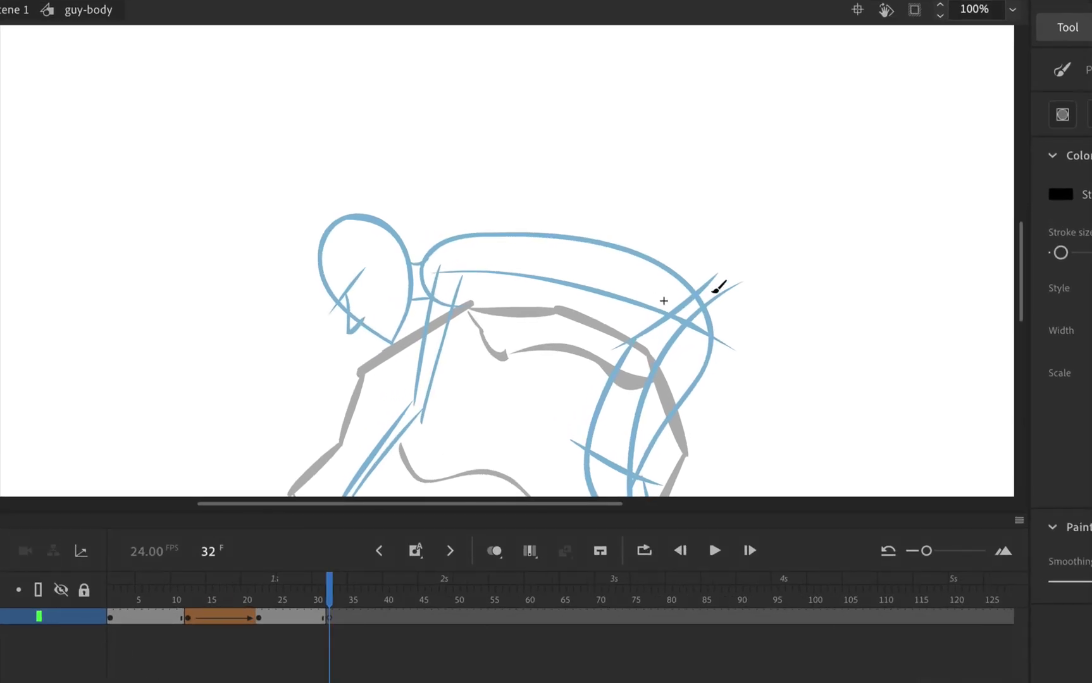
pyautogui.moveTo(618, 276); pyautogui.dragTo(603, 299)
pyautogui.moveTo(672, 327)
pyautogui.mouseDown()
pyautogui.moveTo(628, 338)
pyautogui.moveTo(622, 325)
pyautogui.moveTo(563, 311)
pyautogui.mouseUp()
pyautogui.hotkey('ctrl', 'z')
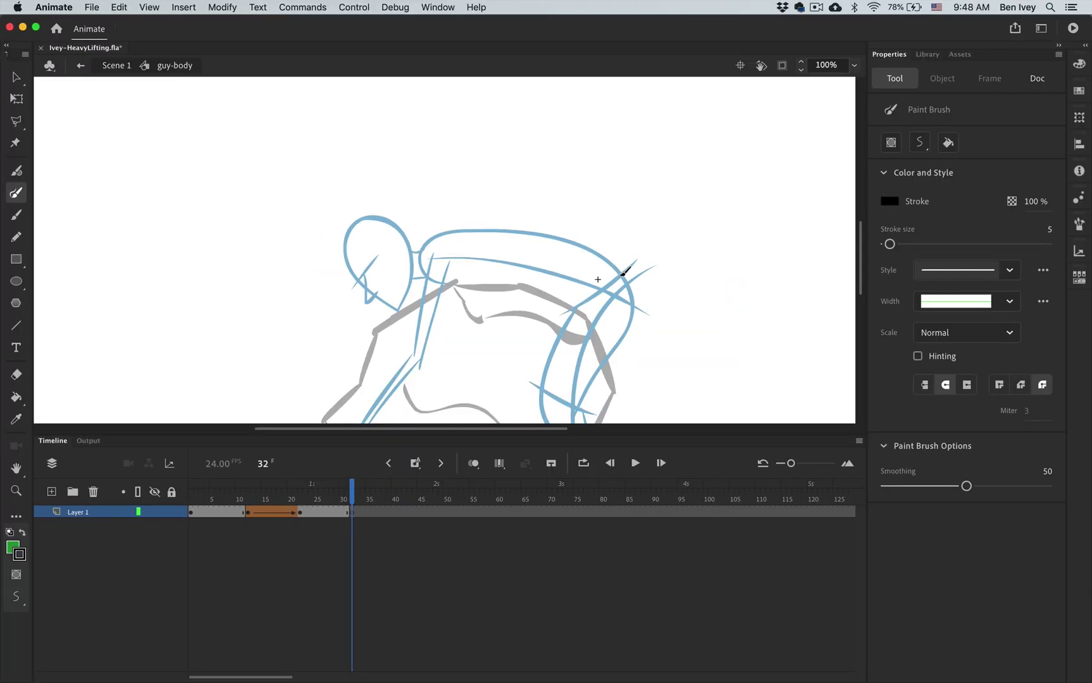
pyautogui.moveTo(624, 274)
pyautogui.mouseDown()
pyautogui.moveTo(585, 306)
pyautogui.moveTo(534, 304)
pyautogui.mouseUp()
pyautogui.press('cmd+z')
pyautogui.moveTo(622, 273)
pyautogui.mouseDown()
pyautogui.moveTo(572, 295)
pyautogui.moveTo(451, 286)
pyautogui.mouseUp()
pyautogui.moveTo(620, 280)
pyautogui.mouseDown()
pyautogui.moveTo(563, 306)
pyautogui.moveTo(444, 286)
pyautogui.moveTo(423, 265)
pyautogui.moveTo(425, 248)
pyautogui.moveTo(441, 239)
pyautogui.moveTo(502, 230)
pyautogui.moveTo(622, 276)
pyautogui.mouseUp()
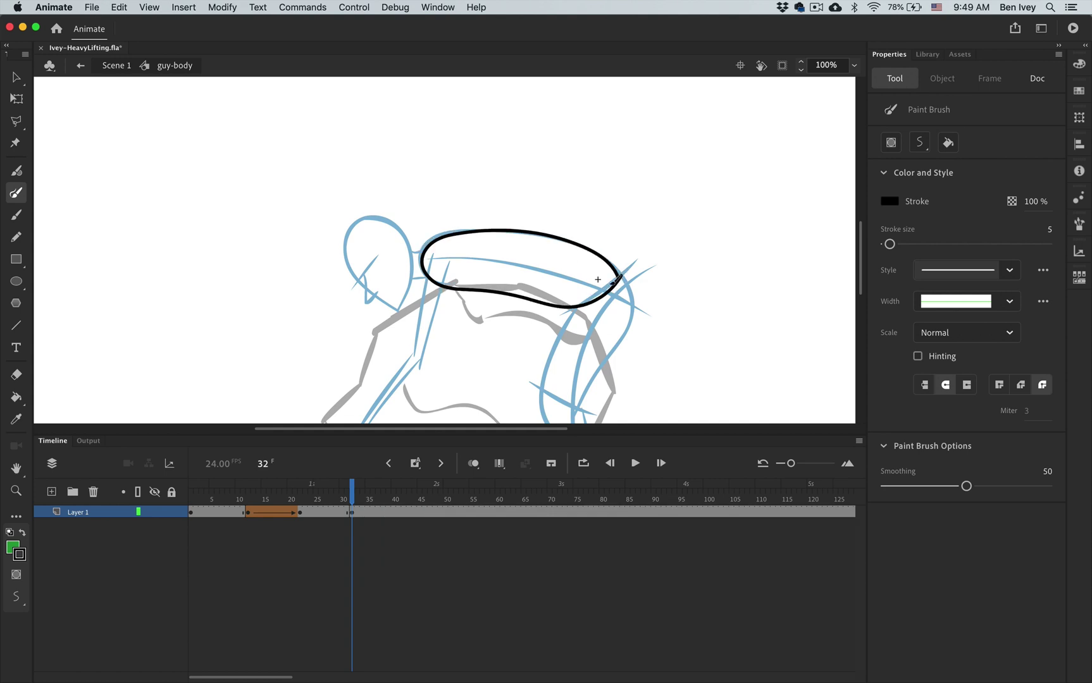
pyautogui.click(16, 397)
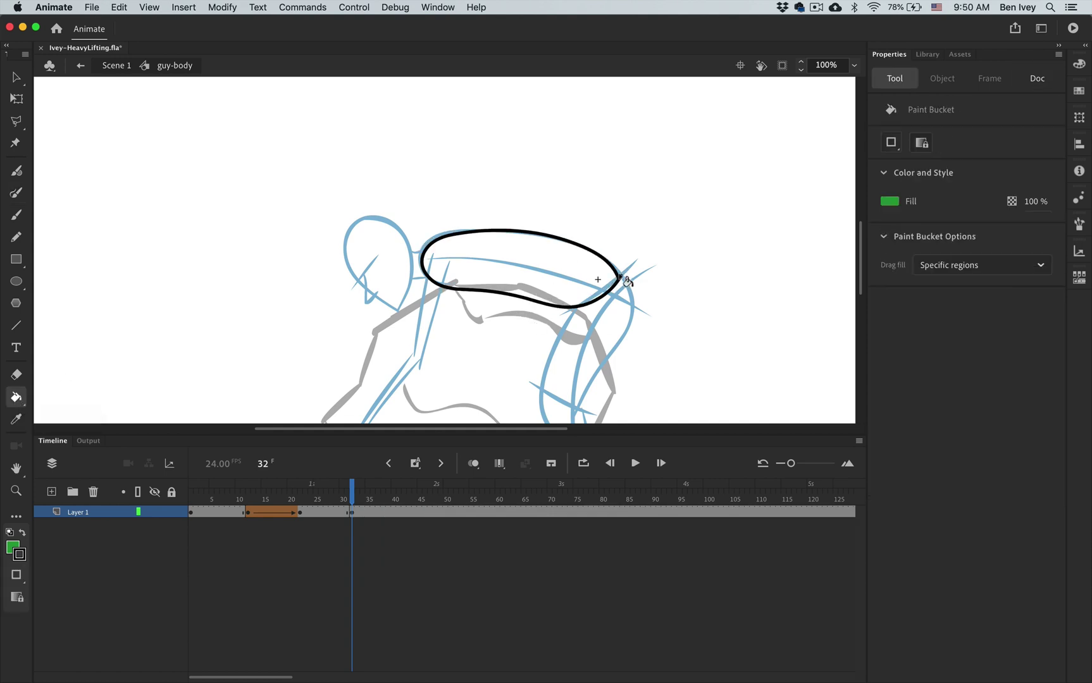
pyautogui.click(543, 266)
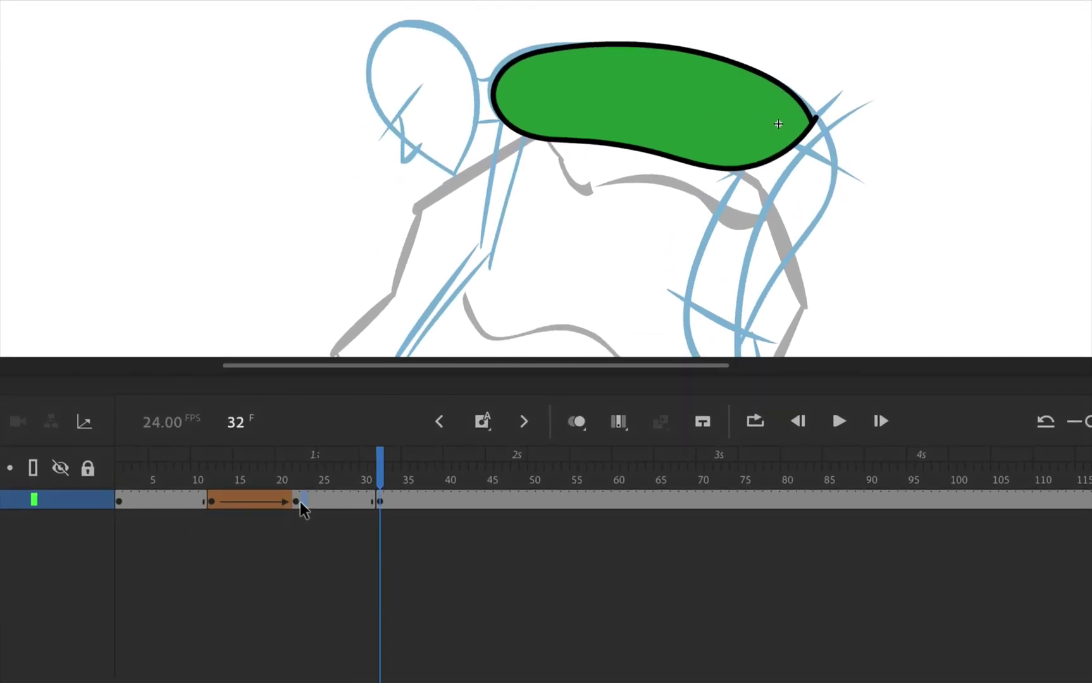
# Step: Create a shape tween from frame 22 to frame 32 inside guy-body and scrub through it to preview the bend
pyautogui.click(303, 506)
pyautogui.click(296, 506)
pyautogui.rightClick(298, 506)
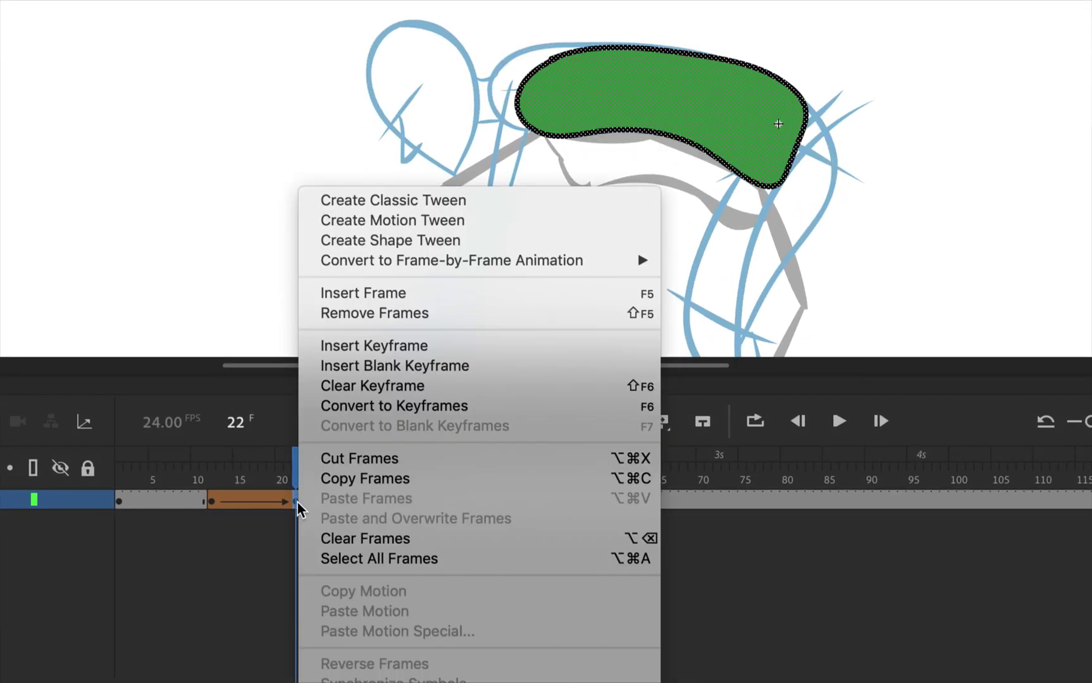
pyautogui.click(419, 241)
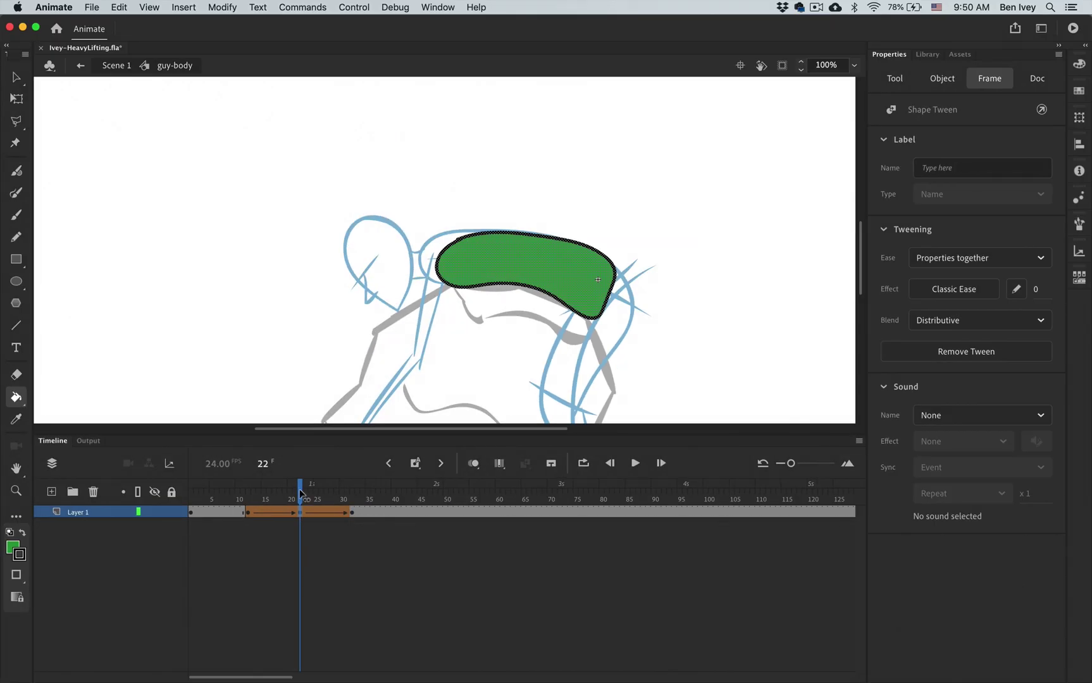
pyautogui.moveTo(301, 493); pyautogui.dragTo(349, 504)
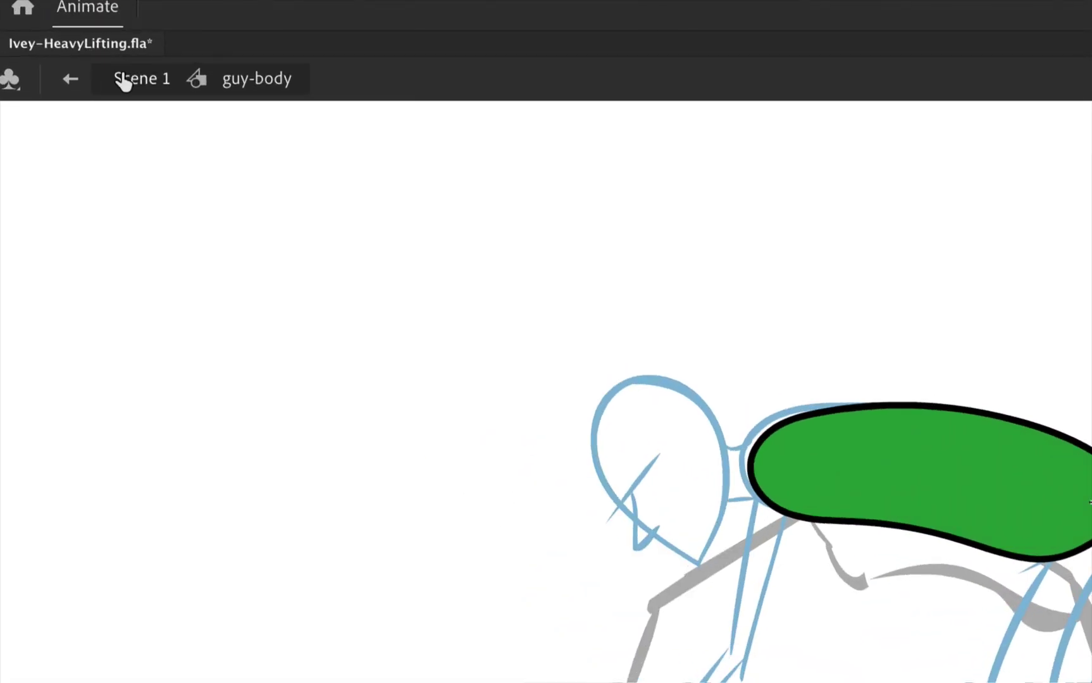
# Step: Return to Scene 1, find the leaning-back pose at frame 81, and open the guy-body symbol for editing there
pyautogui.click(117, 65)
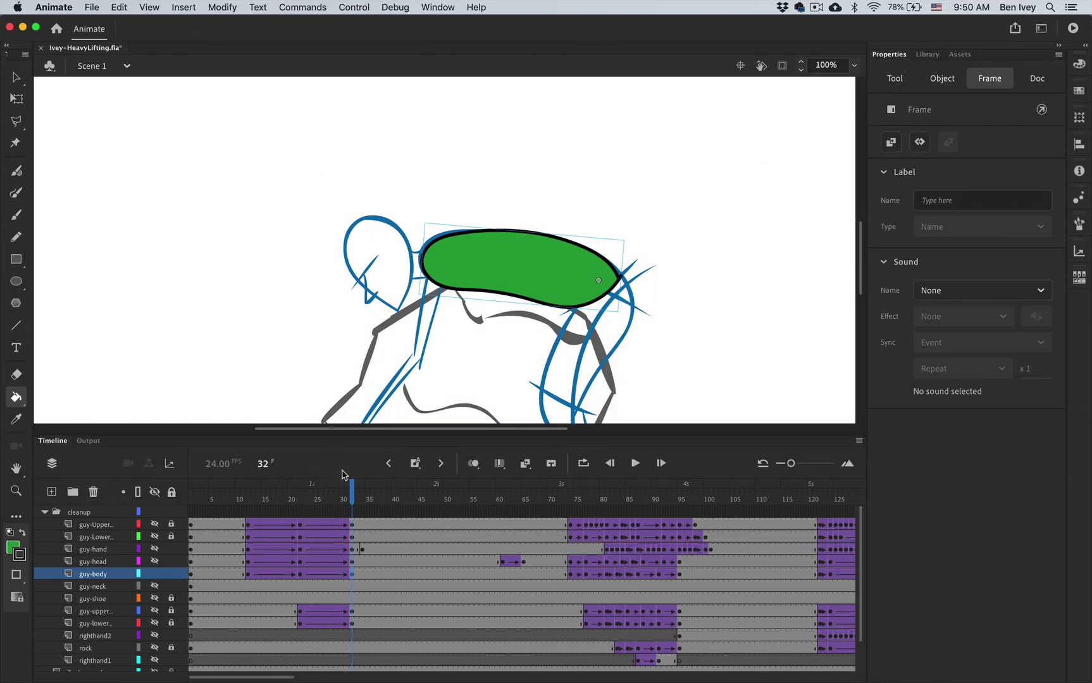
pyautogui.moveTo(353, 491)
pyautogui.mouseDown()
pyautogui.moveTo(309, 499)
pyautogui.moveTo(633, 506)
pyautogui.moveTo(560, 507)
pyautogui.moveTo(584, 501)
pyautogui.mouseUp()
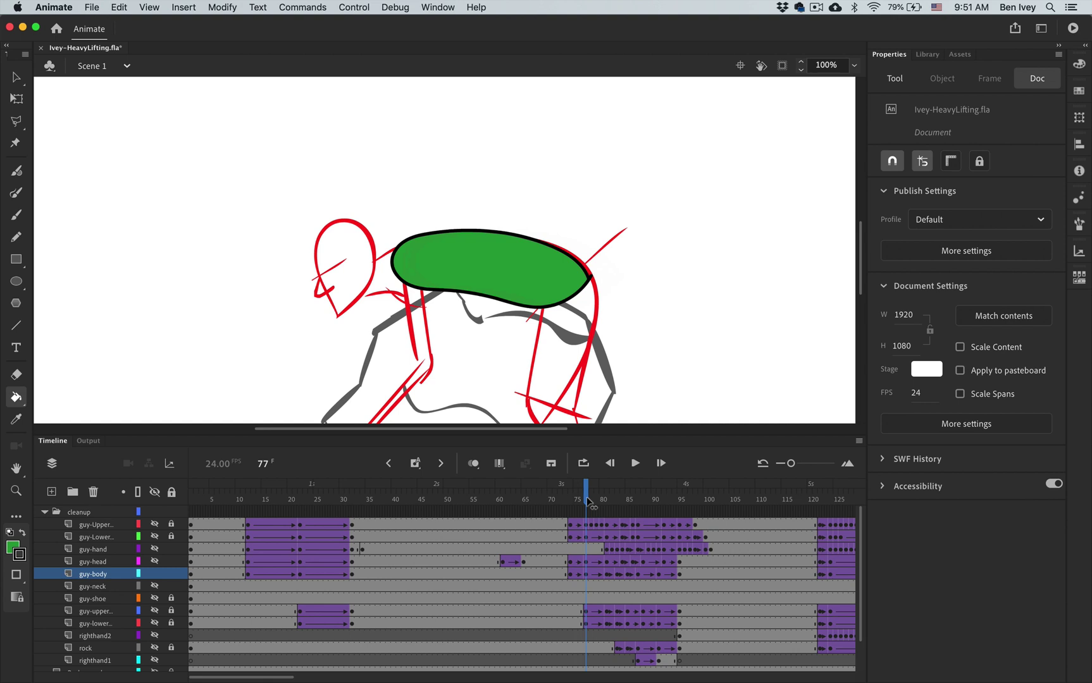
pyautogui.moveTo(588, 502); pyautogui.dragTo(605, 504)
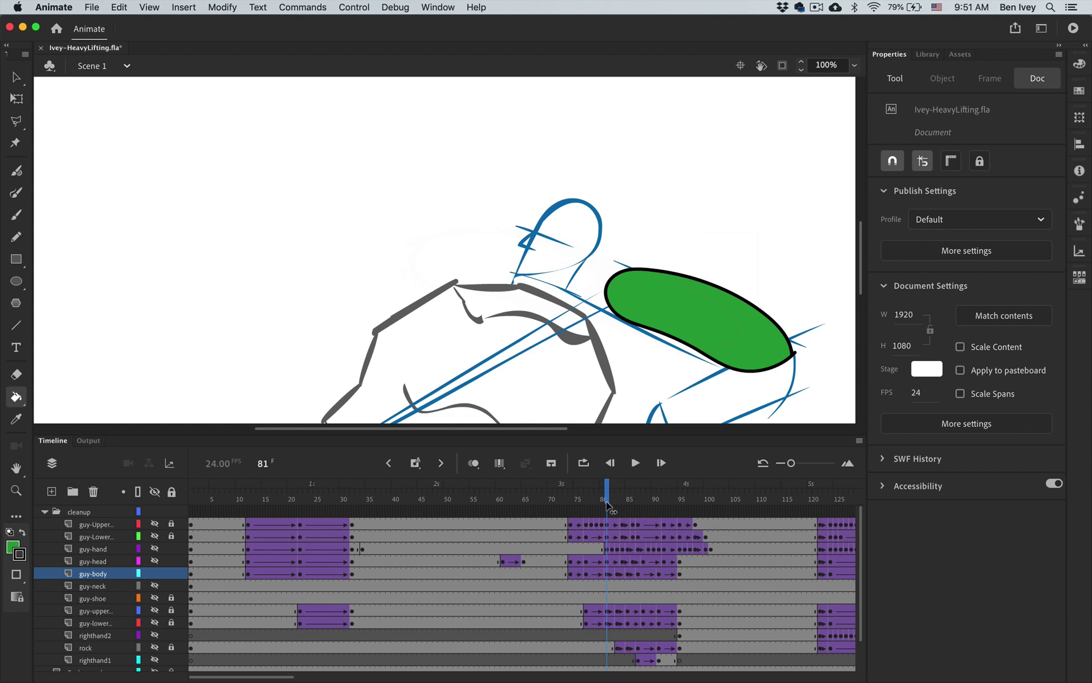
pyautogui.hscroll(5, 678, 312)
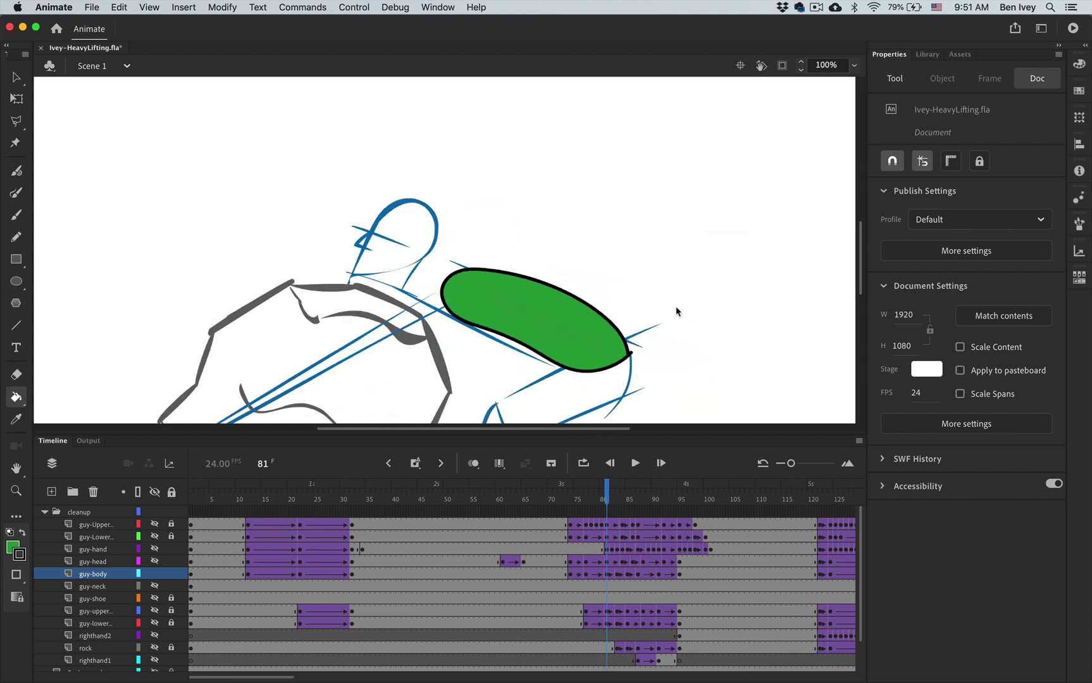
pyautogui.scroll(-3, 677, 311)
pyautogui.click(607, 585)
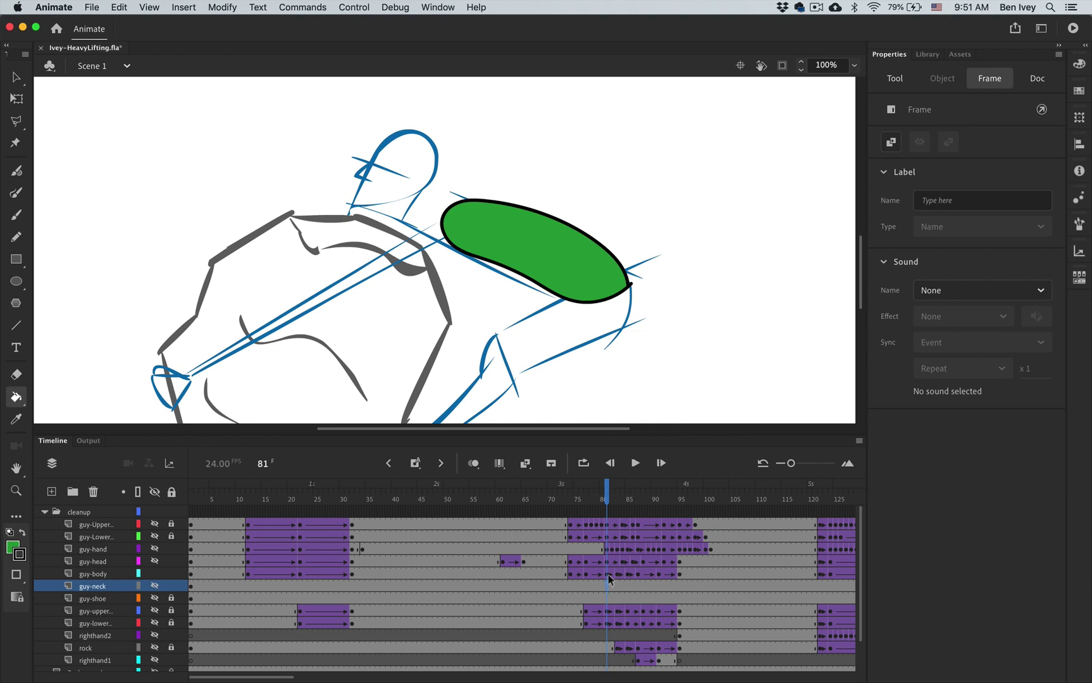
pyautogui.click(608, 575)
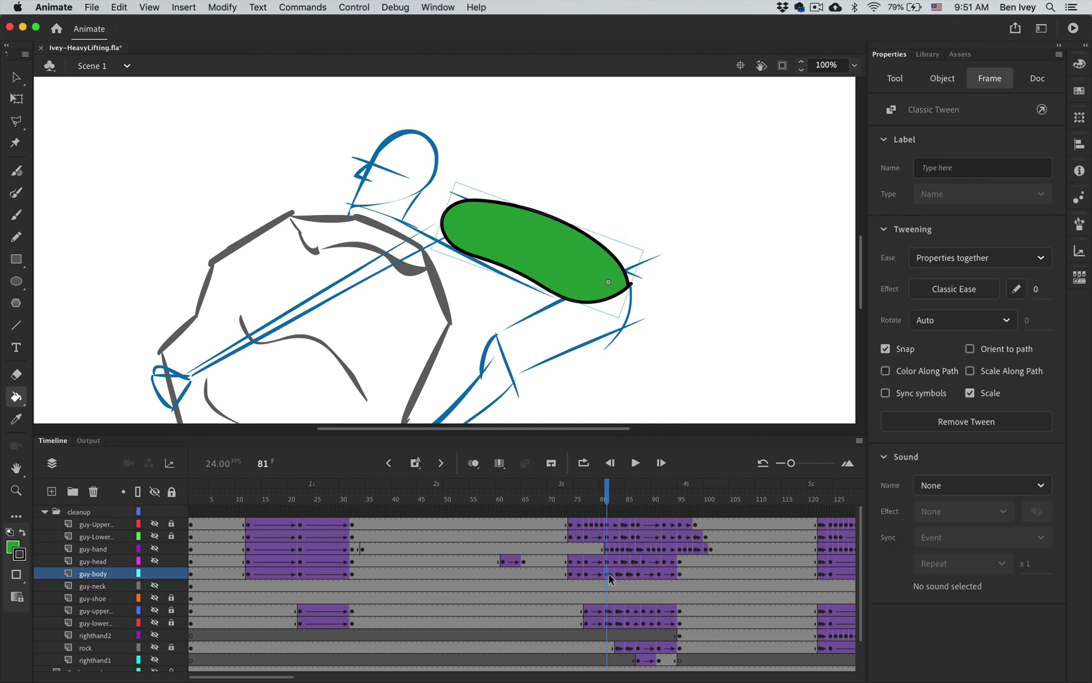
pyautogui.click(551, 230)
pyautogui.press('v')
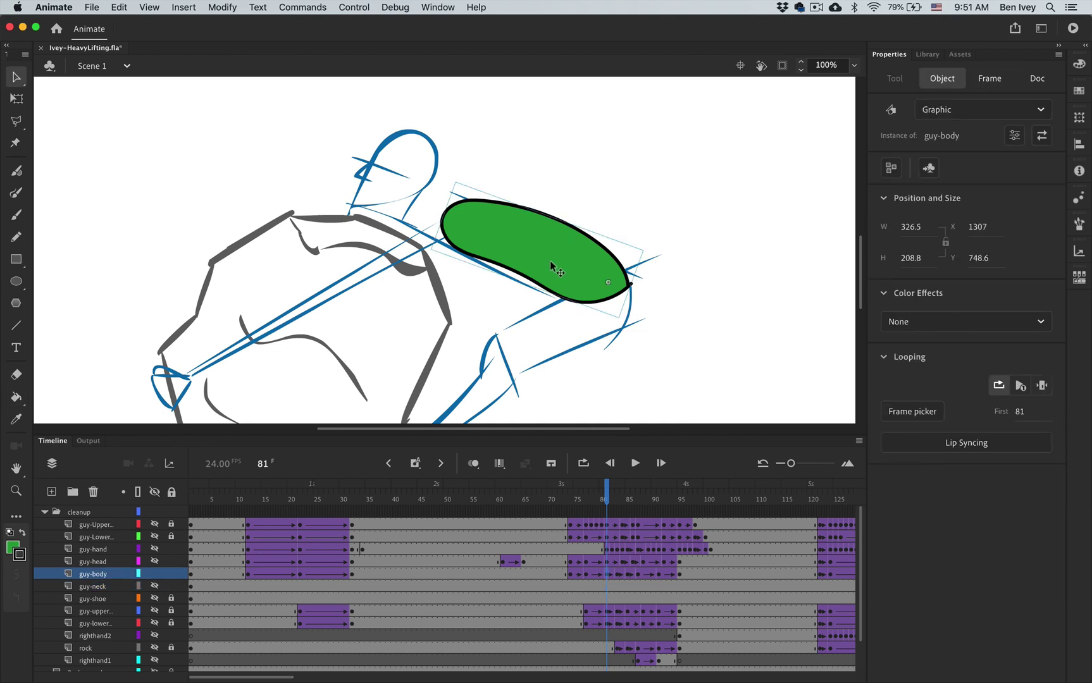
pyautogui.doubleClick(550, 261)
# Step: Insert a keyframe at frame 81 inside guy-body and delete the torso shape from it
pyautogui.click(525, 513)
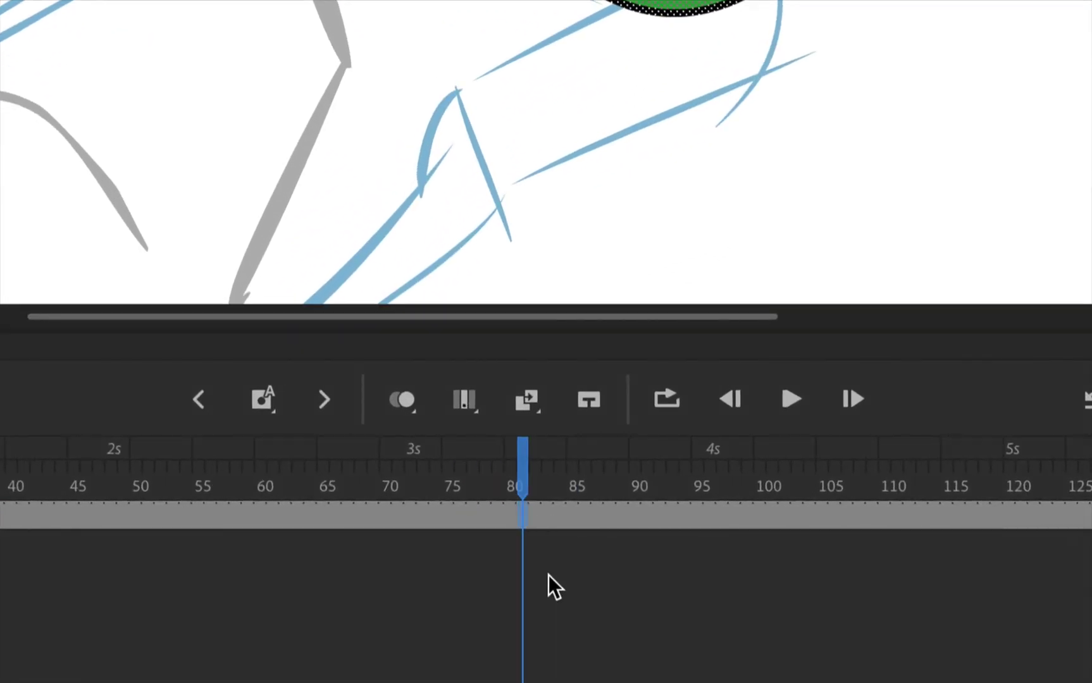
pyautogui.press('F6')
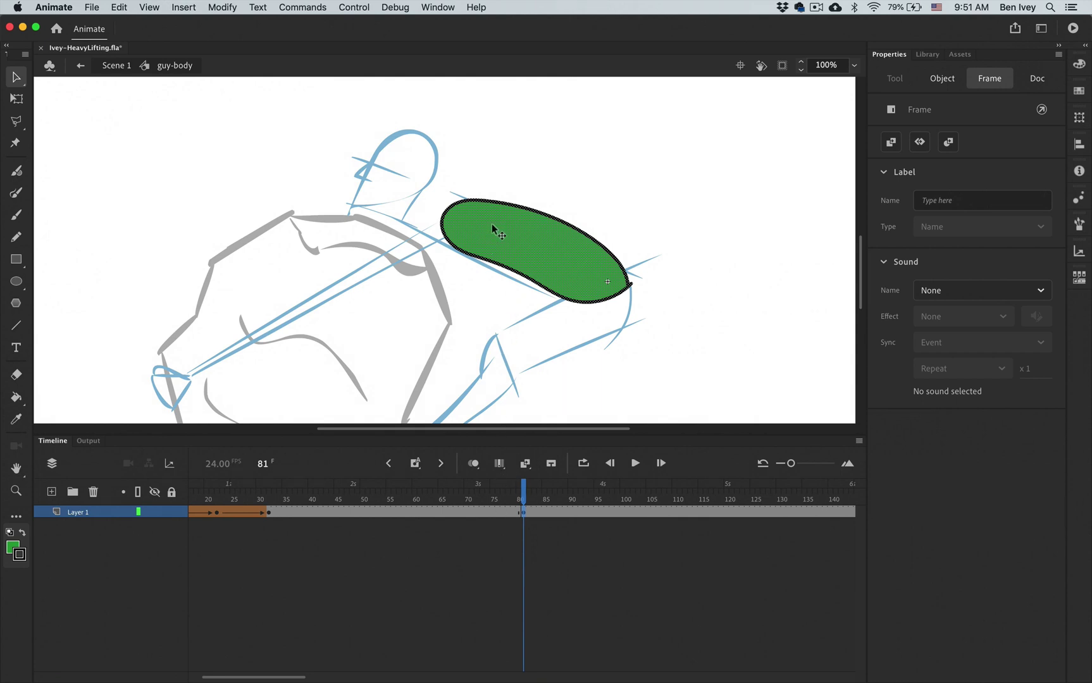
pyautogui.press('Delete')
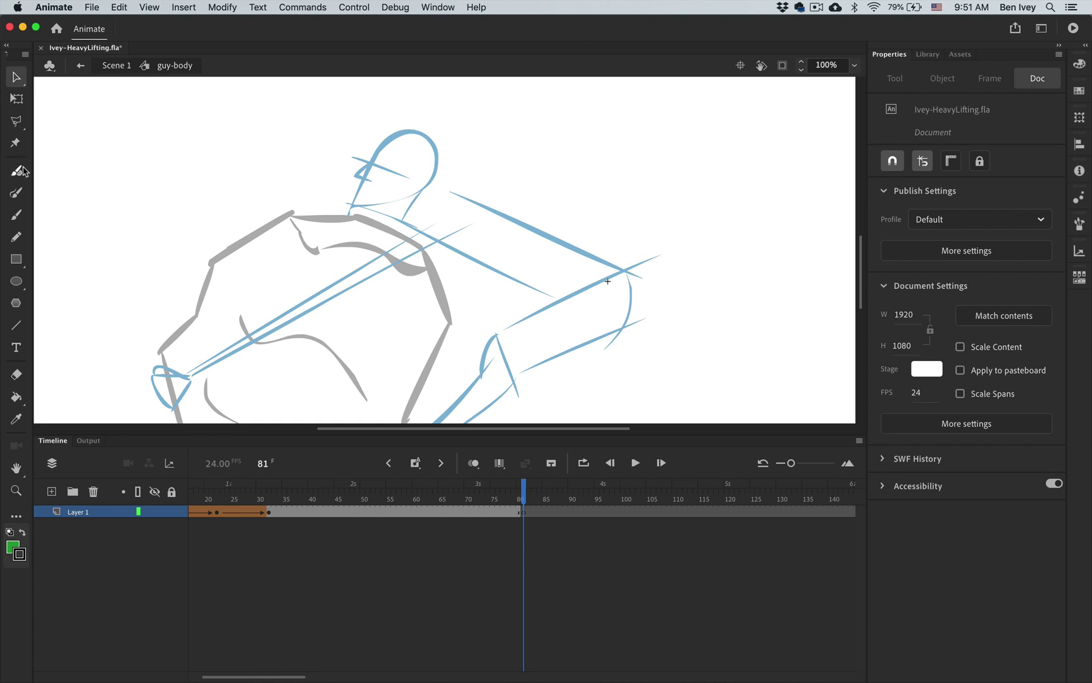
# Step: Outline a straighter-backed torso over the blue sketch at frame 81 with the Paint Brush and fill it with green
pyautogui.click(16, 193)
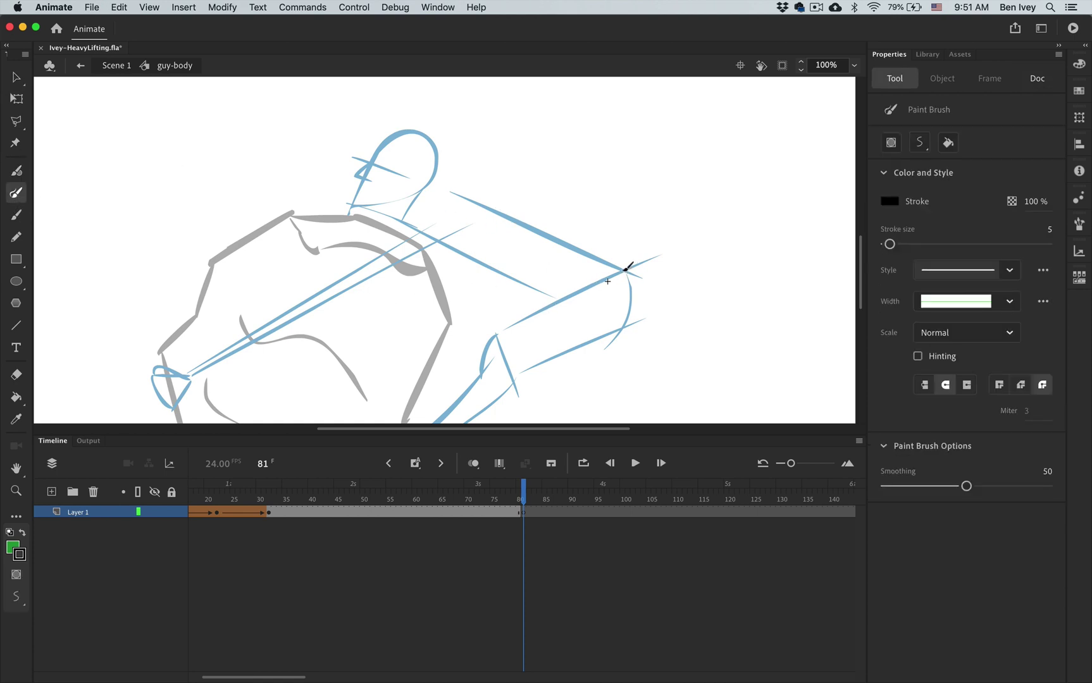
pyautogui.moveTo(624, 271)
pyautogui.mouseDown()
pyautogui.moveTo(558, 297)
pyautogui.moveTo(507, 284)
pyautogui.moveTo(422, 227)
pyautogui.moveTo(425, 211)
pyautogui.moveTo(450, 195)
pyautogui.moveTo(477, 201)
pyautogui.moveTo(623, 274)
pyautogui.mouseUp()
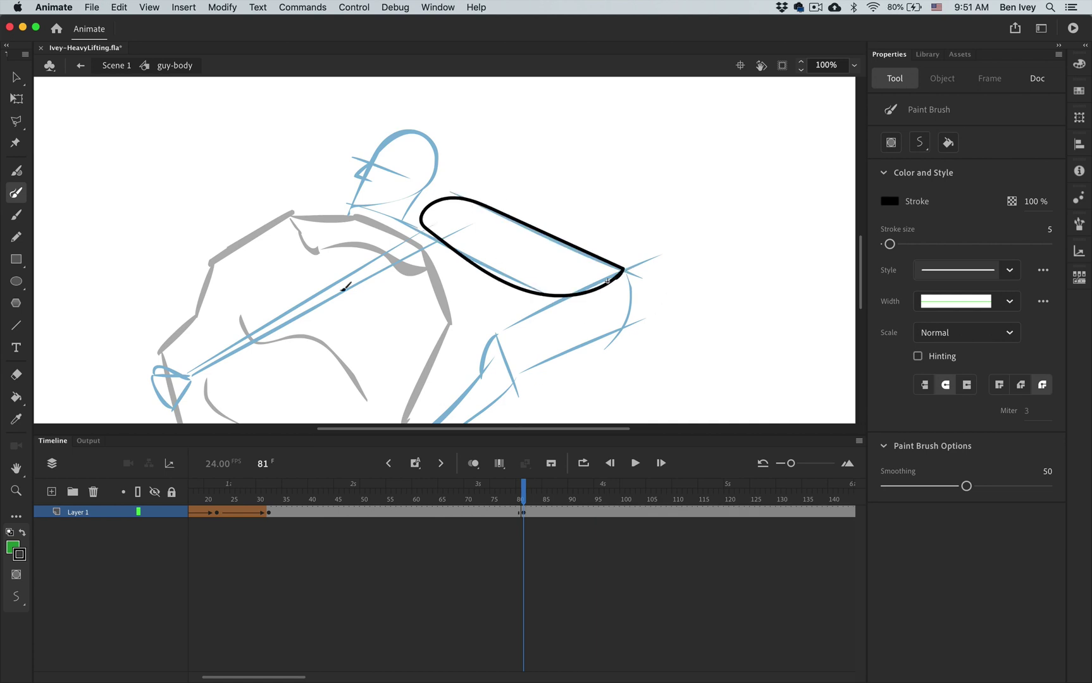
pyautogui.click(17, 375)
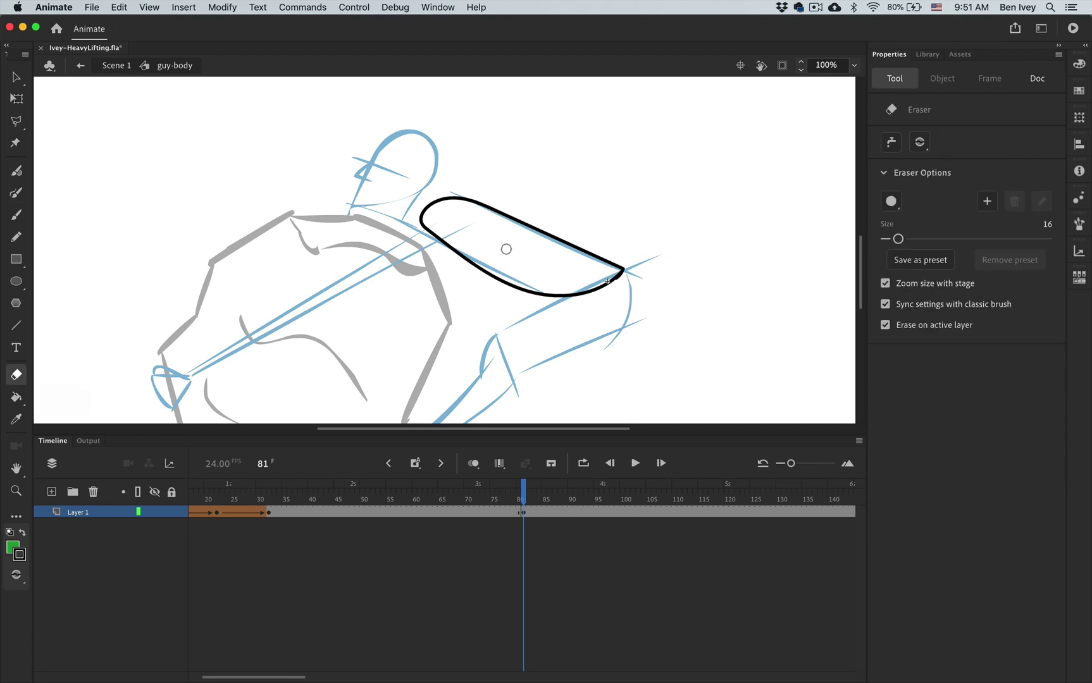
pyautogui.click(16, 397)
pyautogui.click(560, 273)
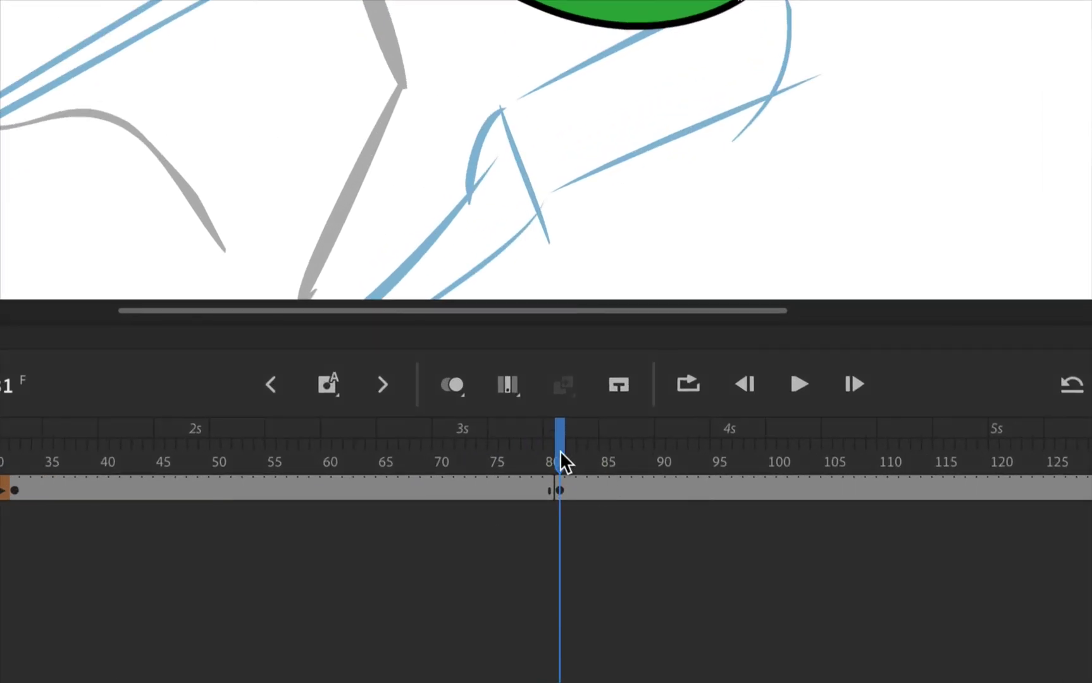
# Step: Insert a keyframe at frame 74, create a shape tween from it to frame 81, and scrub through to check the morph
pyautogui.moveTo(560, 451); pyautogui.dragTo(488, 452)
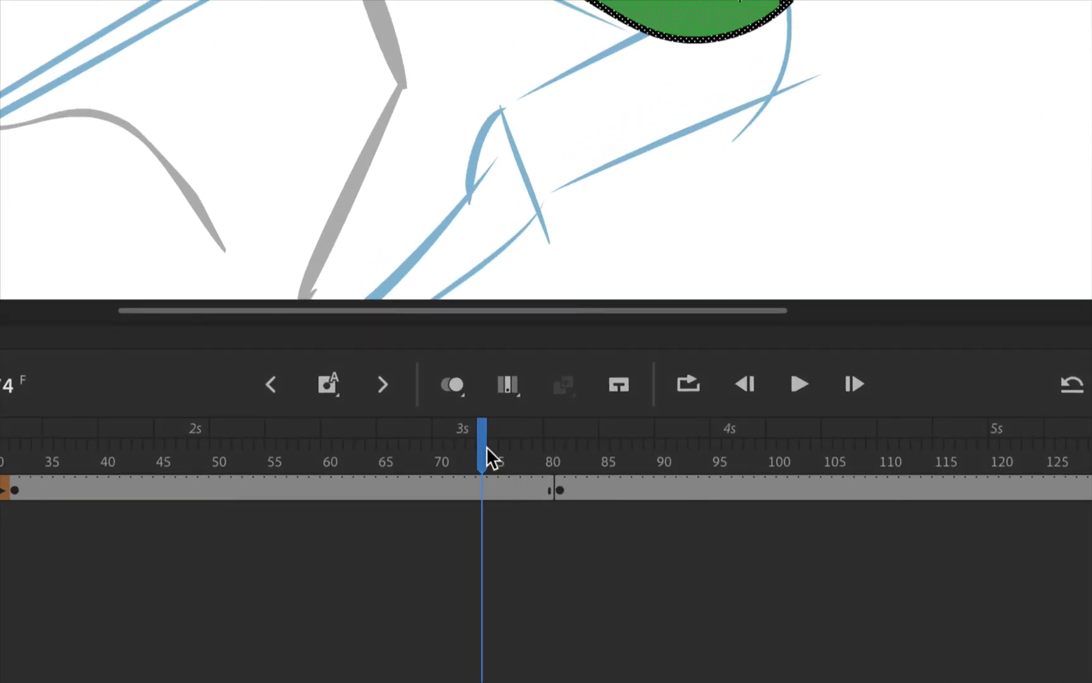
pyautogui.click(484, 488)
pyautogui.rightClick(484, 489)
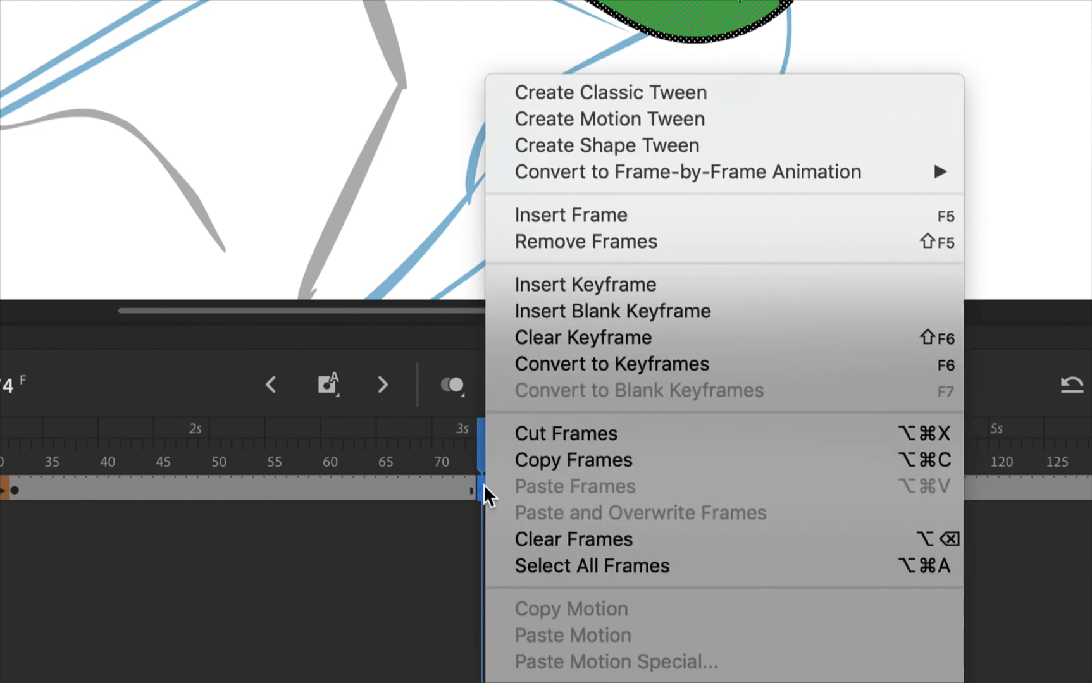
pyautogui.click(649, 145)
pyautogui.moveTo(491, 492)
pyautogui.mouseDown()
pyautogui.moveTo(535, 492)
pyautogui.moveTo(478, 502)
pyautogui.moveTo(520, 503)
pyautogui.moveTo(505, 502)
pyautogui.mouseUp()
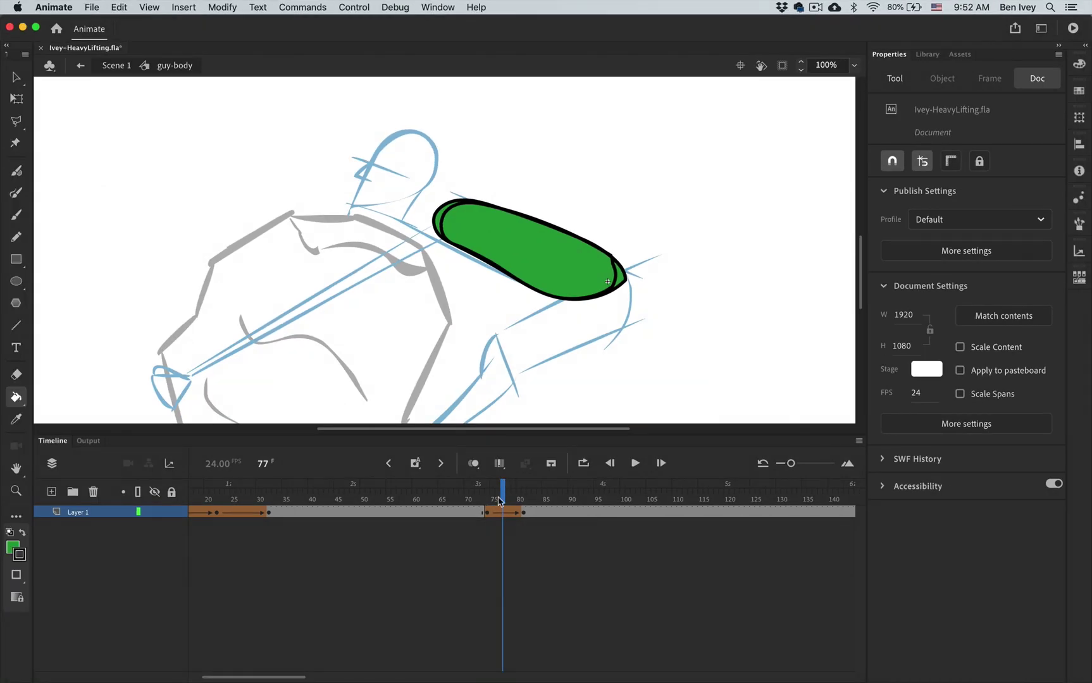
pyautogui.moveTo(500, 502)
pyautogui.mouseDown()
pyautogui.moveTo(517, 502)
pyautogui.moveTo(486, 501)
pyautogui.moveTo(534, 503)
pyautogui.moveTo(491, 500)
pyautogui.mouseUp()
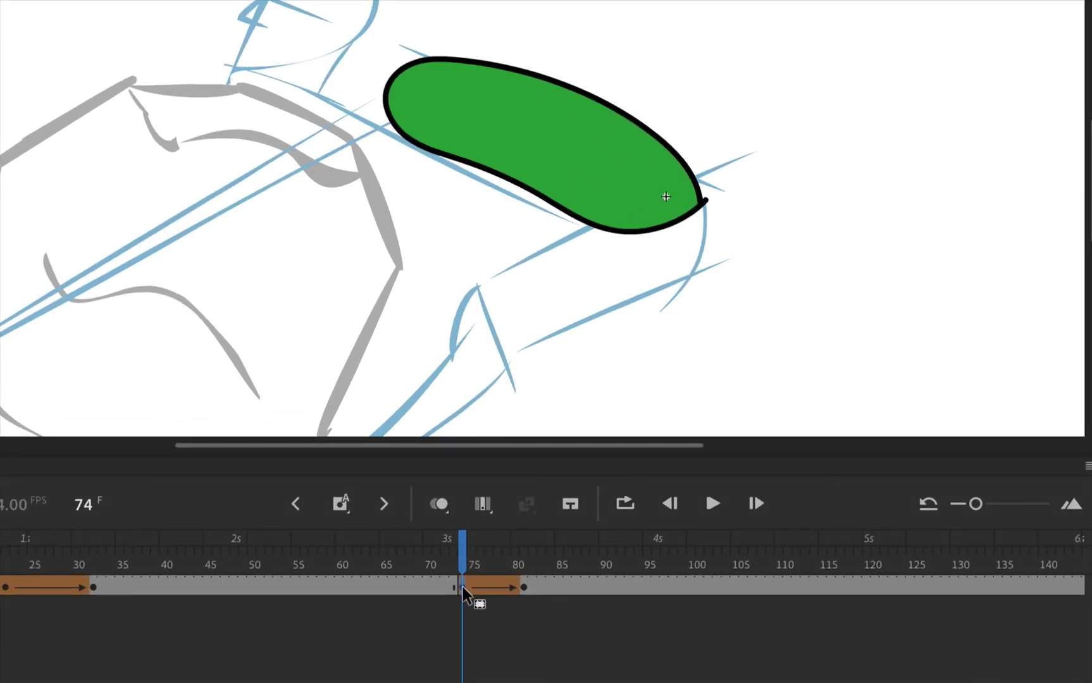
# Step: Add a shape hint to the torso tween at frame 74 and place hint a on the outline at the shoulder end
pyautogui.click(462, 585)
pyautogui.moveTo(460, 574); pyautogui.dragTo(464, 592)
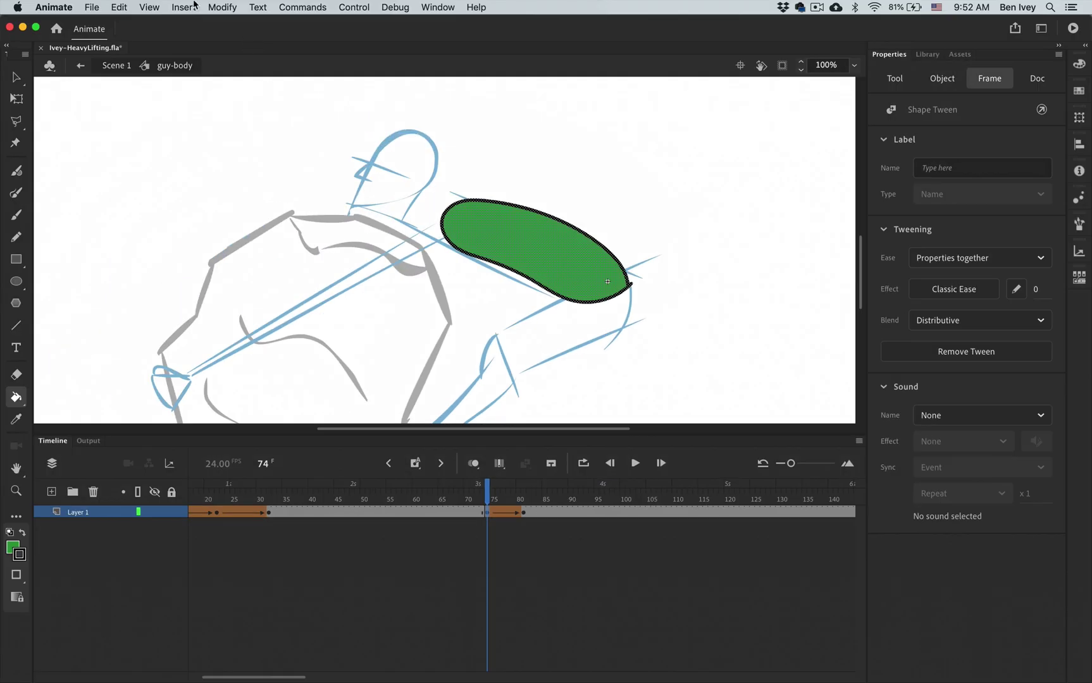
pyautogui.click(185, 7)
pyautogui.moveTo(206, 6)
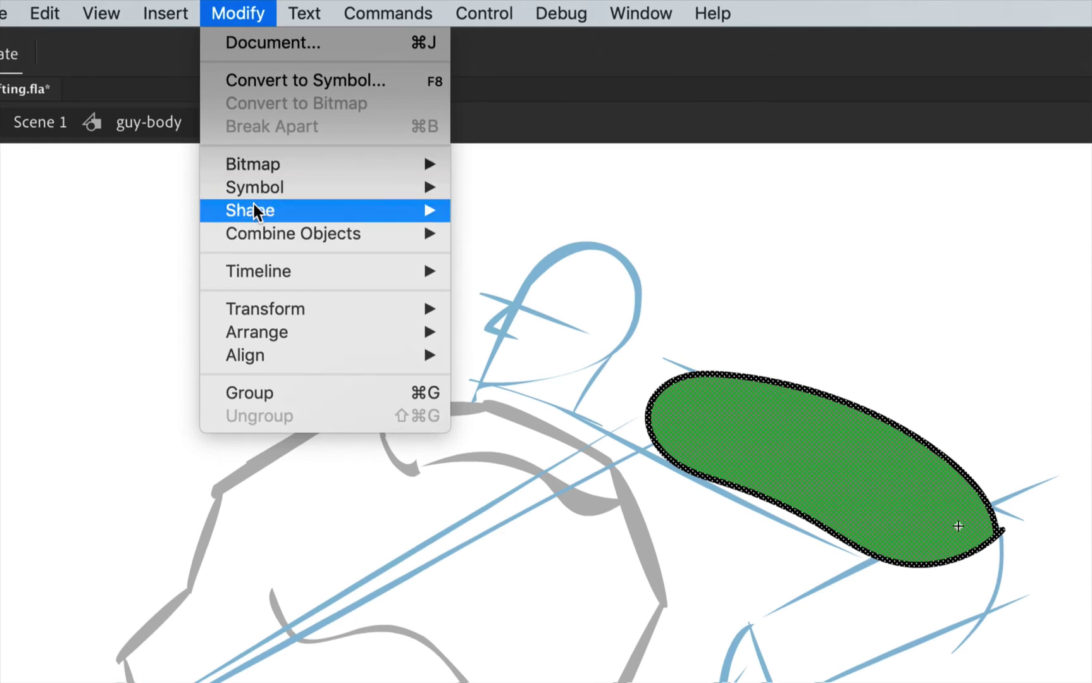
pyautogui.moveTo(232, 112)
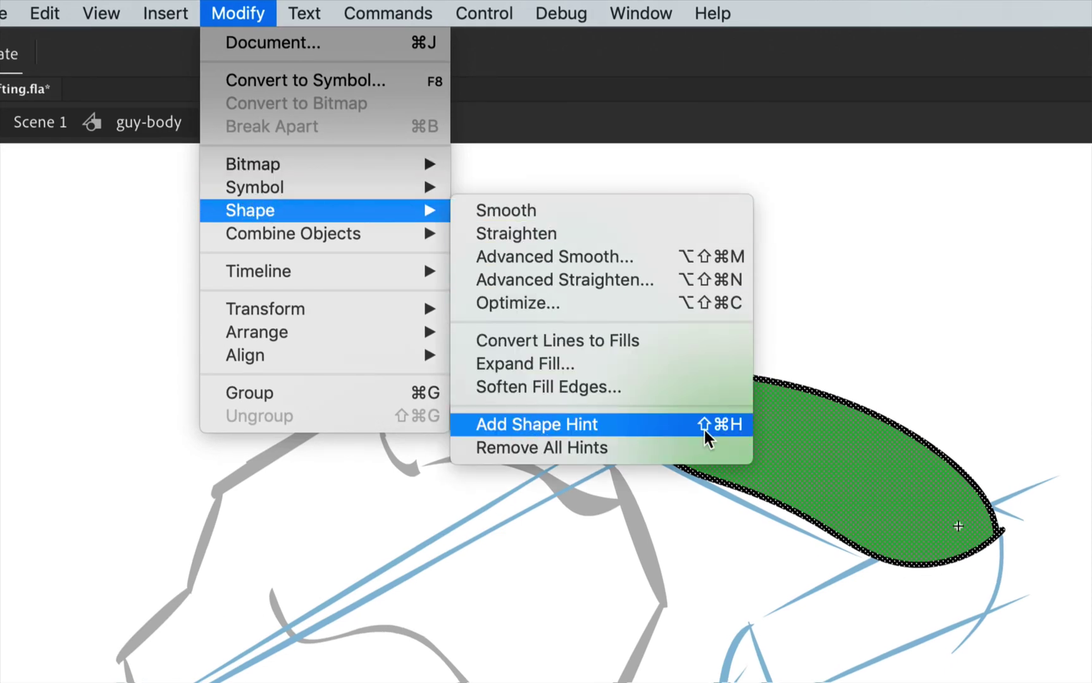
pyautogui.click(732, 430)
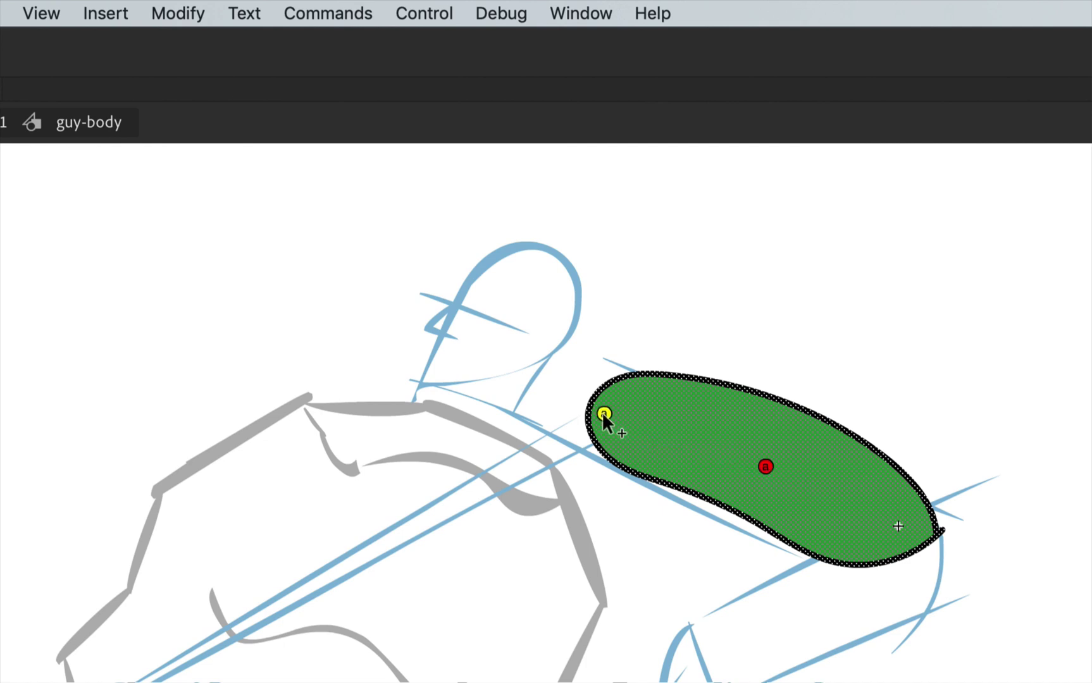
pyautogui.moveTo(589, 404); pyautogui.dragTo(588, 405)
# Step: Add shape hints b, c and d at frame 74, placing them on the belly edge, the hip end and the back edge
pyautogui.click(208, 13)
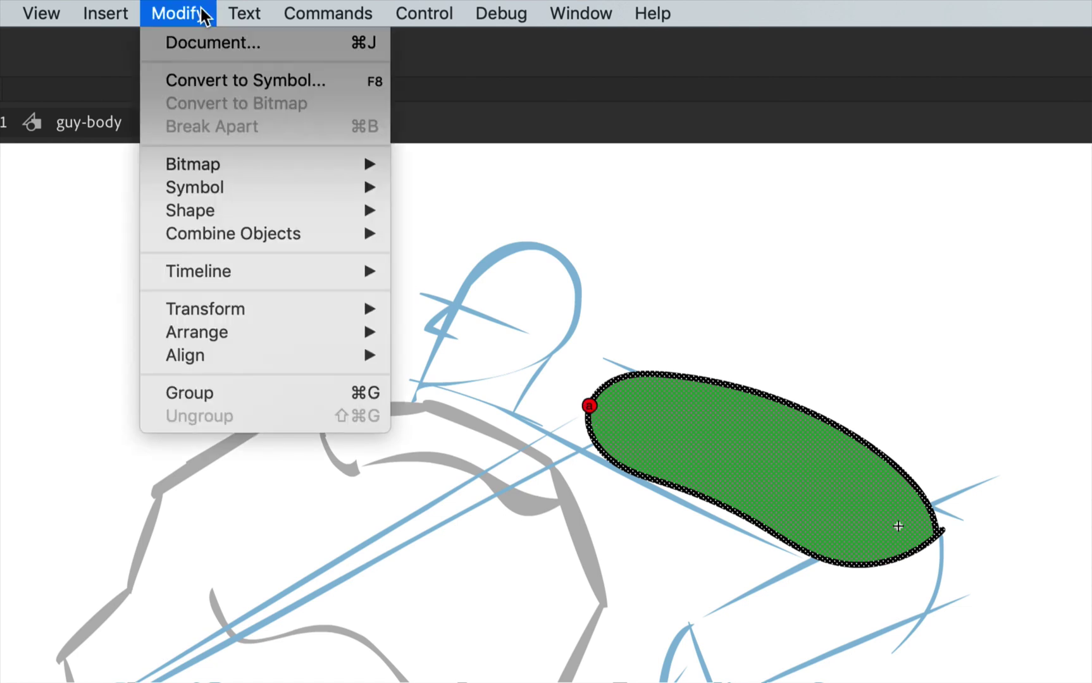
pyautogui.moveTo(229, 214)
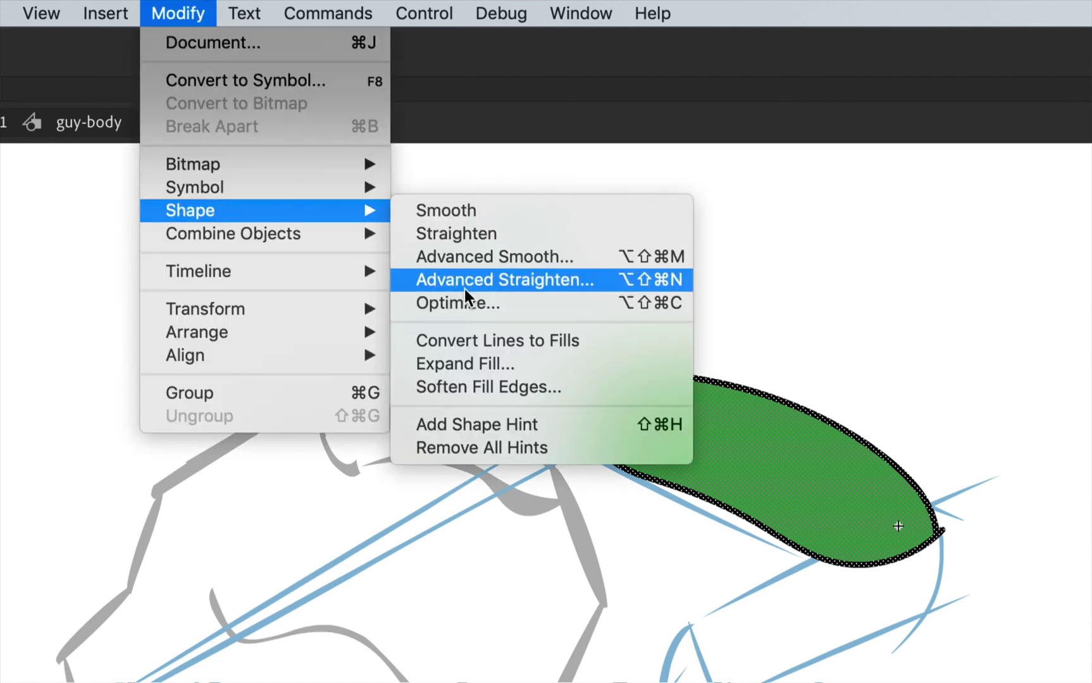
pyautogui.click(465, 424)
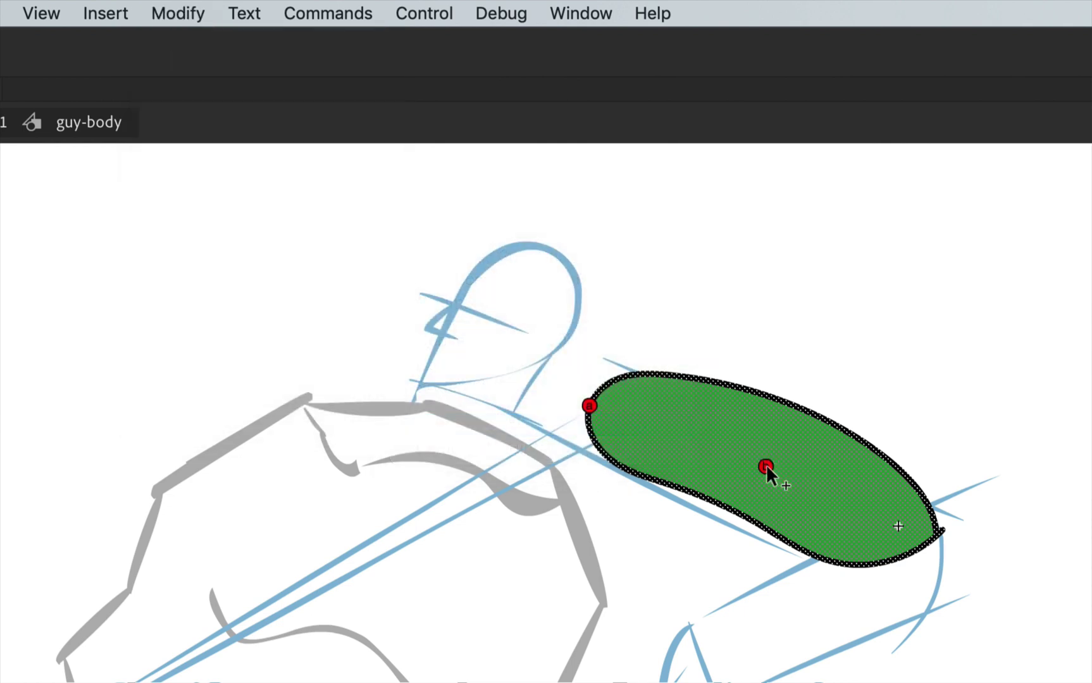
pyautogui.moveTo(766, 466); pyautogui.dragTo(735, 512)
pyautogui.press('super+shift+h')
pyautogui.moveTo(925, 539); pyautogui.dragTo(935, 537)
pyautogui.press('super+shift+h')
pyautogui.moveTo(765, 468); pyautogui.dragTo(782, 401)
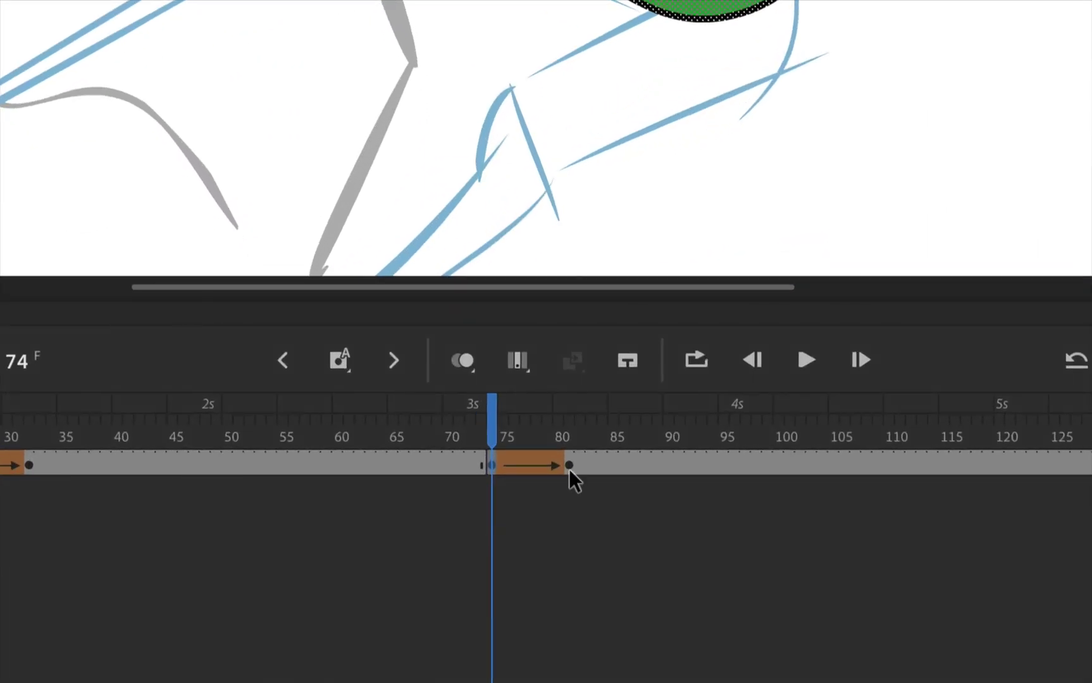
# Step: Position shape hints d, c, b and a at the matching outline points of the frame 81 torso and scrub the tween to check it
pyautogui.click(569, 468)
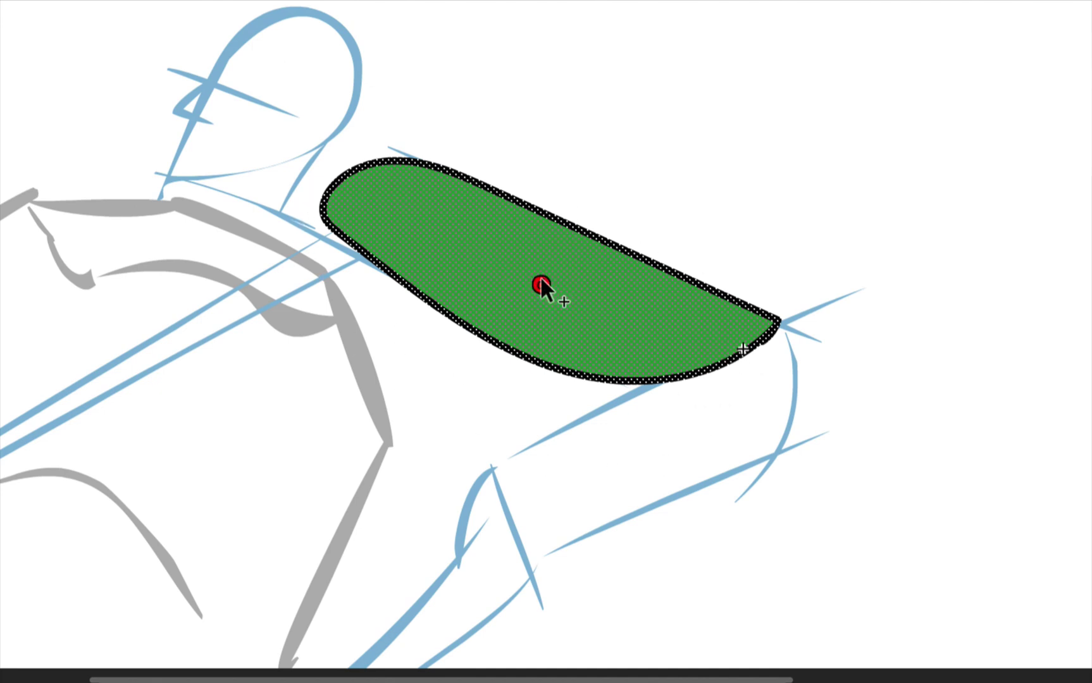
pyautogui.moveTo(541, 285); pyautogui.dragTo(561, 220)
pyautogui.moveTo(750, 320); pyautogui.dragTo(775, 326)
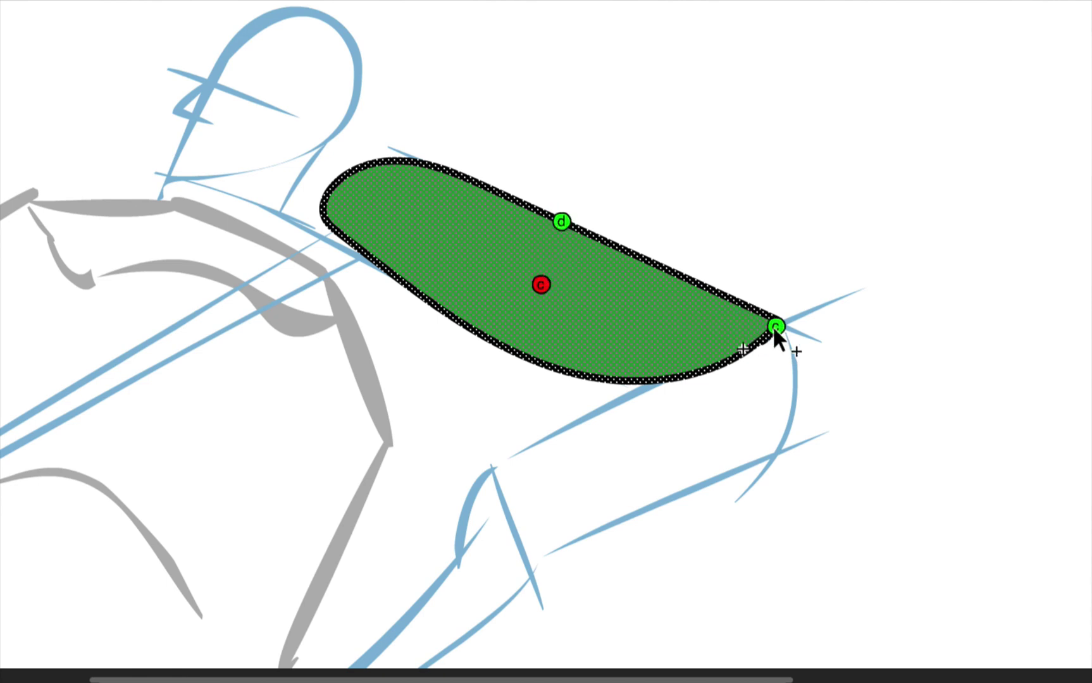
pyautogui.moveTo(542, 286); pyautogui.dragTo(523, 356)
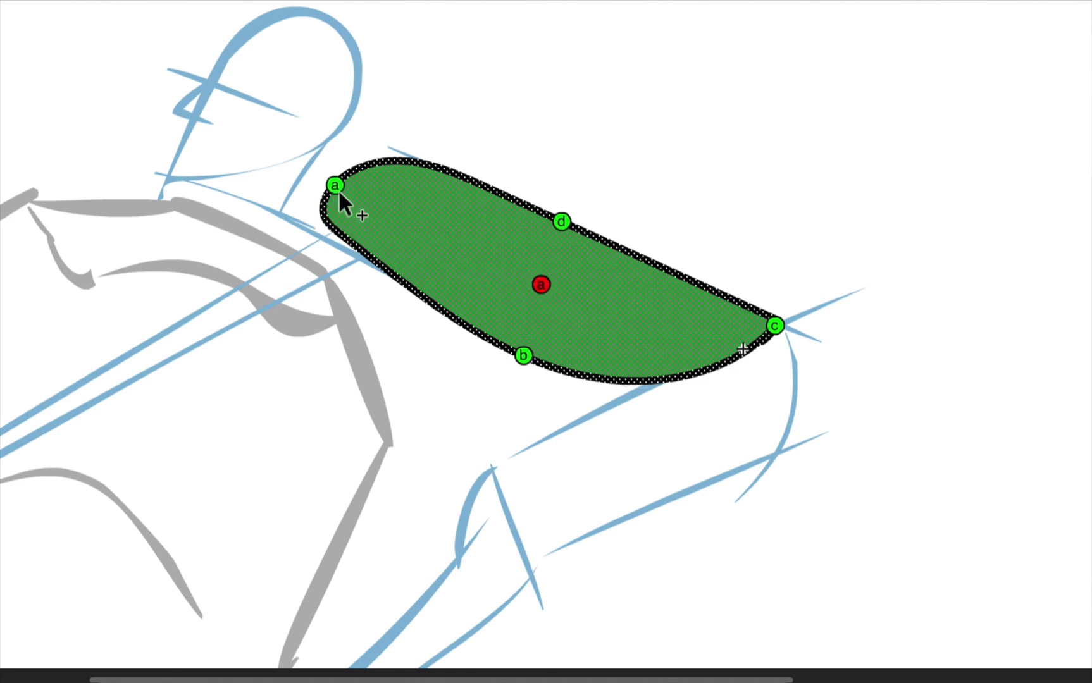
pyautogui.moveTo(338, 190); pyautogui.dragTo(336, 188)
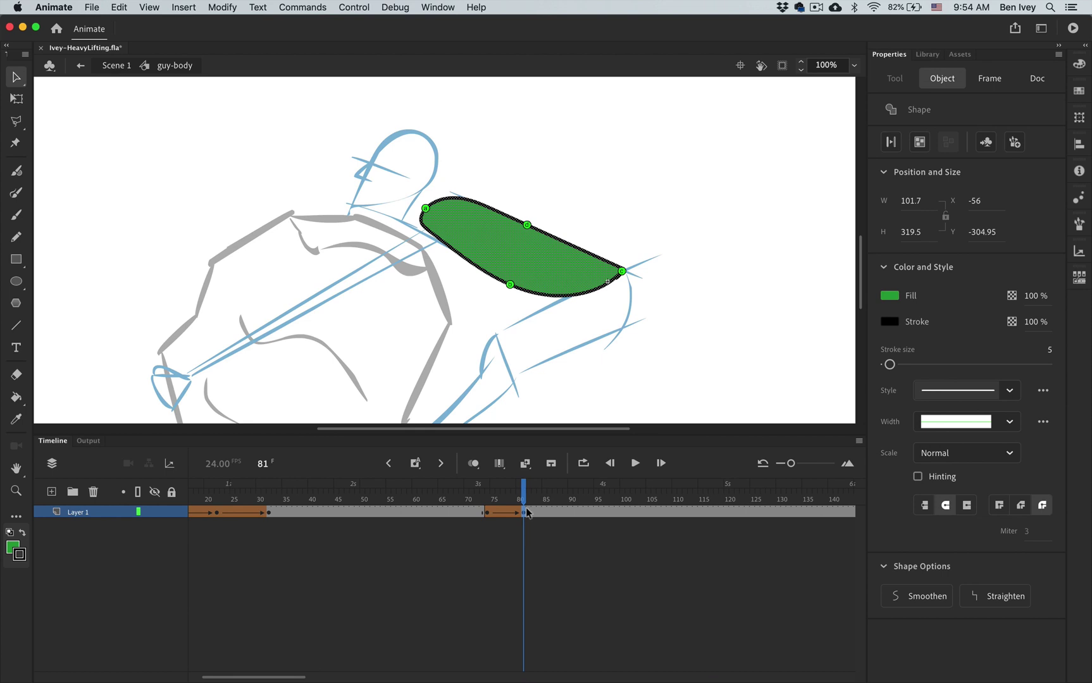
pyautogui.click(524, 496)
pyautogui.moveTo(524, 496)
pyautogui.mouseDown()
pyautogui.moveTo(476, 502)
pyautogui.moveTo(528, 502)
pyautogui.mouseUp()
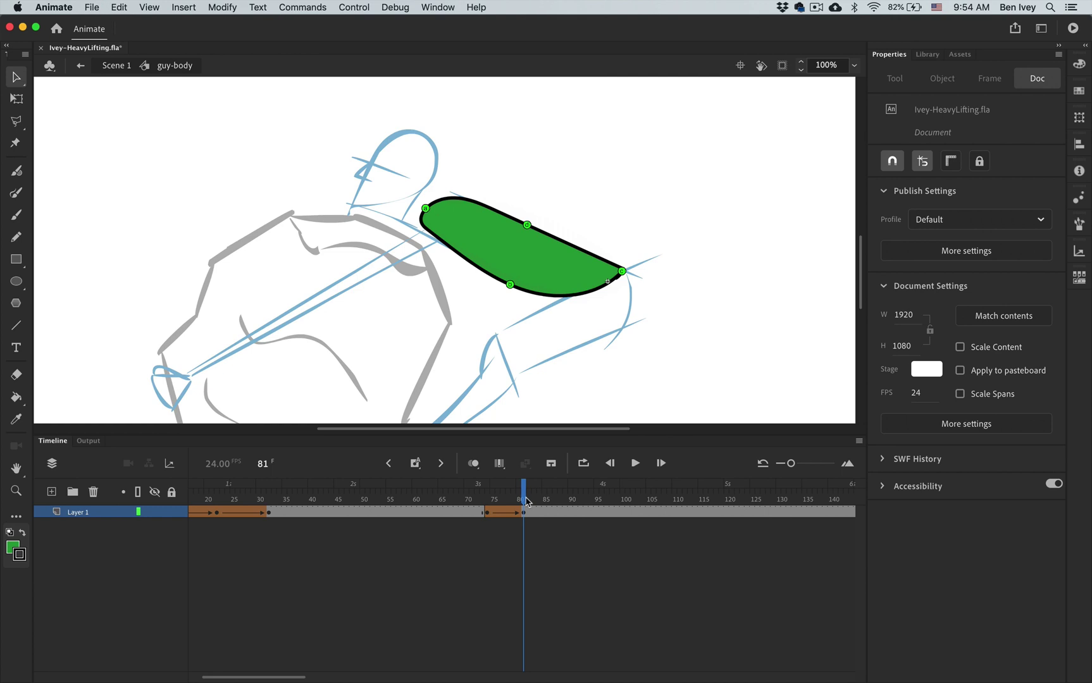
pyautogui.click(526, 514)
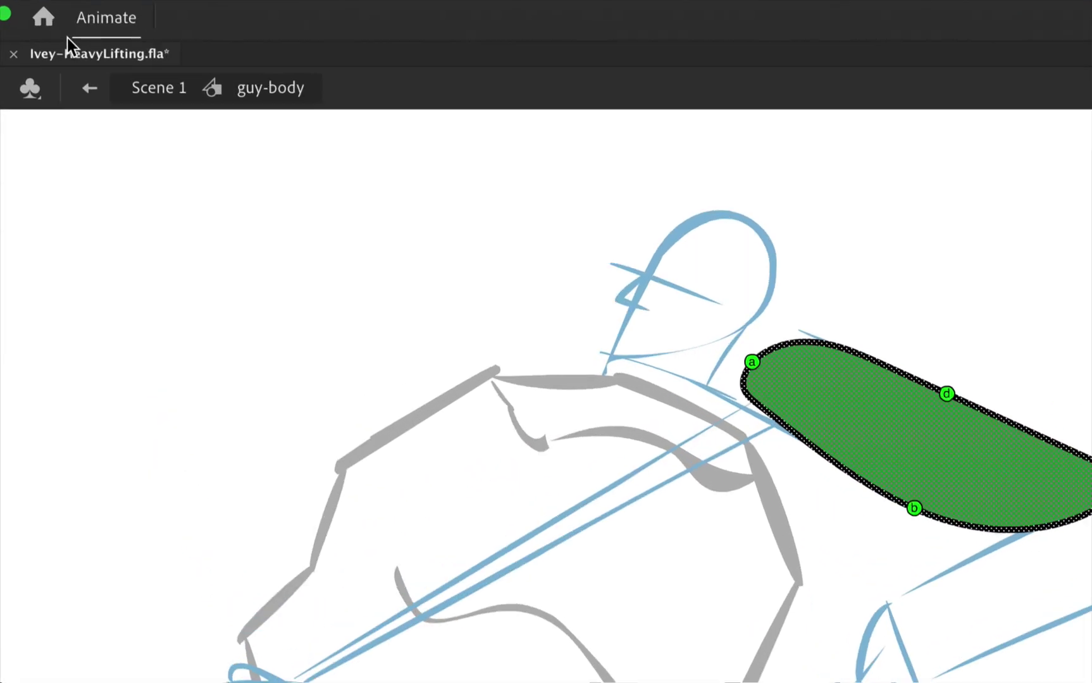
# Step: Return to Scene 1 and step through frames 81 to 85, comparing the torso with the sketch to find the next pose
pyautogui.click(103, 65)
pyautogui.doubleClick(231, 206)
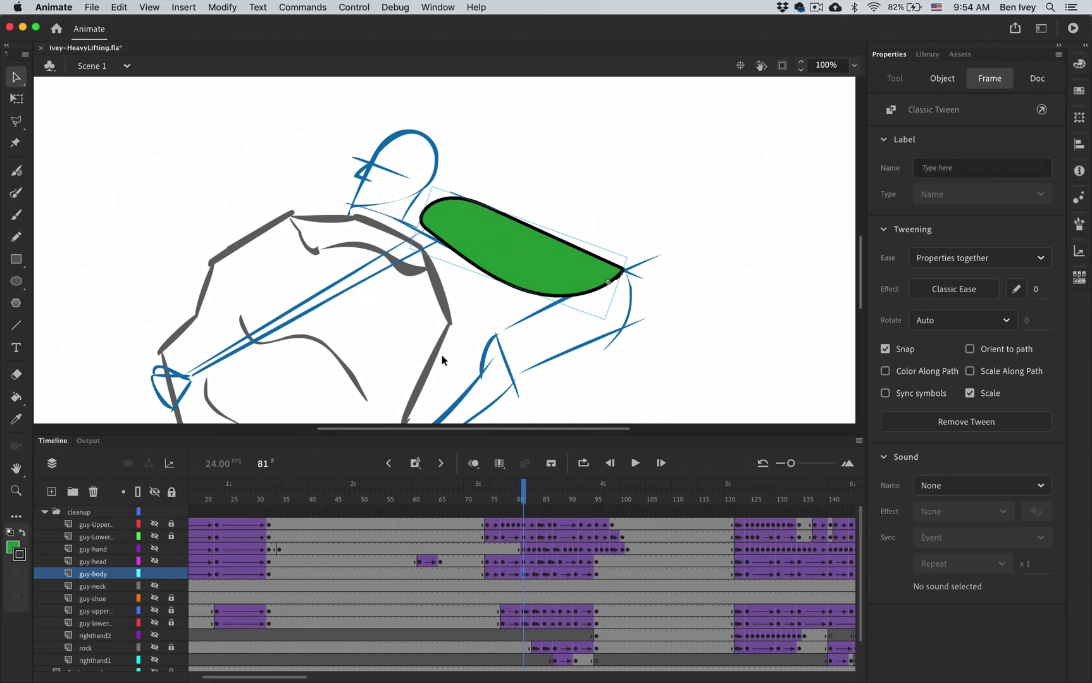
pyautogui.click(523, 493)
pyautogui.moveTo(523, 493)
pyautogui.mouseDown()
pyautogui.moveTo(500, 494)
pyautogui.moveTo(552, 500)
pyautogui.moveTo(524, 501)
pyautogui.mouseUp()
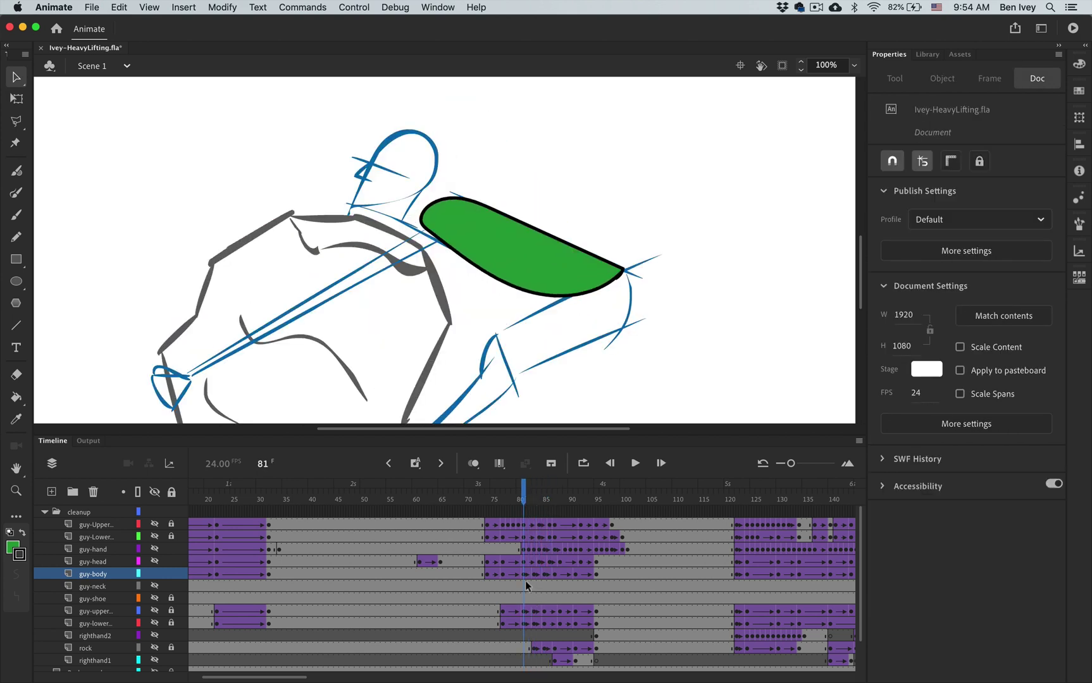
pyautogui.press('.')
pyautogui.press('.')
pyautogui.press('.')
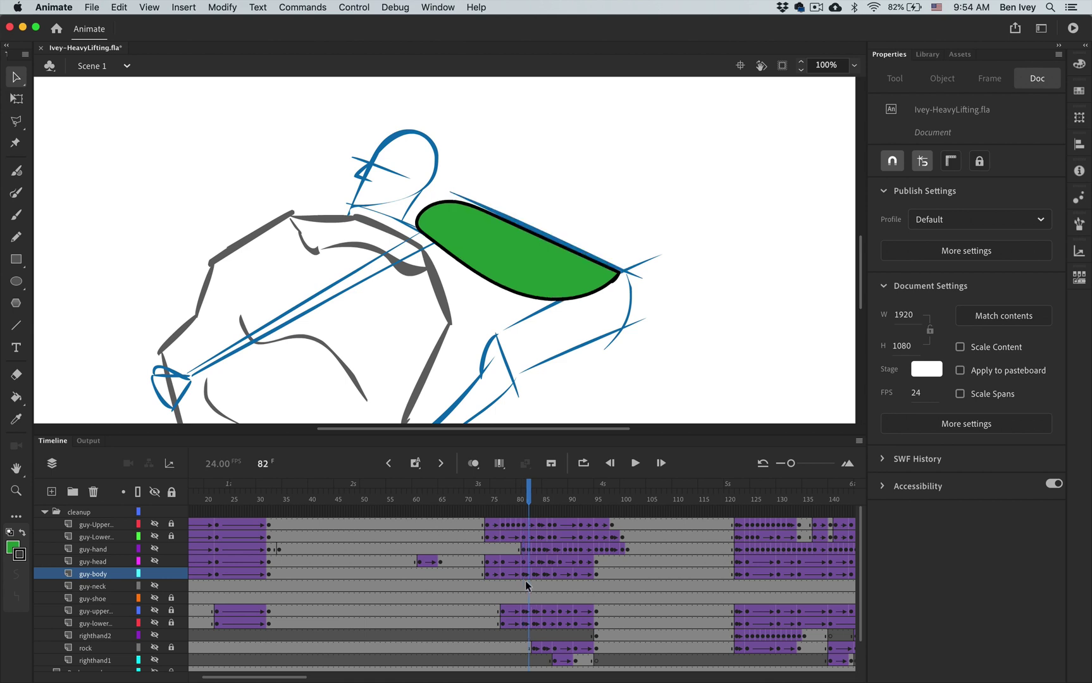
pyautogui.press('.')
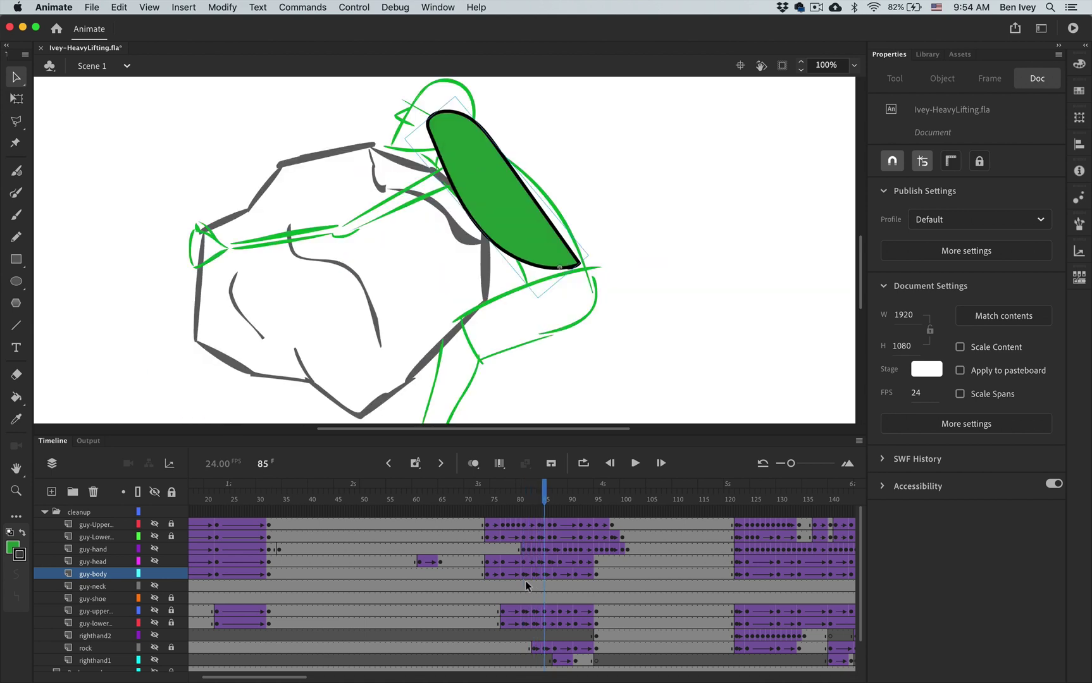
pyautogui.press(',')
pyautogui.press(',')
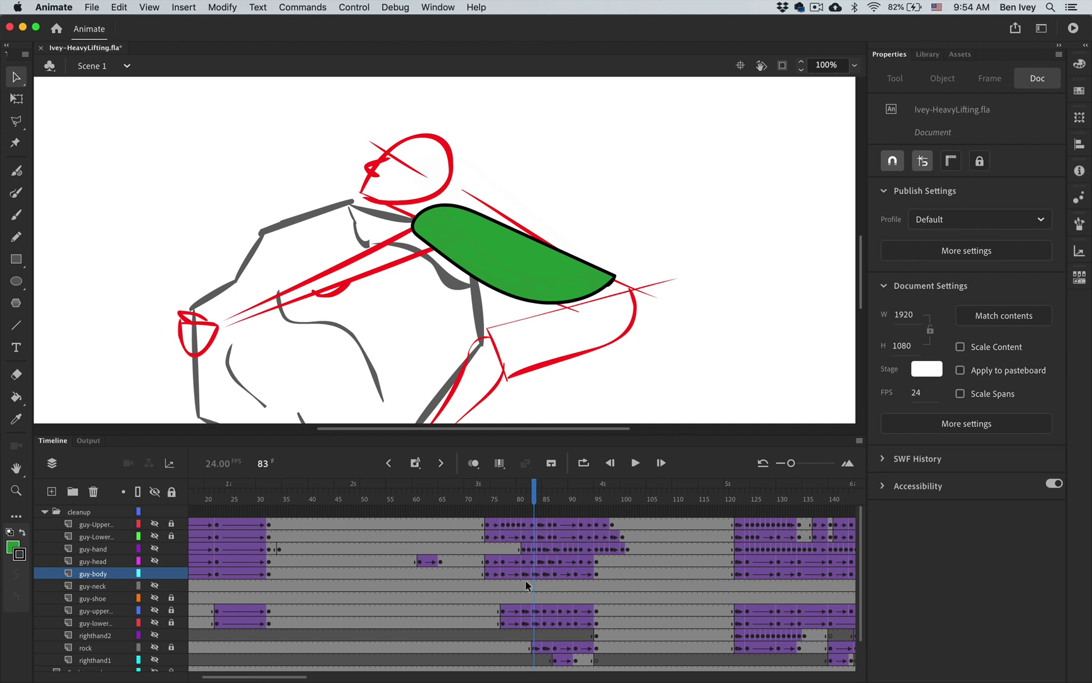
pyautogui.press('.')
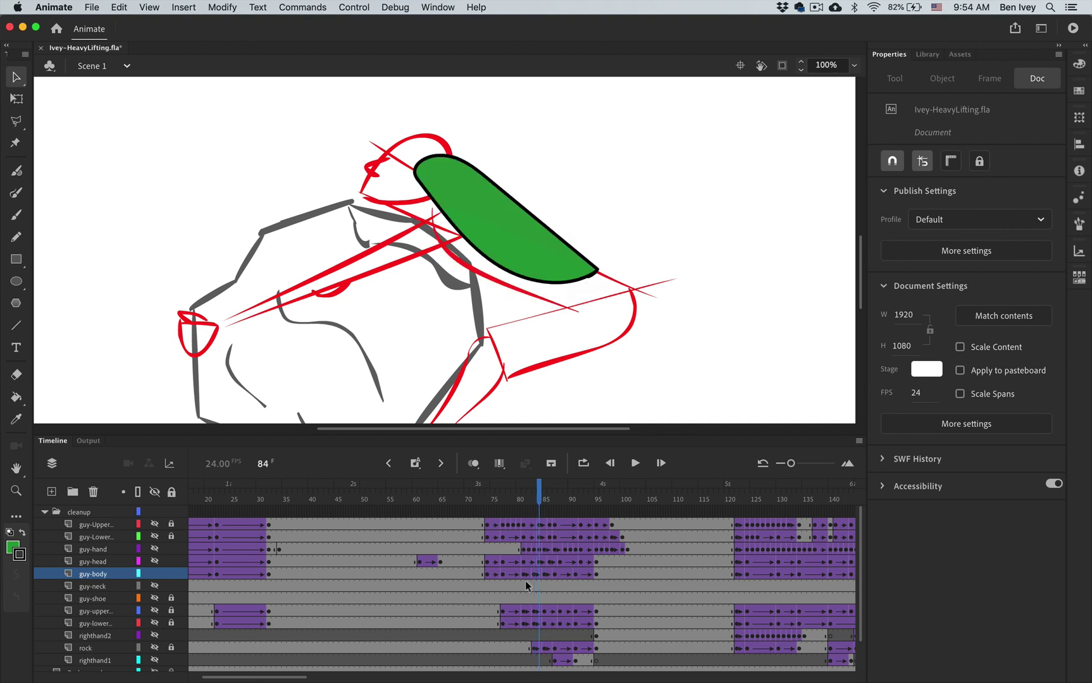
pyautogui.press('.')
pyautogui.press(',')
pyautogui.press(',')
pyautogui.press('.')
pyautogui.press(',')
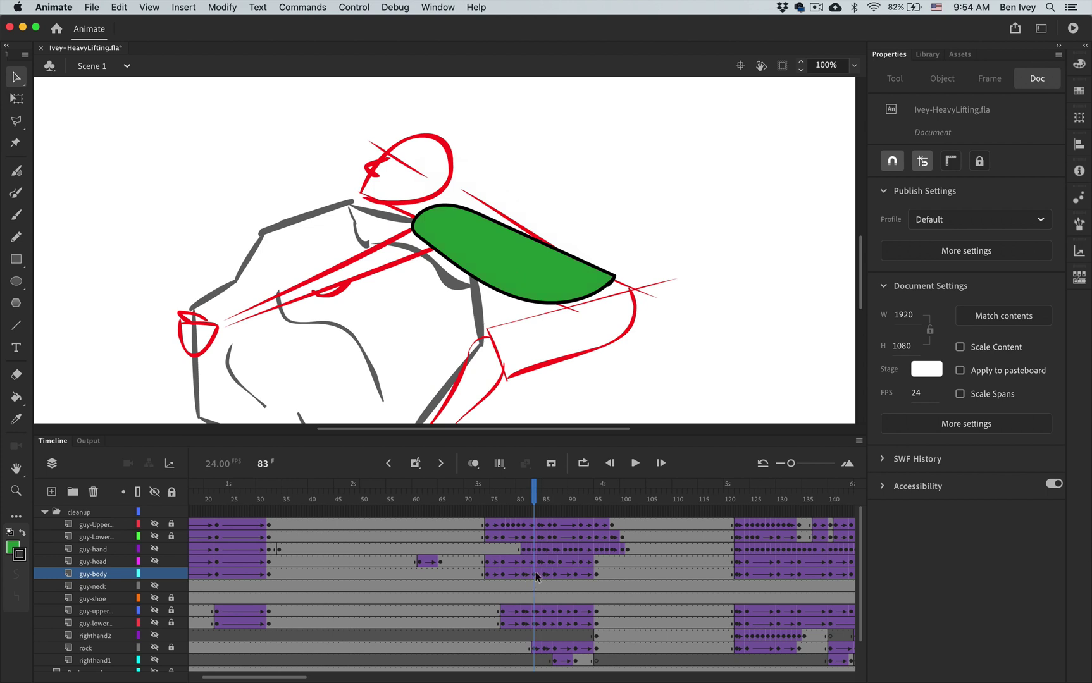
# Step: Open guy-body at frame 83, insert a keyframe there, and delete the torso shape from it
pyautogui.click(535, 574)
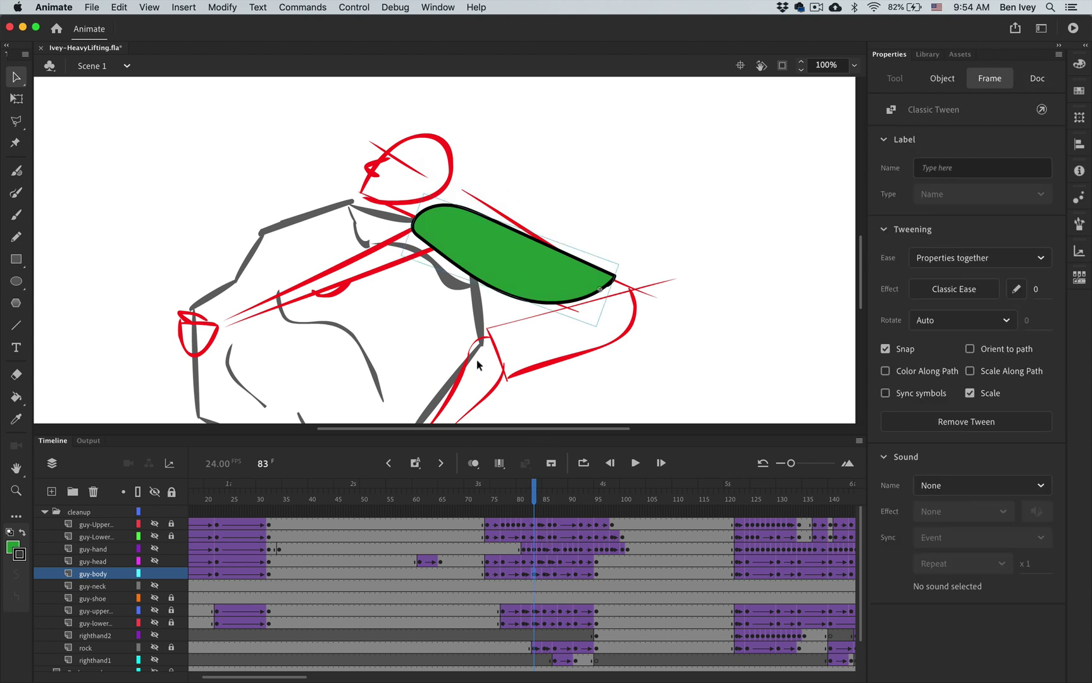
pyautogui.doubleClick(505, 250)
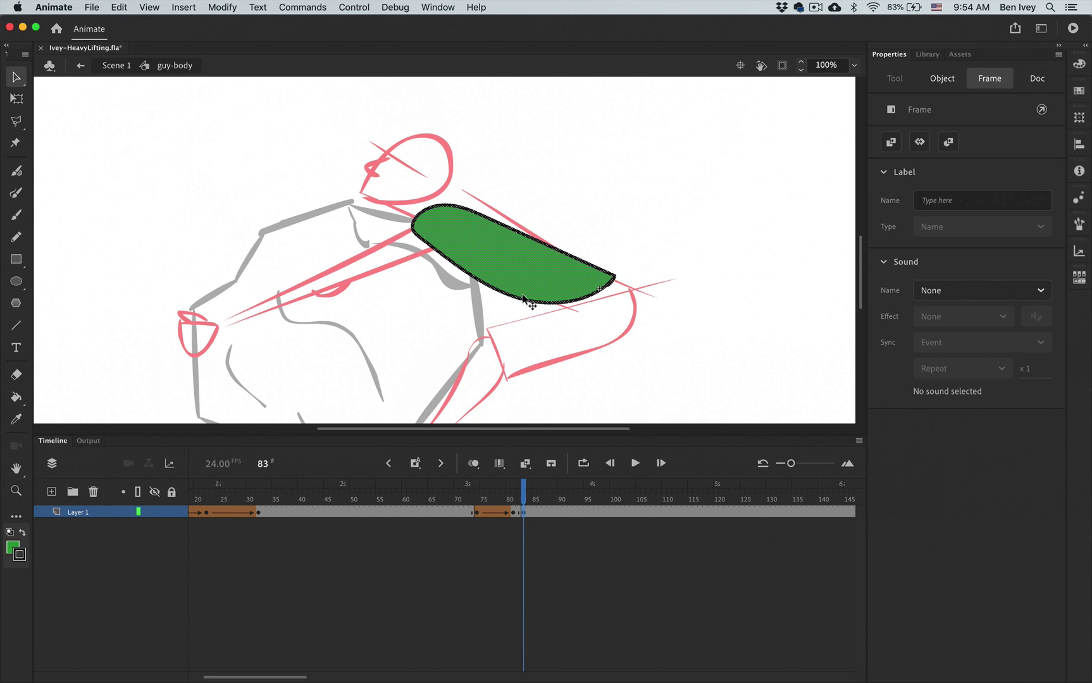
pyautogui.press('Delete')
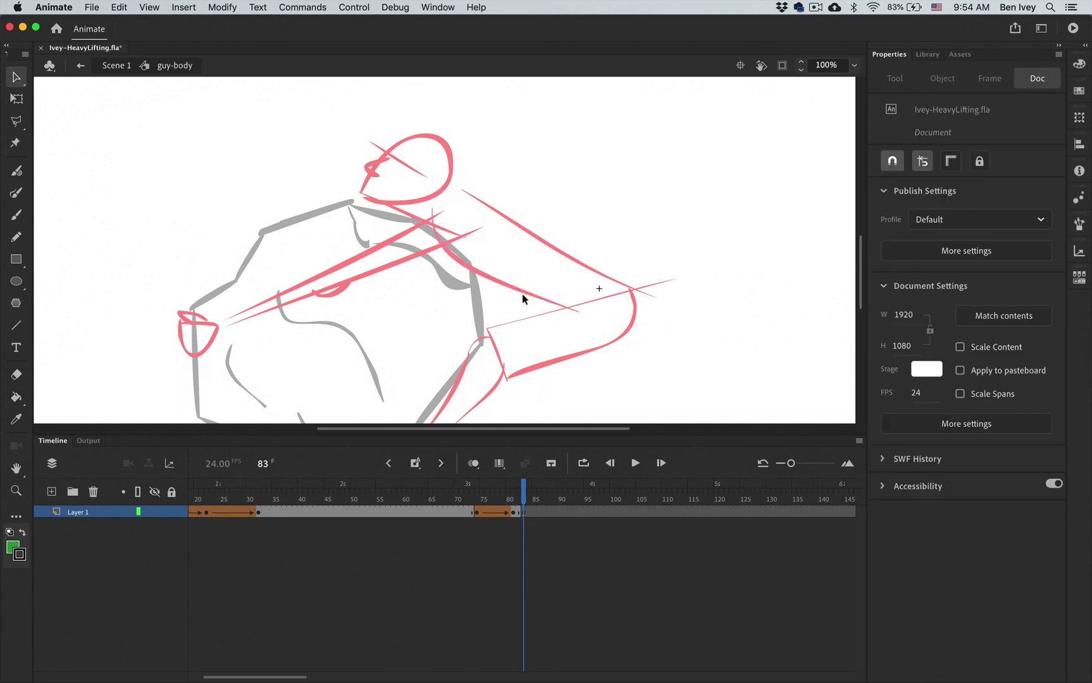
# Step: Outline a new torso over the red sketch at frame 83 with the Paint Brush and fill it with green
pyautogui.click(16, 191)
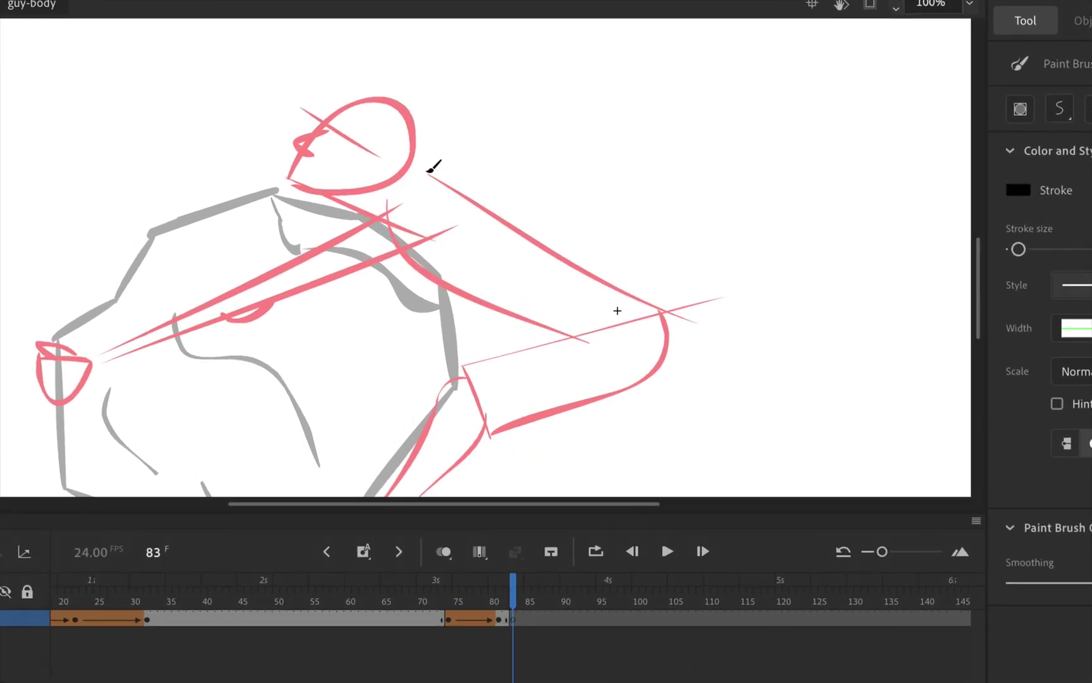
pyautogui.moveTo(434, 181)
pyautogui.mouseDown()
pyautogui.moveTo(393, 202)
pyautogui.moveTo(398, 236)
pyautogui.moveTo(430, 268)
pyautogui.moveTo(498, 293)
pyautogui.mouseUp()
pyautogui.moveTo(523, 293)
pyautogui.mouseDown()
pyautogui.moveTo(593, 334)
pyautogui.moveTo(611, 332)
pyautogui.mouseUp()
pyautogui.hotkey('ctrl', 'z')
pyautogui.moveTo(424, 177)
pyautogui.mouseDown()
pyautogui.moveTo(396, 187)
pyautogui.moveTo(387, 242)
pyautogui.moveTo(427, 278)
pyautogui.moveTo(592, 341)
pyautogui.moveTo(641, 326)
pyautogui.moveTo(658, 305)
pyautogui.moveTo(457, 174)
pyautogui.moveTo(425, 170)
pyautogui.moveTo(415, 183)
pyautogui.mouseUp()
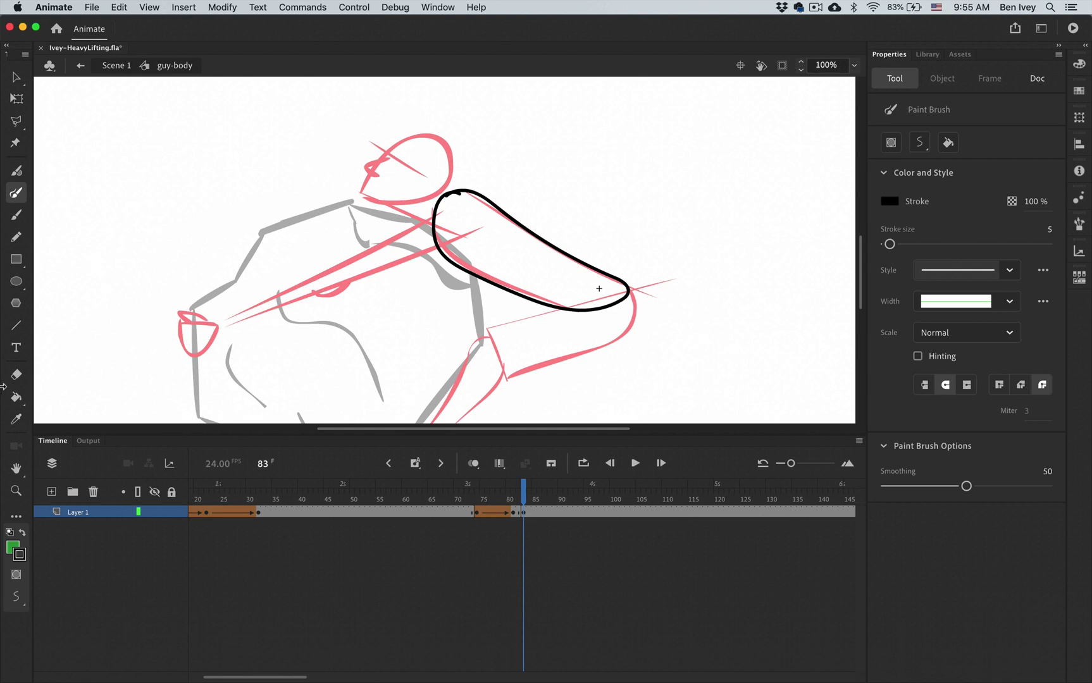
pyautogui.click(17, 396)
pyautogui.click(532, 271)
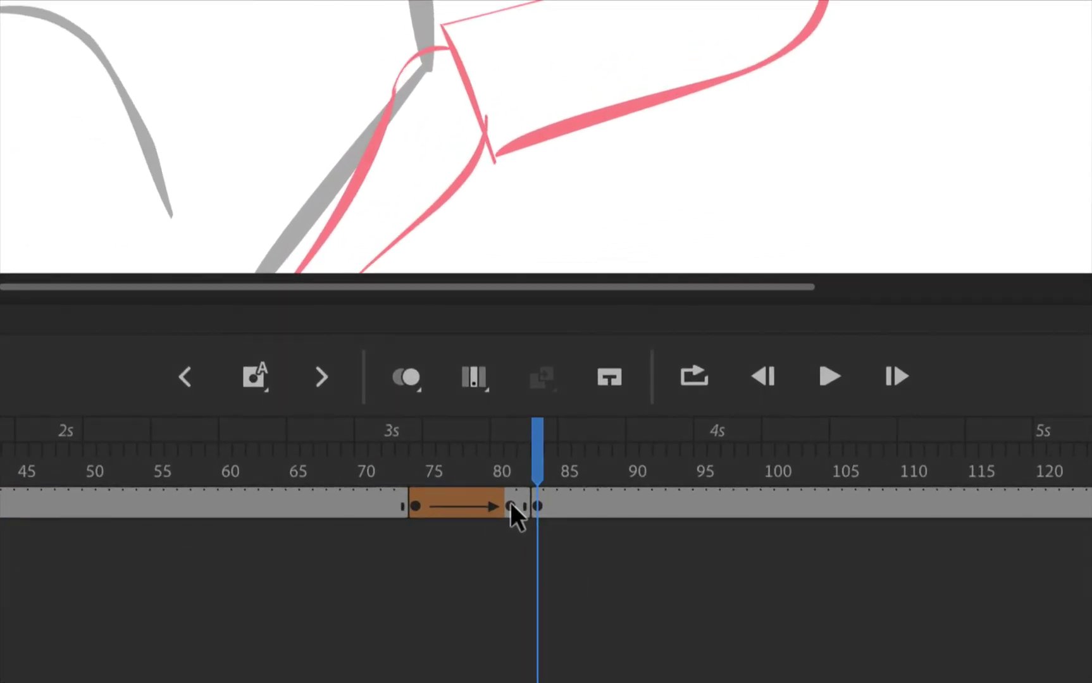
# Step: Create a shape tween from frame 81 to frame 83 and scrub through the frames to check the morph
pyautogui.rightClick(517, 518)
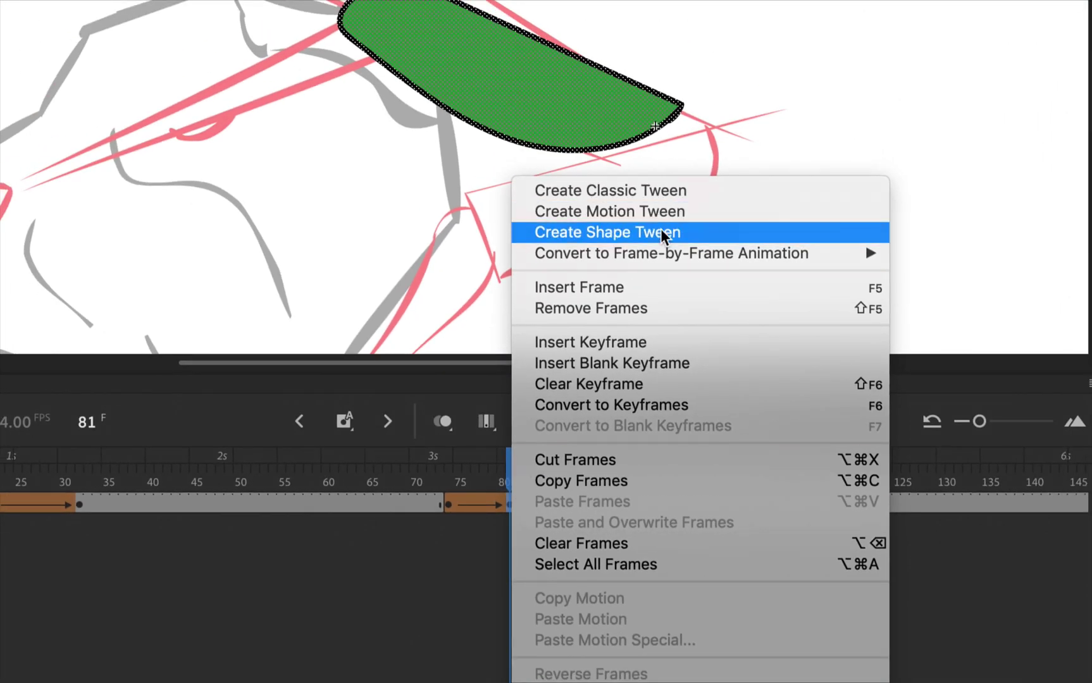
pyautogui.click(641, 88)
pyautogui.moveTo(516, 471); pyautogui.dragTo(532, 472)
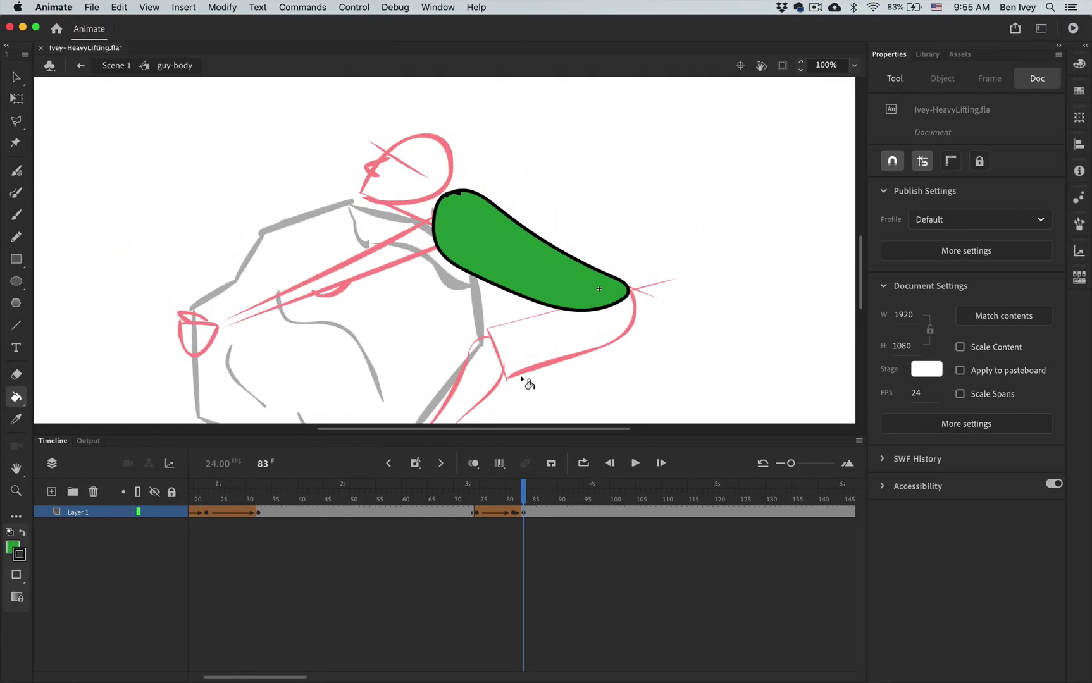
# Step: Add four shape hints at frame 81 for the tween to frame 83, placing each on the outline beside the matching existing hint
pyautogui.click(514, 510)
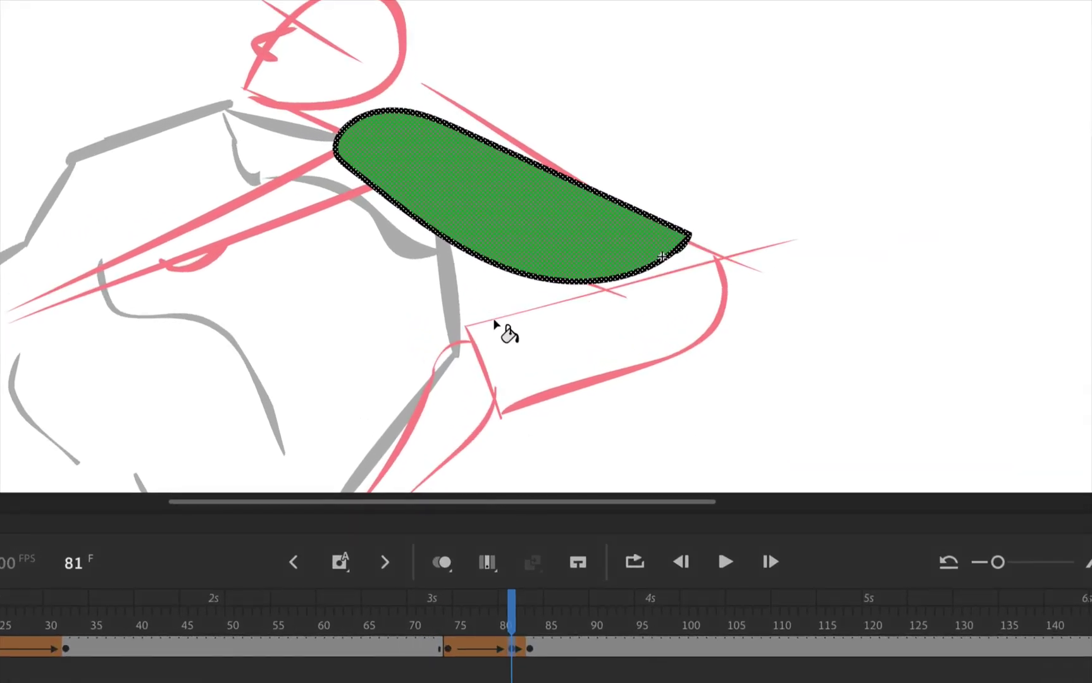
pyautogui.hotkey('ctrl', 'shift', 'h')
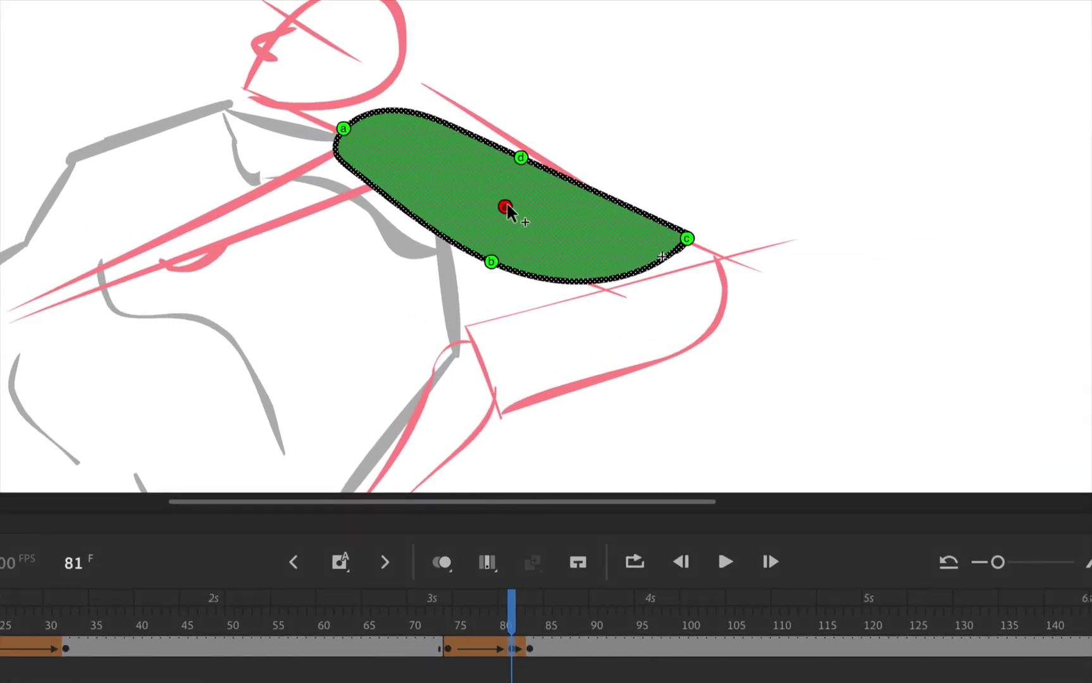
pyautogui.moveTo(505, 207); pyautogui.dragTo(359, 127)
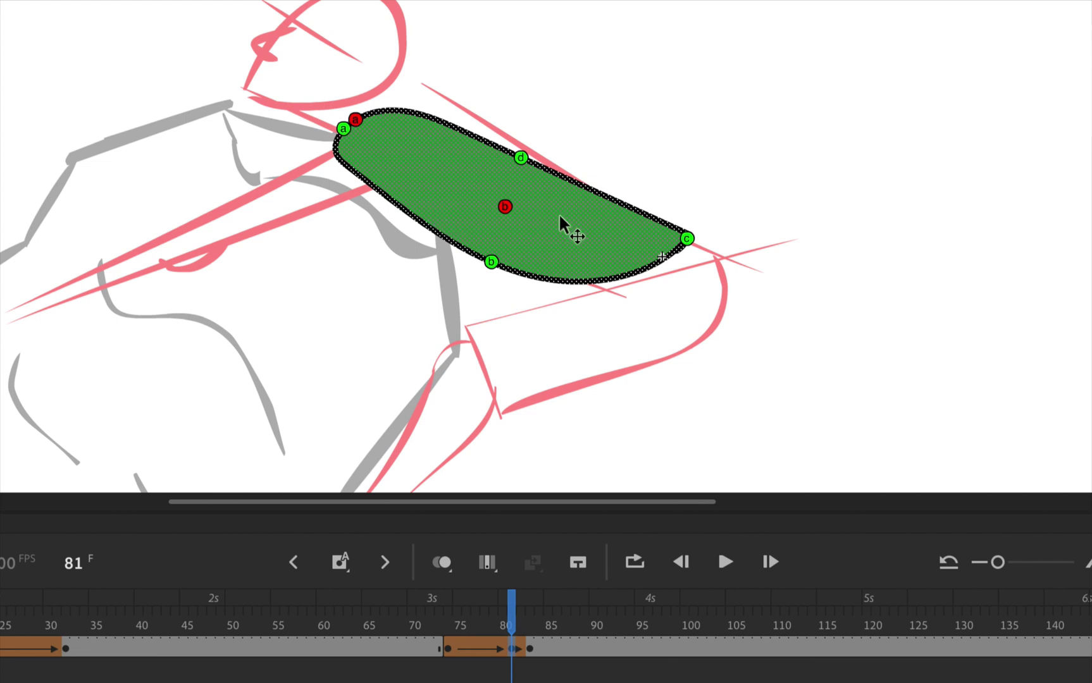
pyautogui.moveTo(505, 207); pyautogui.dragTo(479, 260)
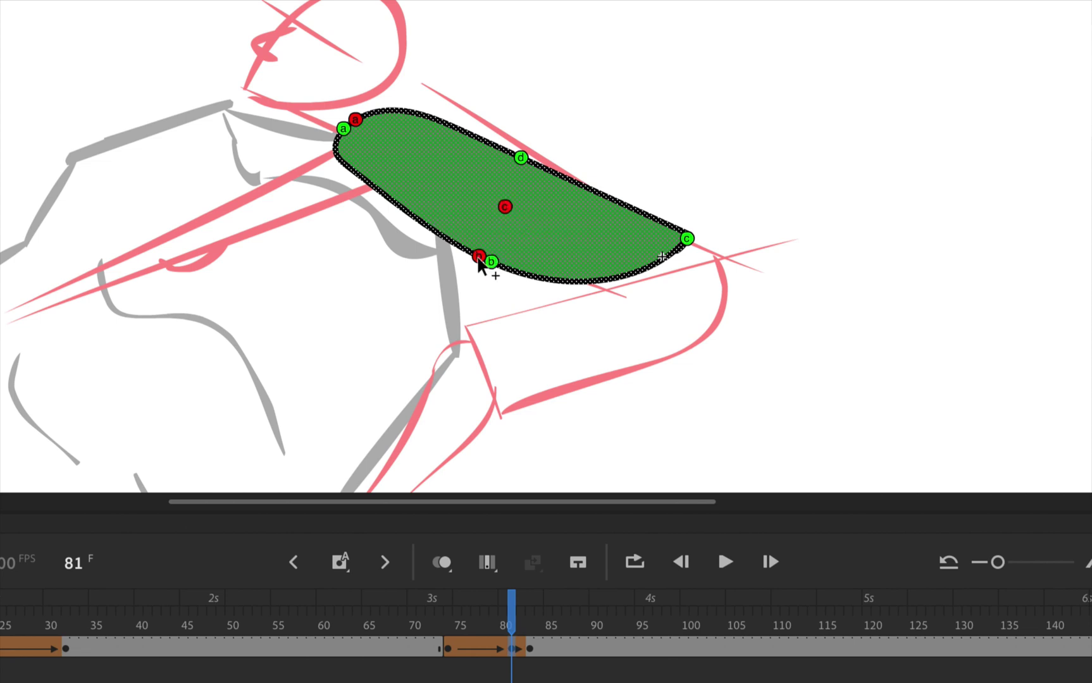
pyautogui.moveTo(505, 207); pyautogui.dragTo(676, 252)
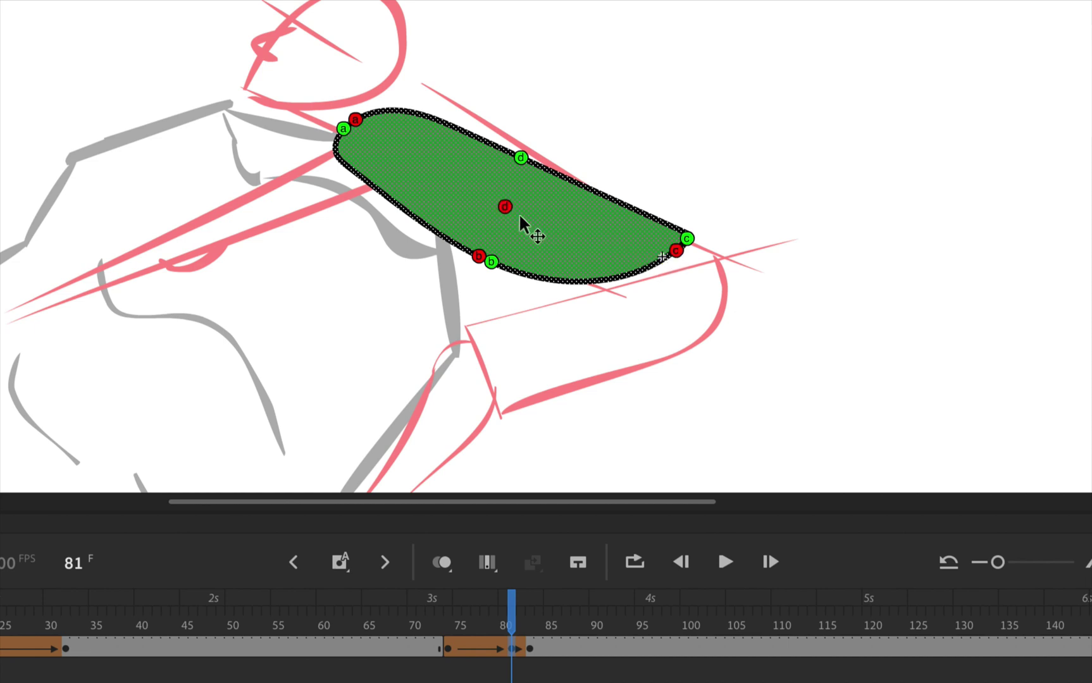
pyautogui.moveTo(505, 207); pyautogui.dragTo(537, 166)
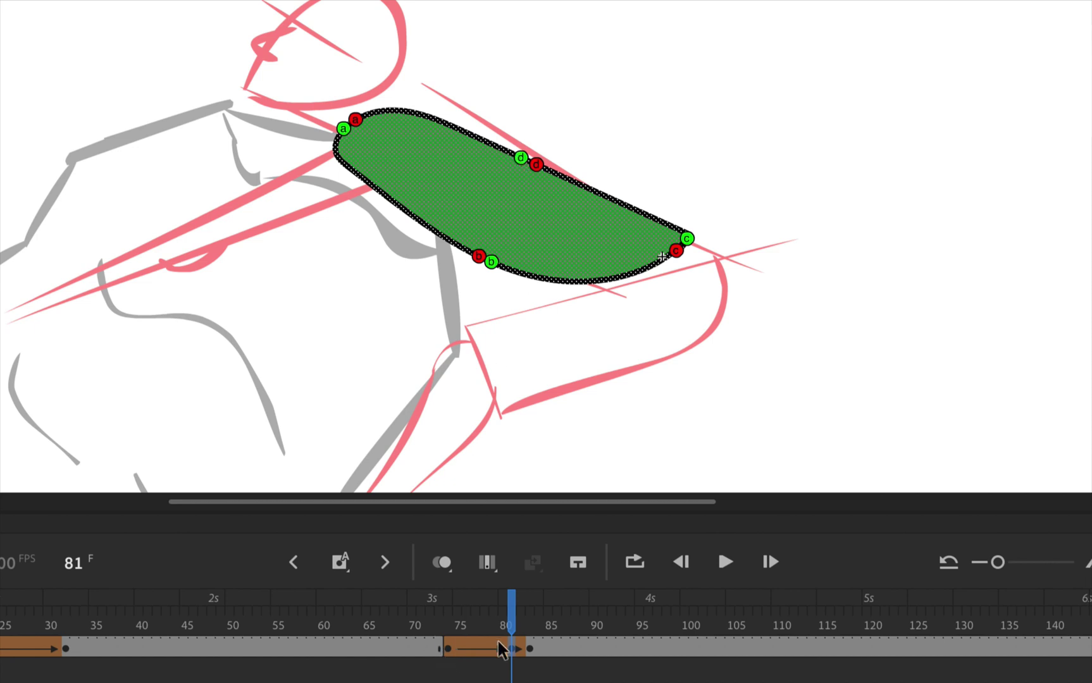
# Step: Place shape hints a, b, c and d on the torso outline at frame 83 to match the frame 81 hints
pyautogui.click(529, 653)
pyautogui.hotkey('ctrl', 'shift', 'h')
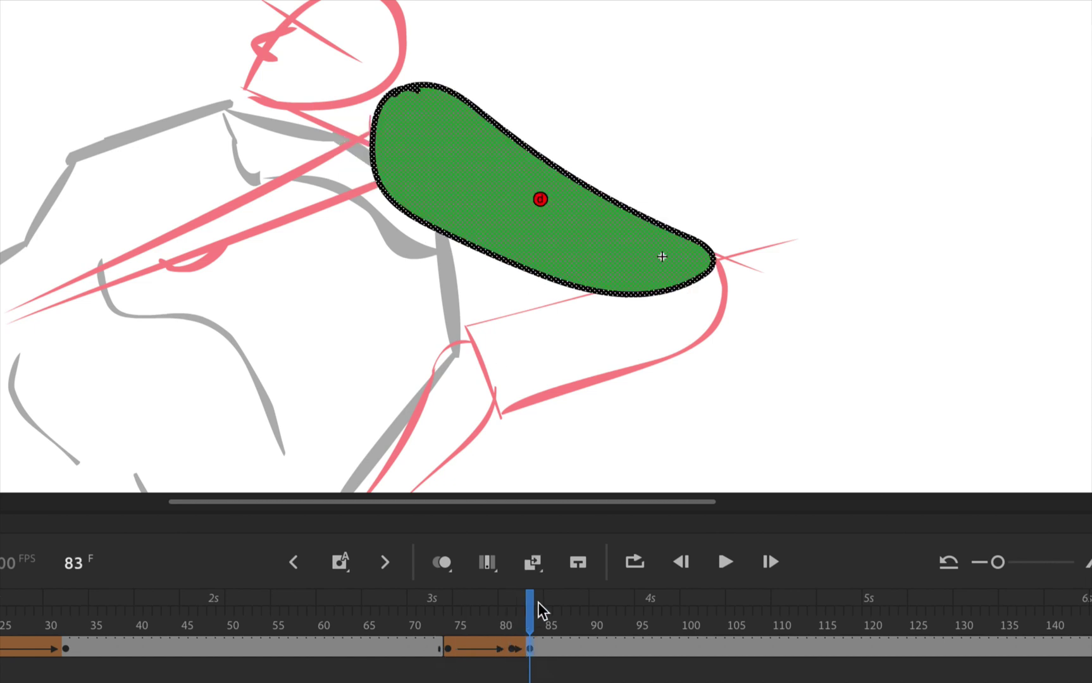
pyautogui.moveTo(540, 200); pyautogui.dragTo(707, 272)
pyautogui.moveTo(540, 199); pyautogui.dragTo(522, 267)
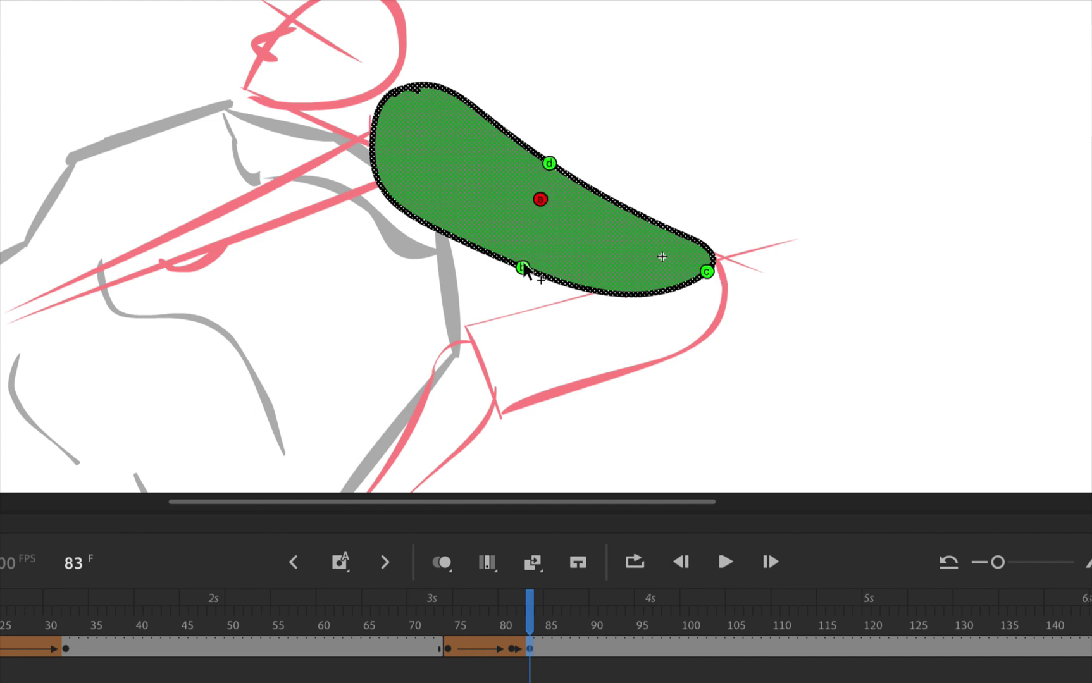
pyautogui.moveTo(541, 200); pyautogui.dragTo(394, 94)
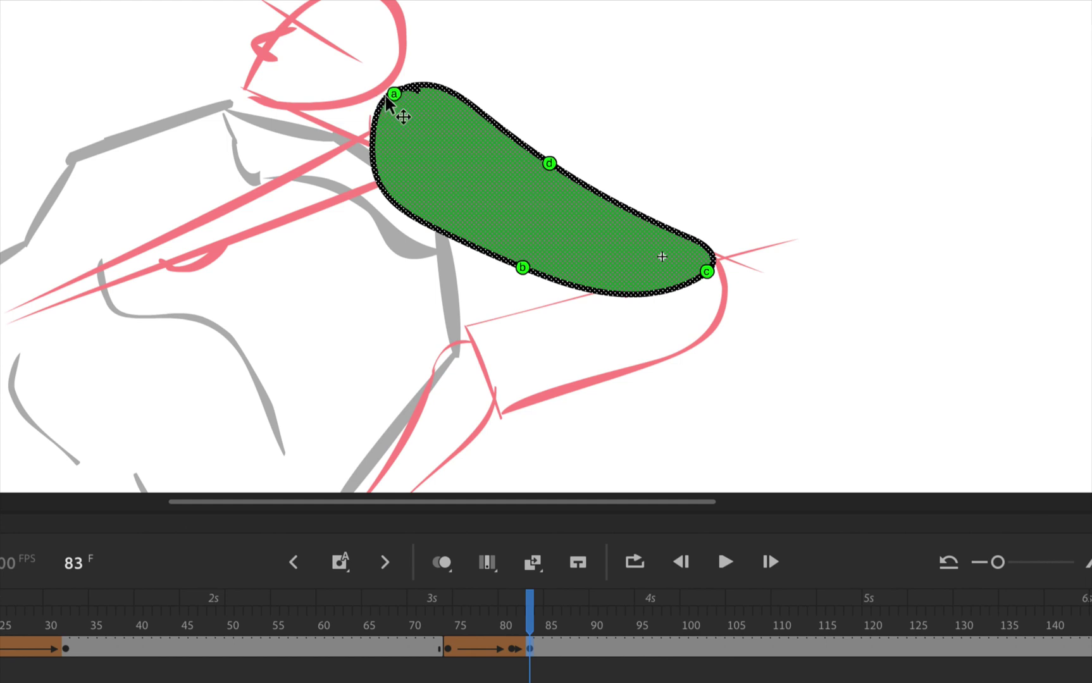
pyautogui.moveTo(536, 615)
pyautogui.mouseDown()
pyautogui.moveTo(514, 615)
pyautogui.moveTo(531, 626)
pyautogui.mouseUp()
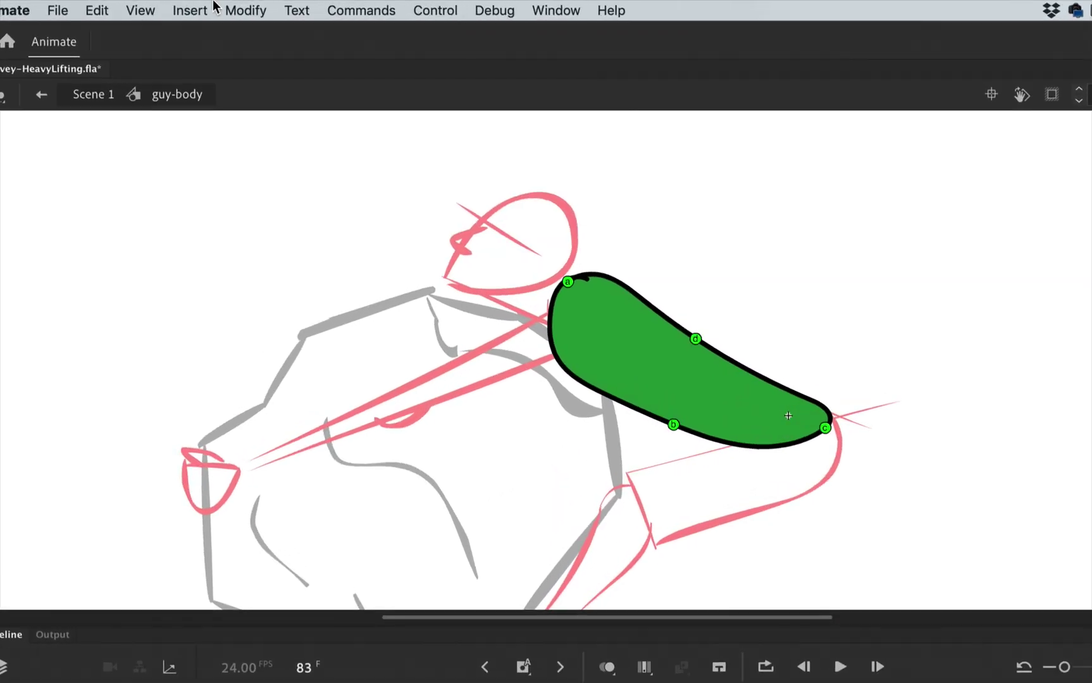
# Step: Remove all shape hints from the torso tween that starts at frame 81
pyautogui.click(218, 7)
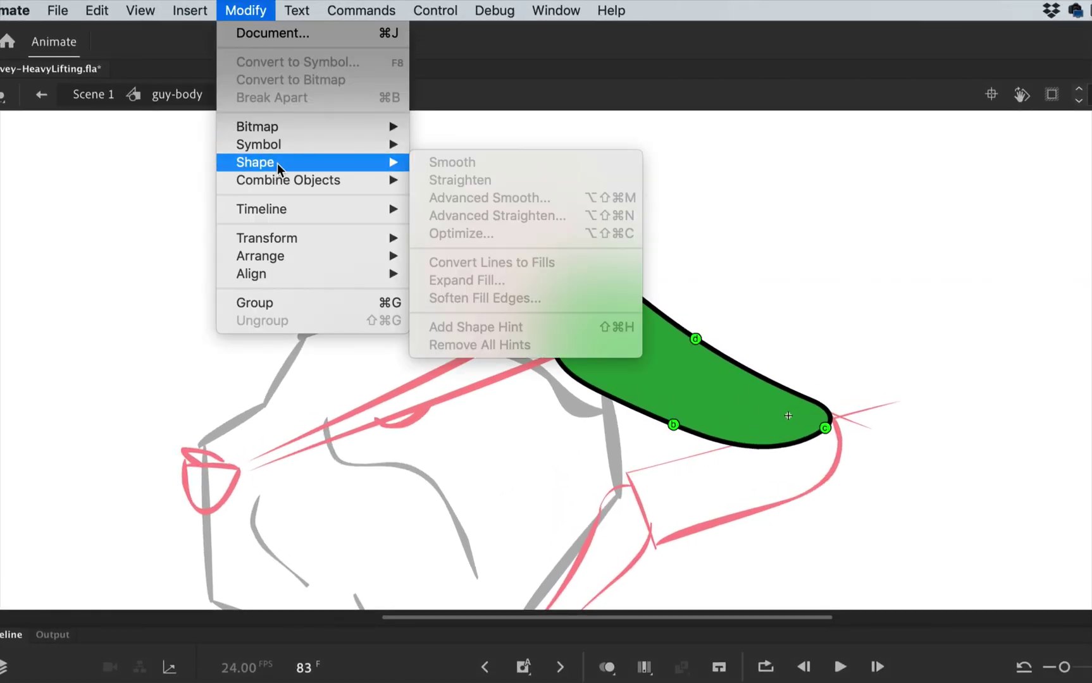
pyautogui.click(412, 130)
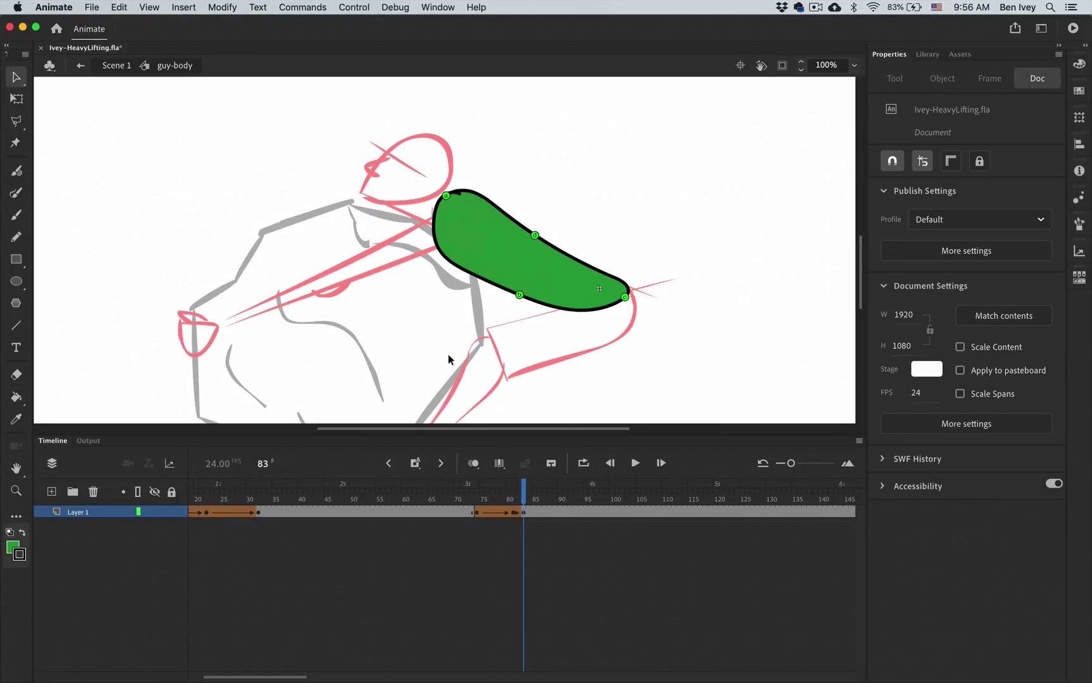
pyautogui.click(513, 513)
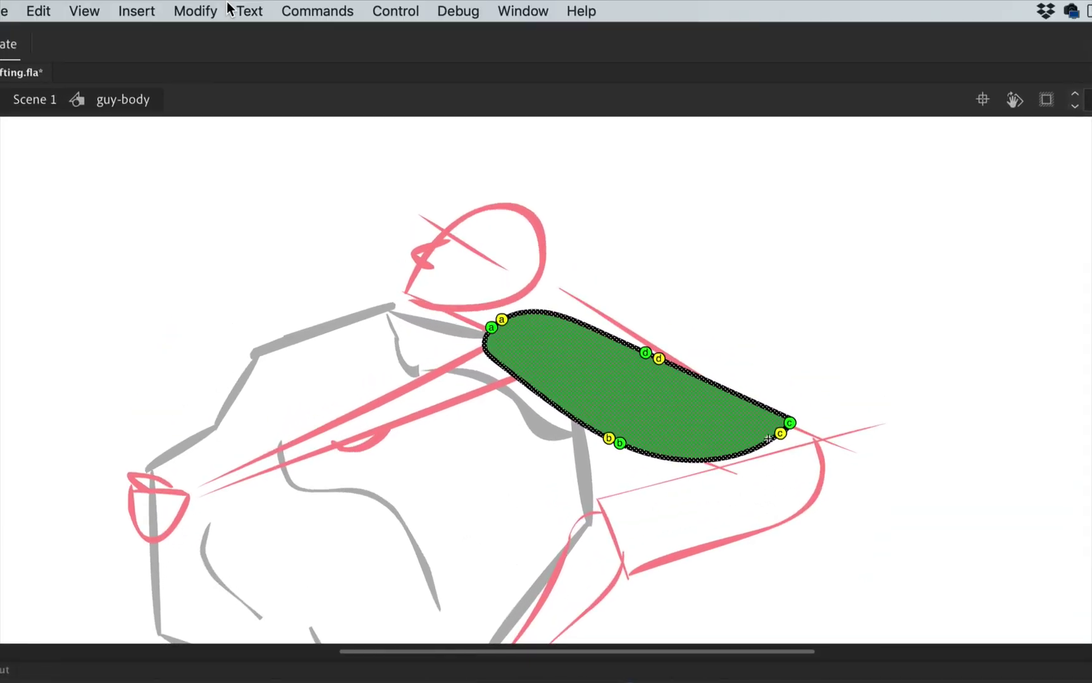
pyautogui.click(223, 7)
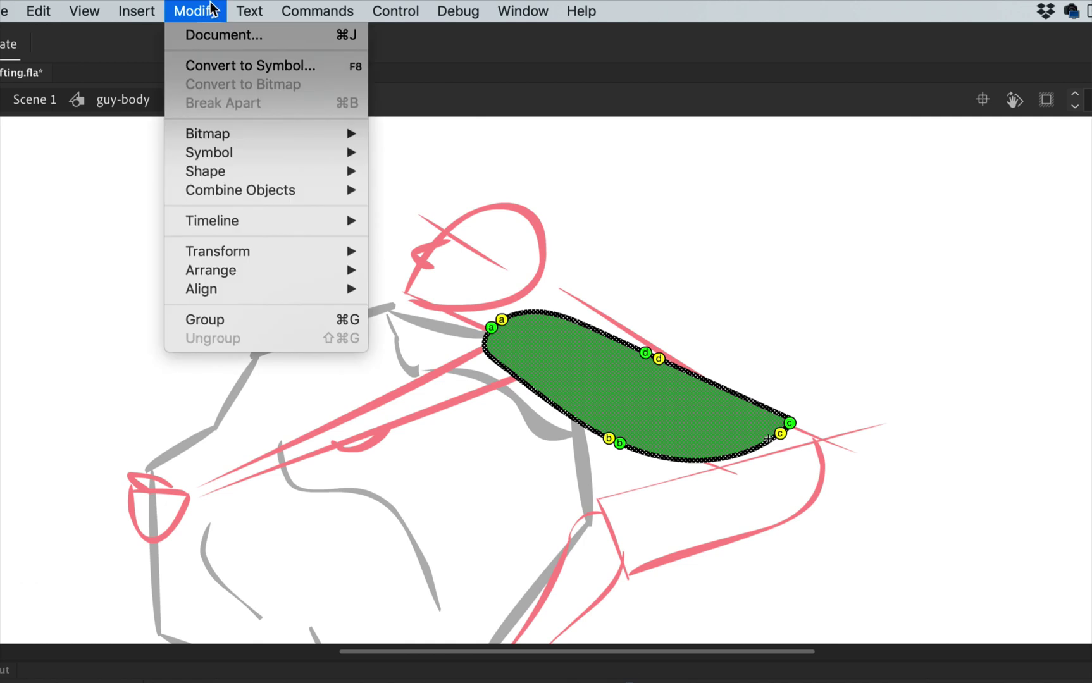
pyautogui.moveTo(208, 170)
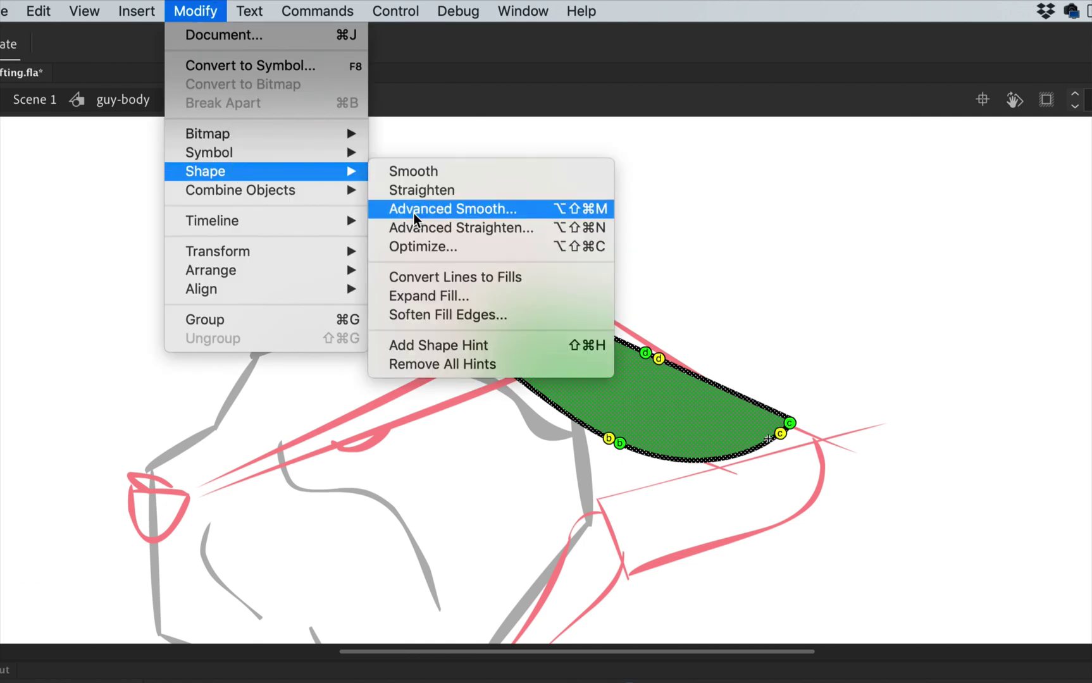
pyautogui.click(453, 360)
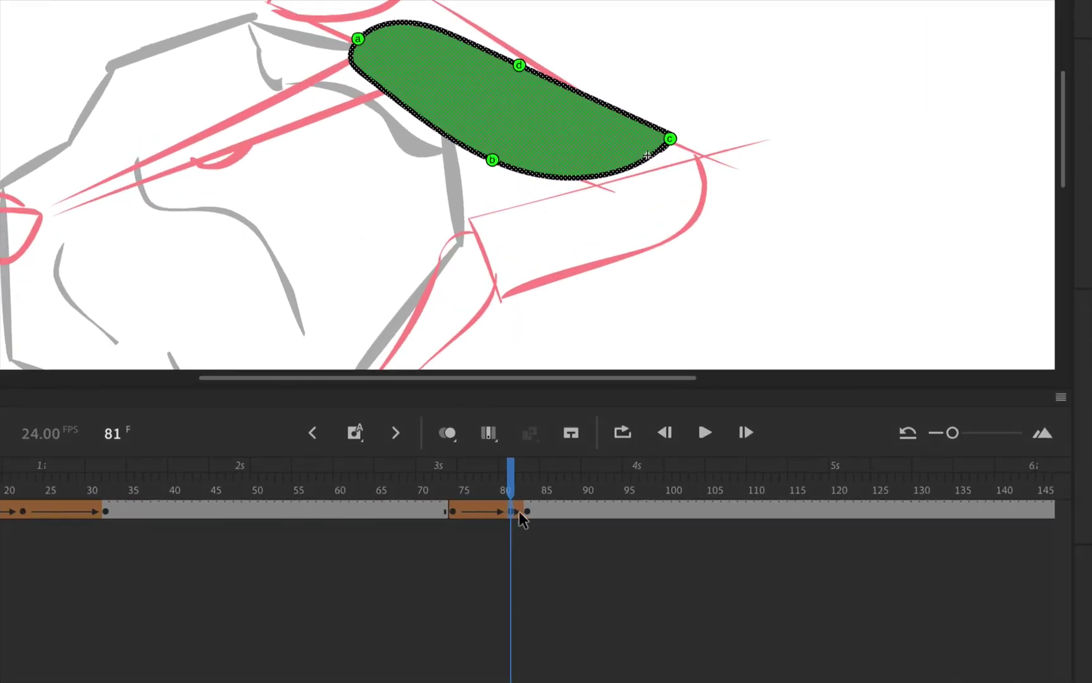
# Step: Insert a keyframe at frame 82 in guy-body and delete the torso shape from it
pyautogui.click(519, 512)
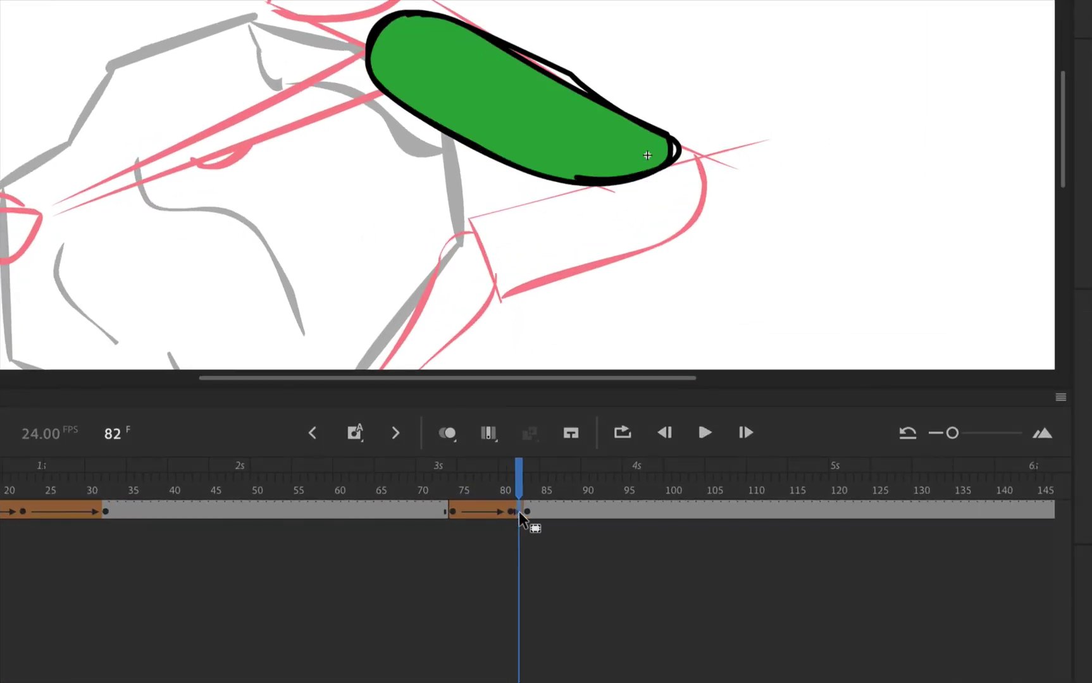
pyautogui.click(520, 512)
pyautogui.click(521, 512)
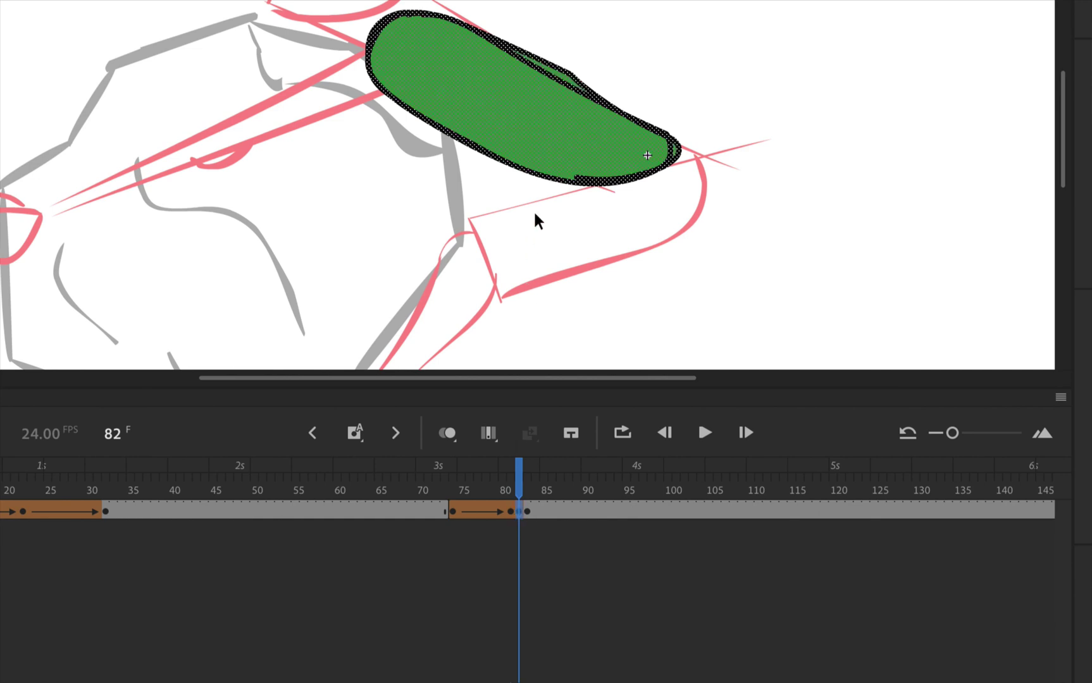
pyautogui.press('Delete')
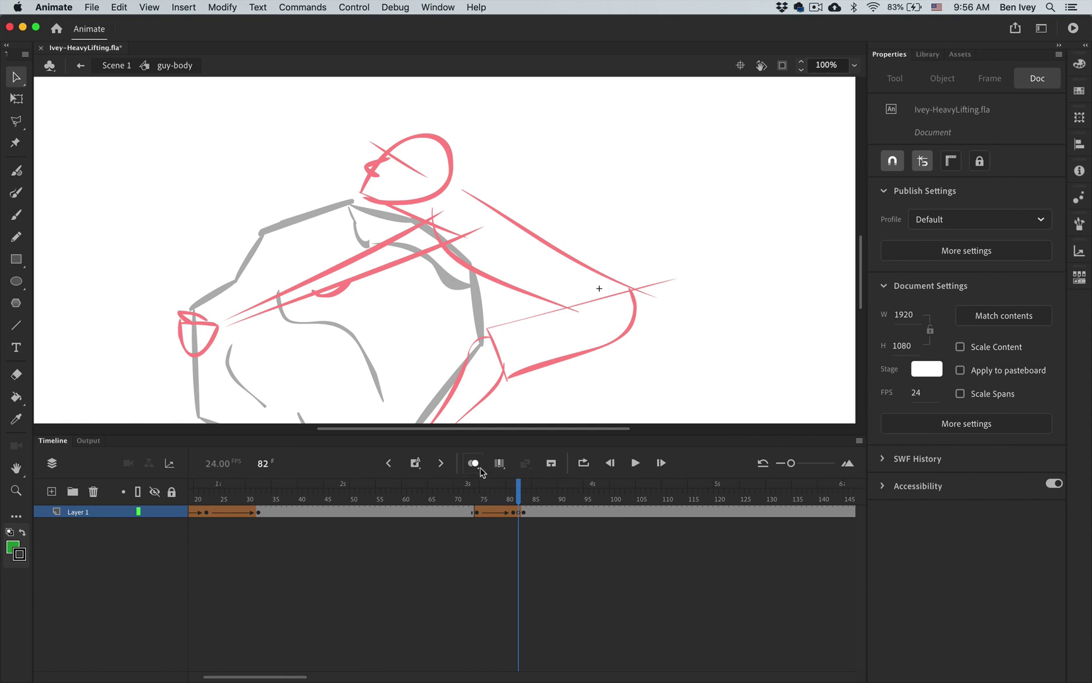
# Step: Using onion skinning as a guide, outline an in-between torso at frame 82 with the Paint Brush and fill it with green
pyautogui.click(474, 464)
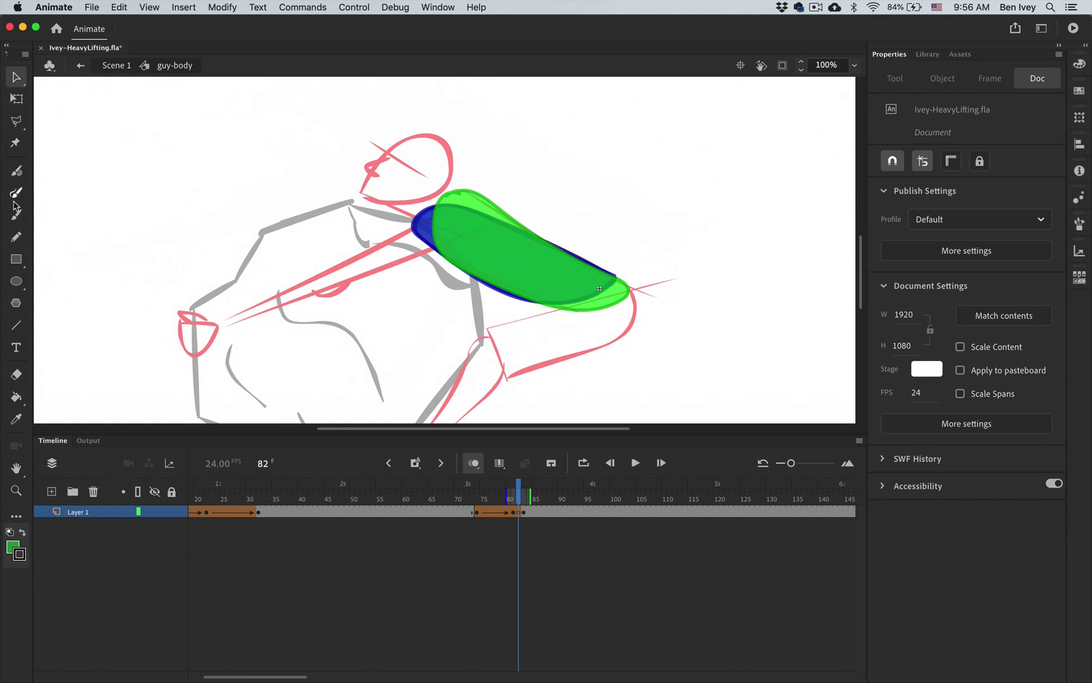
pyautogui.click(16, 193)
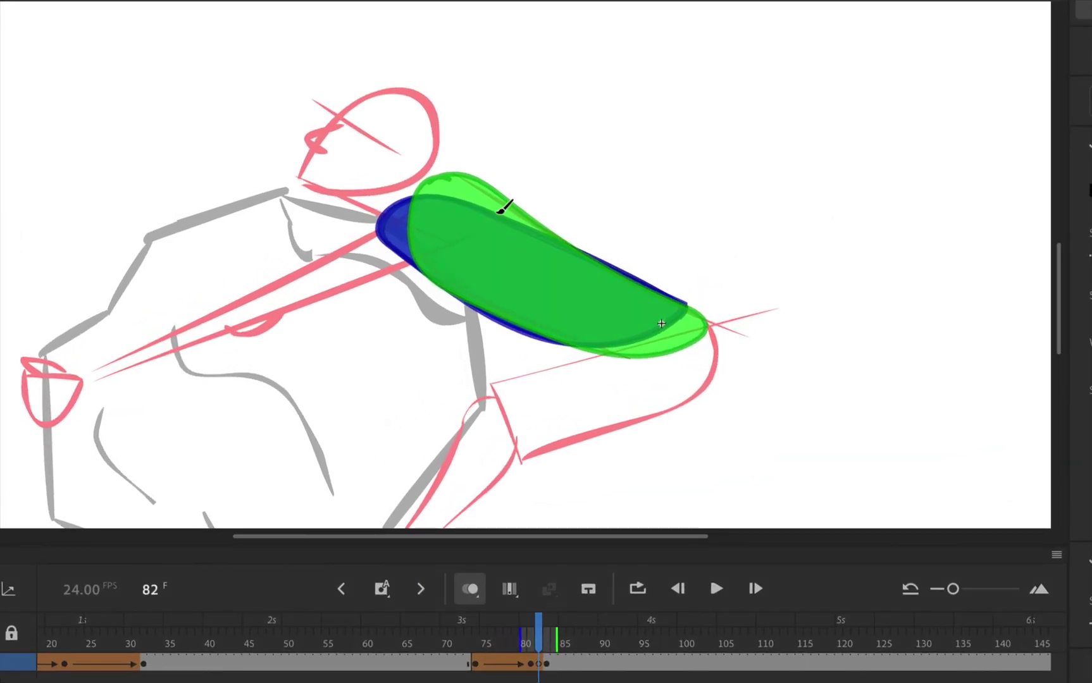
pyautogui.moveTo(484, 200)
pyautogui.mouseDown()
pyautogui.moveTo(439, 187)
pyautogui.moveTo(404, 196)
pyautogui.moveTo(397, 237)
pyautogui.moveTo(448, 292)
pyautogui.moveTo(560, 343)
pyautogui.moveTo(608, 350)
pyautogui.moveTo(680, 333)
pyautogui.moveTo(697, 314)
pyautogui.moveTo(497, 205)
pyautogui.moveTo(468, 200)
pyautogui.mouseUp()
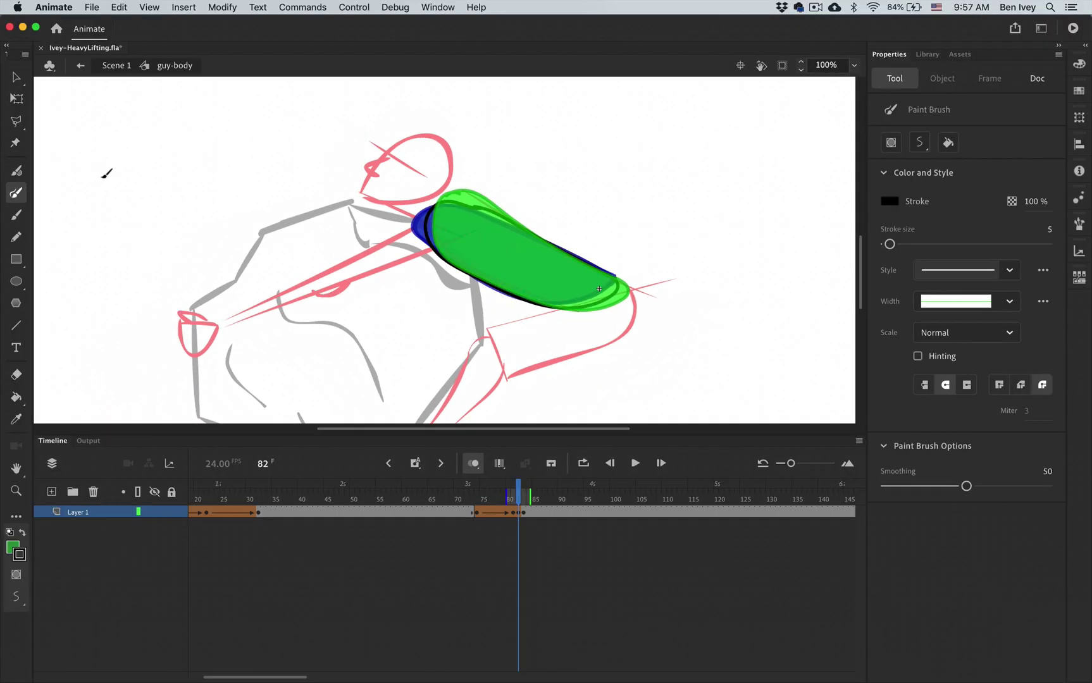
pyautogui.click(17, 397)
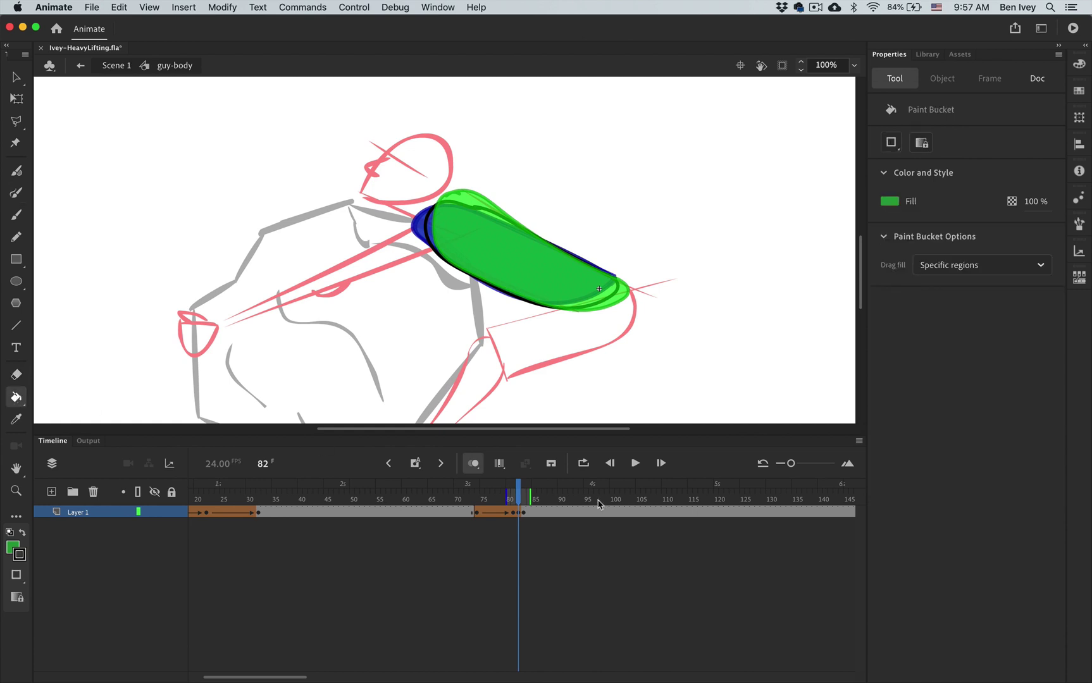
pyautogui.click(473, 467)
pyautogui.click(524, 255)
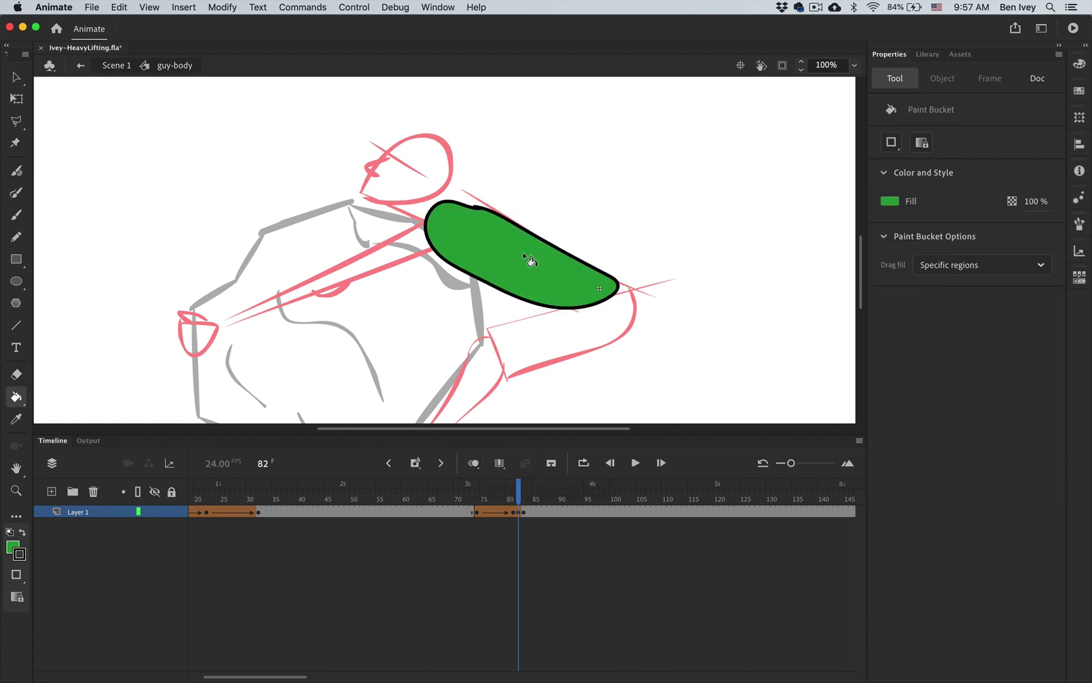
pyautogui.moveTo(525, 504)
pyautogui.mouseDown()
pyautogui.moveTo(511, 503)
pyautogui.moveTo(525, 504)
pyautogui.mouseUp()
pyautogui.click(524, 505)
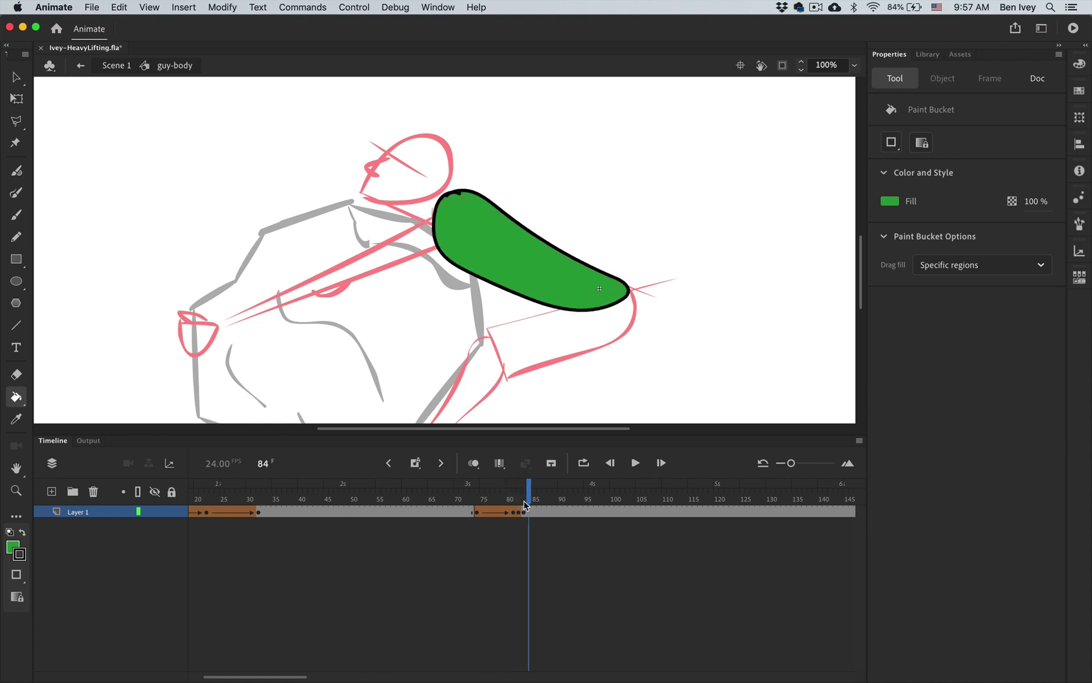
pyautogui.click(525, 504)
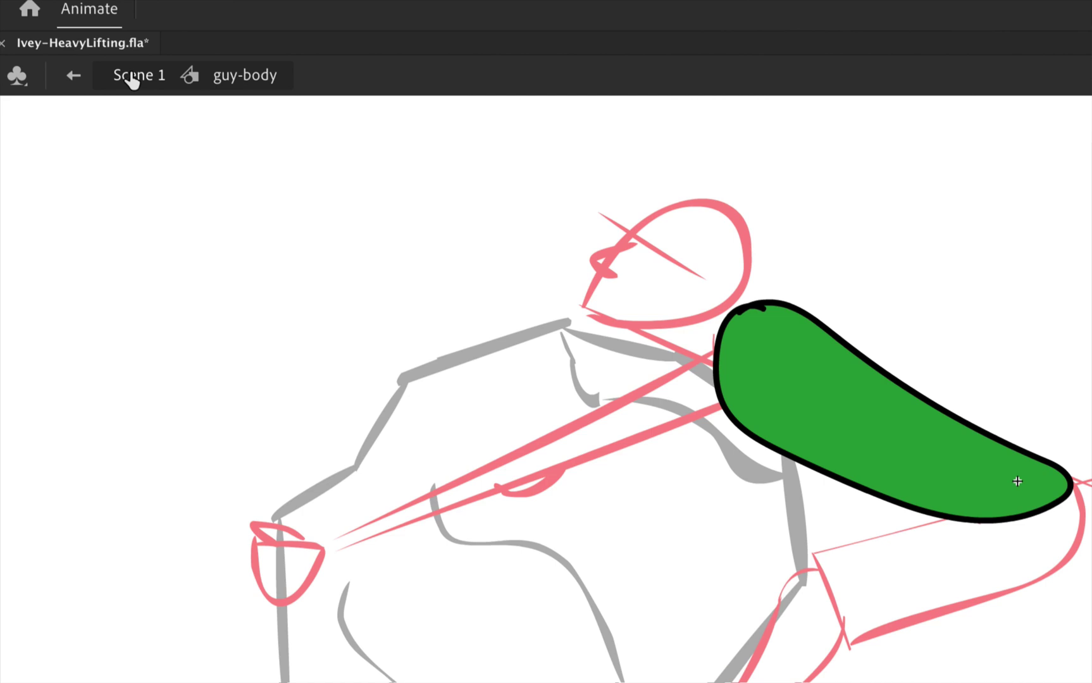
# Step: Return to Scene 1, reopen guy-body at frame 85, insert a keyframe there, and delete its torso shape
pyautogui.click(110, 65)
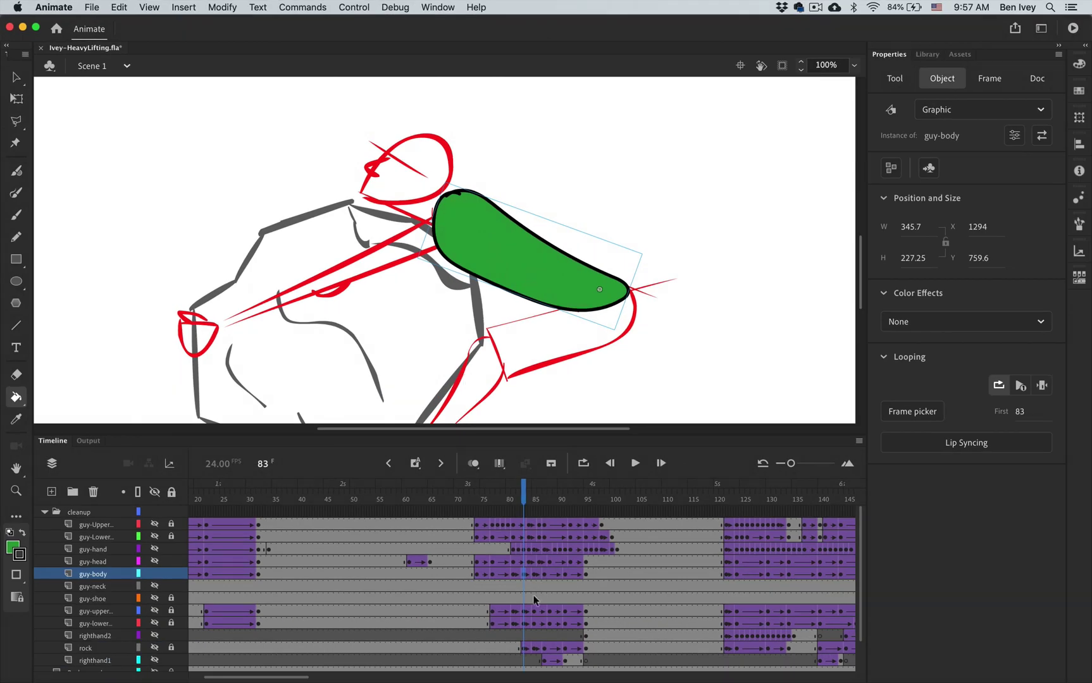
pyautogui.press('.')
pyautogui.press('.')
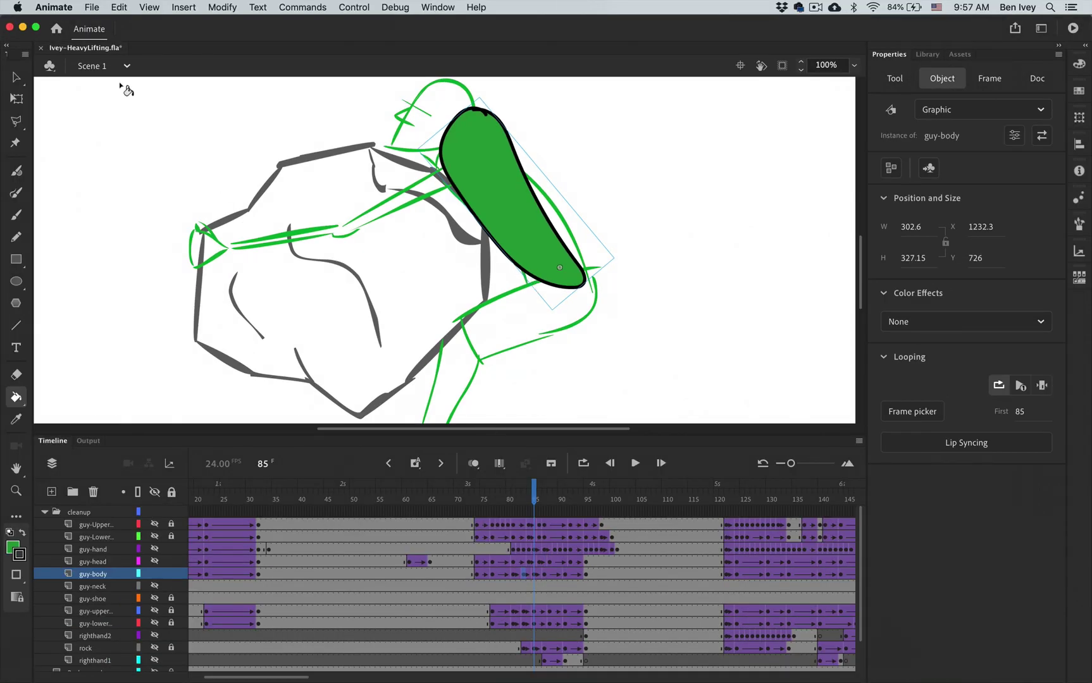
pyautogui.click(9, 78)
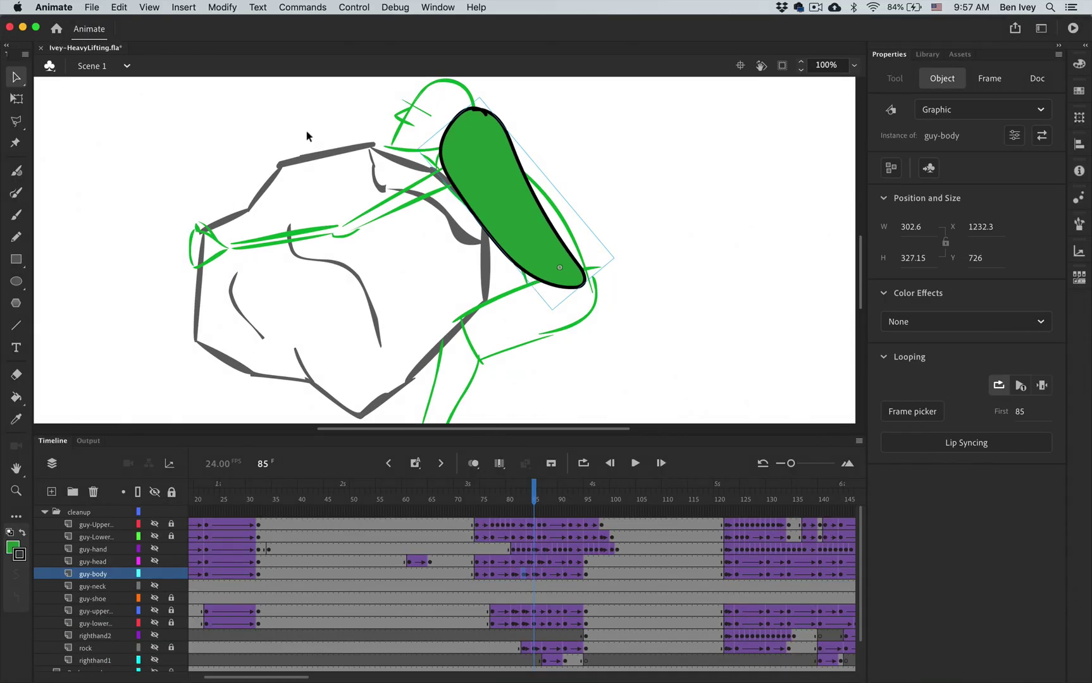
pyautogui.doubleClick(510, 205)
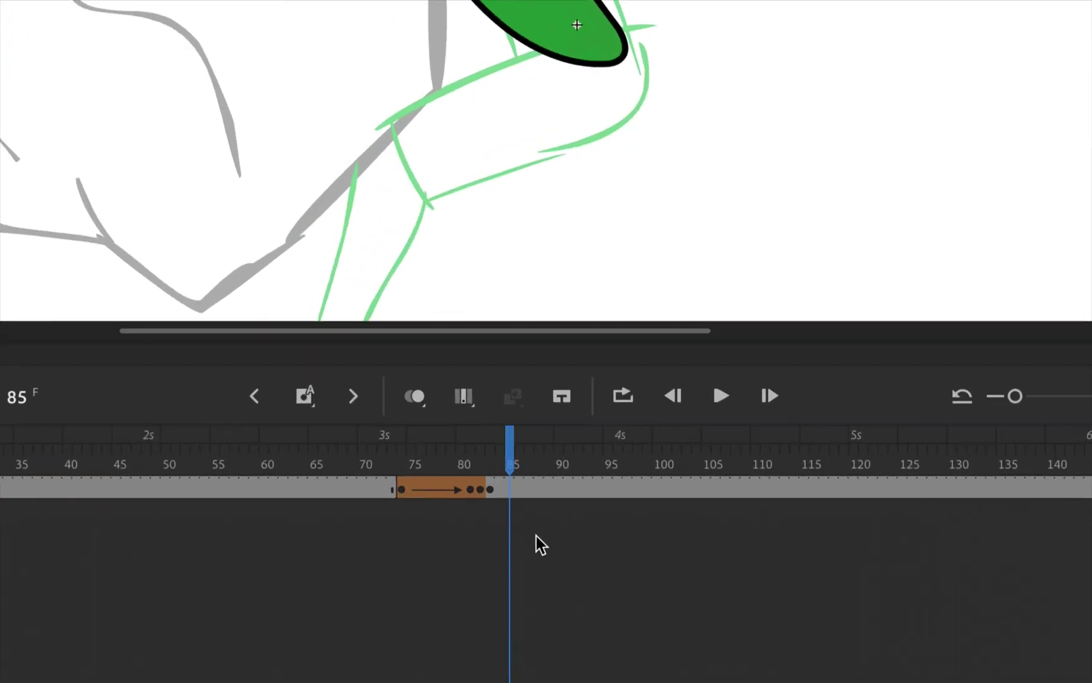
pyautogui.click(507, 480)
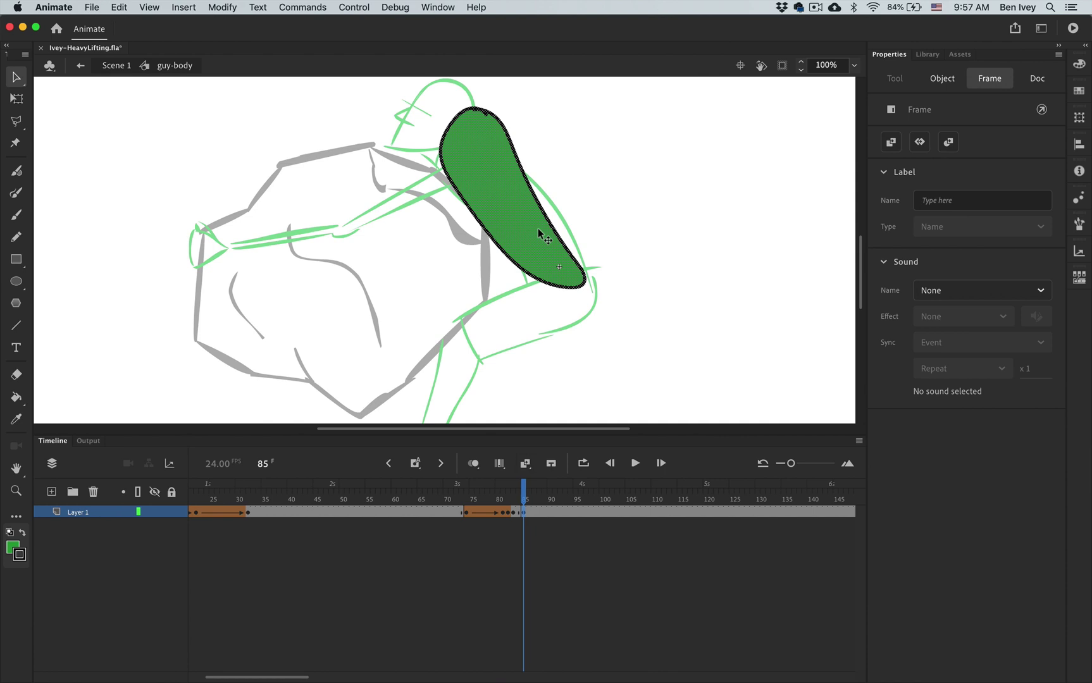
pyautogui.press('Delete')
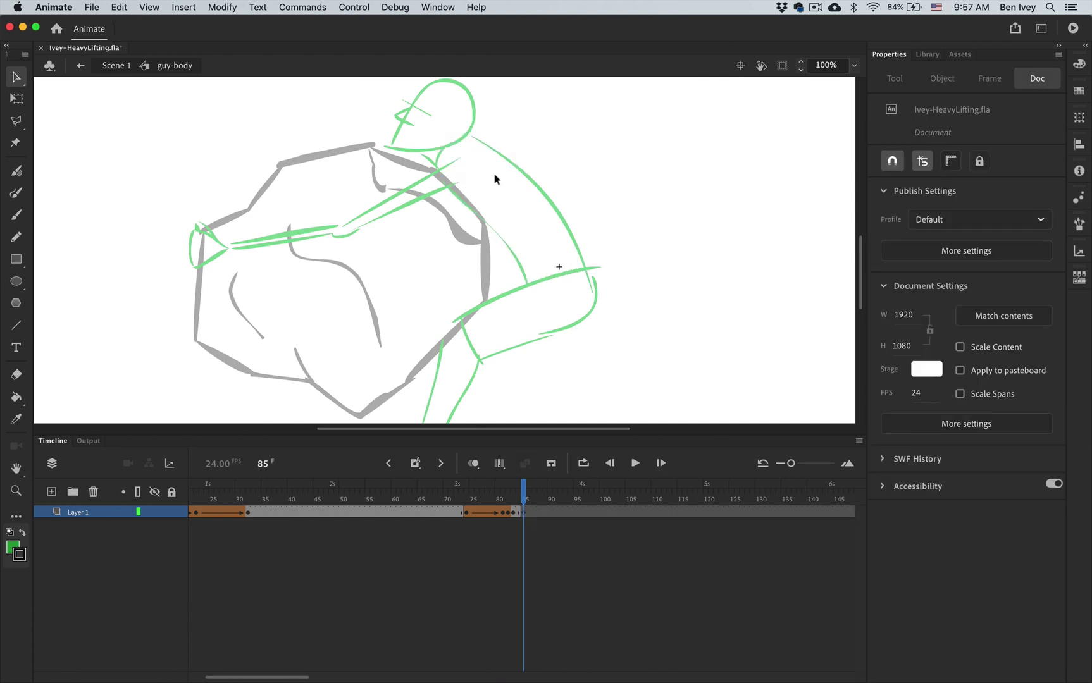
# Step: Outline a curved torso over the green sketch at frame 85 with the Paint Brush and fill it with green
pyautogui.click(15, 171)
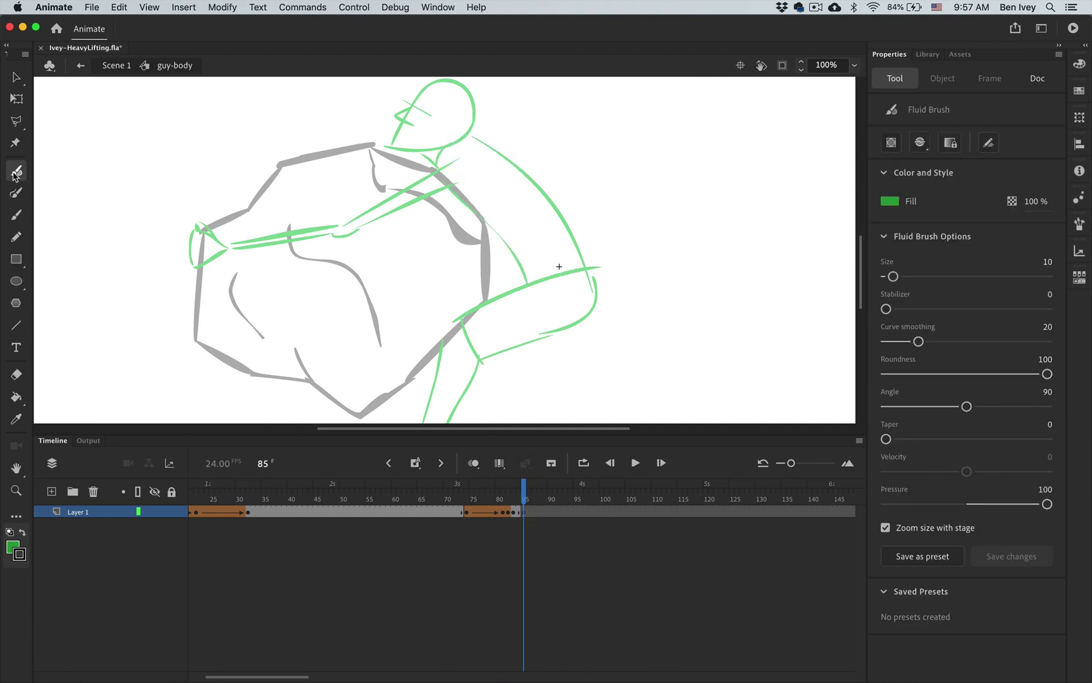
pyautogui.click(16, 193)
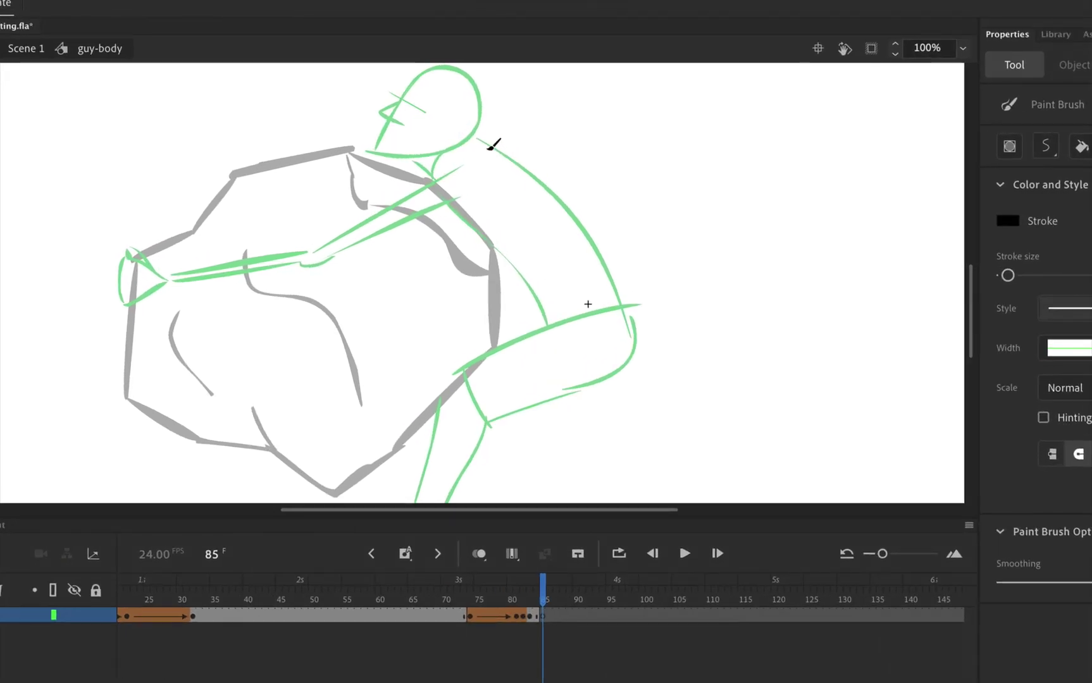
pyautogui.moveTo(489, 149)
pyautogui.mouseDown()
pyautogui.moveTo(453, 148)
pyautogui.moveTo(437, 180)
pyautogui.moveTo(552, 322)
pyautogui.moveTo(605, 319)
pyautogui.moveTo(610, 266)
pyautogui.moveTo(582, 224)
pyautogui.moveTo(554, 190)
pyautogui.moveTo(484, 147)
pyautogui.mouseUp()
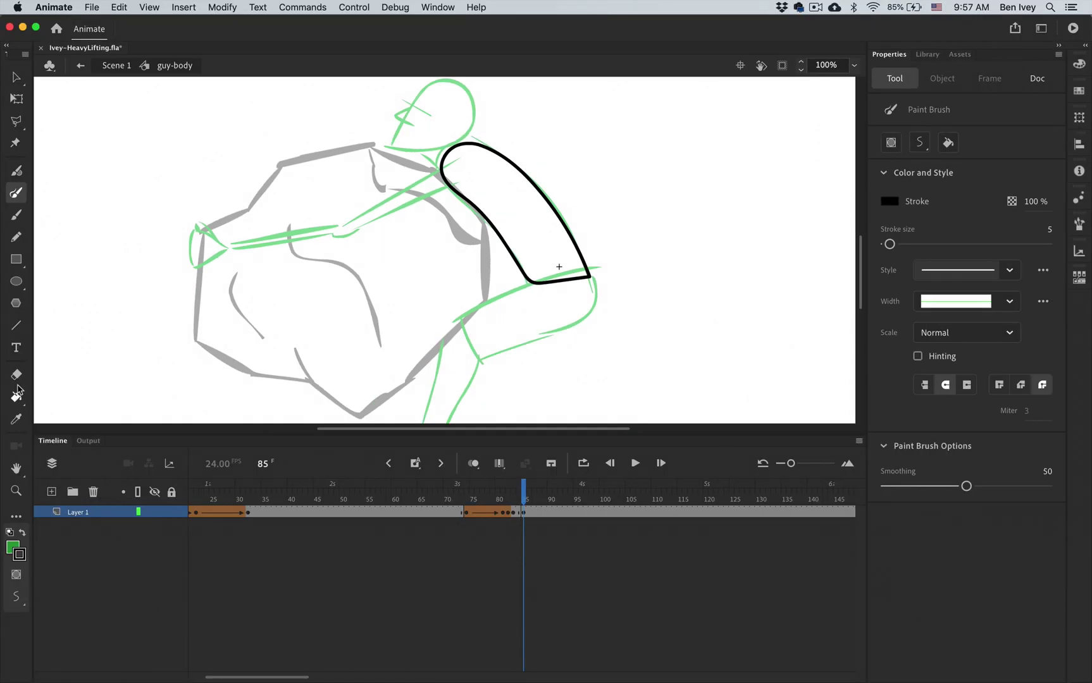
pyautogui.click(17, 398)
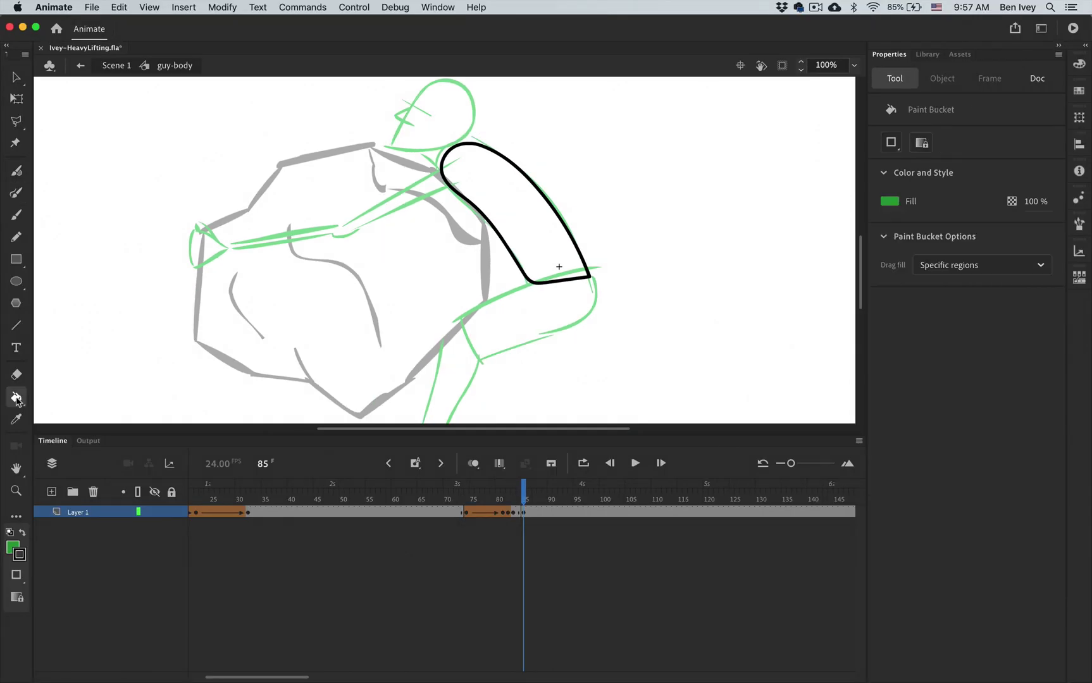
pyautogui.click(518, 213)
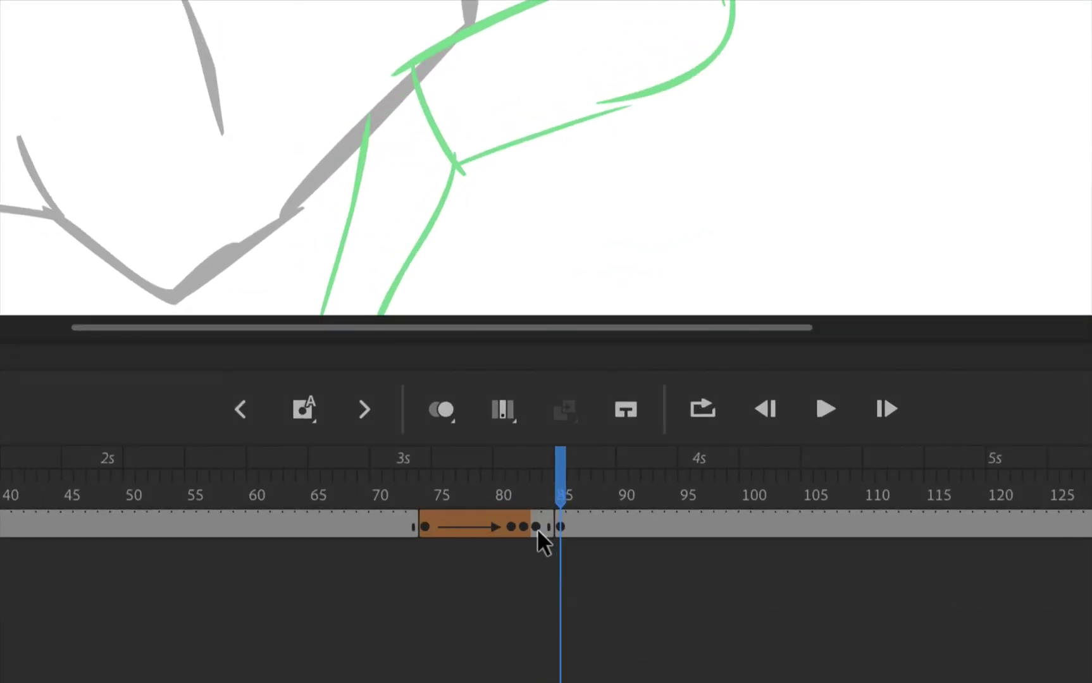
# Step: Create a shape tween from frame 83 to frame 85, check the morph, and return to Scene 1
pyautogui.click(536, 527)
pyautogui.rightClick(537, 529)
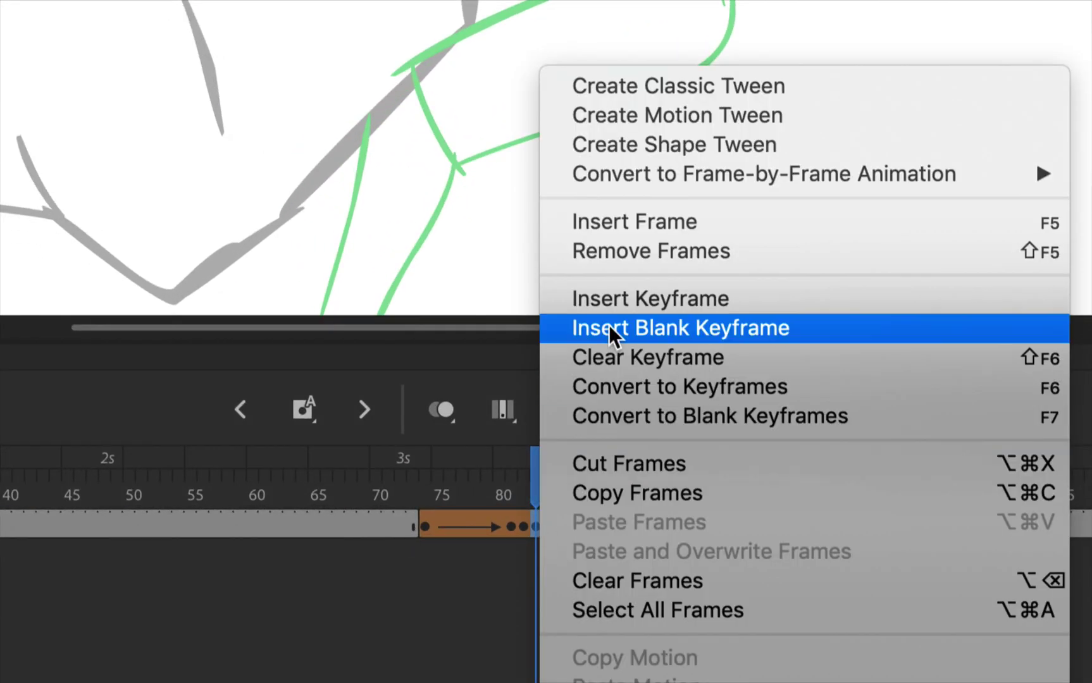
pyautogui.click(686, 146)
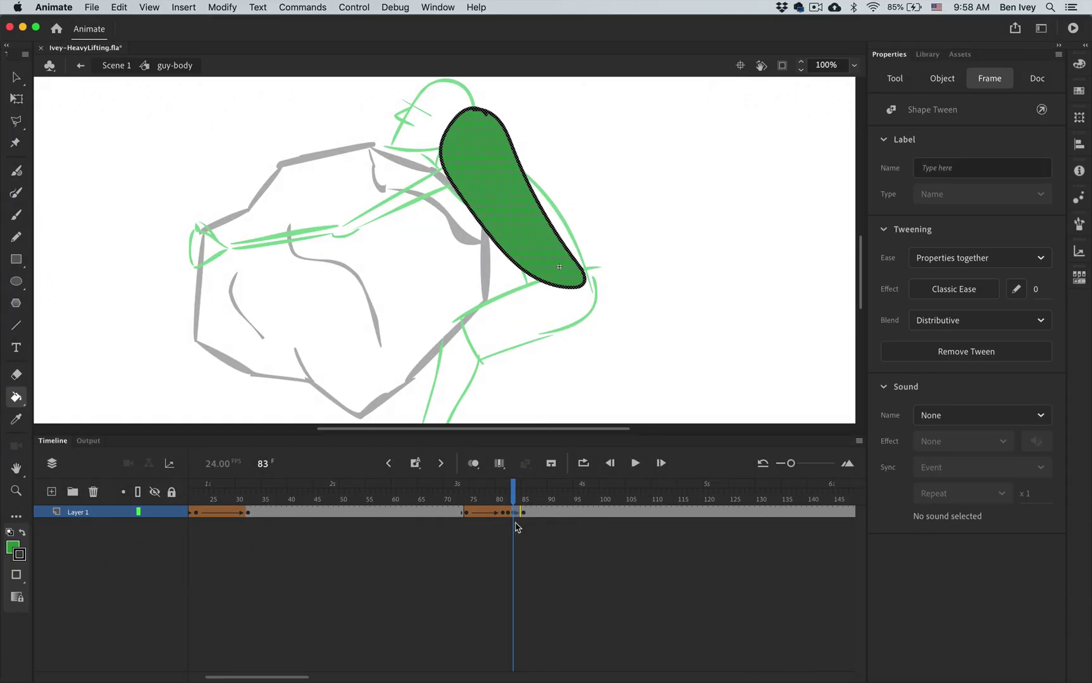
pyautogui.moveTo(517, 527); pyautogui.dragTo(518, 527)
pyautogui.press('.')
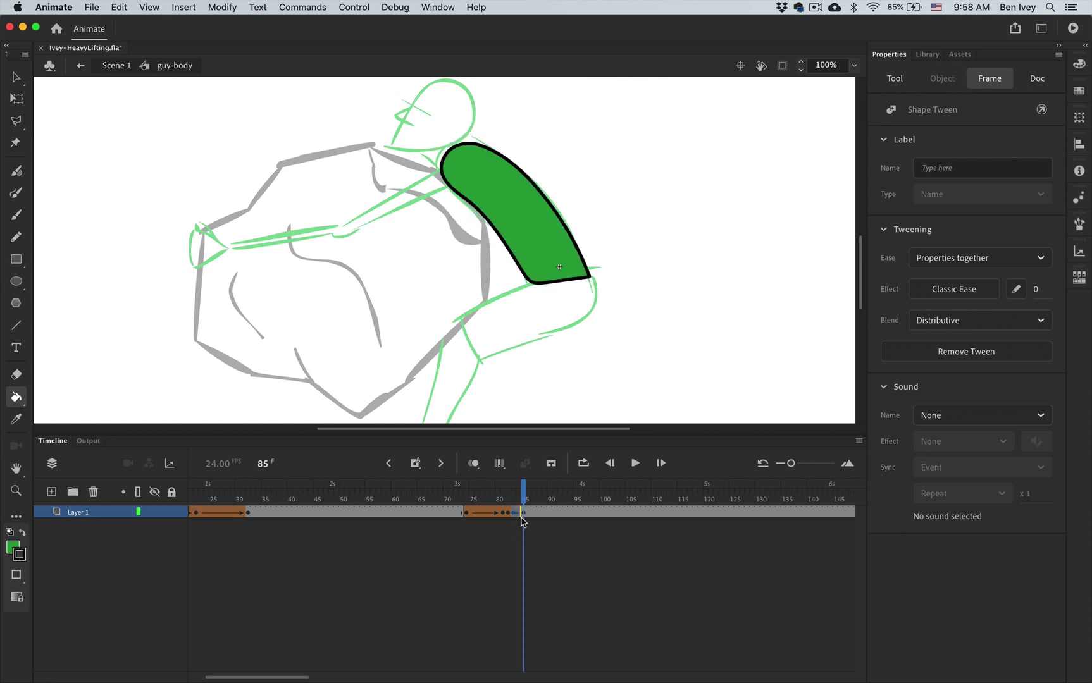
pyautogui.click(524, 518)
pyautogui.click(108, 65)
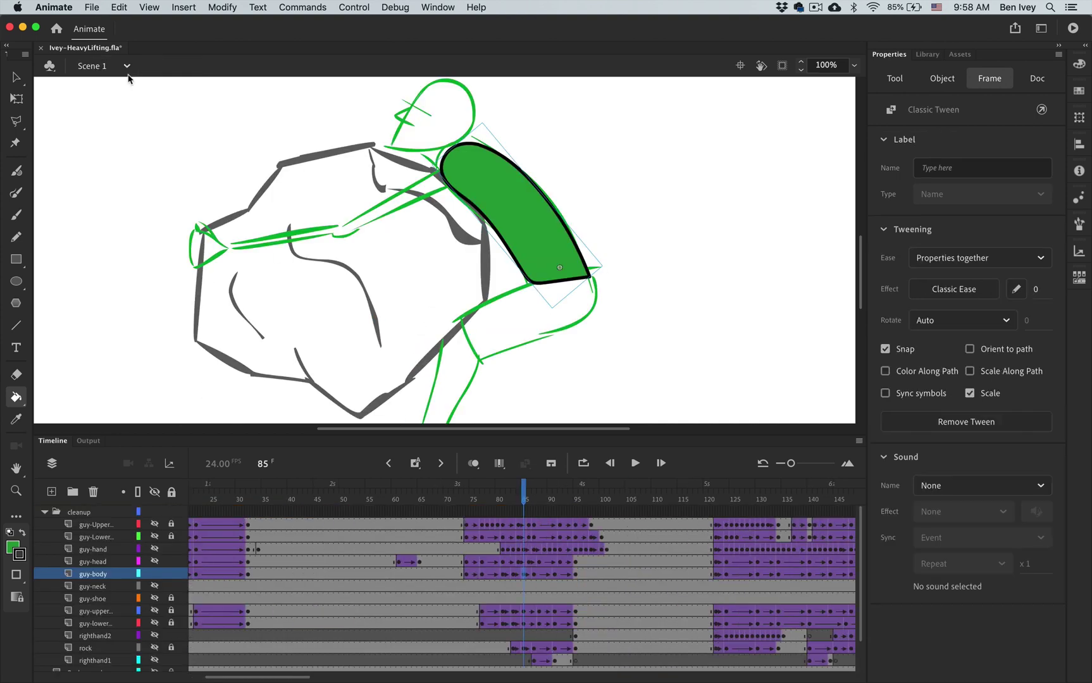
# Step: Step forward and back through frames 86 to 94 in Scene 1 to check the torso against the rough sketches
pyautogui.moveTo(527, 499)
pyautogui.mouseDown()
pyautogui.moveTo(514, 501)
pyautogui.moveTo(531, 504)
pyautogui.mouseUp()
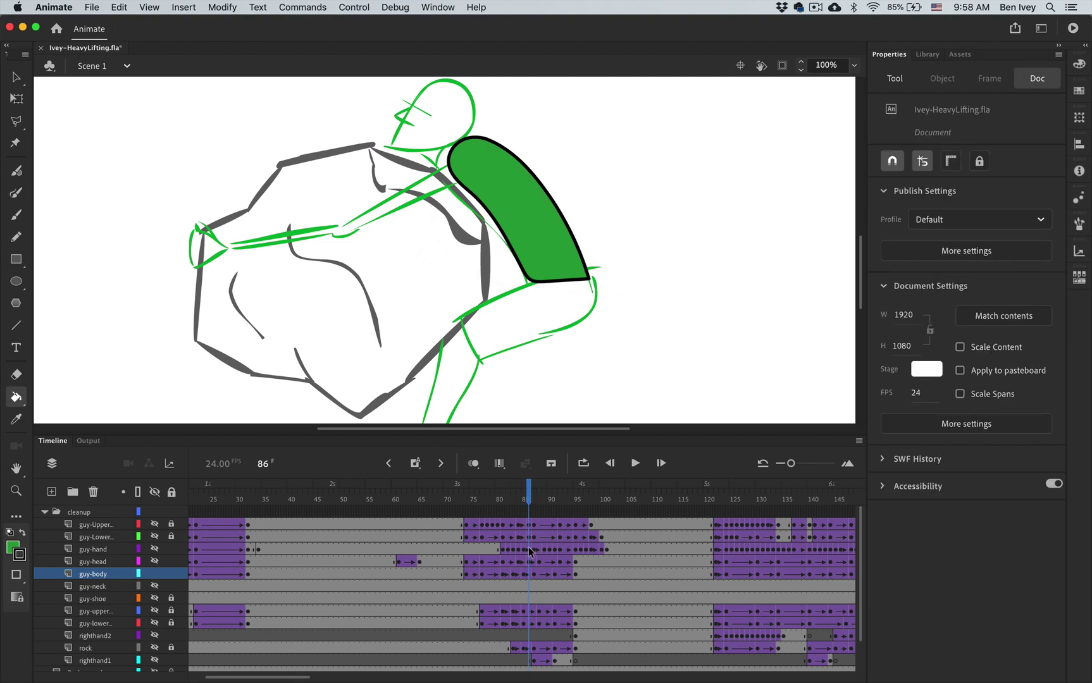
pyautogui.press('.')
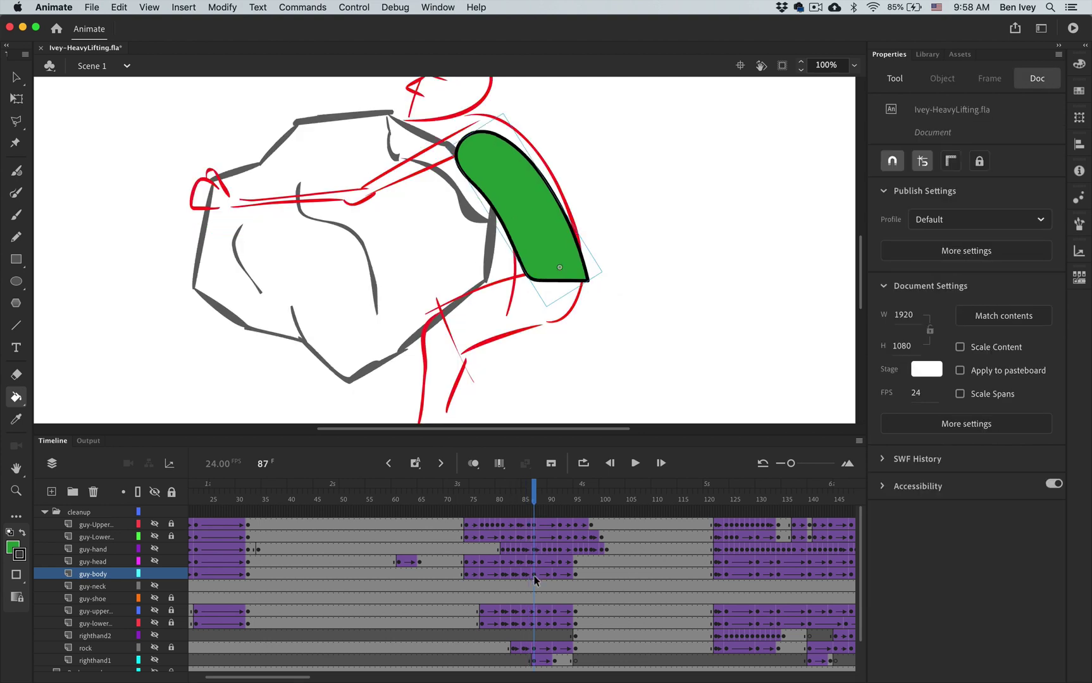
pyautogui.press('.')
pyautogui.press('.')
pyautogui.press('.')
pyautogui.press('.')
pyautogui.press('.')
pyautogui.press('.')
pyautogui.press('.')
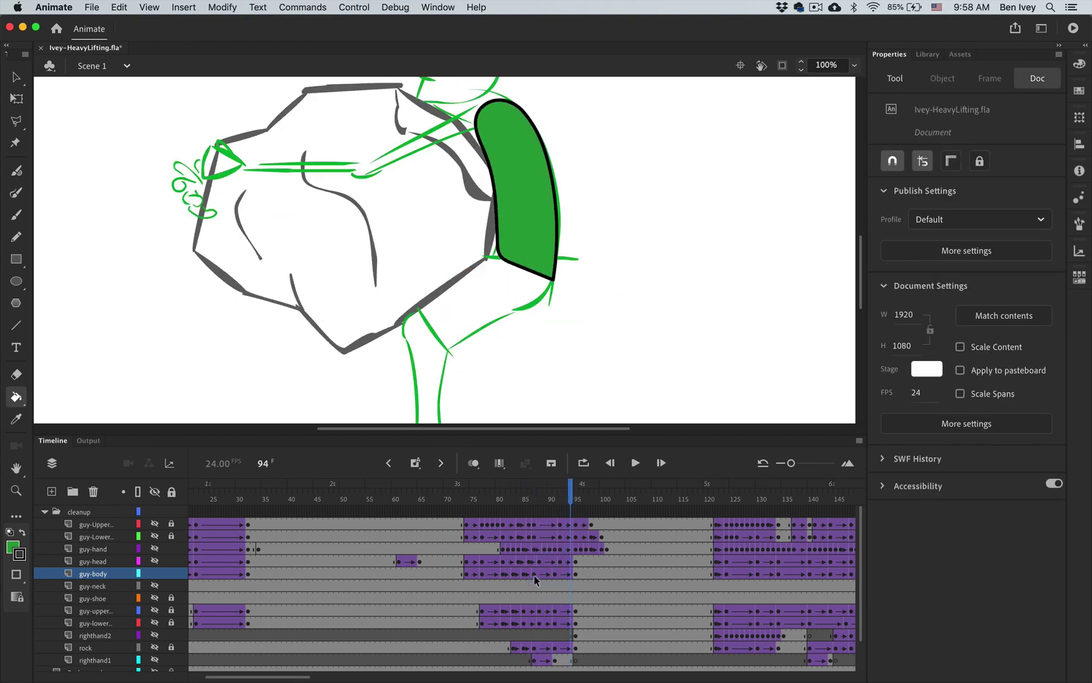
pyautogui.press(',')
pyautogui.press(',')
pyautogui.press(',')
pyautogui.press(',')
pyautogui.press(',')
pyautogui.press(',')
pyautogui.press(',')
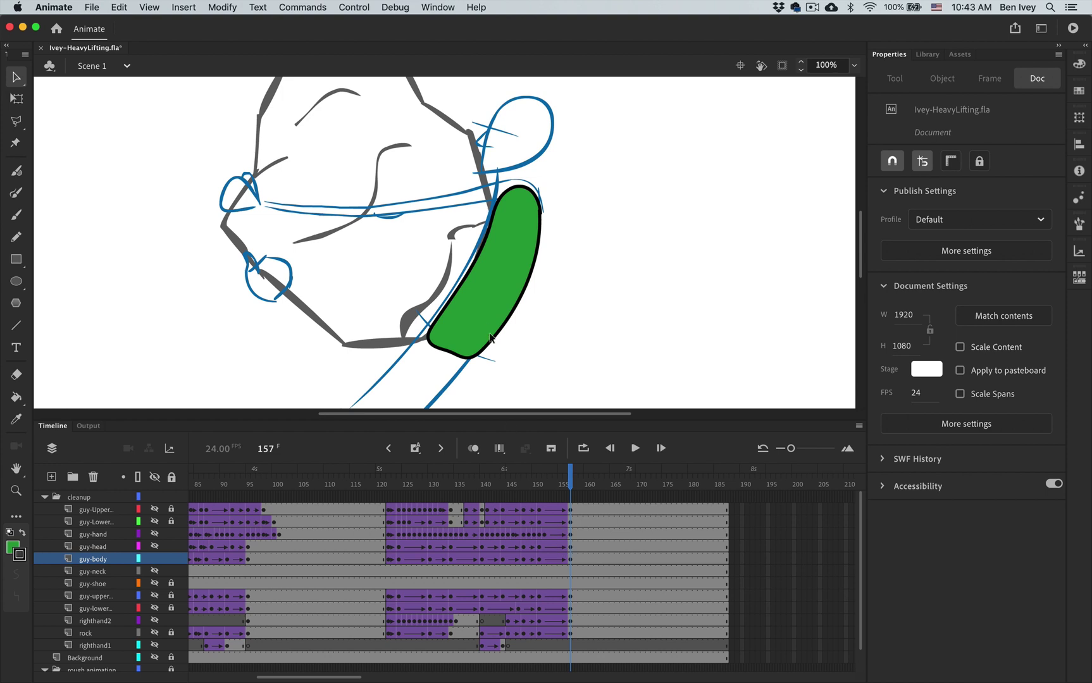
# Step: Open guy-body, review its shape-tweened torso poses from frame 74 through frame 150, and return to Scene 1
pyautogui.doubleClick(485, 312)
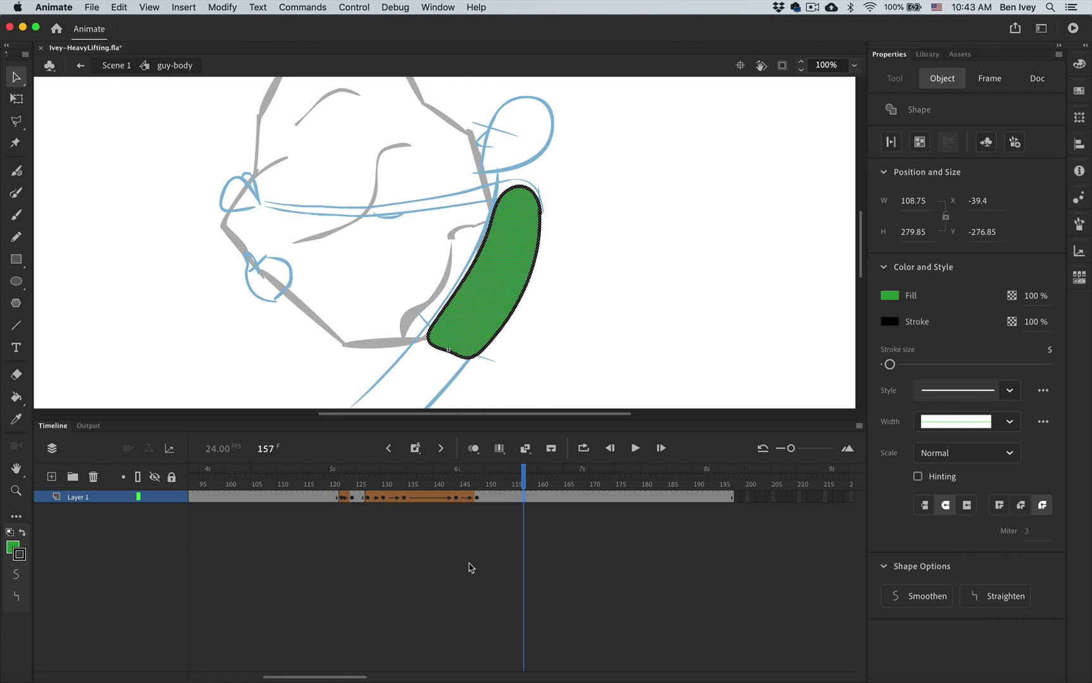
pyautogui.hscroll(-10, 510, 568)
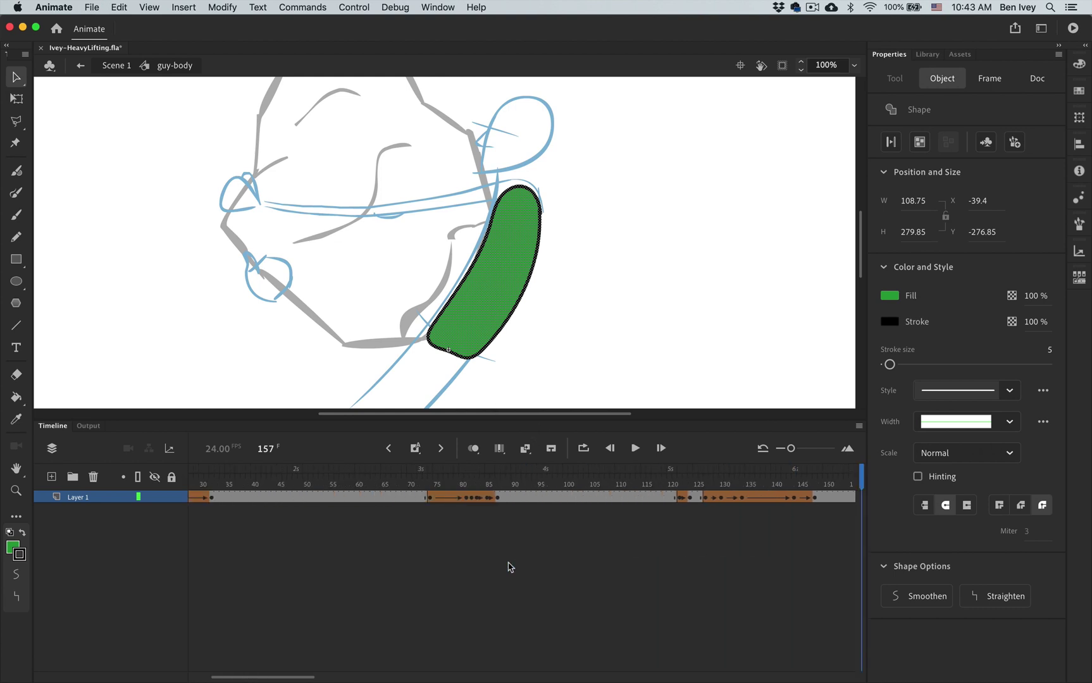
pyautogui.moveTo(257, 486); pyautogui.dragTo(575, 477)
pyautogui.click(570, 497)
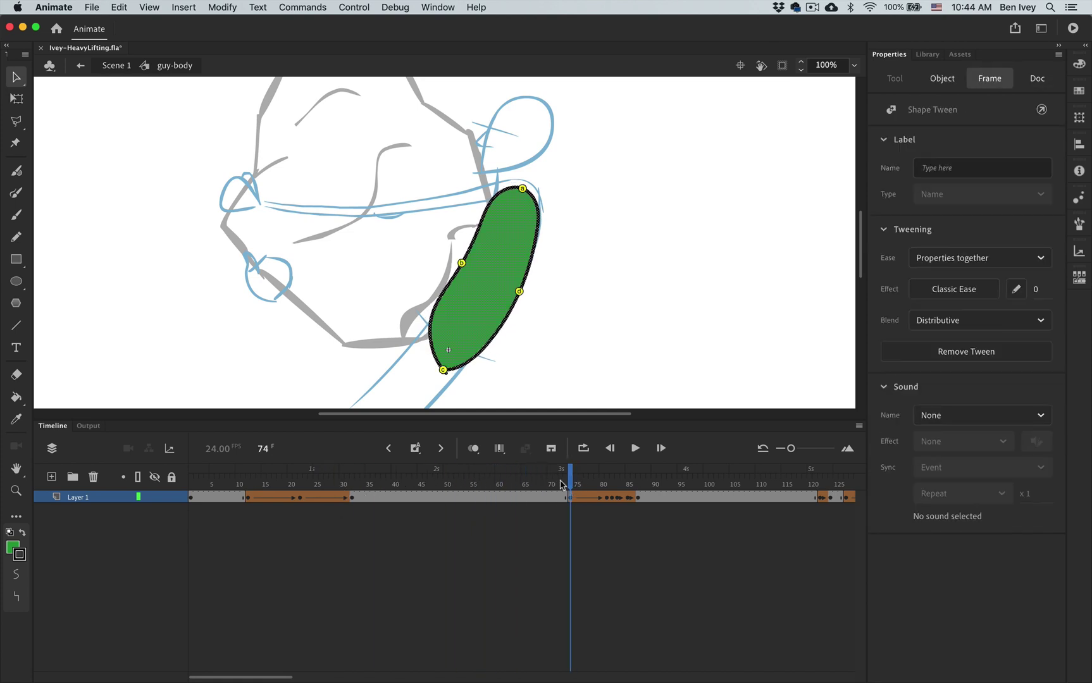
pyautogui.click(608, 507)
pyautogui.click(608, 498)
pyautogui.click(618, 498)
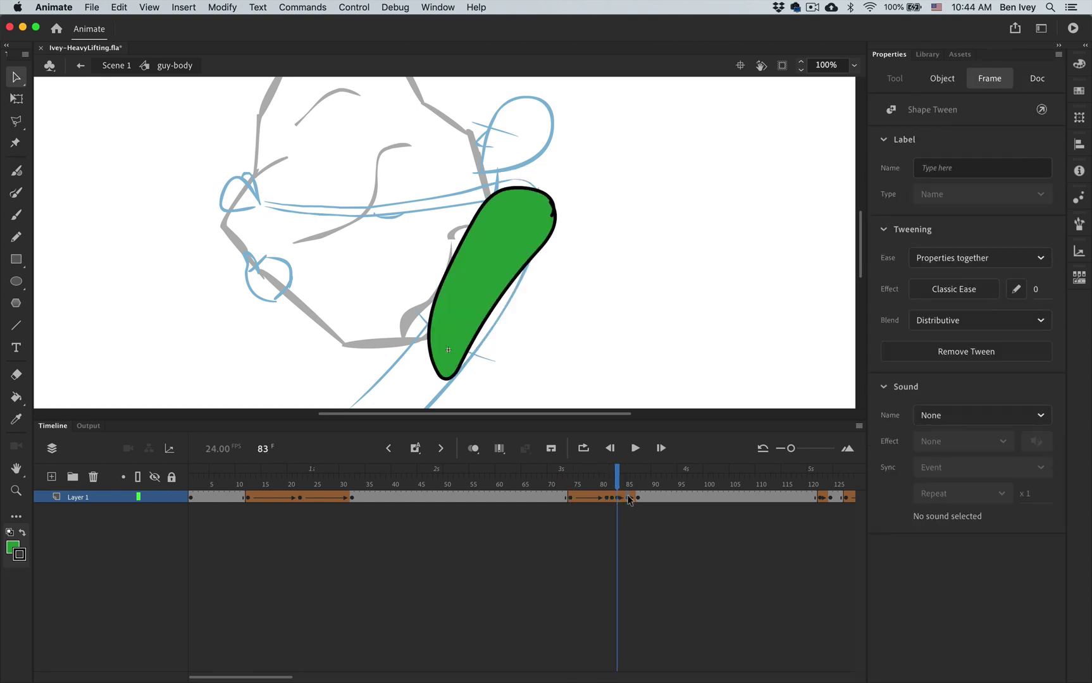
pyautogui.moveTo(629, 486)
pyautogui.mouseDown()
pyautogui.moveTo(638, 485)
pyautogui.moveTo(603, 484)
pyautogui.moveTo(638, 485)
pyautogui.mouseUp()
pyautogui.hscroll(5, 638, 484)
pyautogui.moveTo(550, 484); pyautogui.dragTo(694, 476)
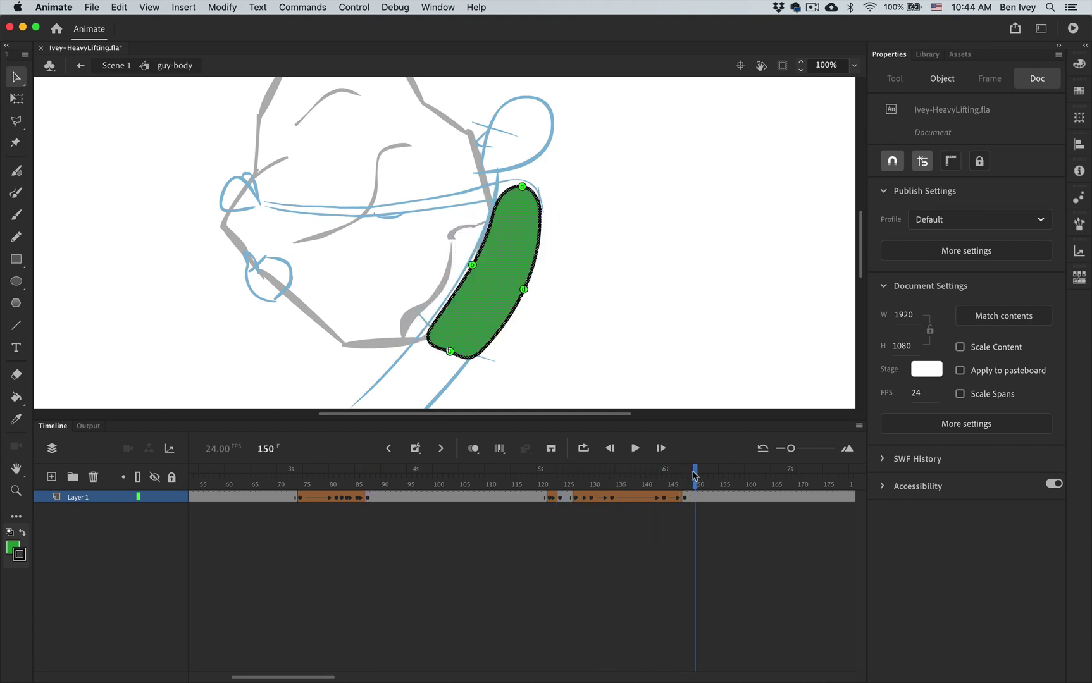
pyautogui.hscroll(-5, 344, 528)
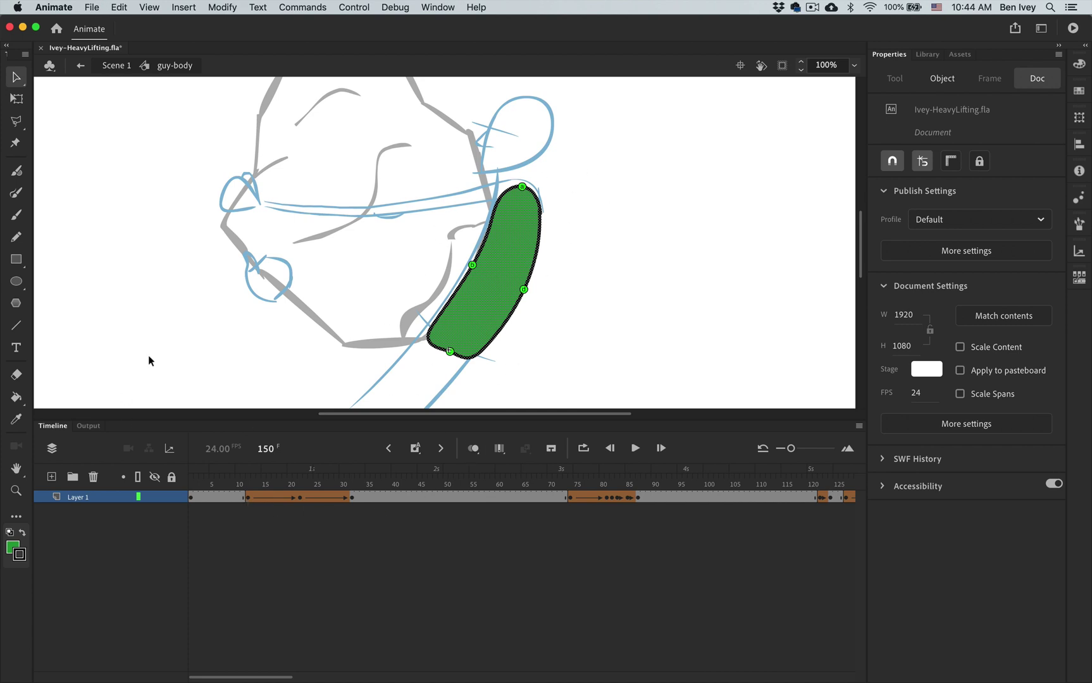
pyautogui.click(116, 66)
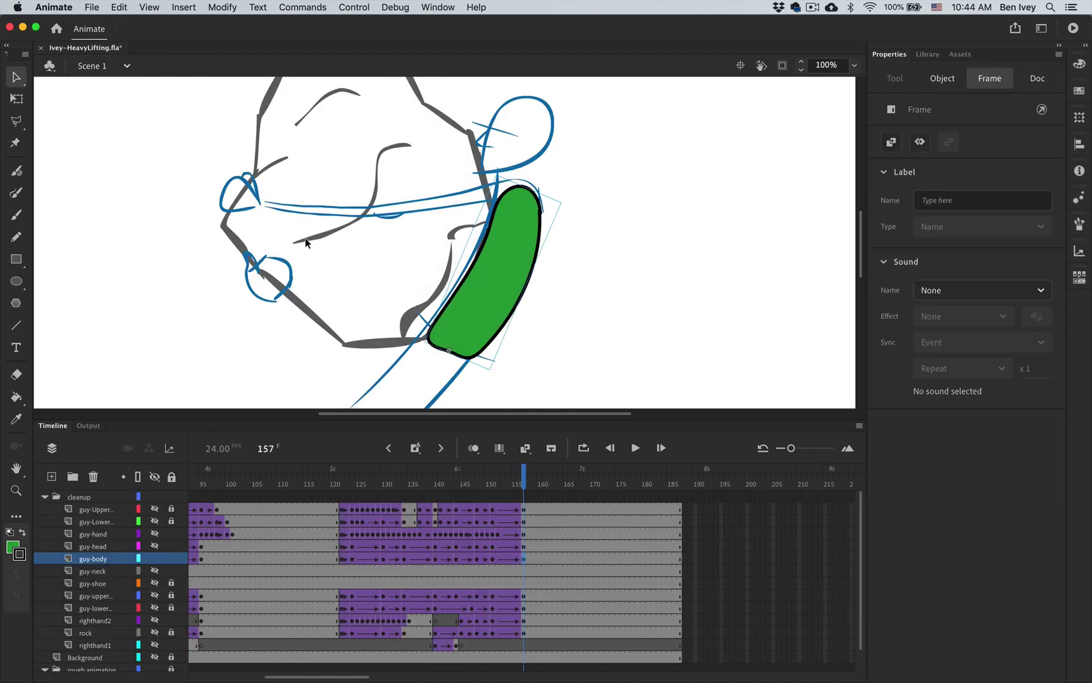
# Step: Test the movie to review the lifting animation with the background, and close the preview
pyautogui.click(354, 7)
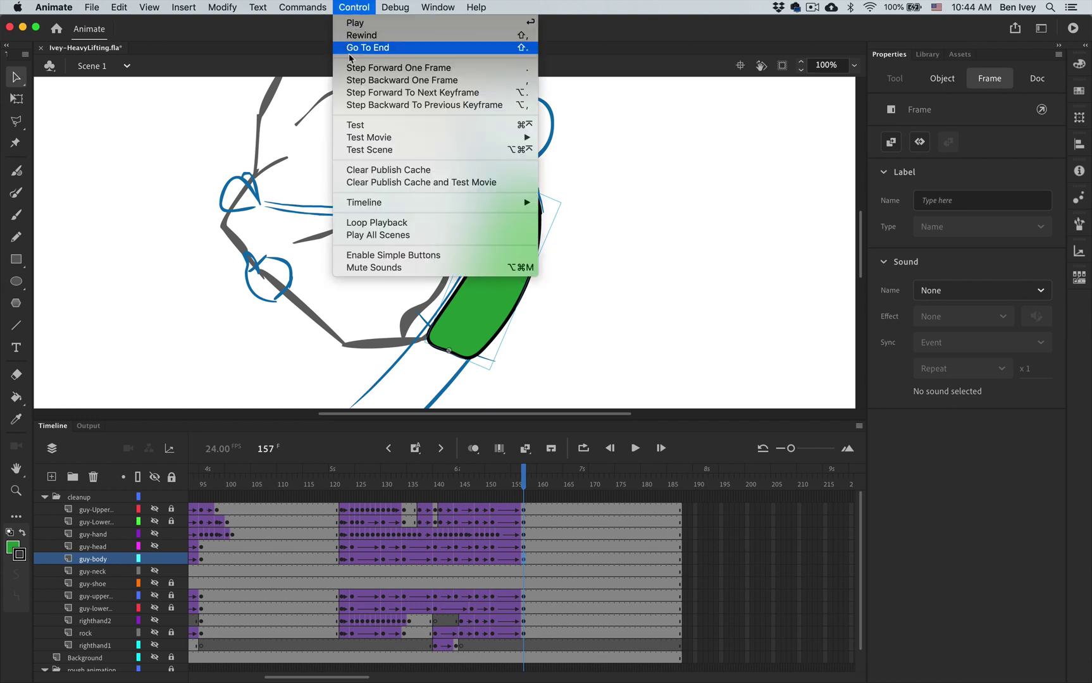
pyautogui.click(370, 128)
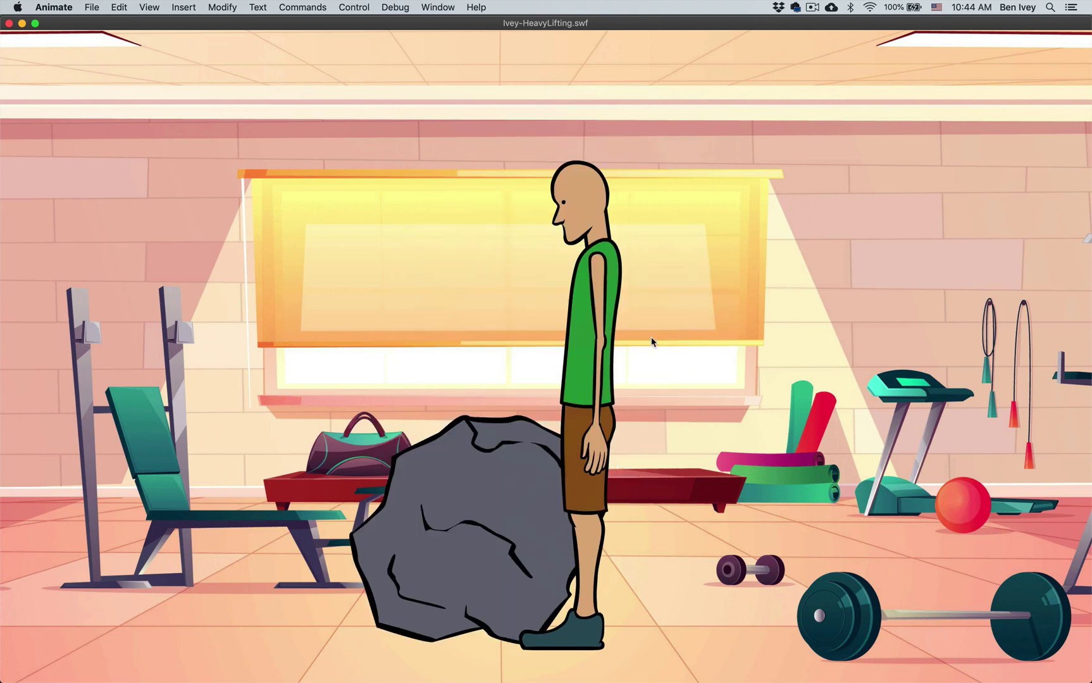
pyautogui.press('super+w')
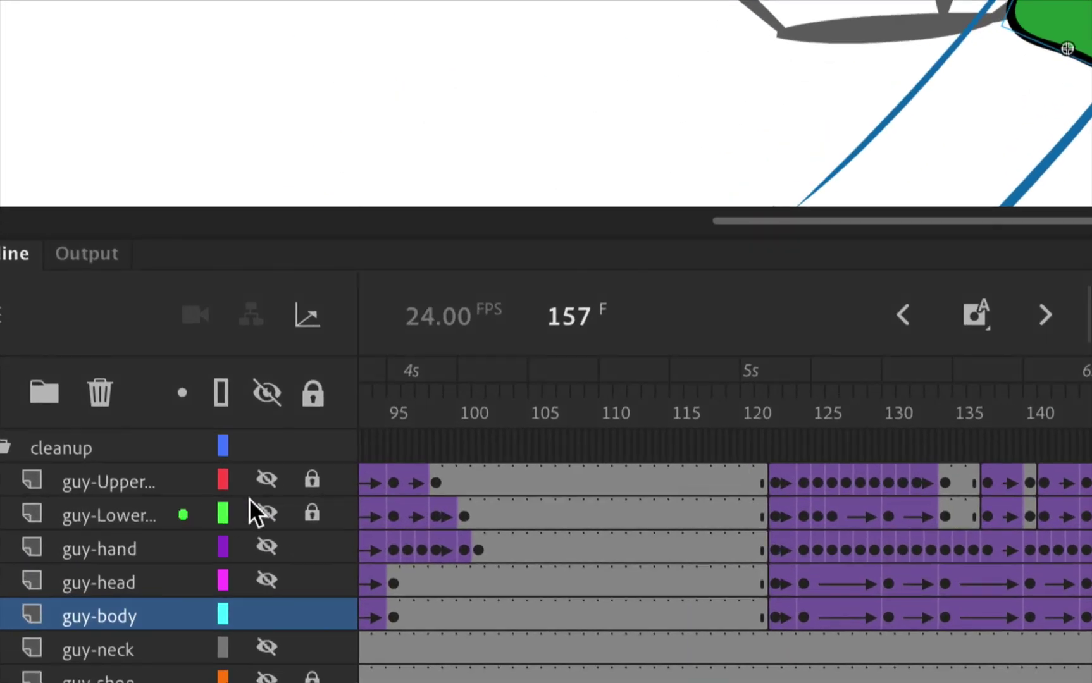
# Step: Make the upper and lower arm layers semi-transparent and compare how the arm meets the torso at frames 122, 87 and 95
pyautogui.keyDown('shift'); pyautogui.click(261, 485); pyautogui.keyUp('shift')
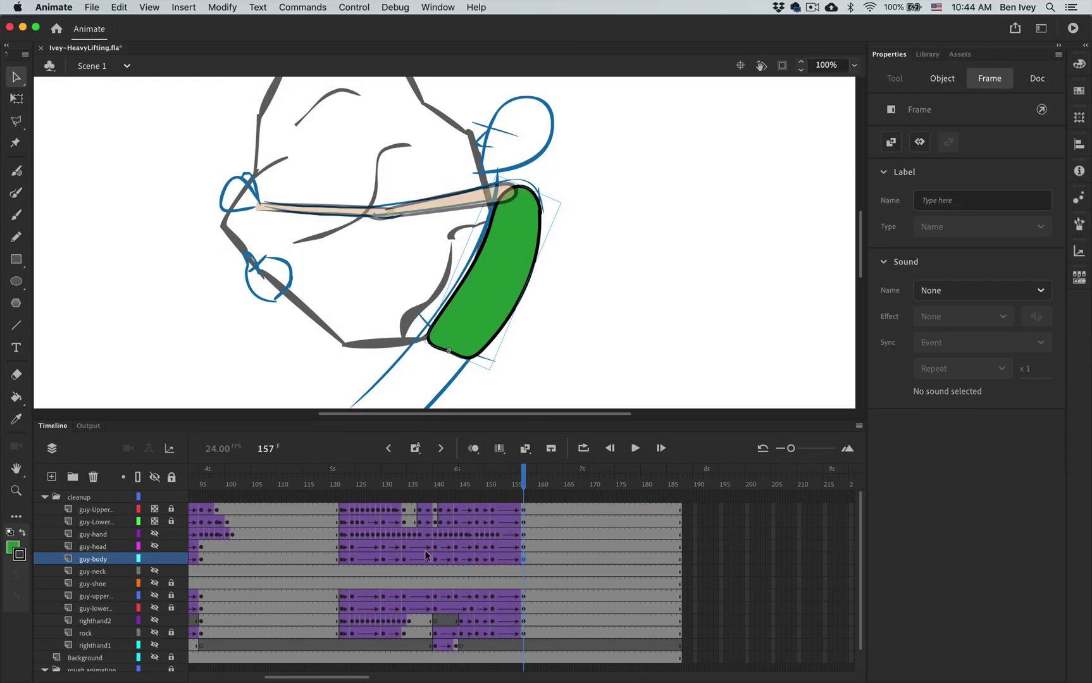
pyautogui.hscroll(-10, 468, 556)
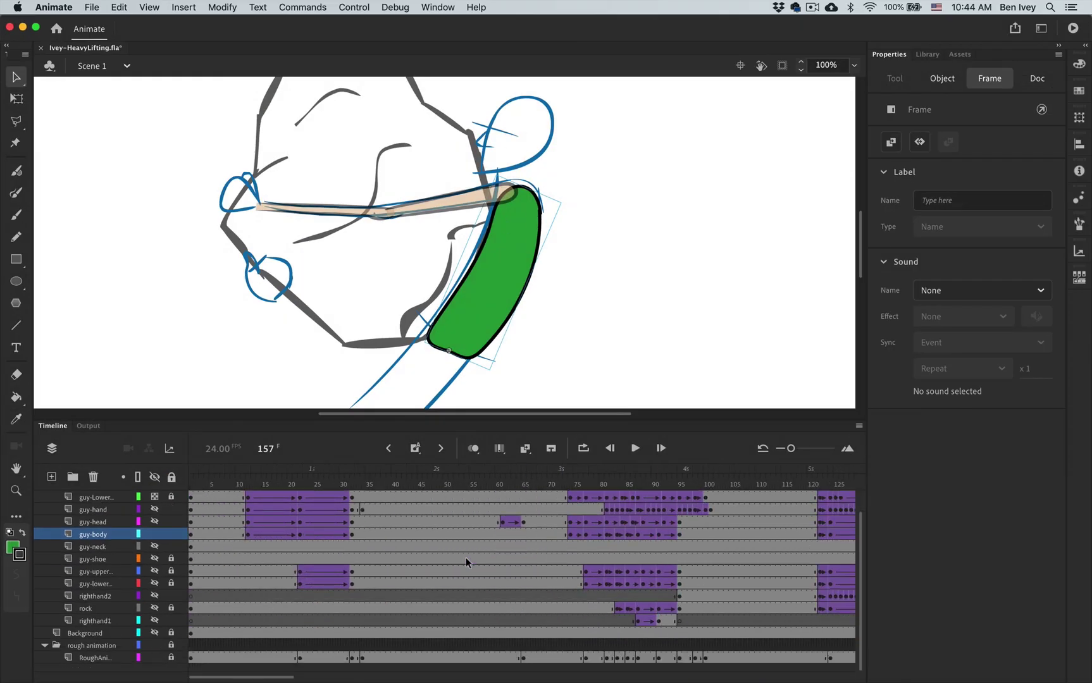
pyautogui.hscroll(8, 595, 566)
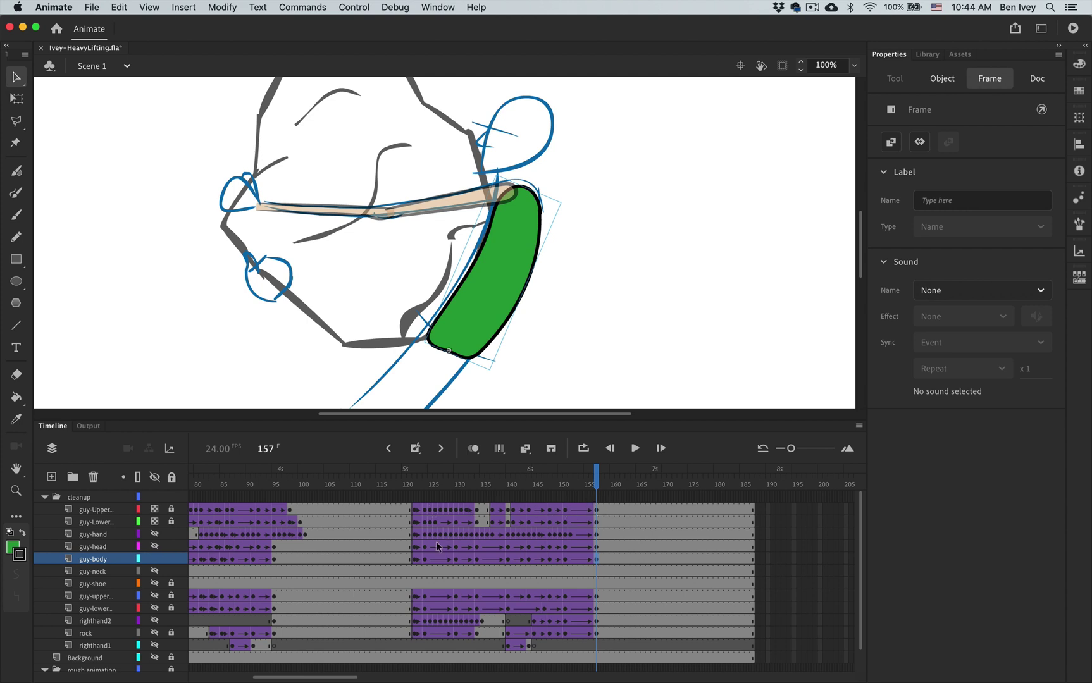
pyautogui.click(415, 560)
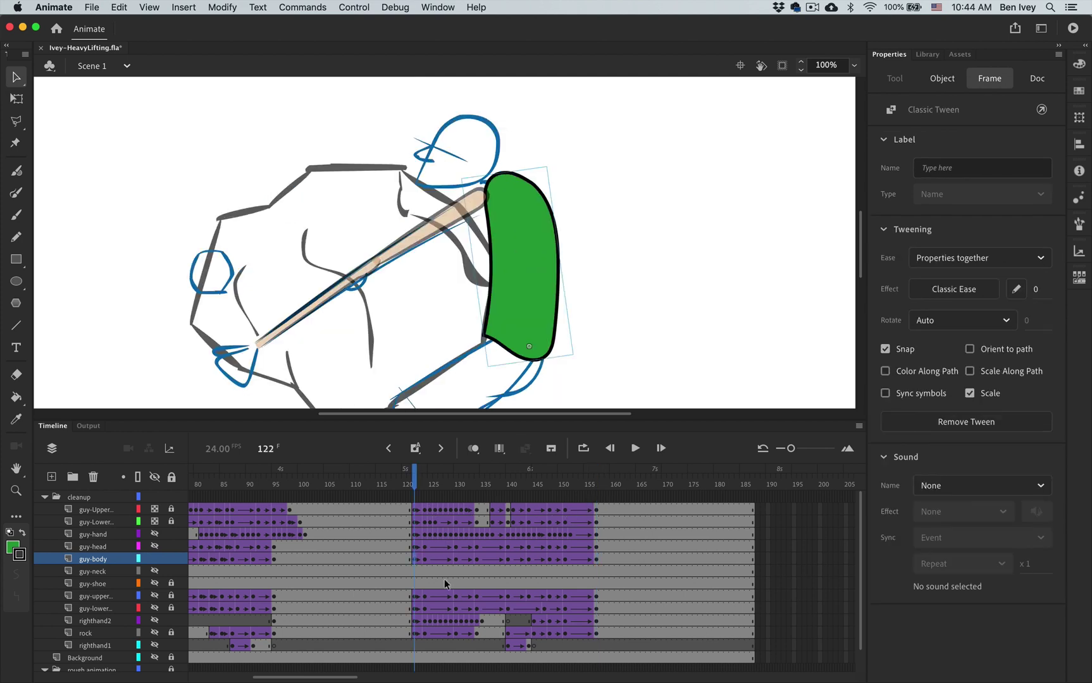
pyautogui.click(274, 559)
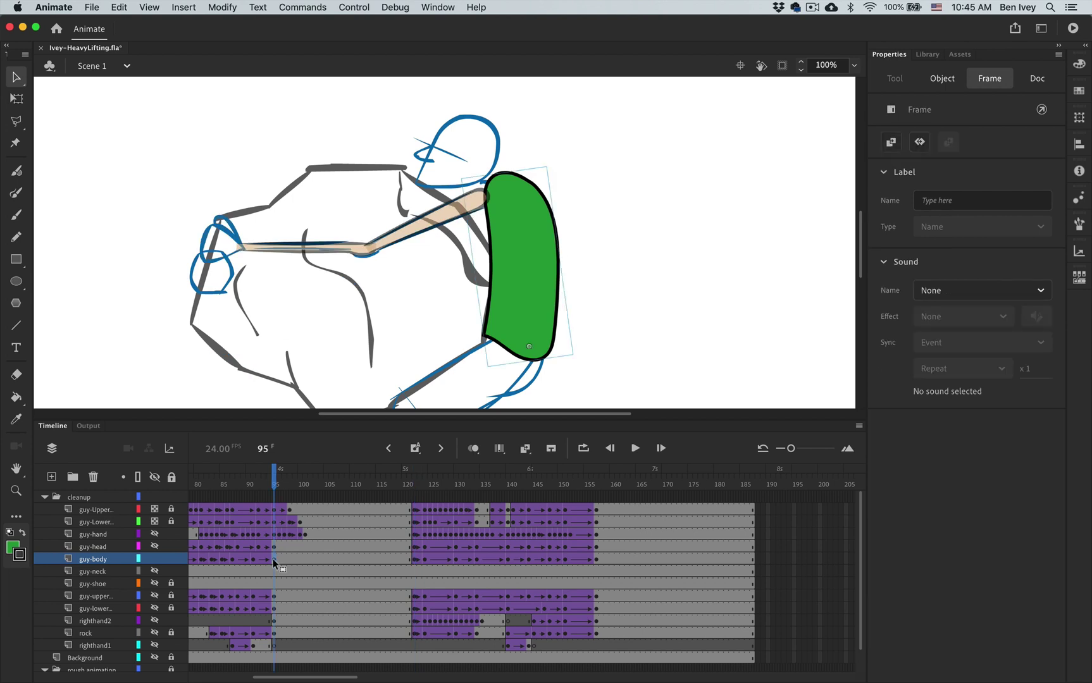
pyautogui.click(247, 561)
pyautogui.click(235, 561)
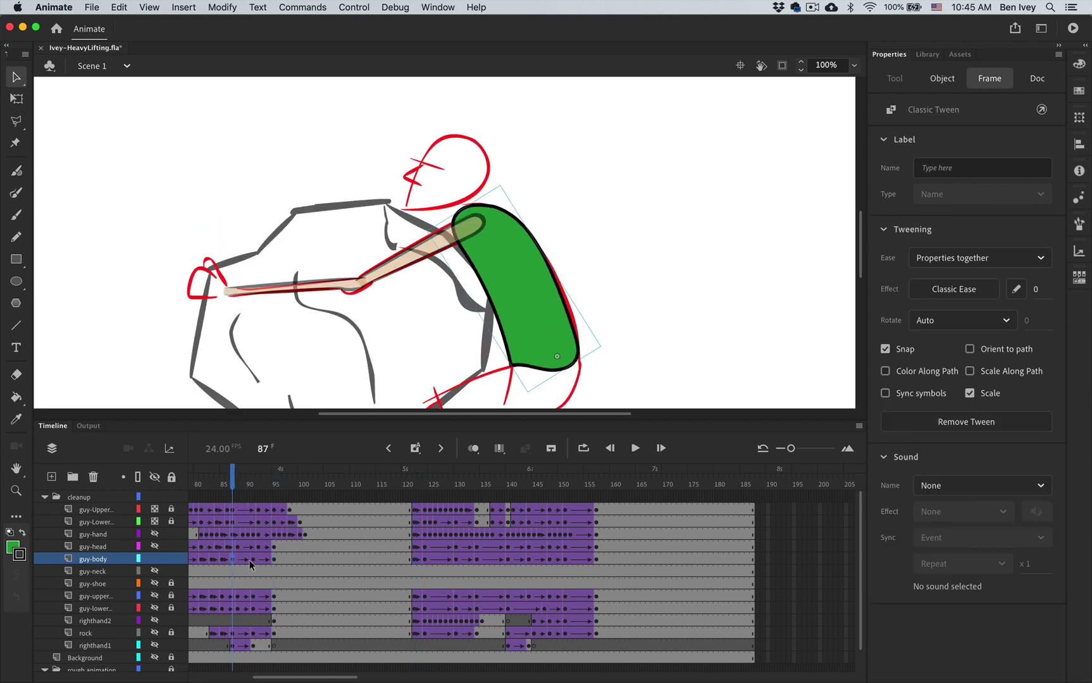
pyautogui.click(250, 564)
pyautogui.click(251, 563)
pyautogui.click(275, 560)
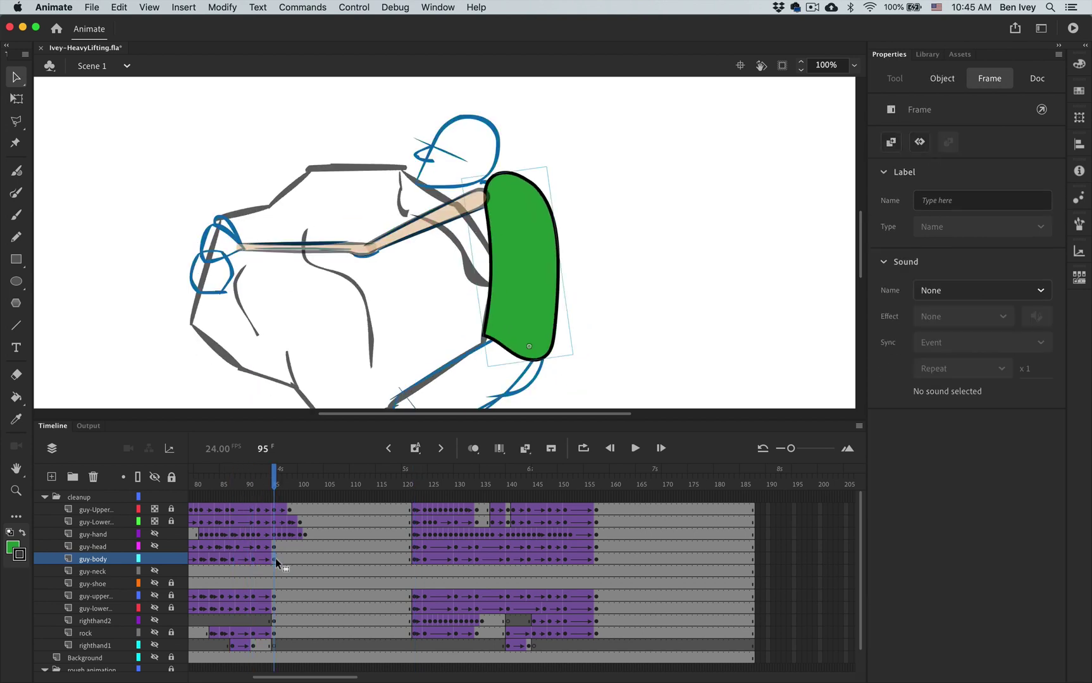
# Step: With Free Transform, rotate the guy-body torso slightly counterclockwise at frames 95 and 122 so its shoulder overlaps the arm's end
pyautogui.click(525, 242)
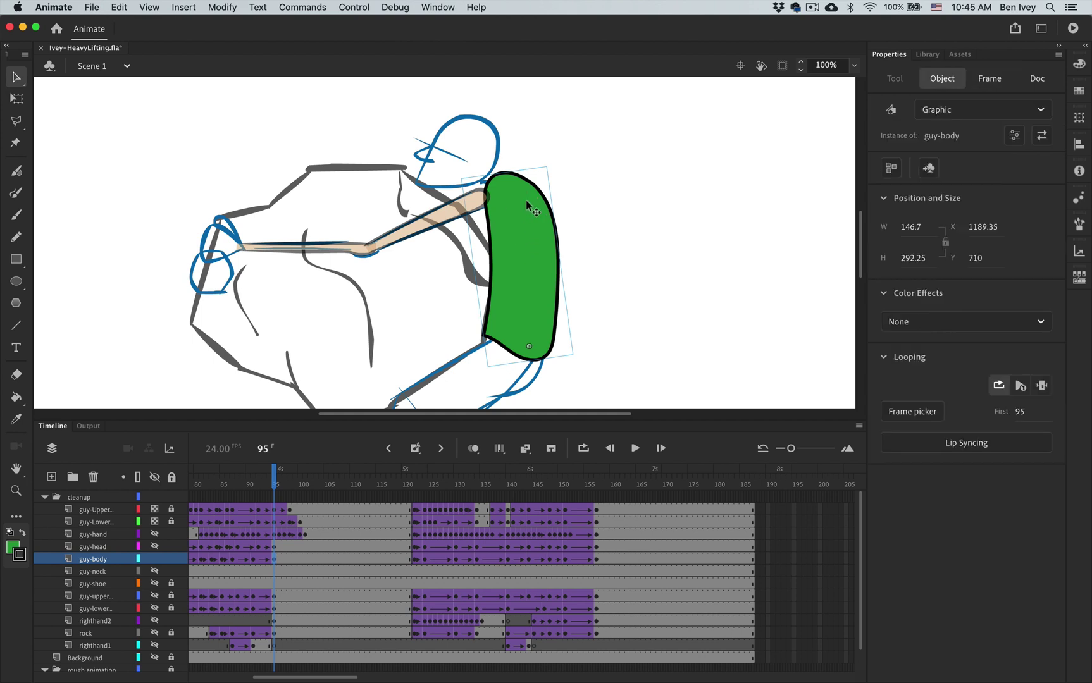
pyautogui.press('q')
pyautogui.moveTo(557, 166); pyautogui.dragTo(538, 166)
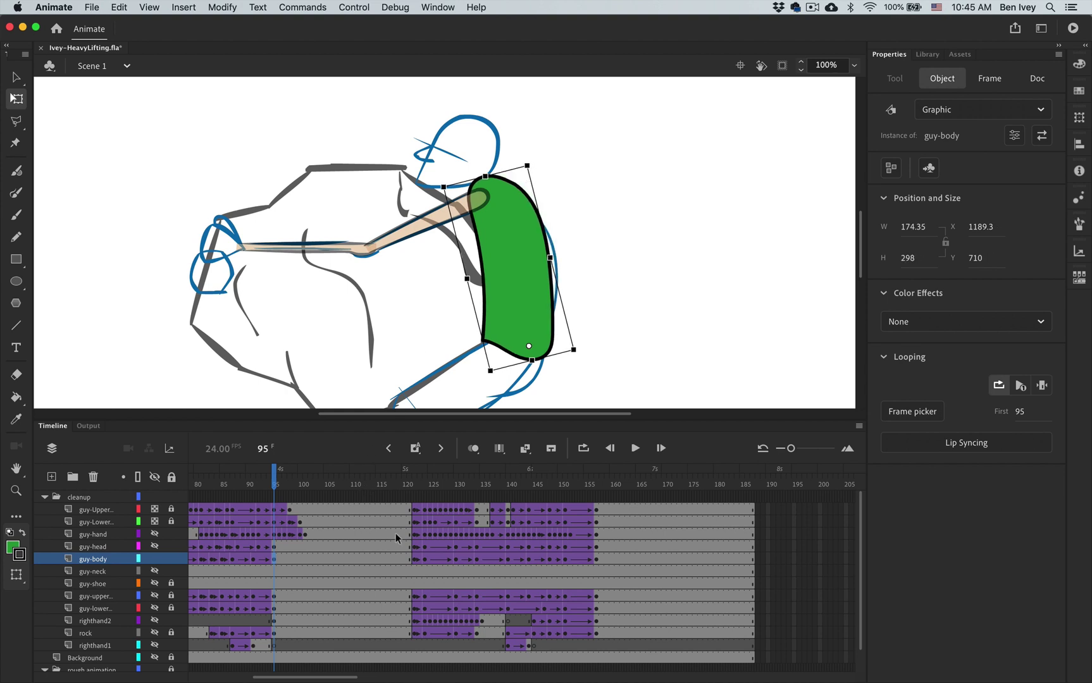
pyautogui.click(416, 562)
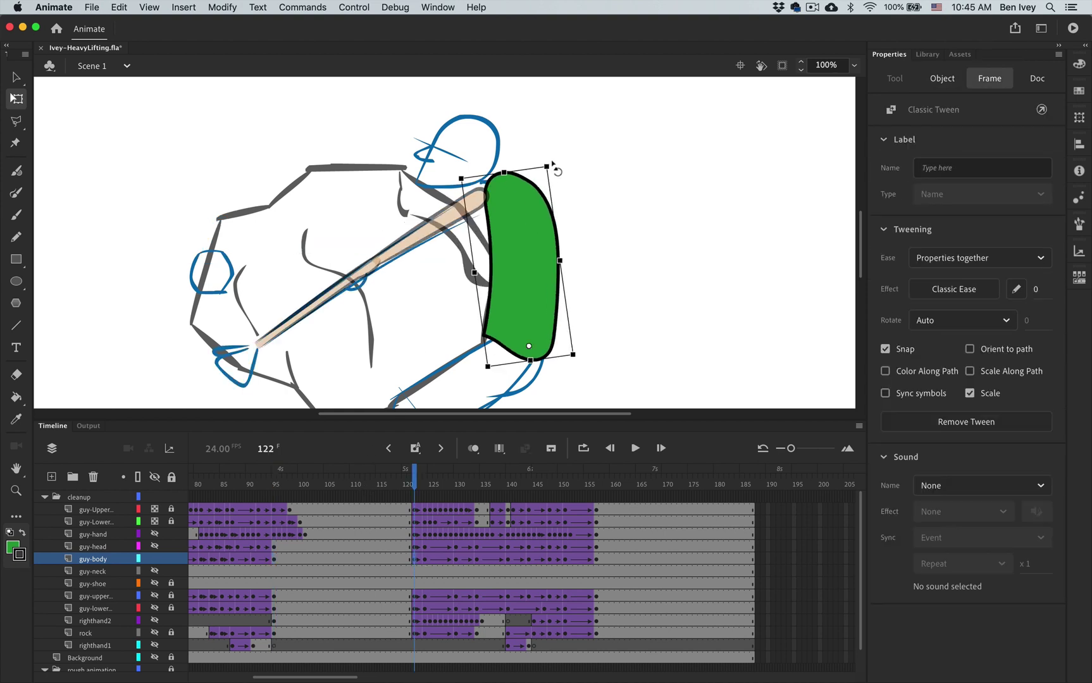
pyautogui.moveTo(552, 166); pyautogui.dragTo(537, 168)
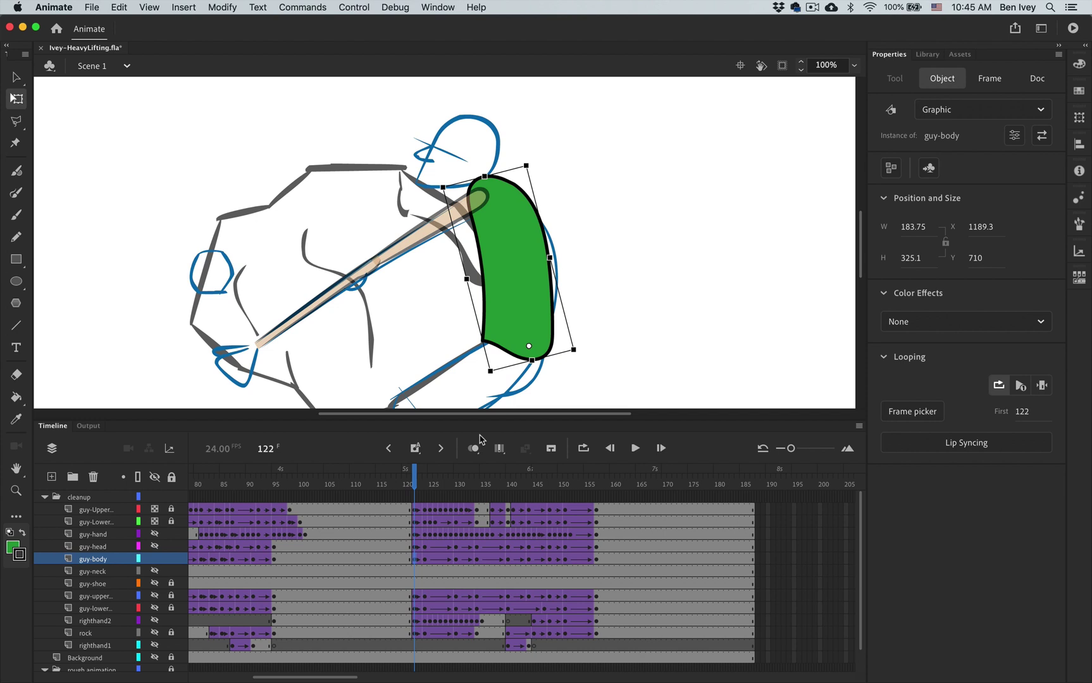
# Step: Check the guy-body keyframes after frame 122 and rotate the torso slightly counterclockwise at frame 134 to cover the arm's shoulder end
pyautogui.click(424, 560)
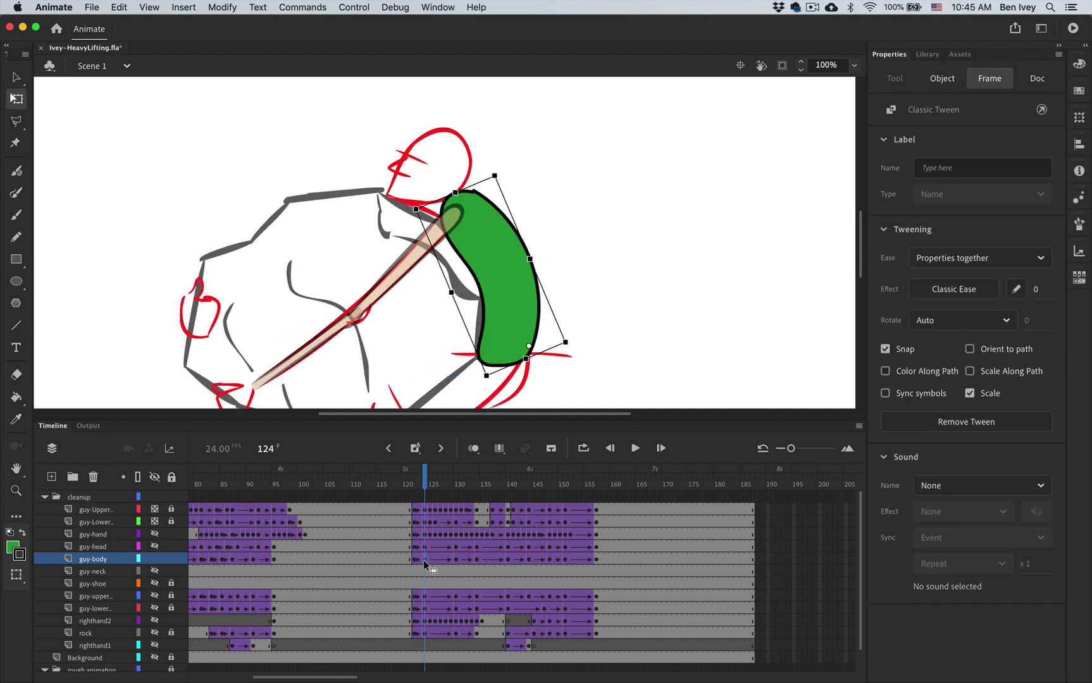
pyautogui.click(457, 560)
pyautogui.click(477, 560)
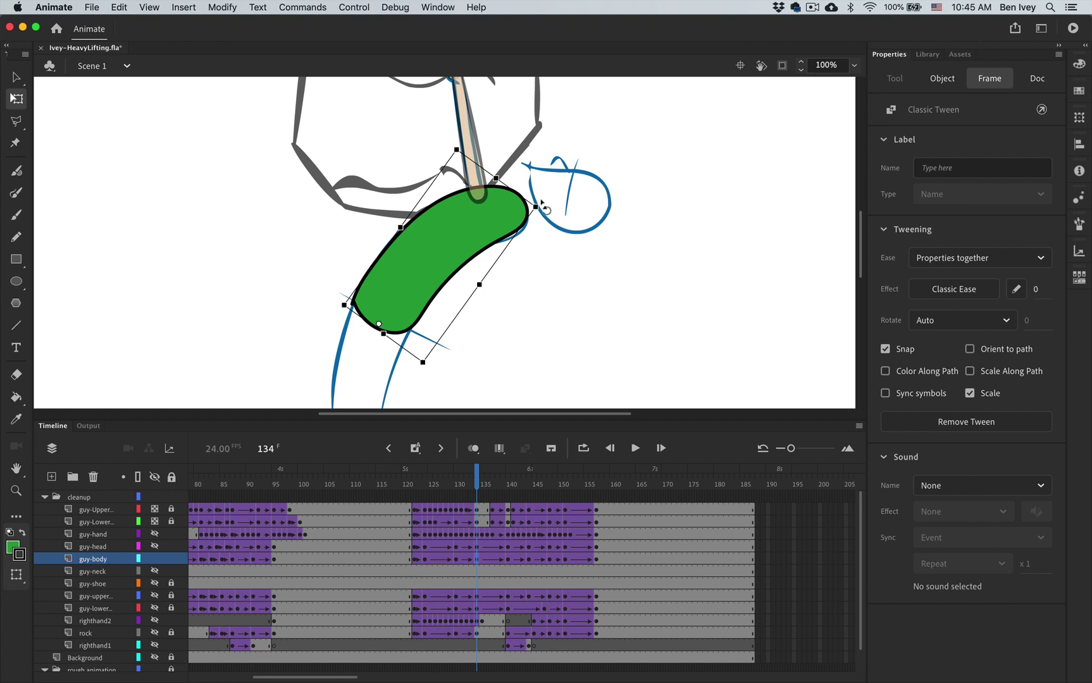
pyautogui.moveTo(541, 204); pyautogui.dragTo(538, 198)
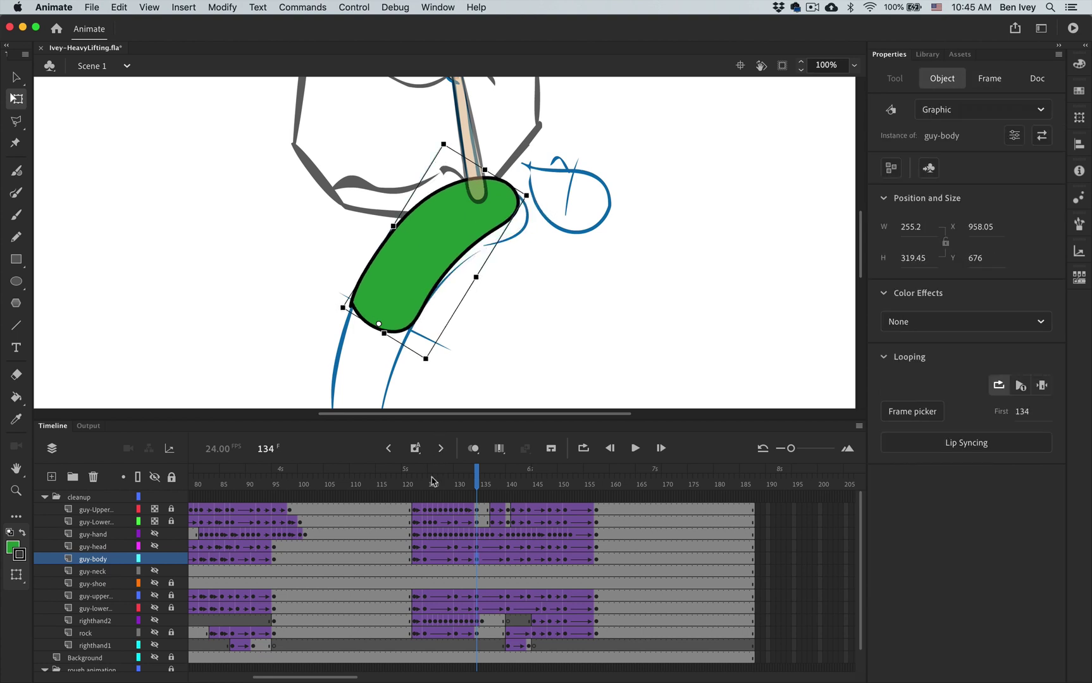
# Step: Rotate the guy-body torso slightly counterclockwise at frames 148 and 157 so its shoulder meets the outstretched arm
pyautogui.click(510, 560)
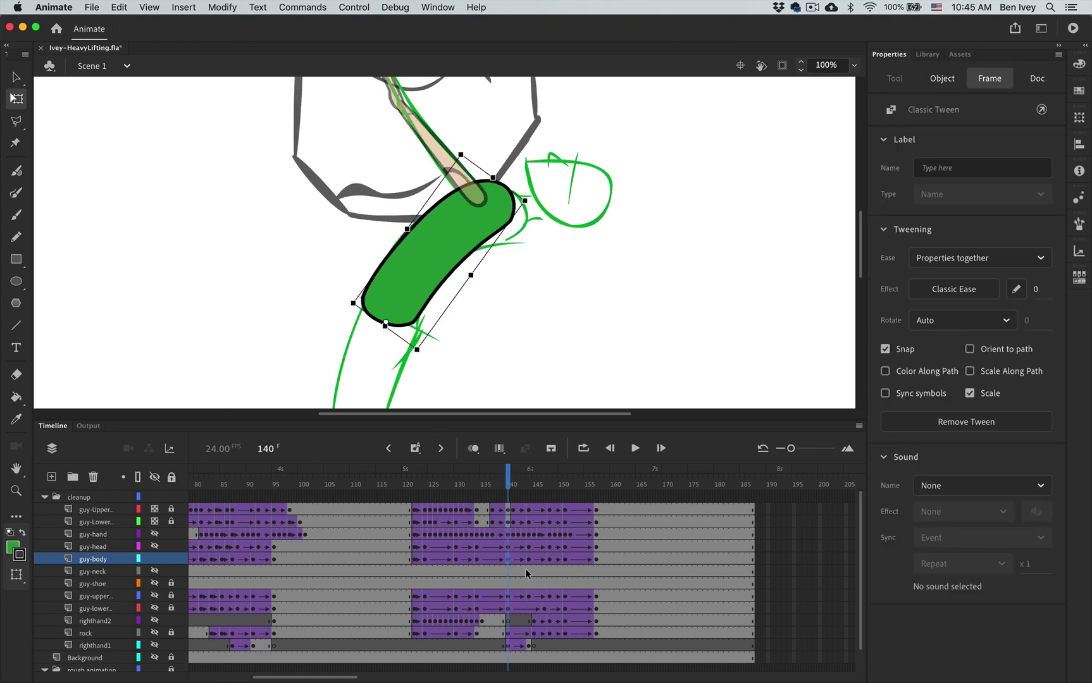
pyautogui.click(530, 563)
pyautogui.click(551, 563)
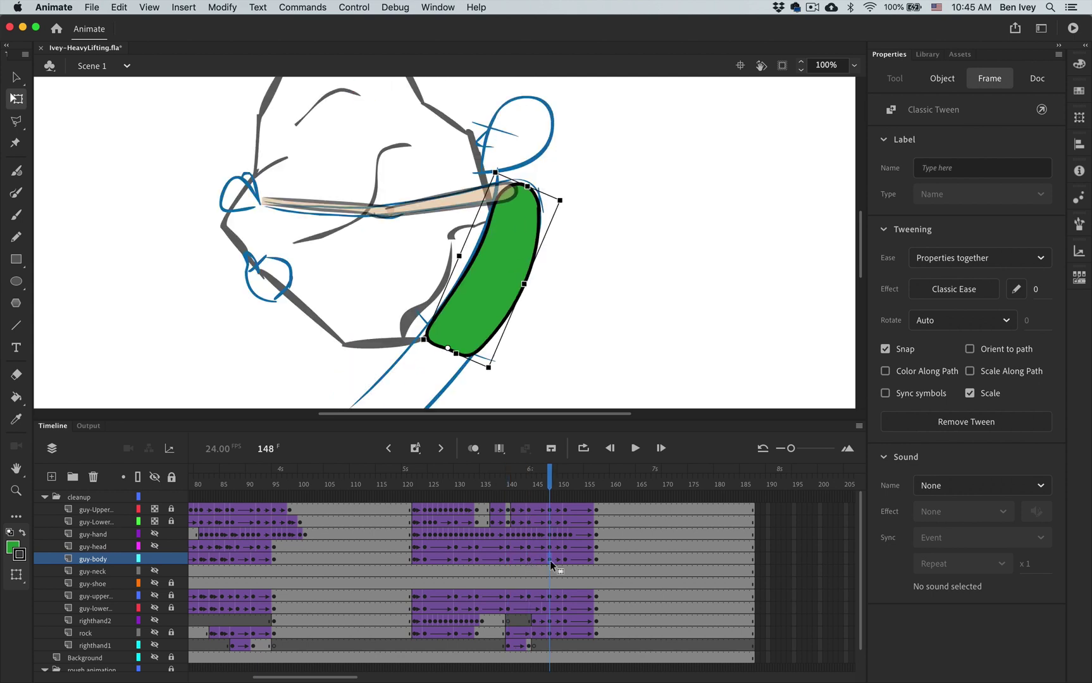
pyautogui.moveTo(574, 207); pyautogui.dragTo(518, 178)
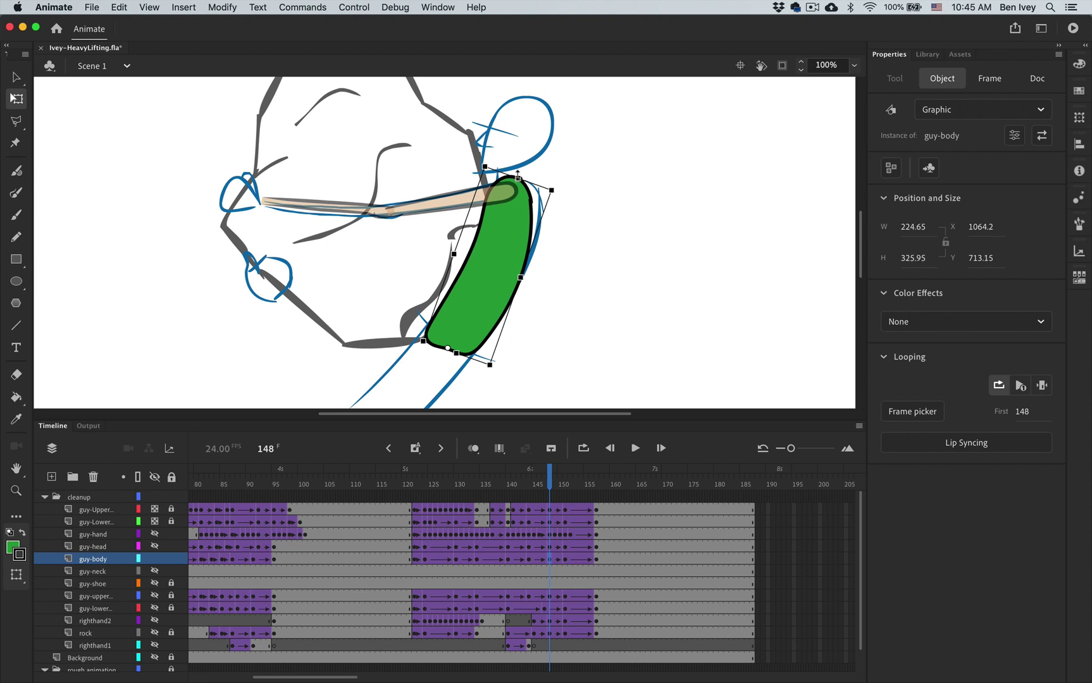
pyautogui.click(567, 563)
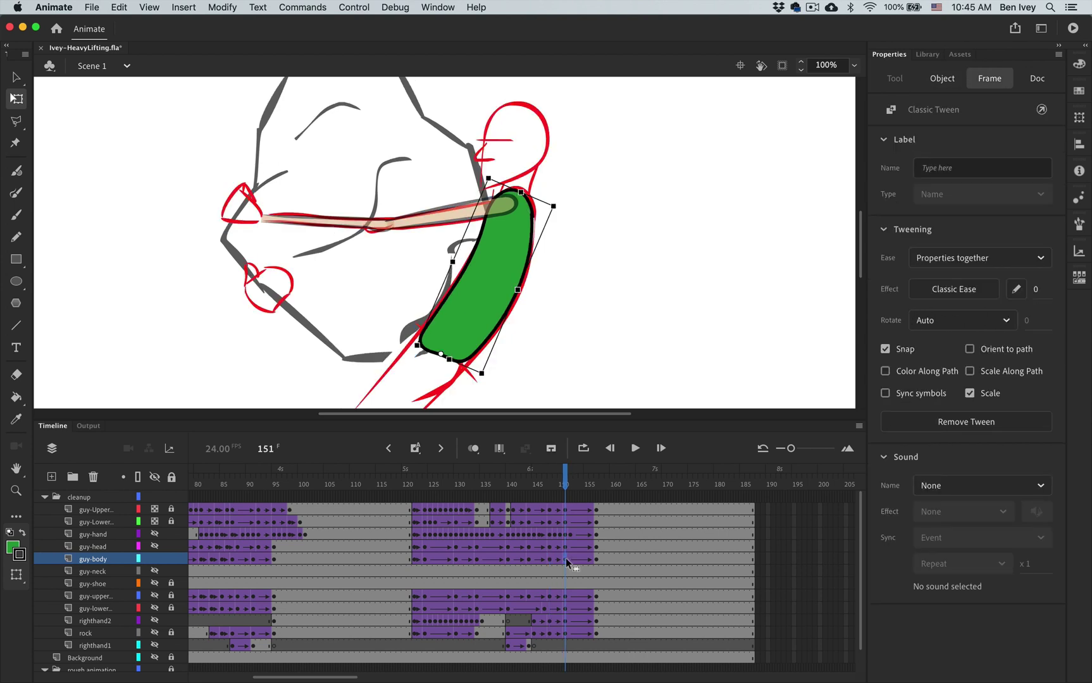
pyautogui.click(598, 560)
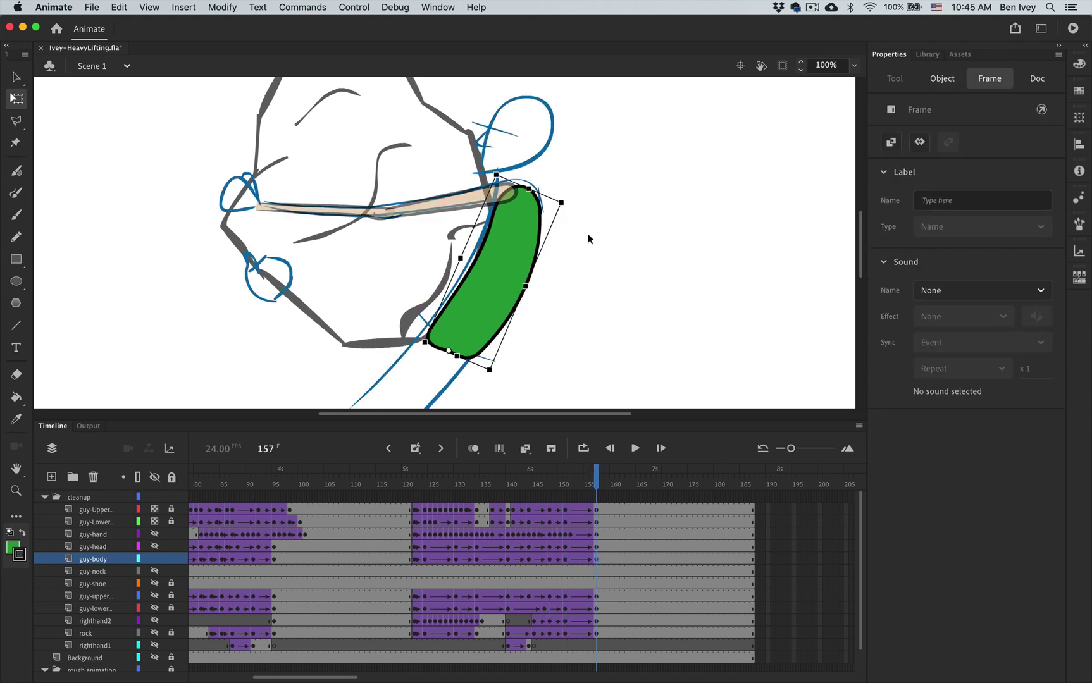
pyautogui.moveTo(572, 206); pyautogui.dragTo(521, 177)
# Step: Scrub back to frame 146 and test the movie to review the adjusted torso rotations
pyautogui.moveTo(596, 499); pyautogui.dragTo(540, 487)
pyautogui.click(302, 8)
pyautogui.moveTo(354, 7)
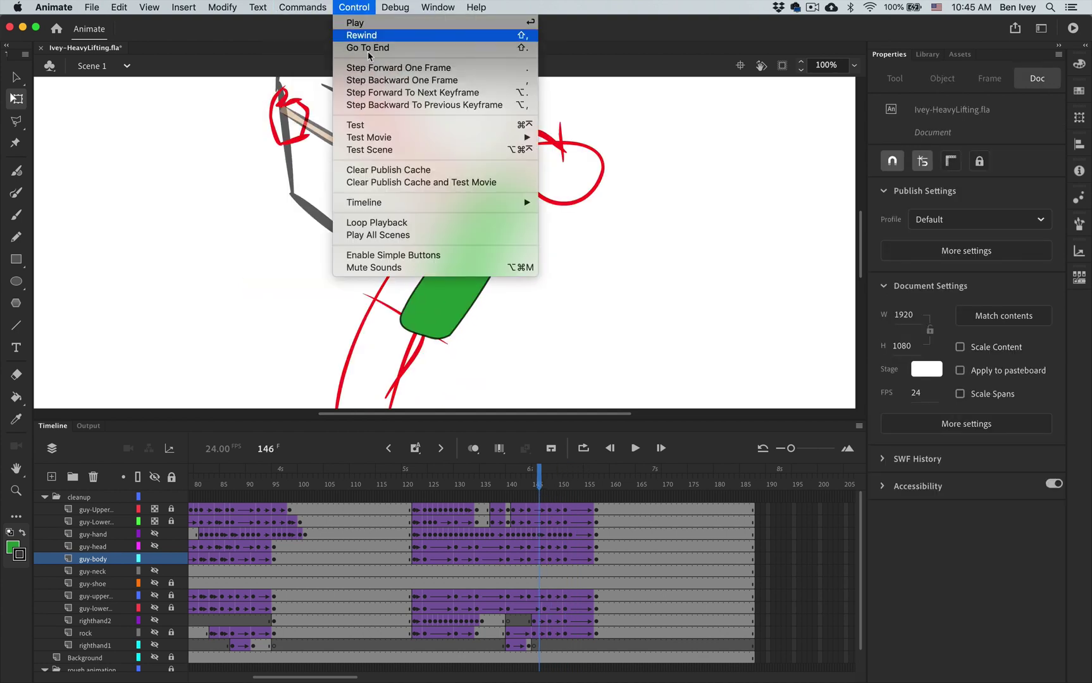
pyautogui.click(380, 127)
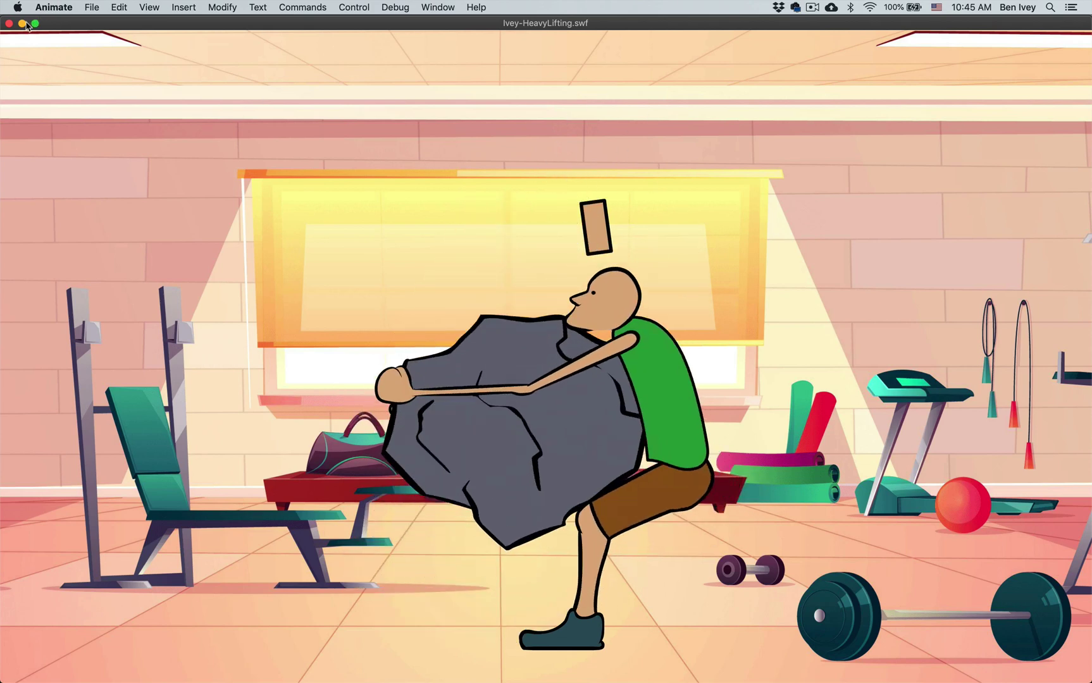
# Step: Close the movie preview, lock guy-hand, guy-head and guy-body, show guy-body and guy-neck, and make guy-head semi-transparent
pyautogui.click(9, 24)
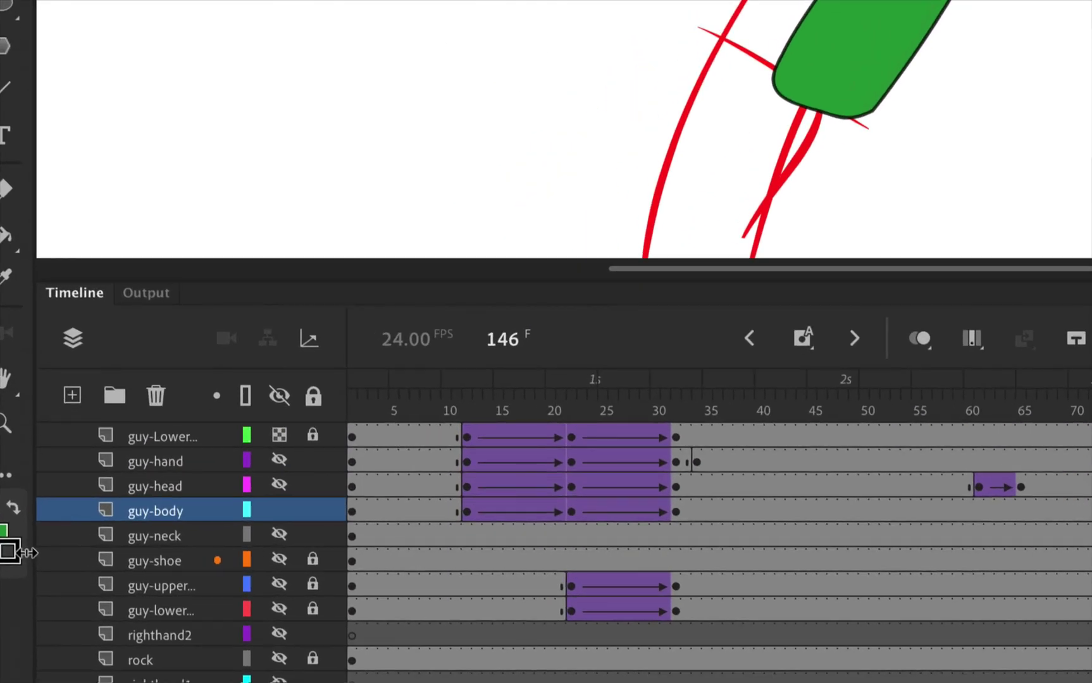
pyautogui.click(312, 461)
pyautogui.click(313, 485)
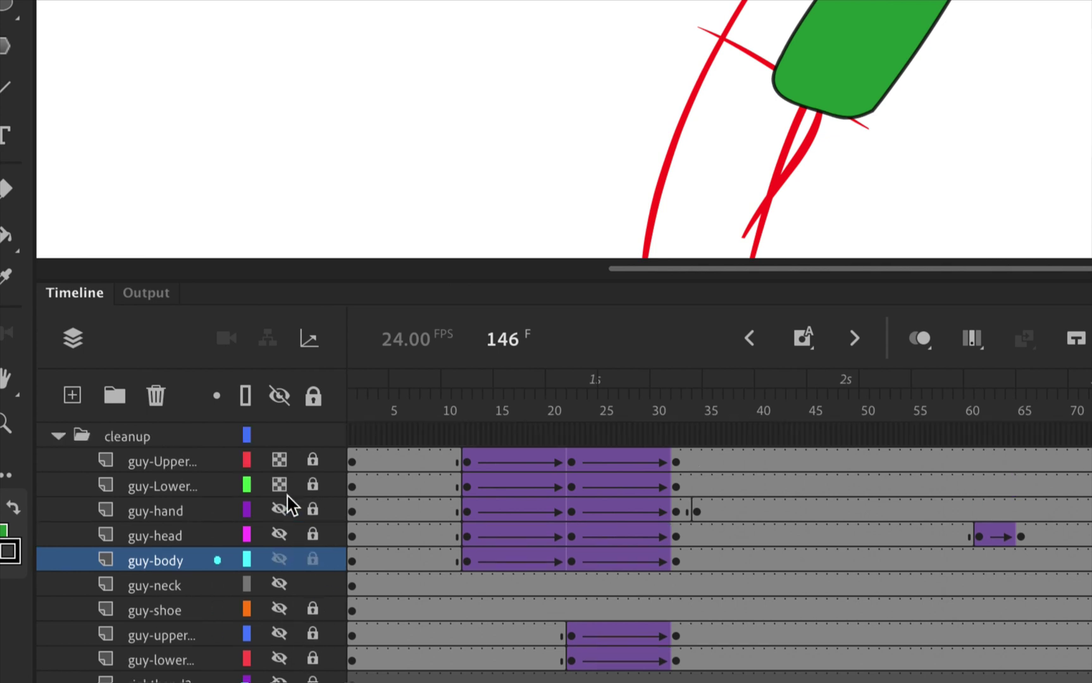
pyautogui.scroll(2, 286, 505)
pyautogui.click(312, 559)
pyautogui.click(281, 587)
pyautogui.keyDown('shift'); pyautogui.click(273, 534); pyautogui.keyUp('shift')
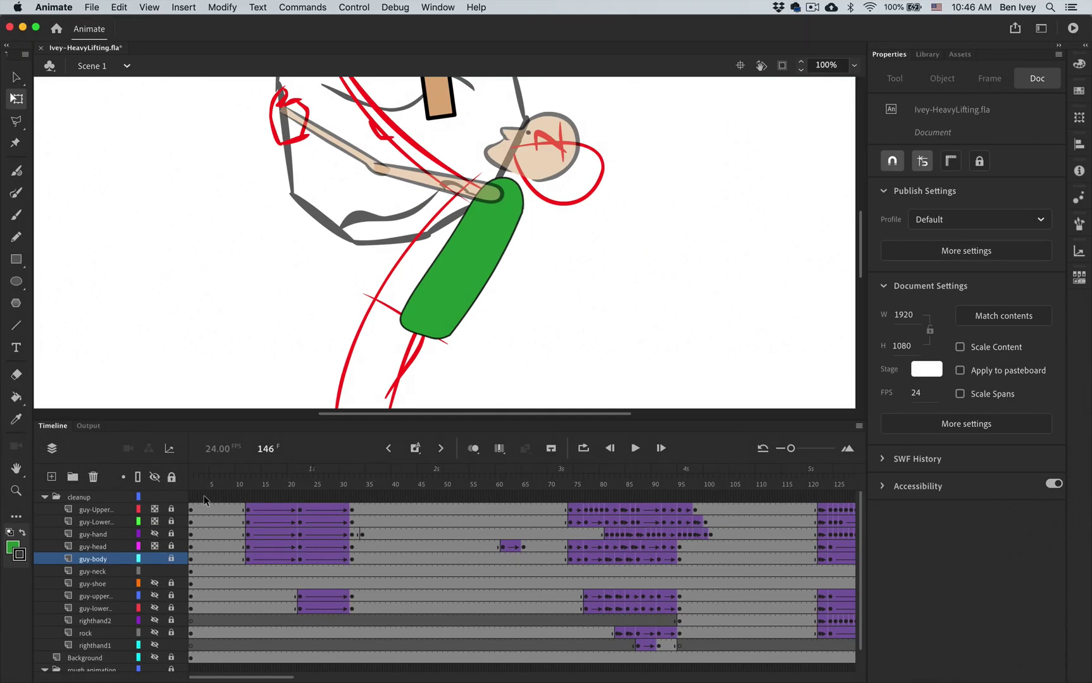
# Step: Insert a keyframe on the guy-neck layer at frame 12, just before the character bends down
pyautogui.moveTo(211, 486); pyautogui.dragTo(188, 486)
pyautogui.scroll(5, 229, 306)
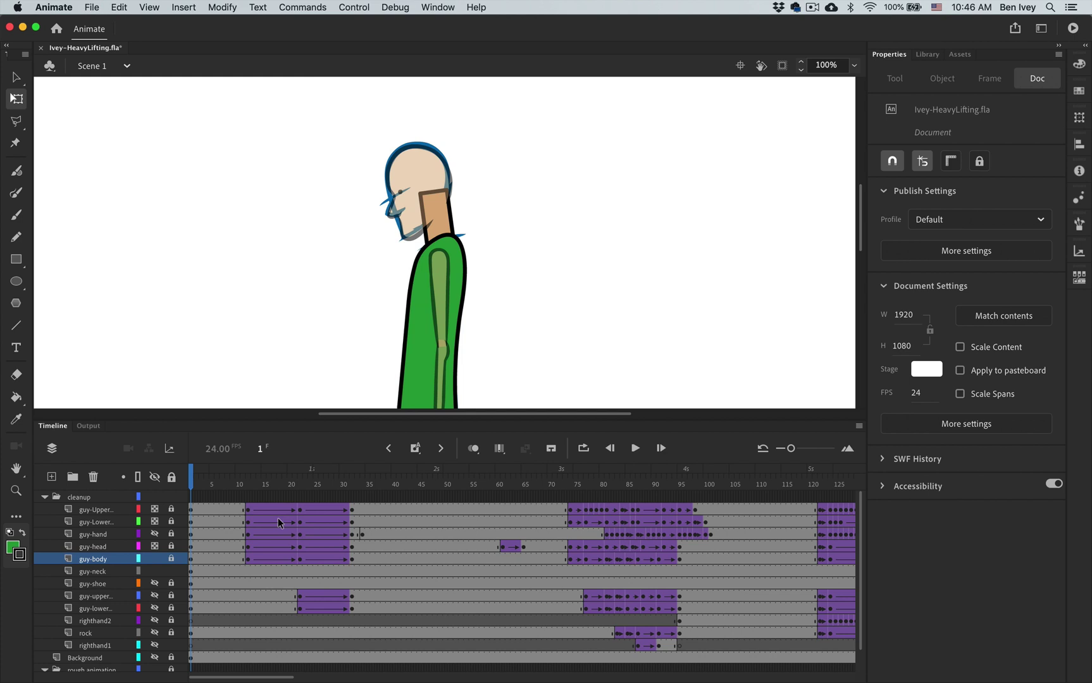
pyautogui.click(248, 572)
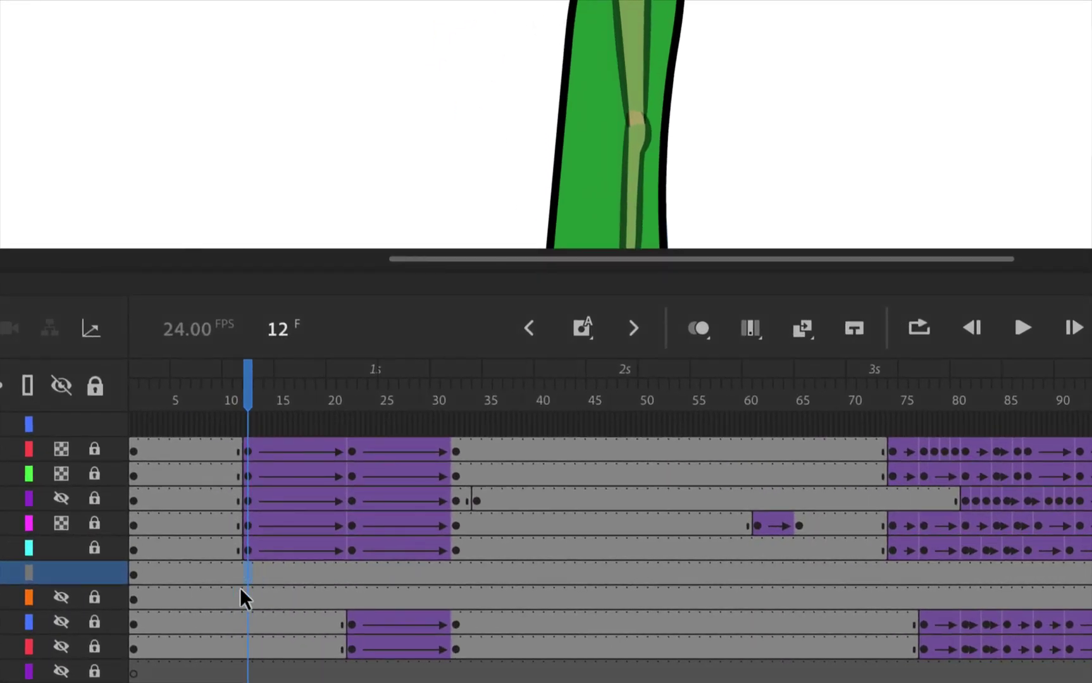
pyautogui.press('F6')
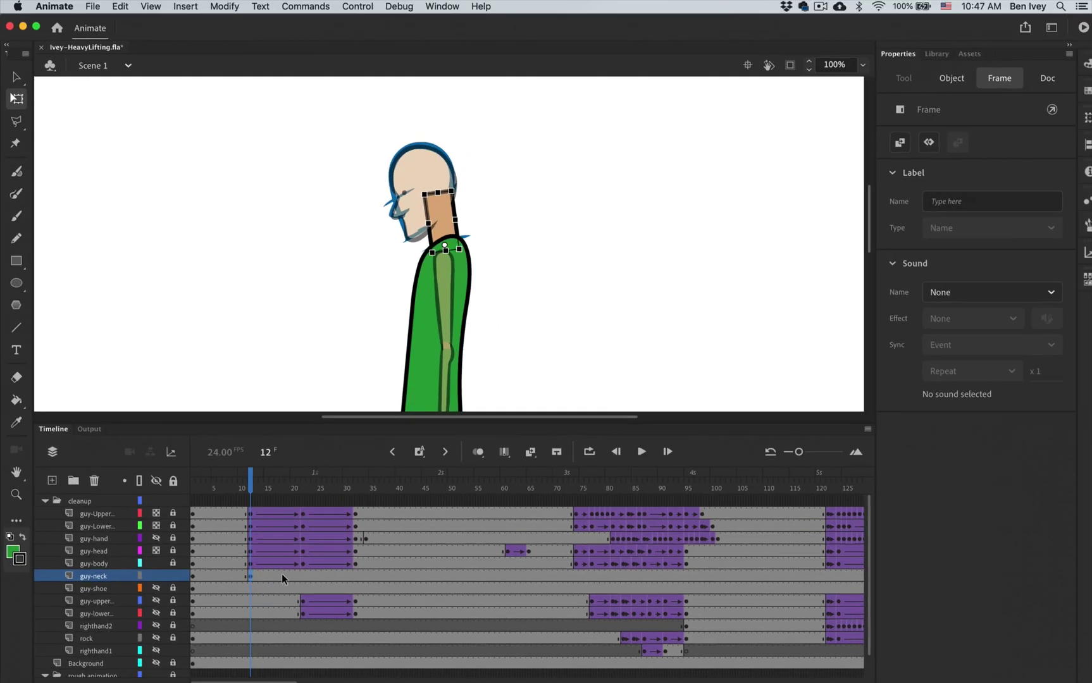
# Step: Insert a guy-neck keyframe at frame 22, then move and tilt the neck between the lowered head and the torso
pyautogui.click(299, 574)
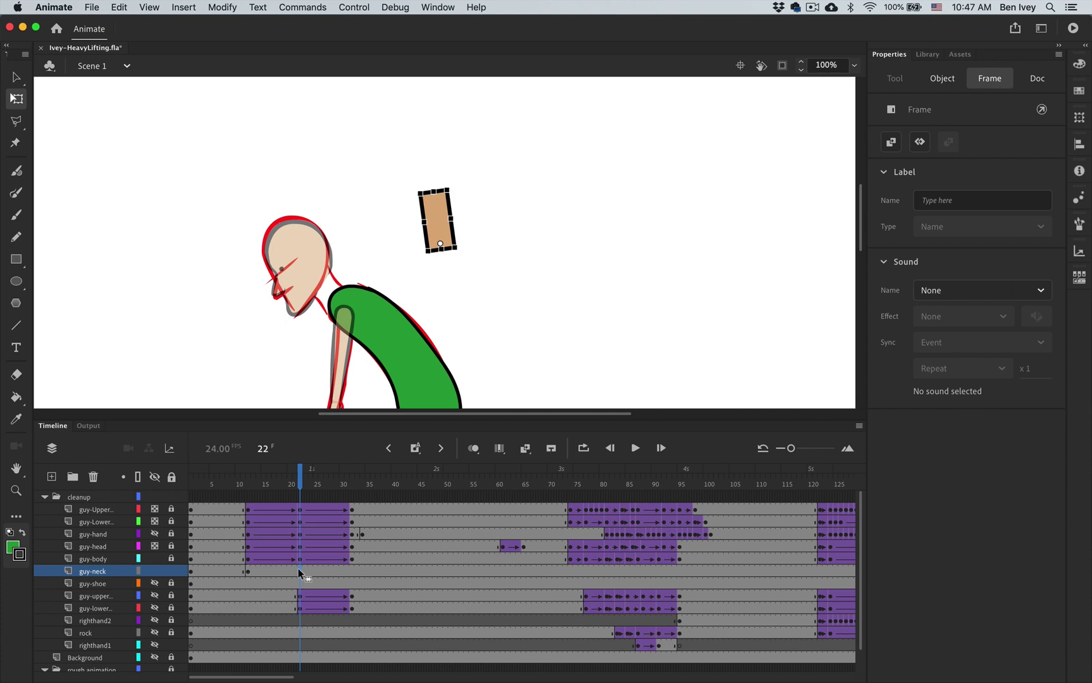
pyautogui.press('F6')
pyautogui.moveTo(436, 235); pyautogui.dragTo(338, 304)
pyautogui.moveTo(342, 260); pyautogui.dragTo(333, 298)
pyautogui.press('super+equal')
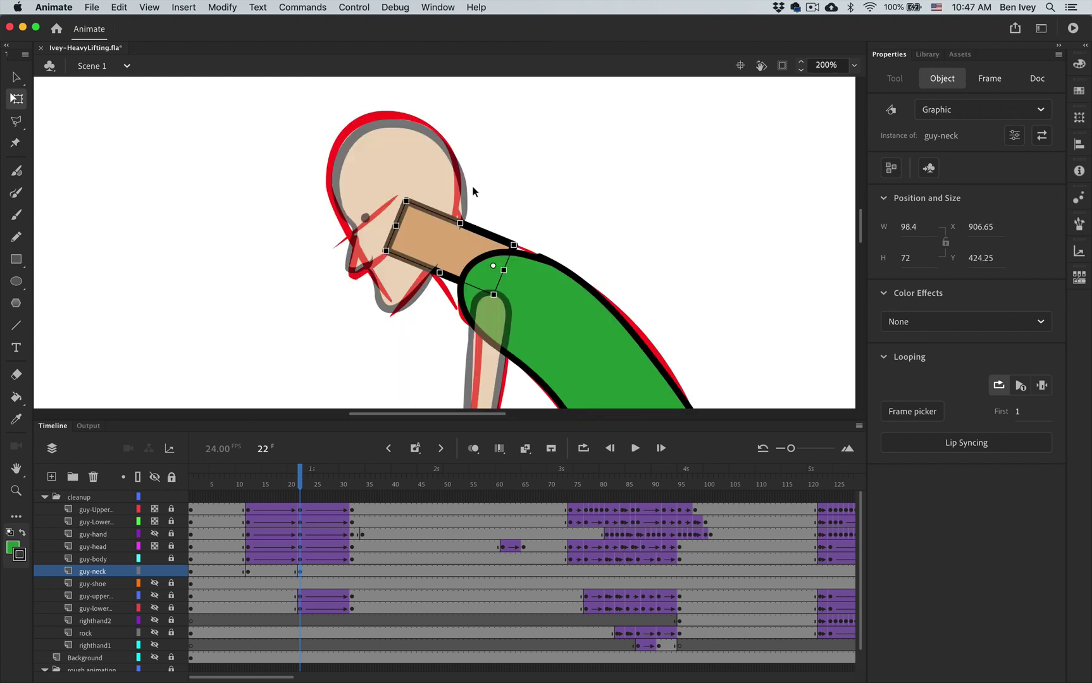
# Step: Rotate the frame 22 neck to 45 degrees and nudge it down so it joins the head to the shoulder
pyautogui.moveTo(406, 201); pyautogui.dragTo(442, 177)
pyautogui.press('Down')
pyautogui.press('Down')
pyautogui.press('Down')
pyautogui.press('Down')
pyautogui.press('Down')
pyautogui.press('Down')
pyautogui.press('Down')
pyautogui.press('Down')
pyautogui.press('Down')
pyautogui.press('Down')
pyautogui.press('Down')
pyautogui.press('Down')
pyautogui.press('Down')
pyautogui.press('Down')
pyautogui.press('Down')
pyautogui.press('Down')
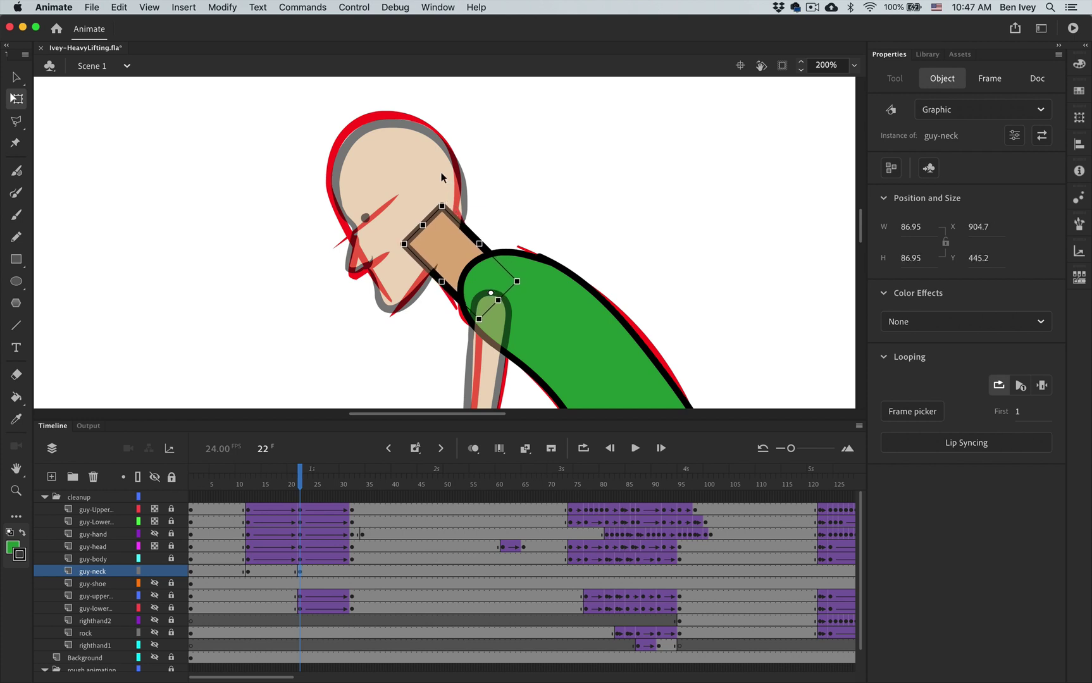
# Step: Insert a guy-neck keyframe at frame 32 and lay the neck horizontally between the head and the bent torso
pyautogui.click(351, 568)
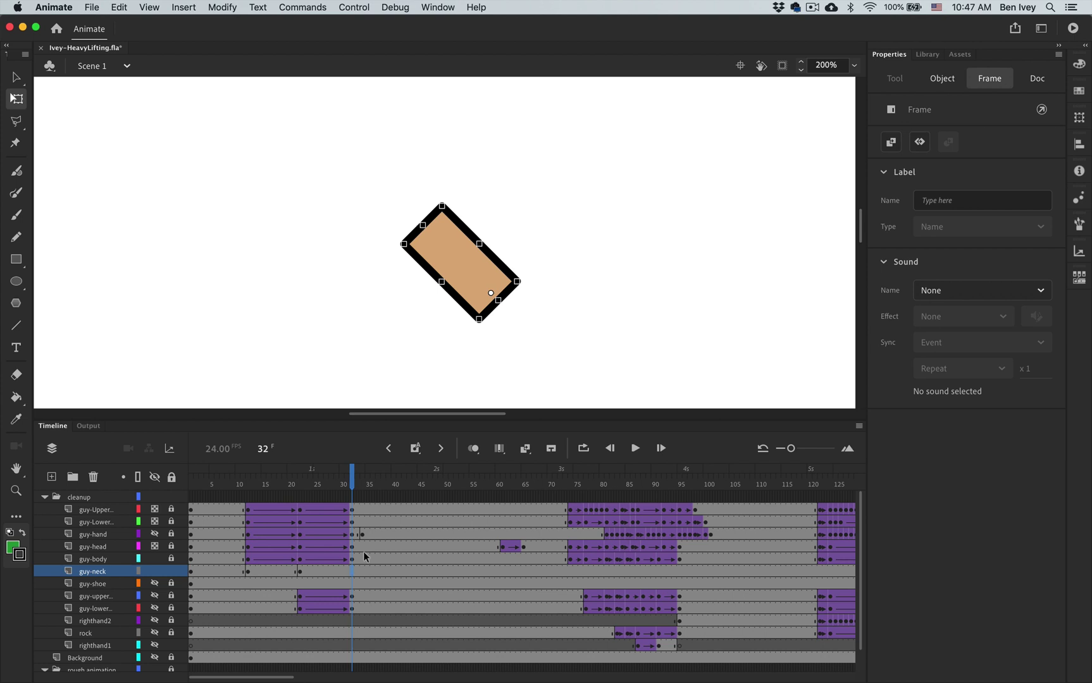
pyautogui.hscroll(-5, 406, 342)
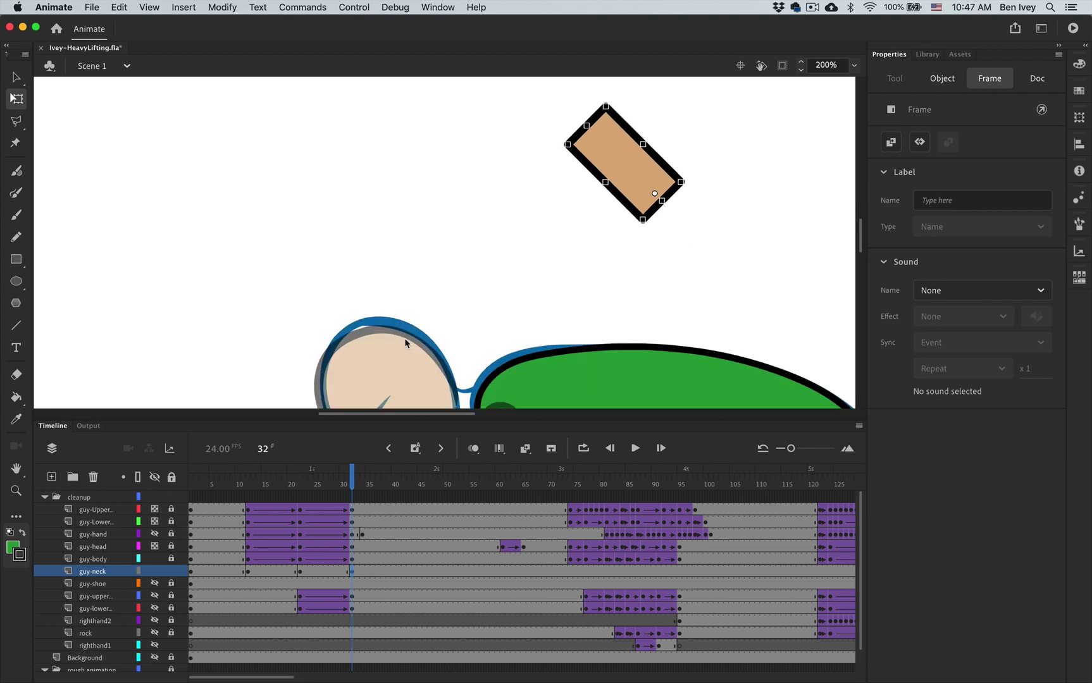
pyautogui.press('super+1')
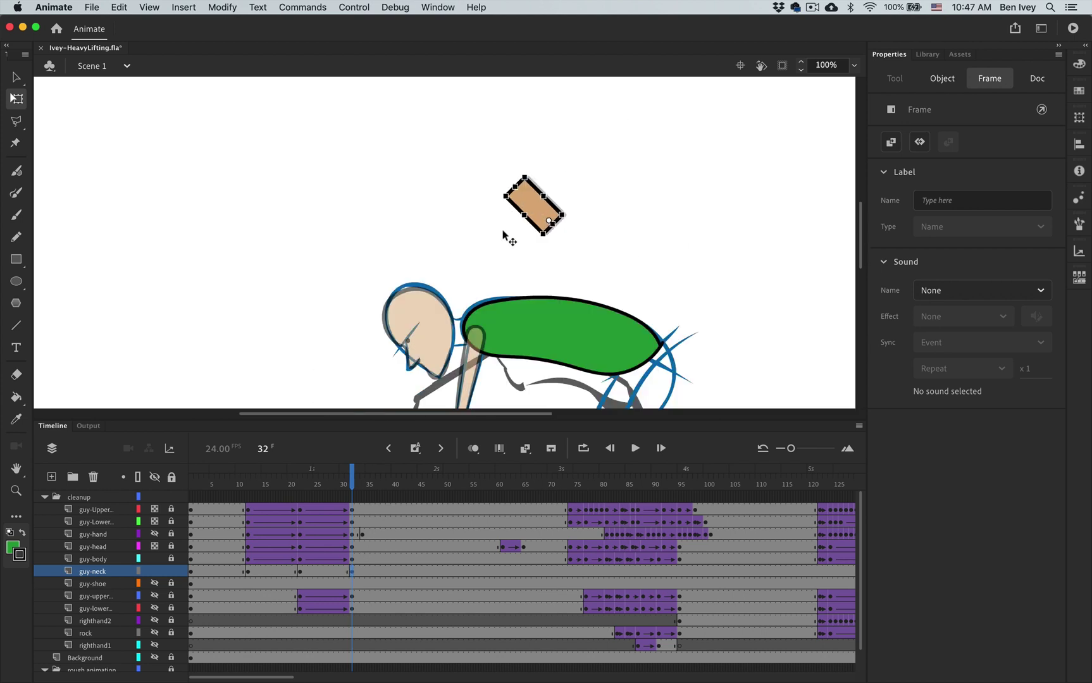
pyautogui.moveTo(504, 236); pyautogui.dragTo(429, 361)
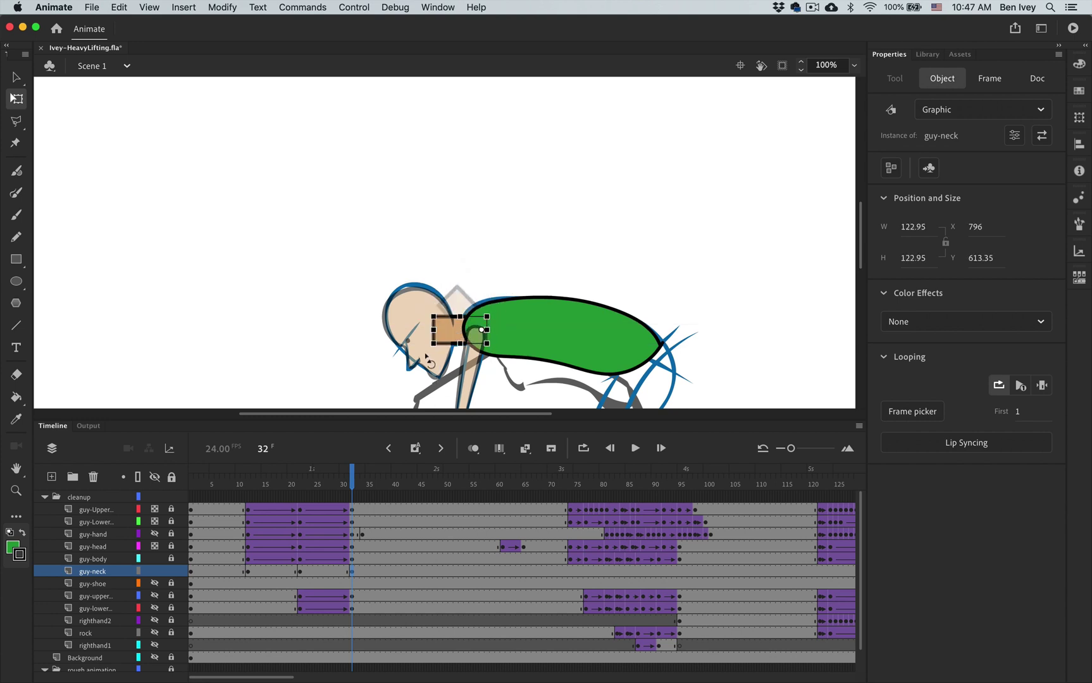
pyautogui.click(508, 378)
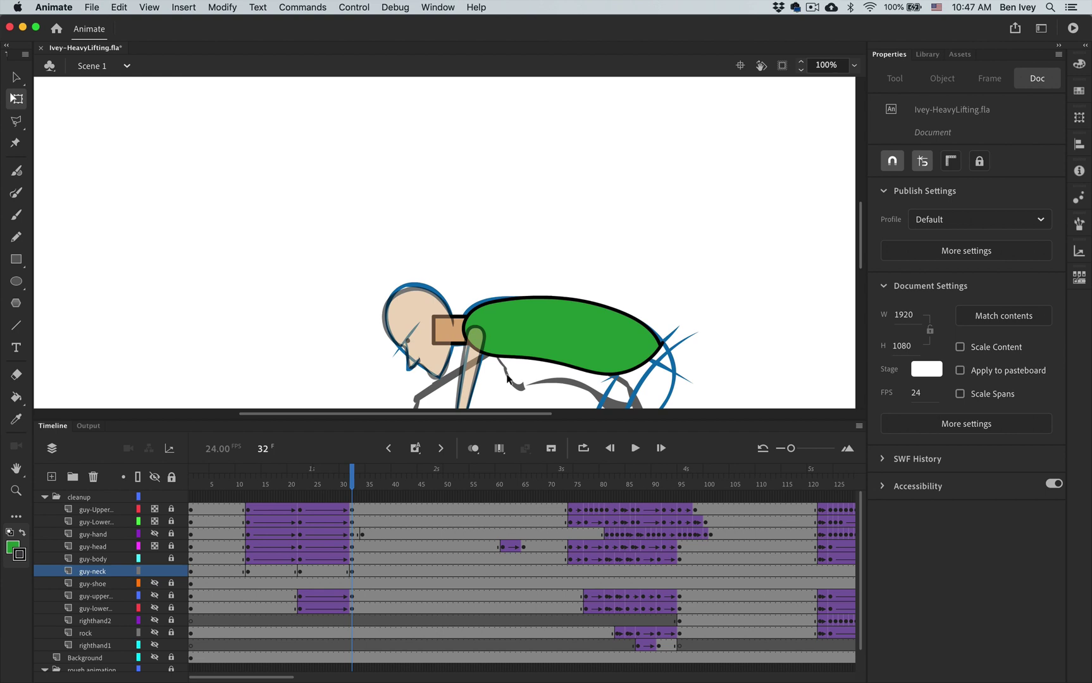
# Step: Add guy-neck keyframes from frame 74 to 87, moving and rotating the neck to bridge head and torso at each pose
pyautogui.click(569, 572)
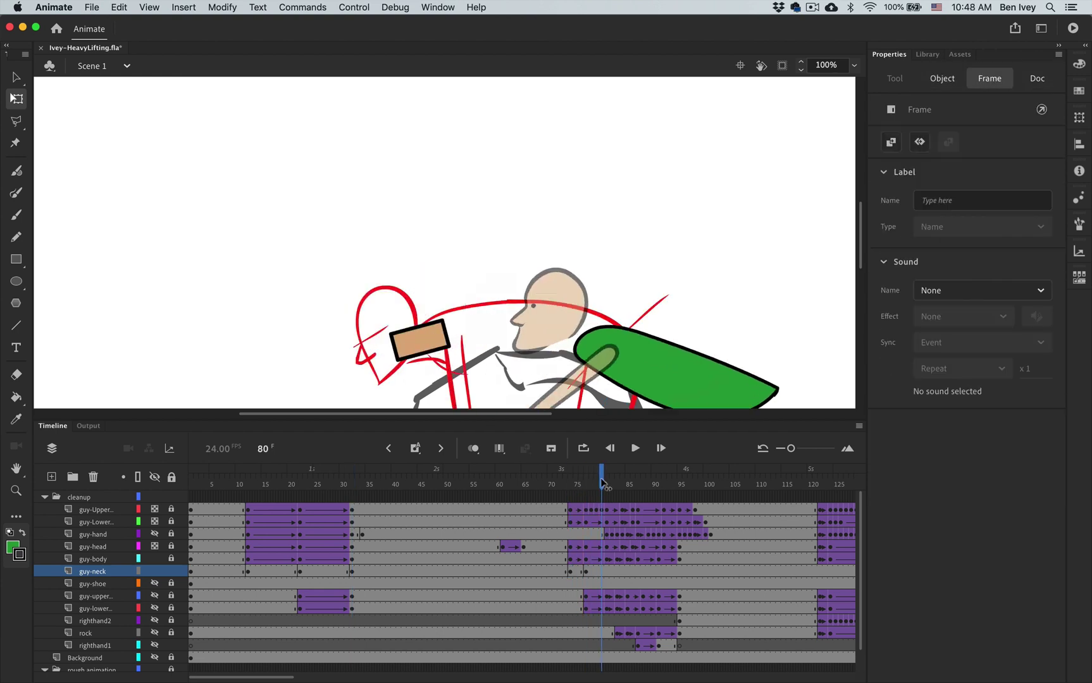
pyautogui.click(609, 345)
pyautogui.click(632, 572)
pyautogui.press('F6')
pyautogui.click(630, 334)
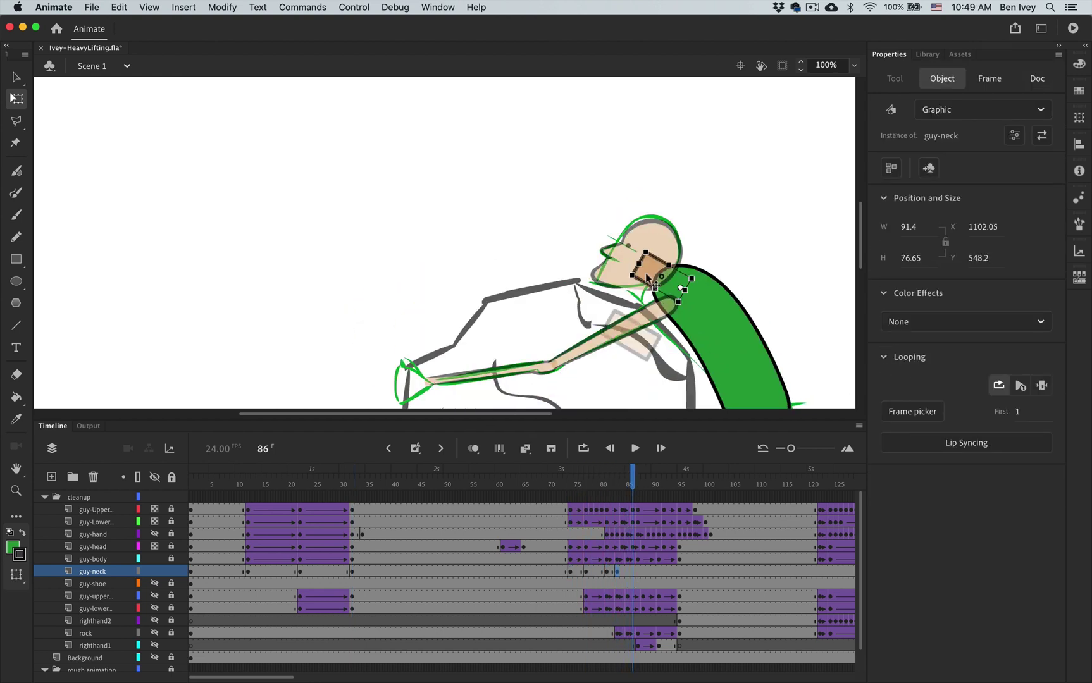
pyautogui.moveTo(631, 334); pyautogui.dragTo(659, 274)
pyautogui.click(686, 315)
pyautogui.click(631, 577)
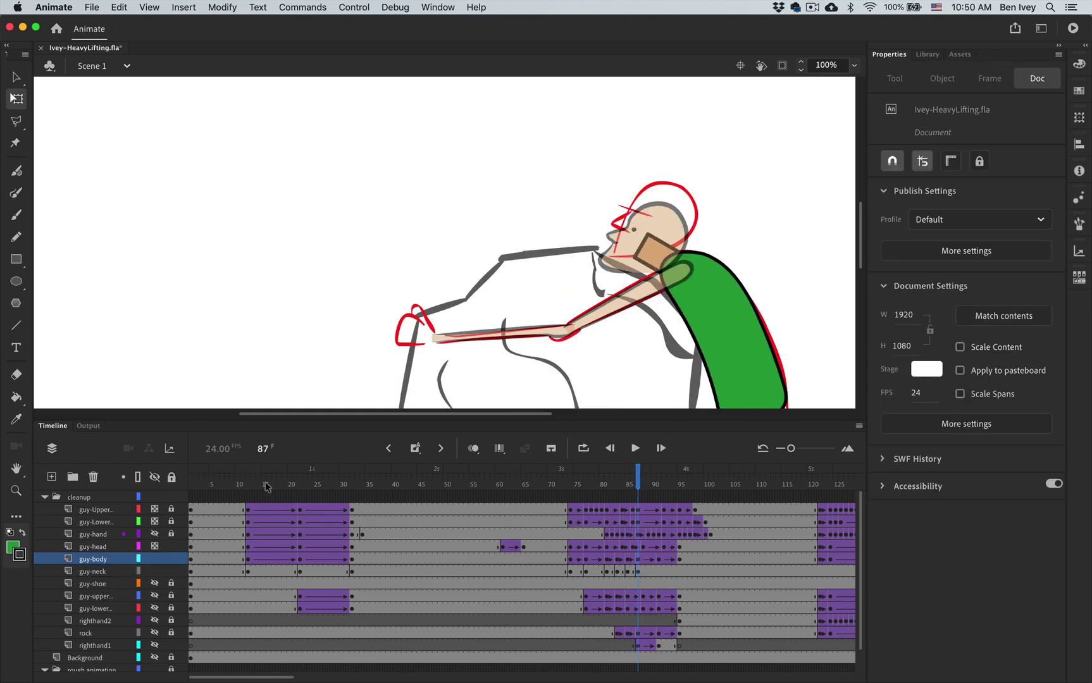
# Step: Add the remaining guy-neck keyframes through frame 157, fitting the neck between head and torso at each pose
pyautogui.click(646, 547)
pyautogui.hscroll(5, 518, 569)
pyautogui.click(836, 571)
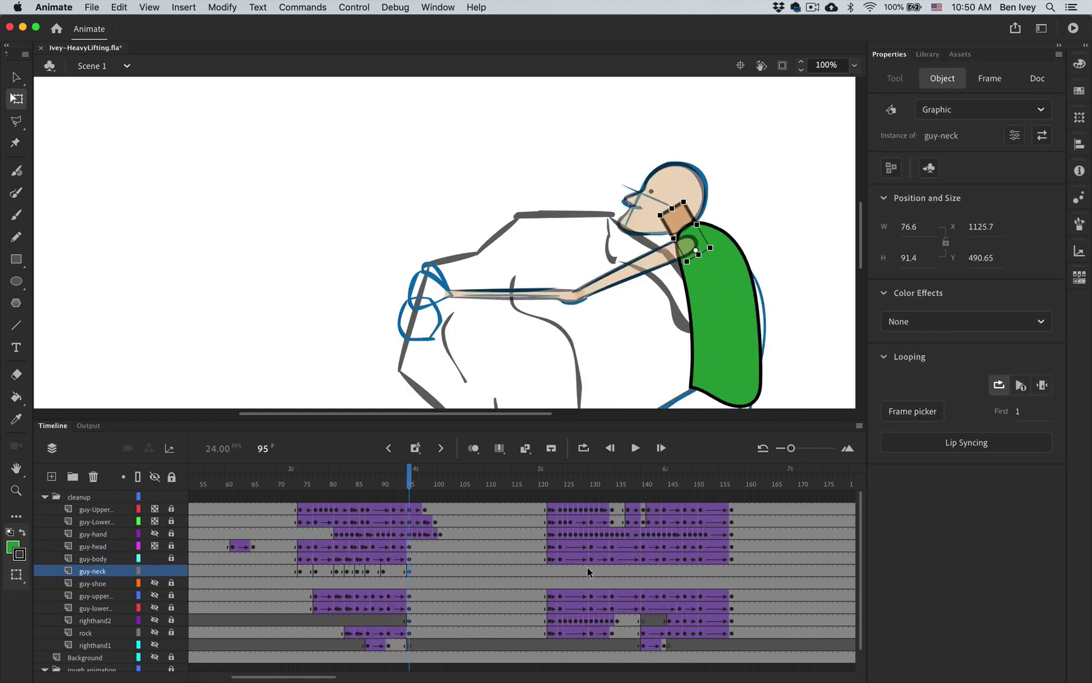
pyautogui.click(652, 234)
pyautogui.moveTo(560, 572); pyautogui.dragTo(699, 575)
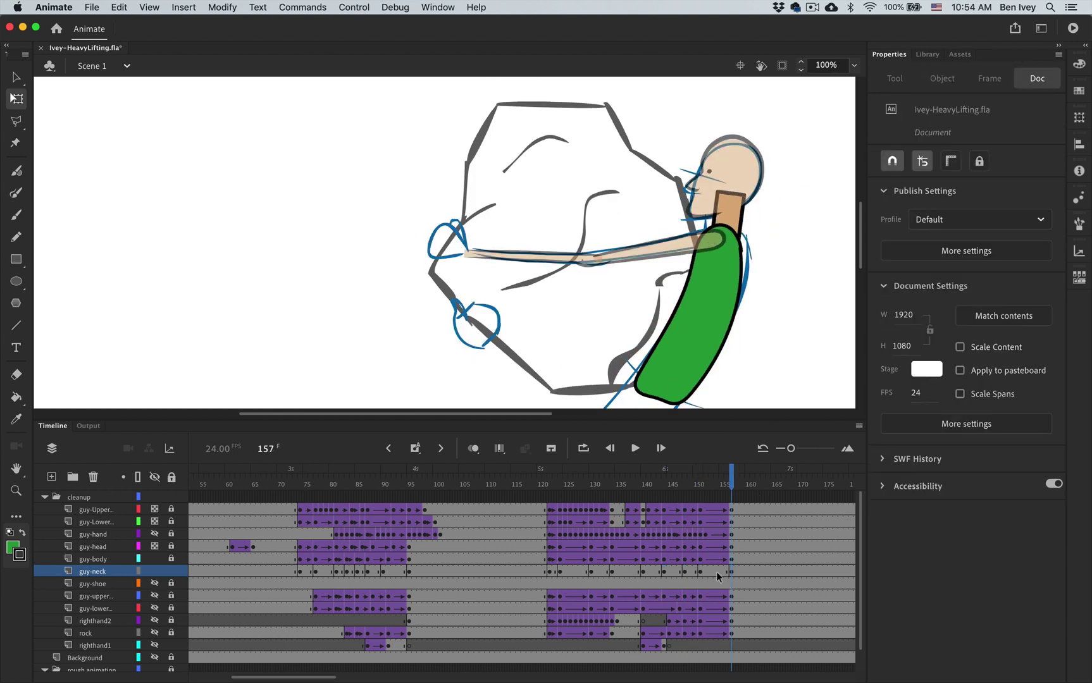
# Step: Create a classic tween on guy-neck from frame 12 and scrub to frame 21 to check the neck's movement
pyautogui.hscroll(-5, 716, 572)
pyautogui.click(247, 572)
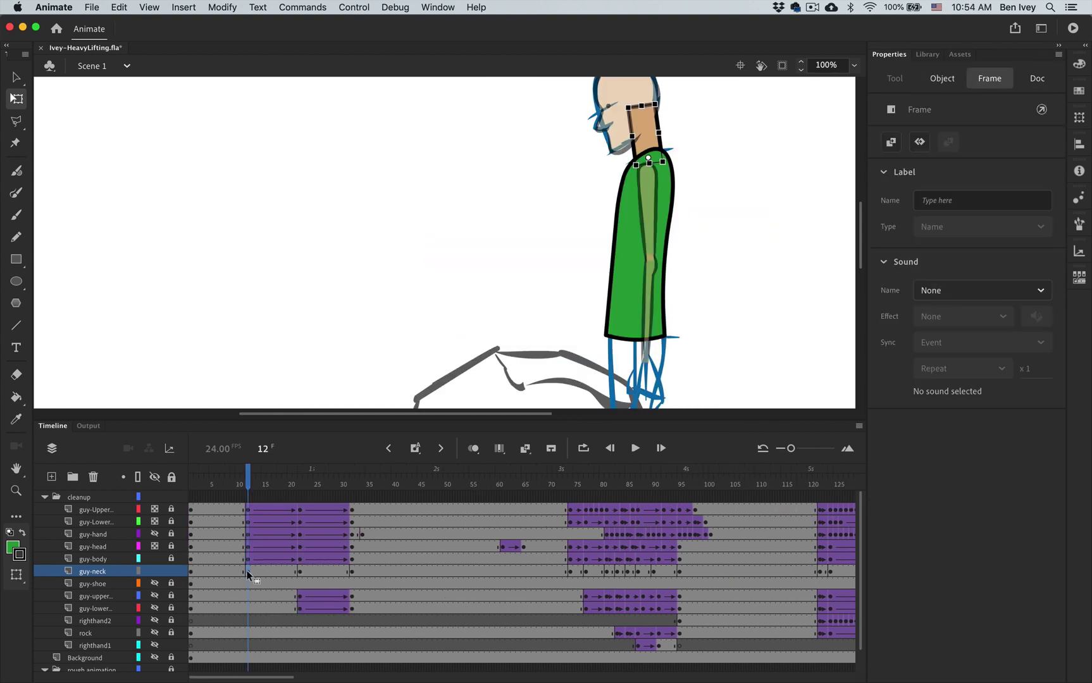
pyautogui.rightClick(247, 572)
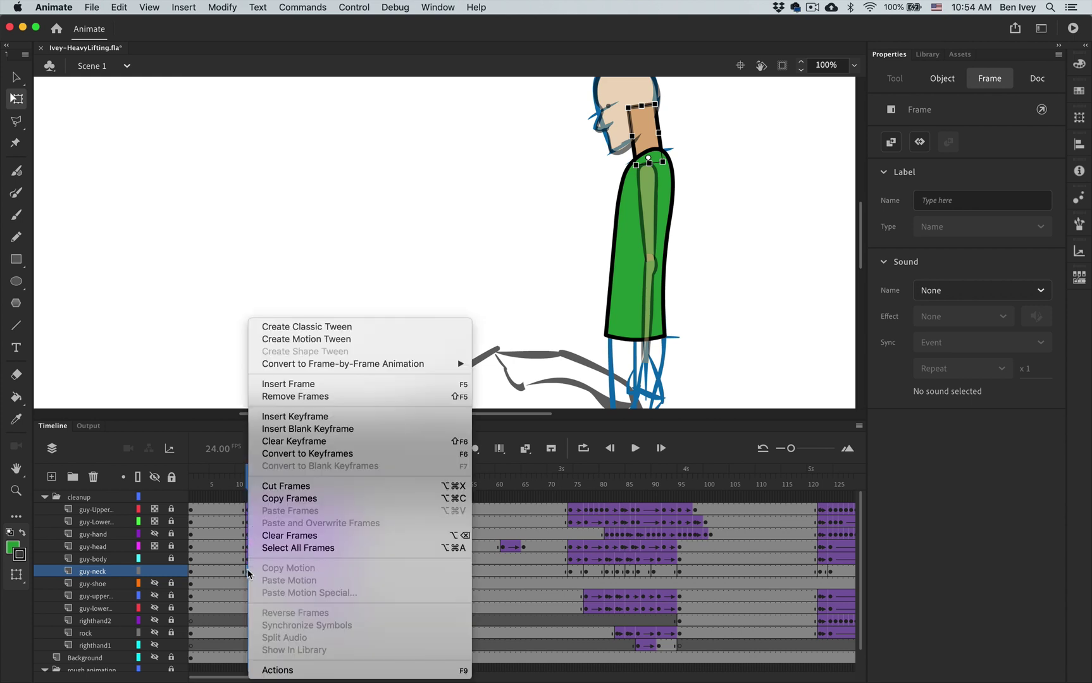
pyautogui.click(342, 327)
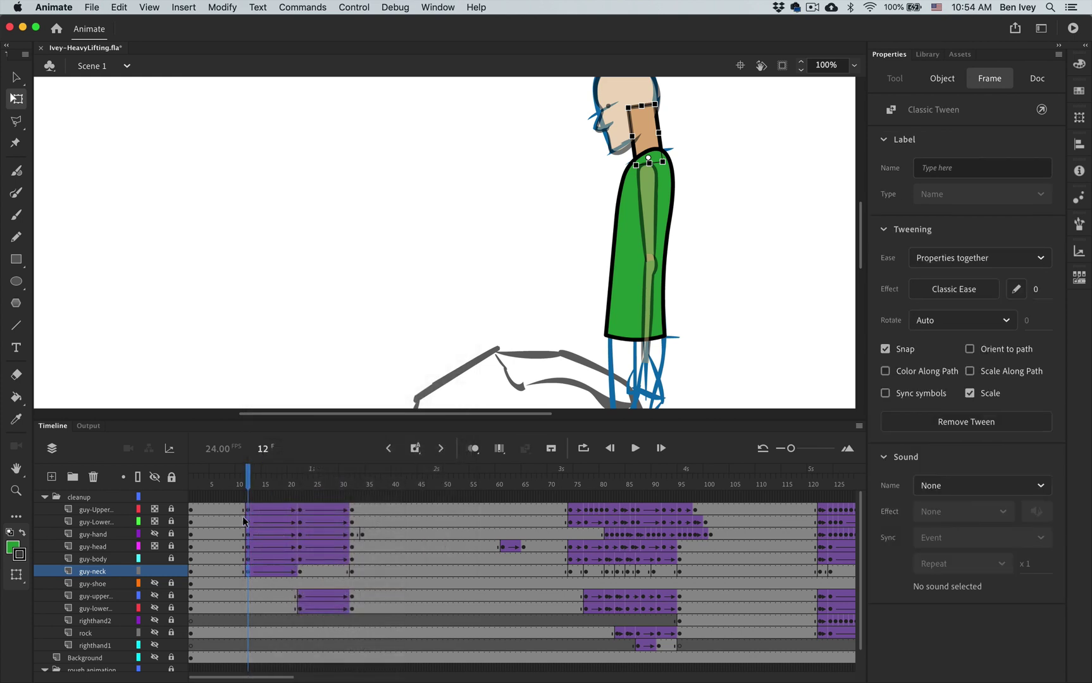
pyautogui.moveTo(248, 486); pyautogui.dragTo(294, 506)
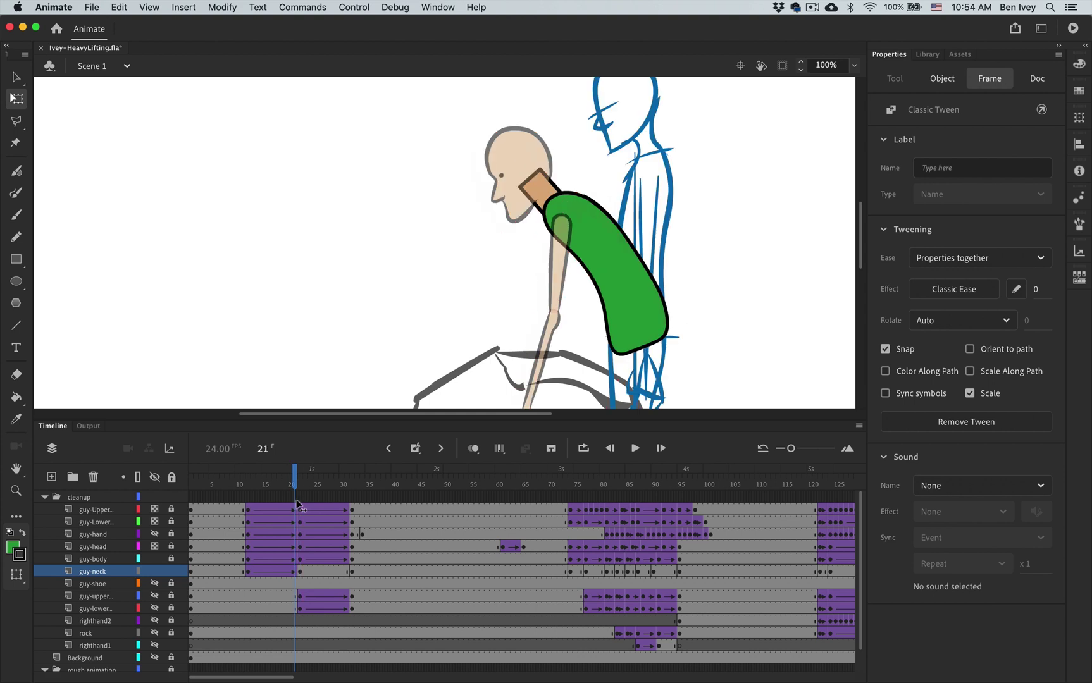
# Step: Create a classic tween on guy-neck from frame 22 and scrub through to frame 32 to check it
pyautogui.click(299, 574)
pyautogui.rightClick(300, 575)
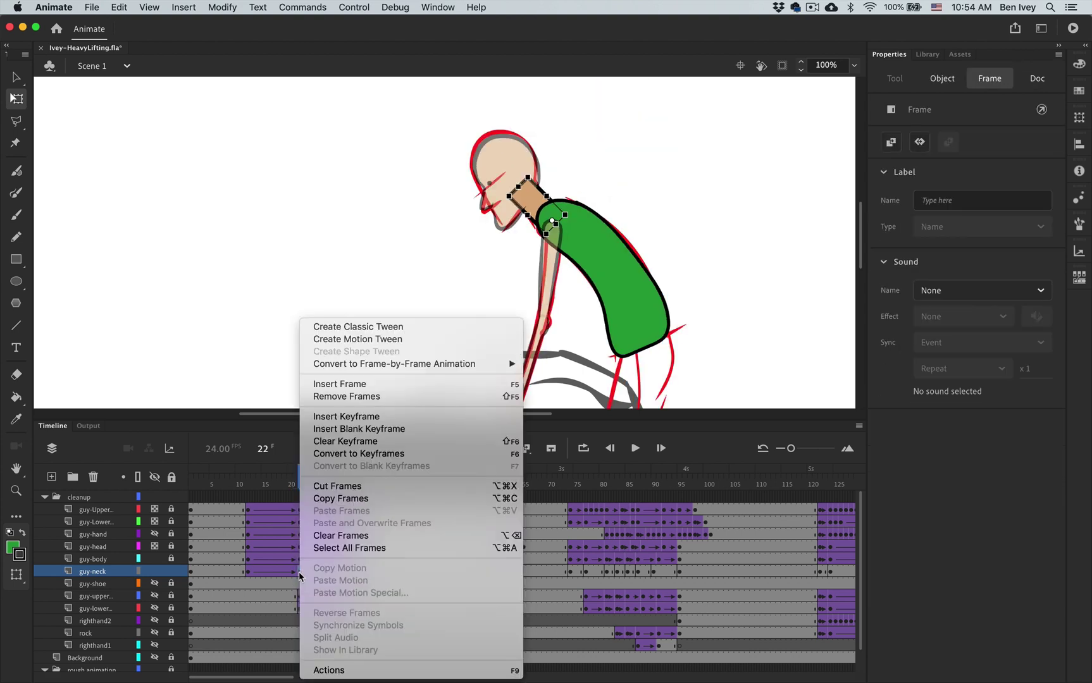
pyautogui.click(402, 326)
pyautogui.moveTo(302, 489); pyautogui.dragTo(354, 491)
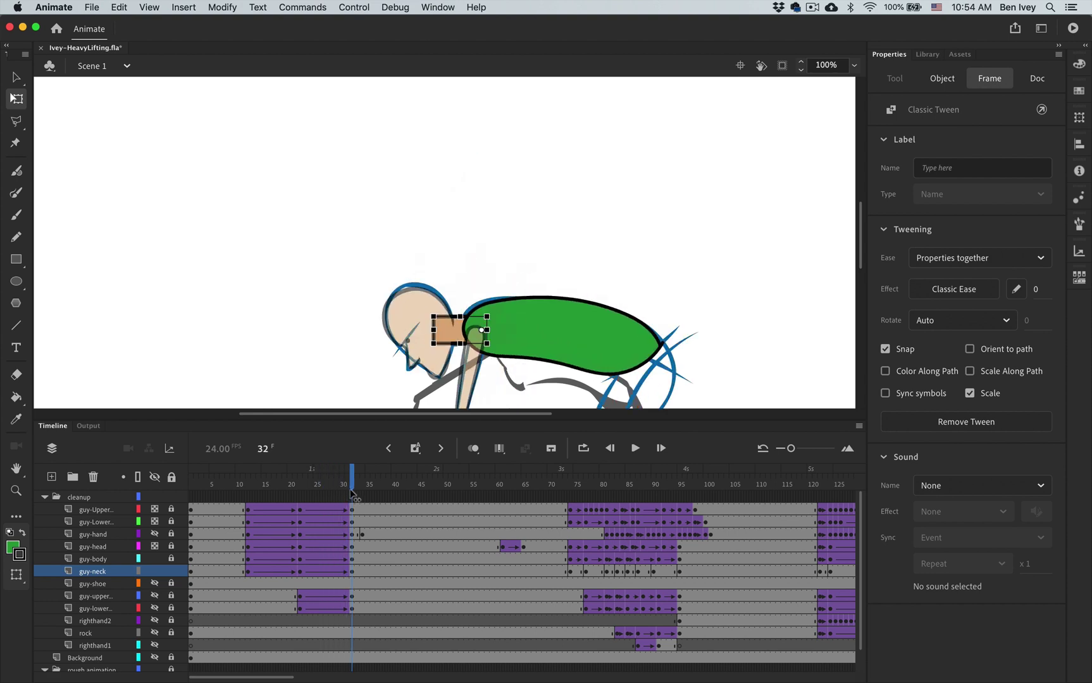
# Step: Create a classic tween on guy-neck from frame 74 and scrub to frame 76 to check it
pyautogui.hscroll(5, 466, 531)
pyautogui.click(436, 573)
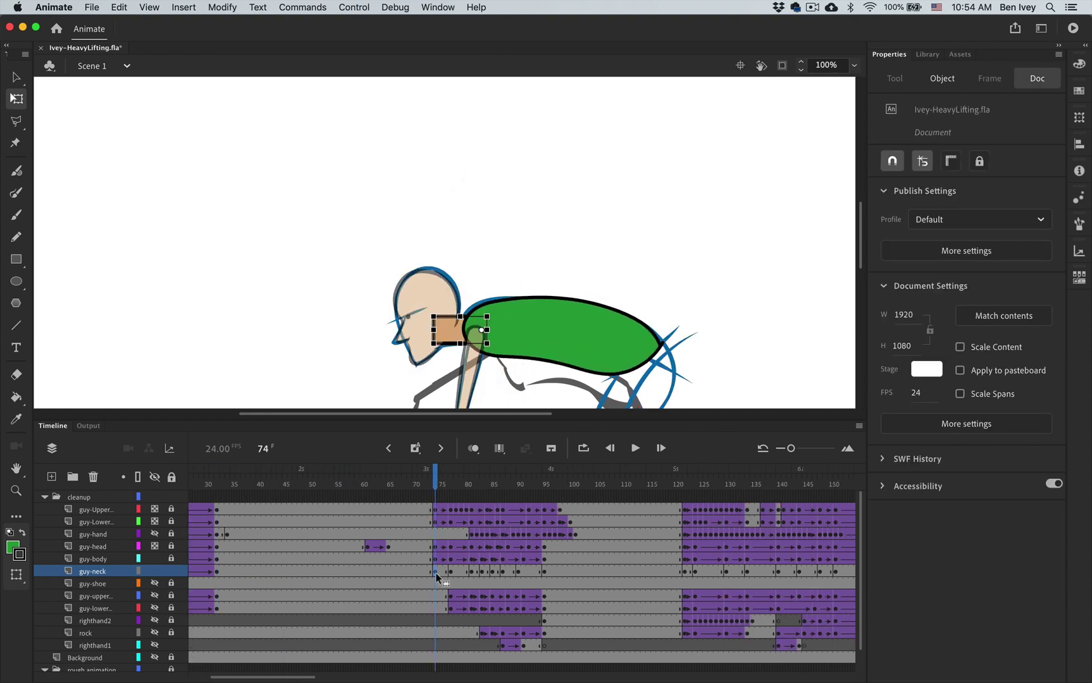
pyautogui.rightClick(435, 573)
pyautogui.click(496, 328)
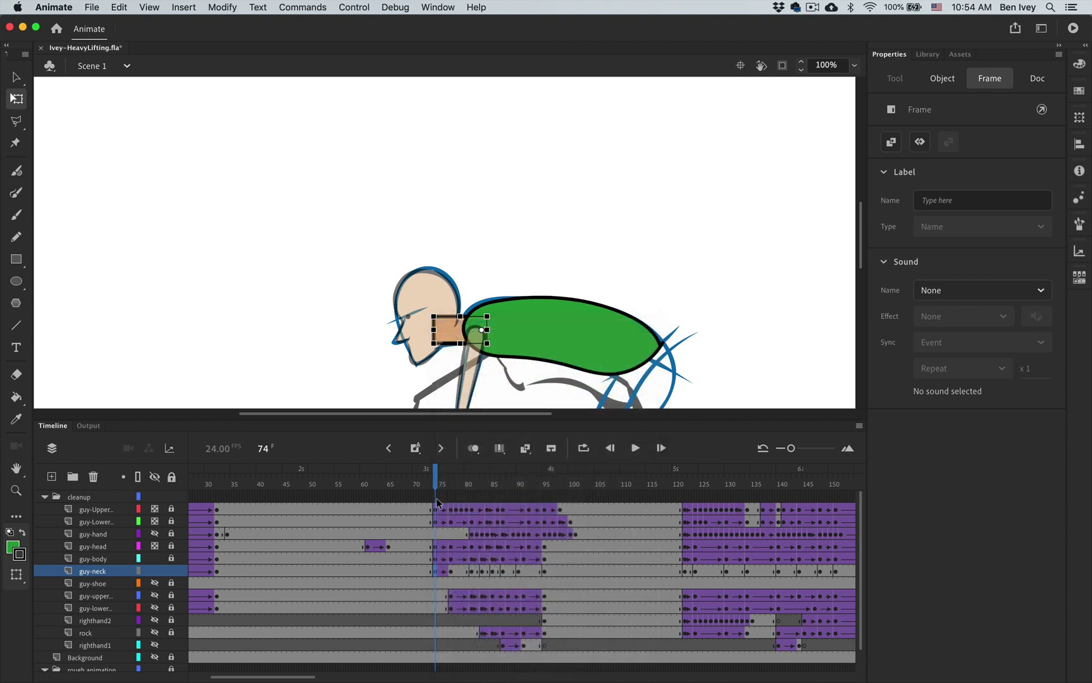
pyautogui.moveTo(440, 487); pyautogui.dragTo(445, 488)
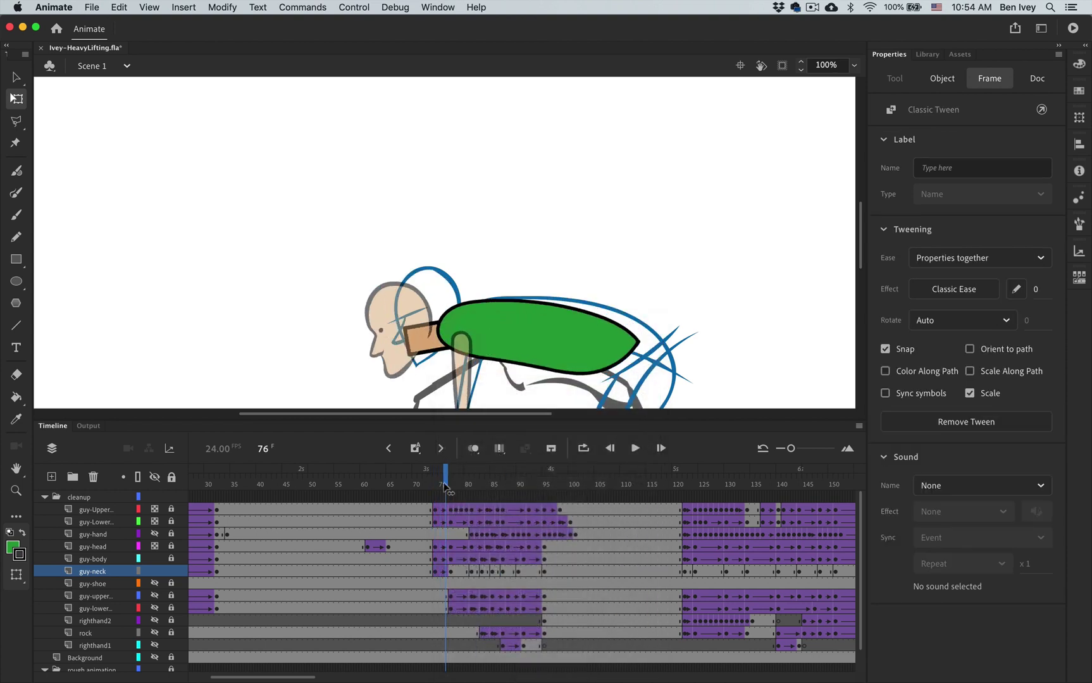
# Step: Create a classic tween on guy-neck between the keyframes at frames 77 and 81 and scrub across it
pyautogui.click(453, 572)
pyautogui.rightClick(454, 571)
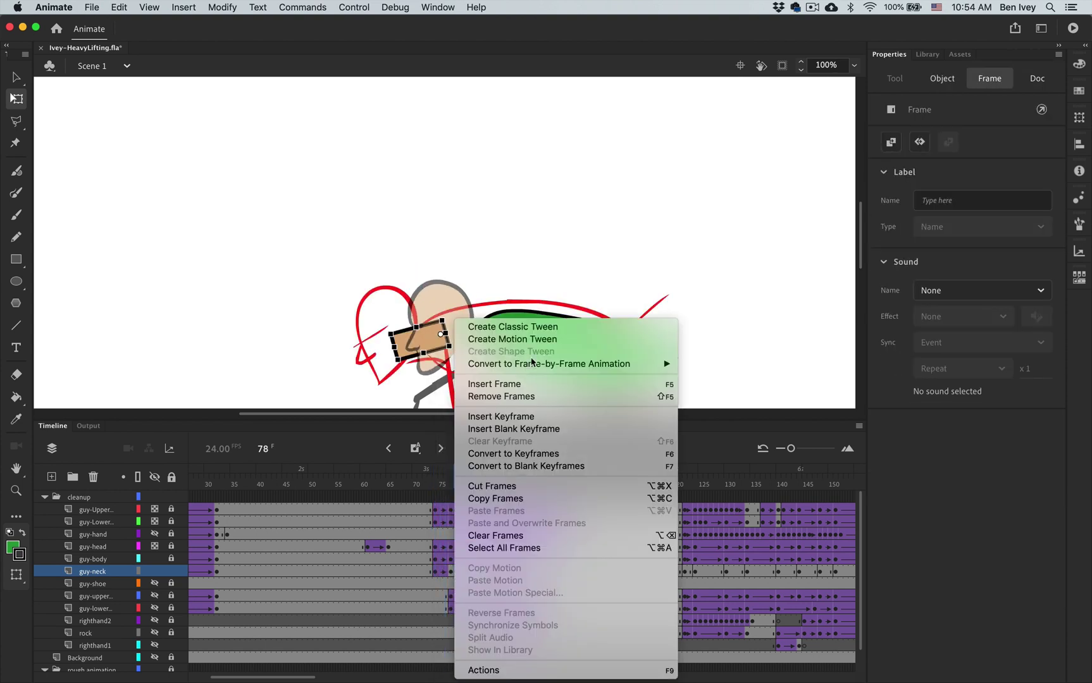
pyautogui.click(512, 326)
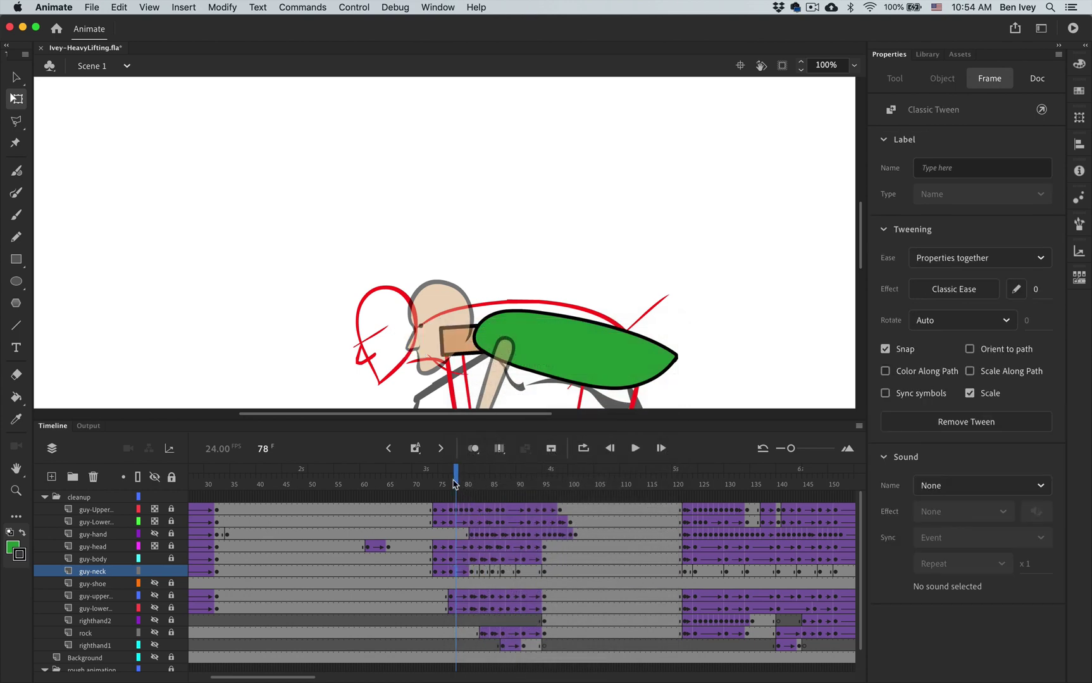
pyautogui.moveTo(453, 482)
pyautogui.mouseDown()
pyautogui.moveTo(467, 484)
pyautogui.moveTo(443, 484)
pyautogui.moveTo(471, 484)
pyautogui.mouseUp()
# Step: Create classic tweens on the guy-neck spans from frame 81 to 95 and play the timeline to review them
pyautogui.moveTo(470, 571); pyautogui.dragTo(520, 572)
pyautogui.rightClick(520, 572)
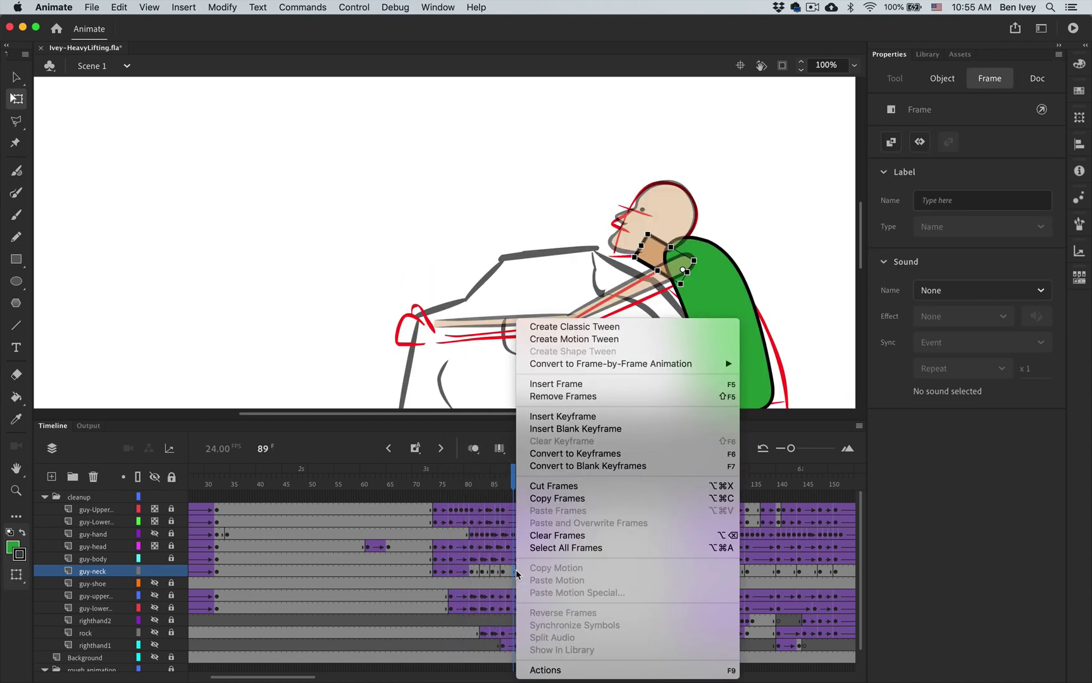
pyautogui.press('Escape')
pyautogui.press('Return')
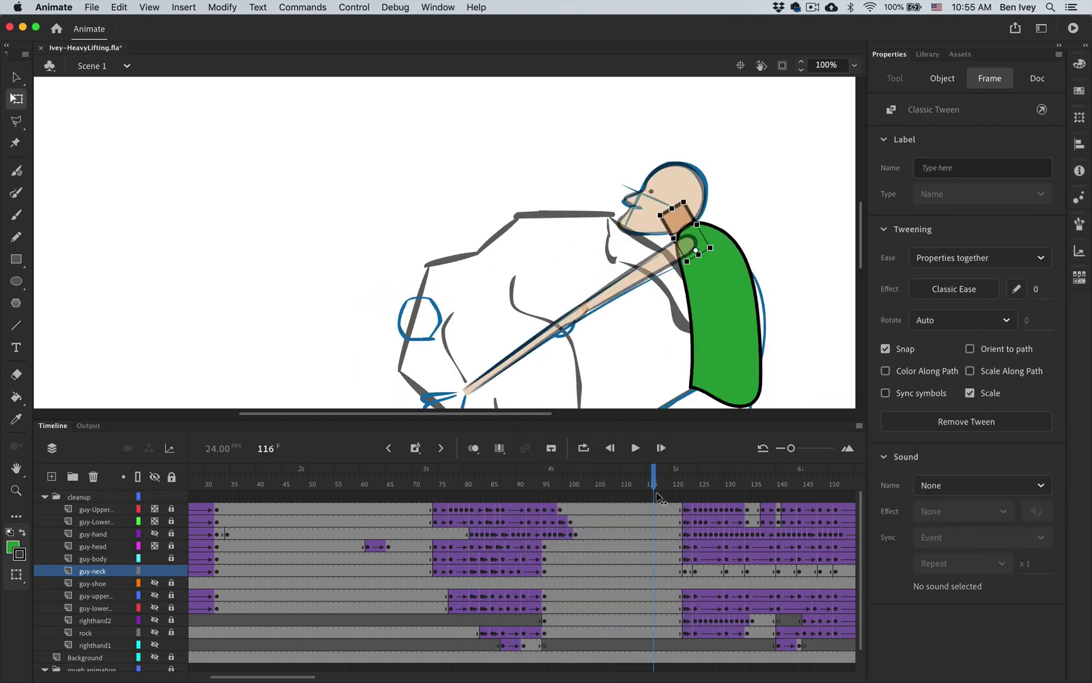
# Step: Create classic tweens on the guy-neck spans from frame 122 to 157 and test the movie
pyautogui.click(739, 487)
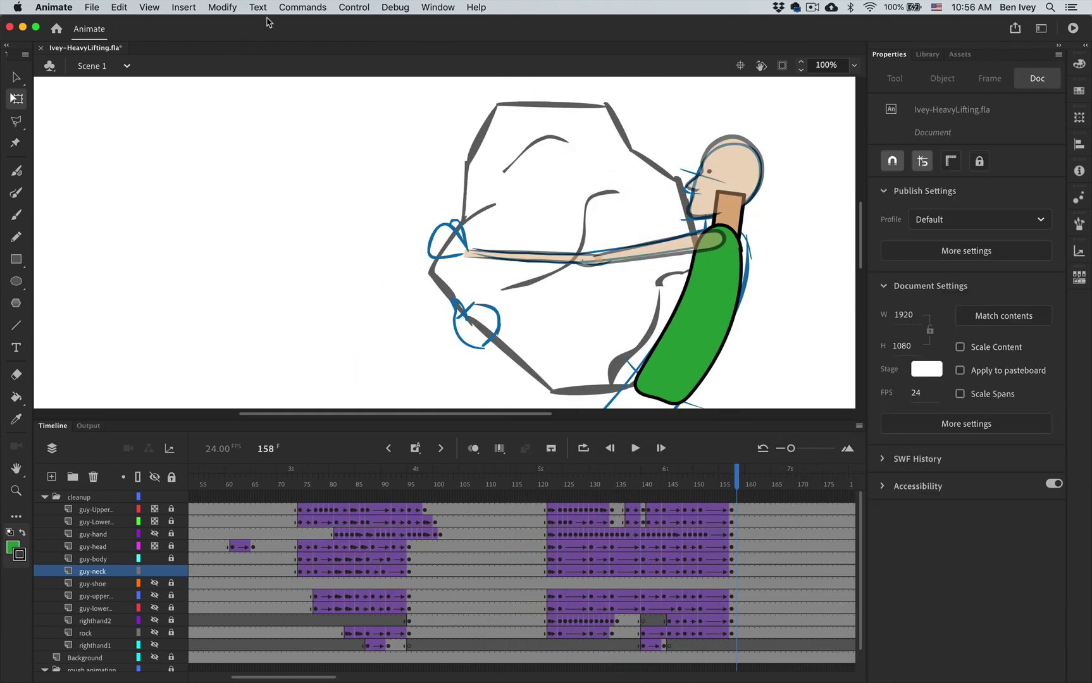
pyautogui.click(352, 7)
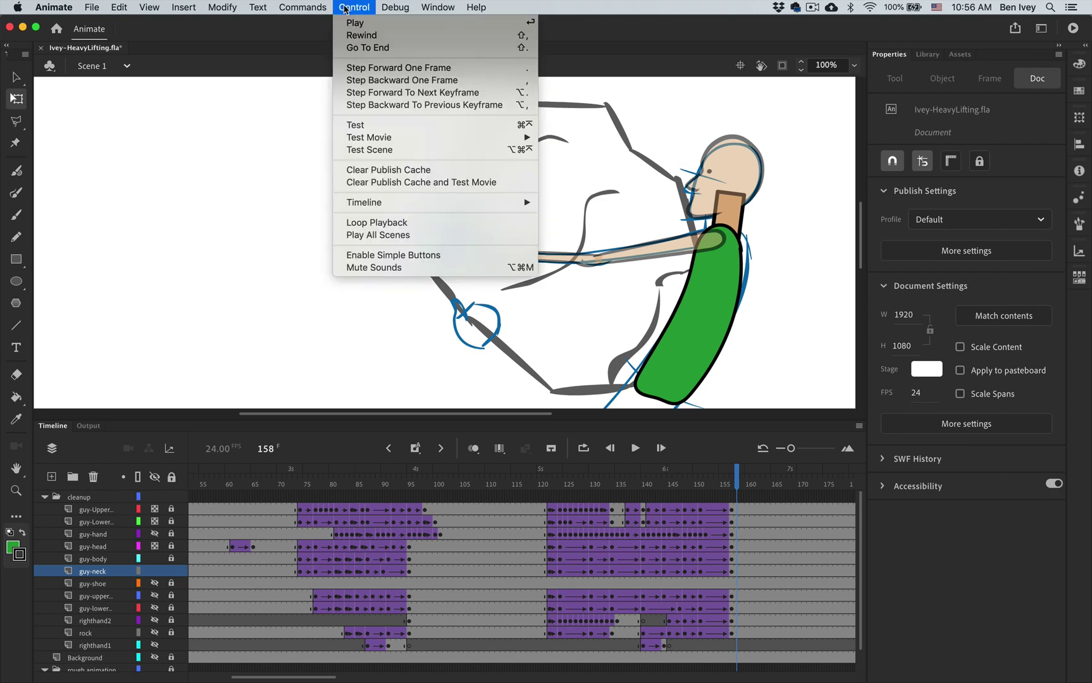
pyautogui.click(371, 5)
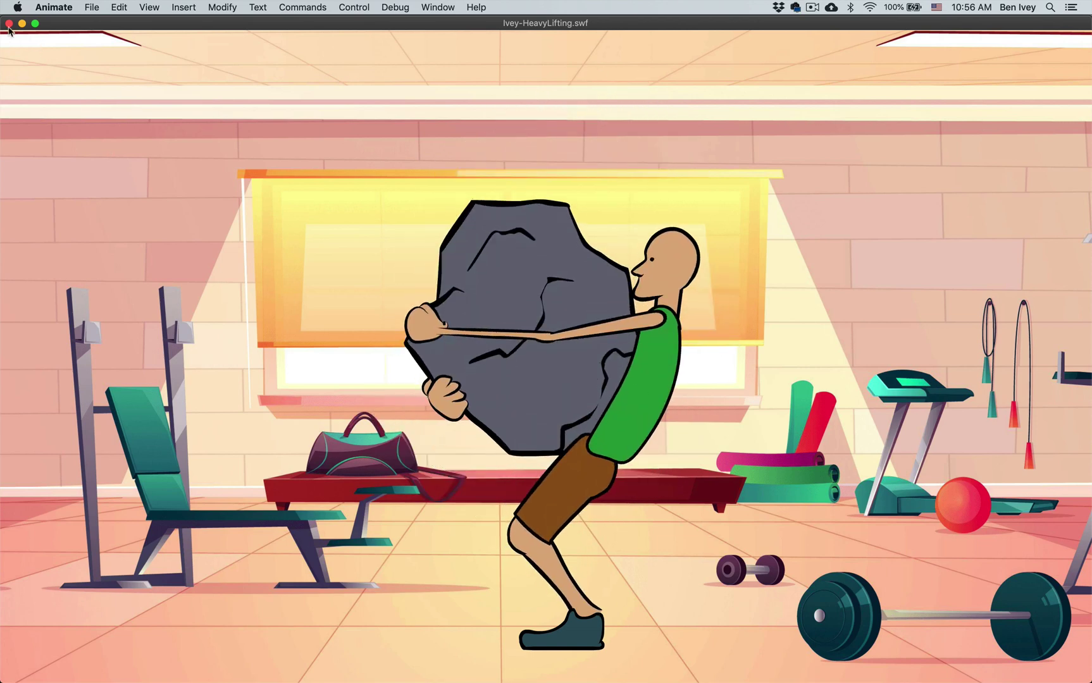
# Step: Close the movie test preview and move the playhead back to frame 65
pyautogui.click(9, 24)
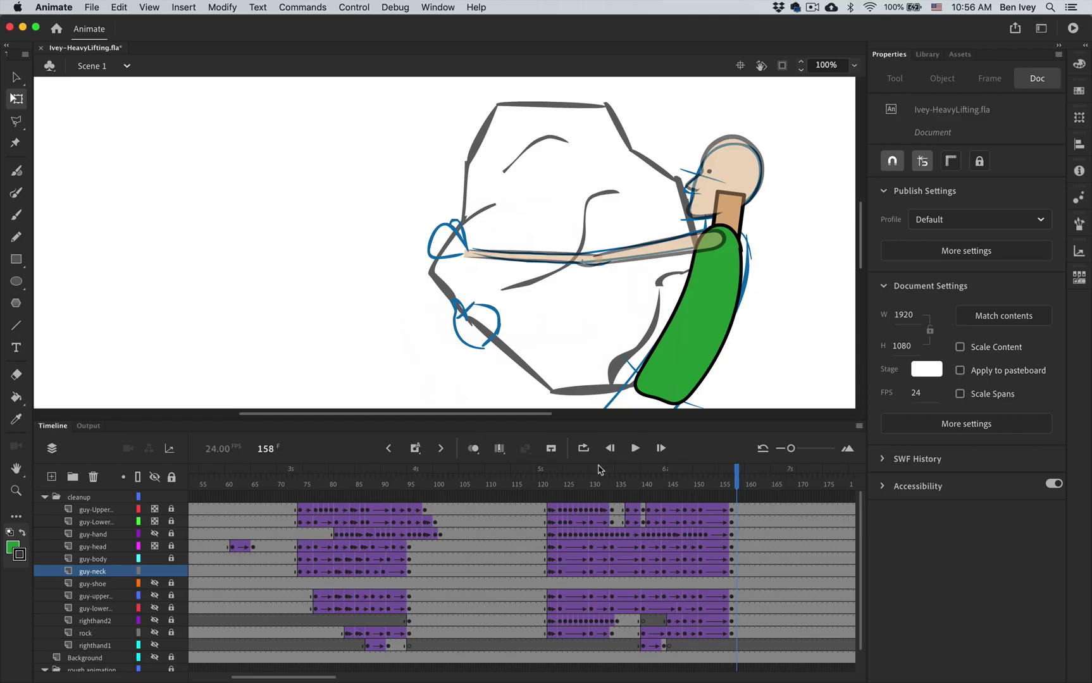
pyautogui.moveTo(594, 496); pyautogui.dragTo(254, 482)
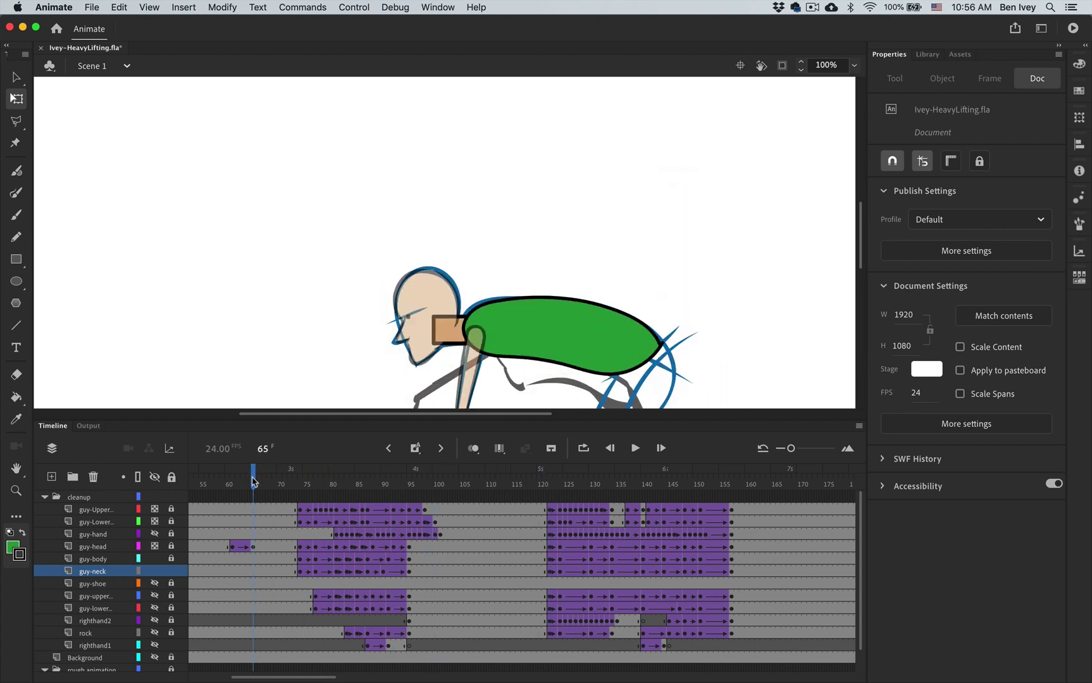
pyautogui.press('super+minus')
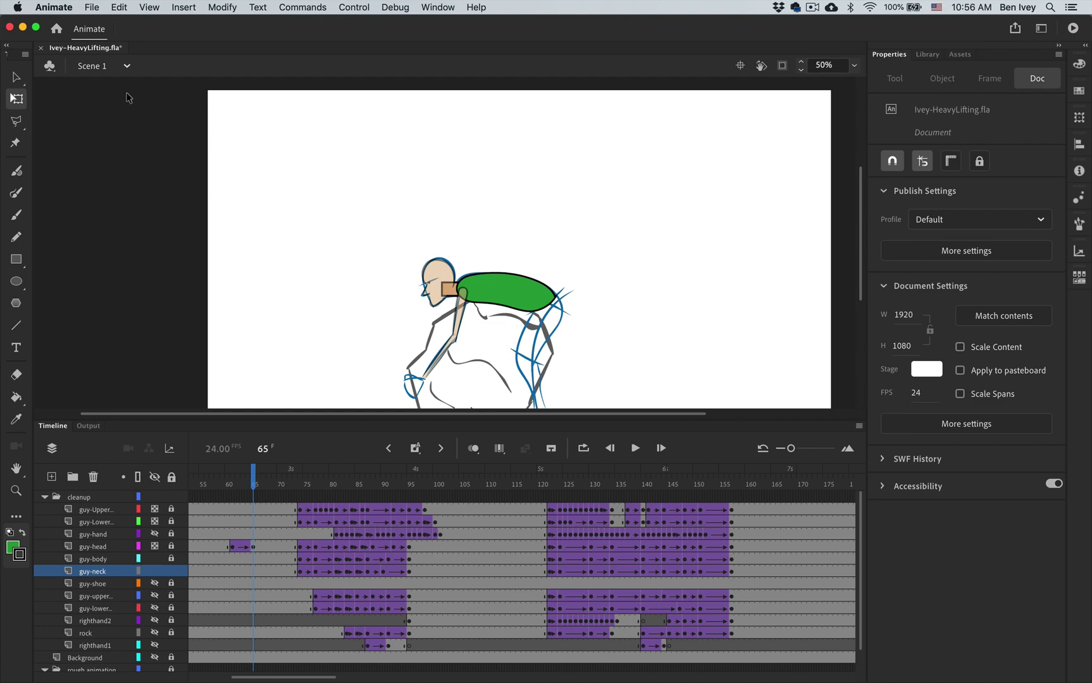
pyautogui.click(99, 6)
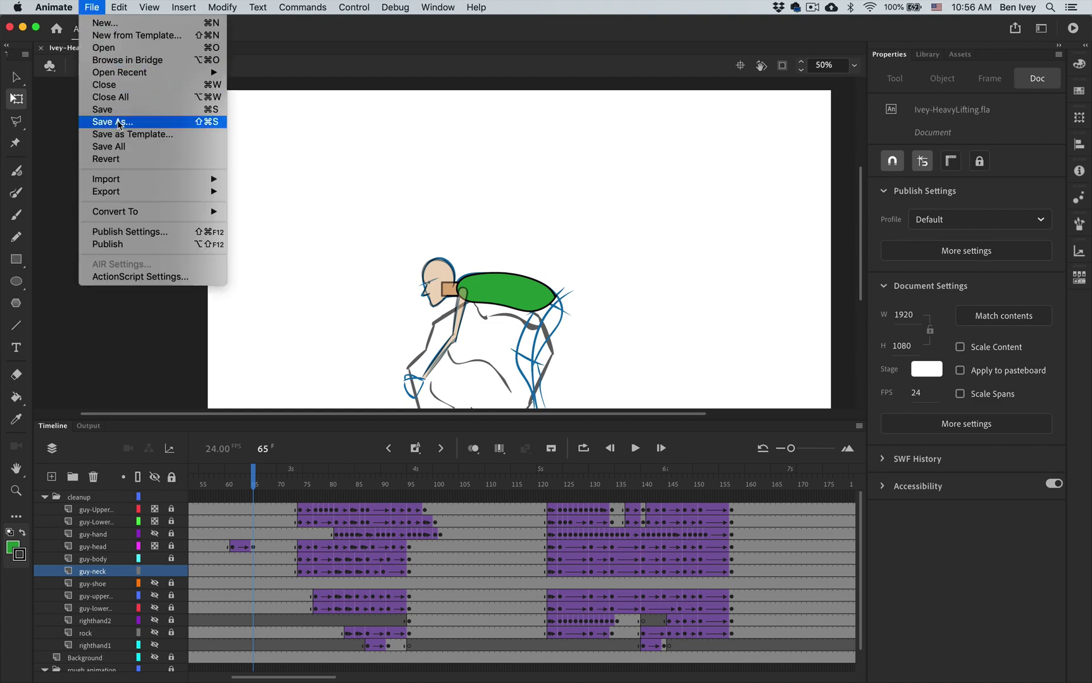
pyautogui.click(123, 122)
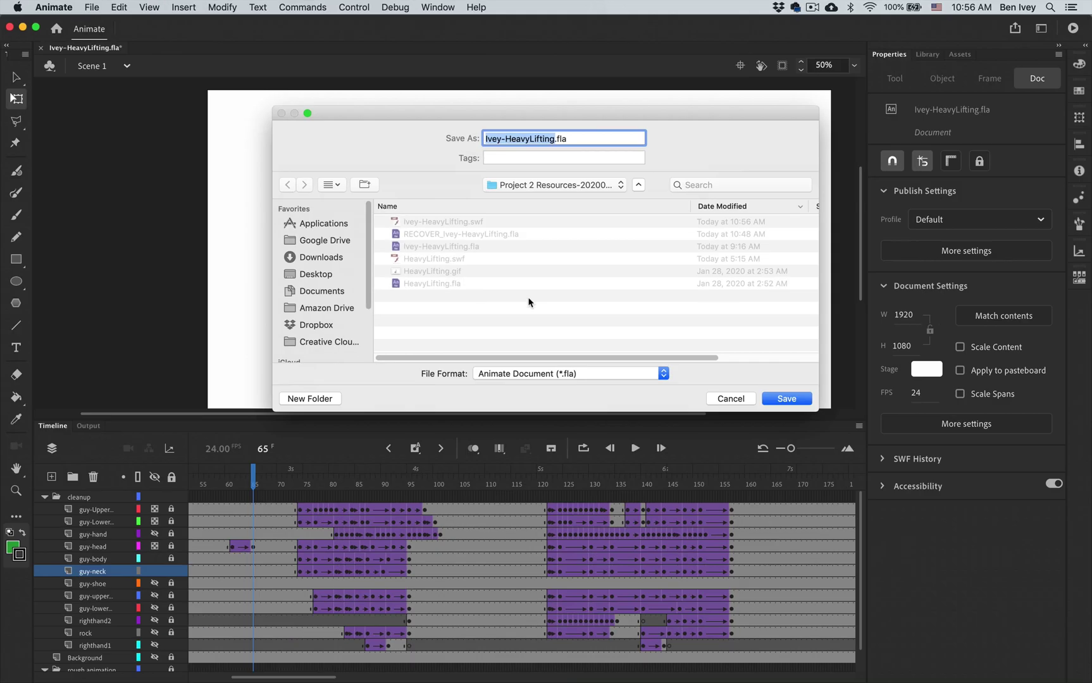
pyautogui.click(880, 597)
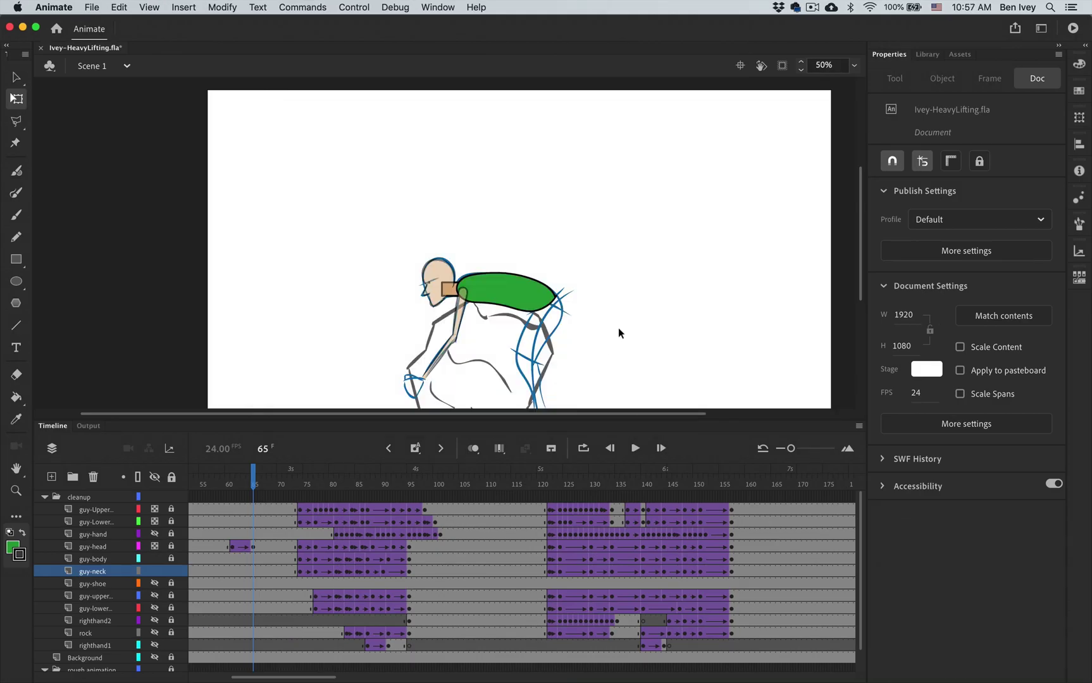